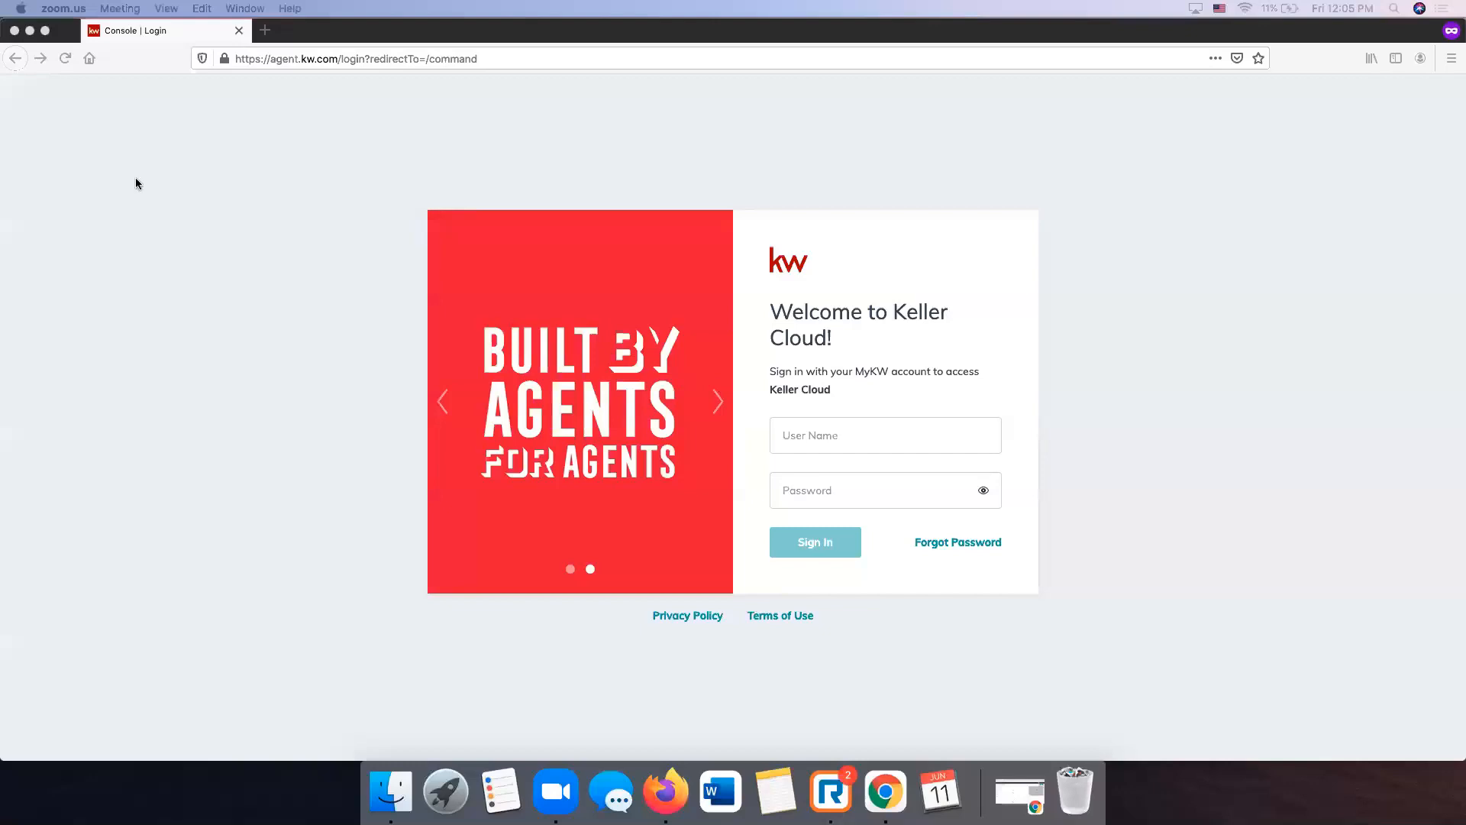
- Sign in to KW Command with the account's user name and password
click(982, 278)
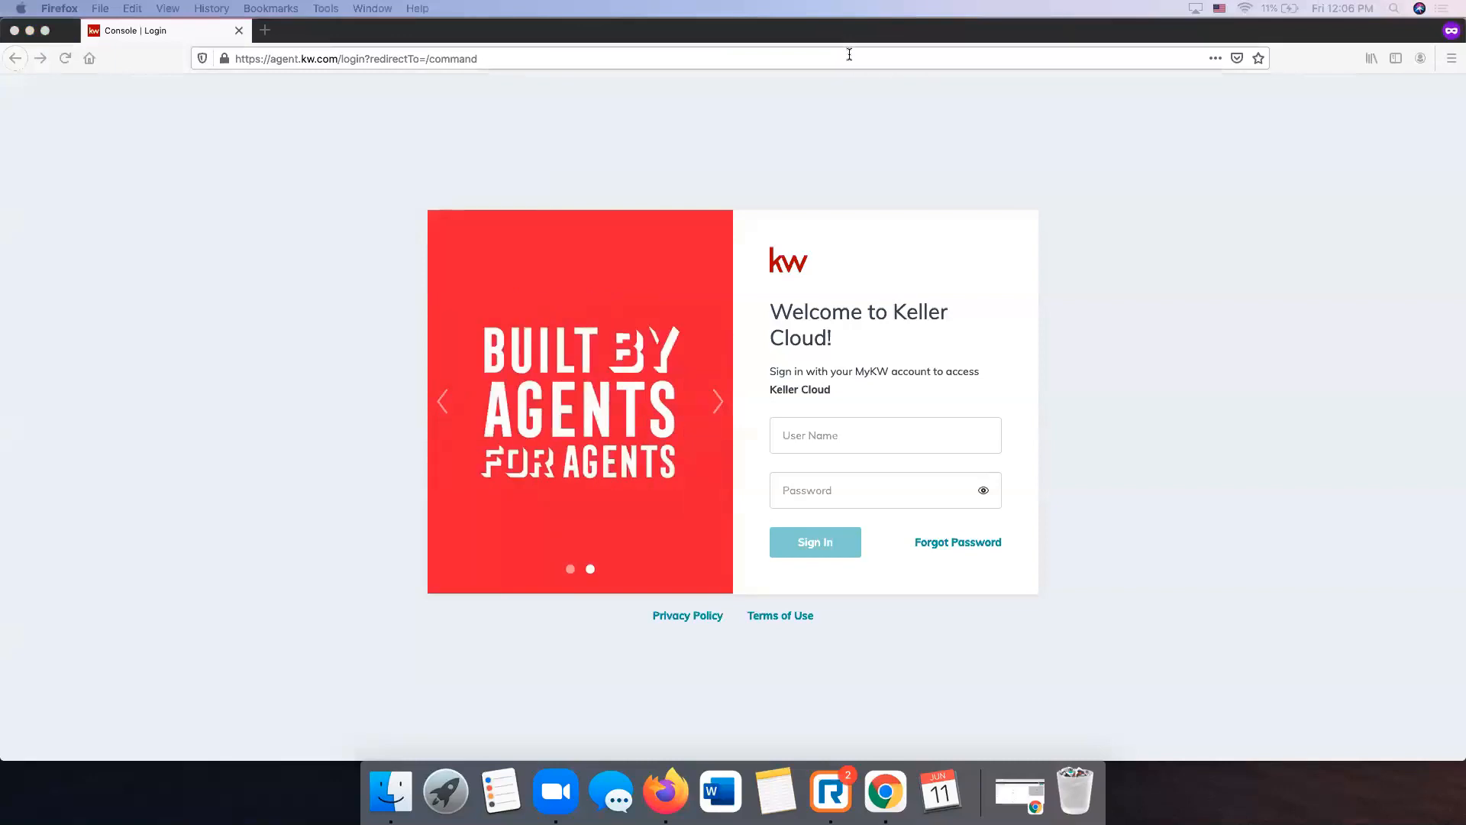
click(909, 428)
click(908, 428)
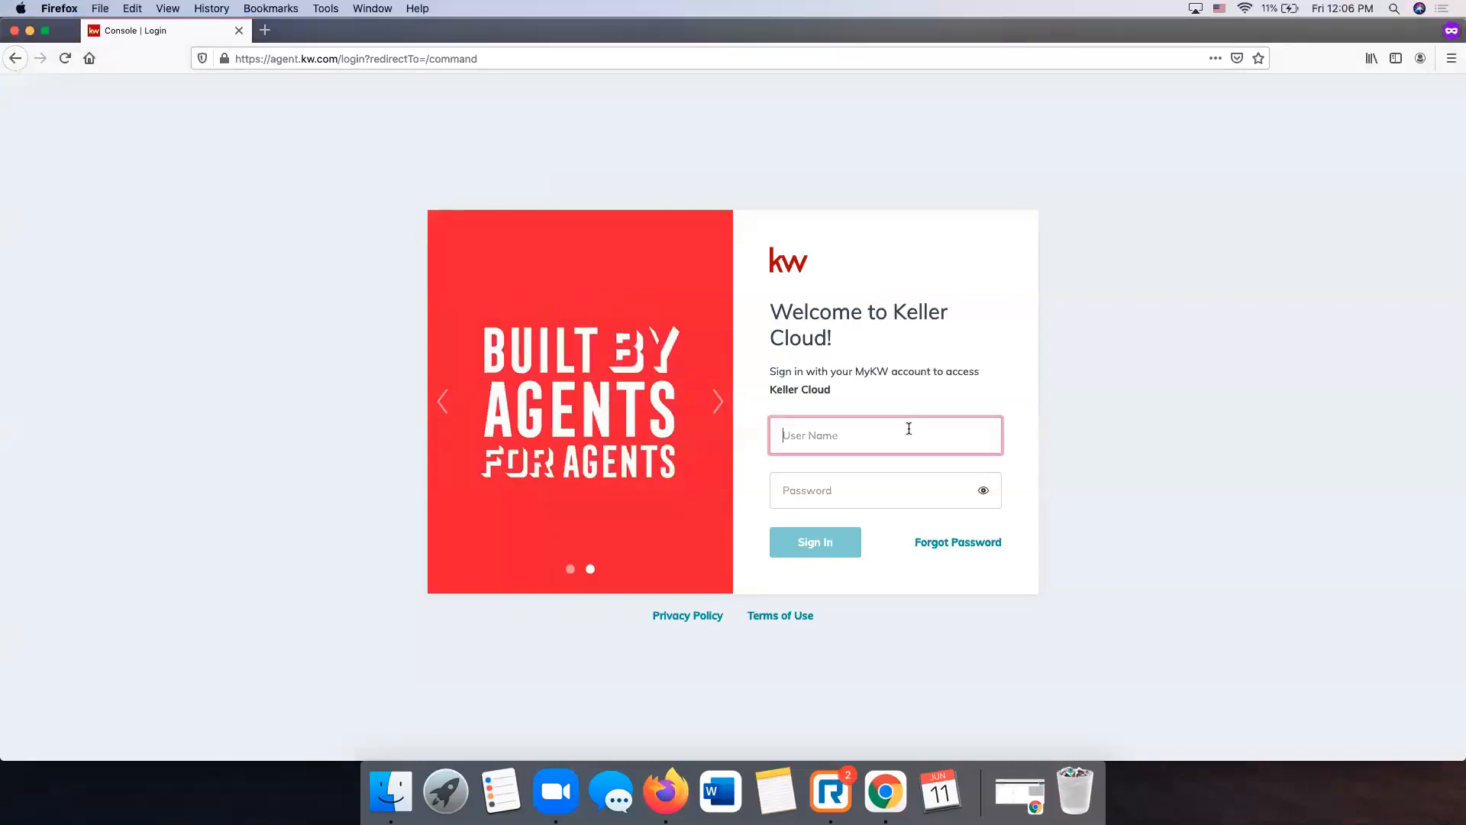
key(Tab)
text(•••••••••••)
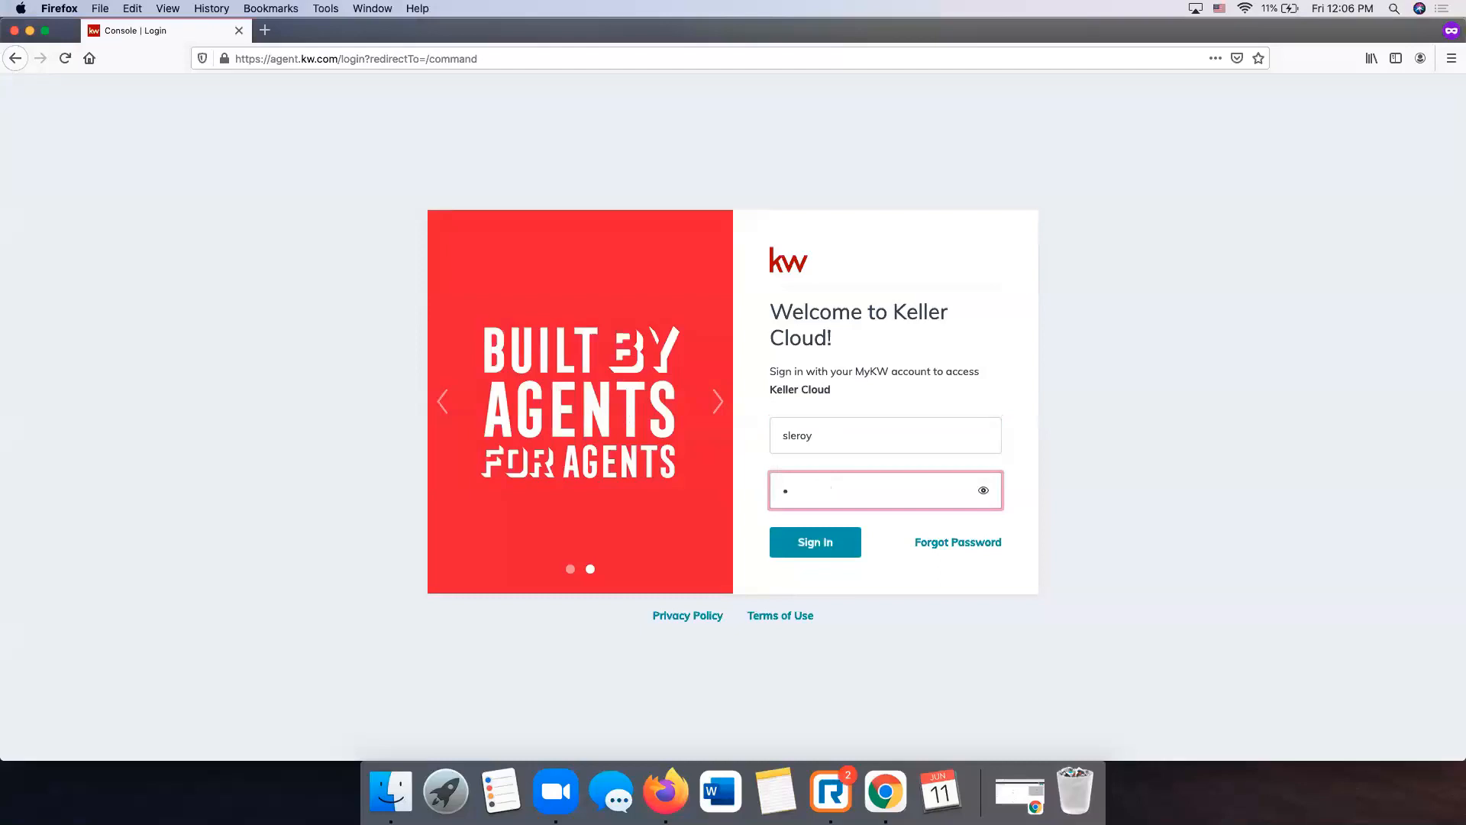
key(Return)
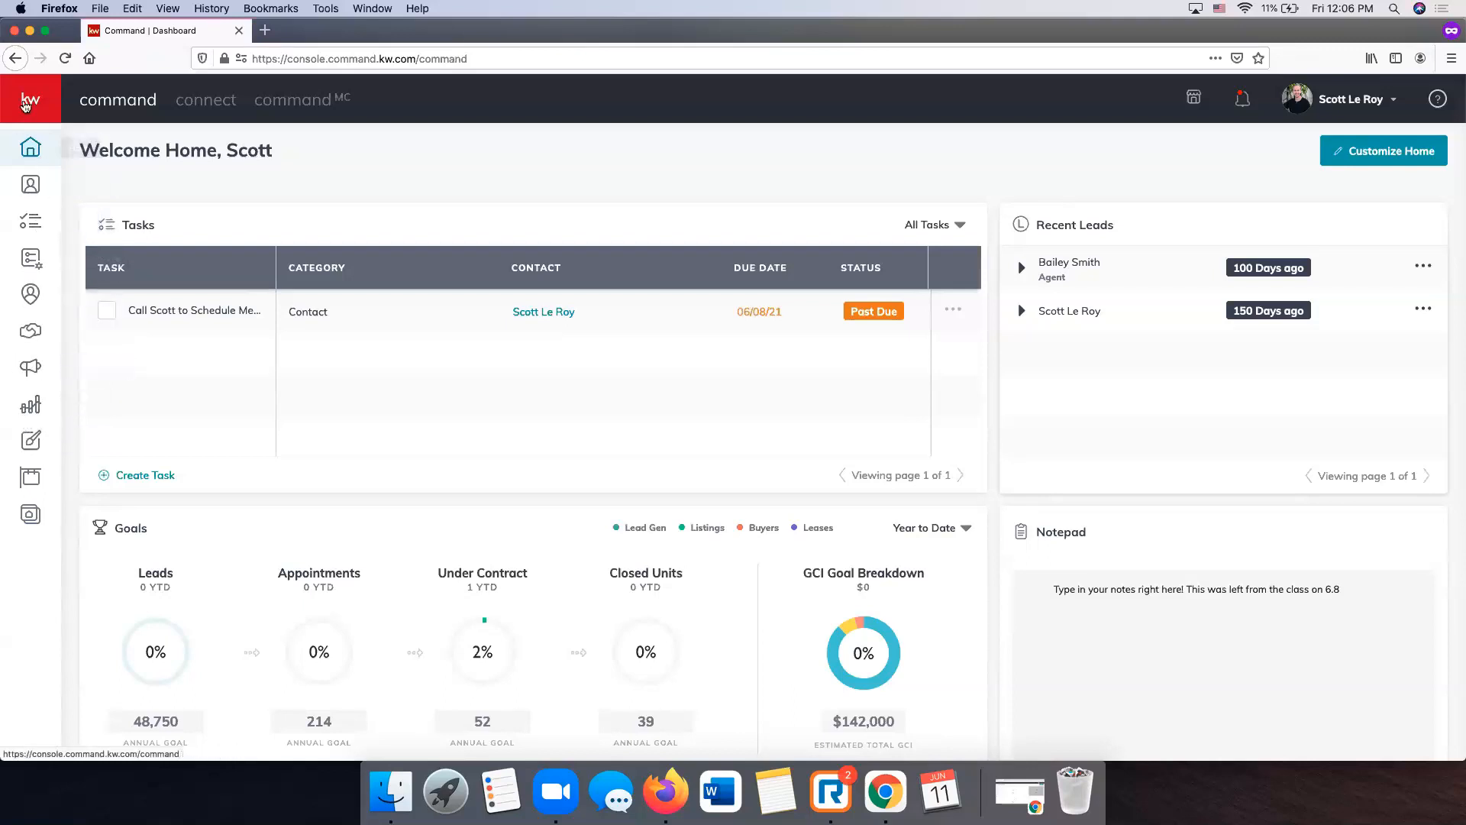
- Expand the navigation sidebar and go to the Designs page
click(25, 104)
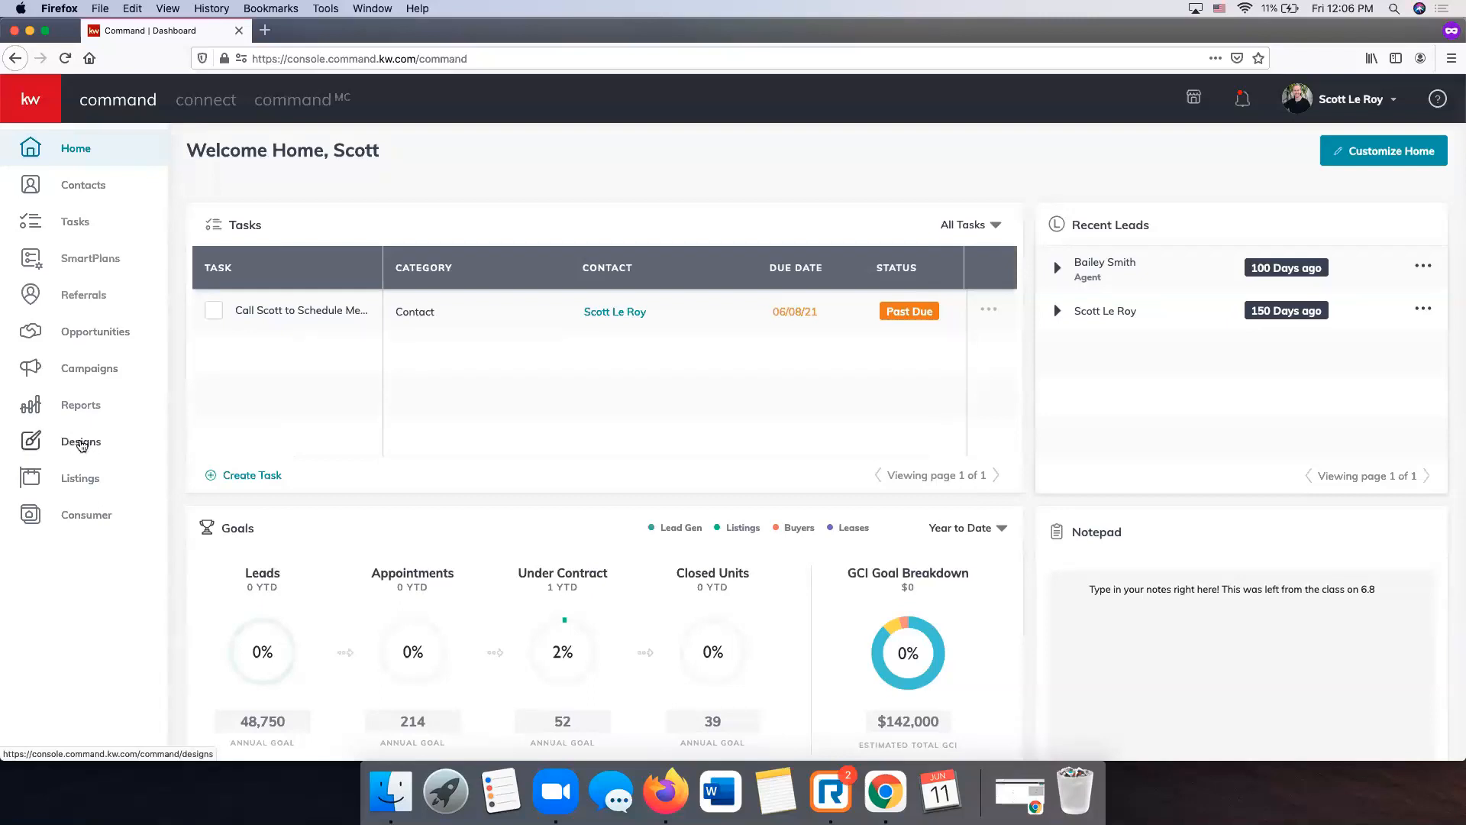
click(81, 442)
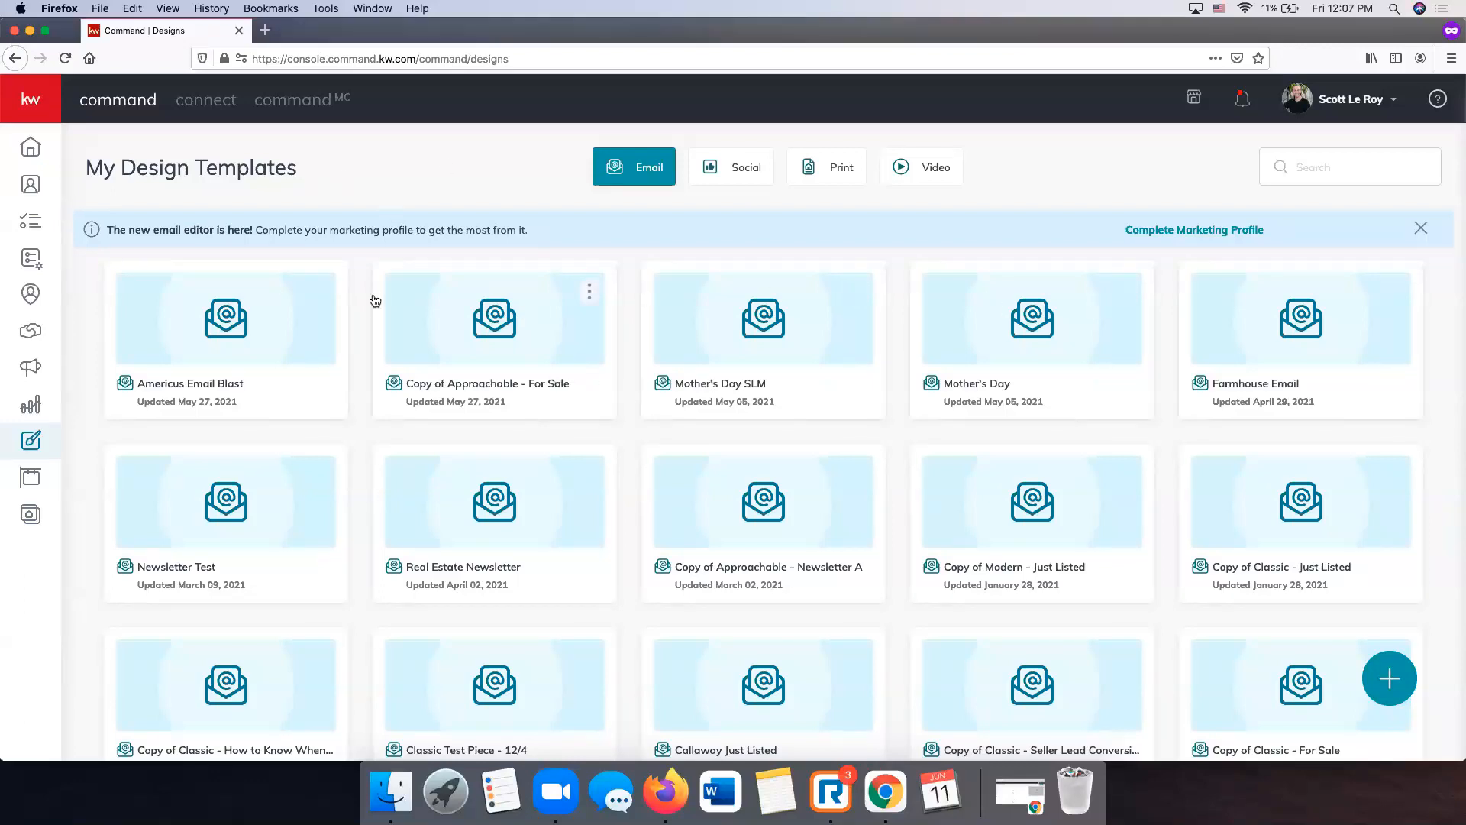
- Browse the Social, Print, Video and Email templates, returning to Social, and start a new design
click(729, 178)
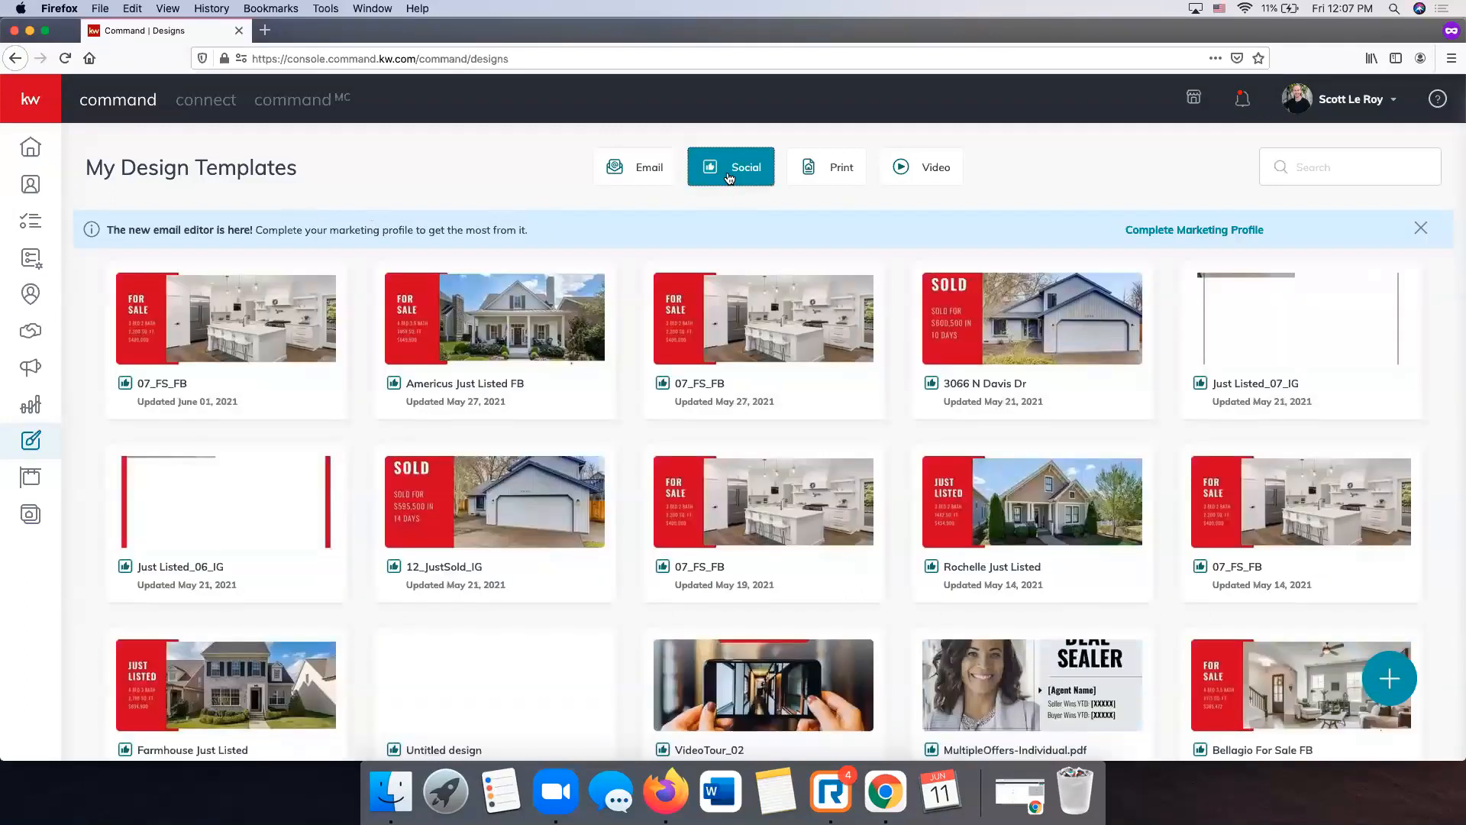
click(815, 174)
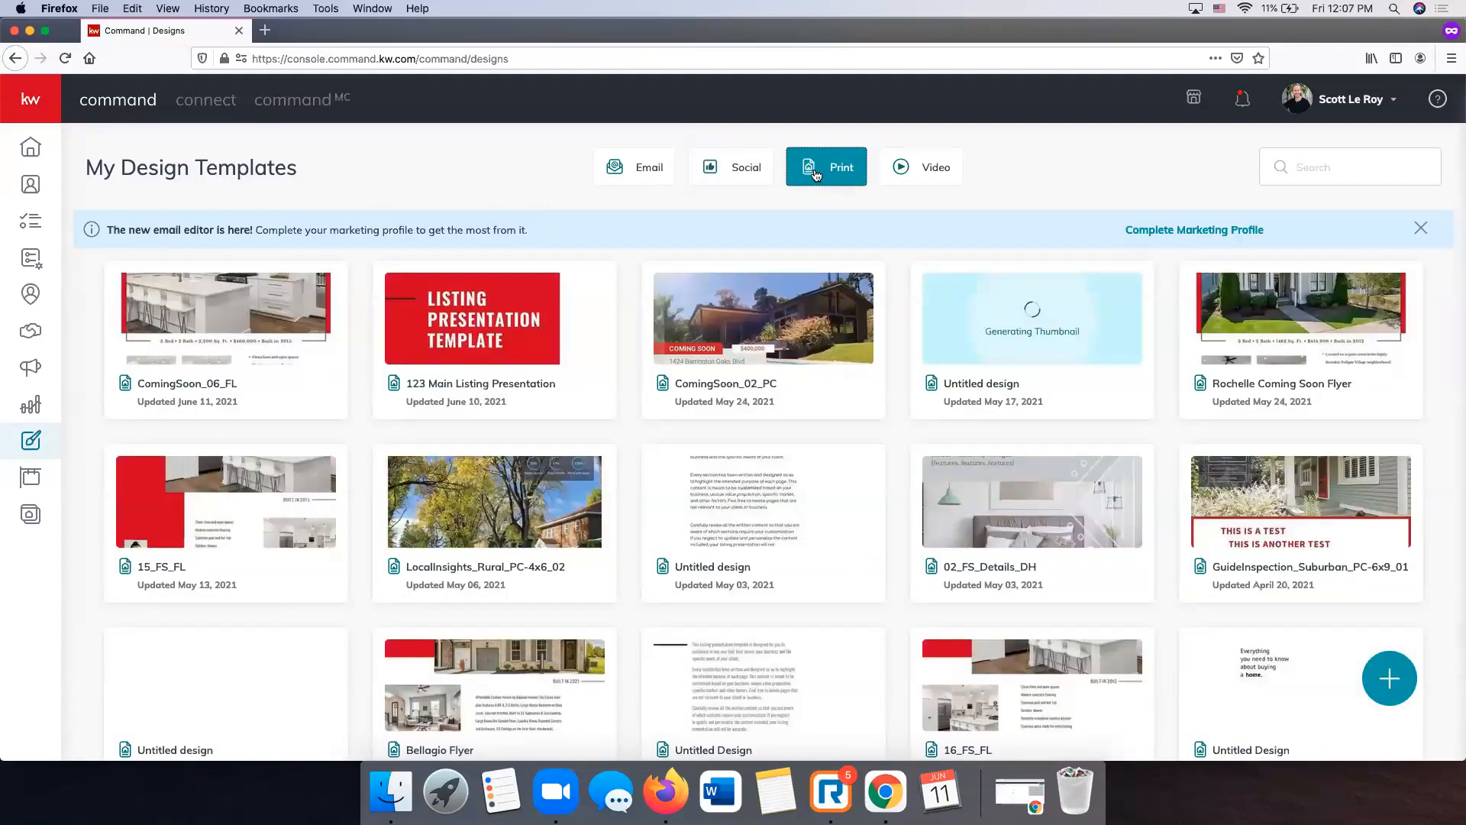
click(951, 165)
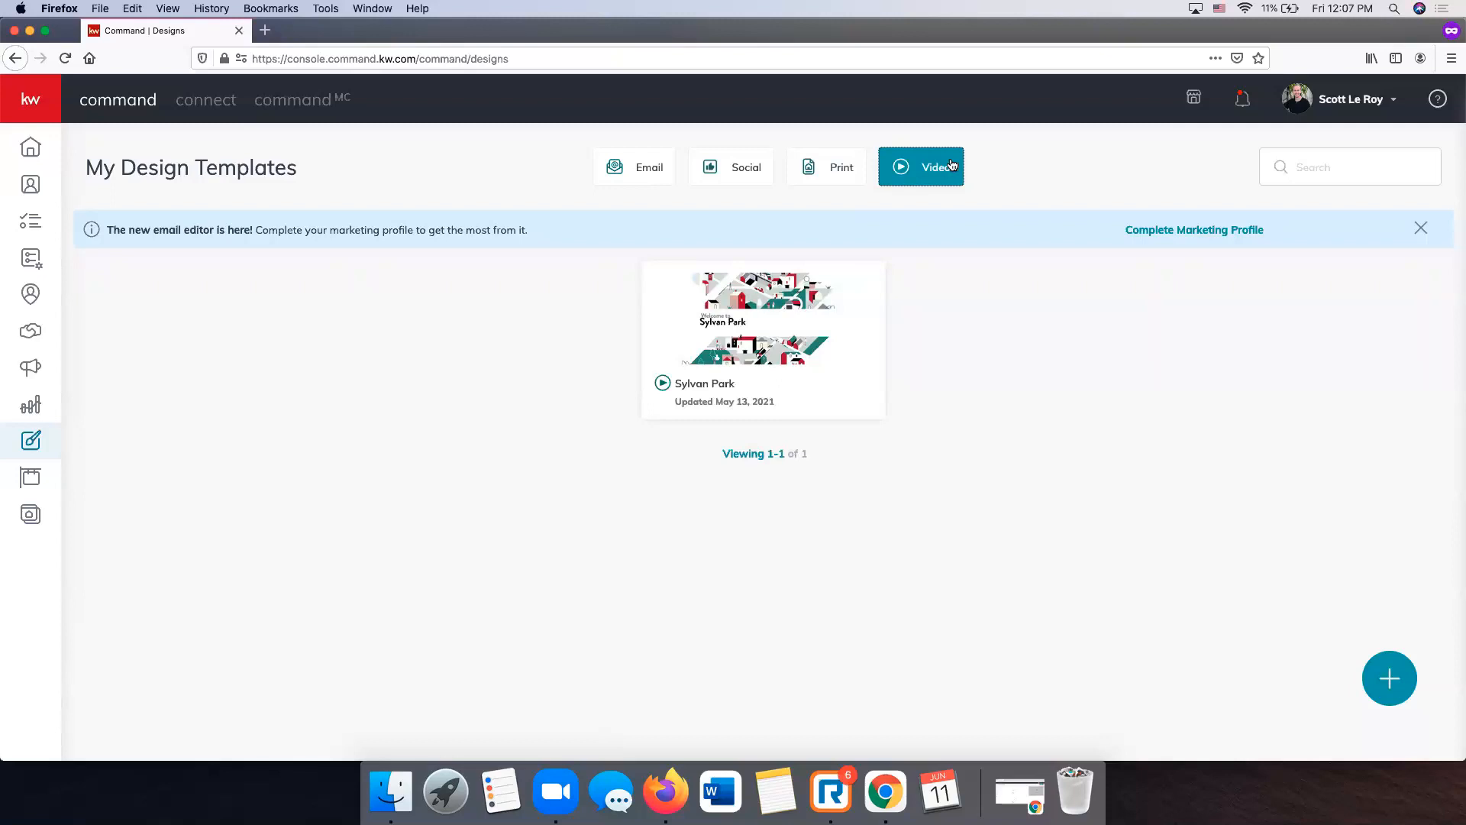
click(638, 176)
click(718, 182)
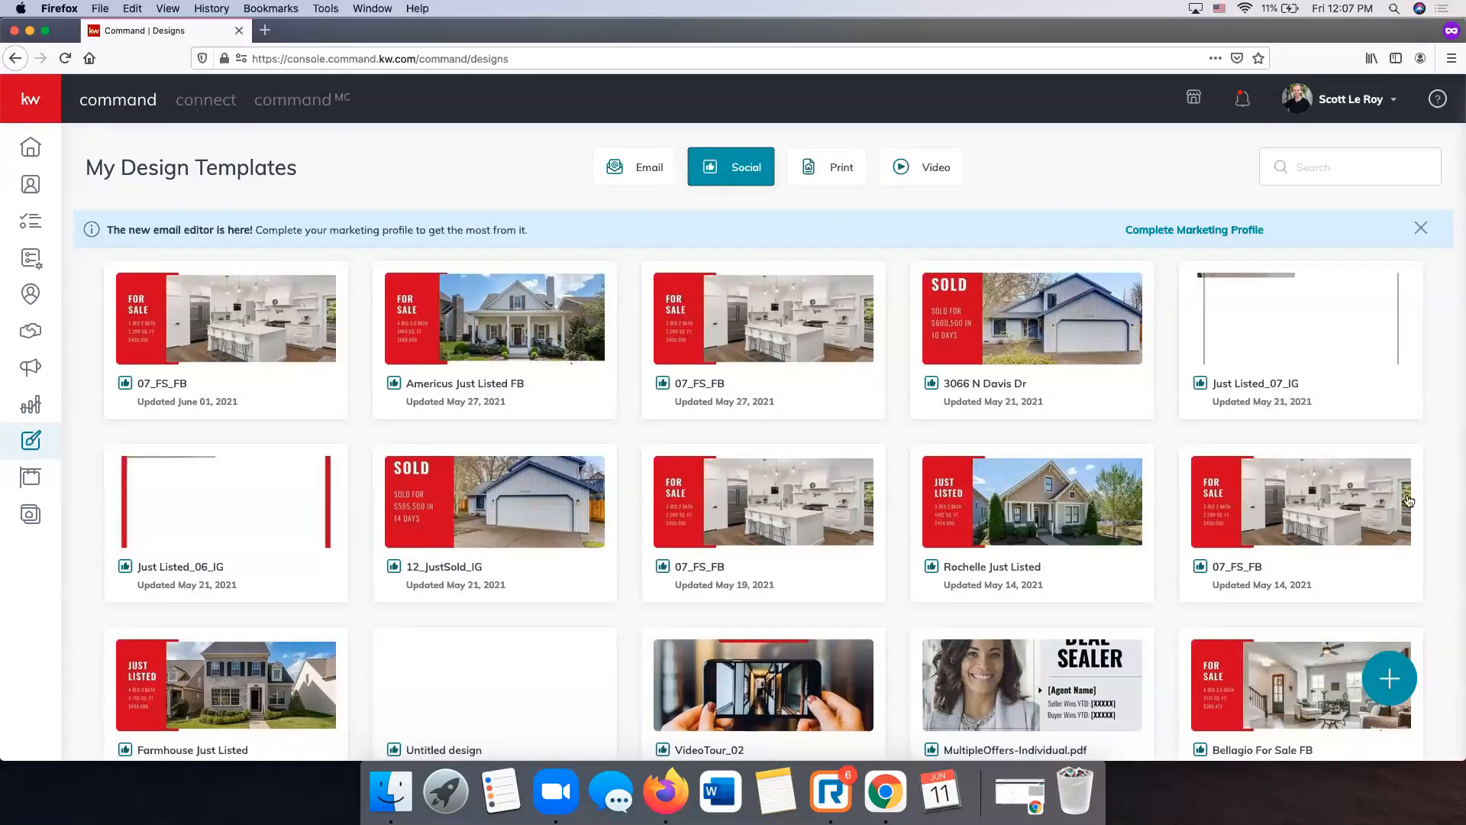
click(1387, 692)
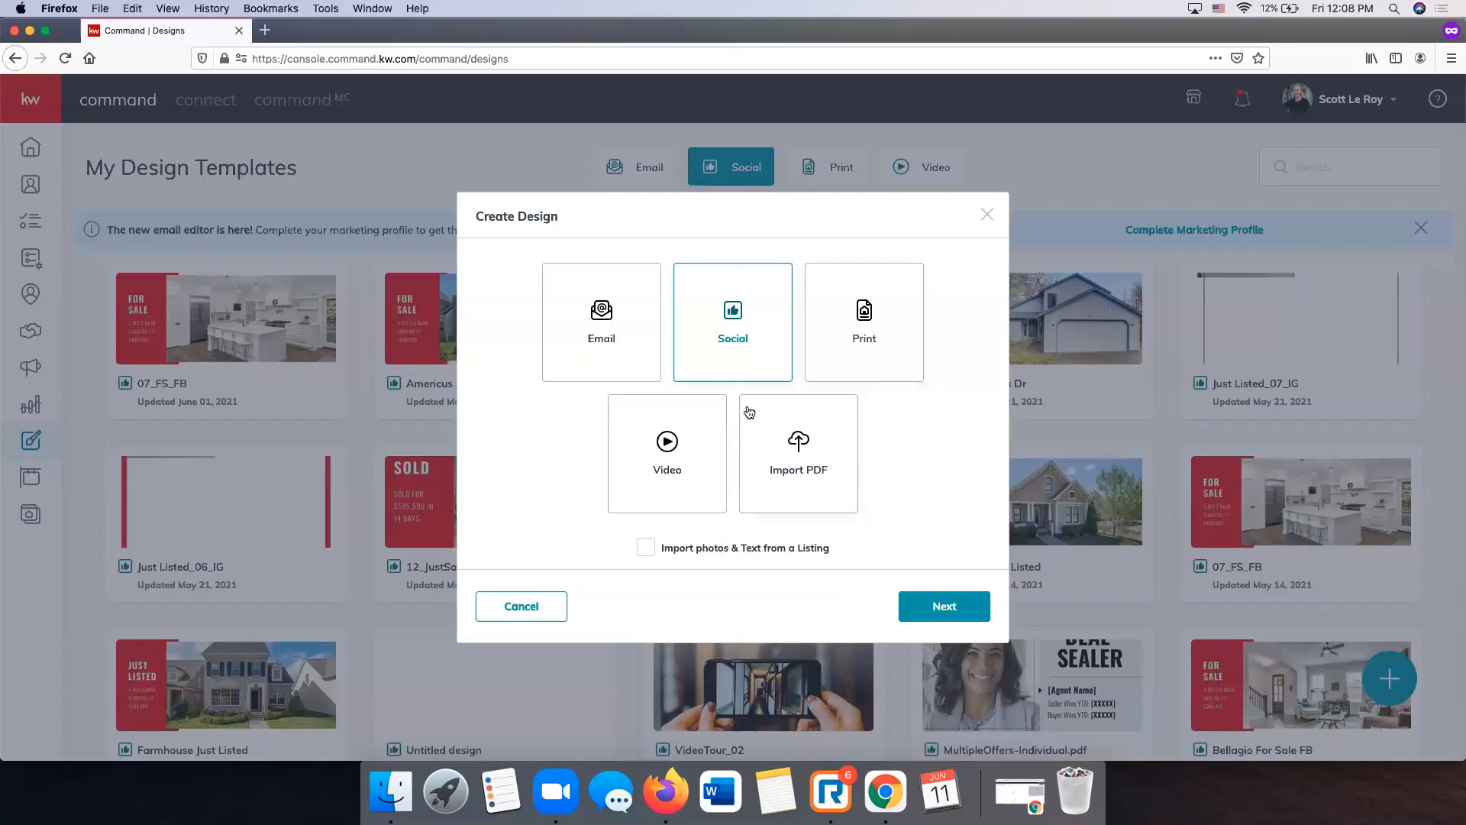
- Confirm Social as the new design's format and continue to the Templates gallery
click(956, 611)
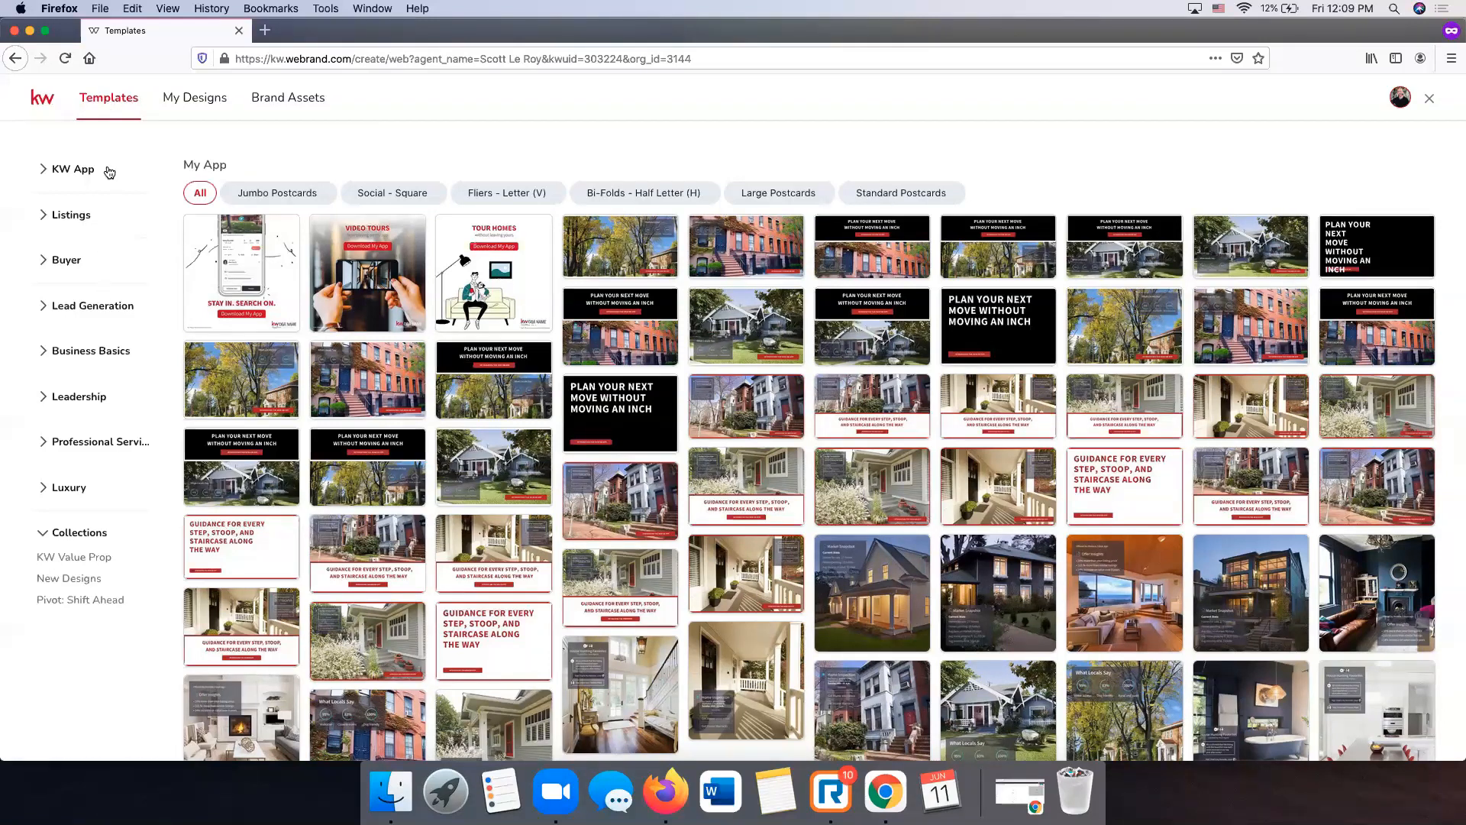
- Open My Designs and scroll through the saved designs and folders
click(204, 101)
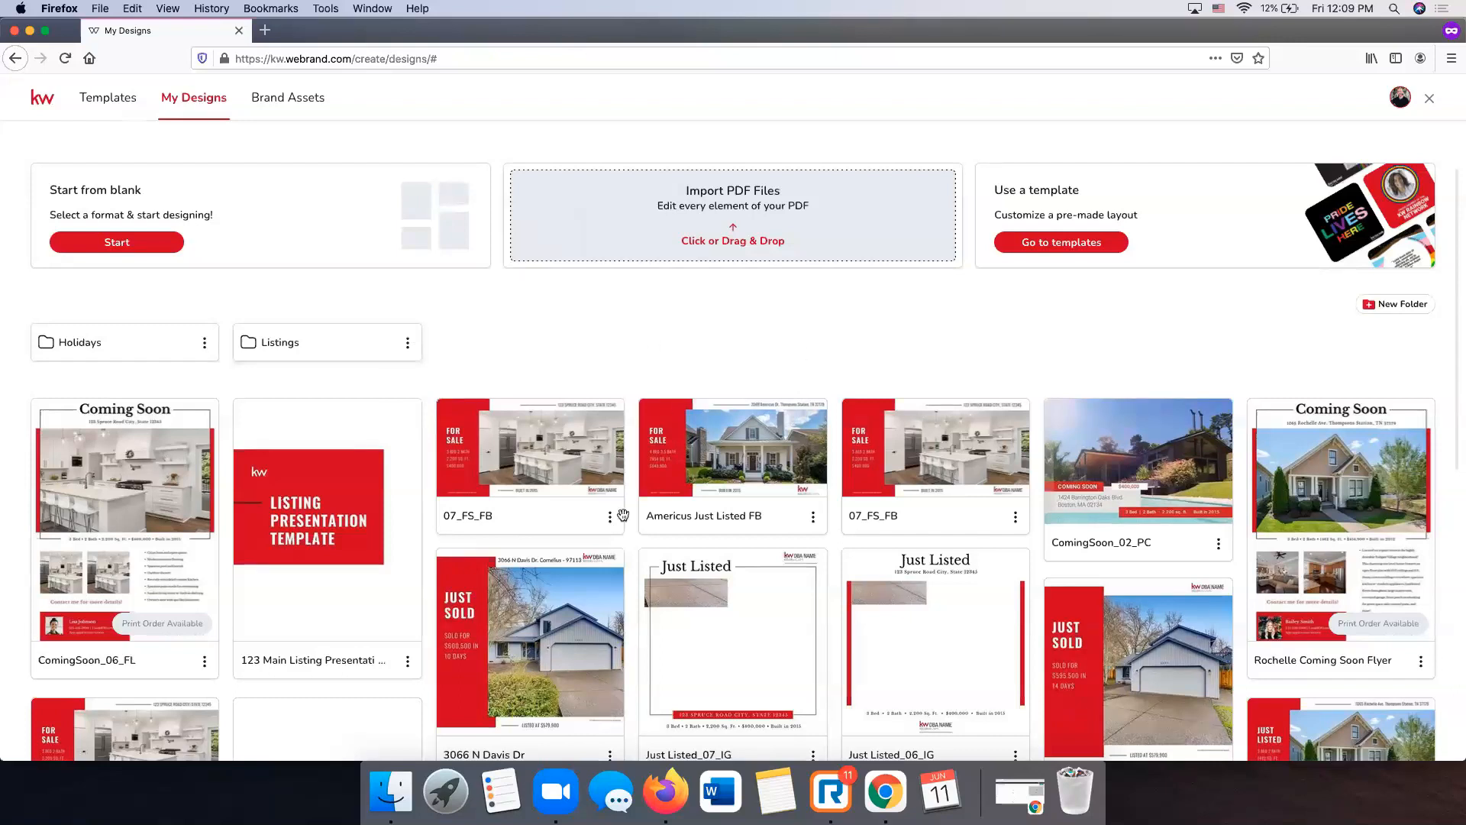
scroll(721, 432, down, 3)
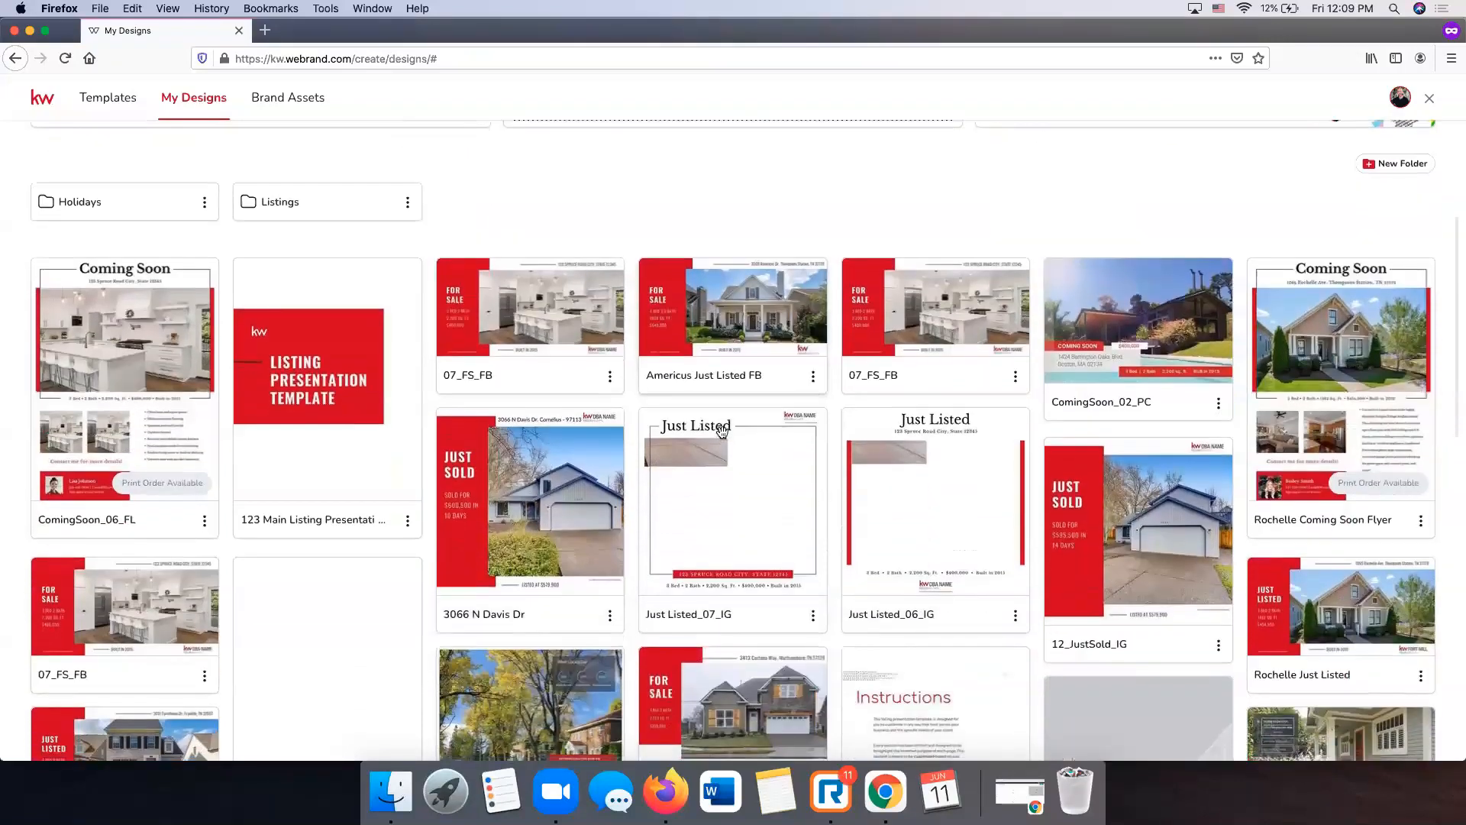
scroll(458, 321, up, 3)
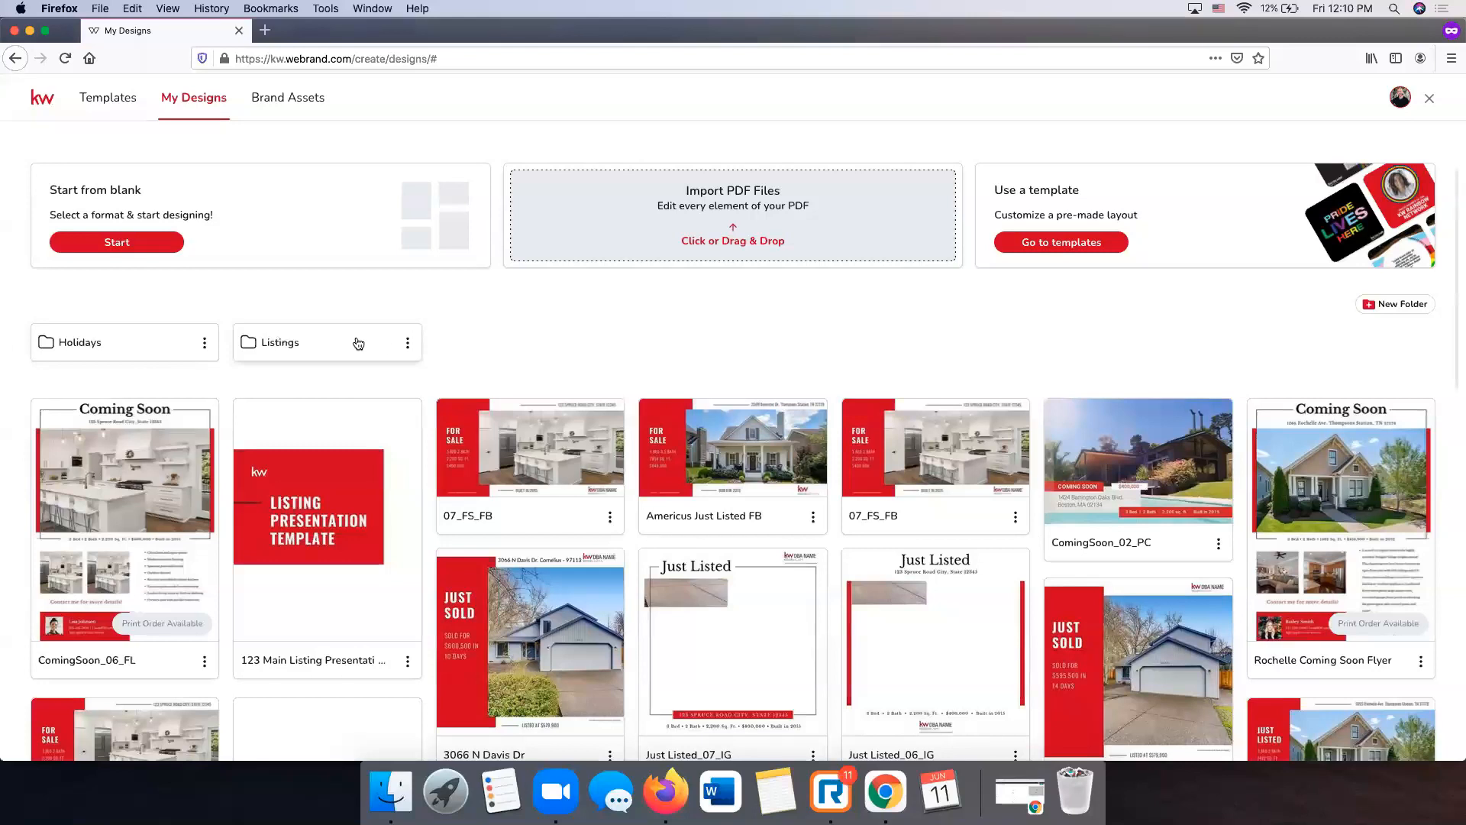
- Create a new design folder named 'Facebook Pieces'
click(1405, 308)
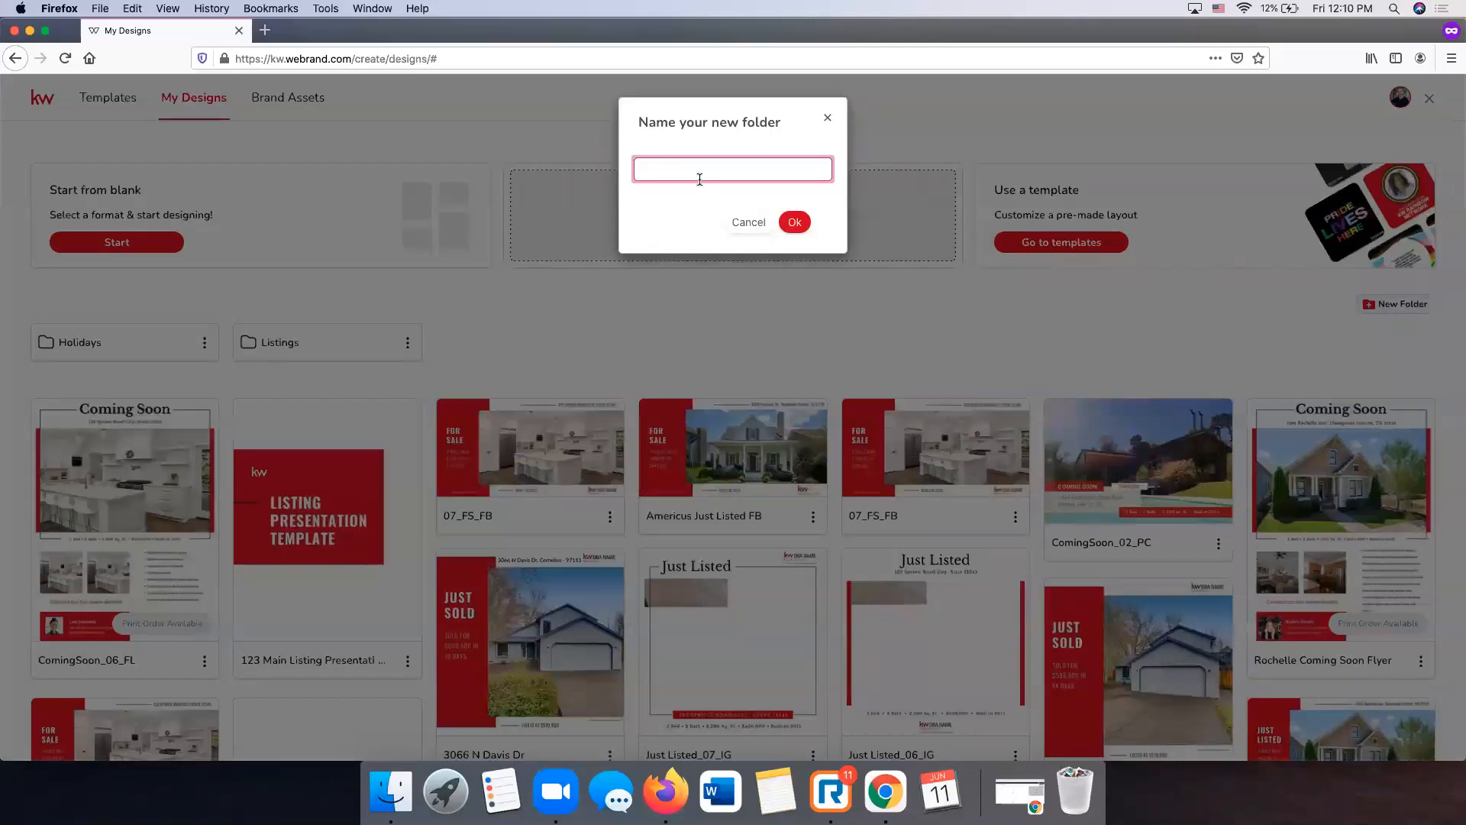
text(Facebook Pieces)
click(791, 222)
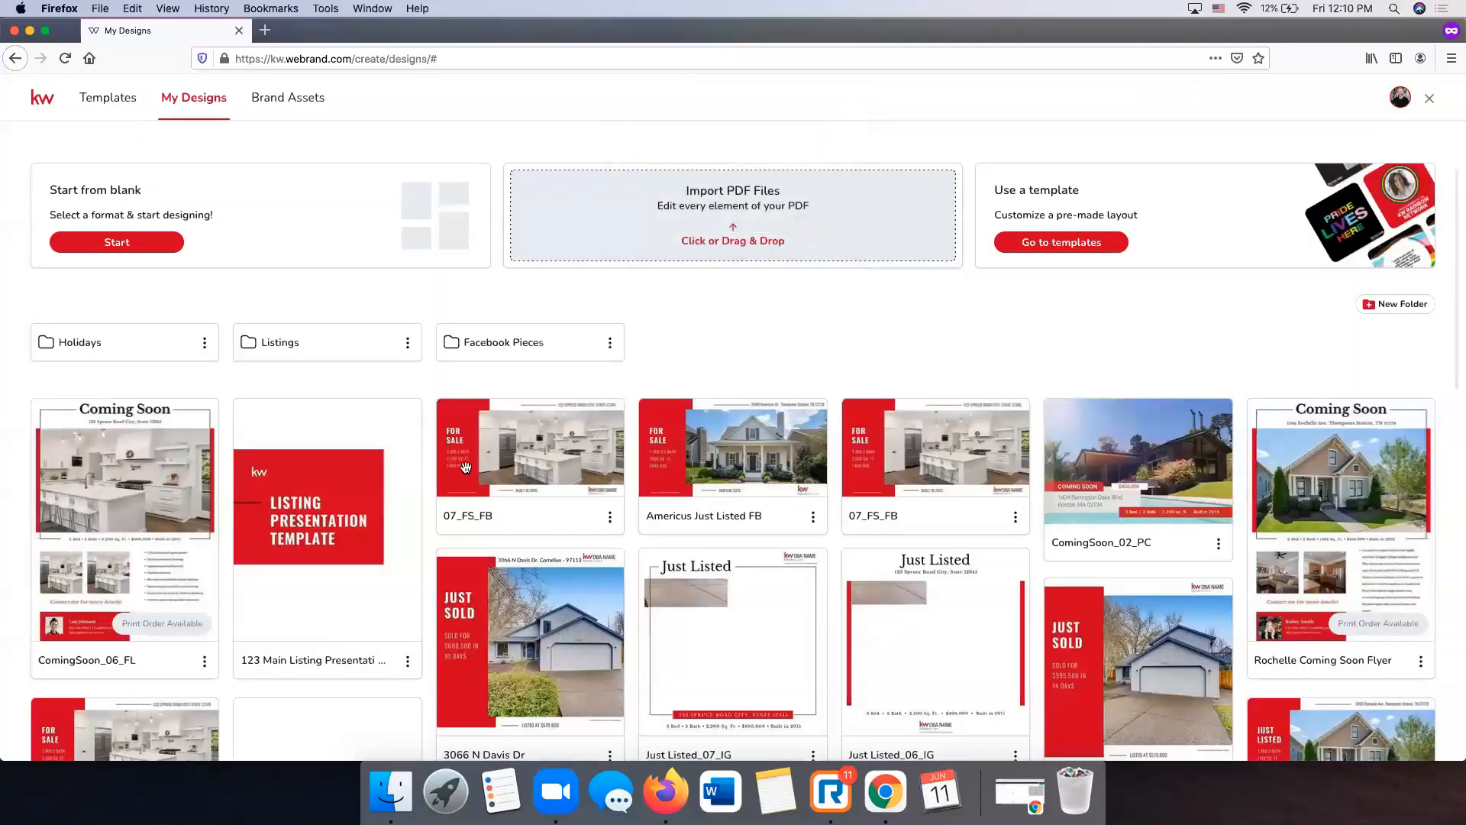
- Move the 07_FS_FB and Americus Just Listed FB designs into Facebook Pieces
drag(579, 484, 517, 341)
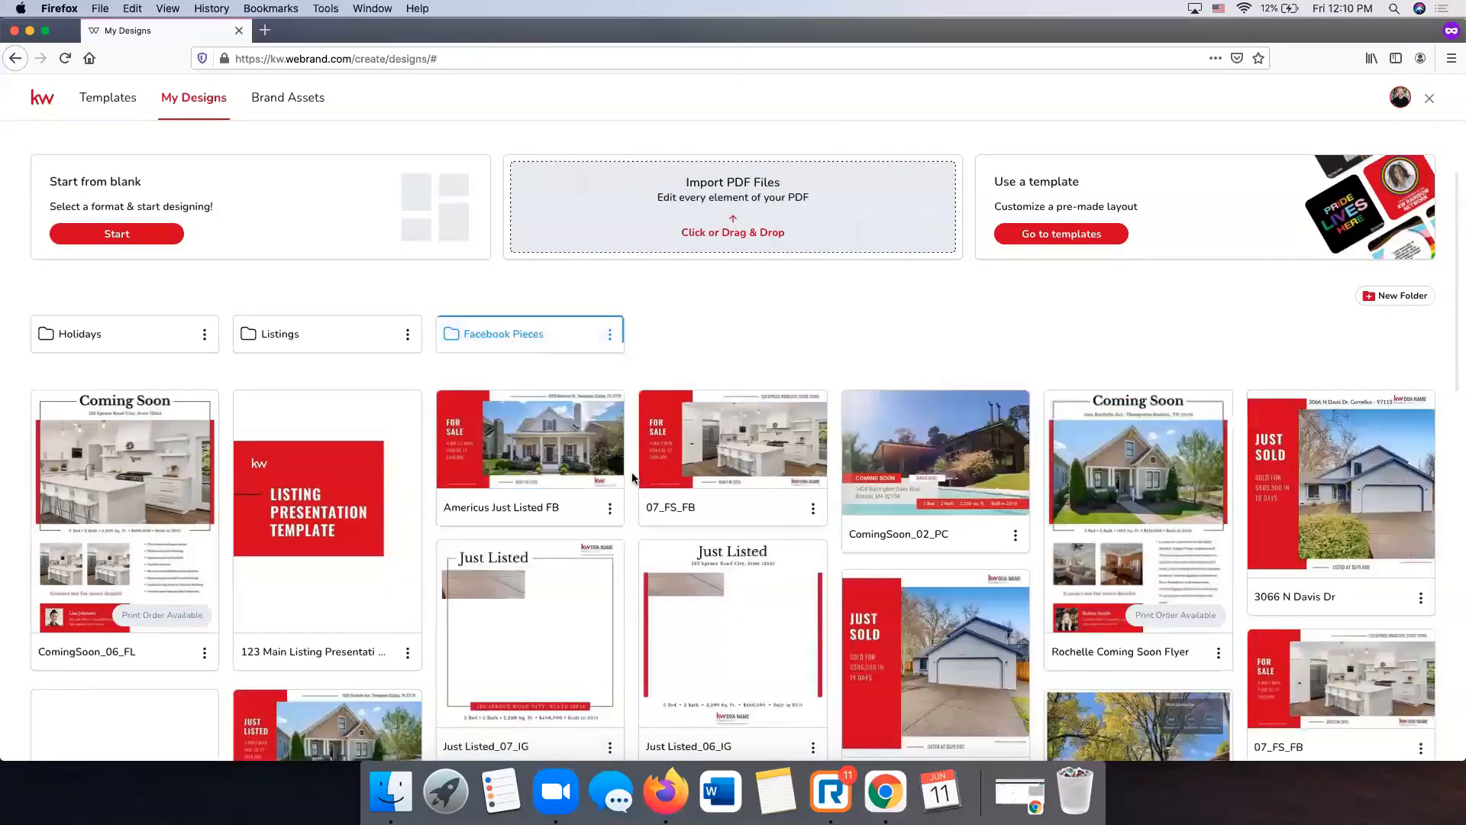
drag(587, 456, 489, 336)
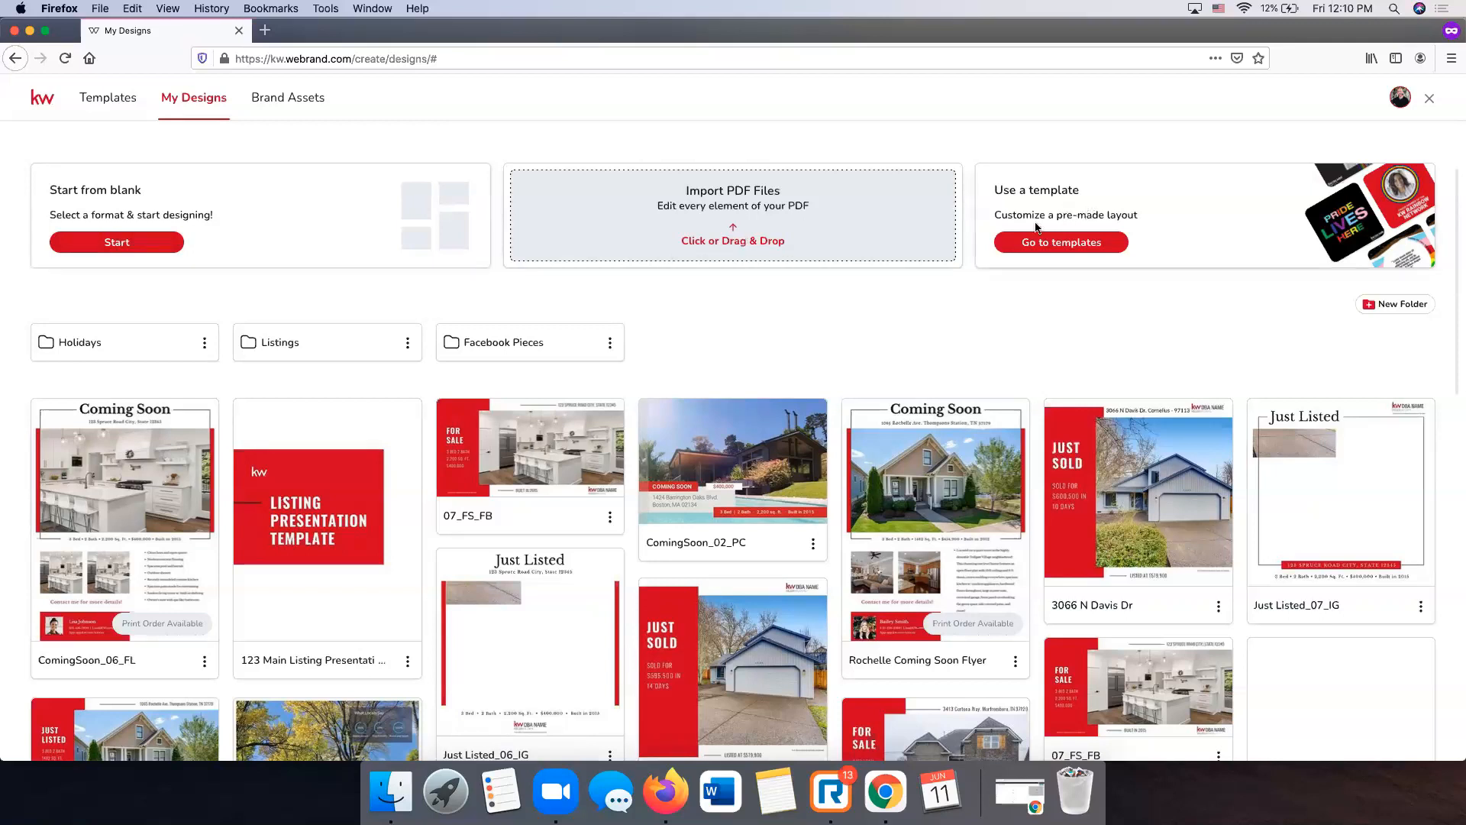
click(294, 110)
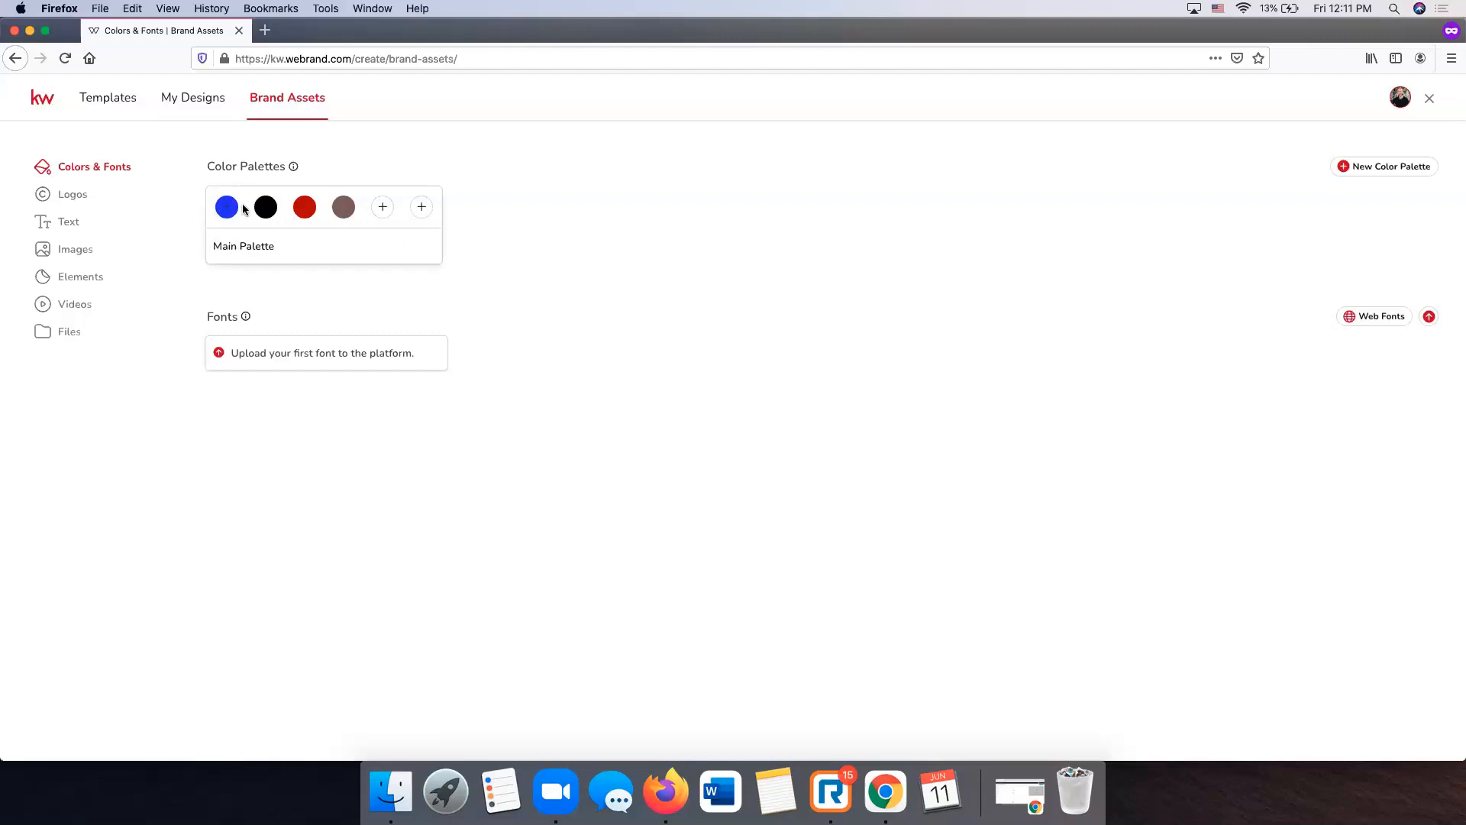
- Add black to the Main Palette colours, then view the brand Logos page
click(383, 209)
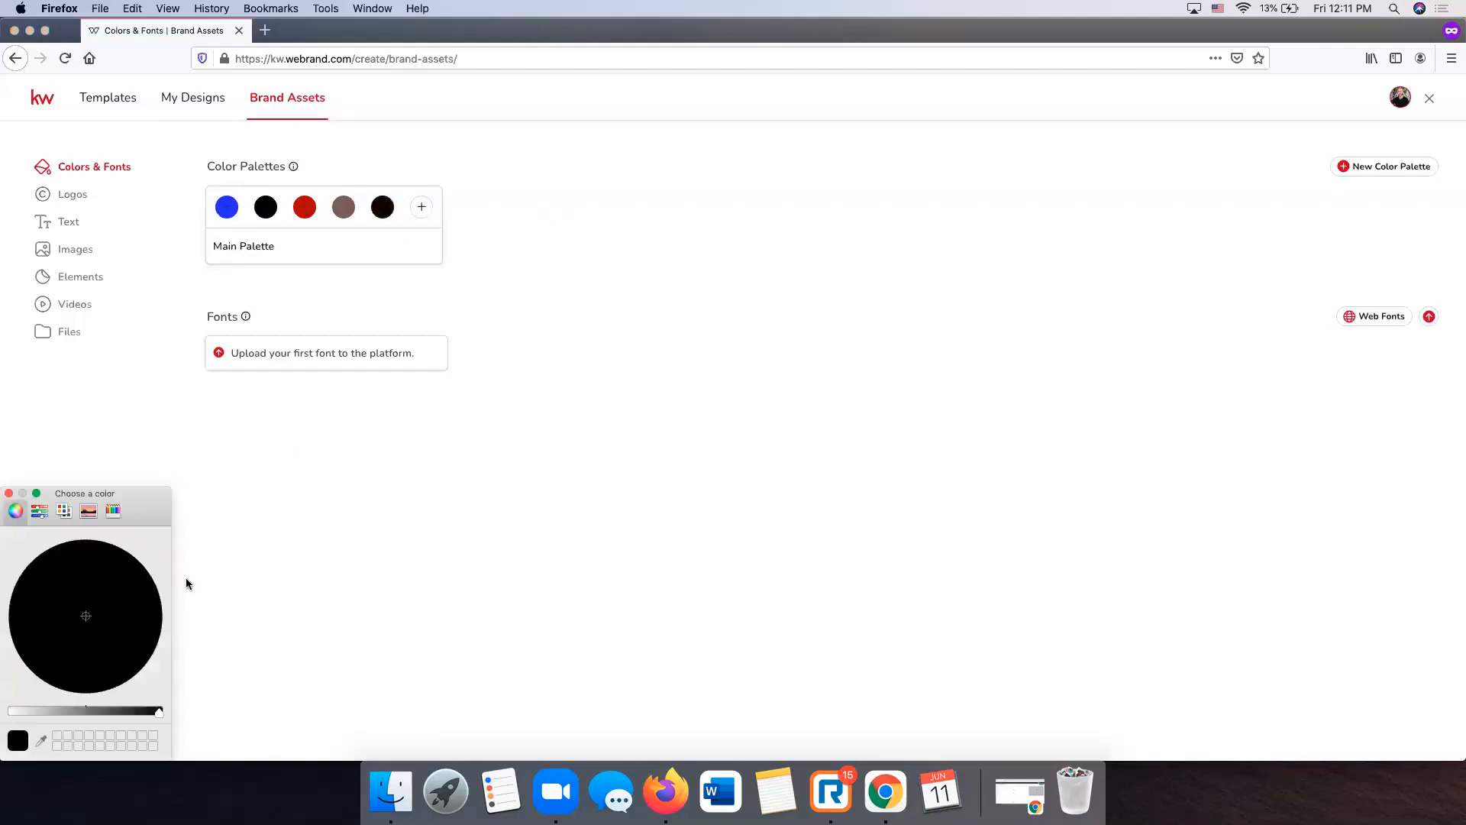
drag(140, 501, 178, 432)
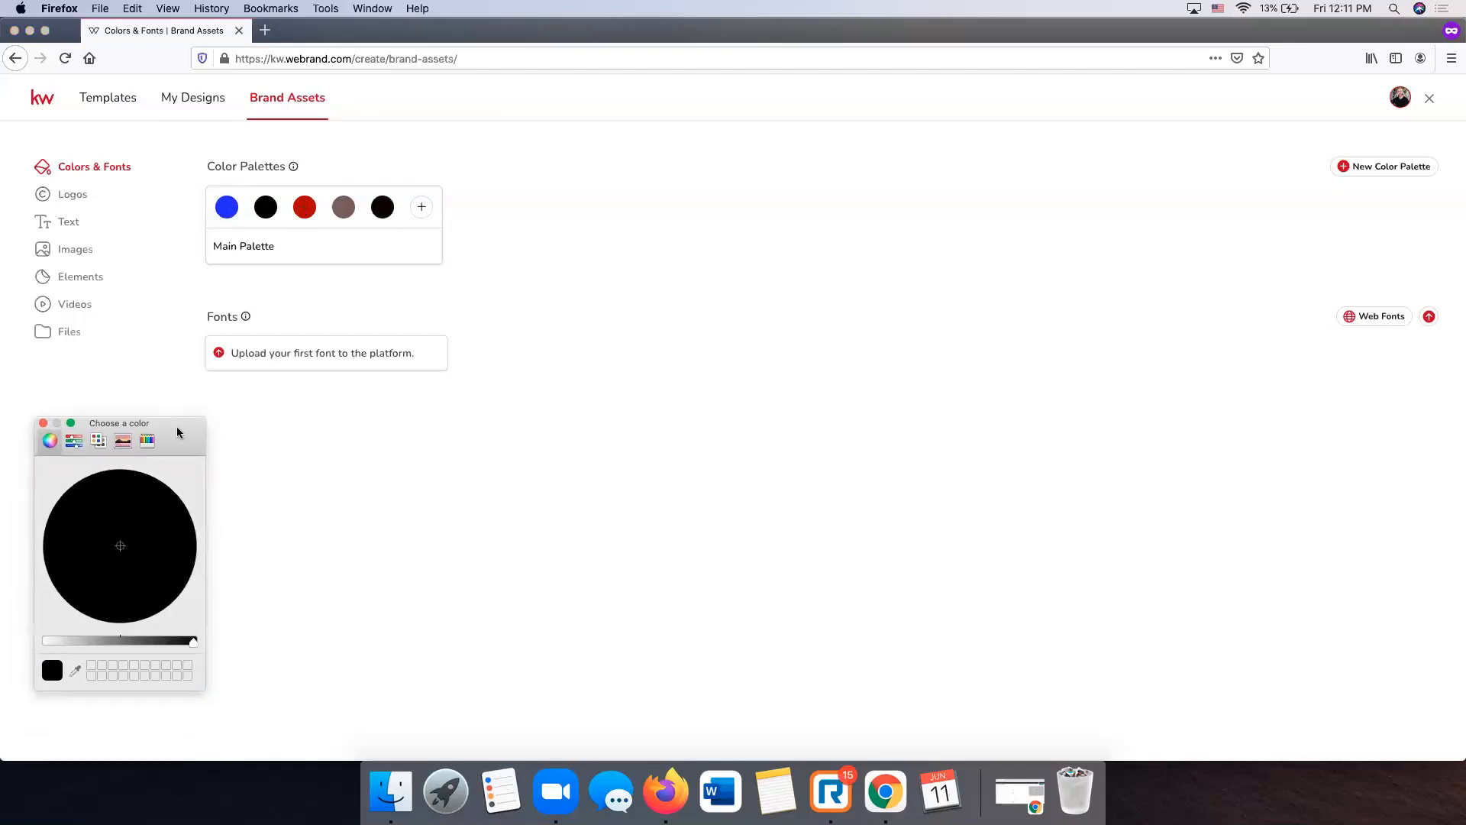
click(44, 423)
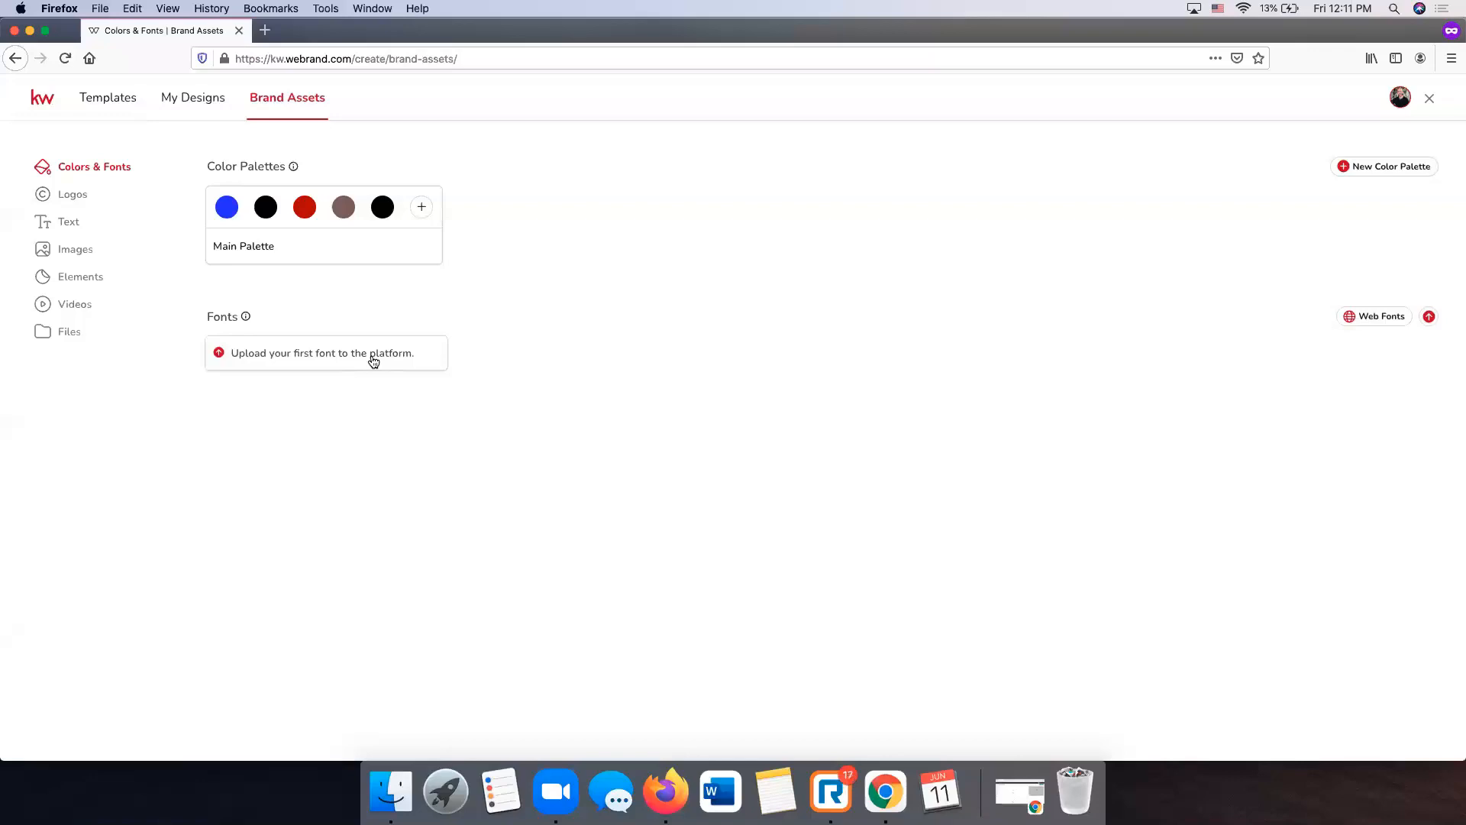
click(67, 199)
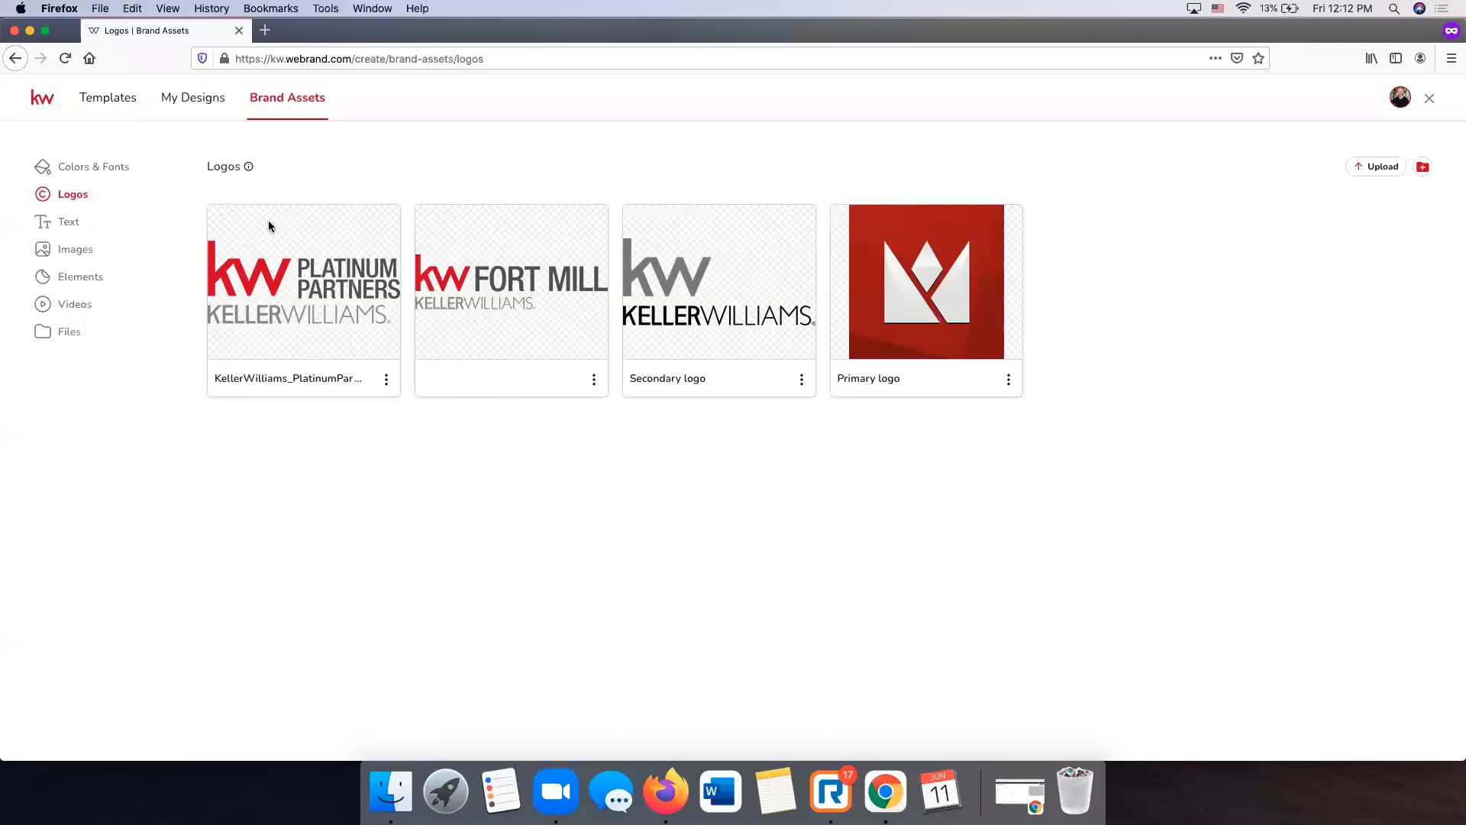
click(1375, 175)
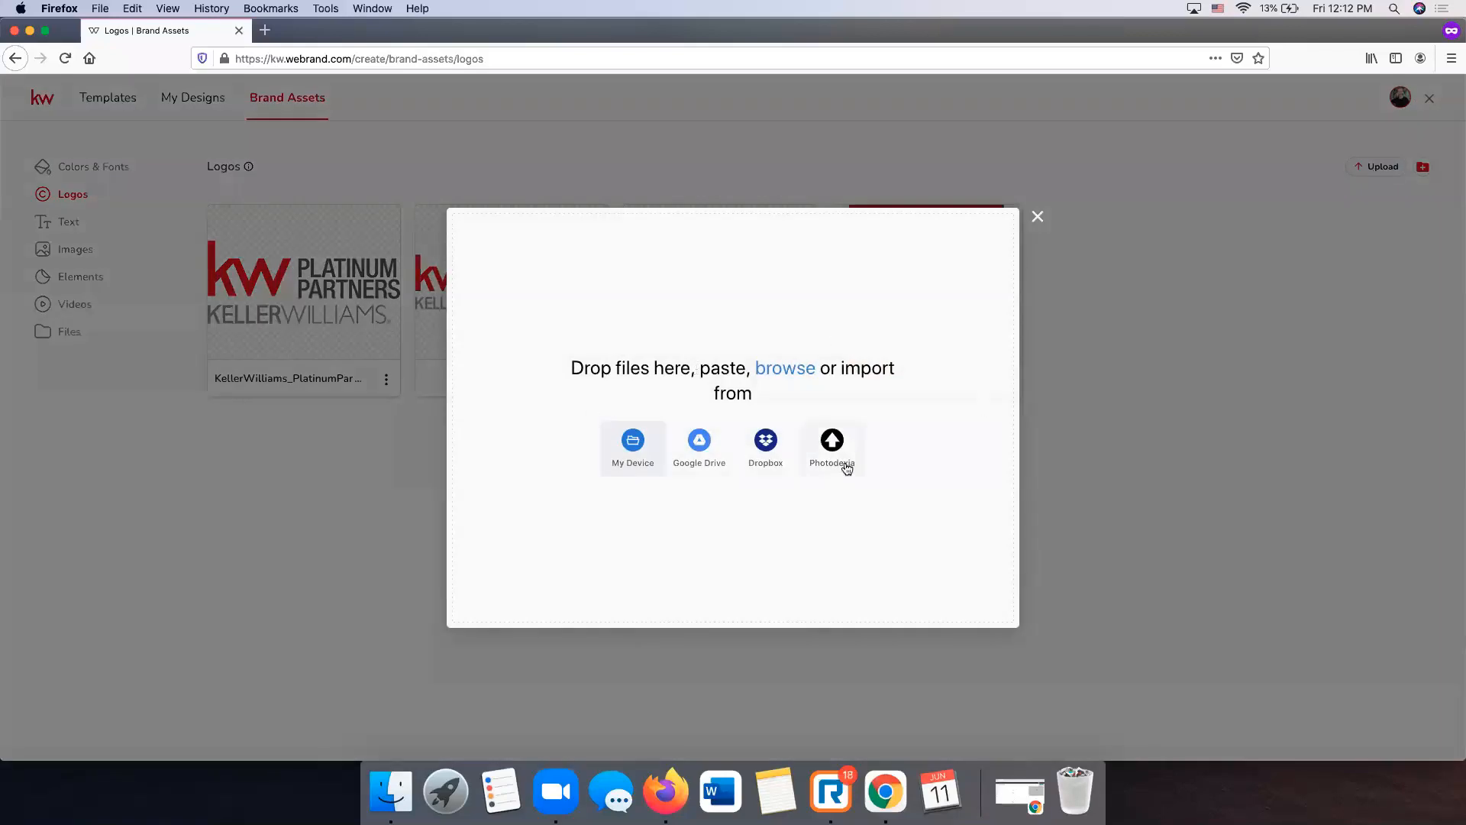
click(1038, 218)
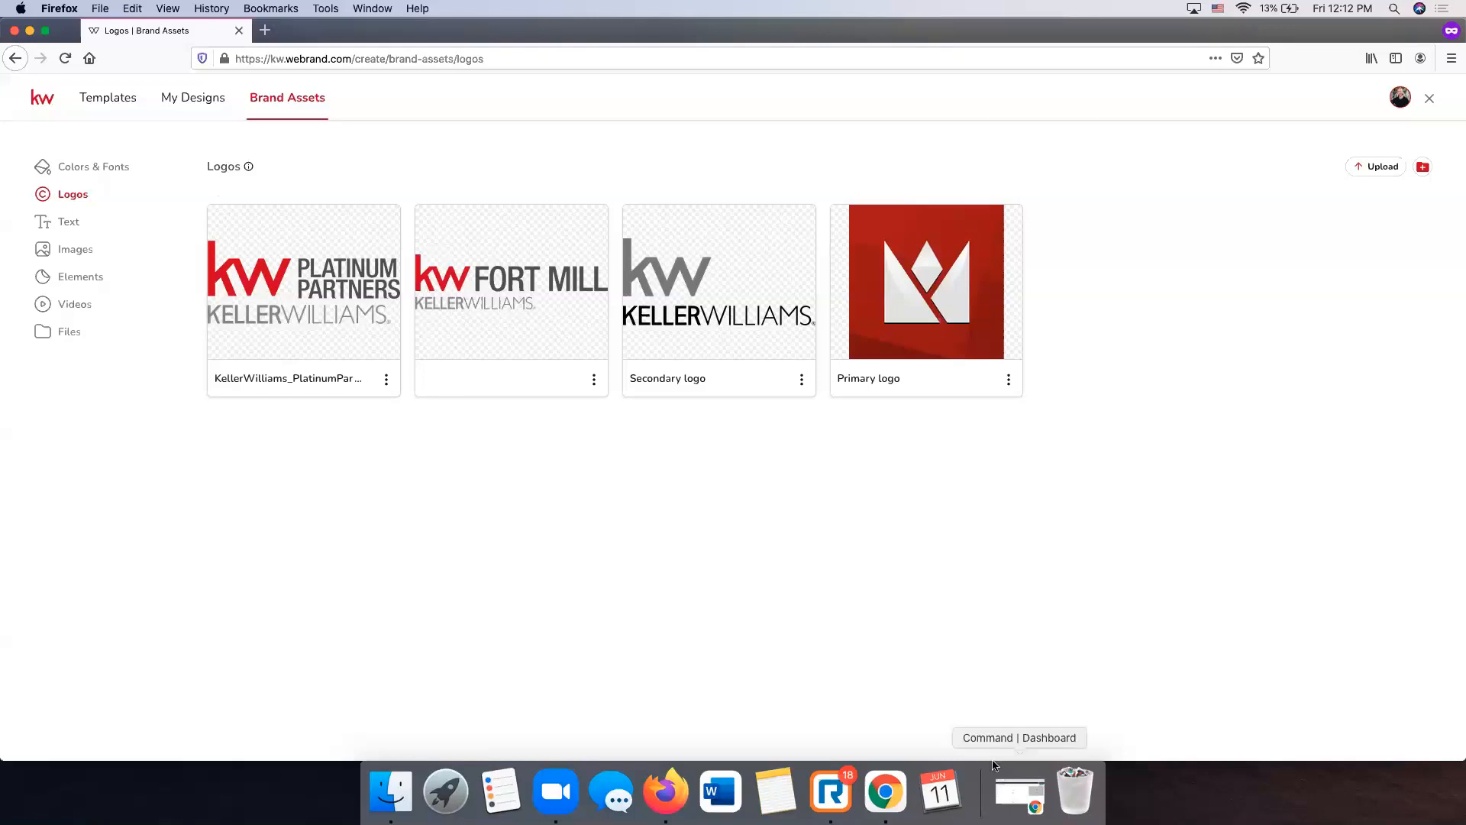
- Review the Brand Assets Text fields, then show the Images page with house and Agent photos
click(60, 226)
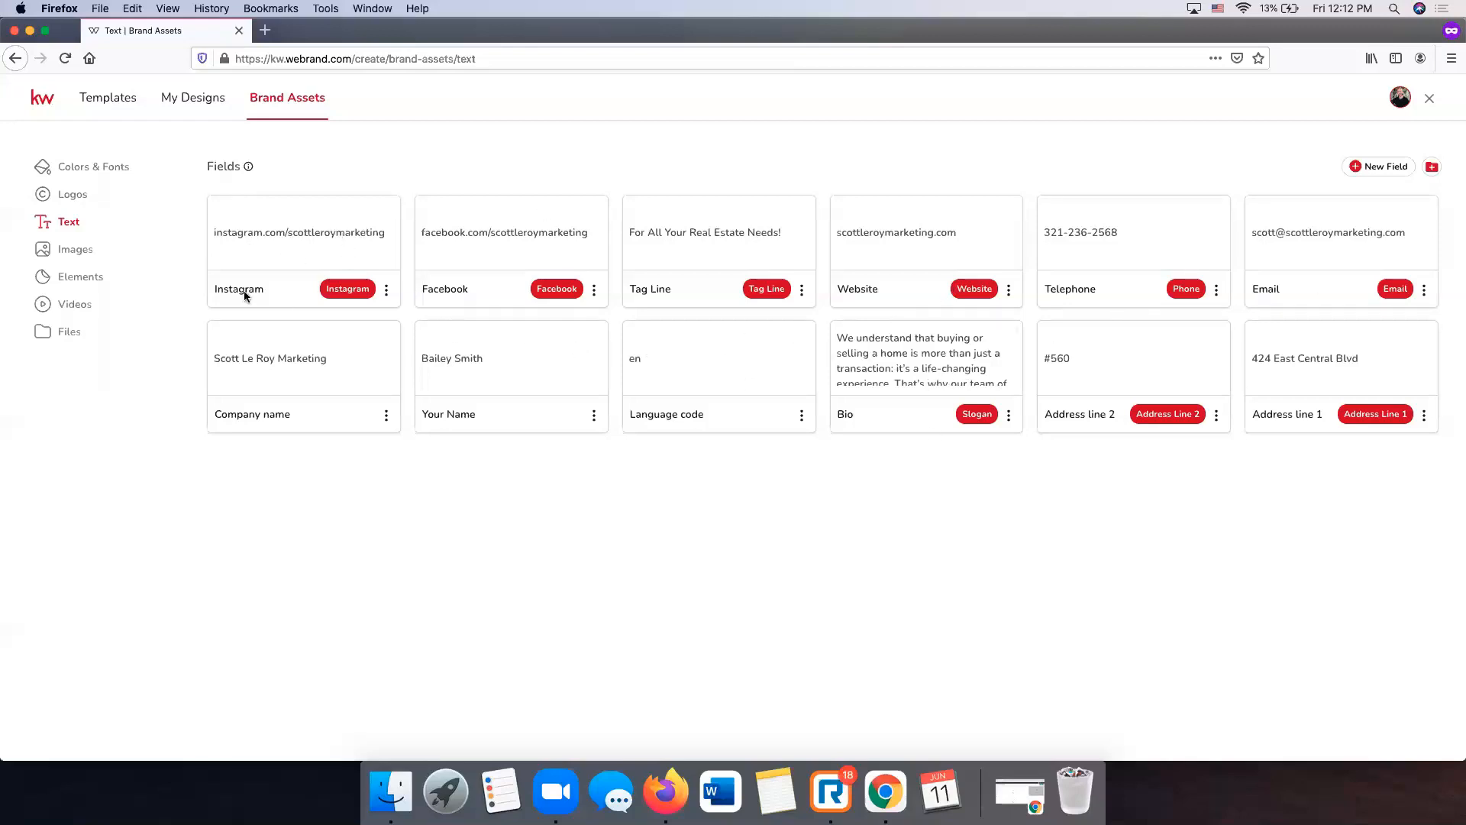
click(80, 250)
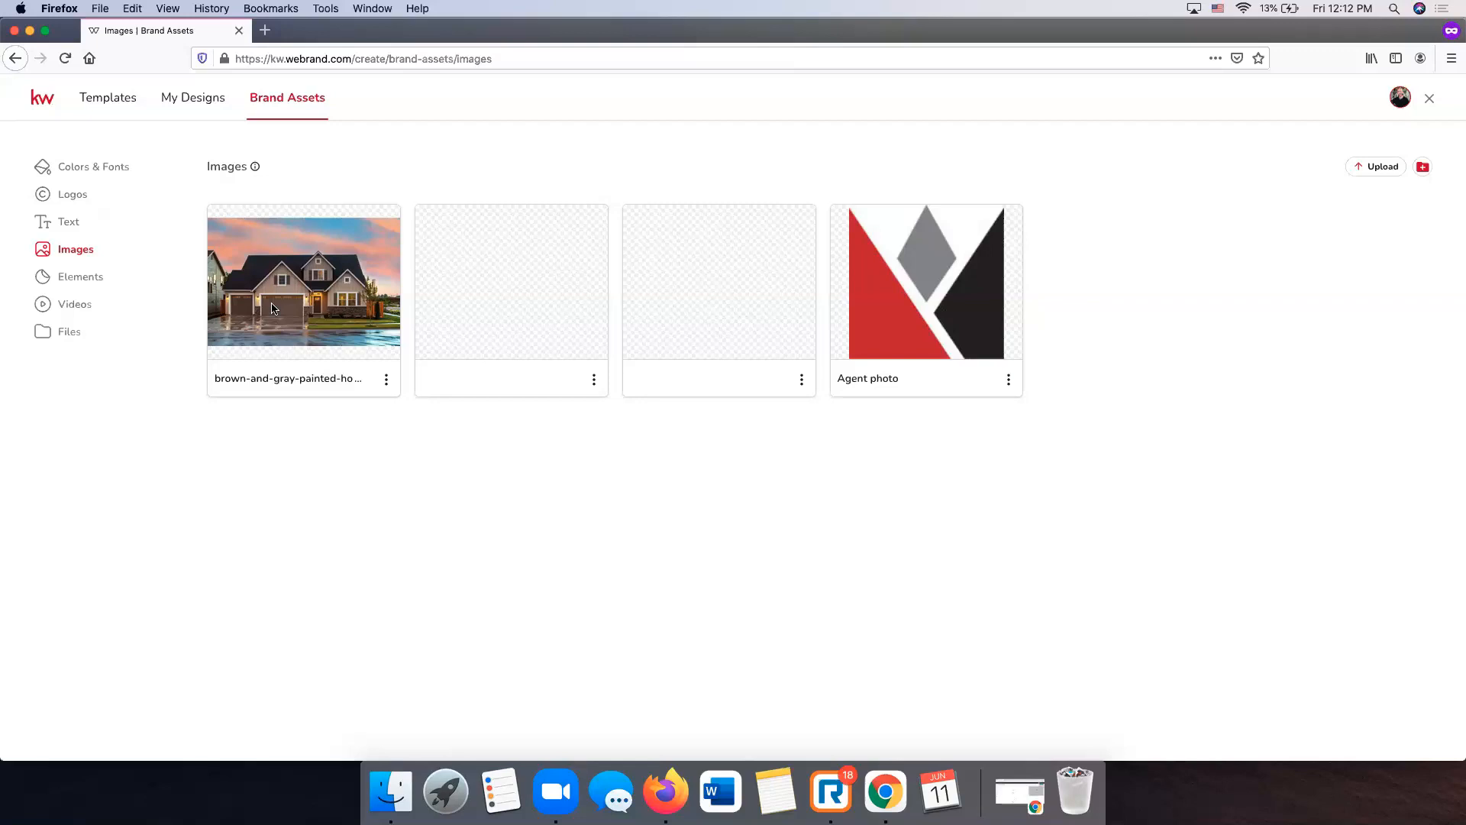
- Look through Brand Assets Videos, Files and Images, ending on the four saved Logos
click(101, 280)
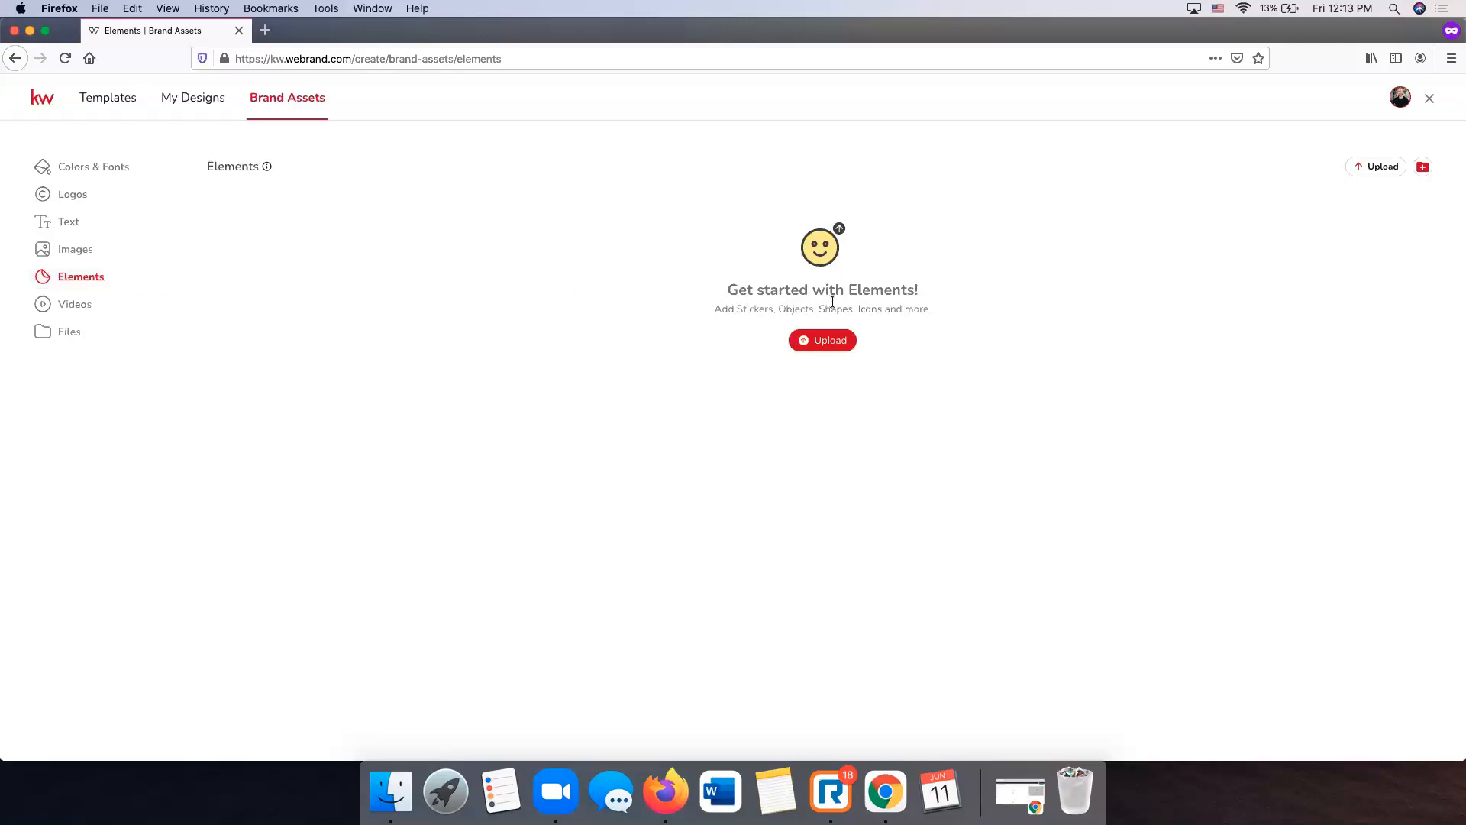
click(87, 307)
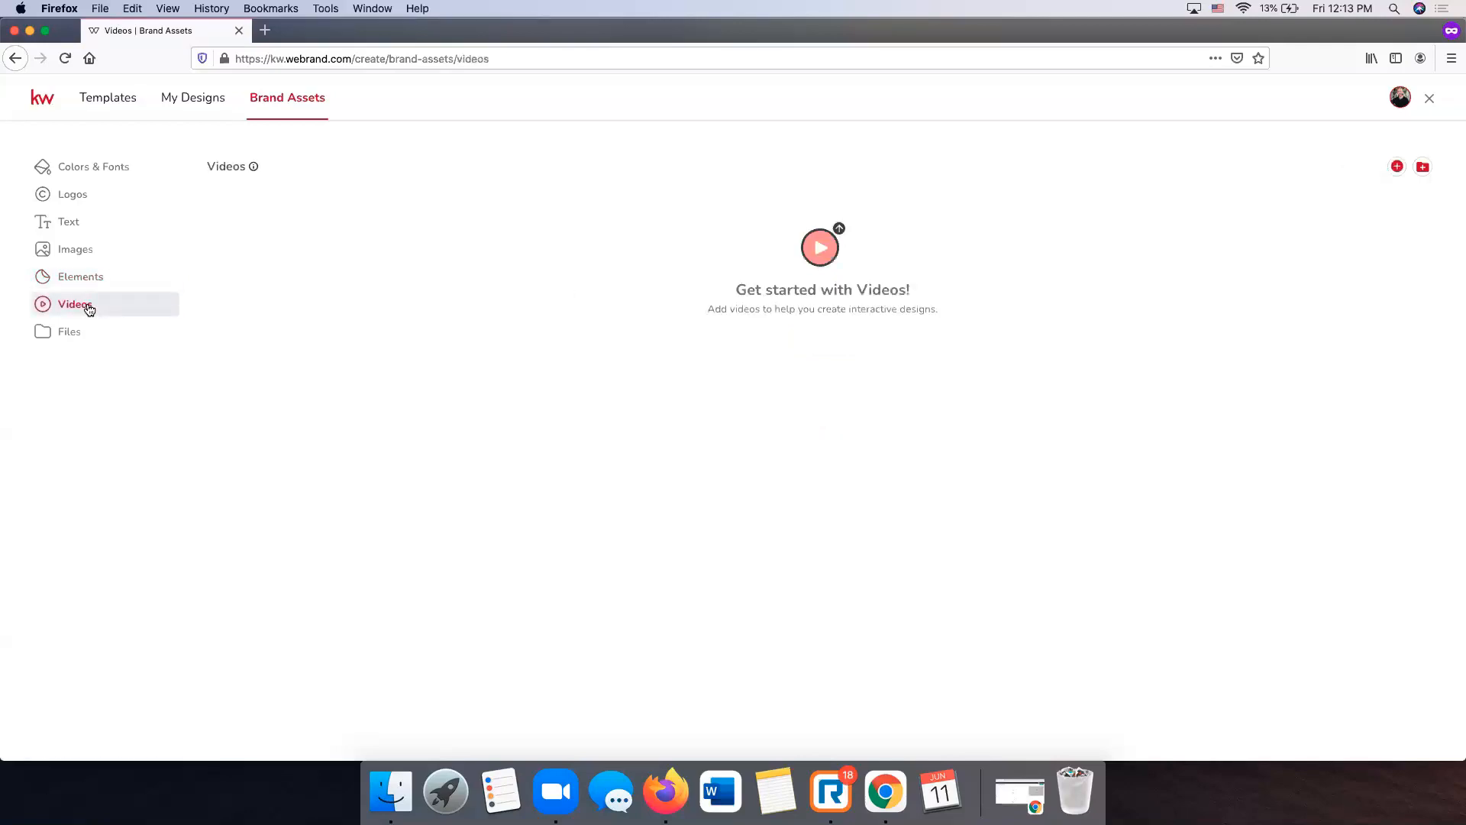
click(90, 330)
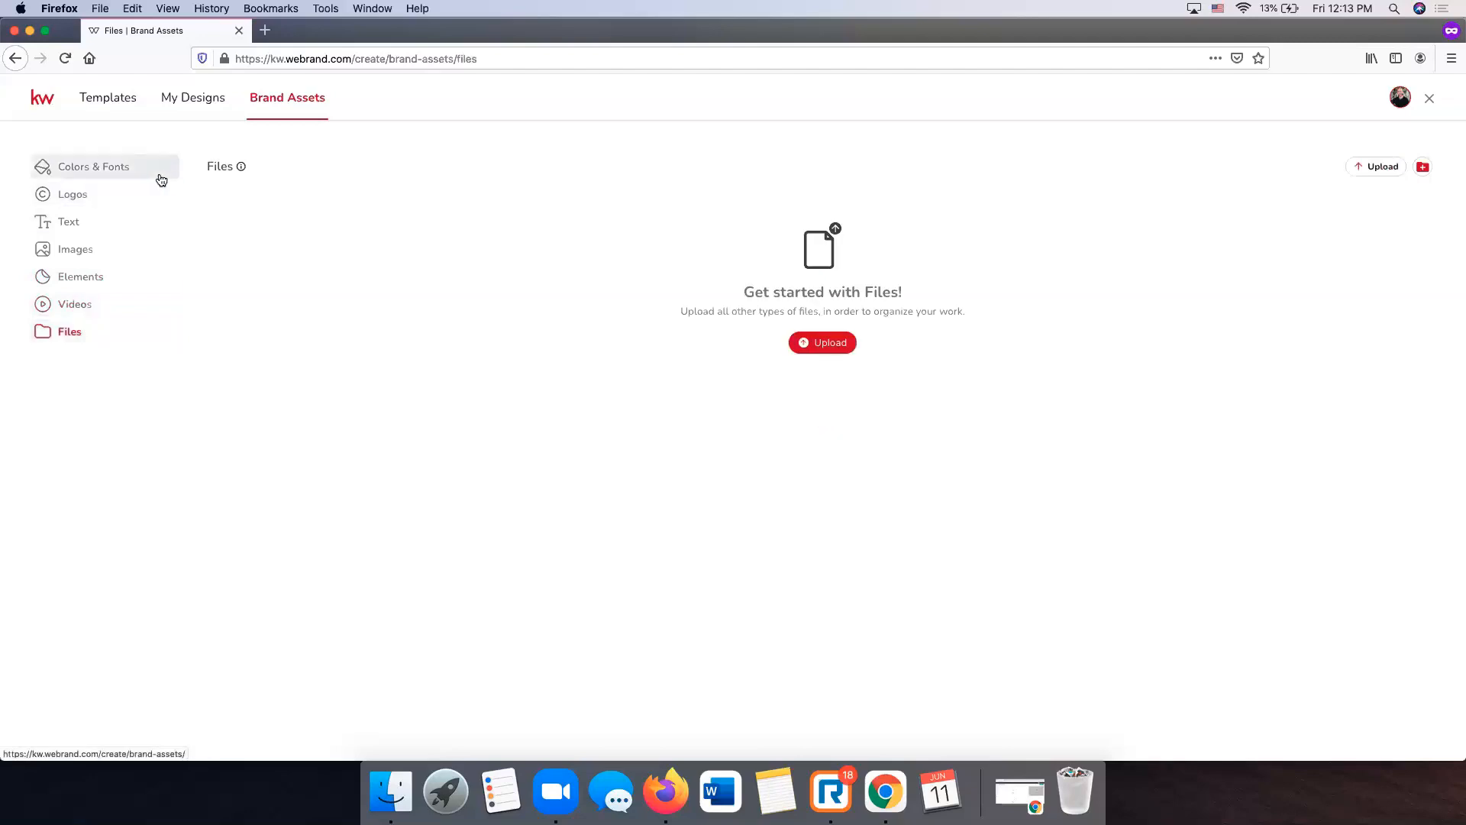
click(95, 252)
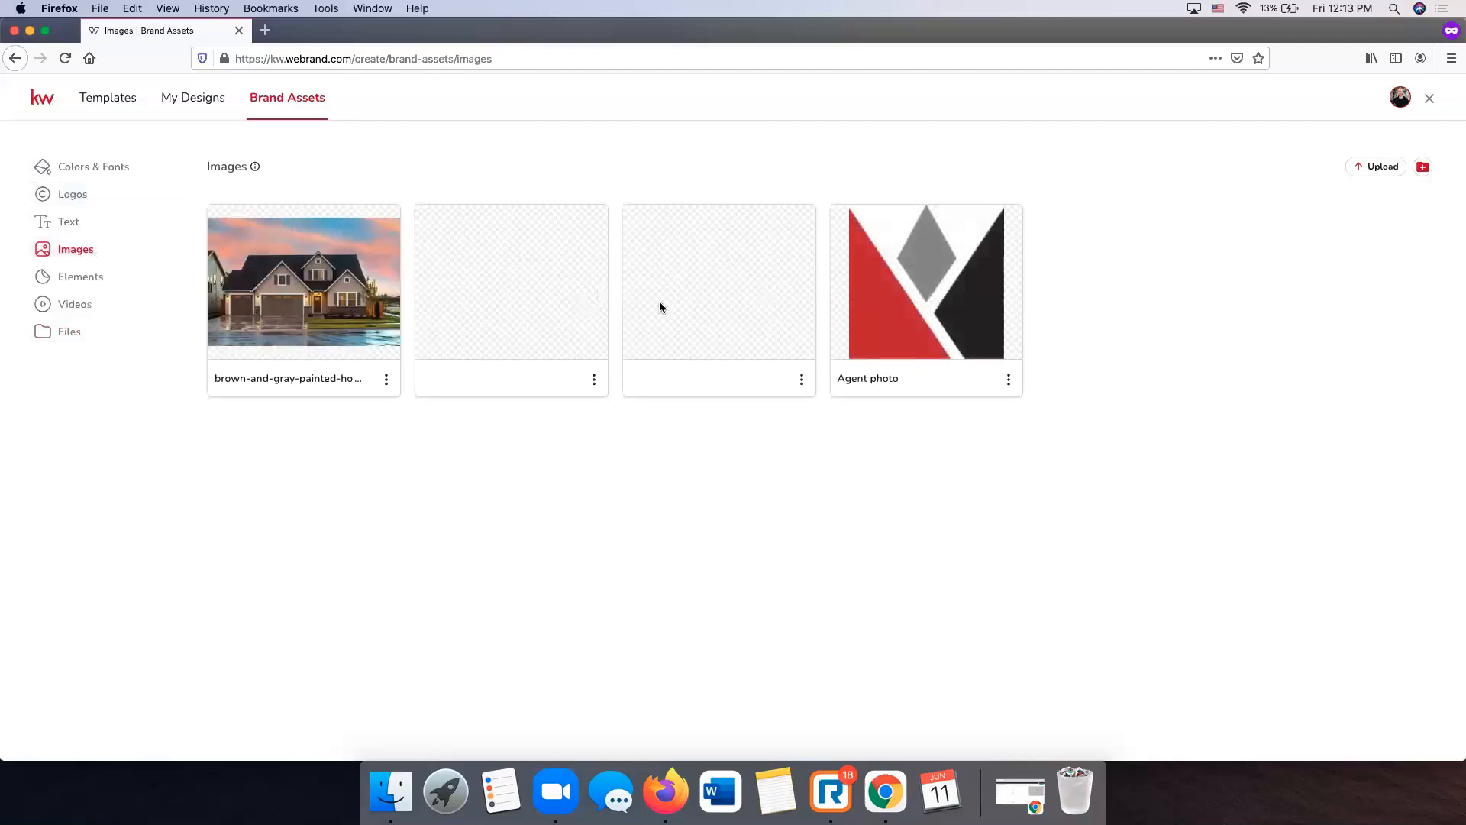
click(88, 198)
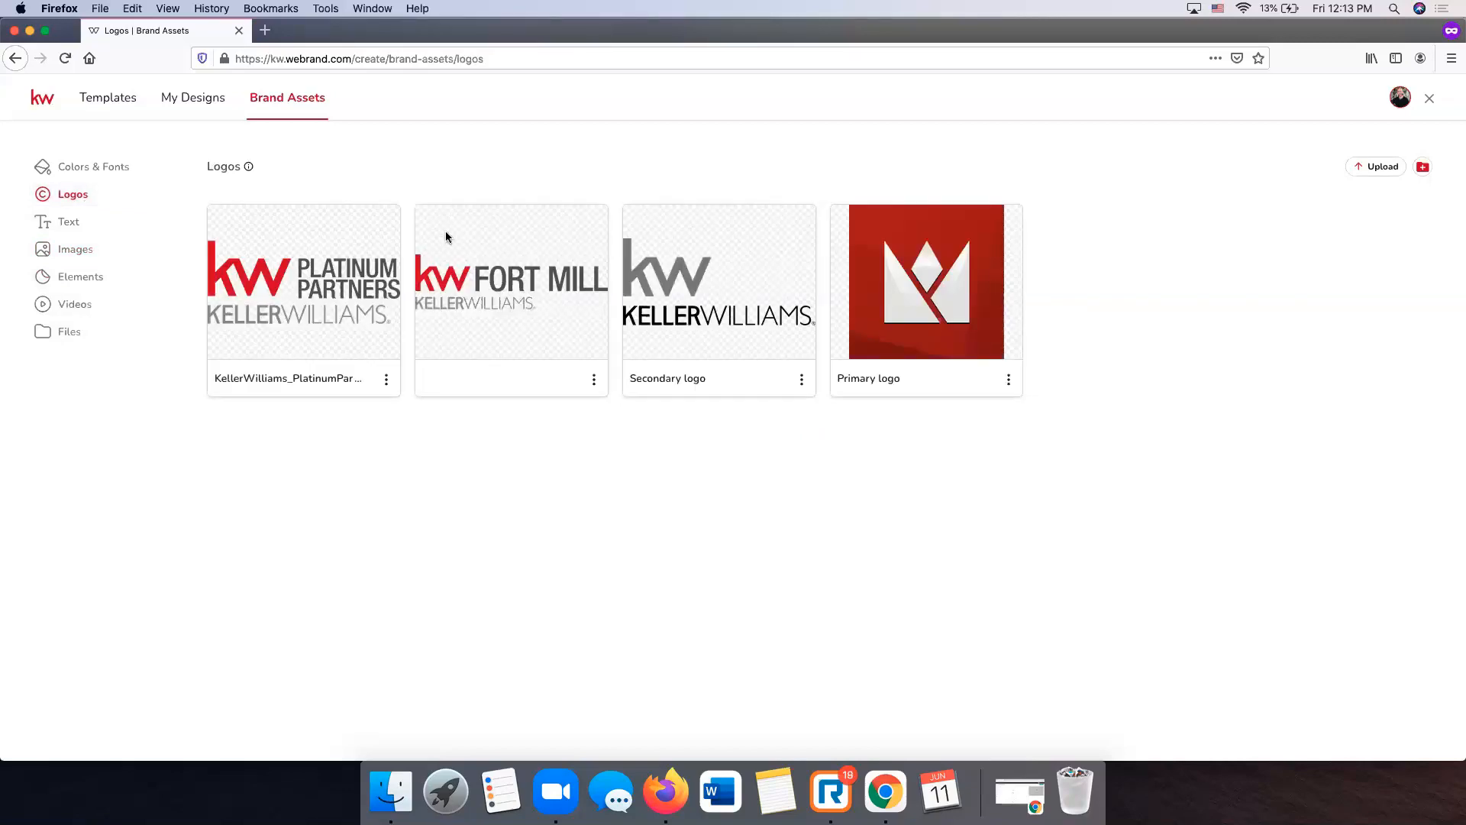
- In Templates, expand KW App > Listings and show Coming Soon, then For Sale templates
click(108, 101)
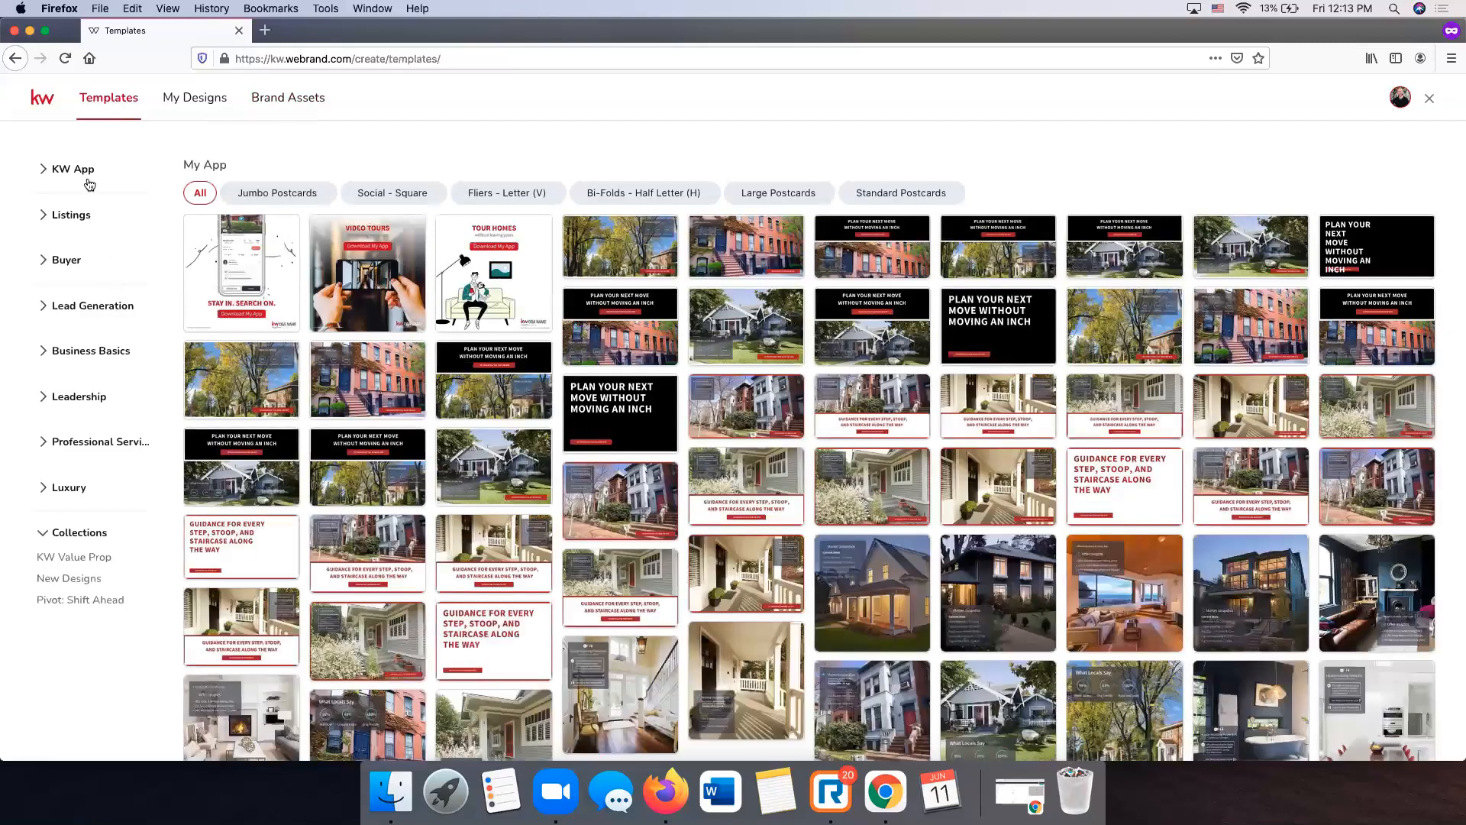
click(73, 169)
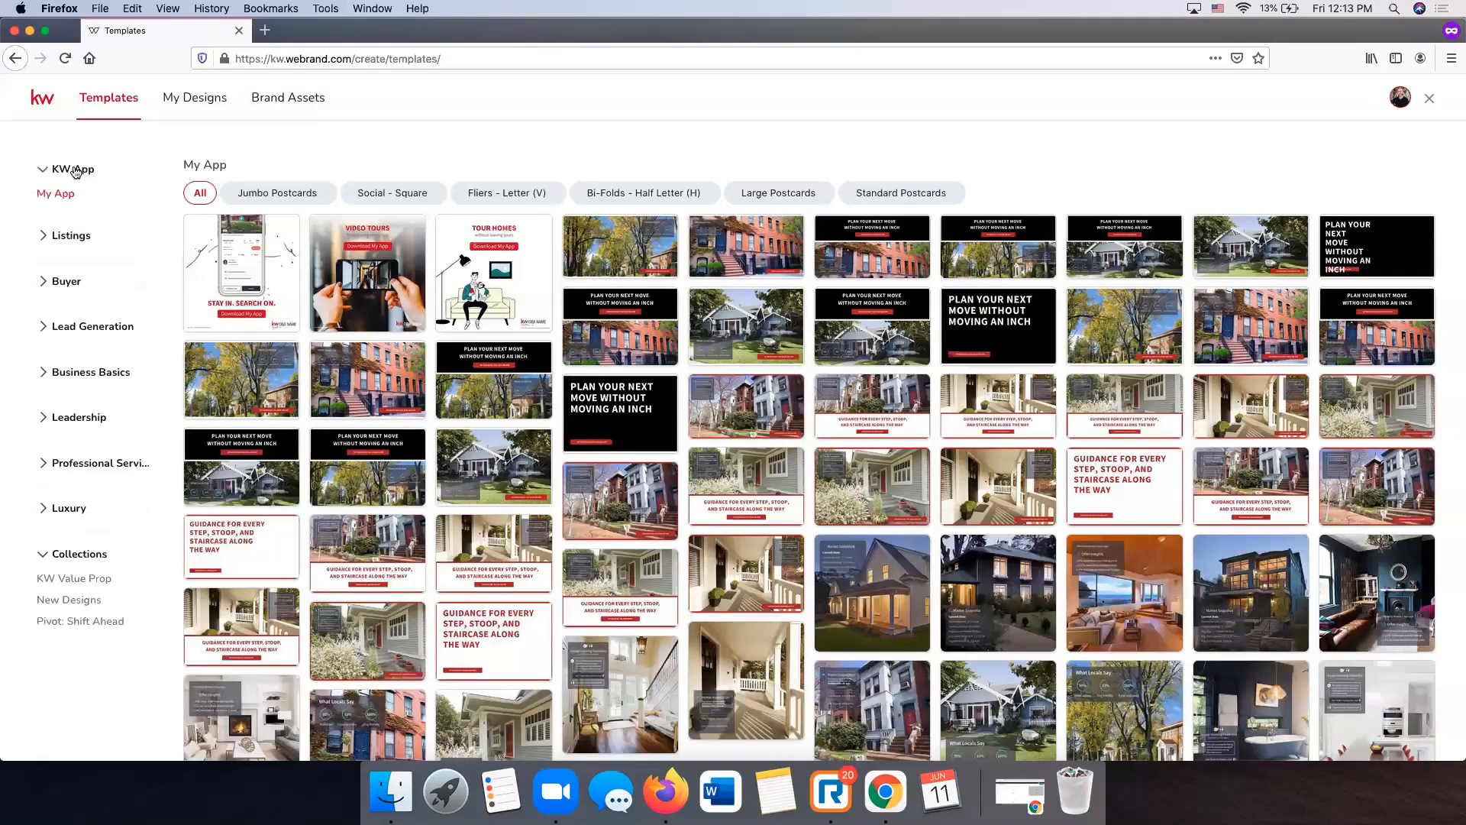
click(70, 235)
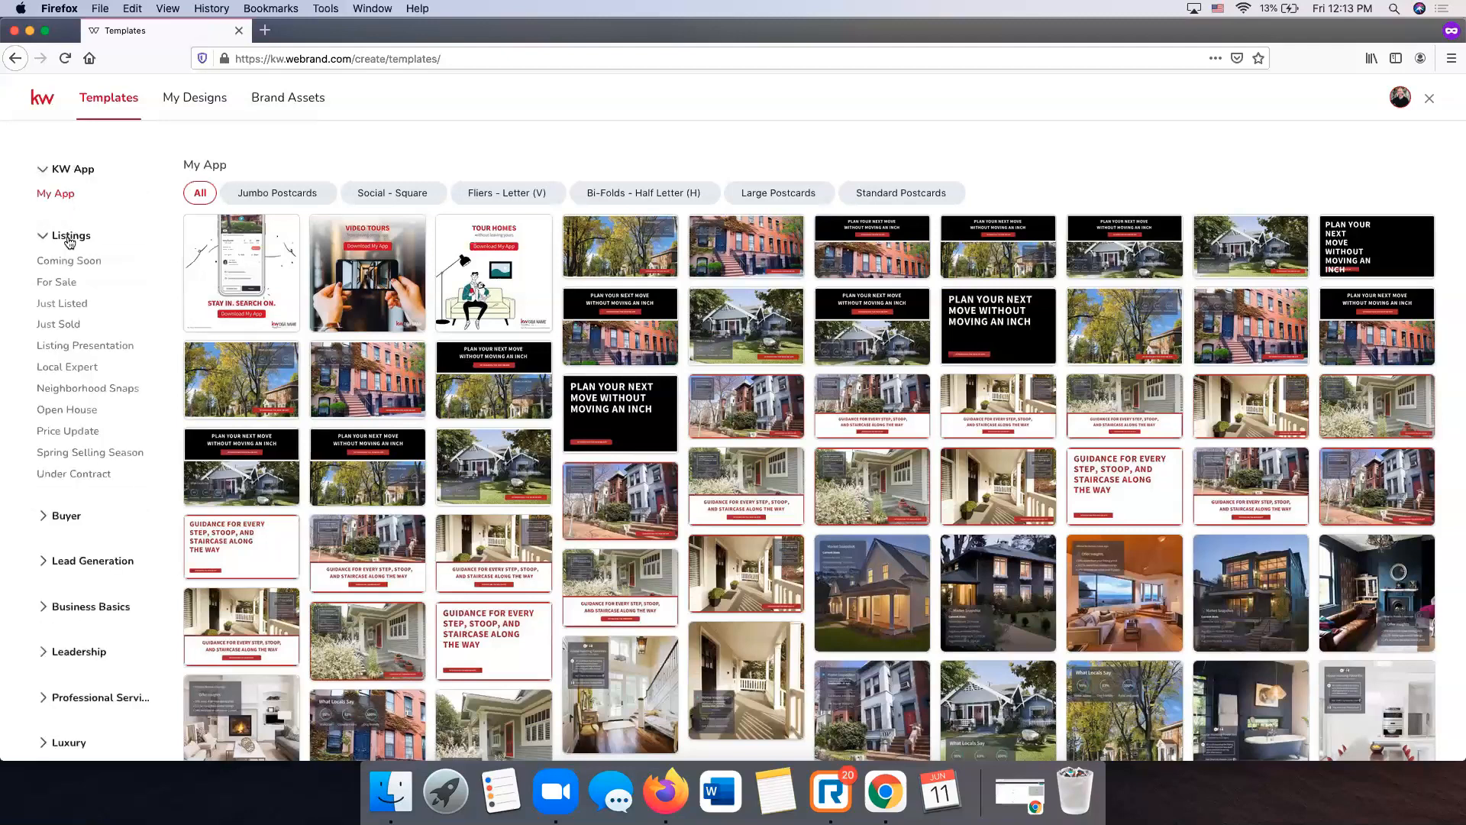
click(70, 262)
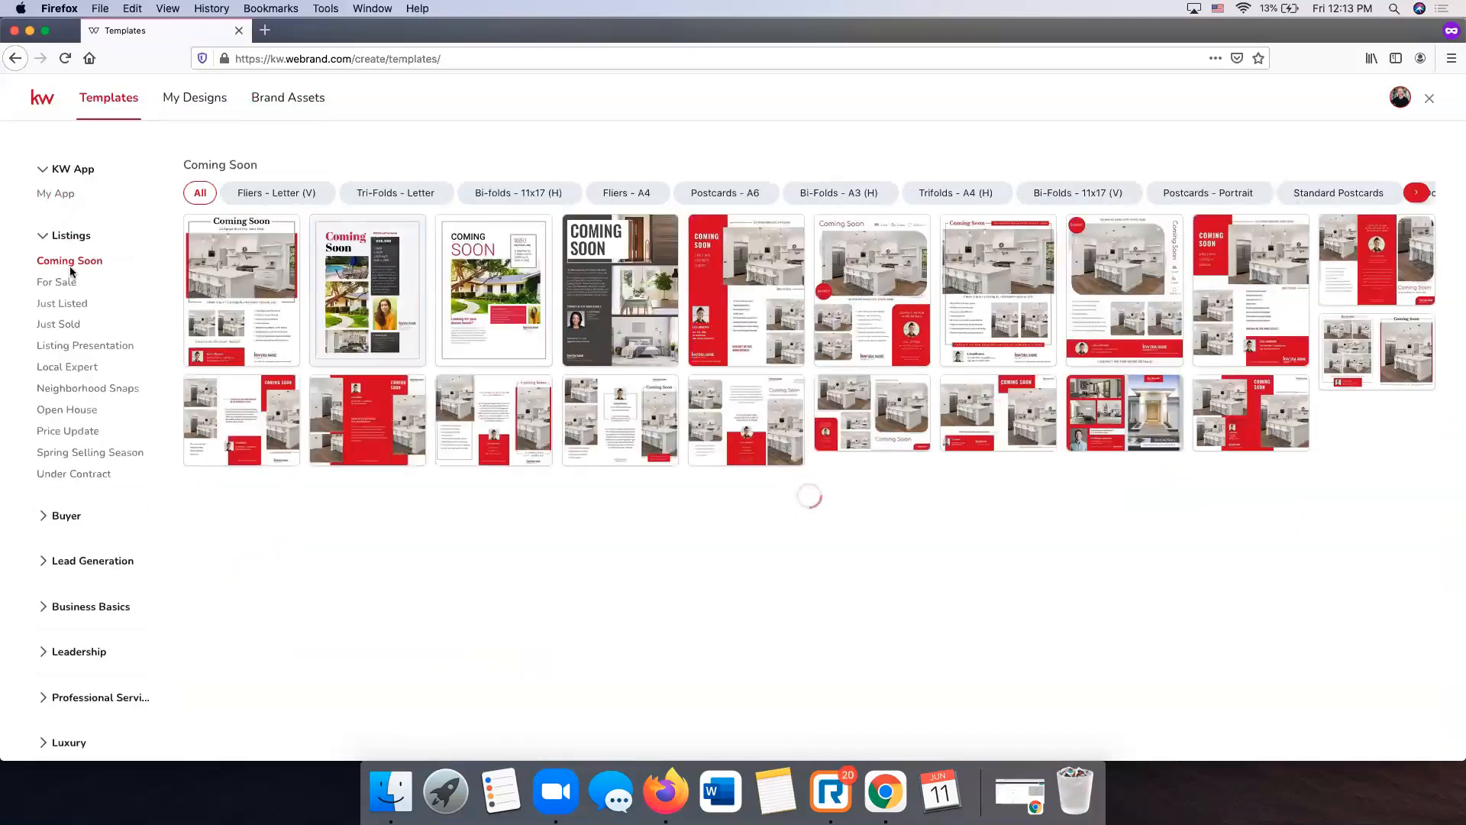
click(1417, 192)
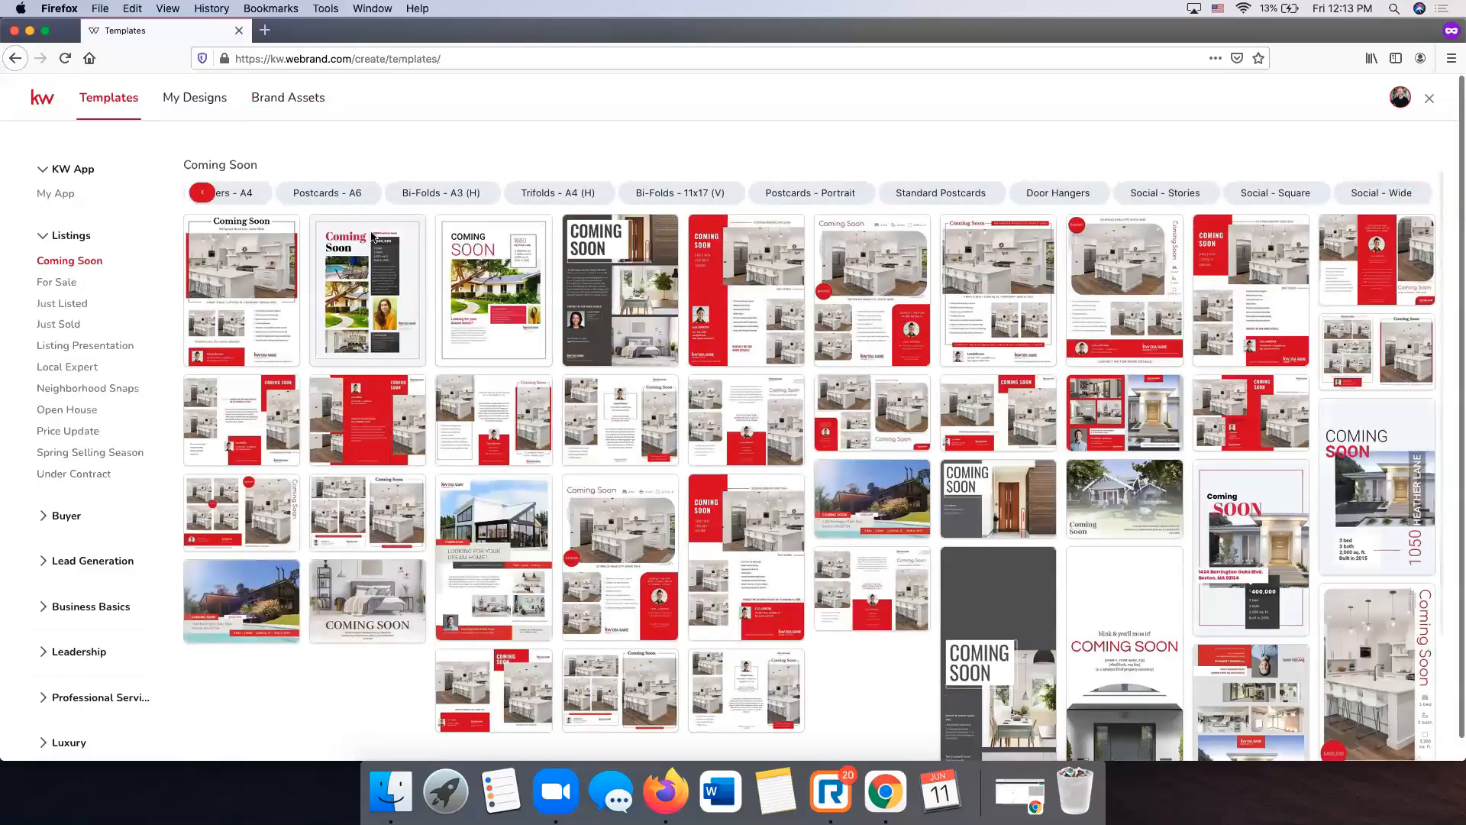
click(55, 284)
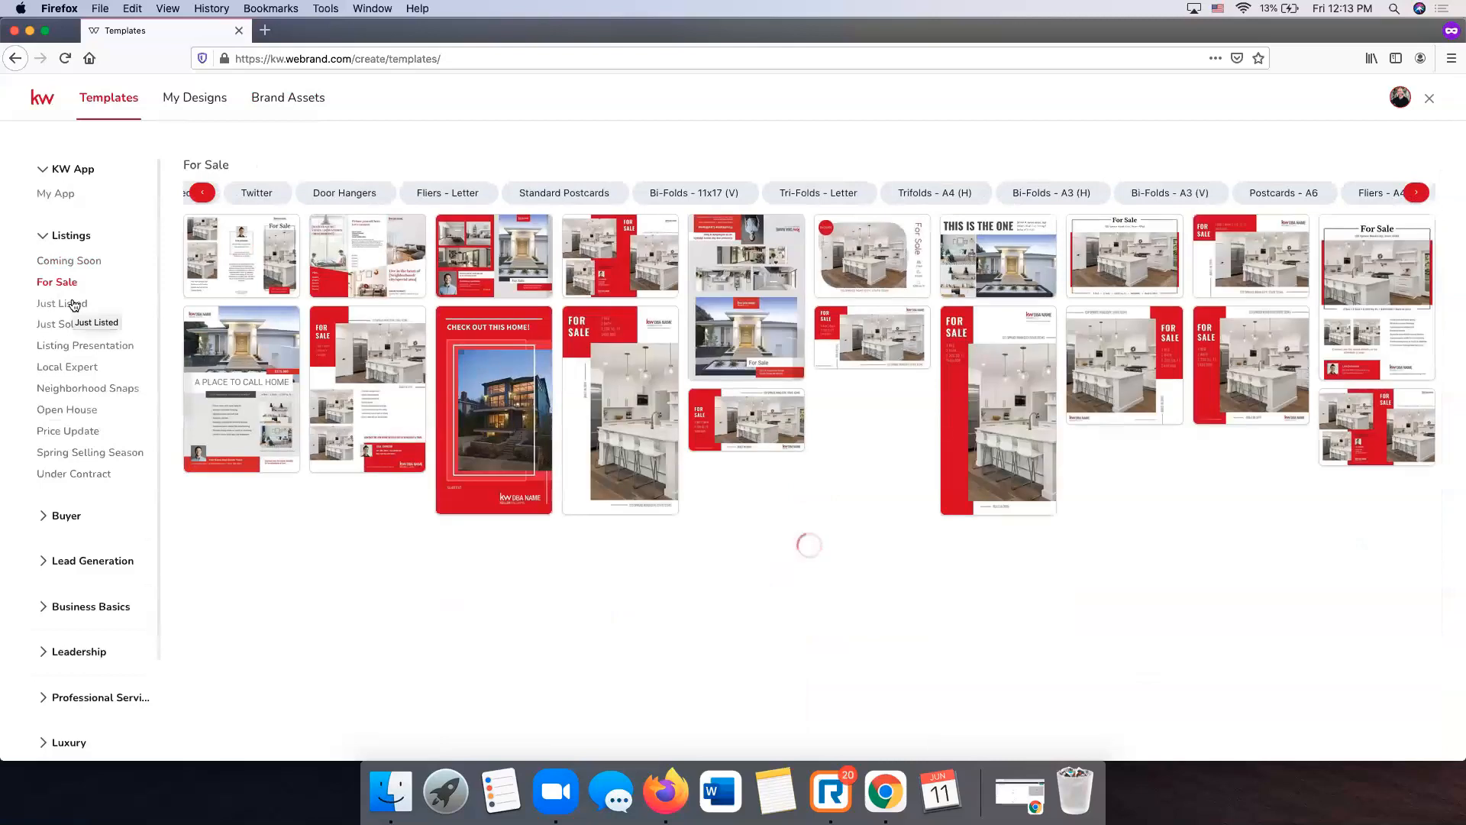
click(202, 194)
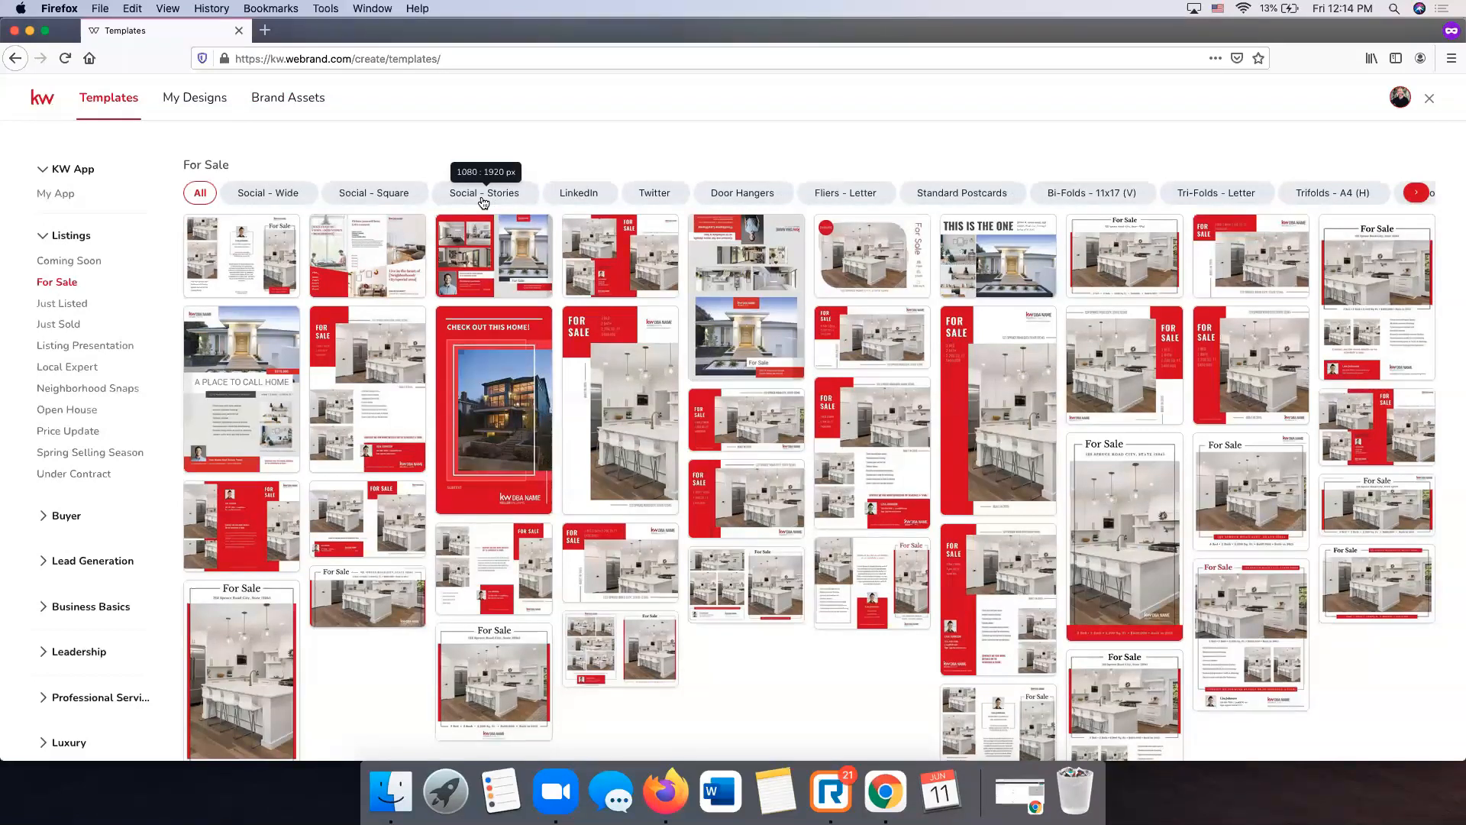
- Scroll the For Sale templates and expand the Buyer and Lead Generation categories
scroll(478, 200, down, 1)
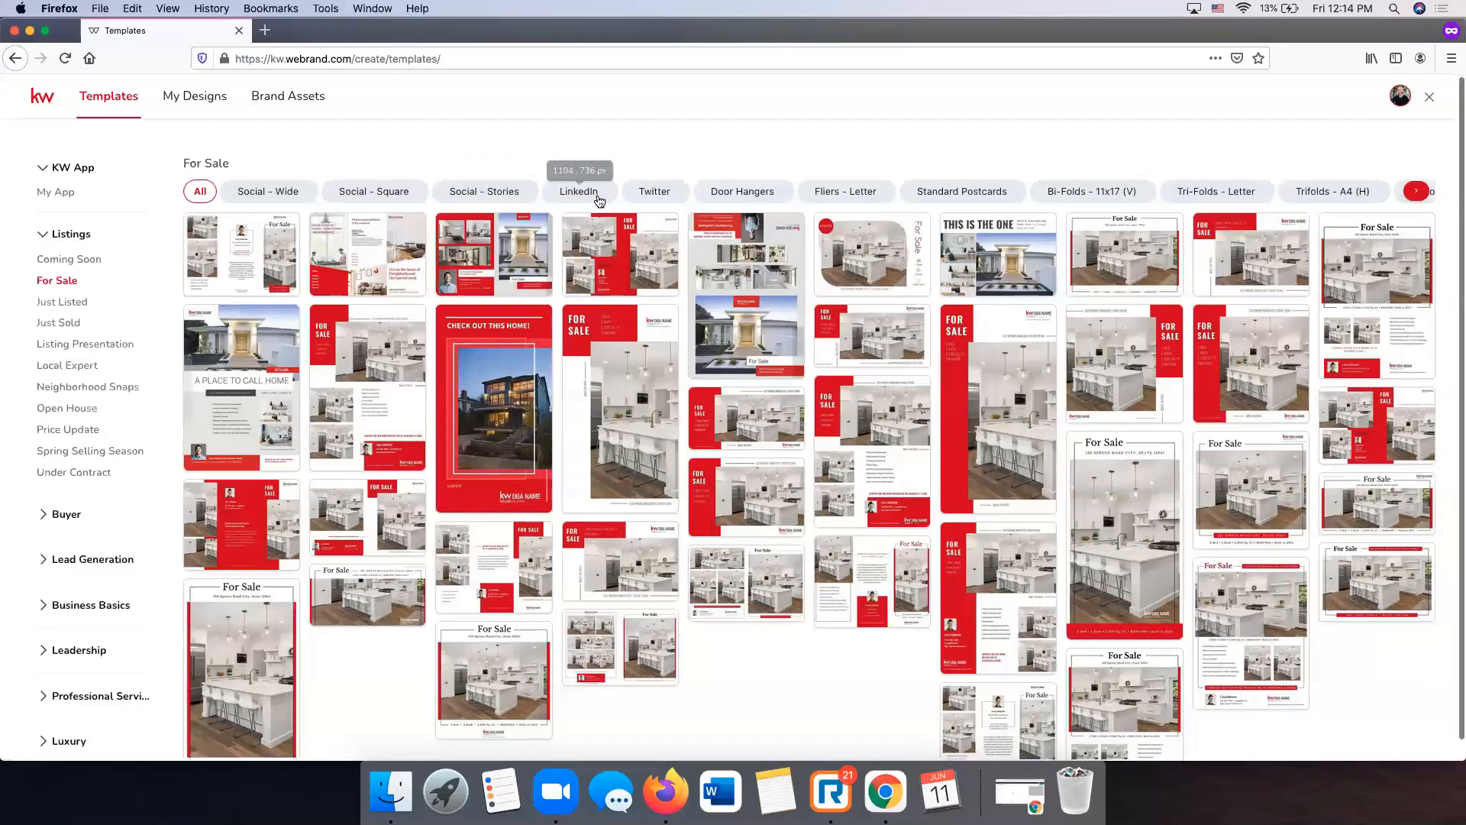
scroll(611, 200, up, 1)
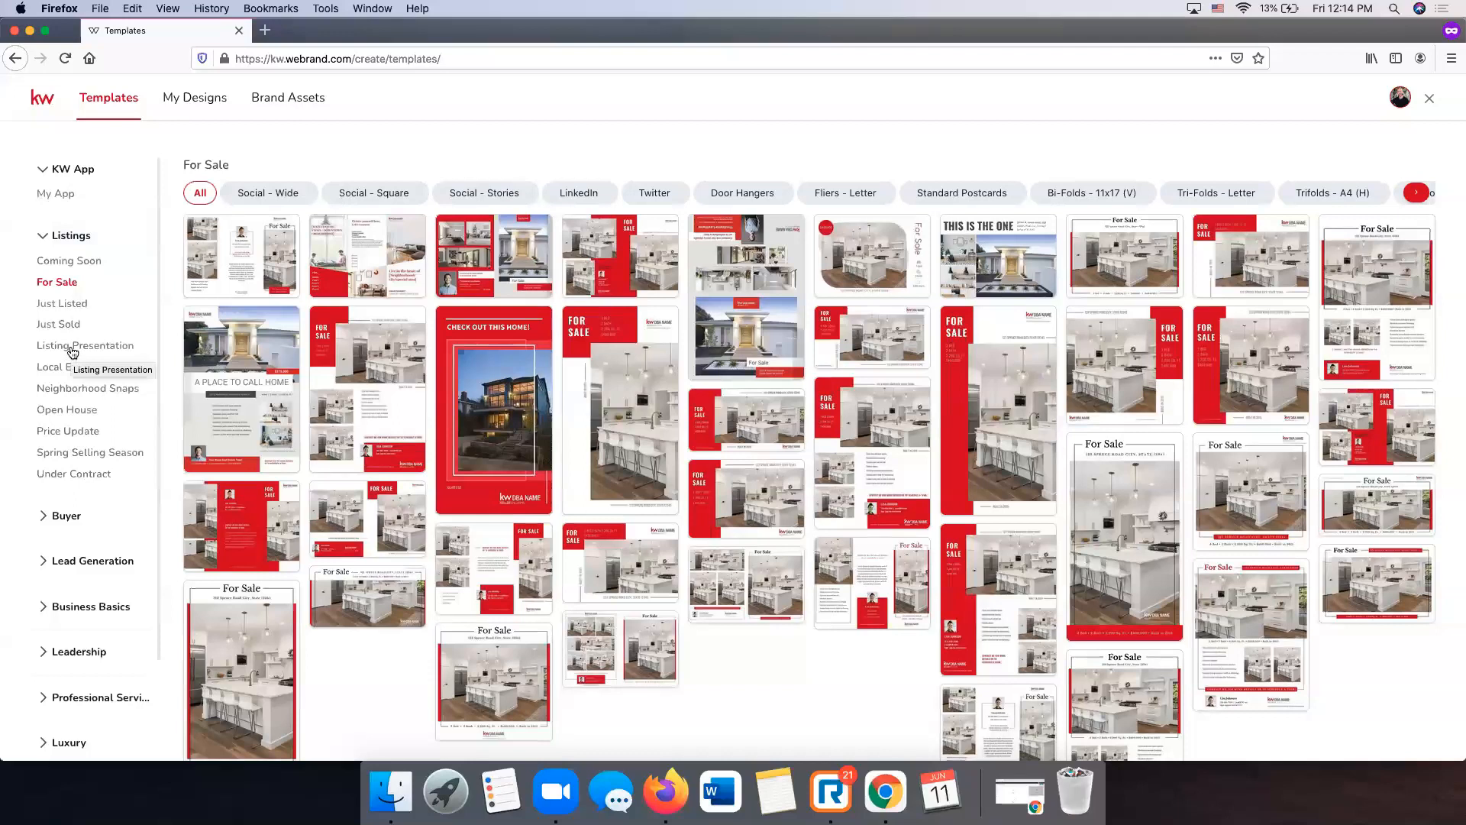
scroll(72, 352, down, 2)
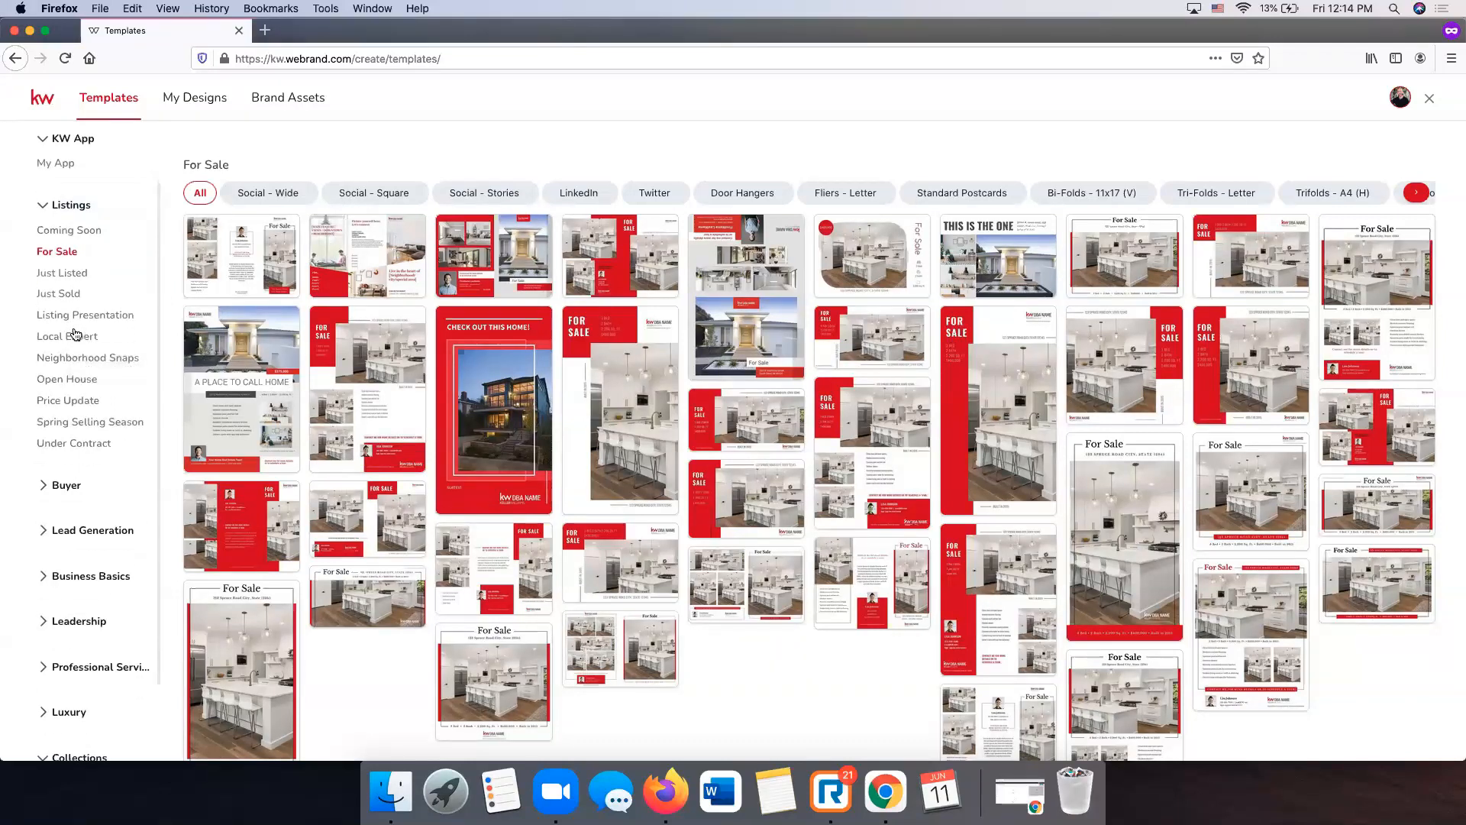
click(94, 490)
scroll(102, 477, down, 4)
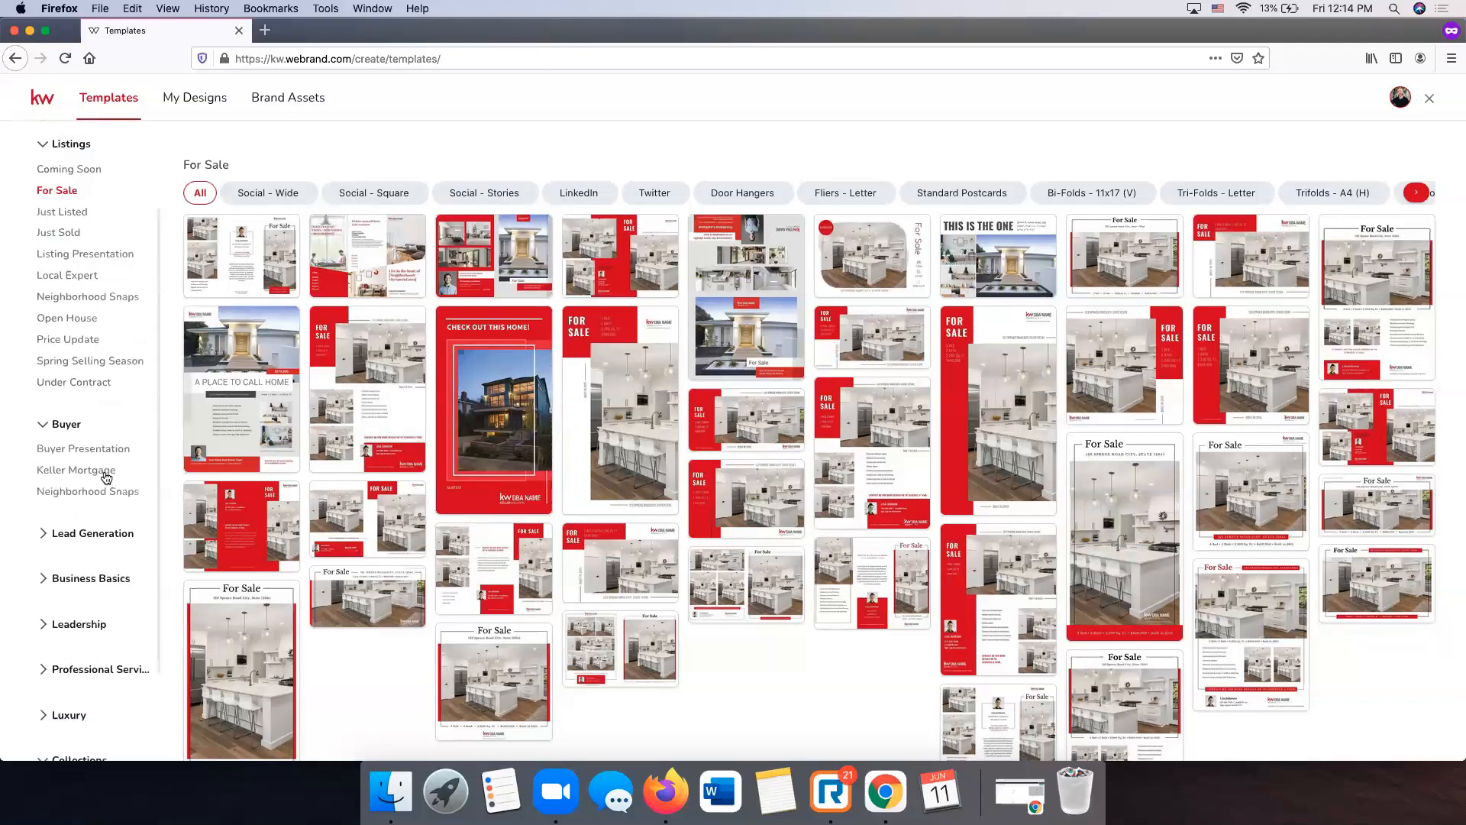
click(109, 484)
scroll(108, 485, down, 2)
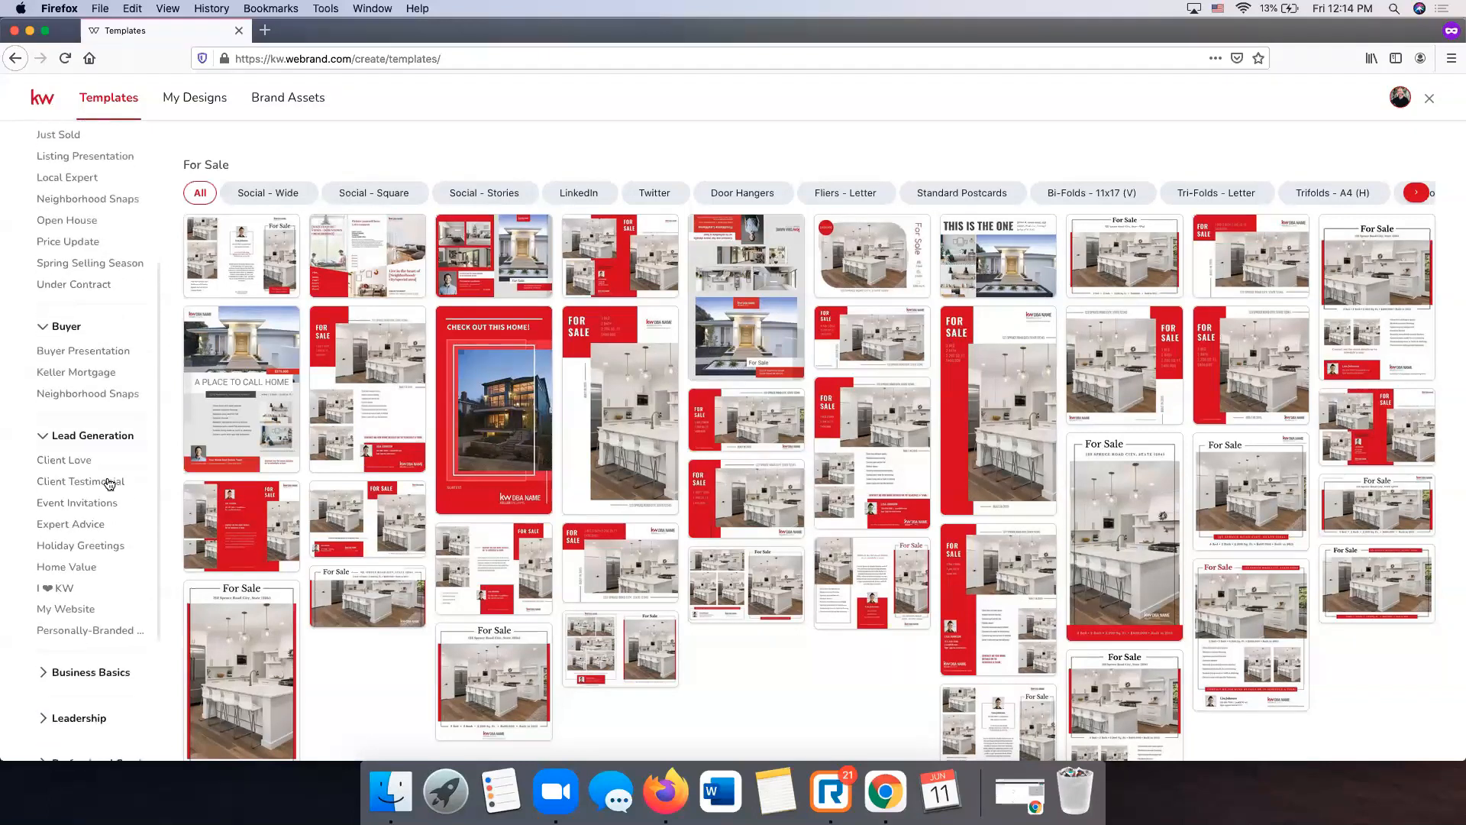
- Browse the Client Love, Event Invitations and Holiday Greetings template categories
click(79, 456)
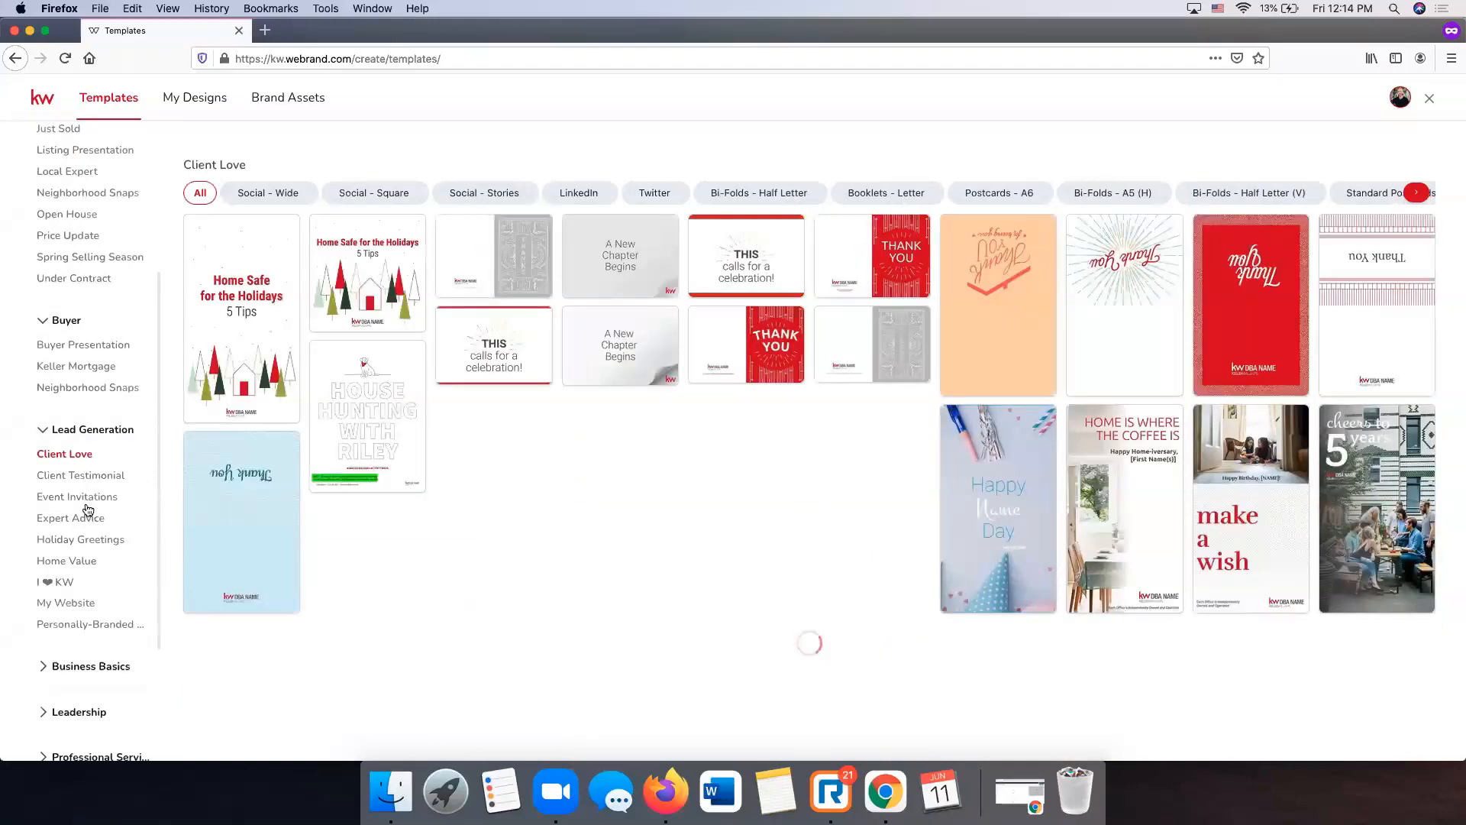
click(88, 501)
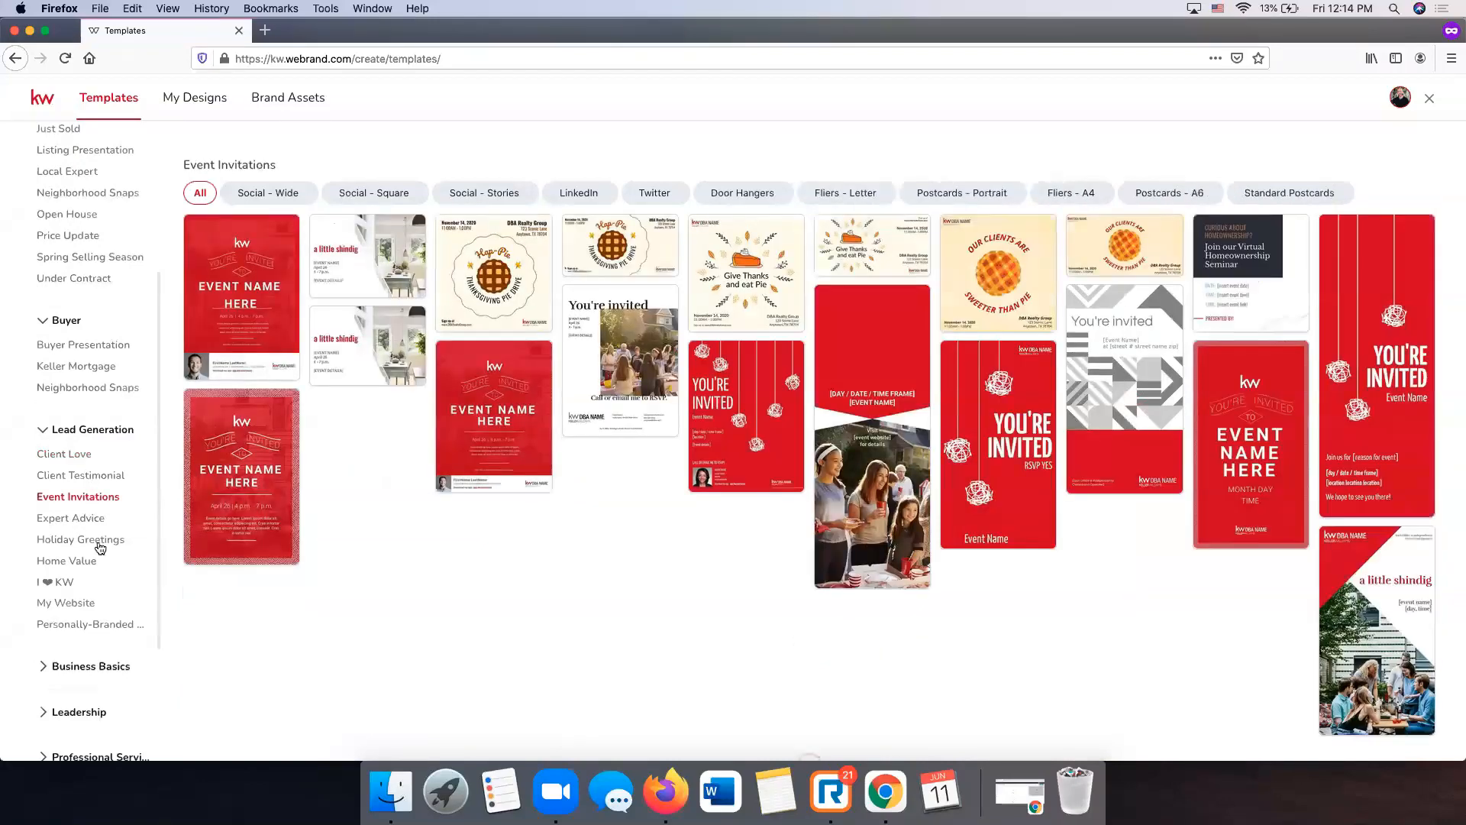
click(99, 544)
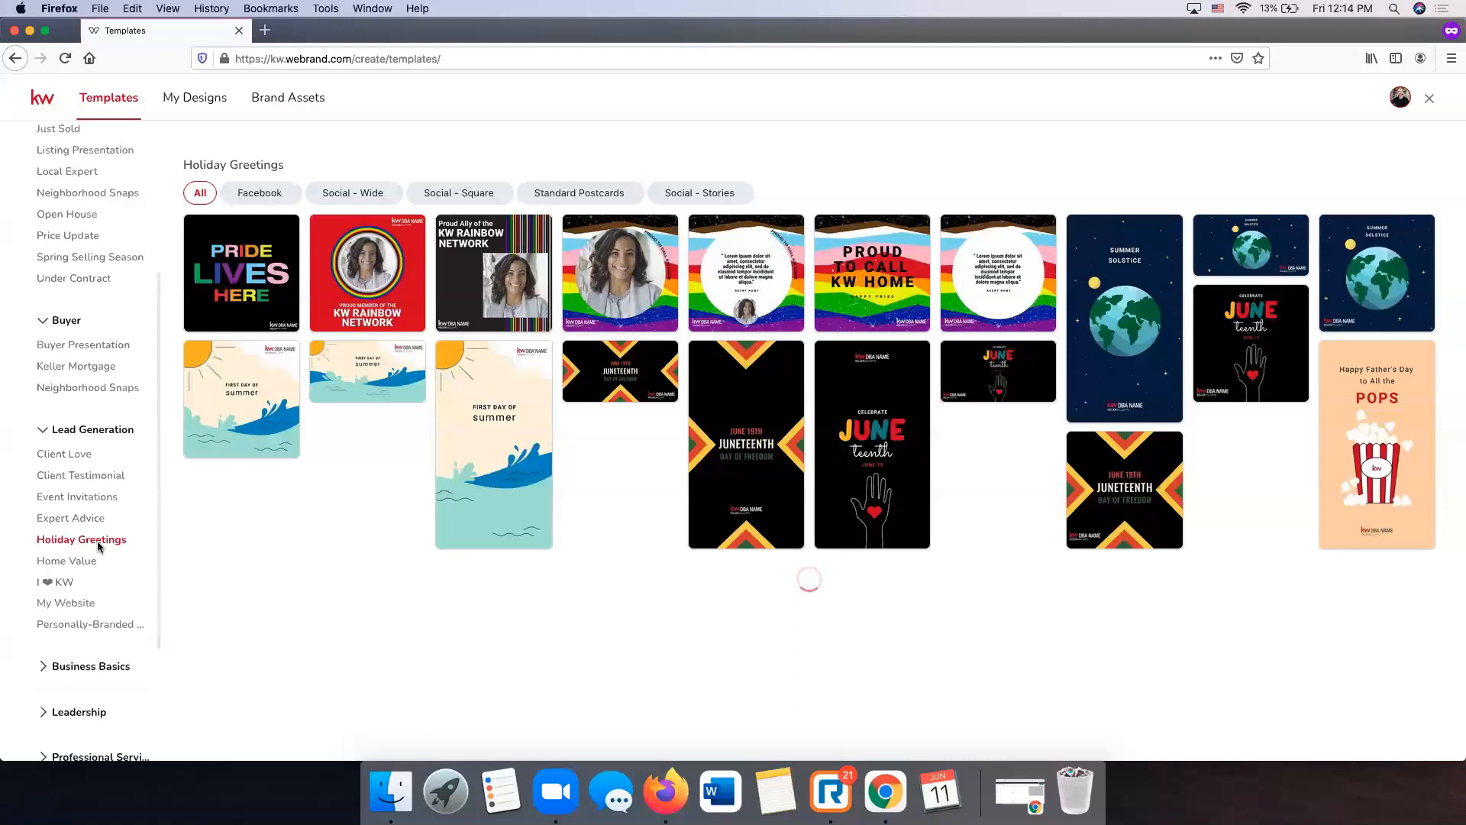
- Expand Business Basics and view the Email Signatures and Social Branding templates
scroll(76, 564, down, 2)
click(80, 582)
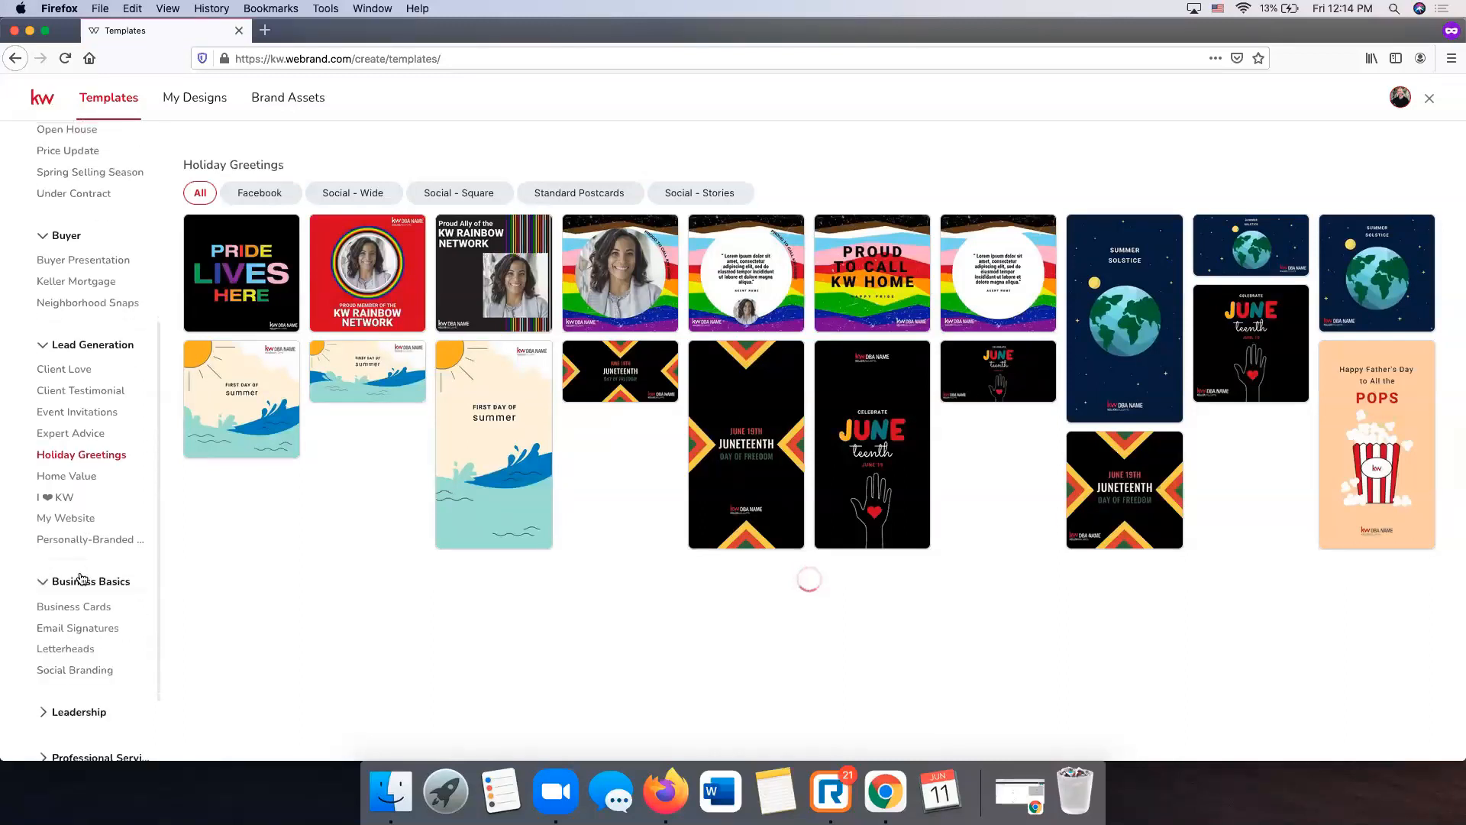
click(104, 632)
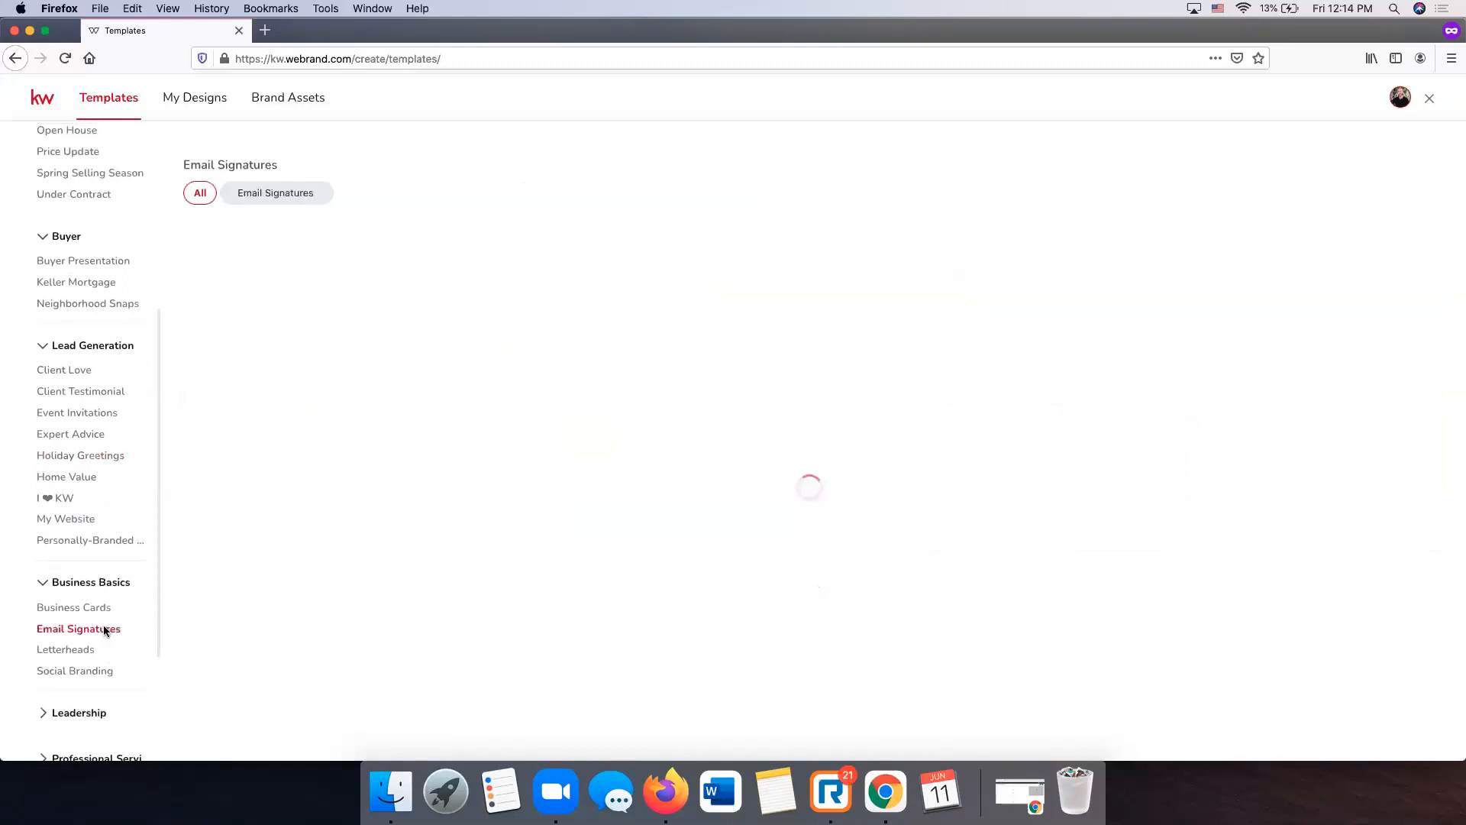
click(89, 671)
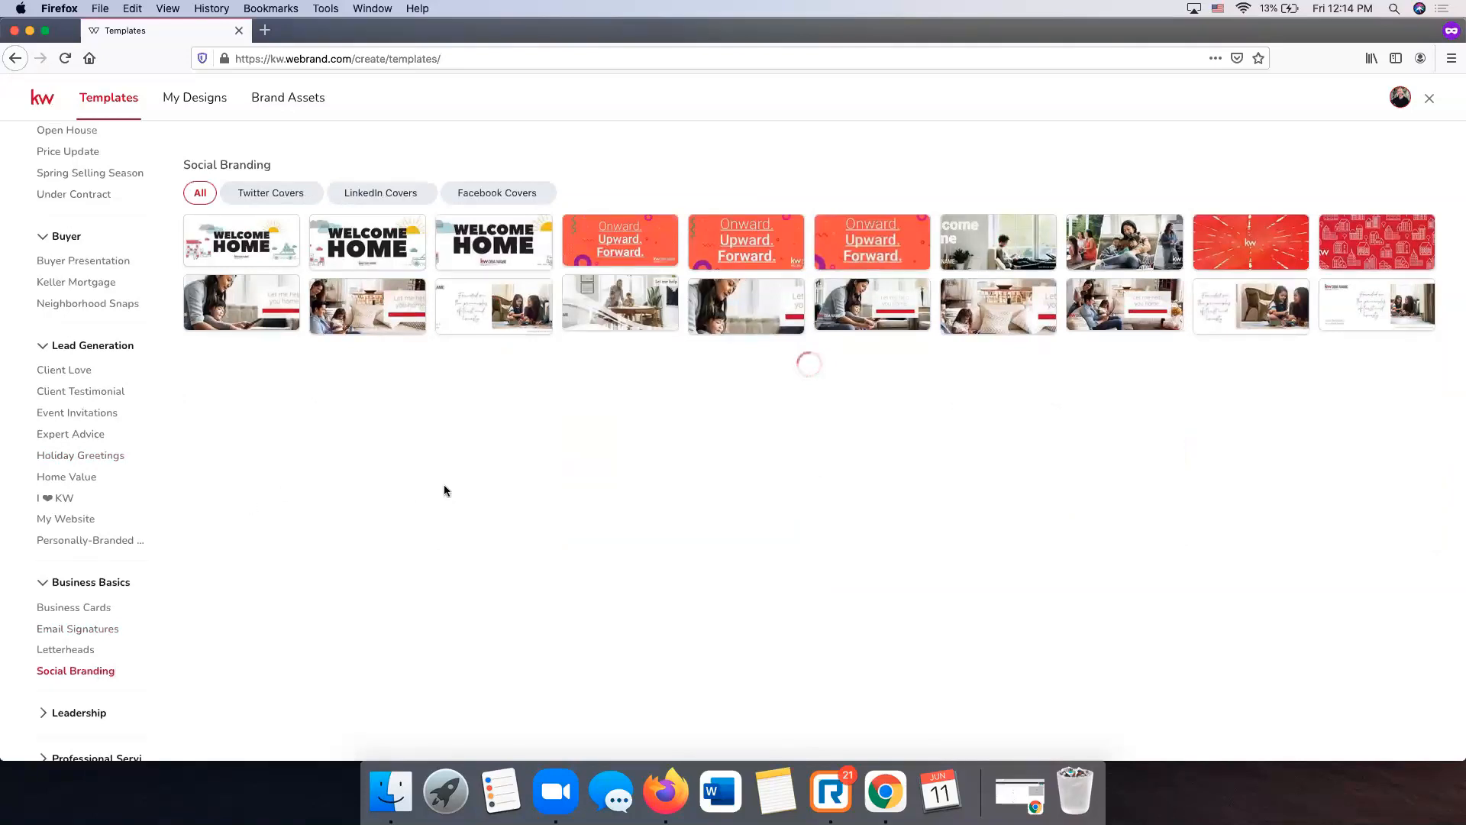
mouse_move(1348, 252)
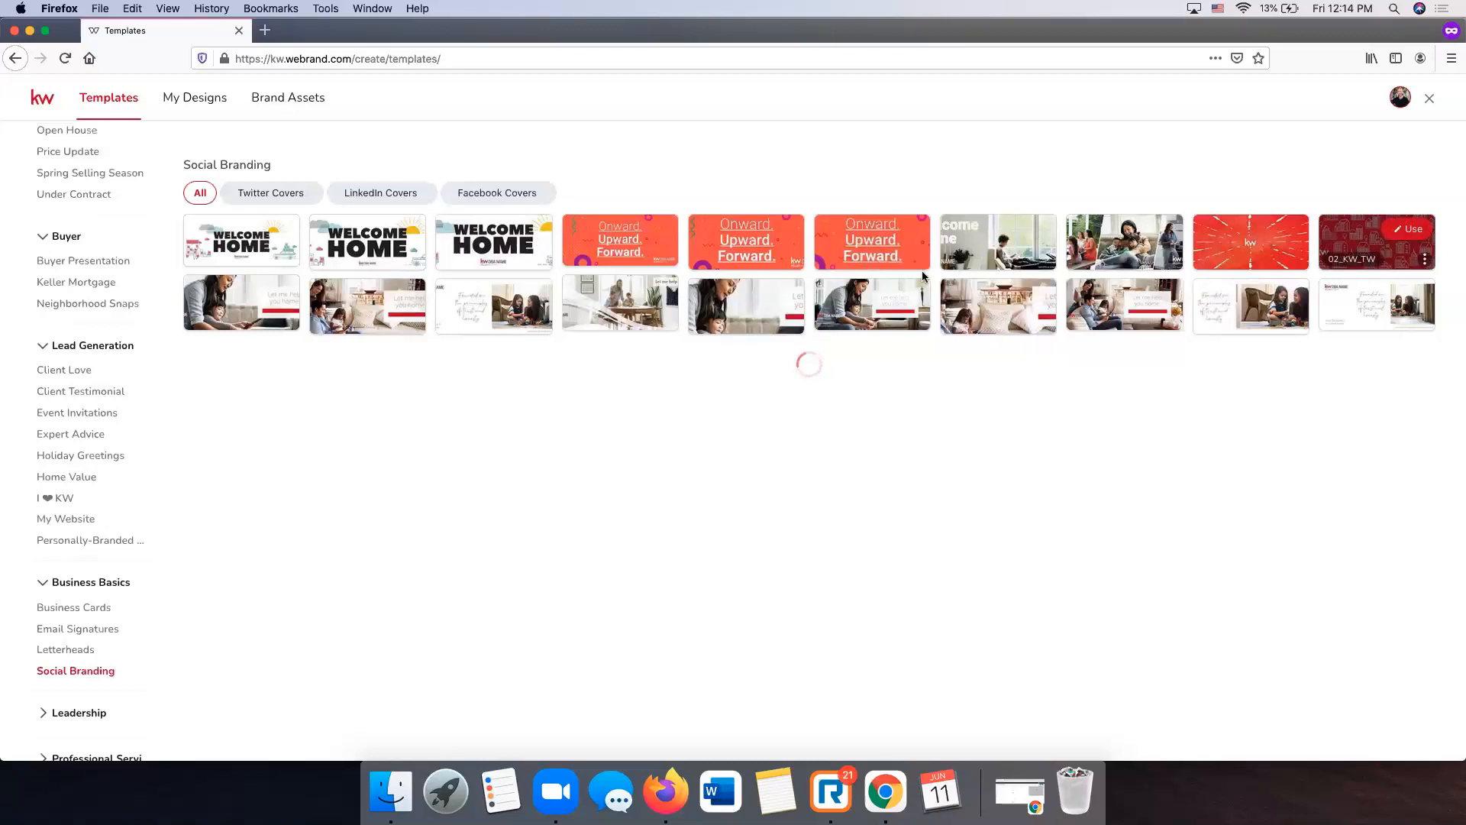
- Expand the Professional Services and Luxury template categories
scroll(70, 497, down, 5)
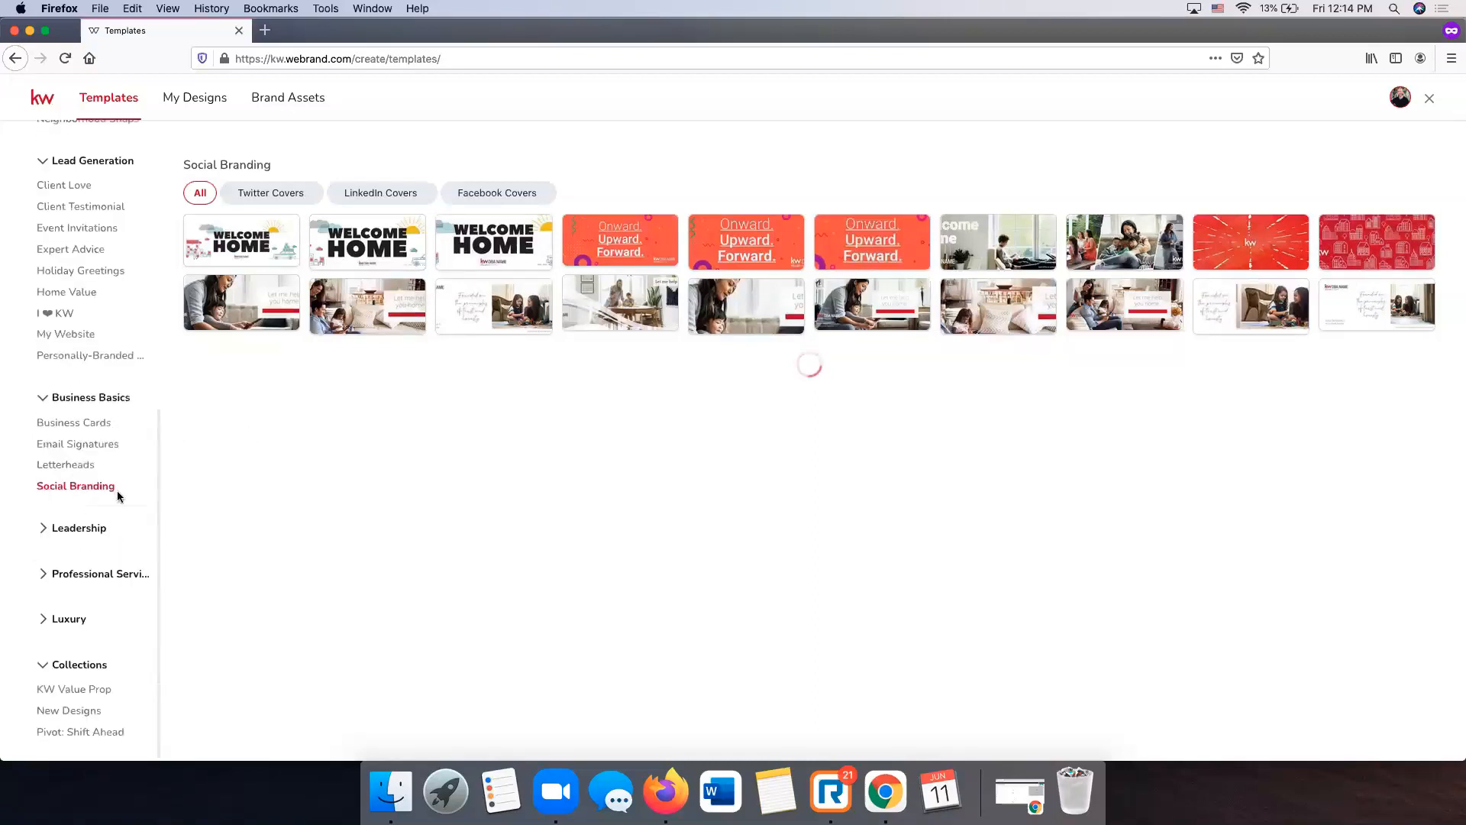
click(86, 579)
click(73, 682)
scroll(89, 663, down, 5)
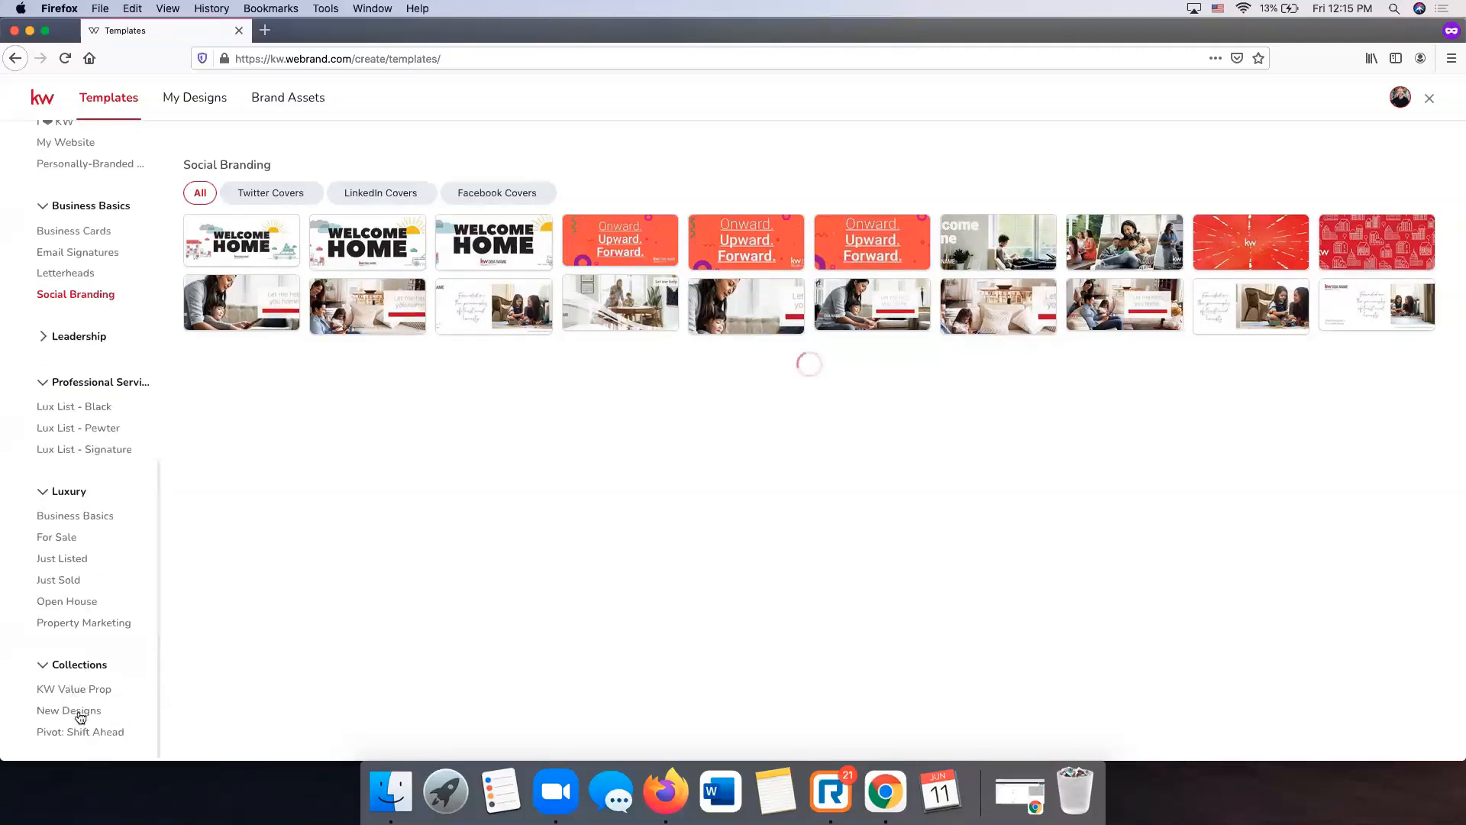
scroll(74, 707, up, 10)
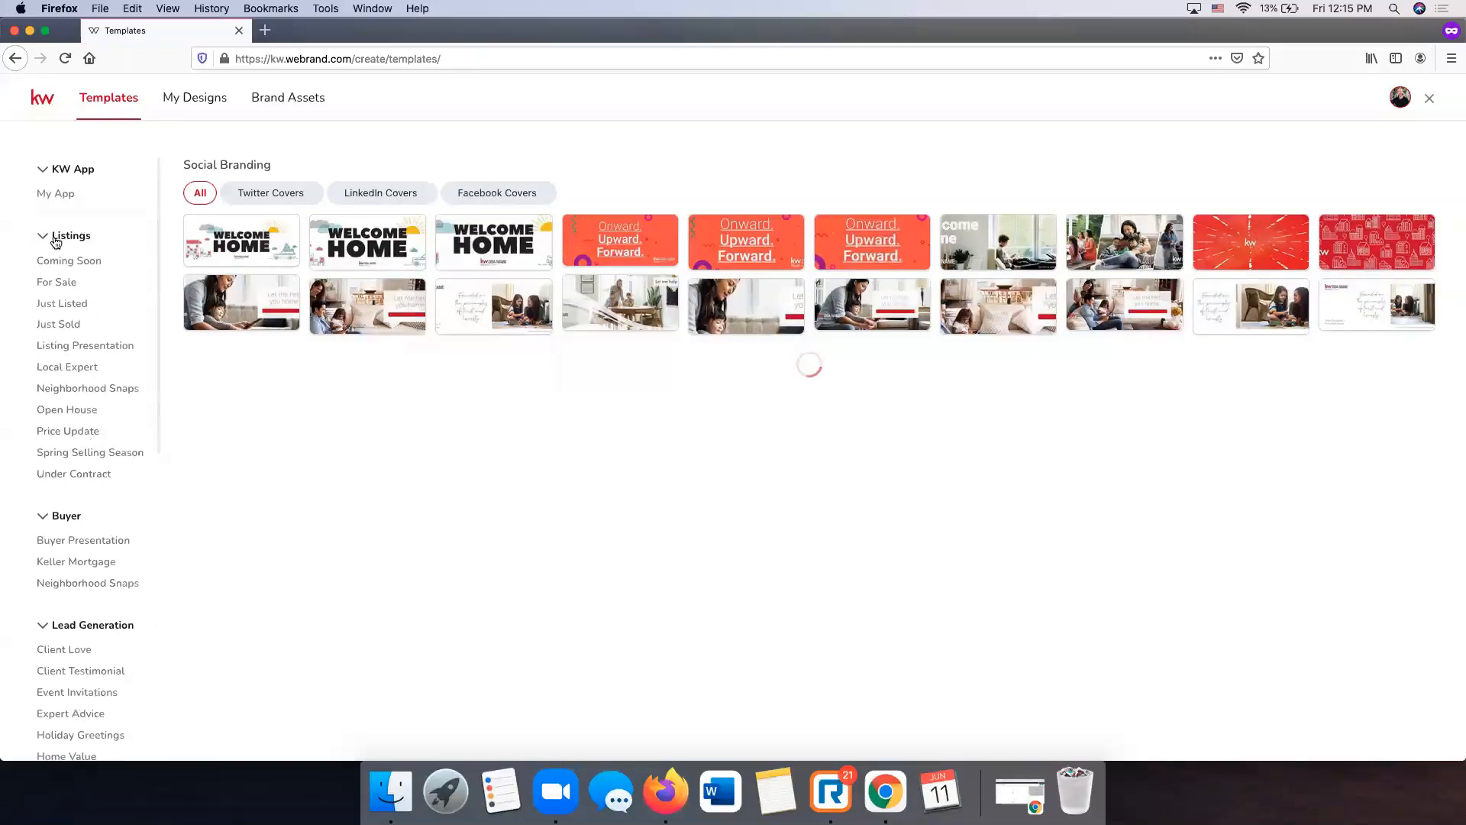
- Compare the For Sale templates in Social - Wide, Square and Stories formats, settling on Social - Wide
click(64, 284)
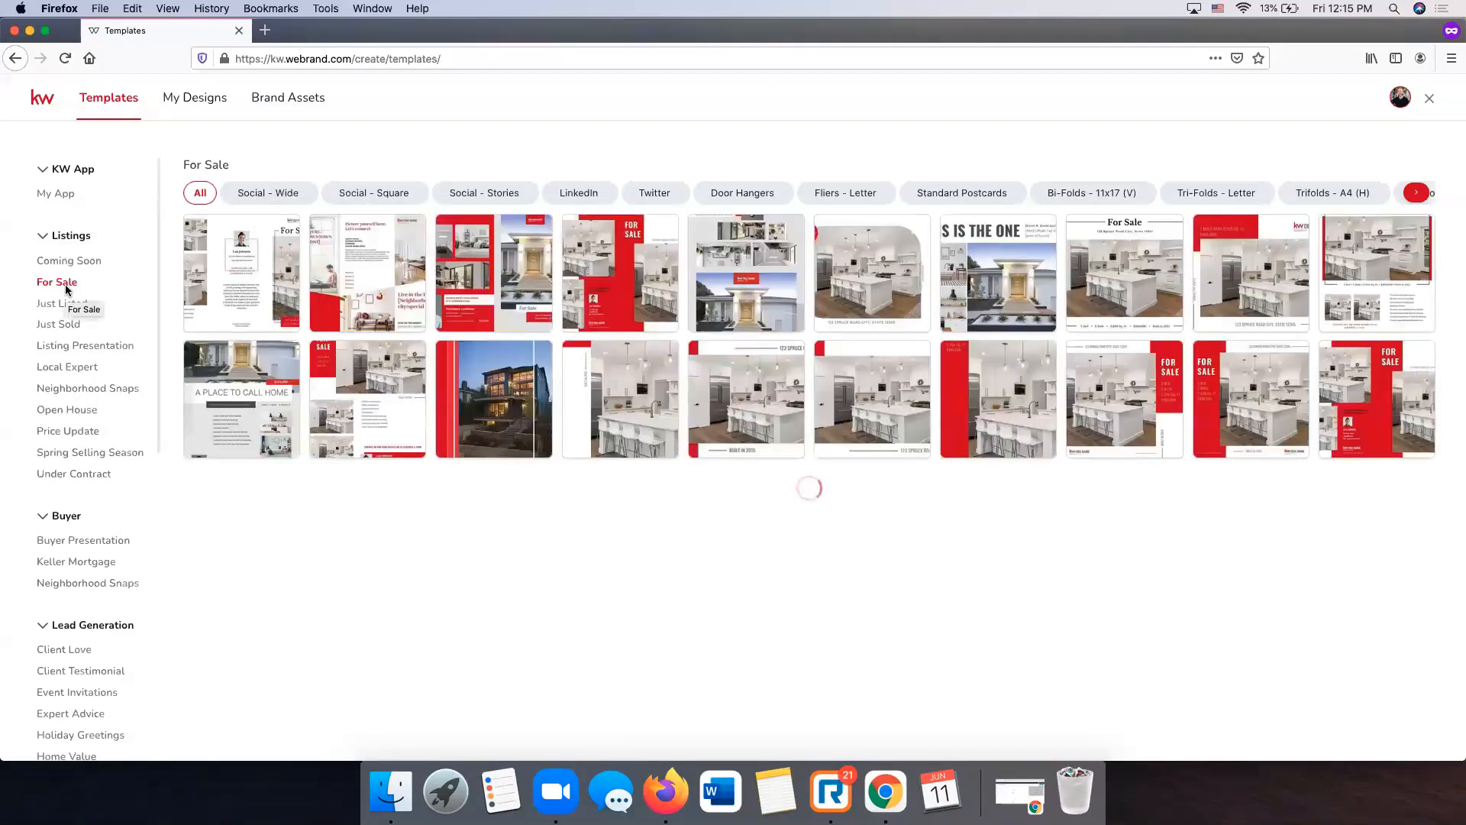
click(272, 194)
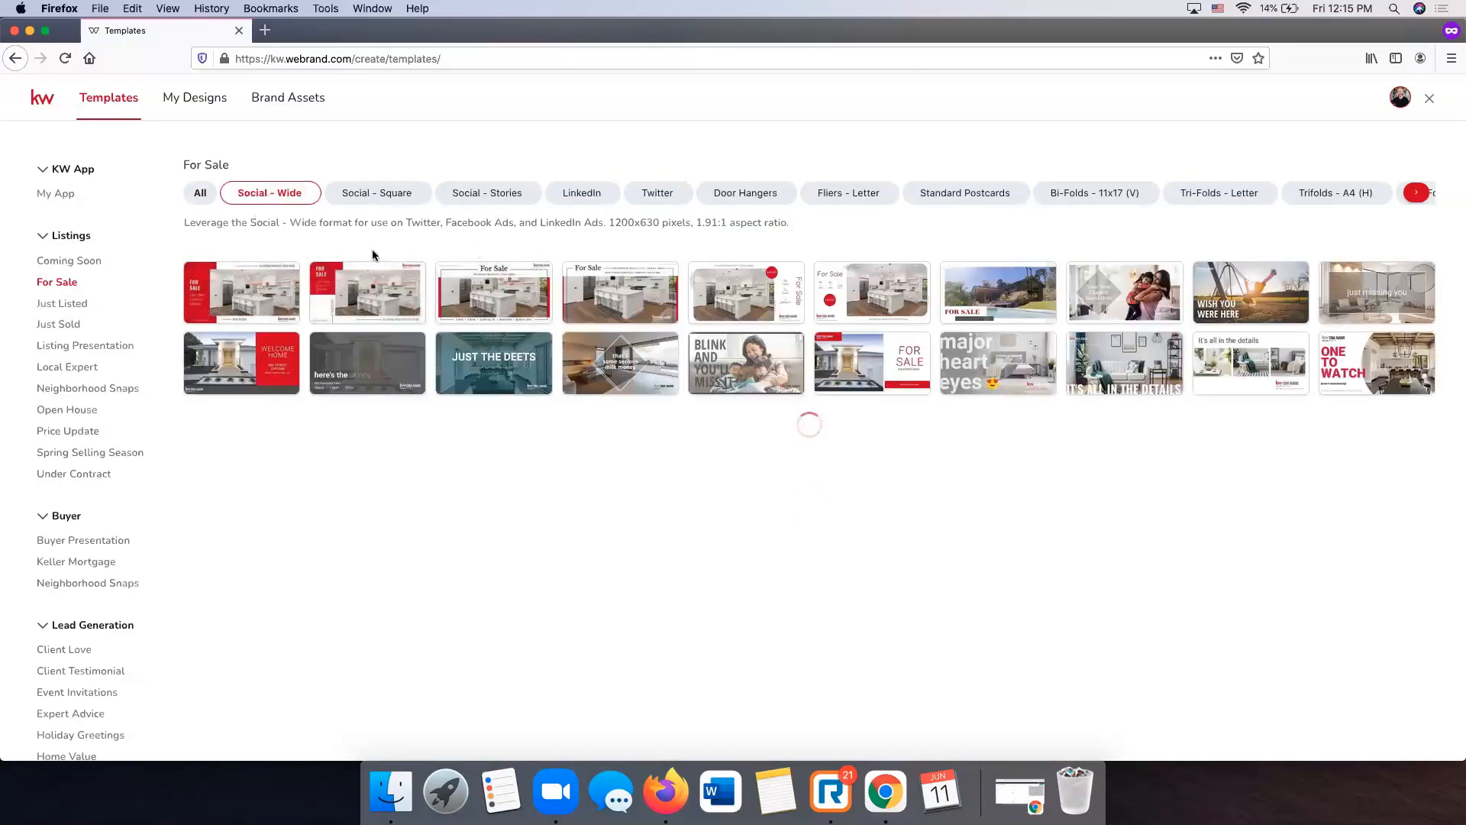
click(412, 195)
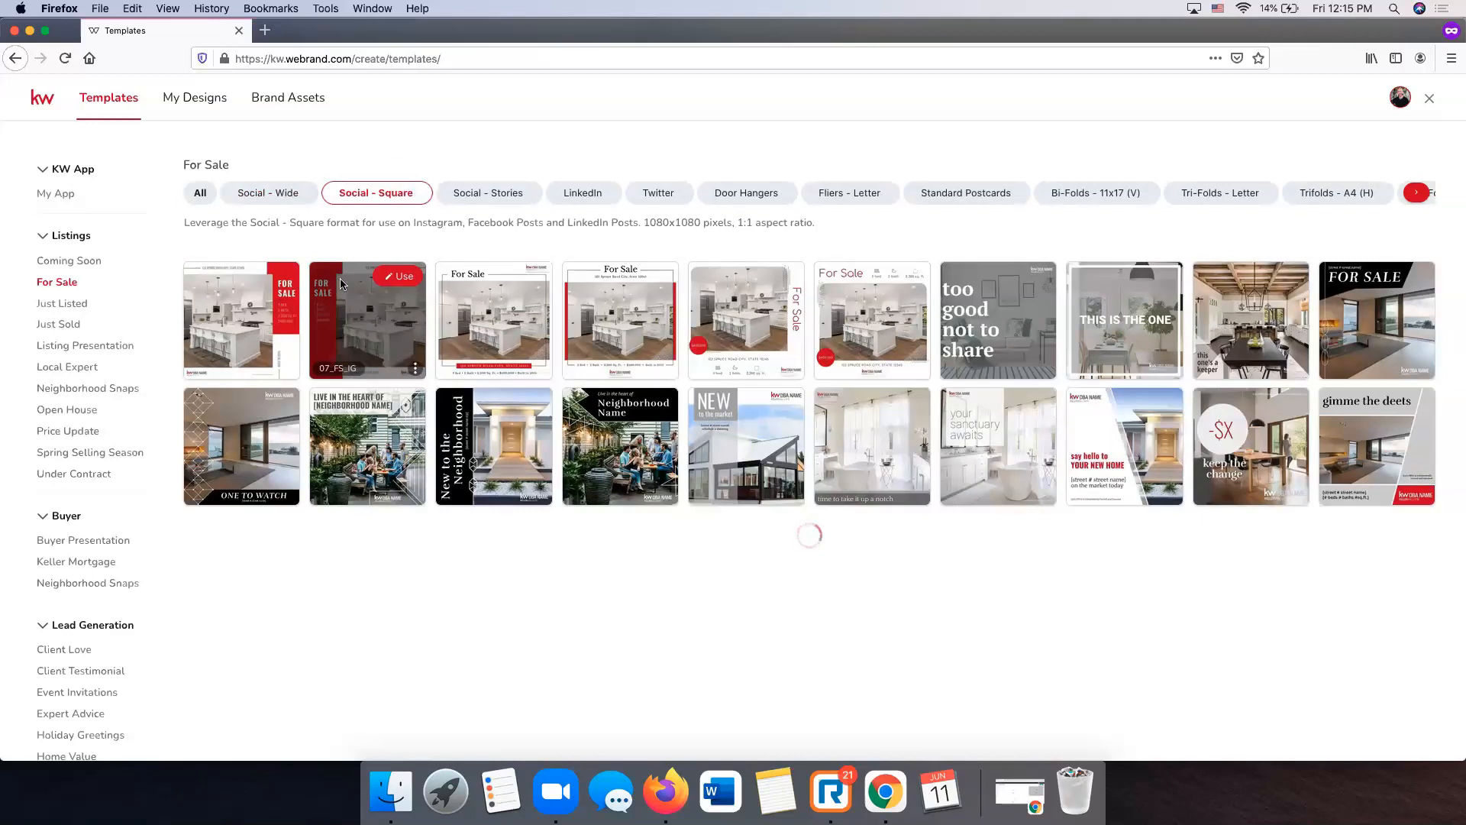
click(511, 201)
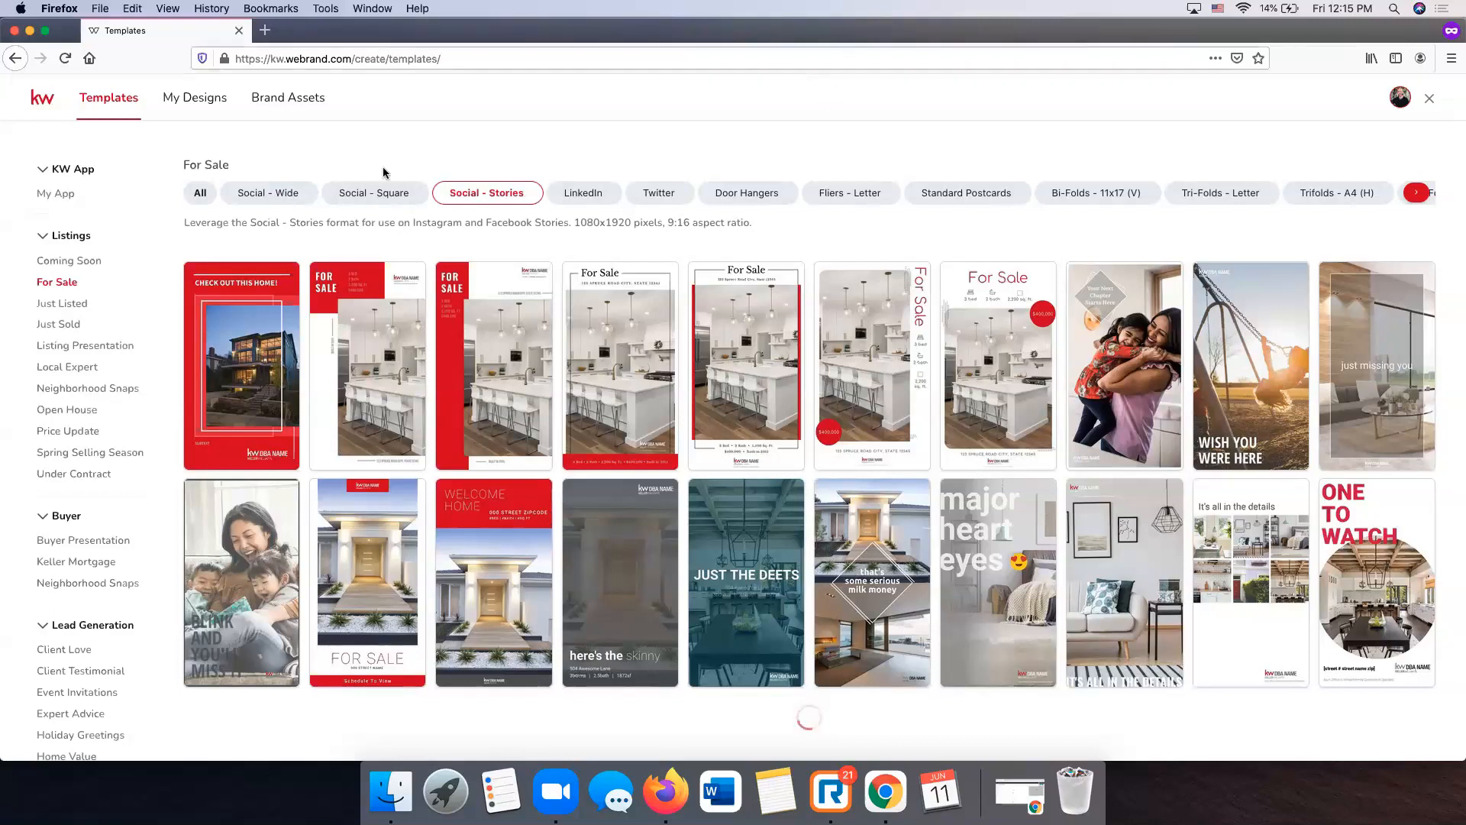
click(301, 203)
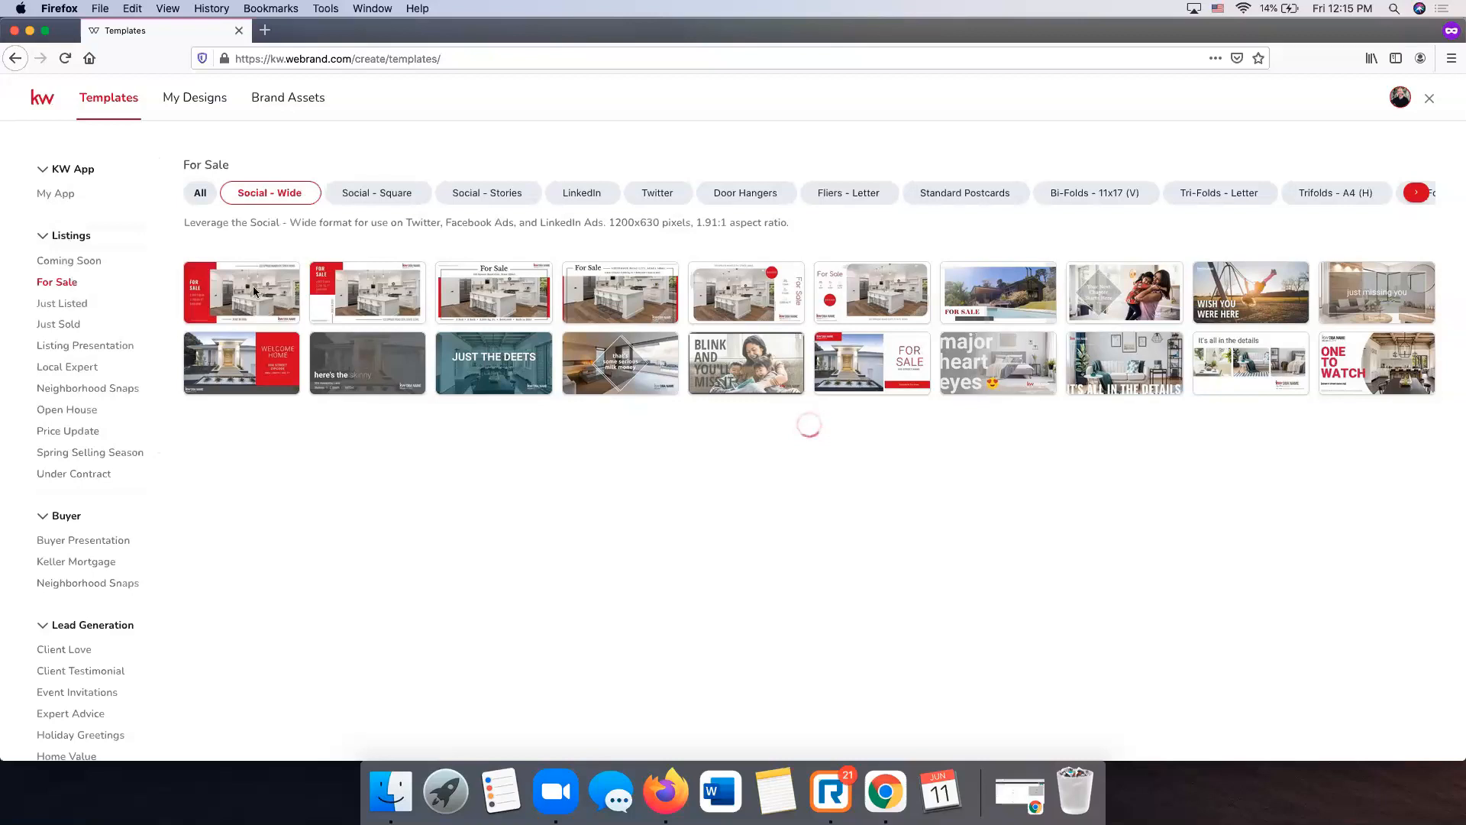
mouse_move(276, 288)
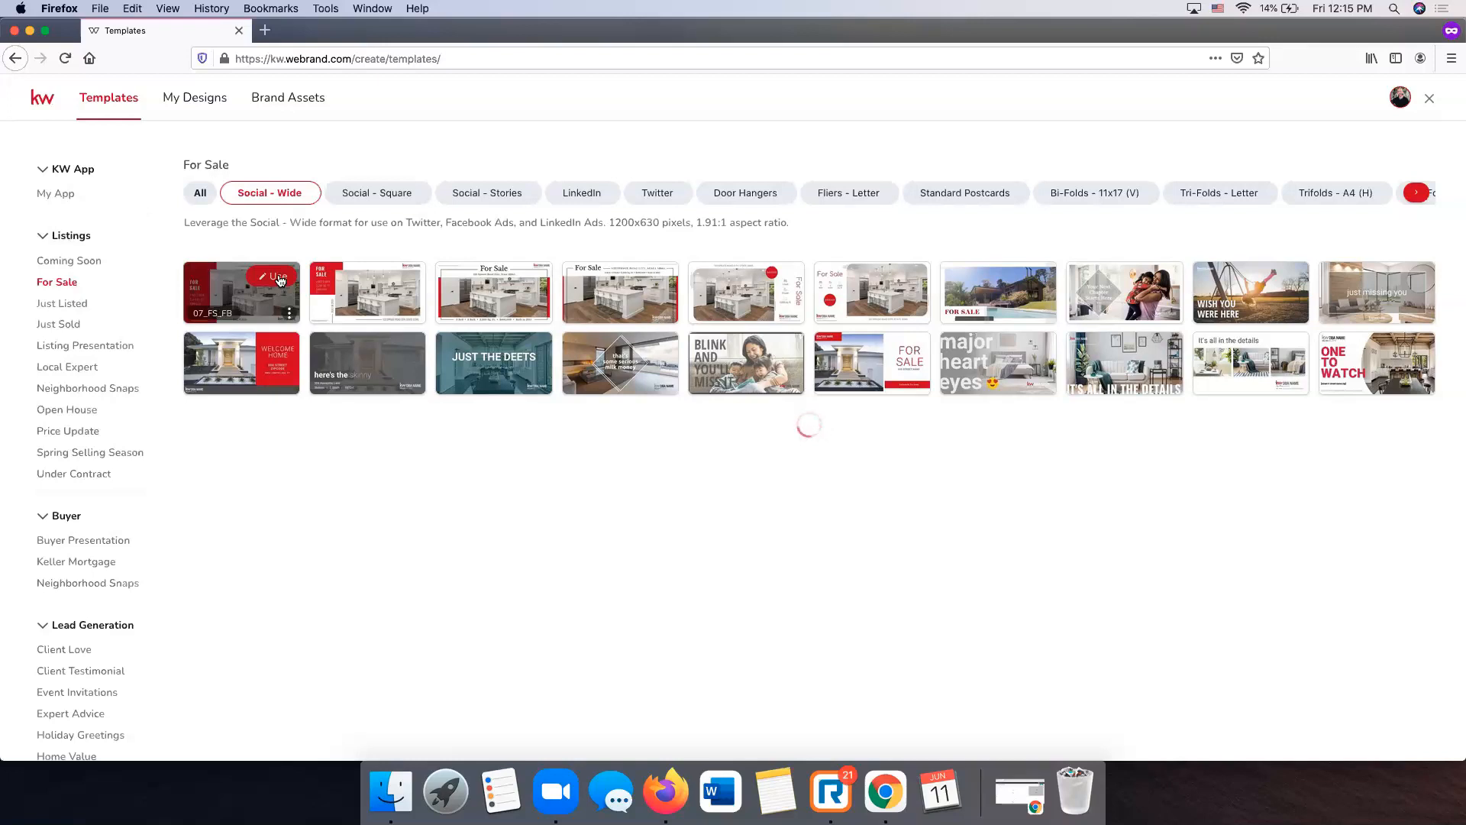
- Open the 07_FS_FB For Sale template in the editor and view the Company image folders
click(280, 278)
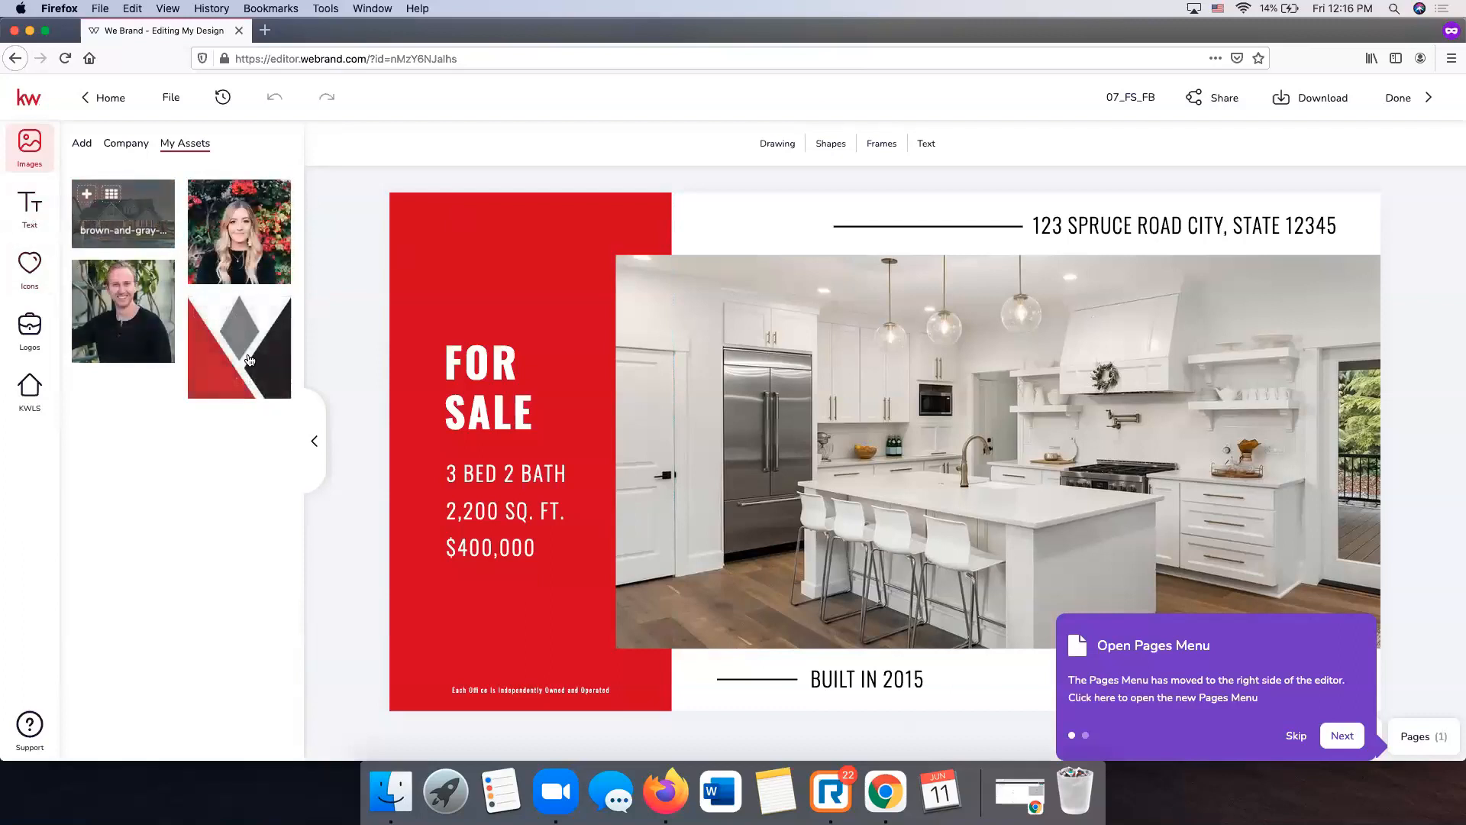
click(126, 144)
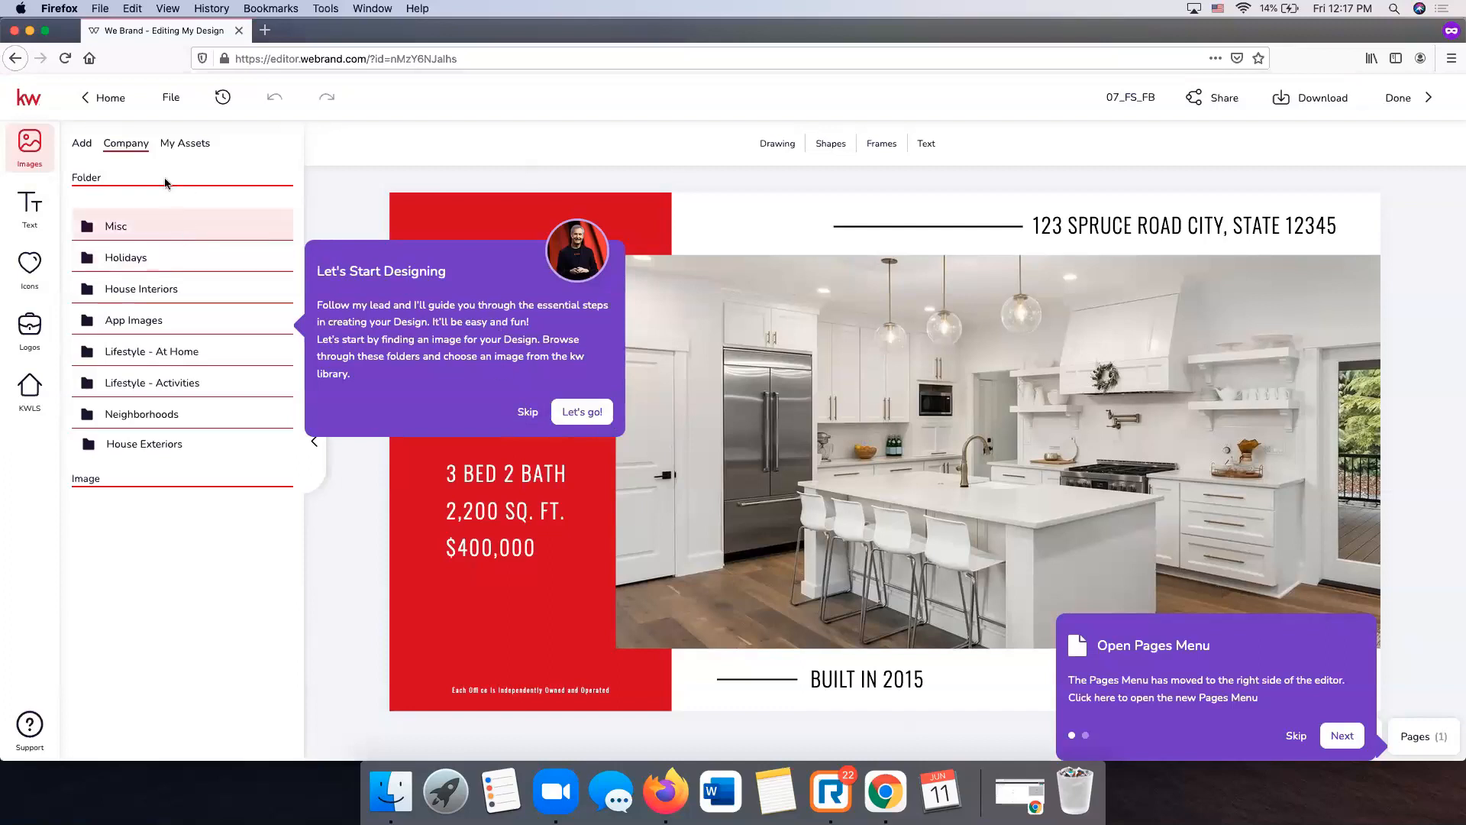
- Skip both guided-tour pop-ups and open a company image folder
click(527, 413)
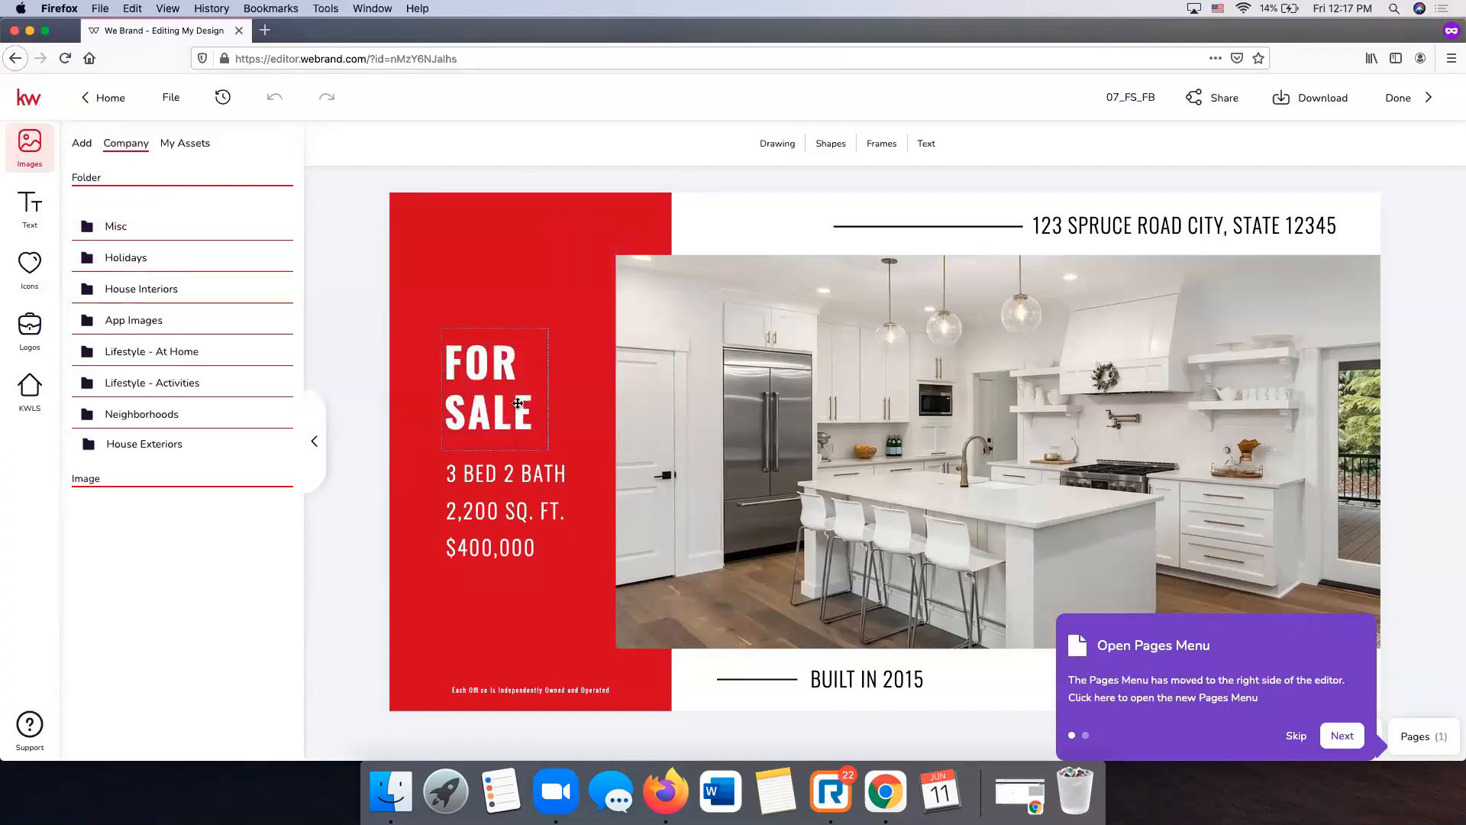
click(1297, 737)
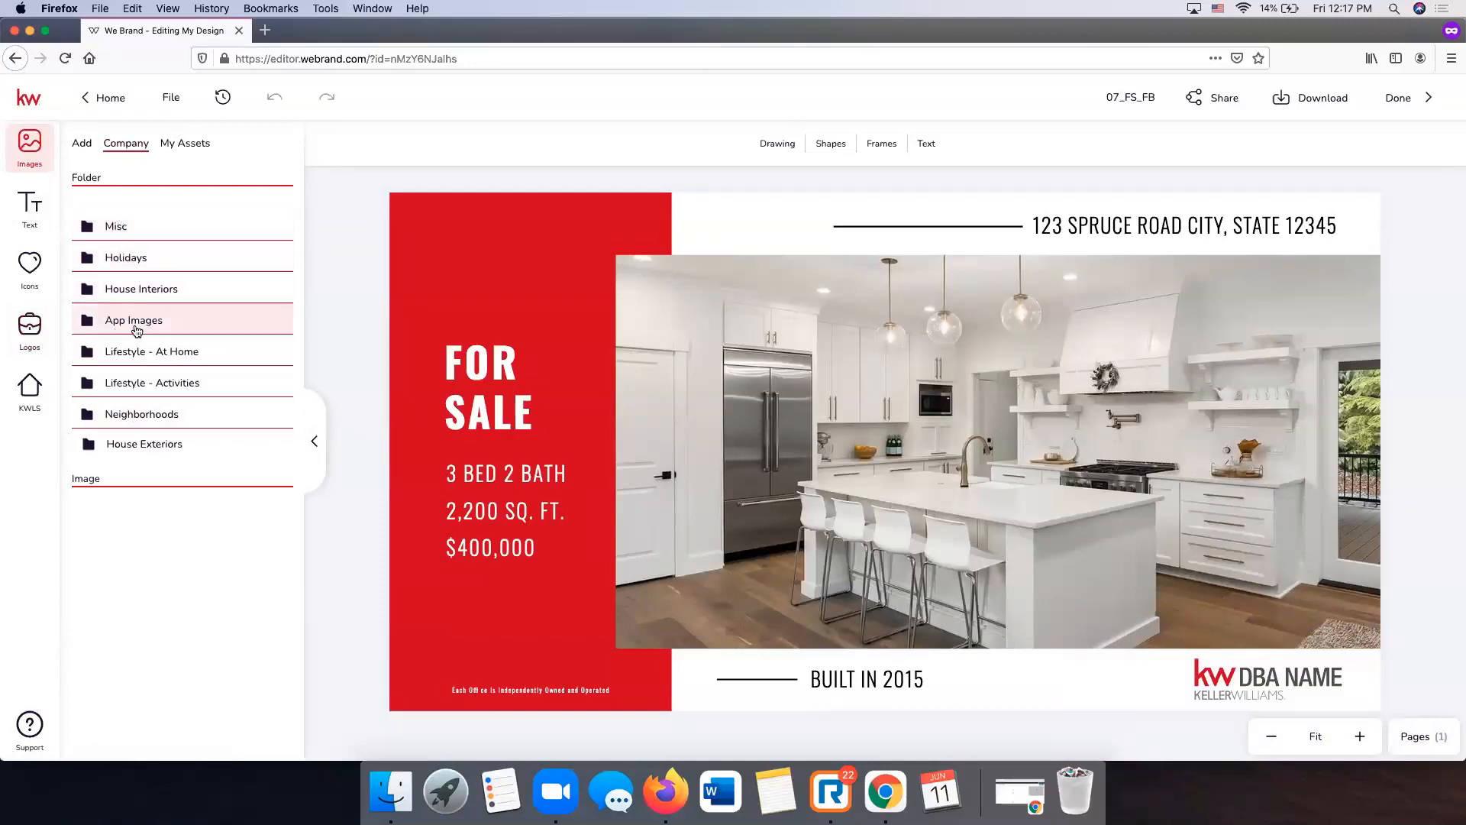
click(139, 291)
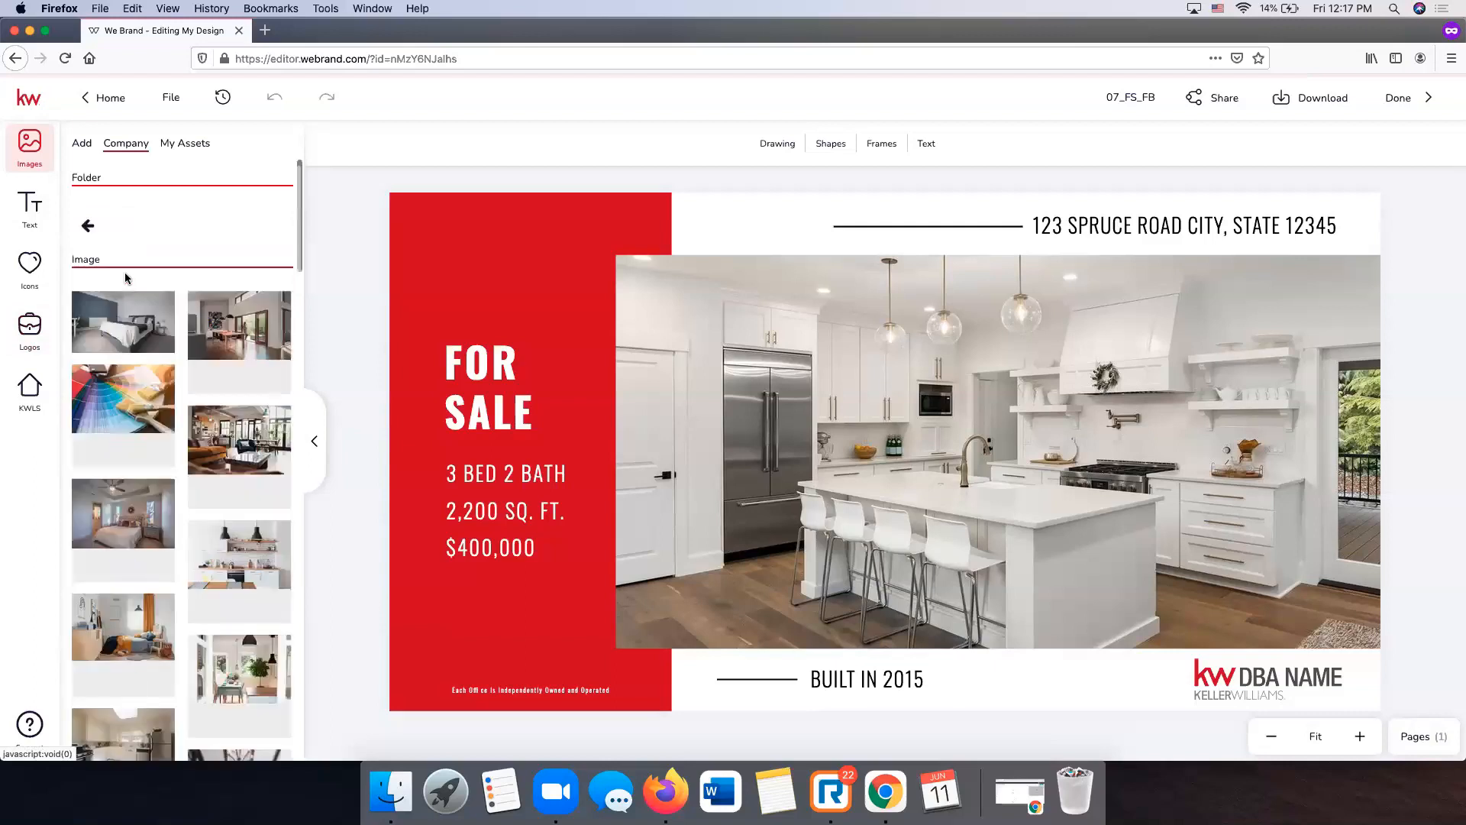
- Look through the folder's images, return to the folder list, and show the Add image-import options
scroll(162, 348, down, 10)
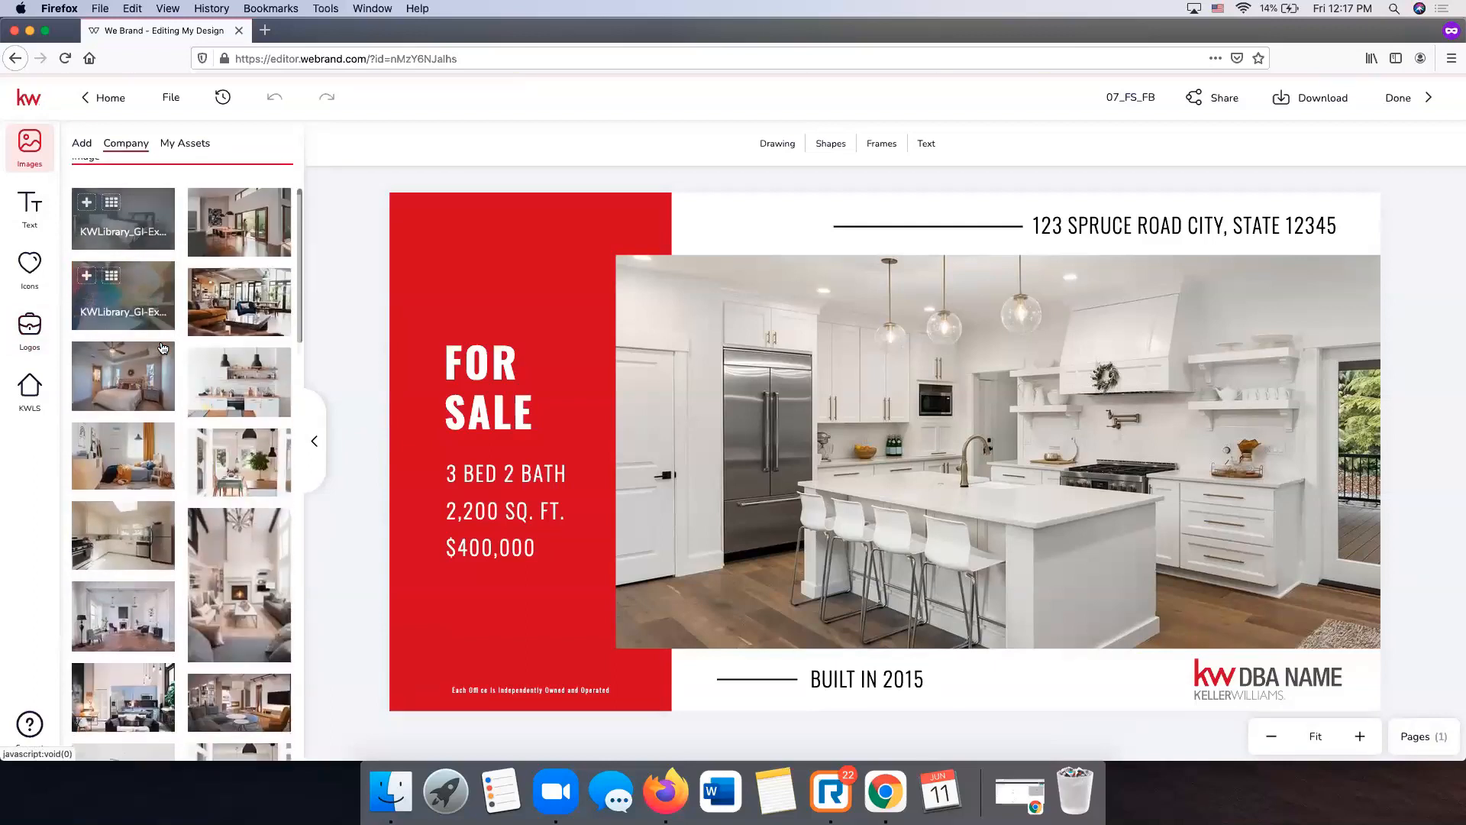
scroll(162, 347, down, 10)
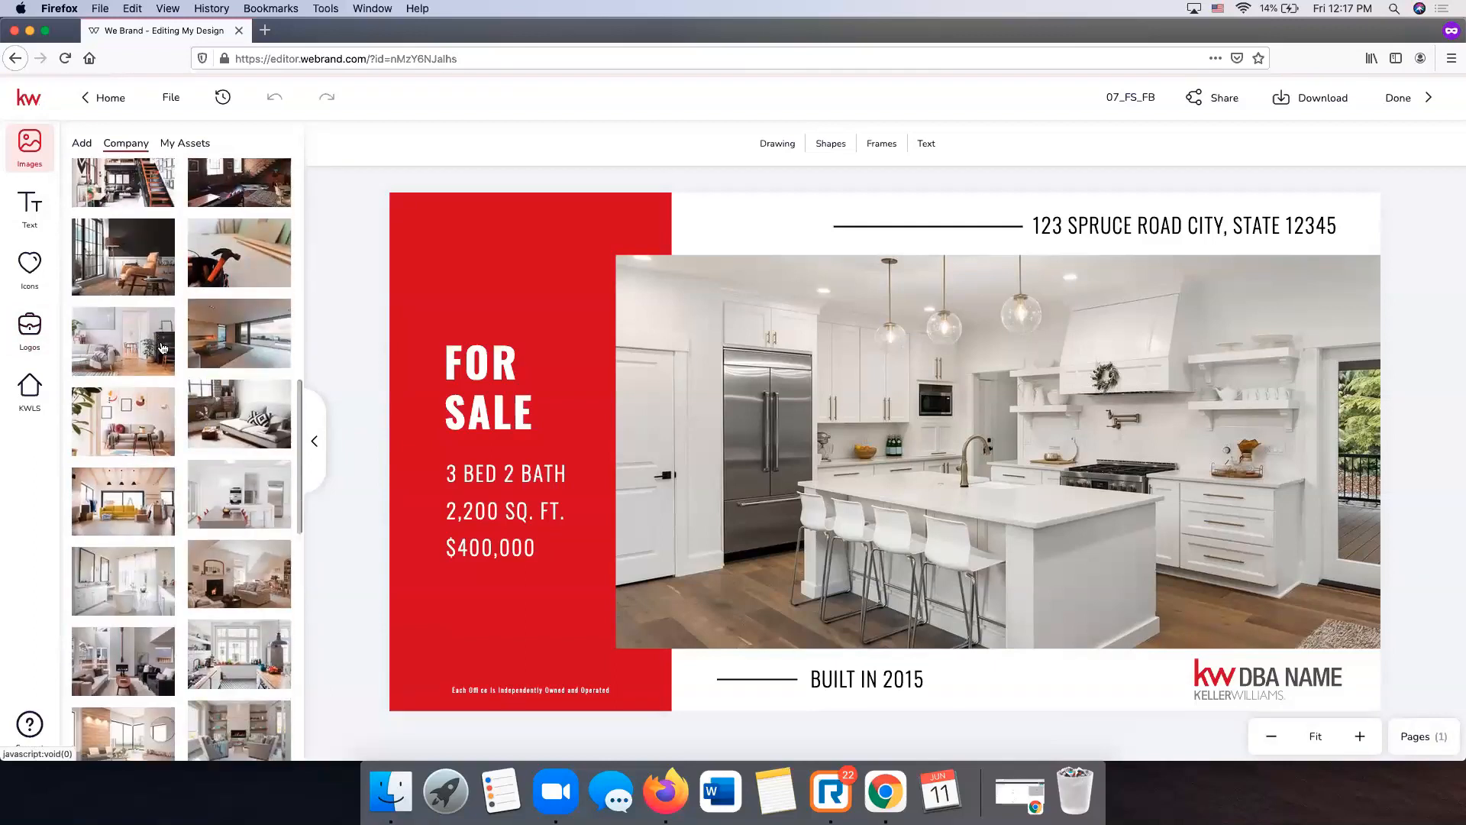
scroll(163, 348, up, 20)
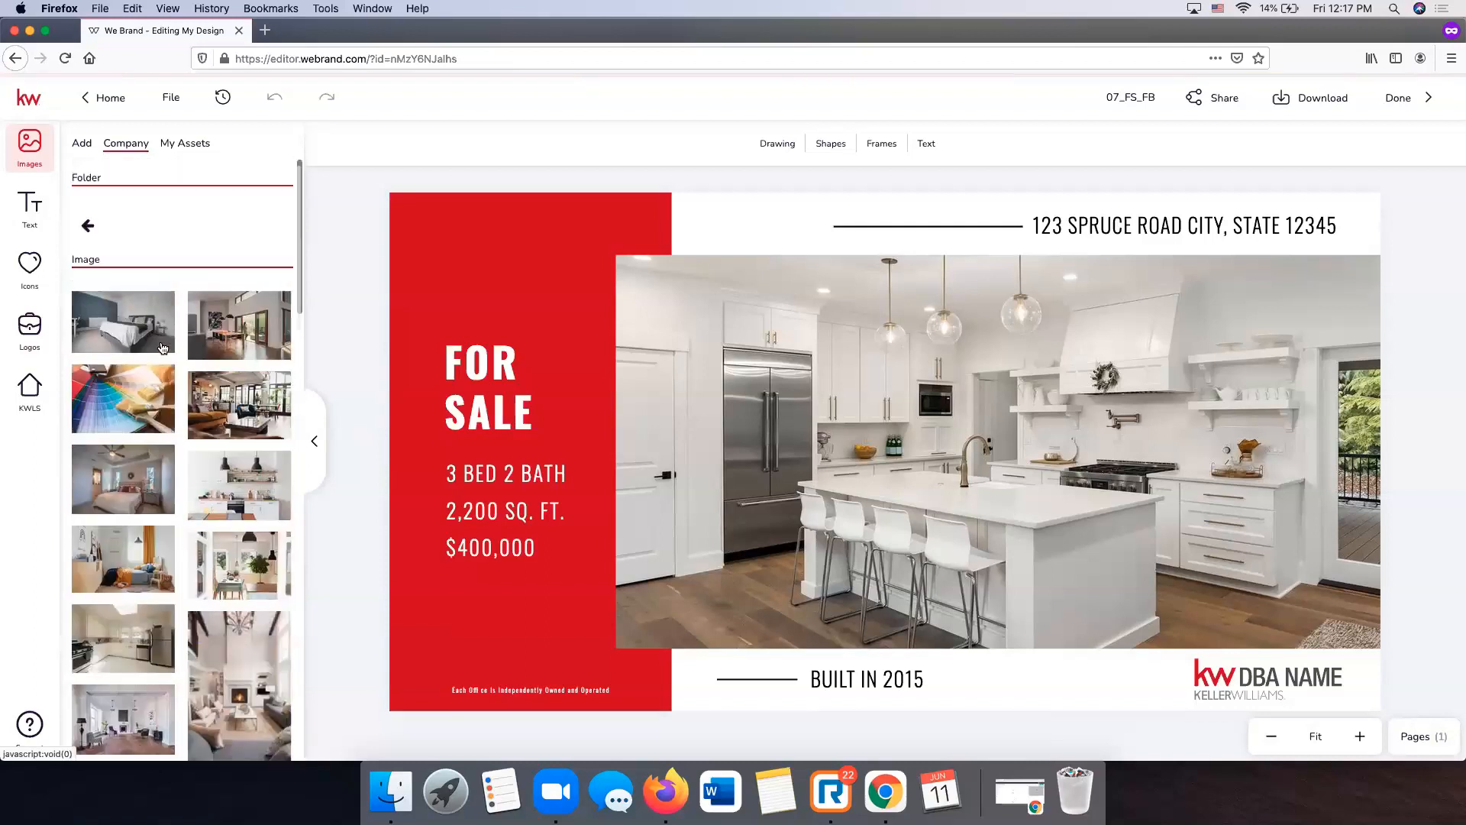
click(87, 225)
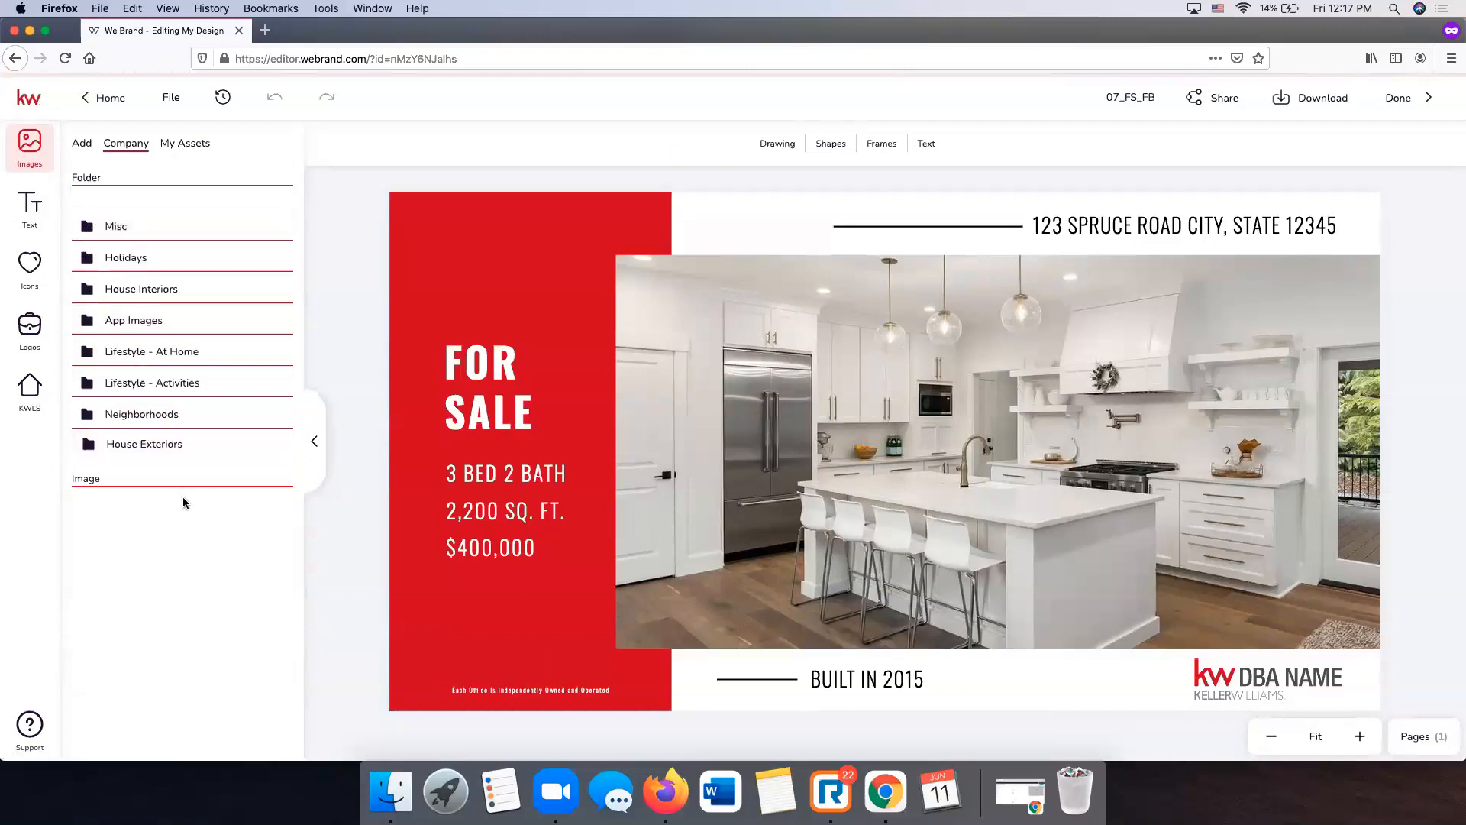
click(82, 144)
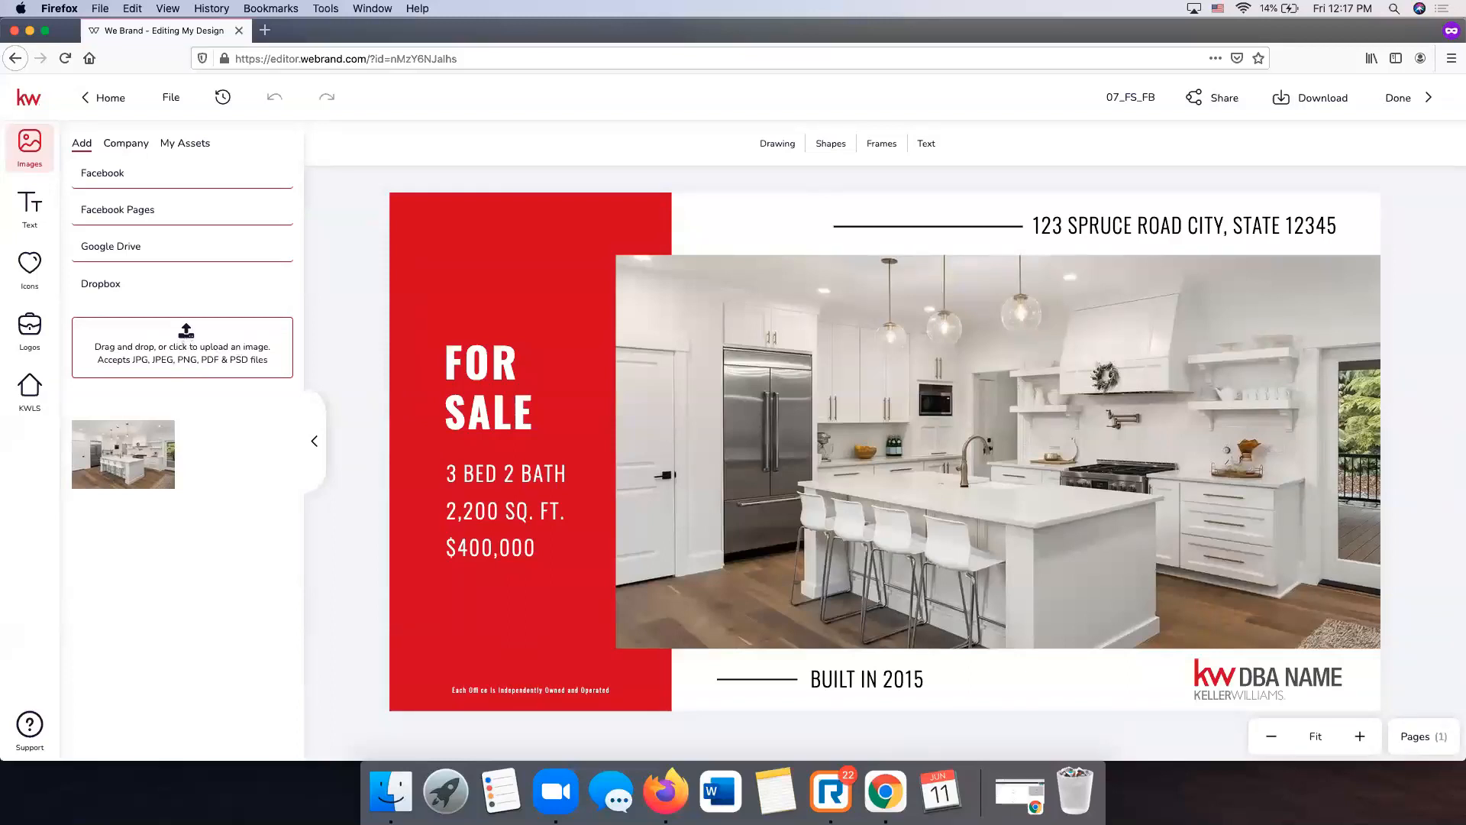
- Browse the Text Banners, Company and My Assets text libraries
click(28, 207)
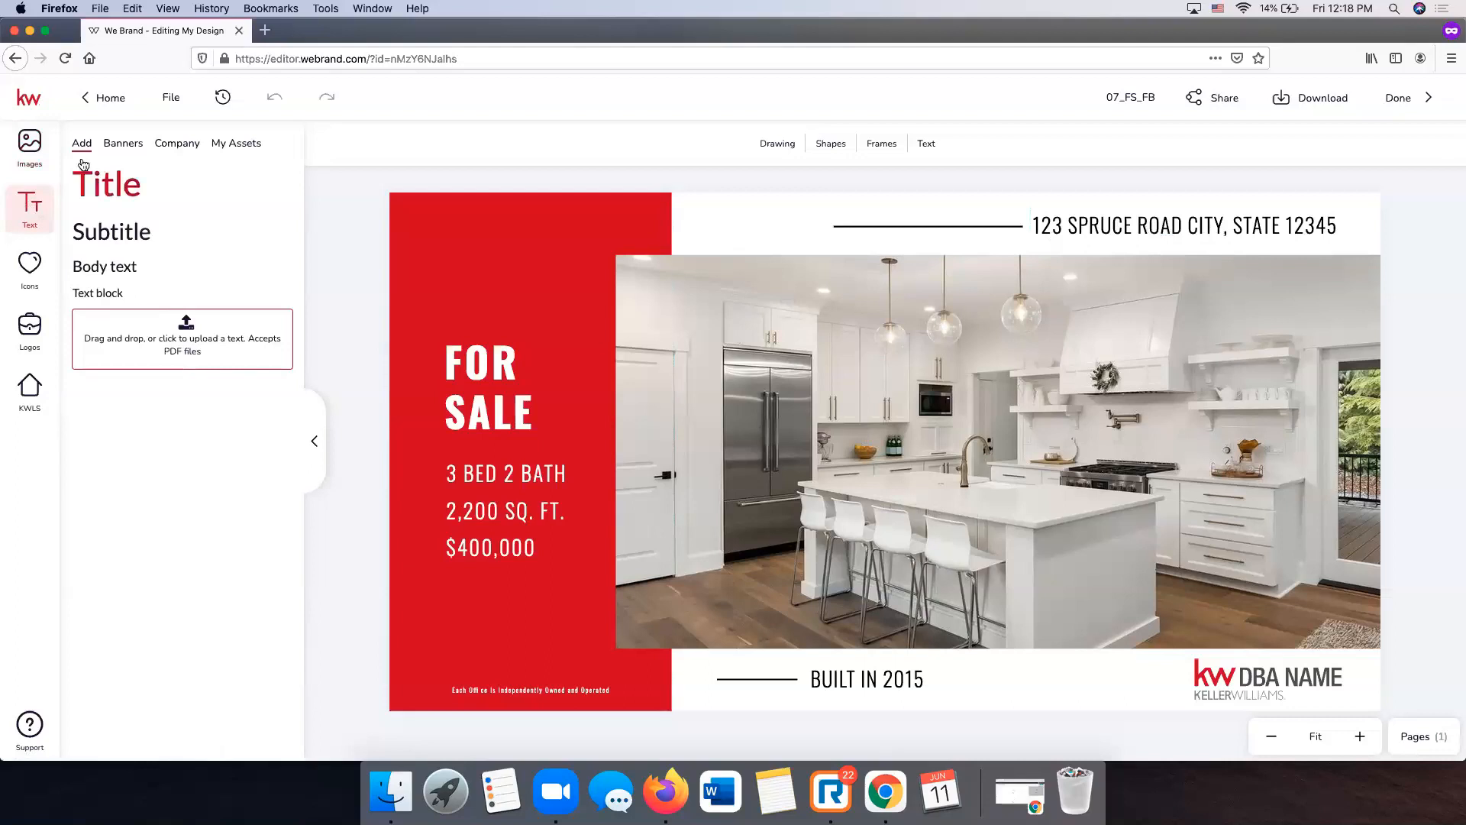
click(132, 145)
scroll(267, 436, down, 3)
scroll(267, 441, up, 4)
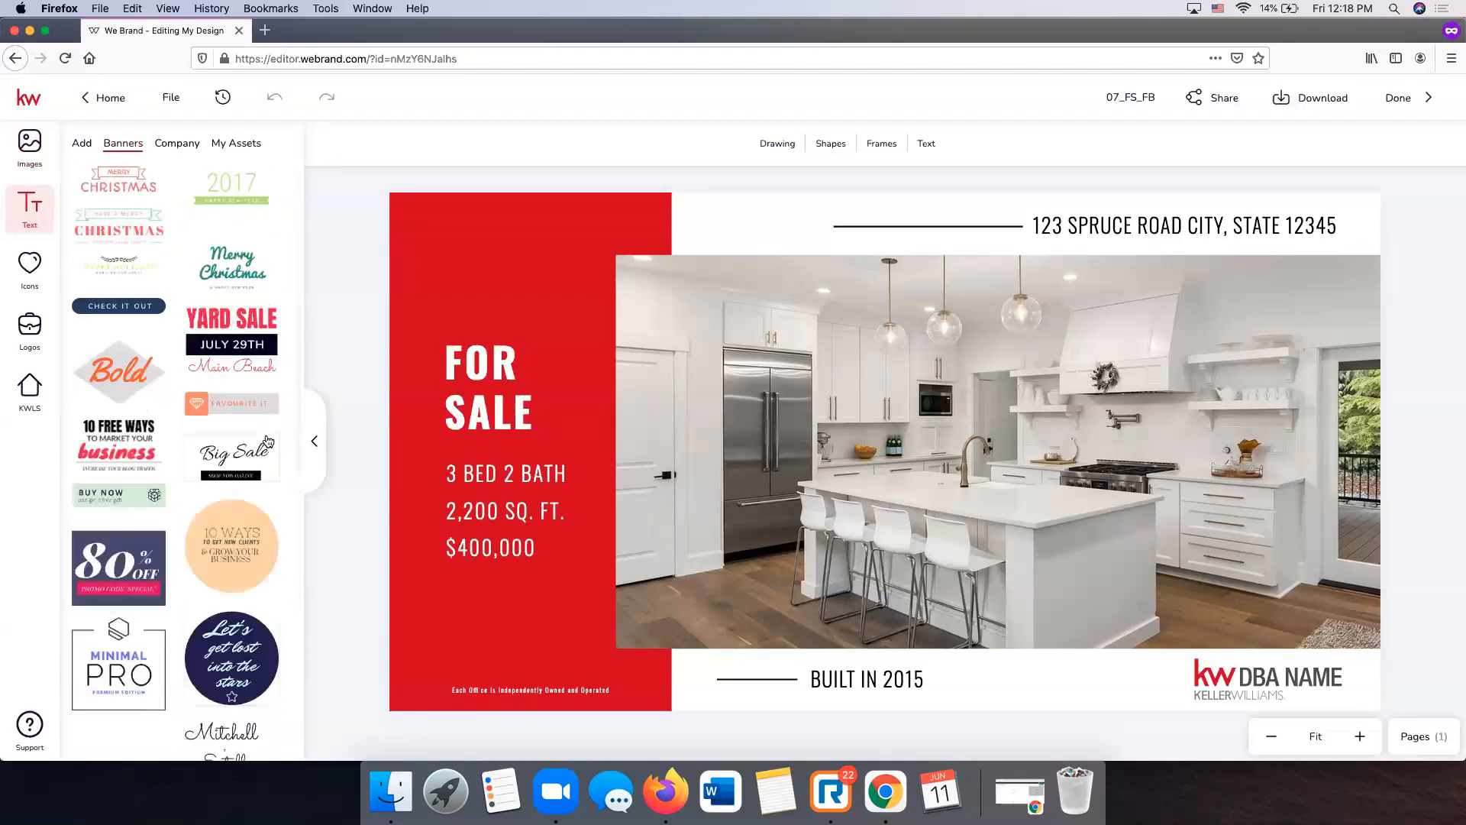
click(178, 145)
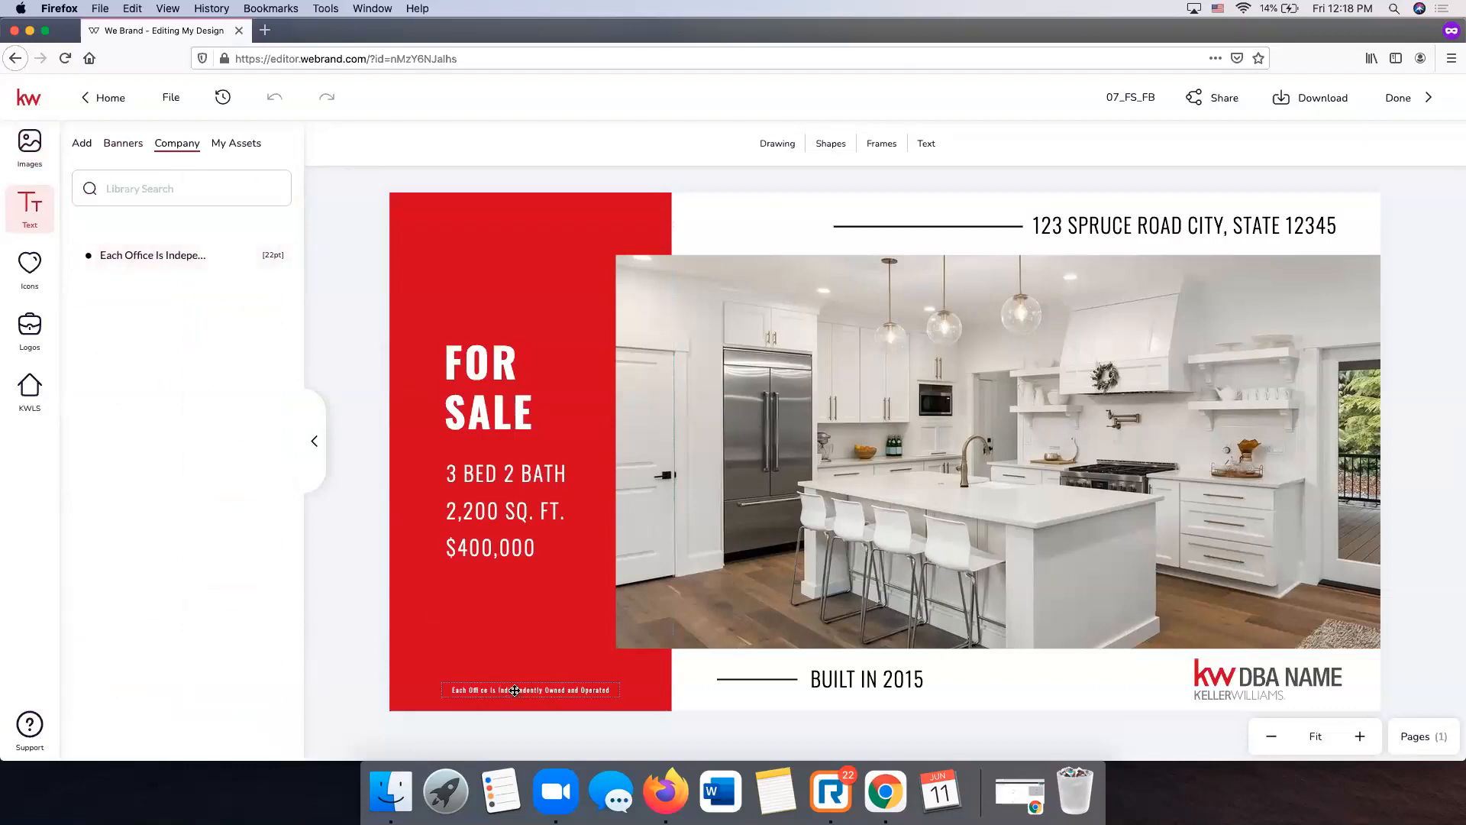
click(239, 146)
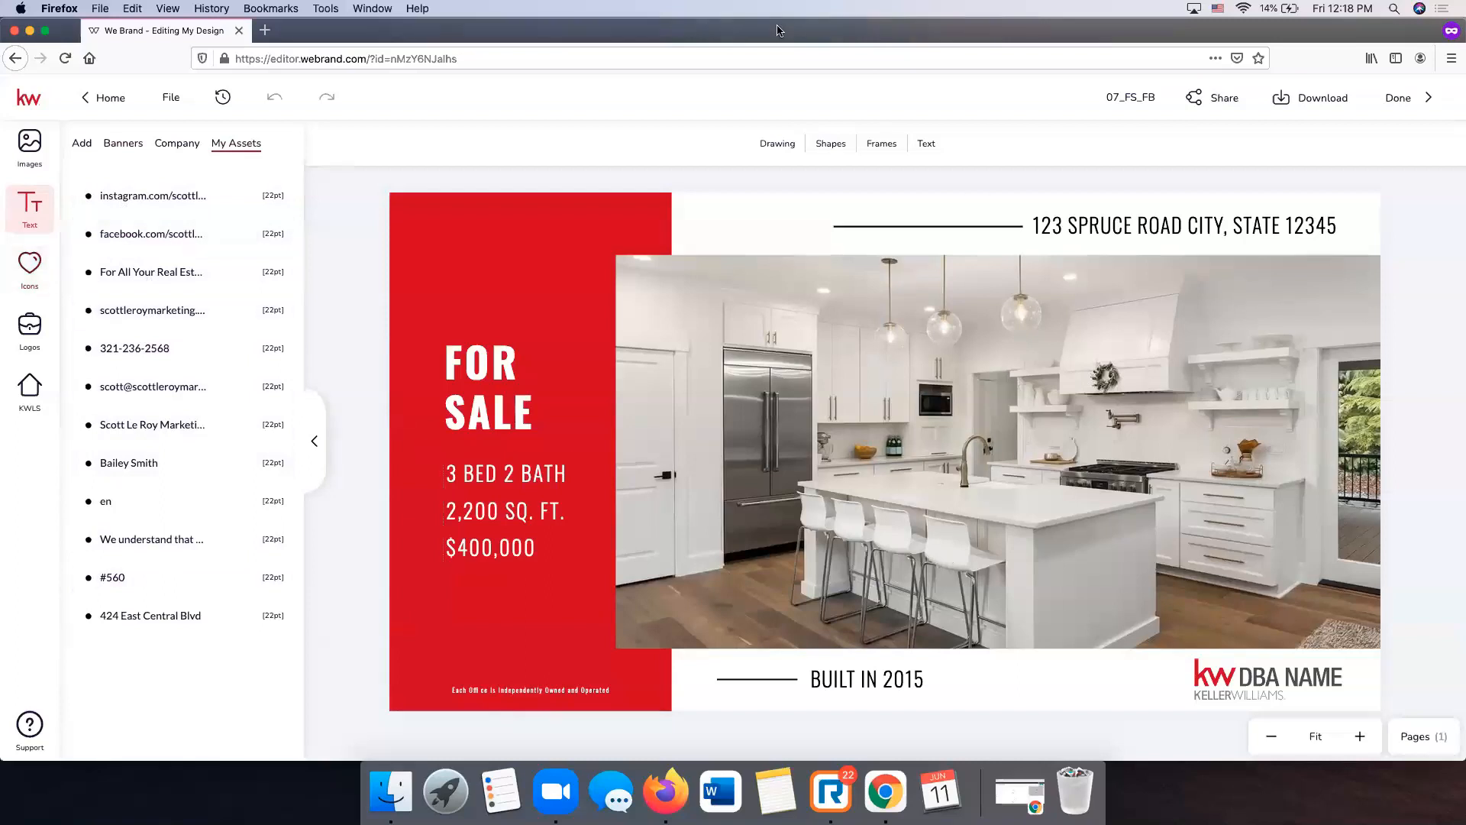
- Browse the Company and My Assets icon sets, then show the saved logos
click(30, 267)
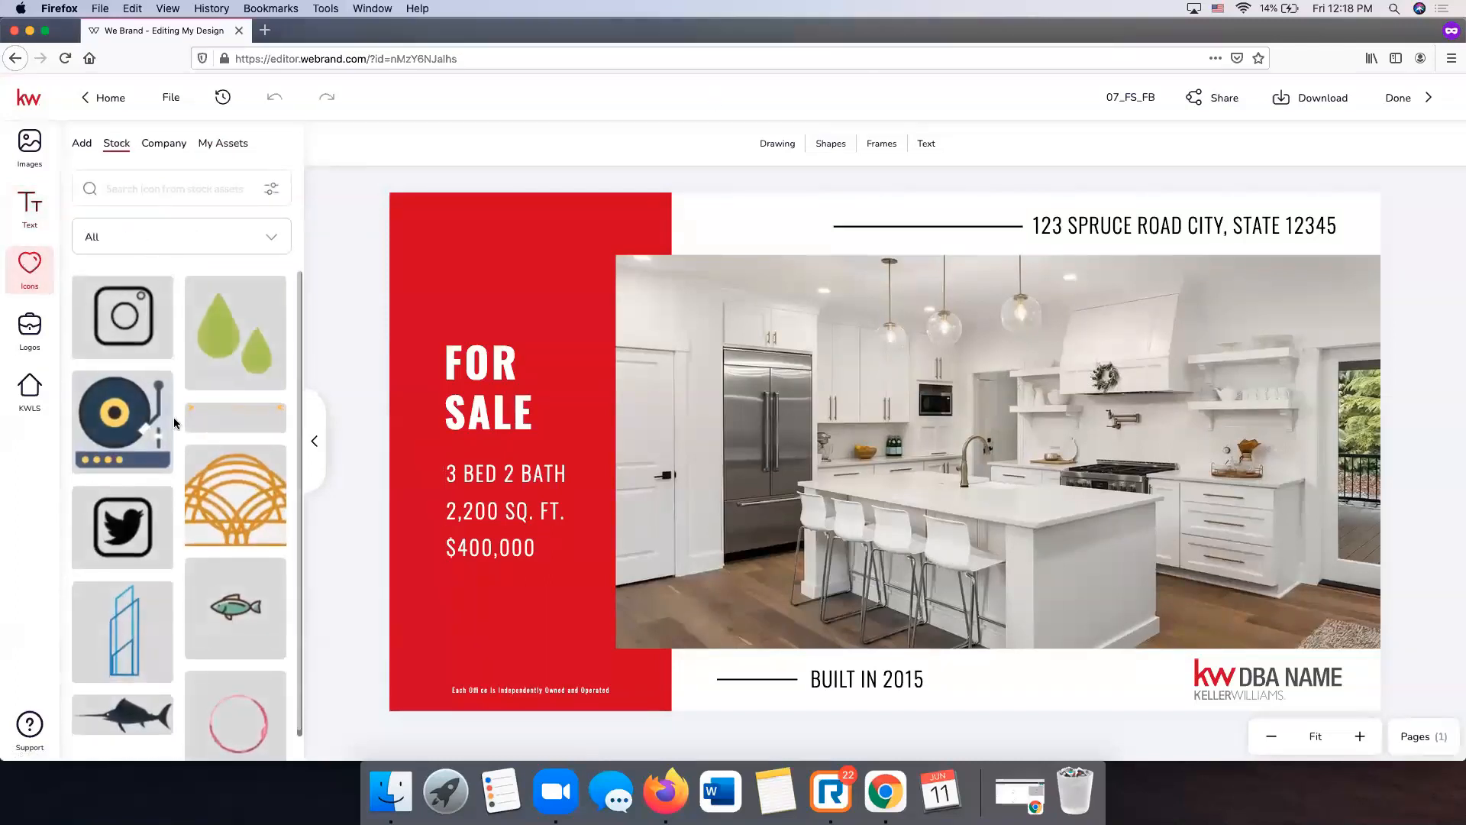
scroll(173, 417, down, 1)
scroll(174, 419, down, 3)
scroll(174, 419, up, 4)
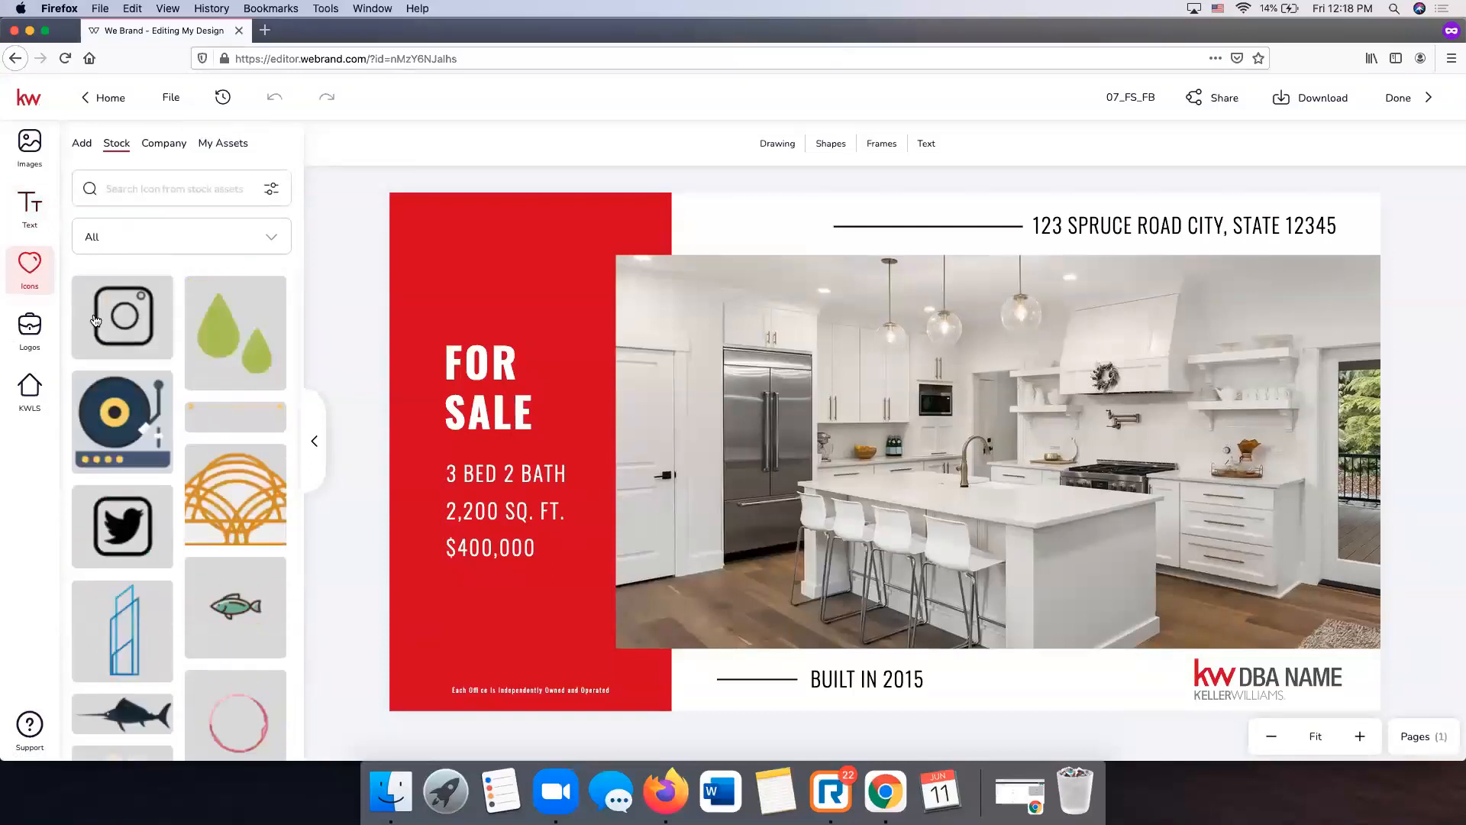
click(153, 151)
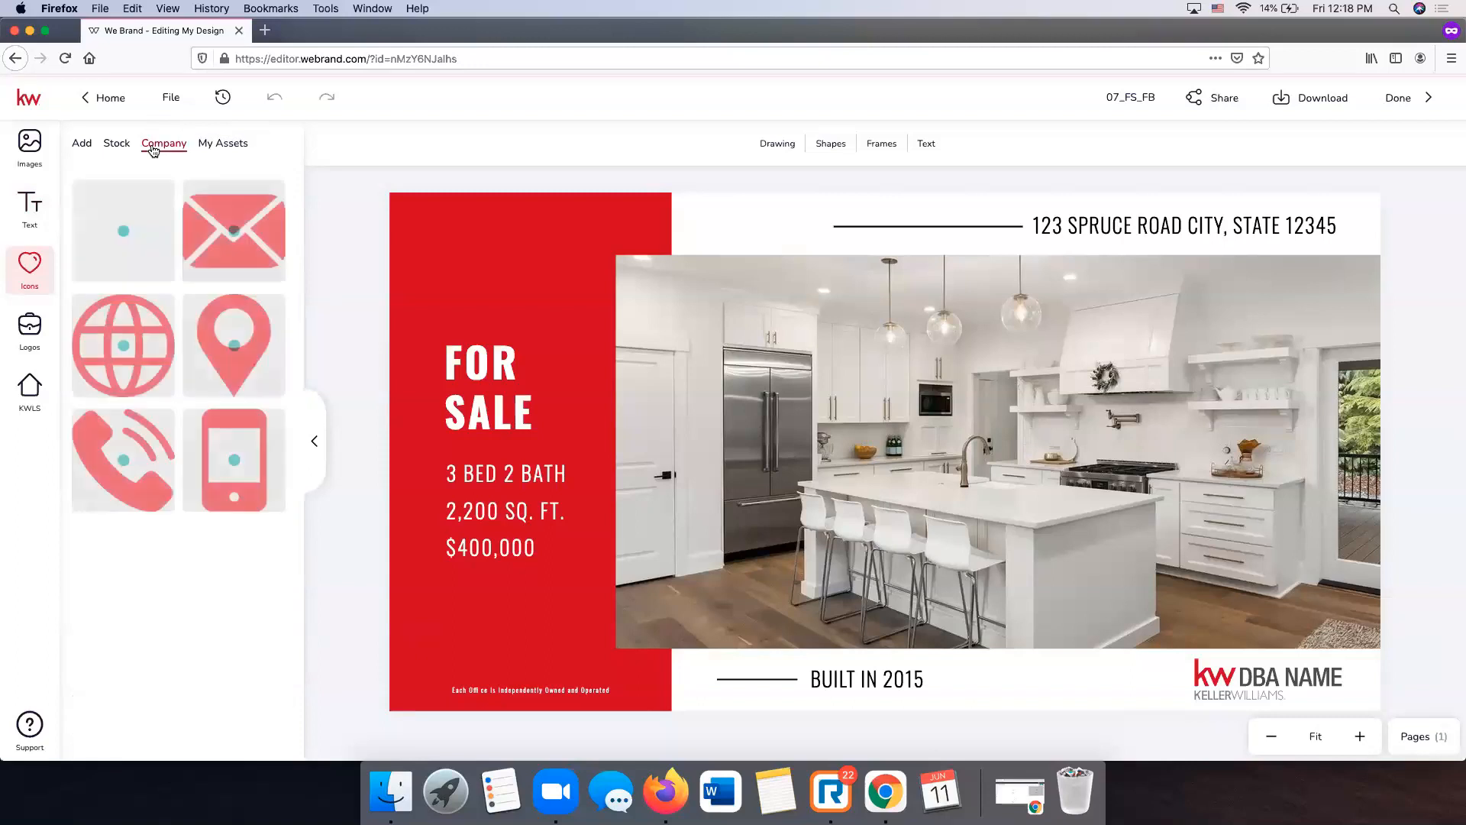
click(220, 149)
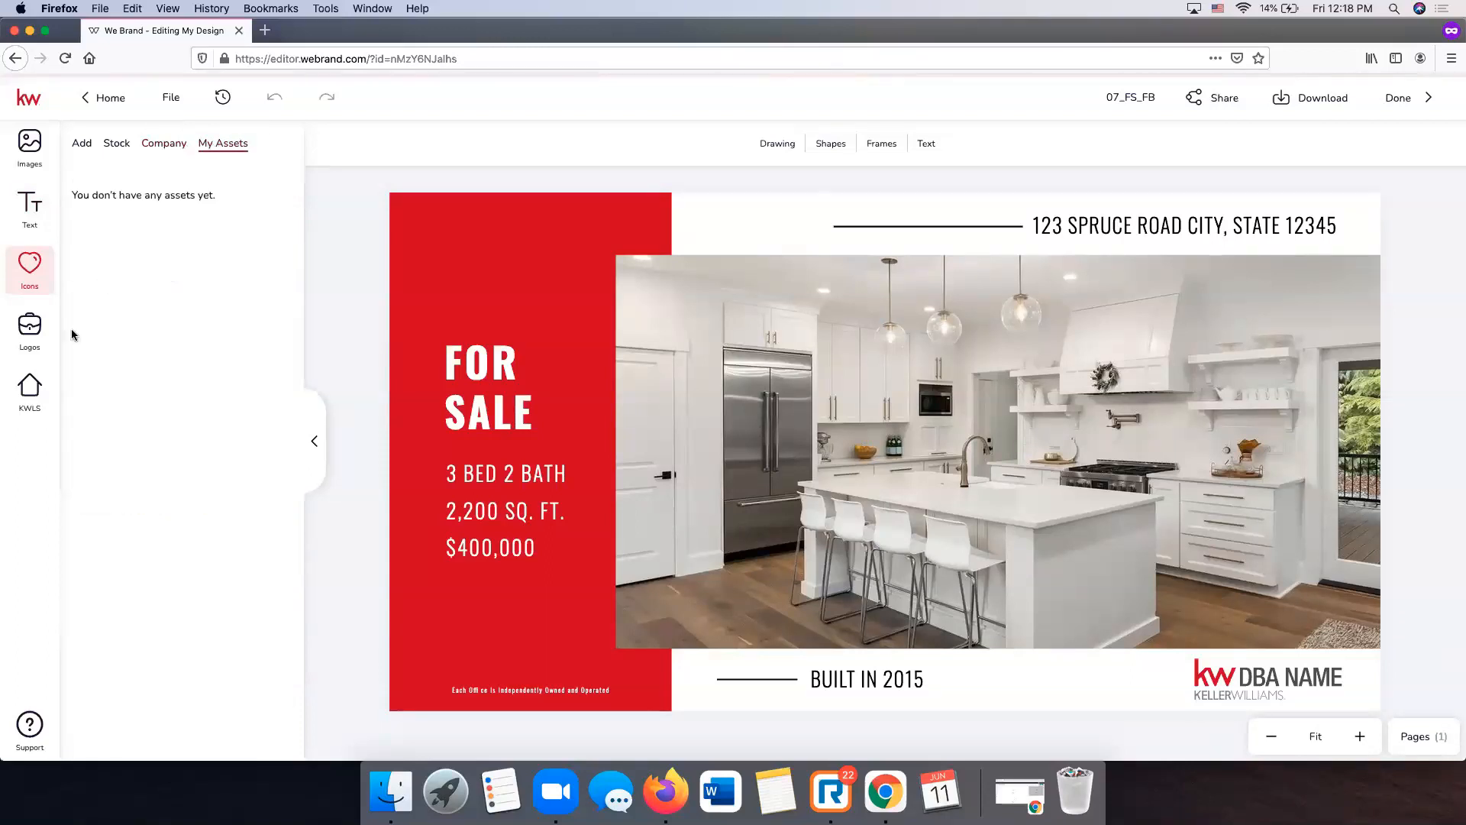
click(26, 336)
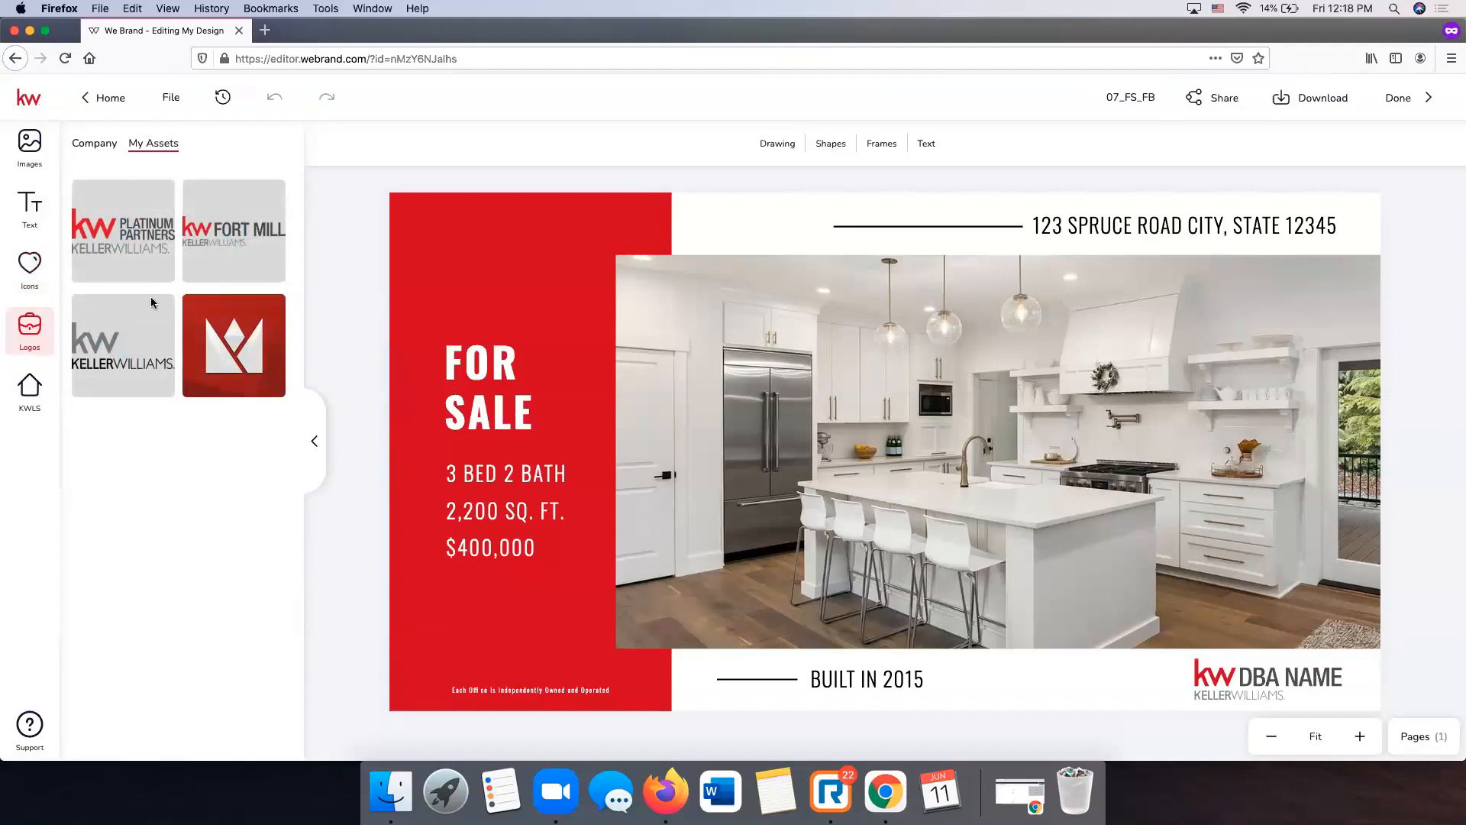
- Open the company KW logo folder to view the Keller Williams logo variations, then open a new tab
click(83, 144)
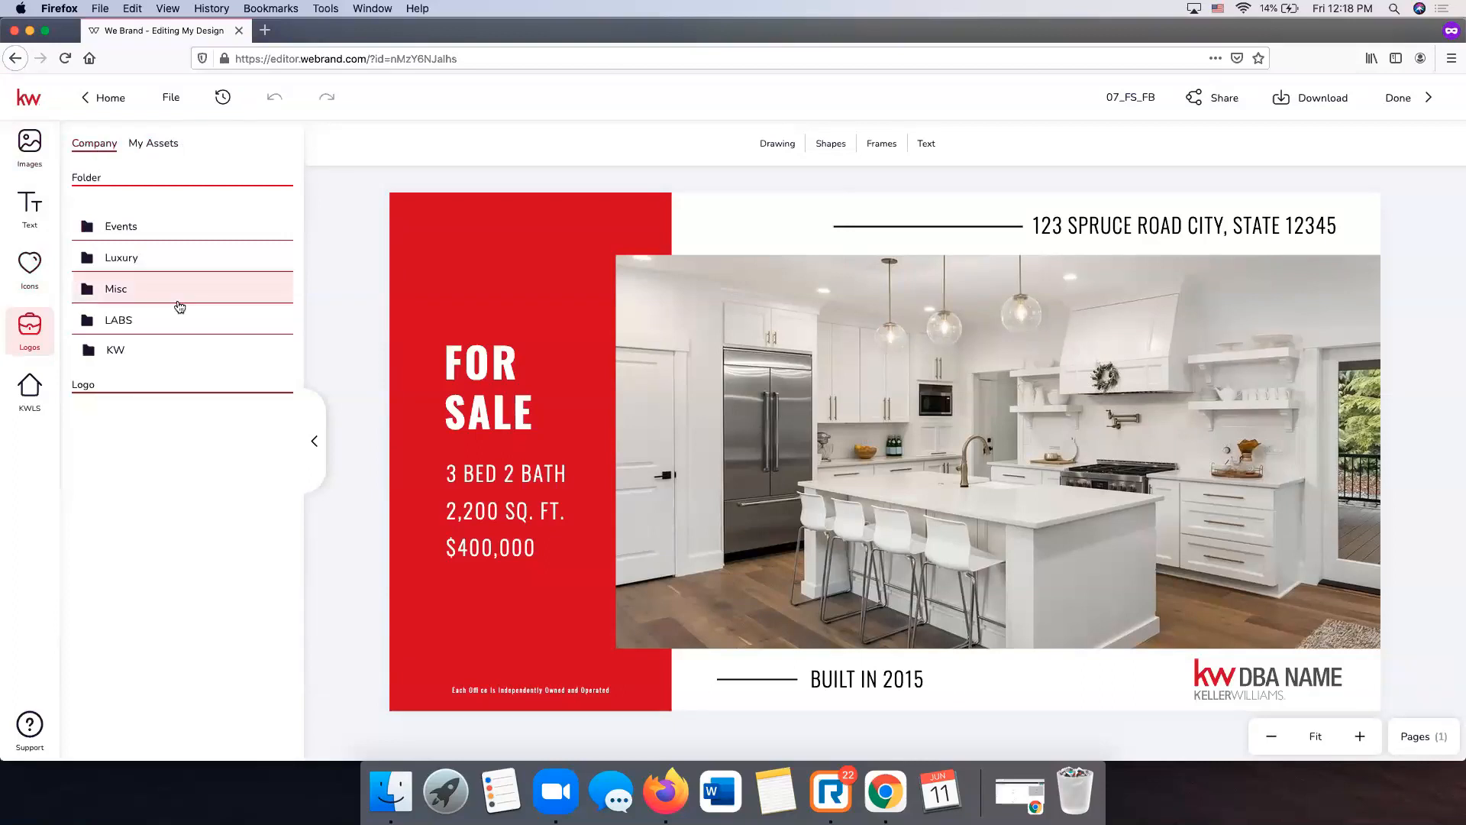
click(145, 348)
scroll(147, 354, down, 5)
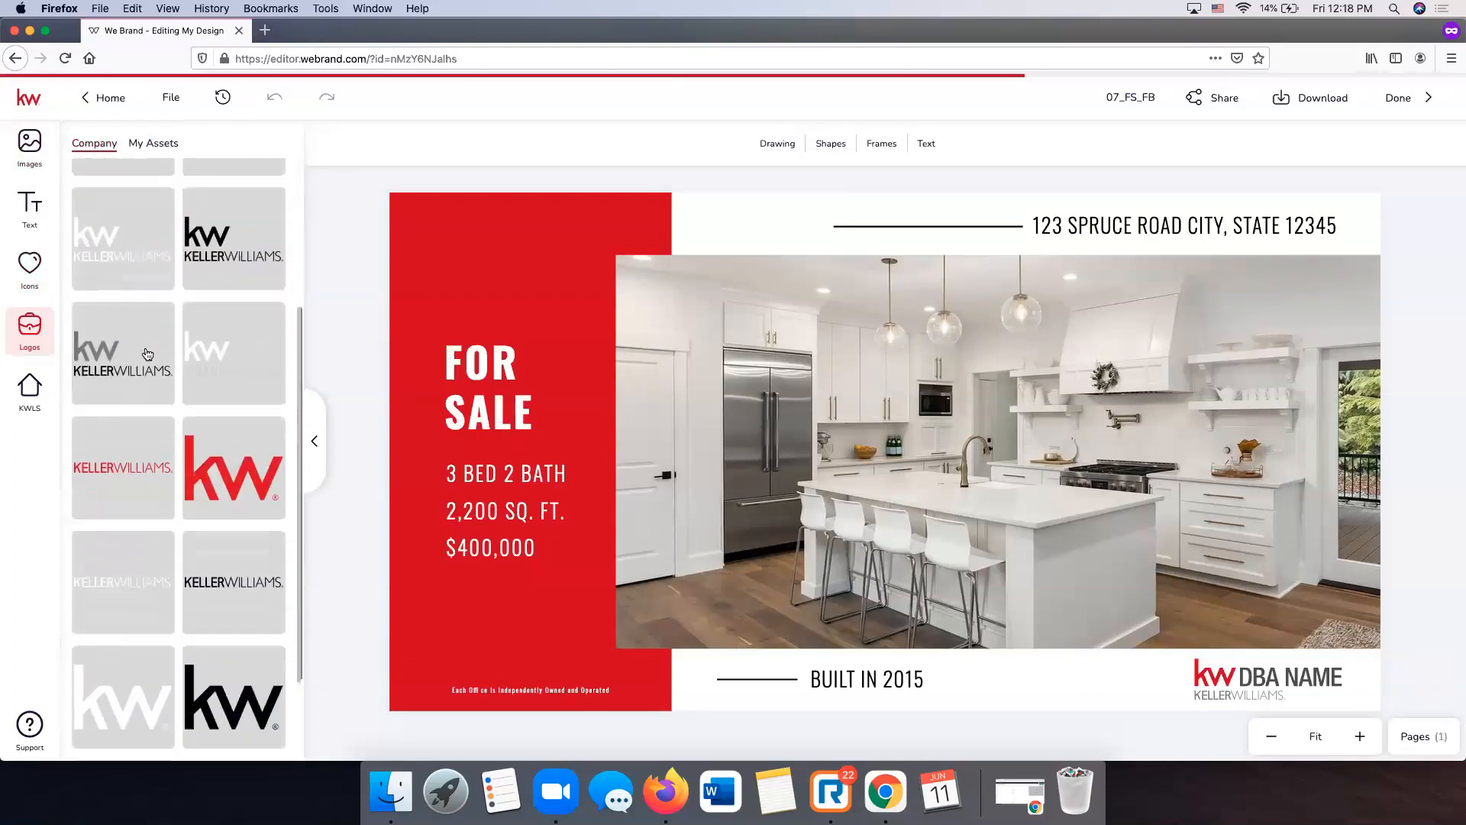
scroll(148, 354, up, 5)
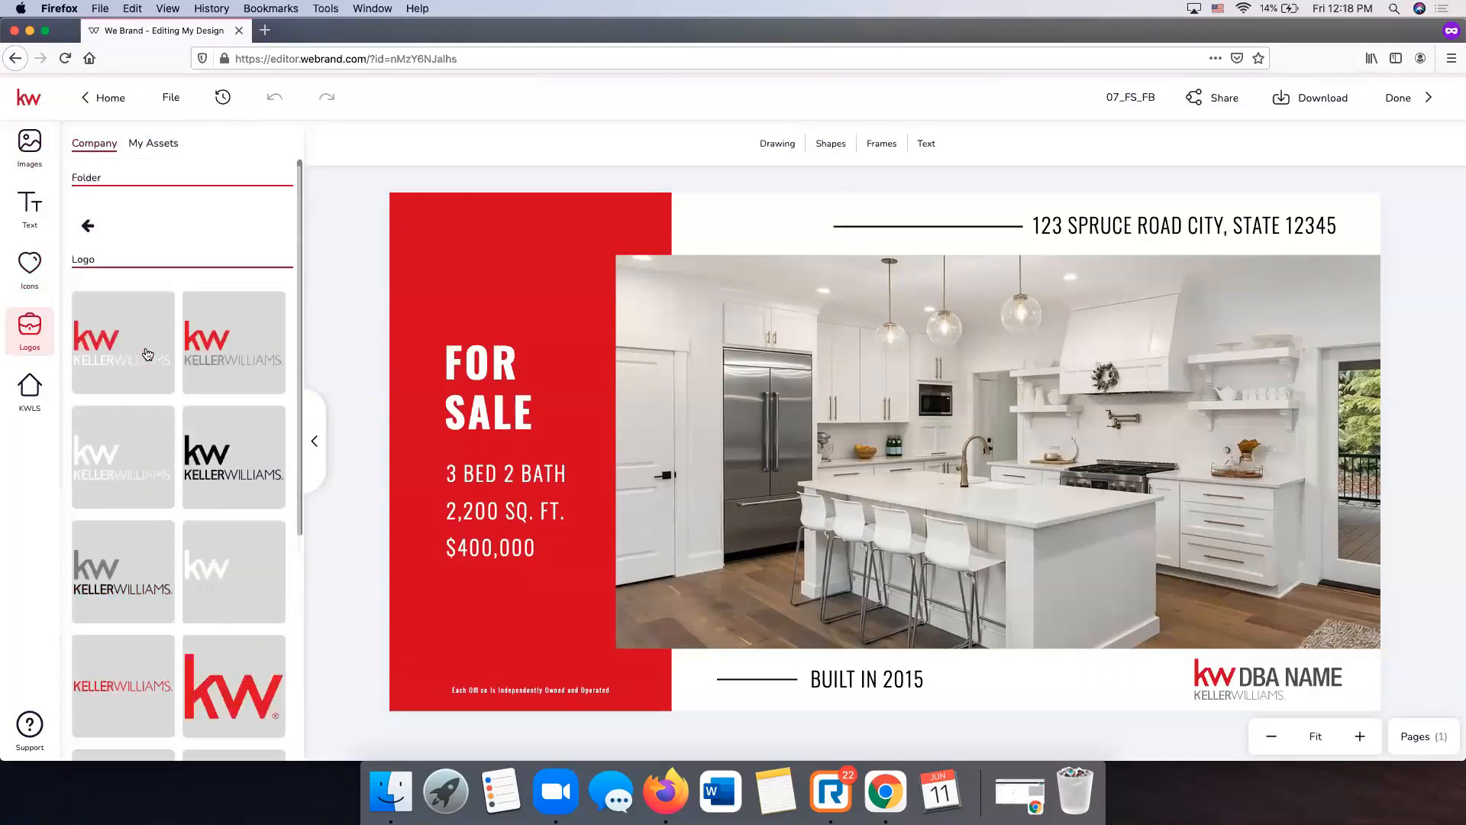
click(265, 31)
- Go to kwconnect.com and open Resources > Marketing > Logos and Branding
text(kwconnect.com)
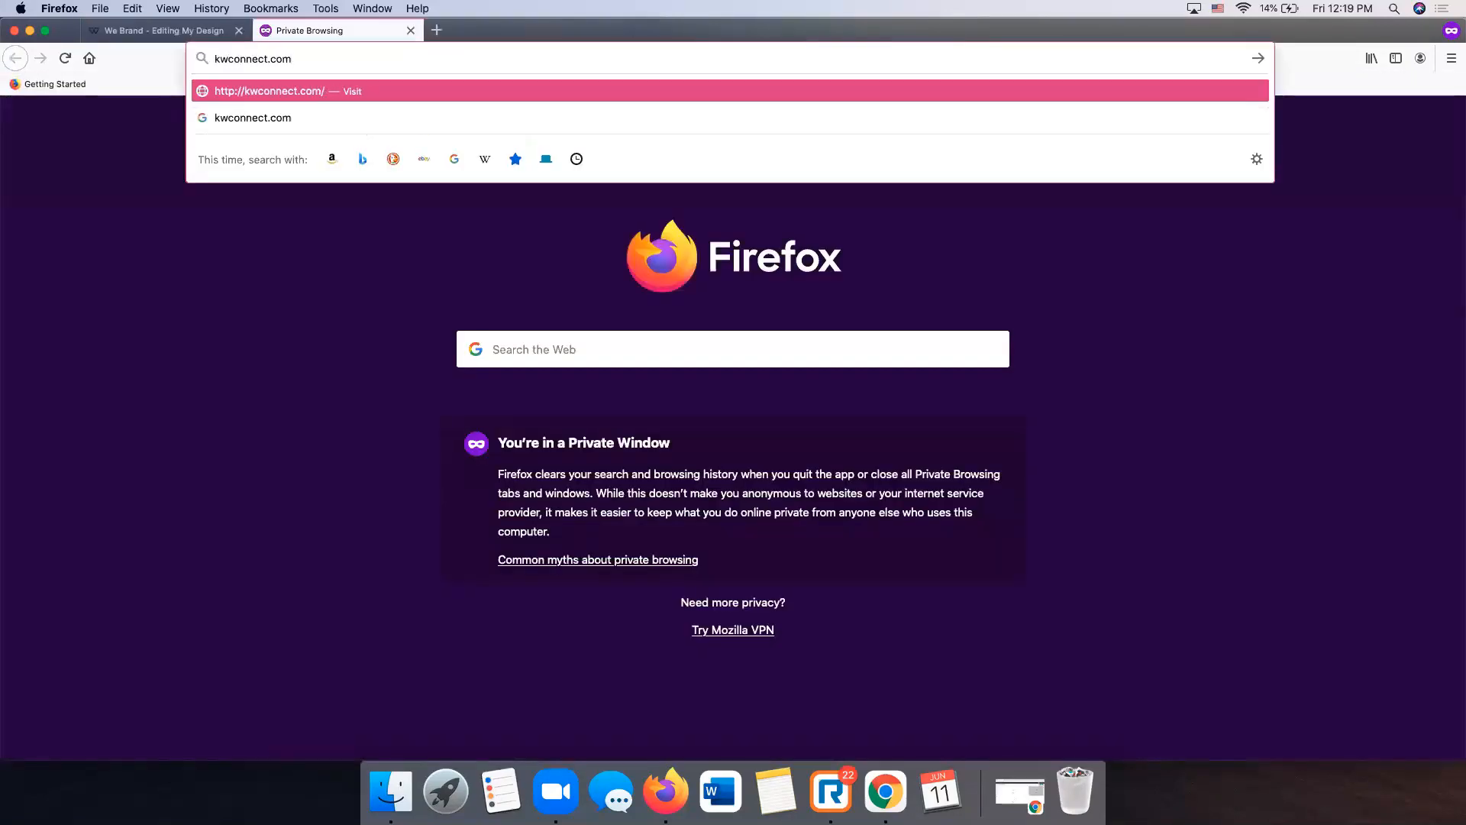
key(Return)
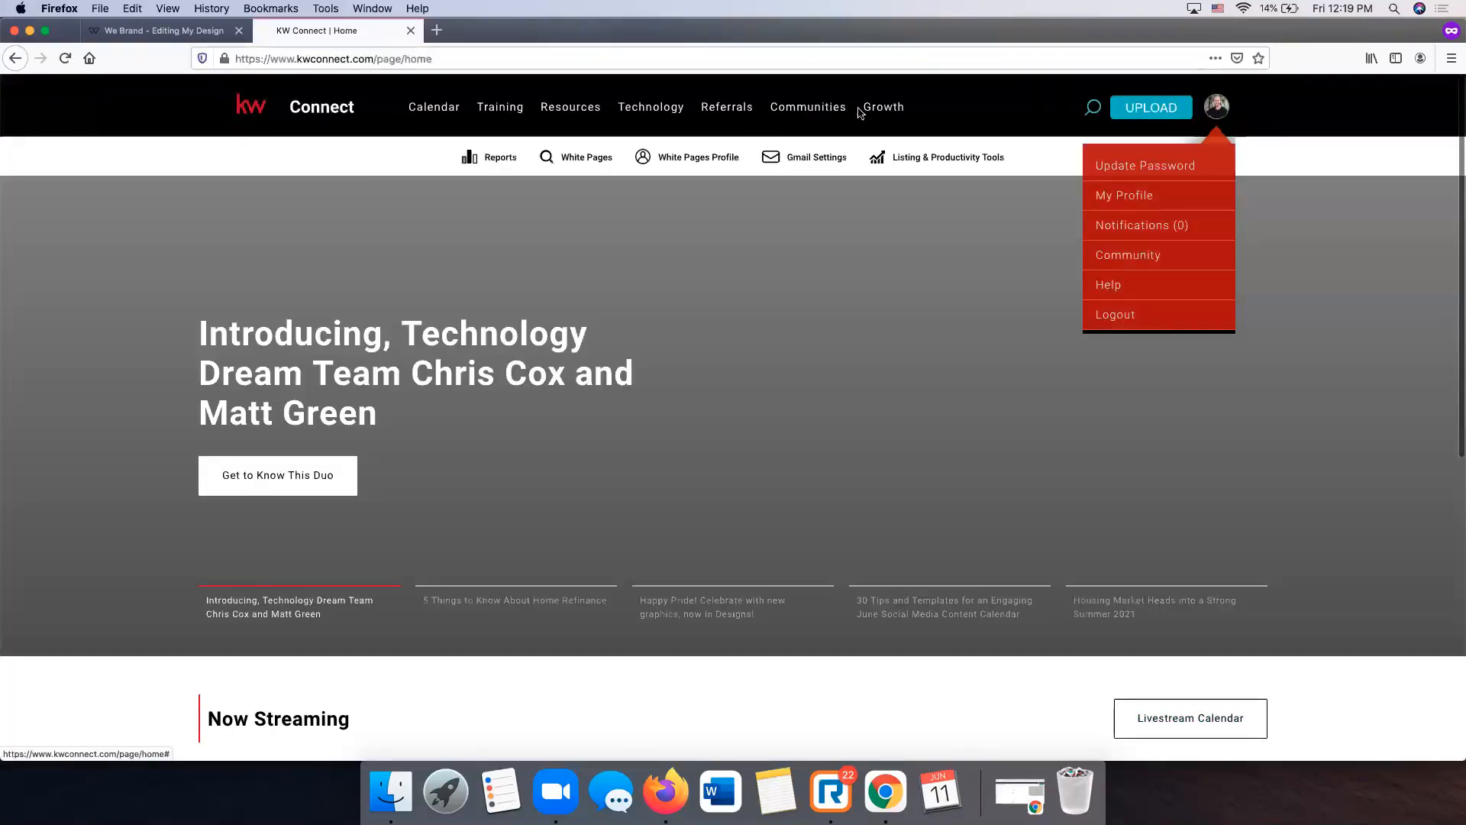
mouse_move(547, 122)
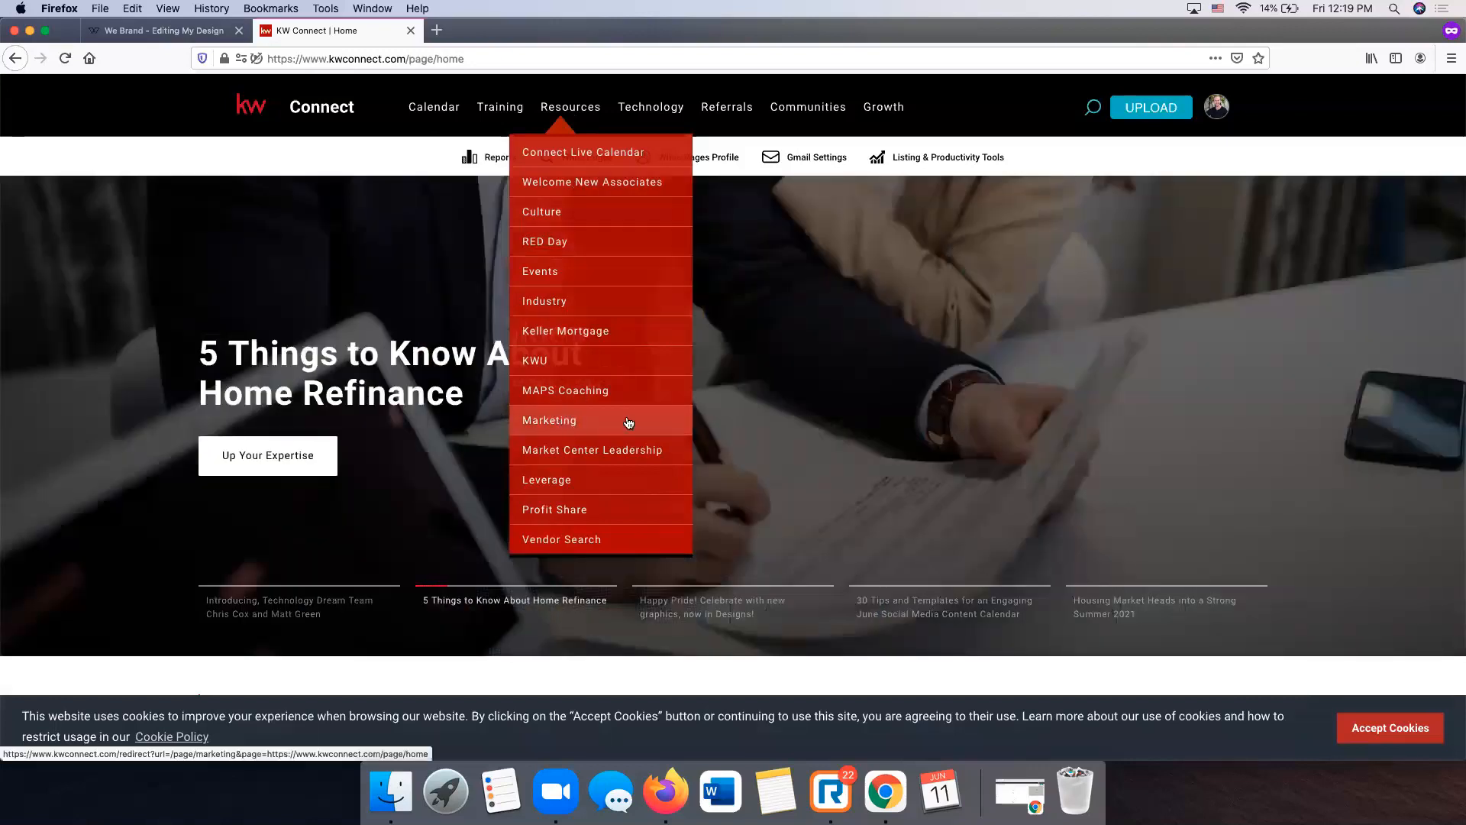
click(629, 422)
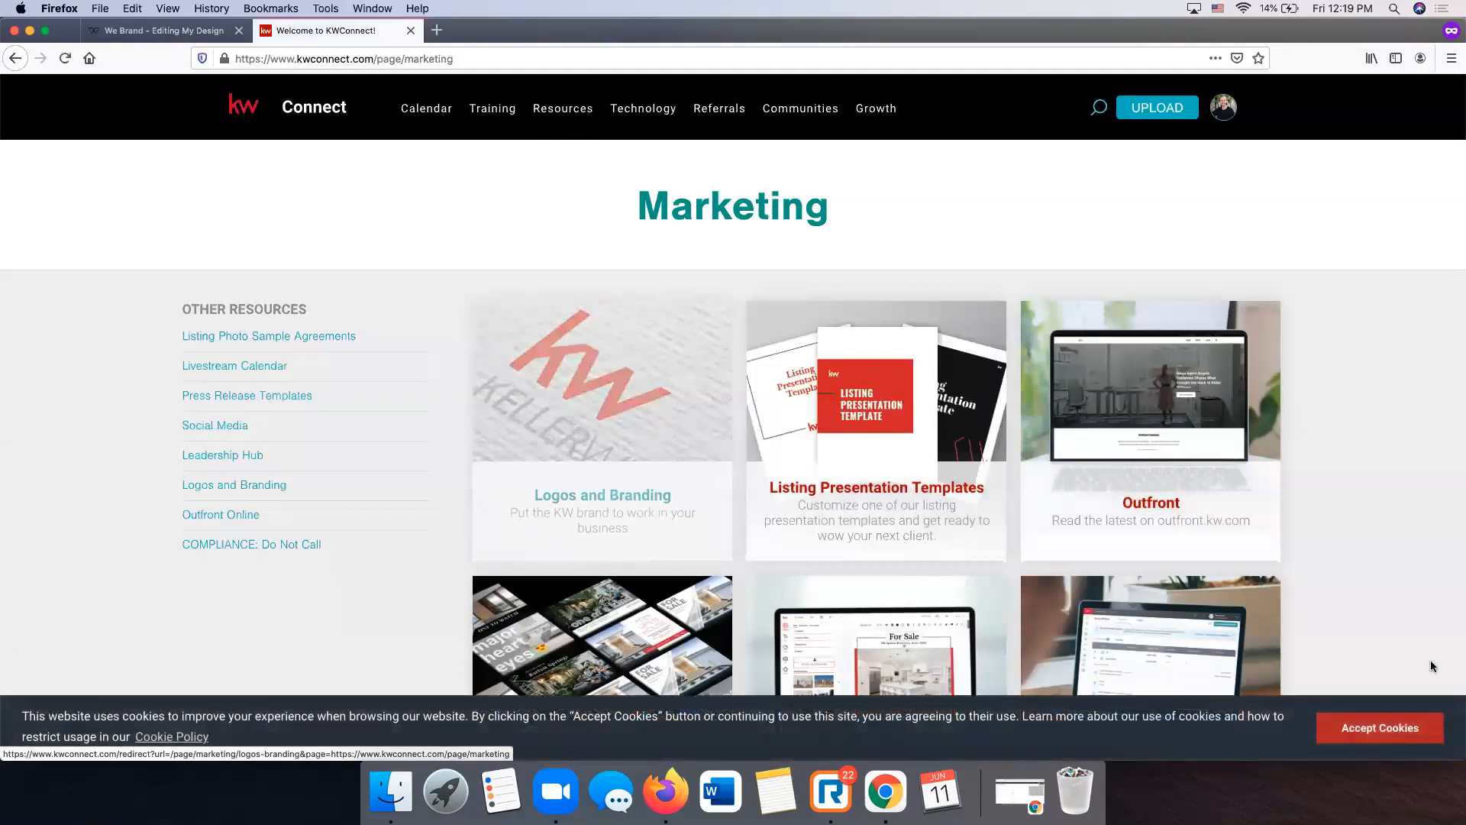
click(641, 509)
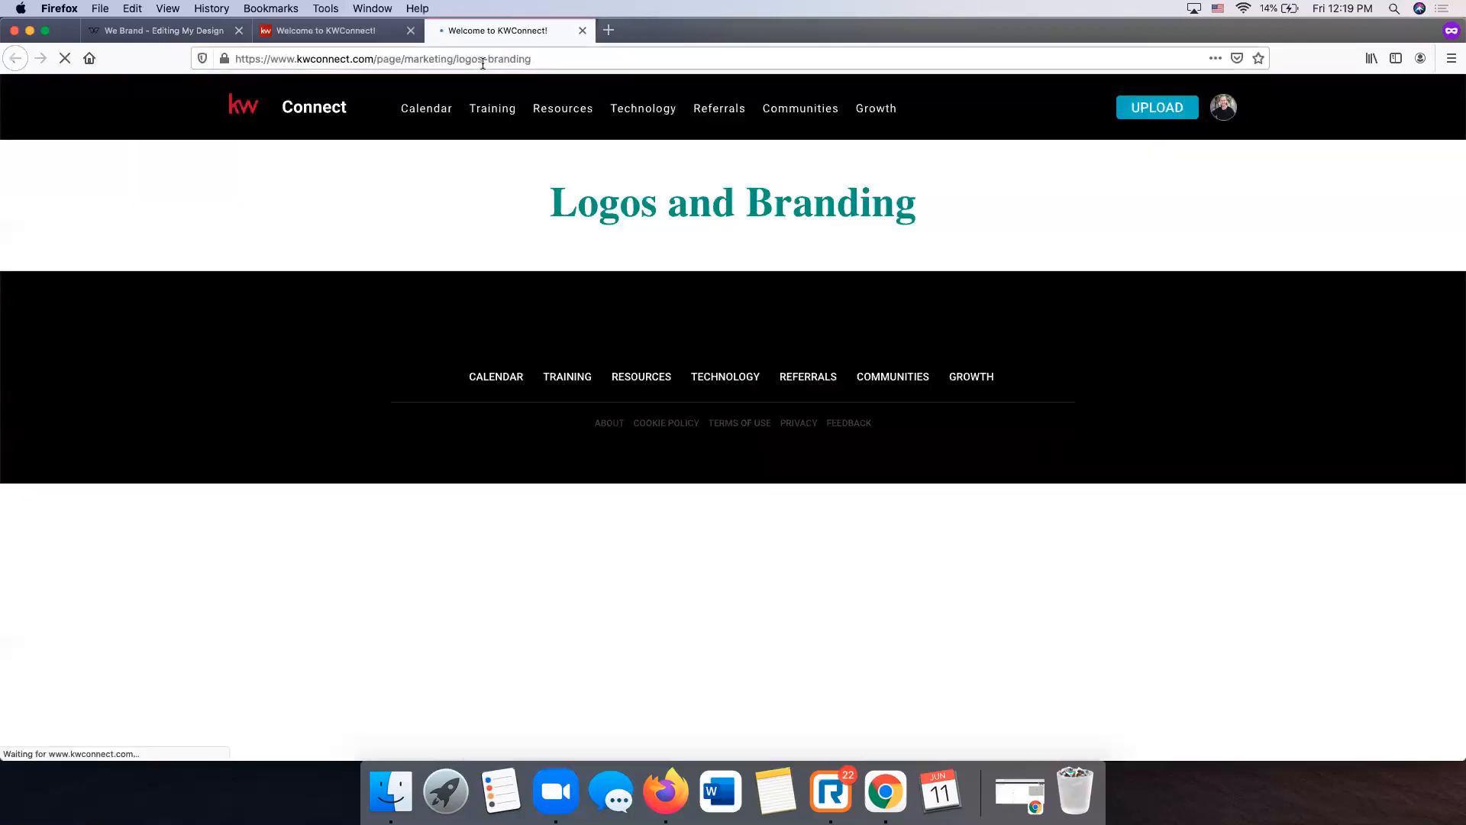
click(483, 61)
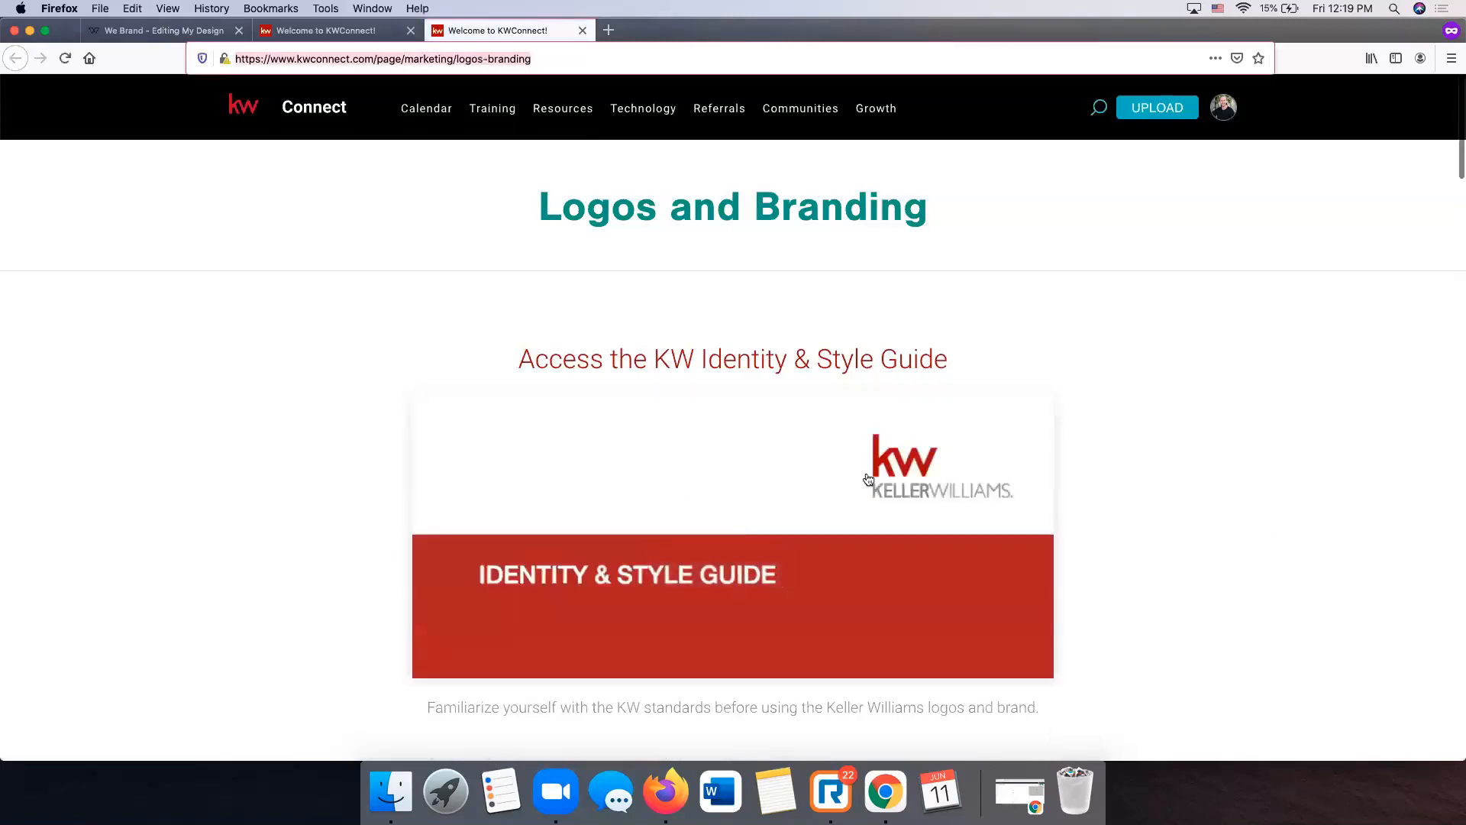
- Scroll down the Logos and Branding page to the Market Center Logos section
click(350, 349)
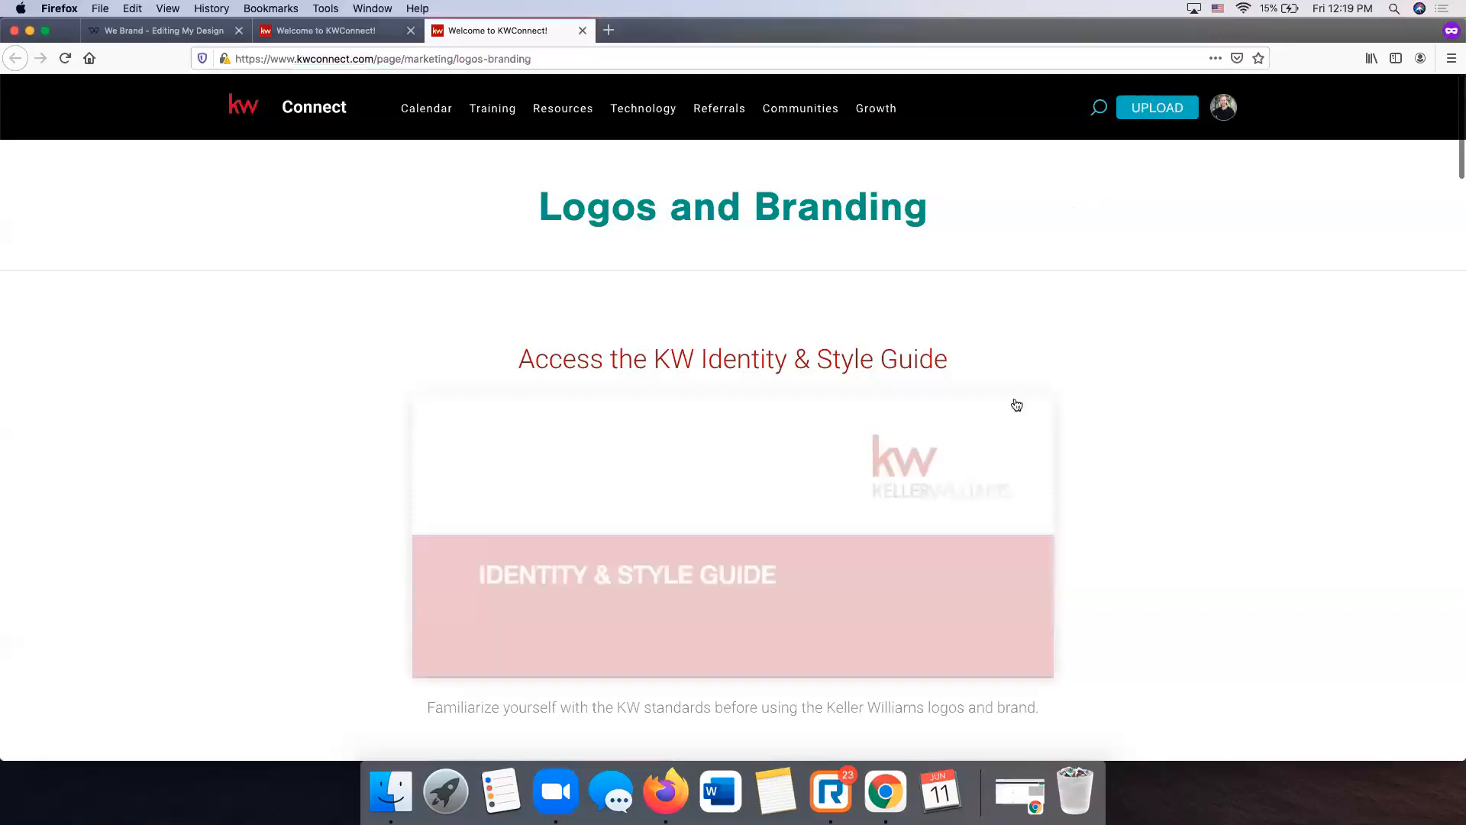
scroll(1015, 406, down, 1)
scroll(1034, 403, down, 4)
scroll(1187, 386, down, 15)
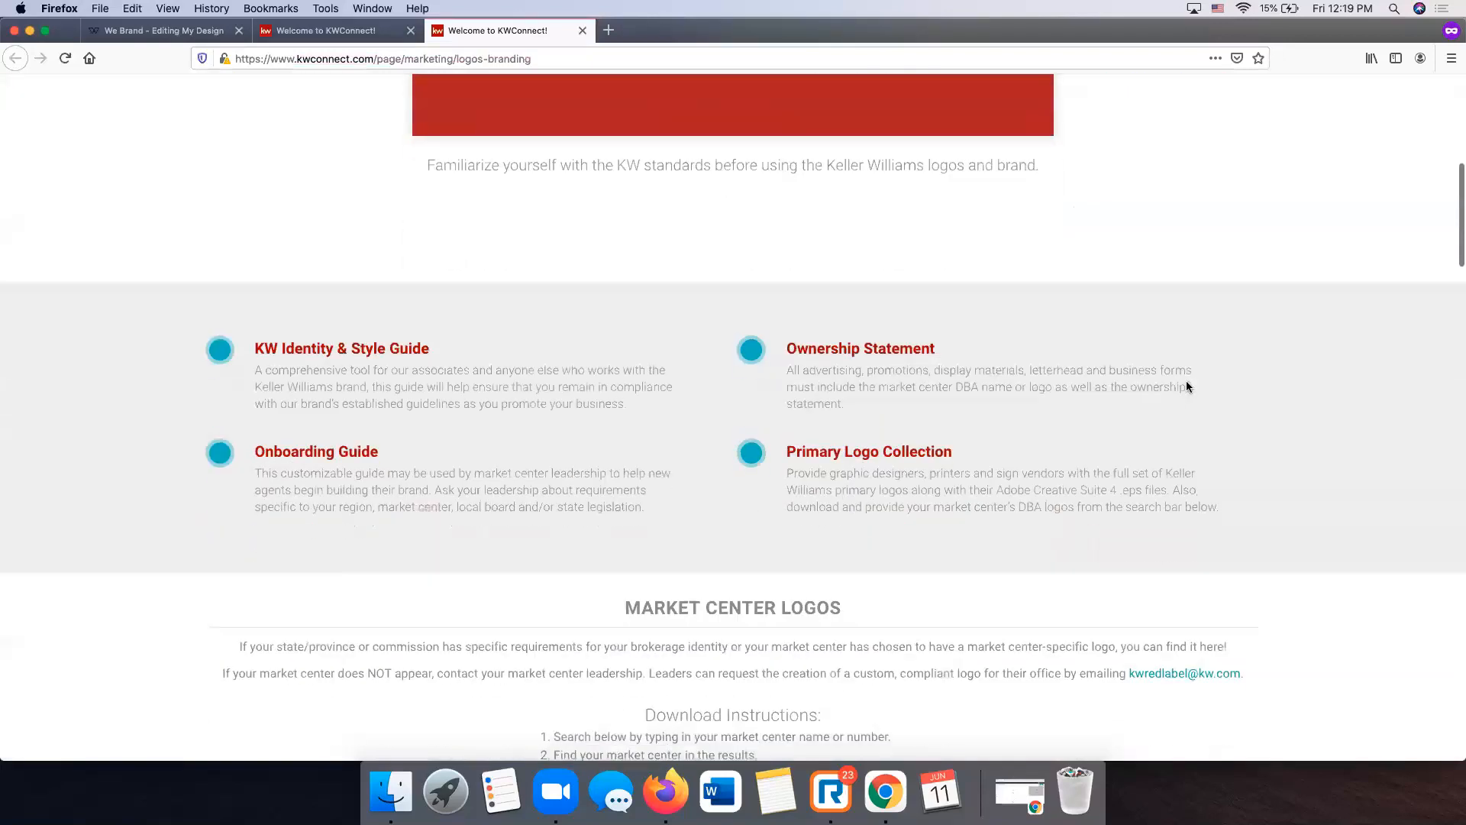
scroll(1187, 386, down, 3)
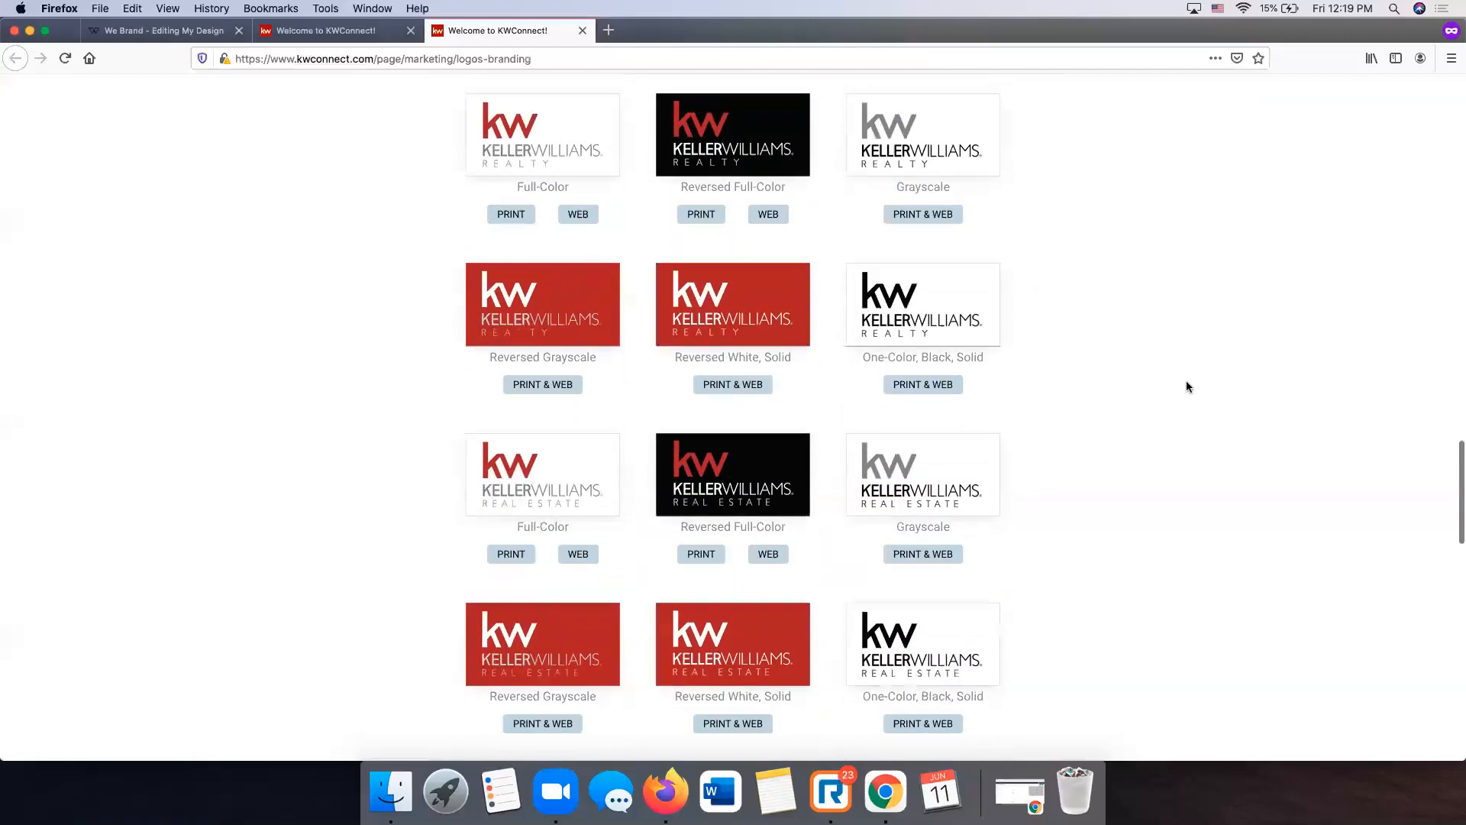
scroll(1187, 385, up, 8)
scroll(1187, 386, up, 10)
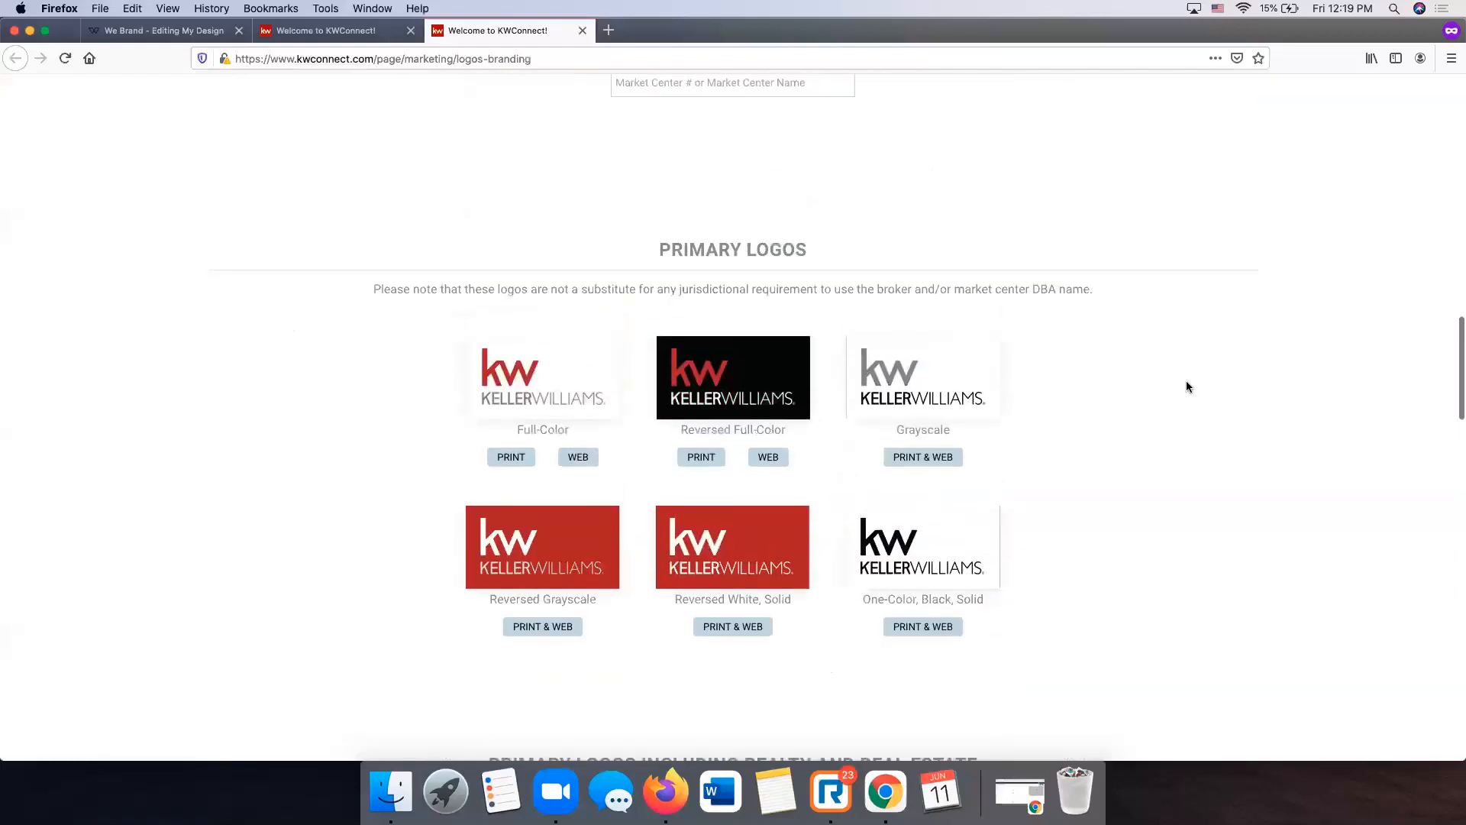
scroll(1187, 385, down, 2)
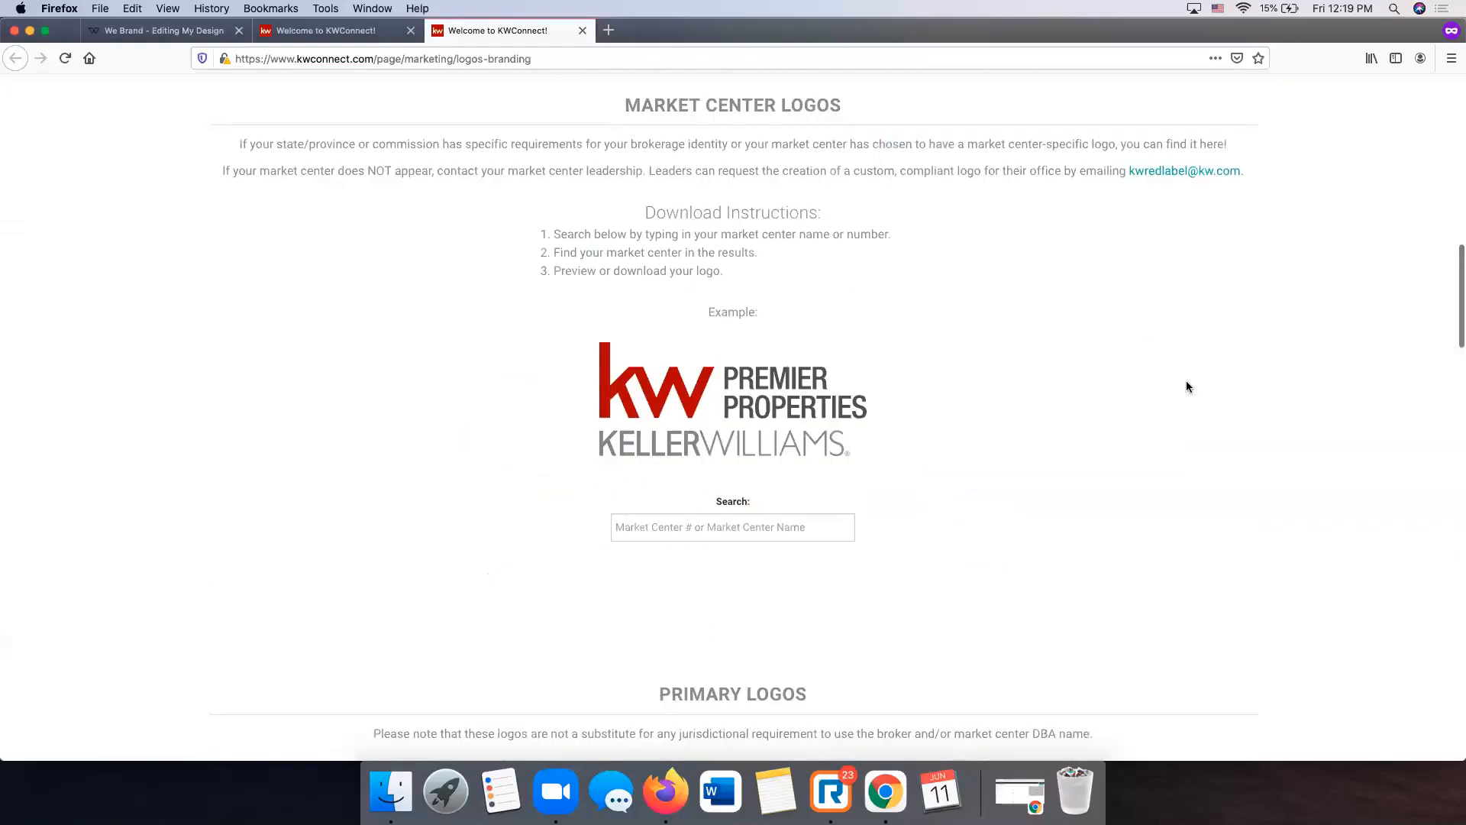
- Search the market center logos for 1044 to find City Life JC, then close the tab
click(717, 534)
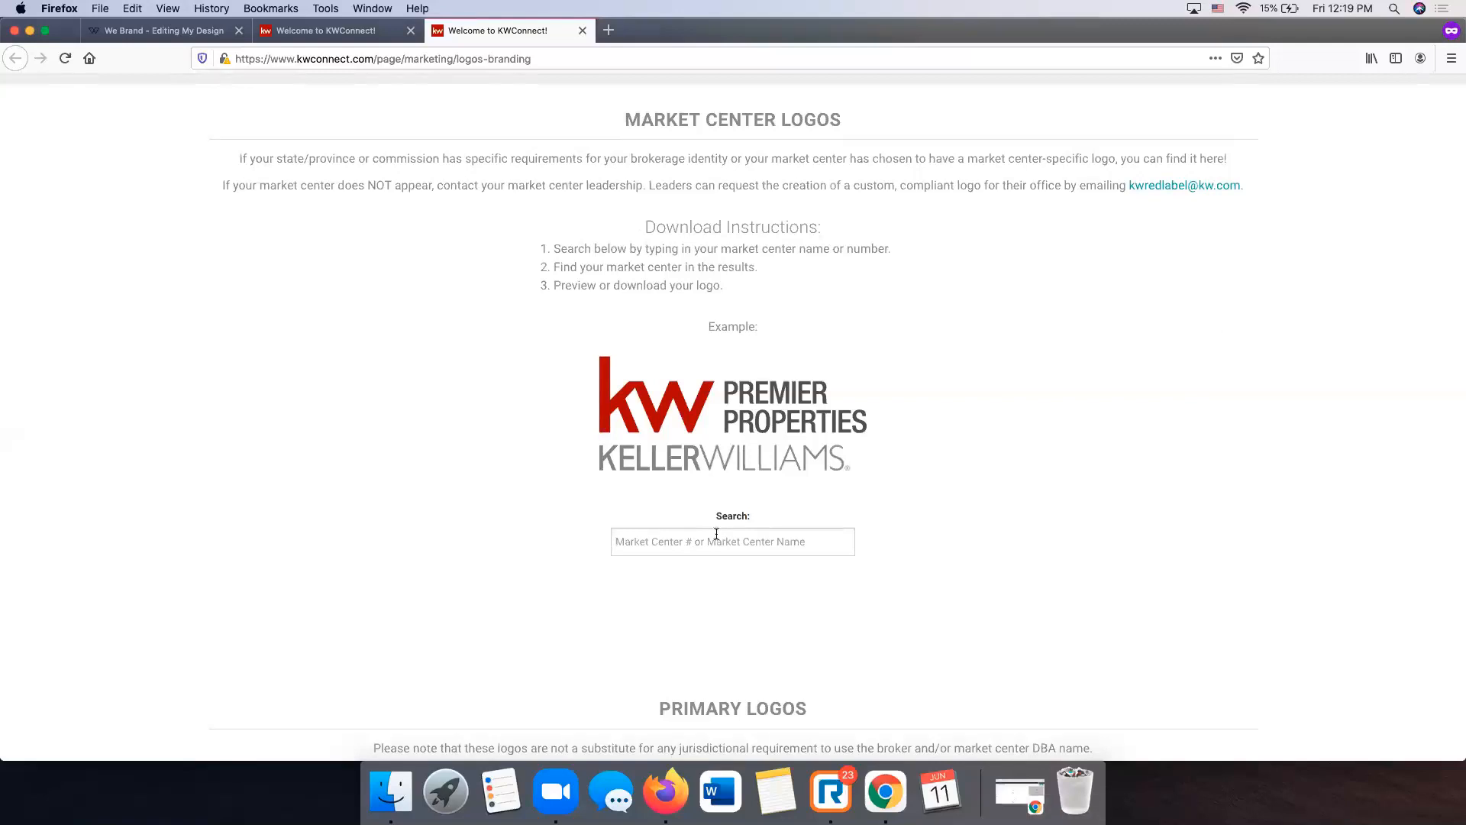
text(0441044)
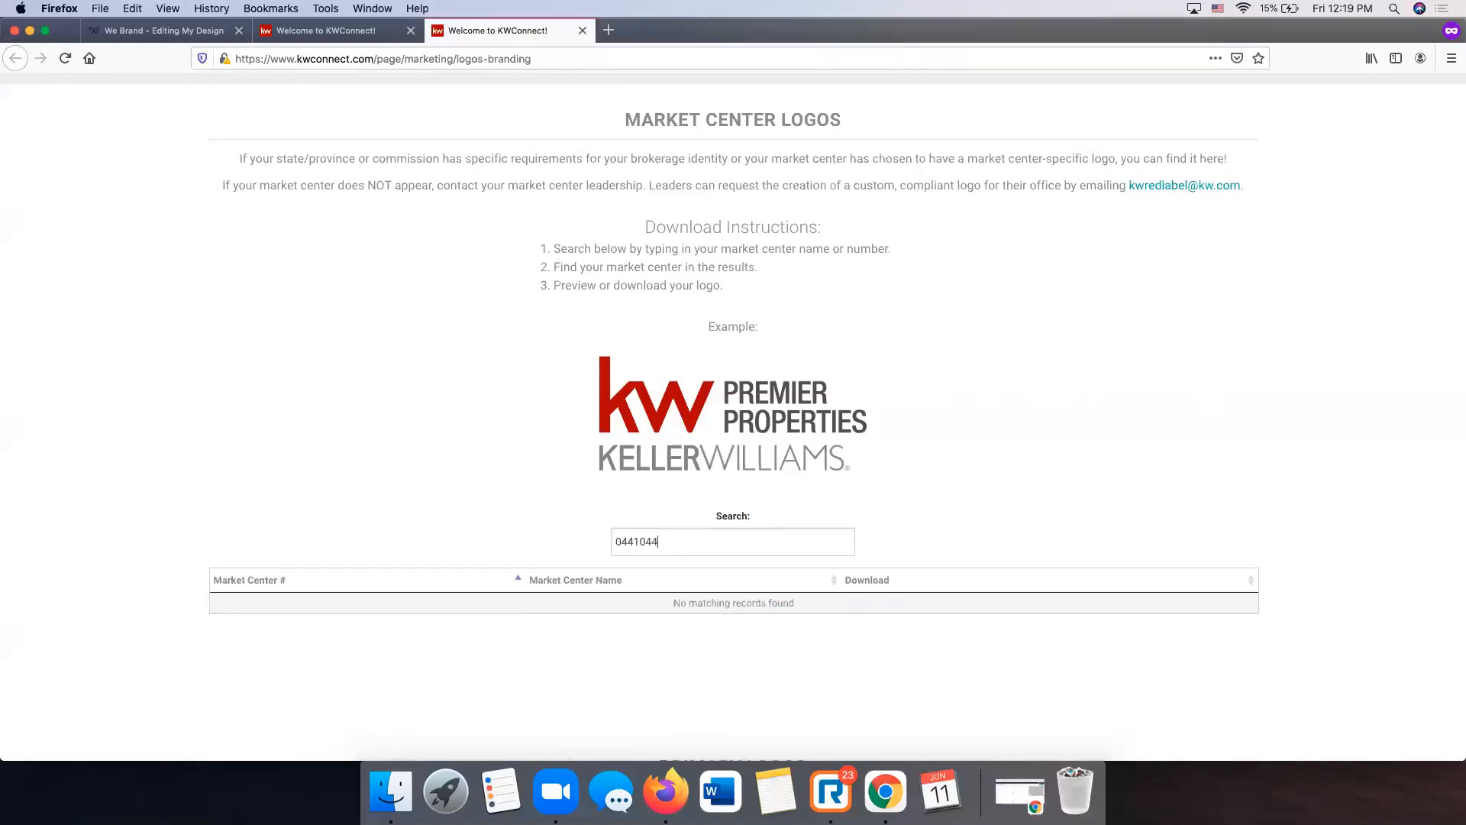
key(BackSpace)
key(BackSpace)
key(BackSpace)
key(BackSpace)
text(1044)
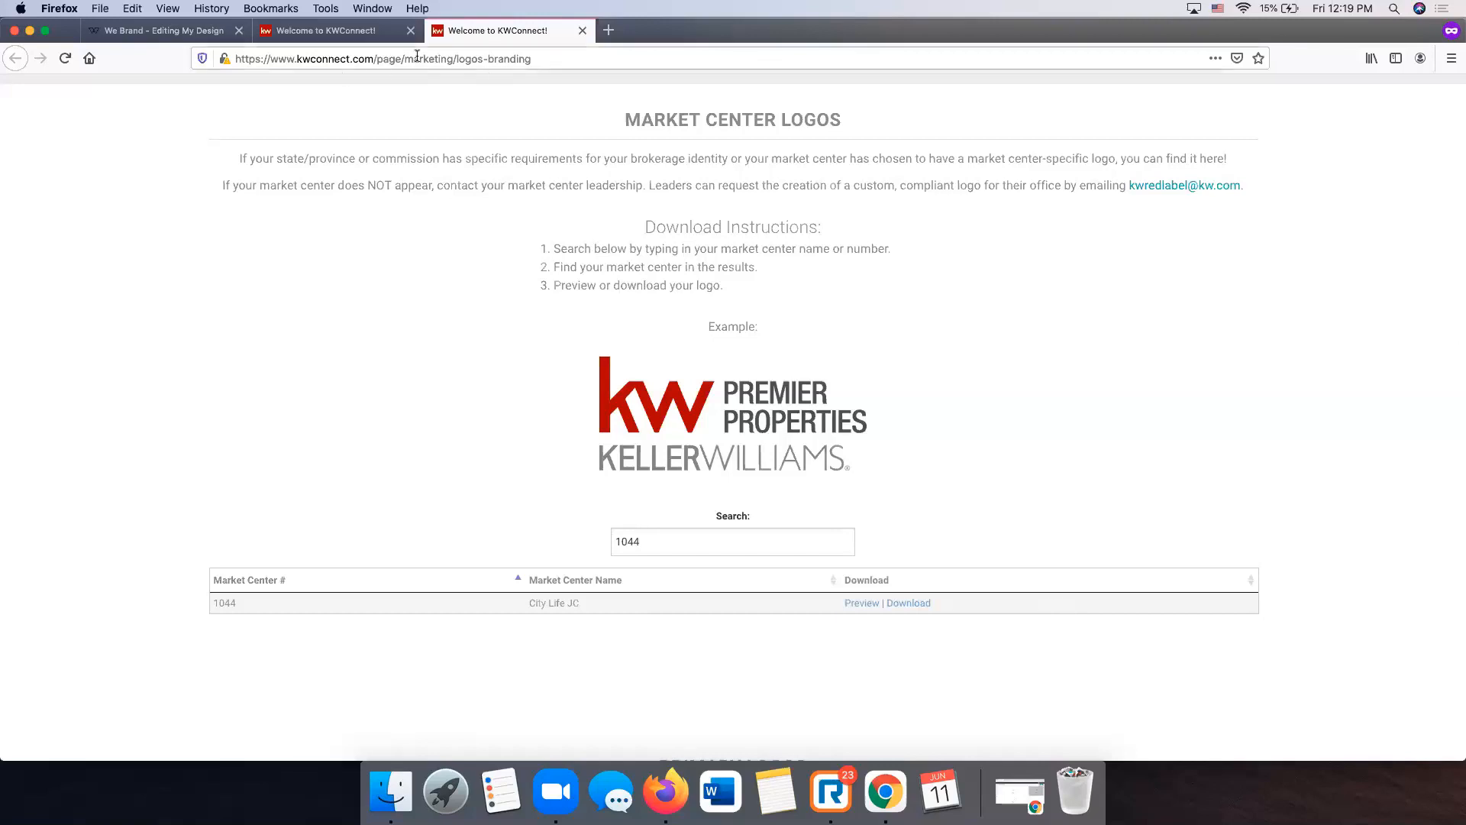
click(583, 31)
click(160, 31)
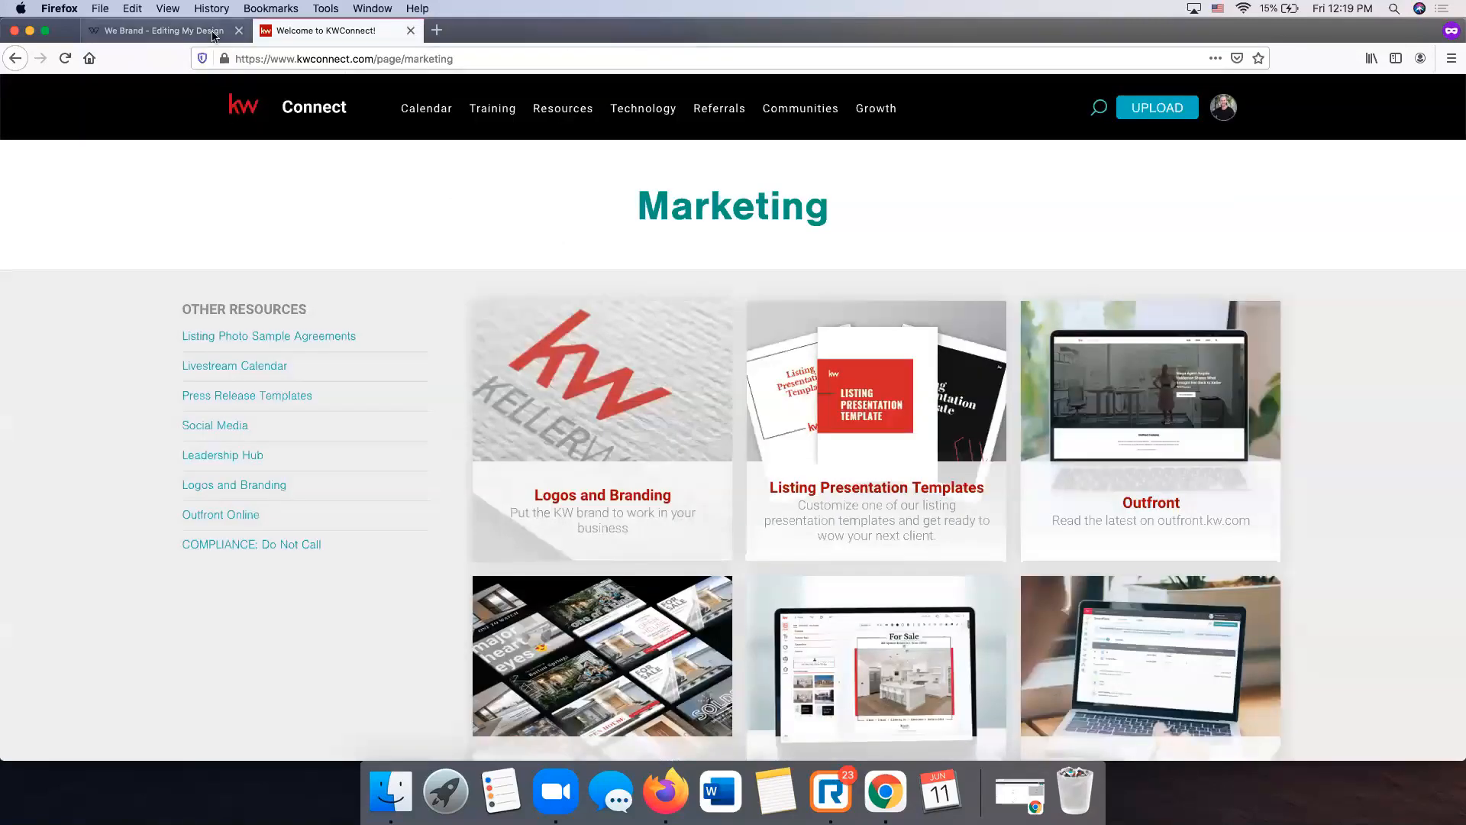
- Close the KW Connect tab, scroll the company KW logos, and open the KWLS listing search
click(411, 30)
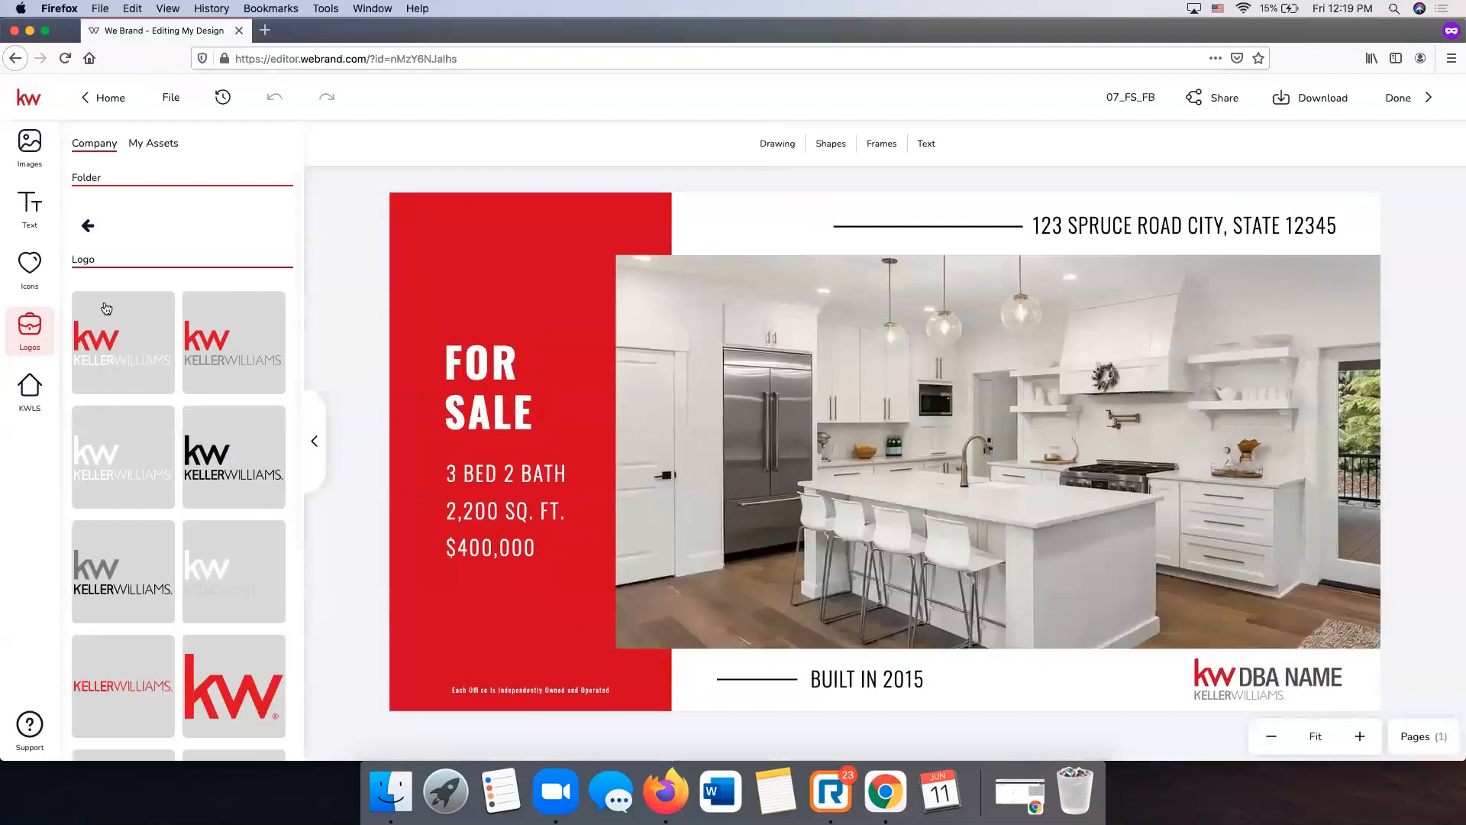
scroll(189, 462, down, 5)
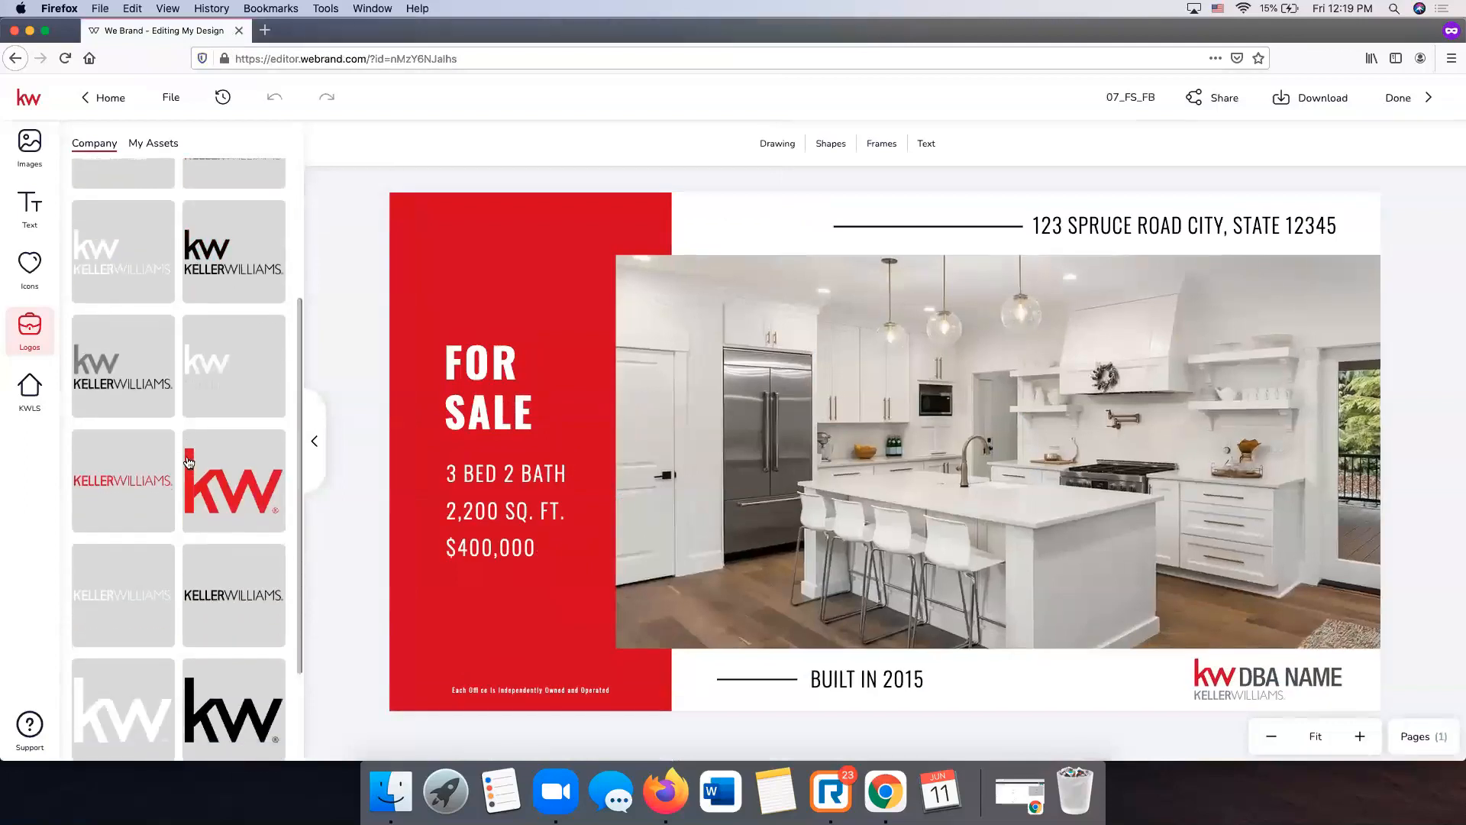
scroll(189, 462, down, 2)
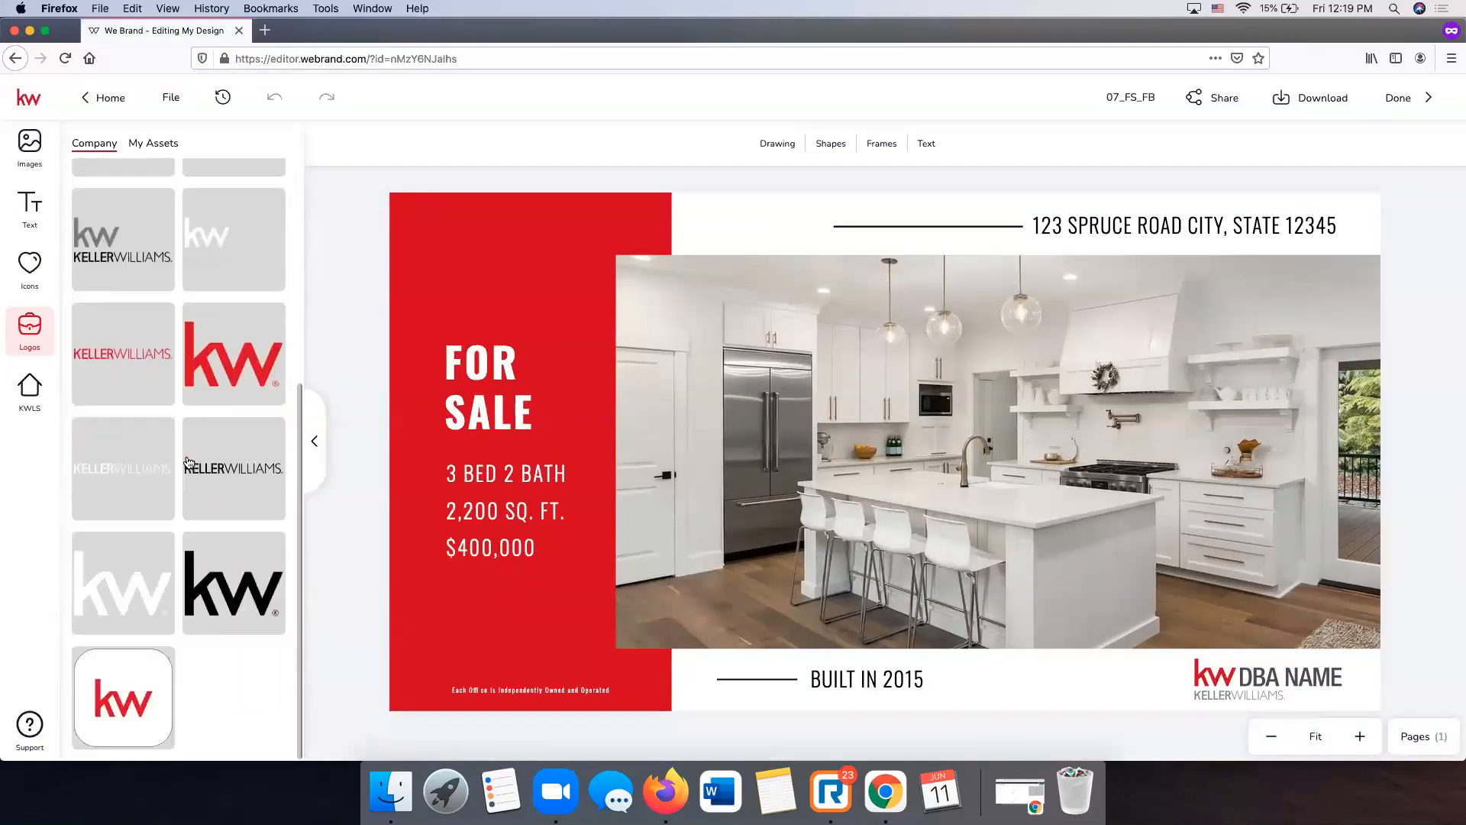
click(25, 396)
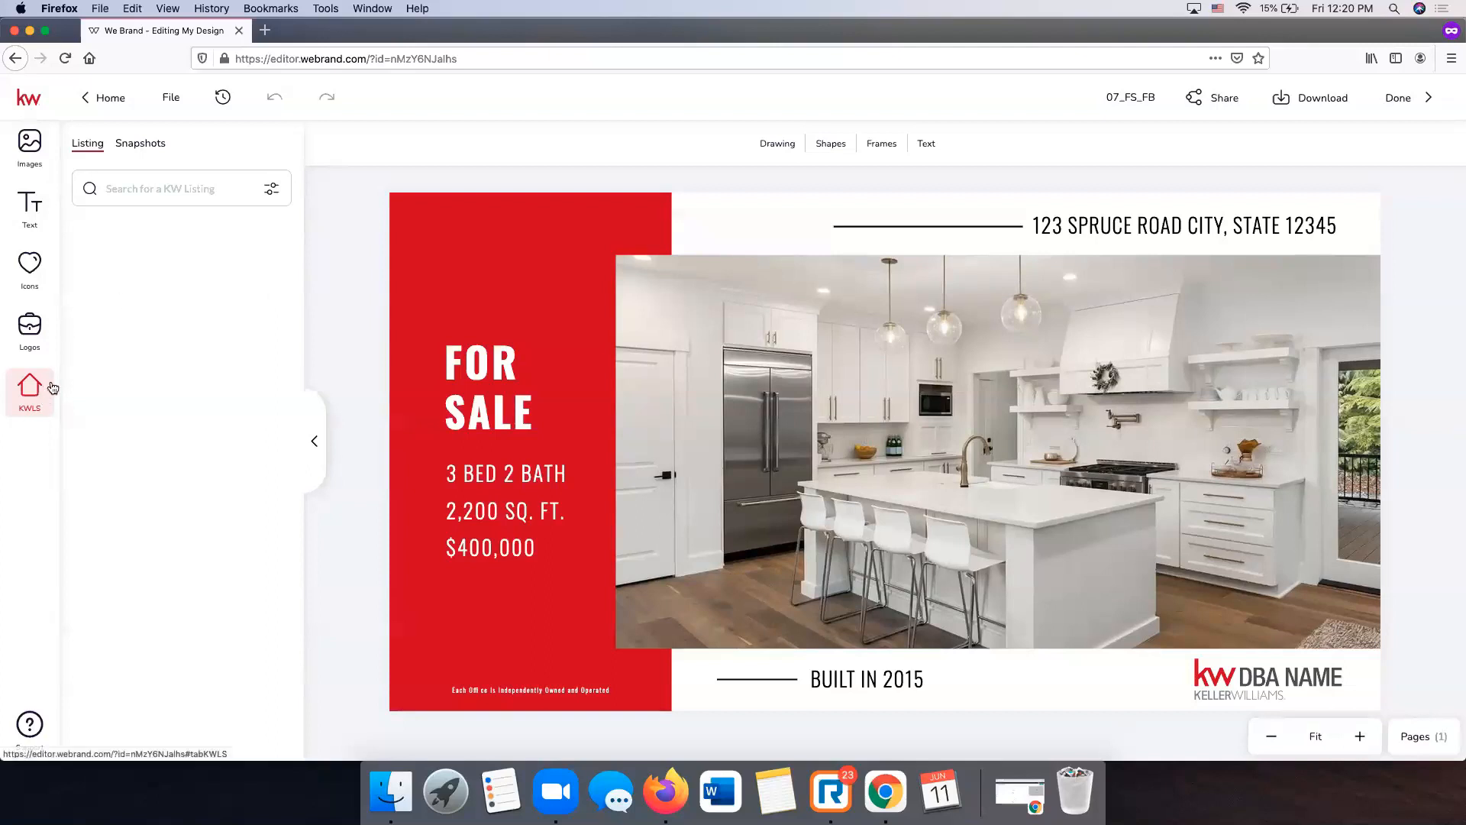
- Search KW listings and select listing 2260802 to load its photos
click(139, 190)
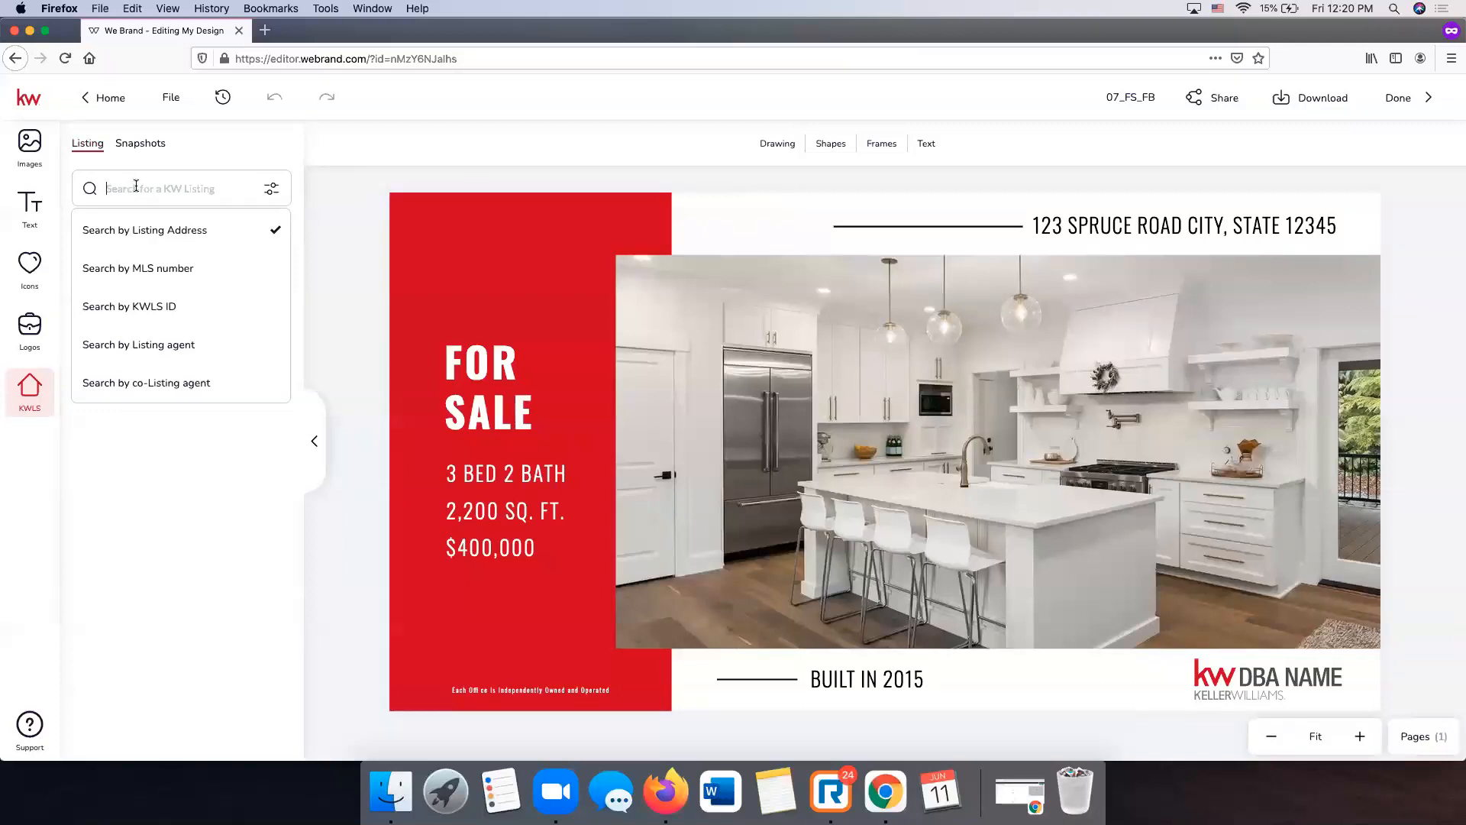
key(Return)
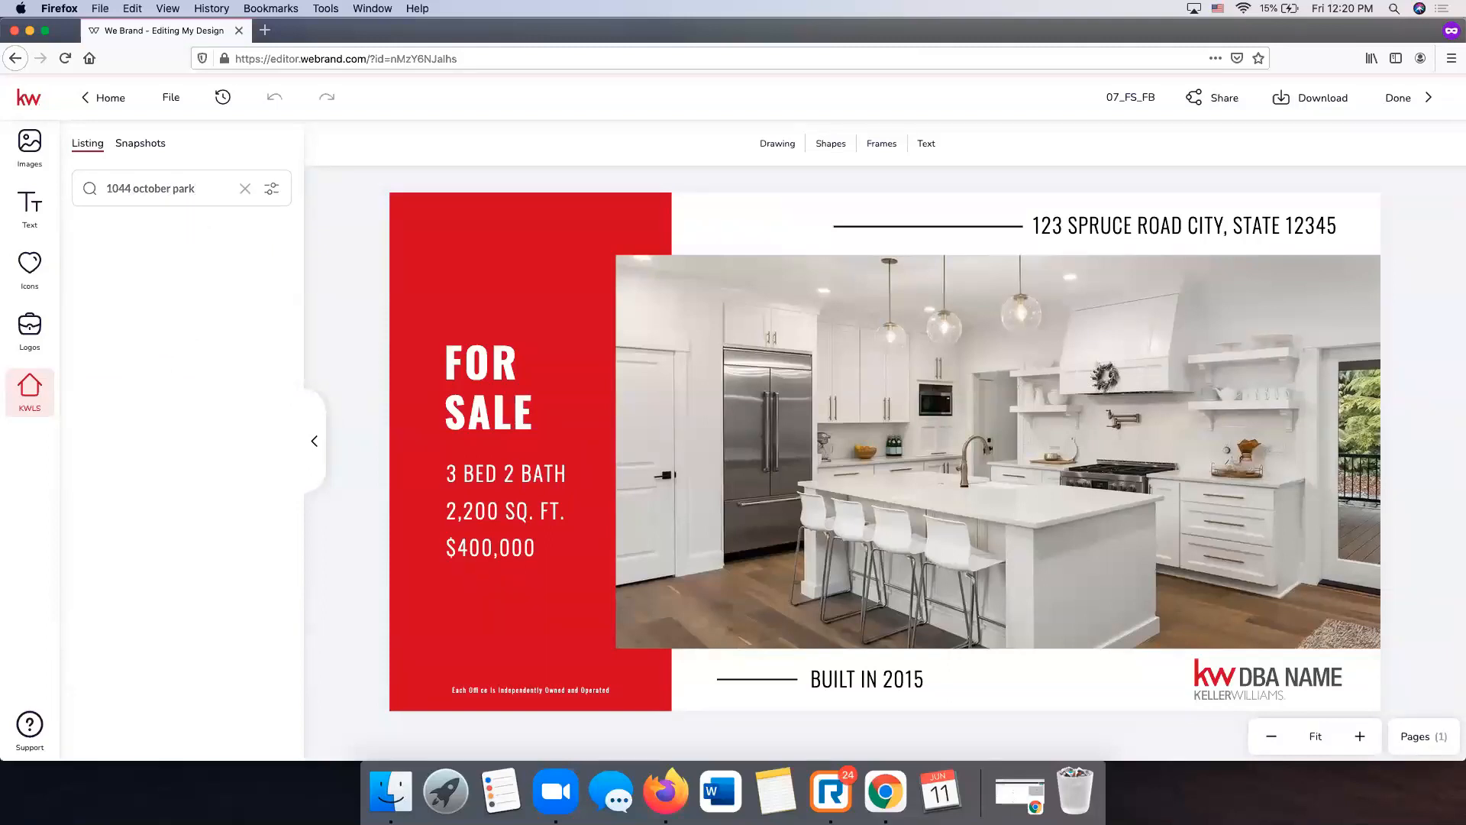
scroll(224, 287, down, 5)
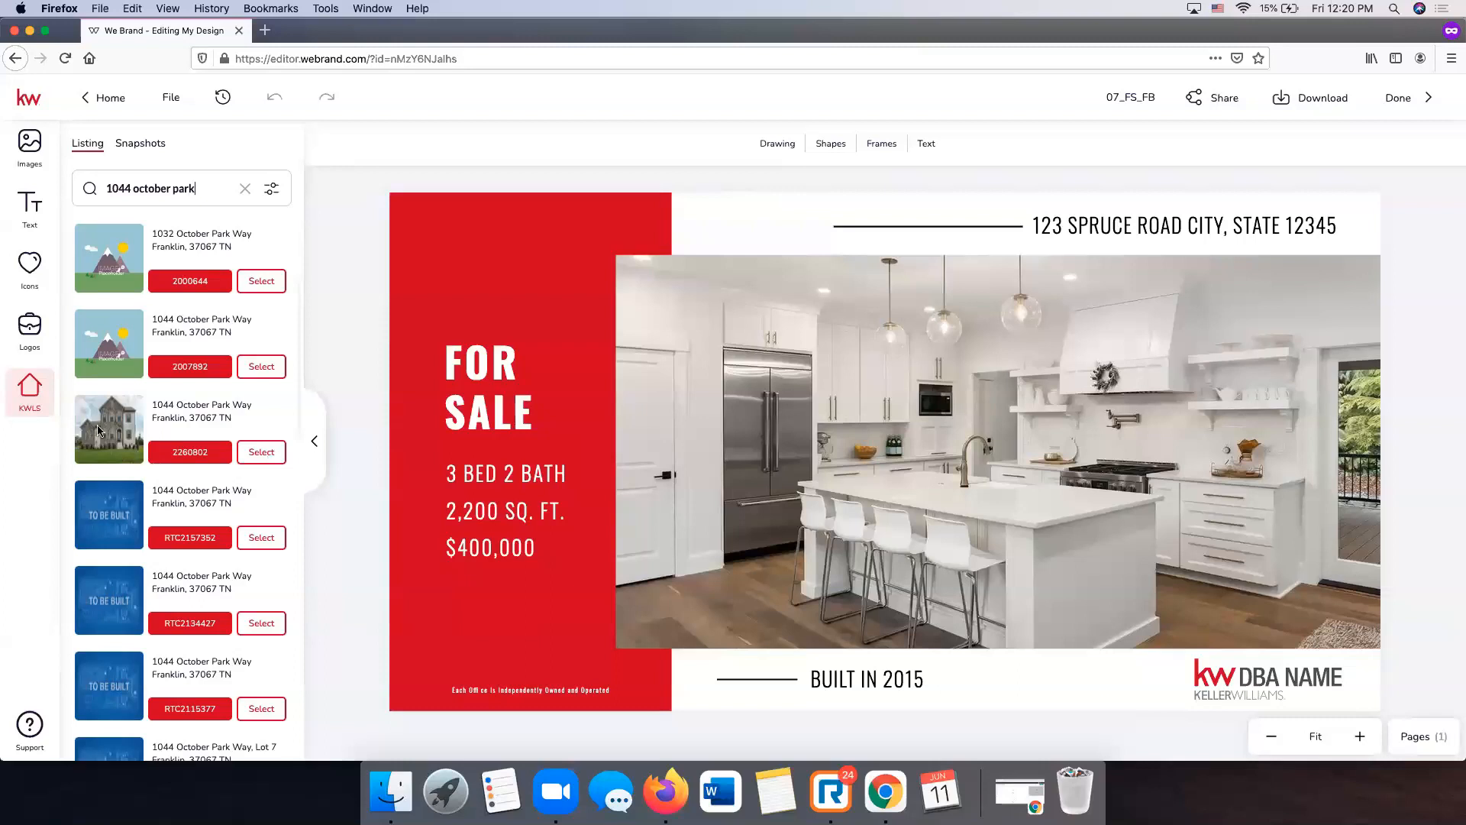
click(271, 459)
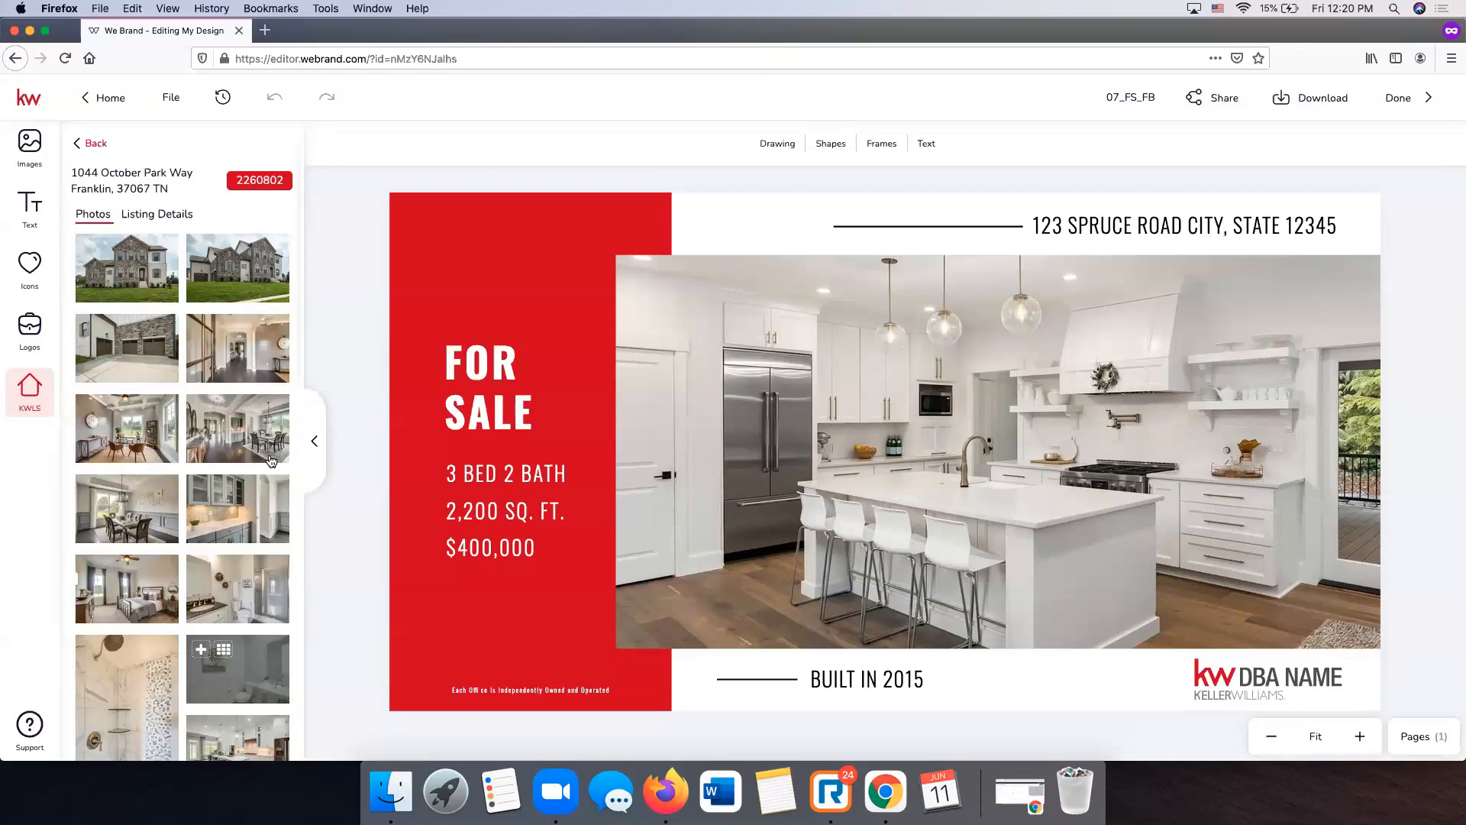
- Replace the kitchen photo with the stone house exterior photo, removing the extra copy added by mistake
click(934, 413)
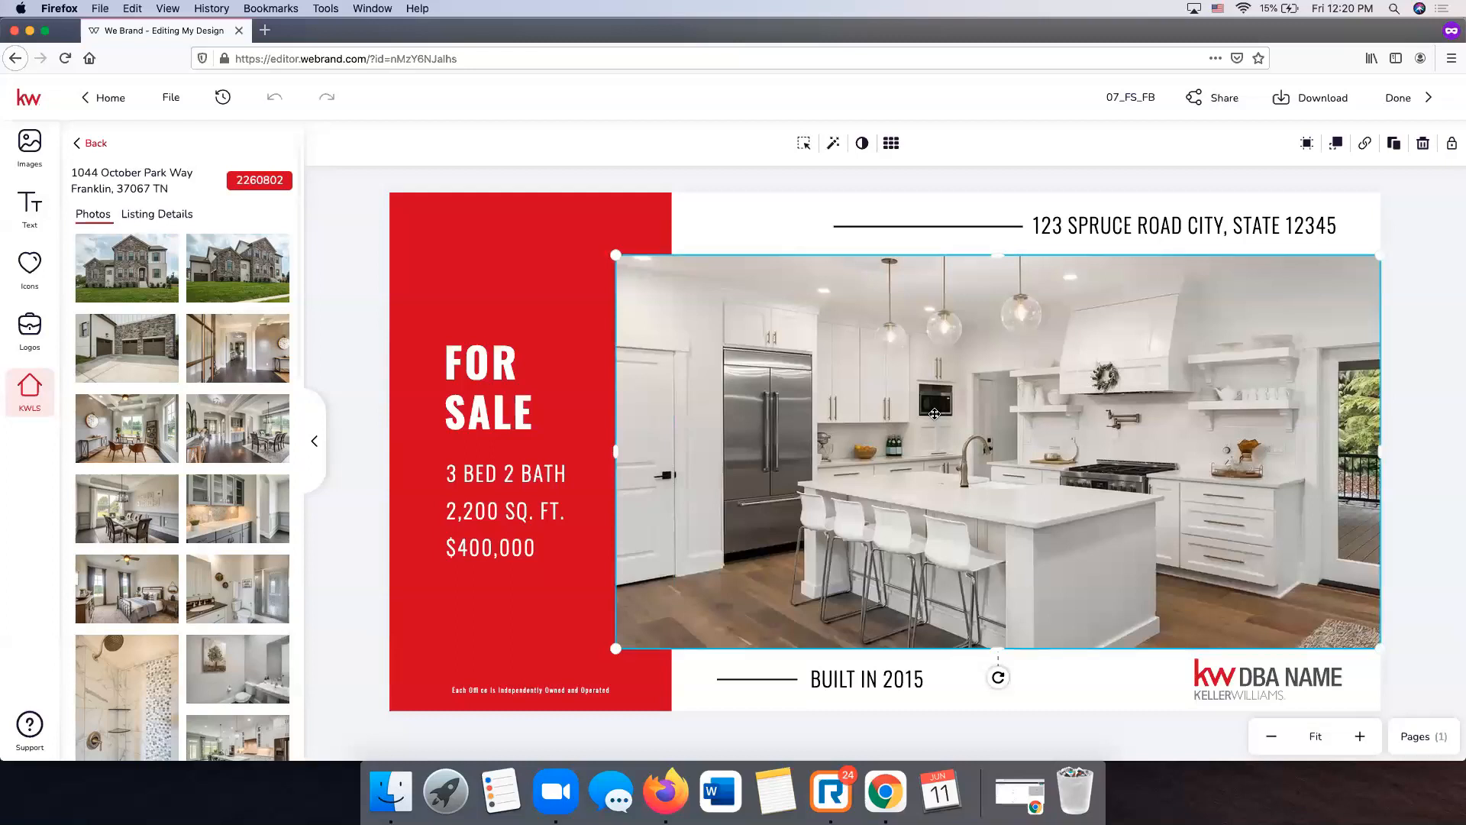
mouse_move(152, 272)
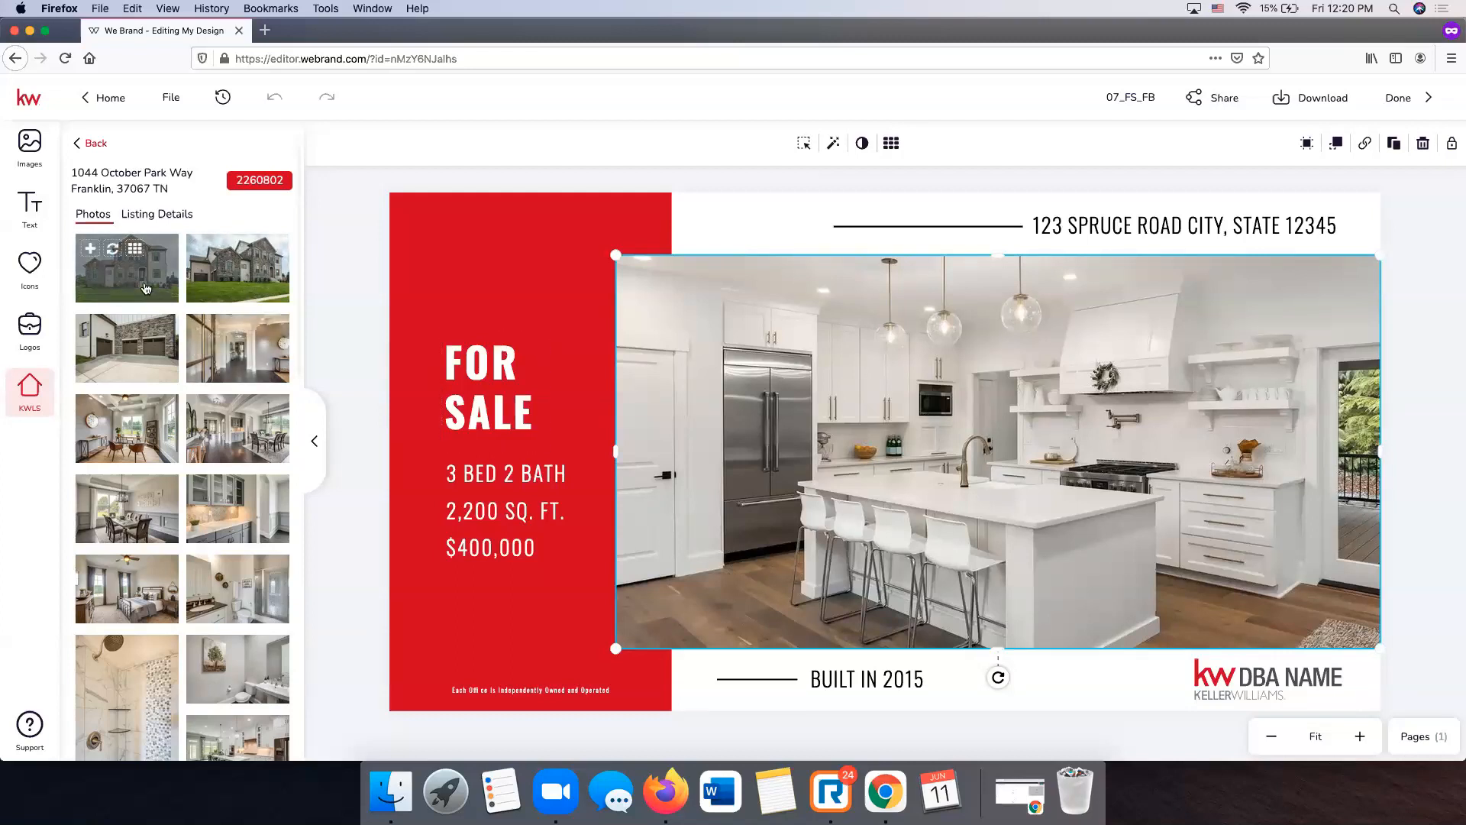
click(90, 252)
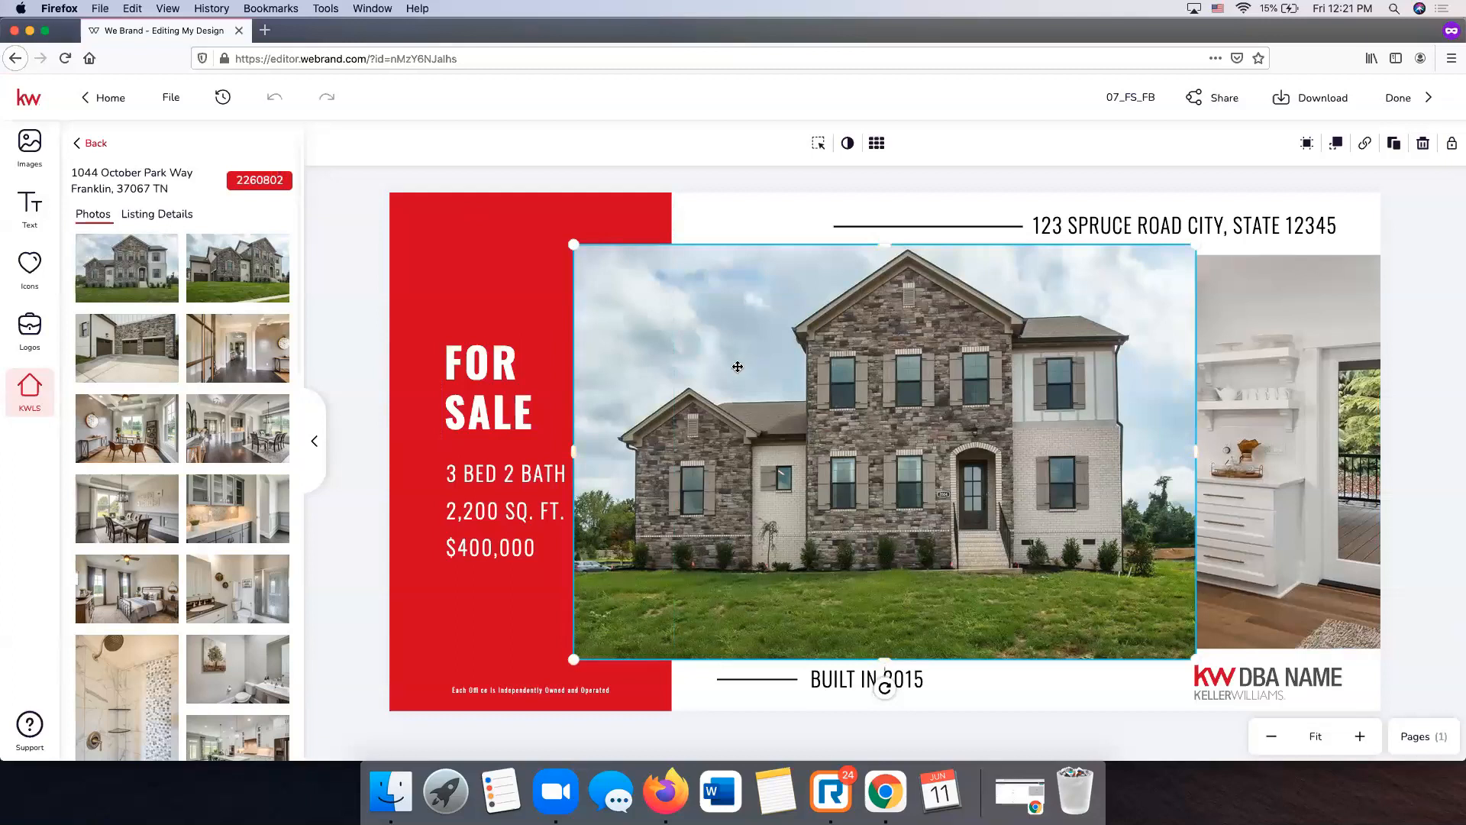
key(Delete)
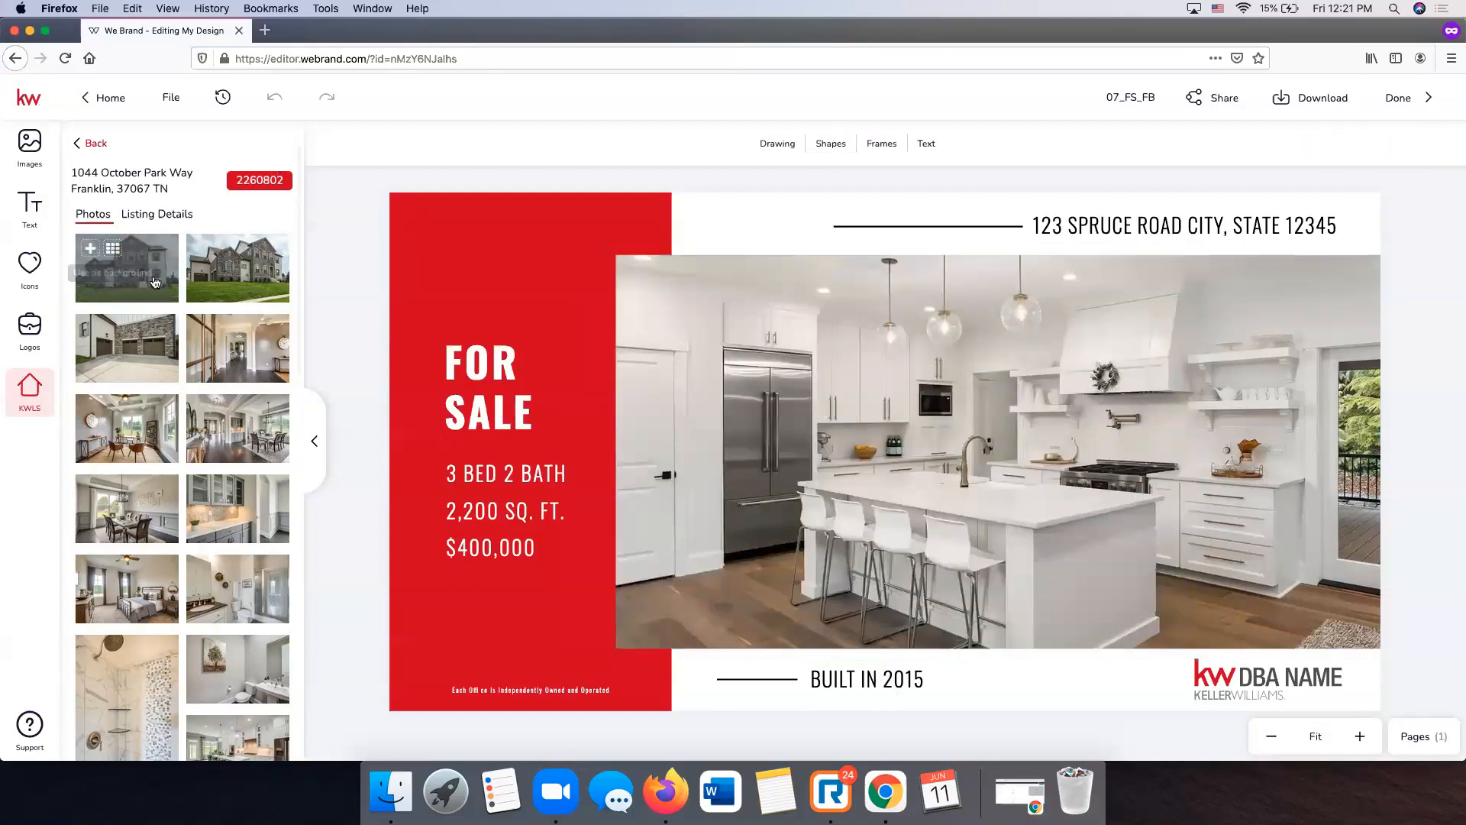
click(721, 406)
mouse_move(112, 252)
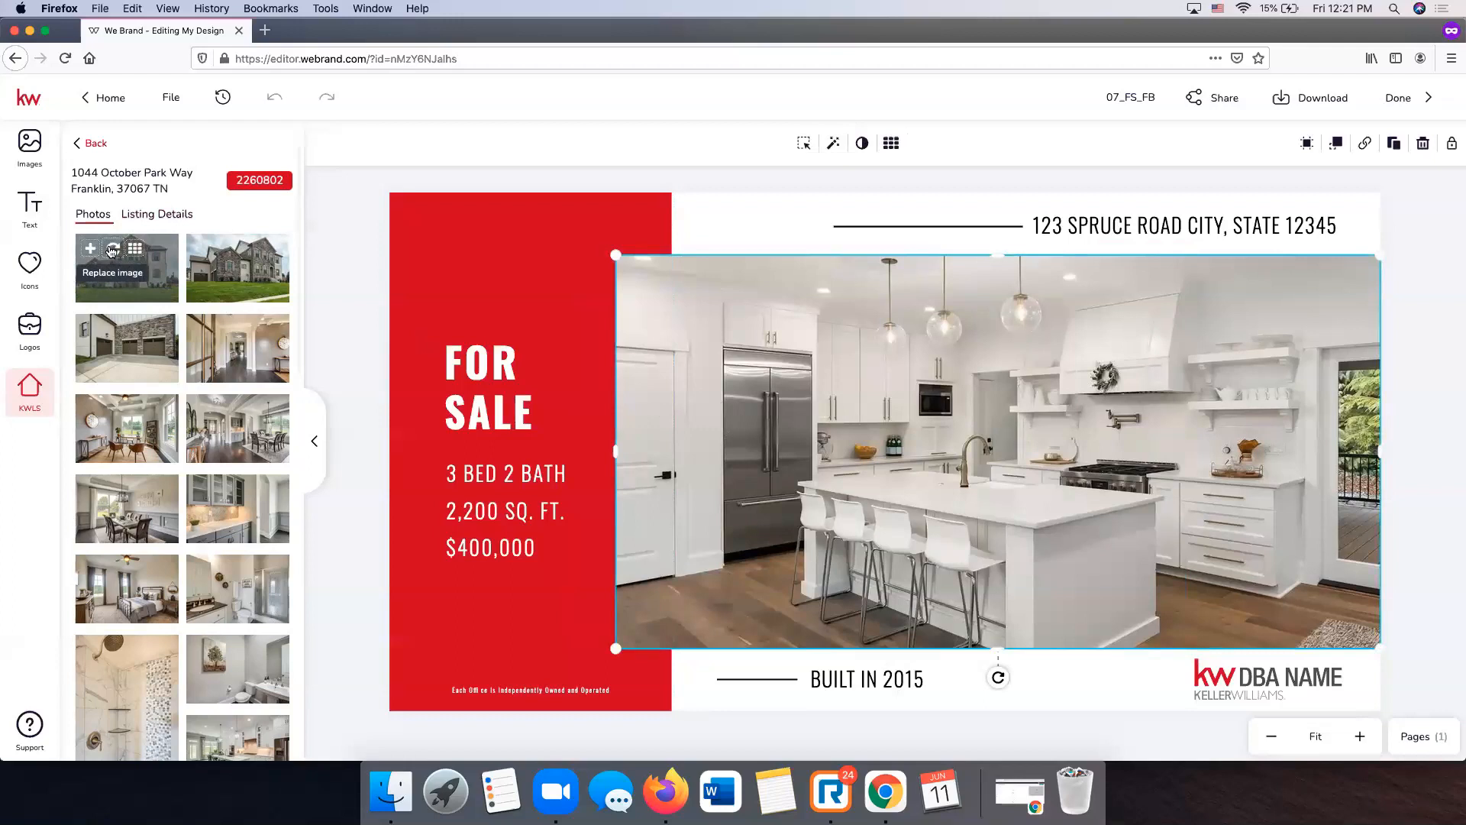
click(112, 252)
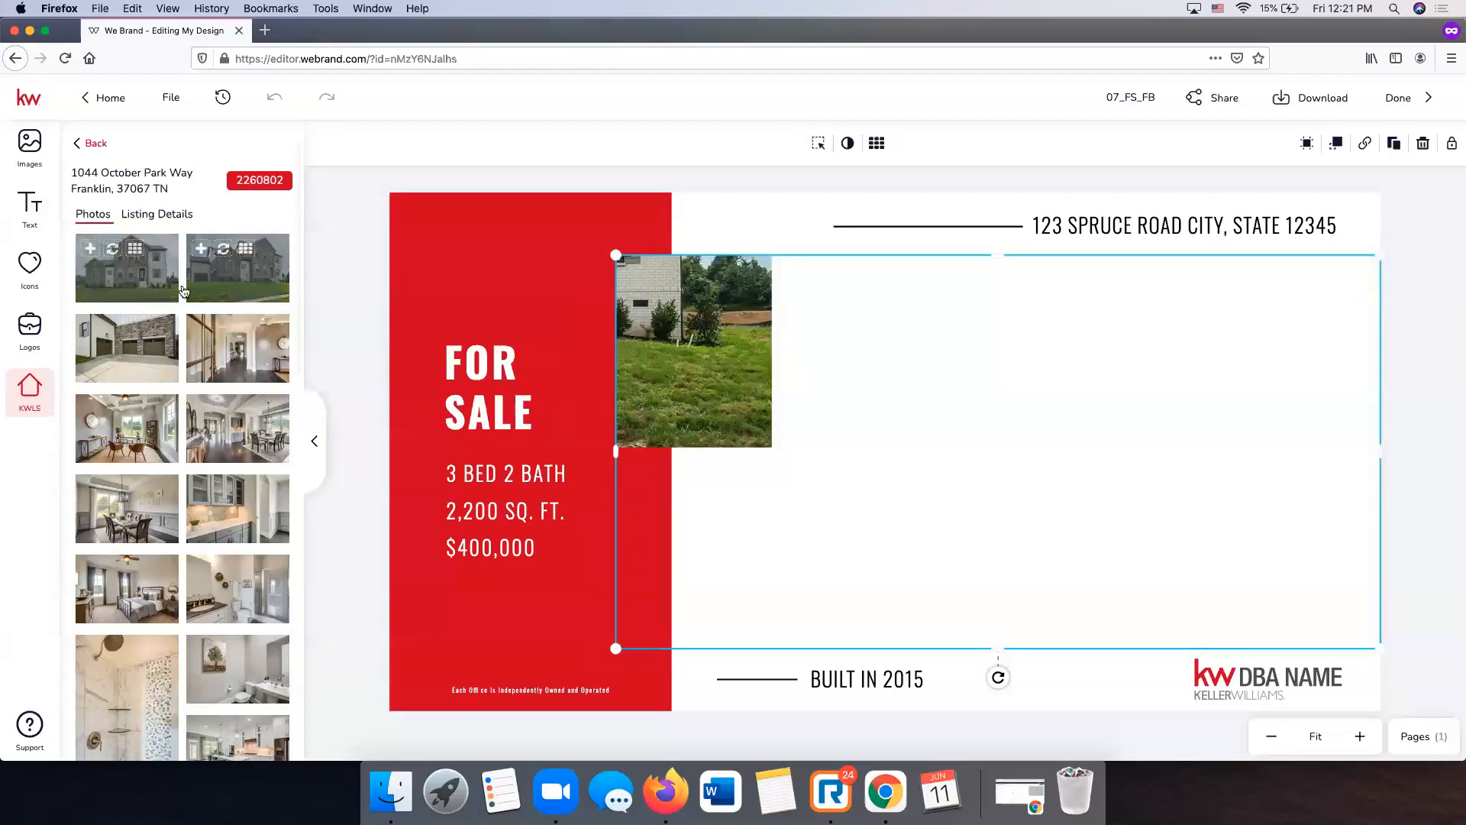
drag(134, 286, 1007, 452)
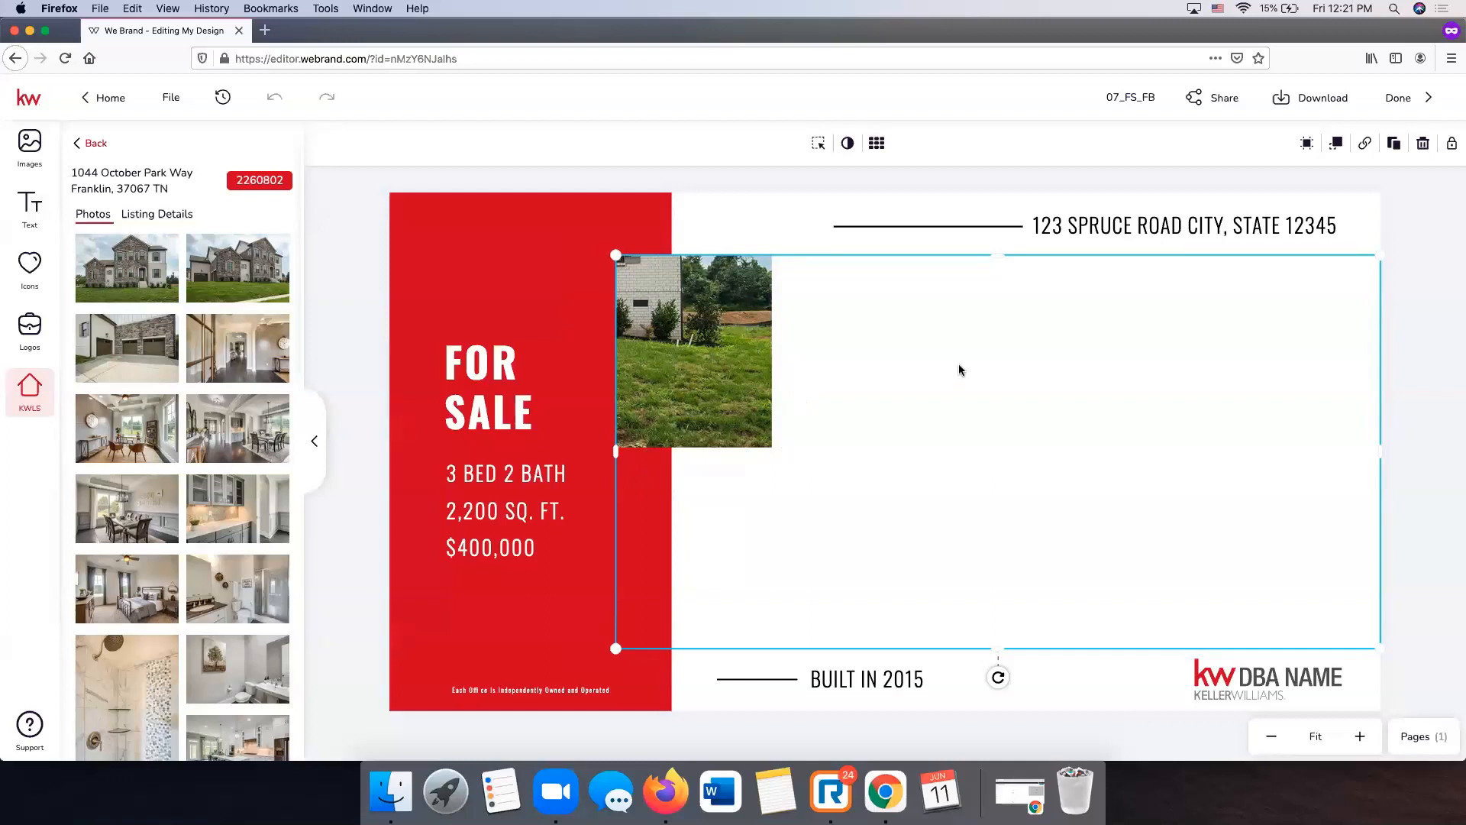
- Reposition the house photo lower inside its frame so the whole stone house shows
click(823, 156)
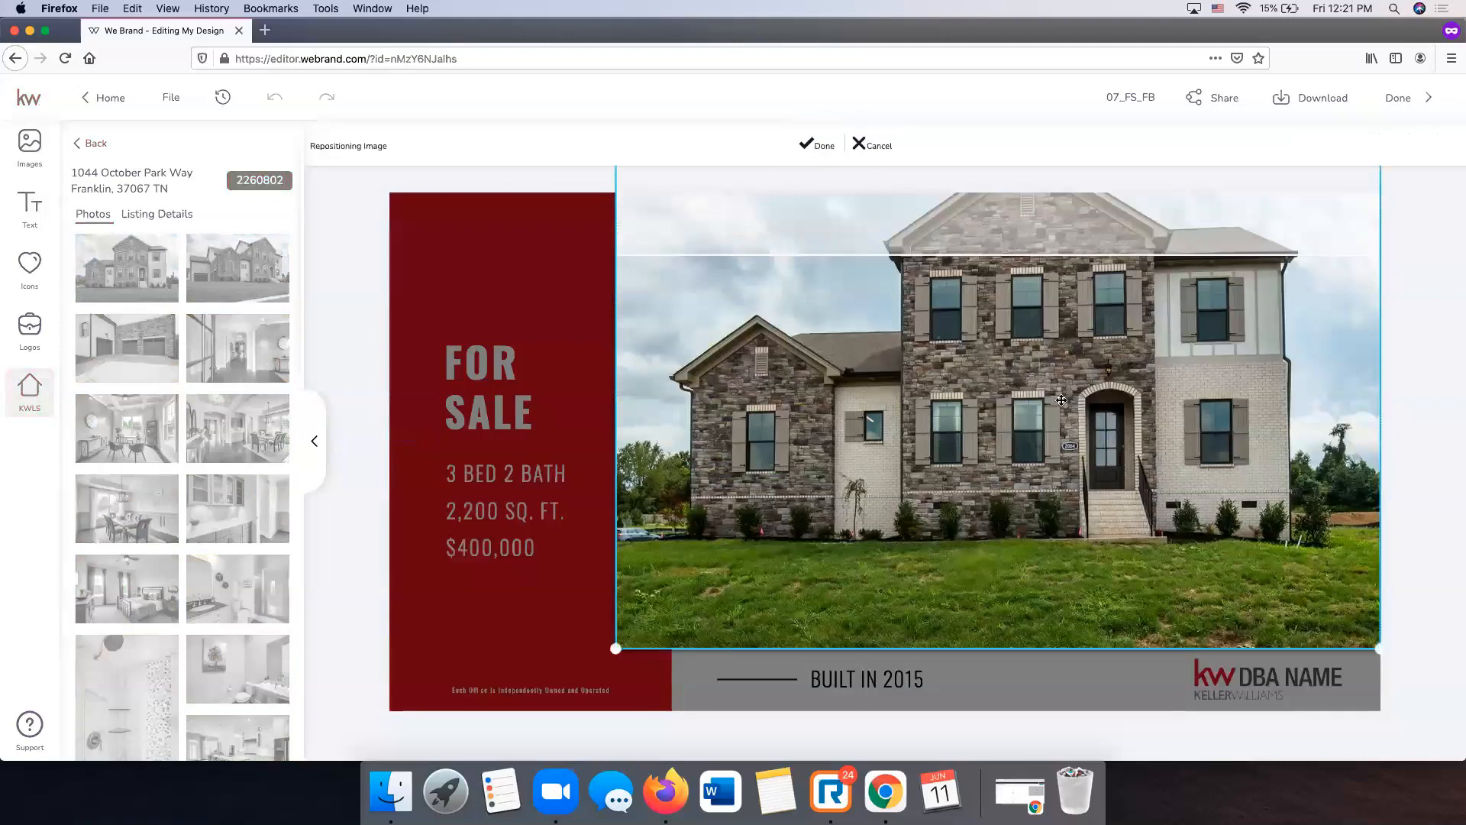
drag(1019, 373, 1017, 482)
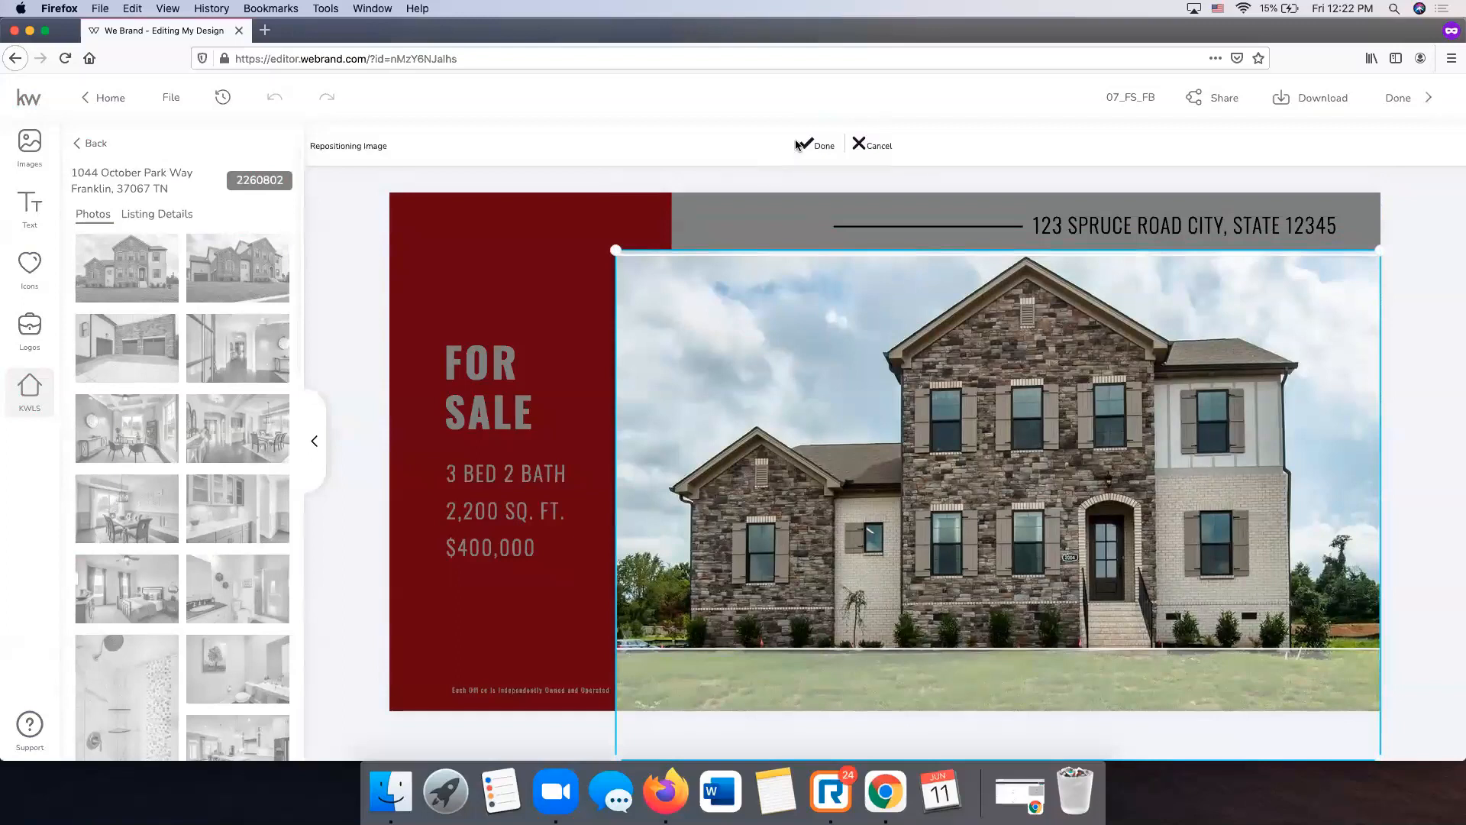
click(821, 145)
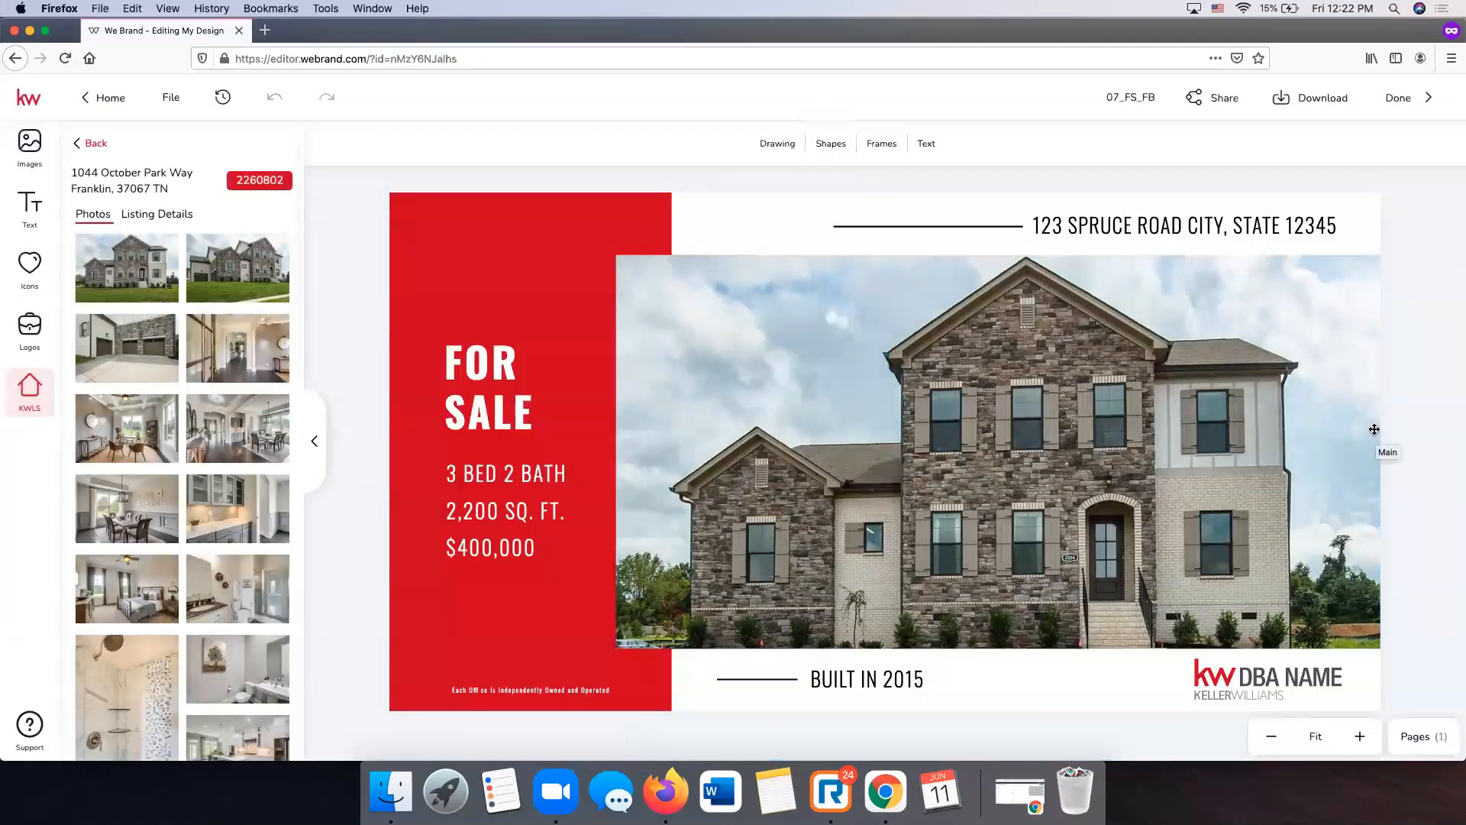
scroll(193, 398, down, 7)
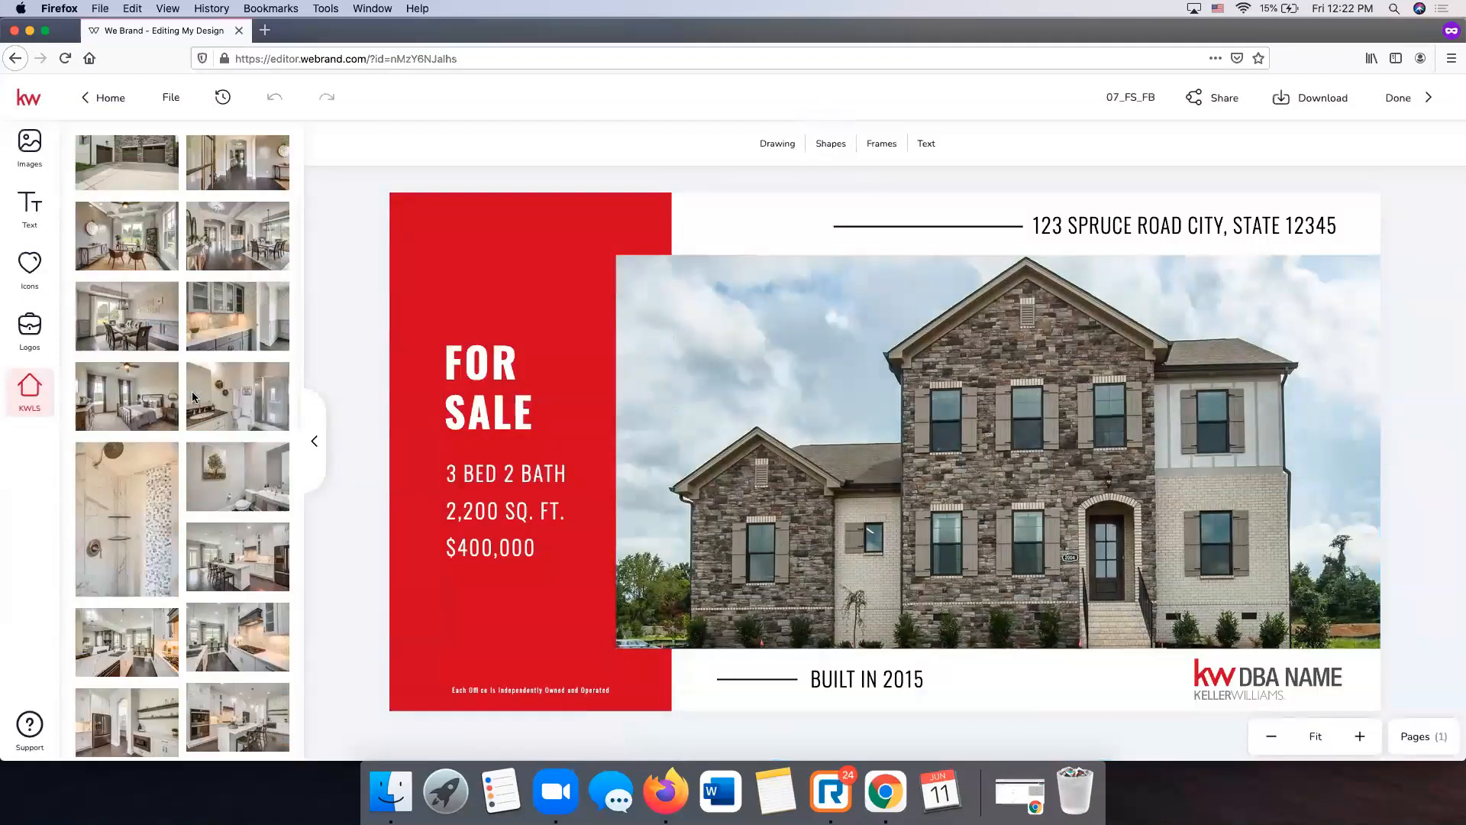
scroll(193, 397, down, 10)
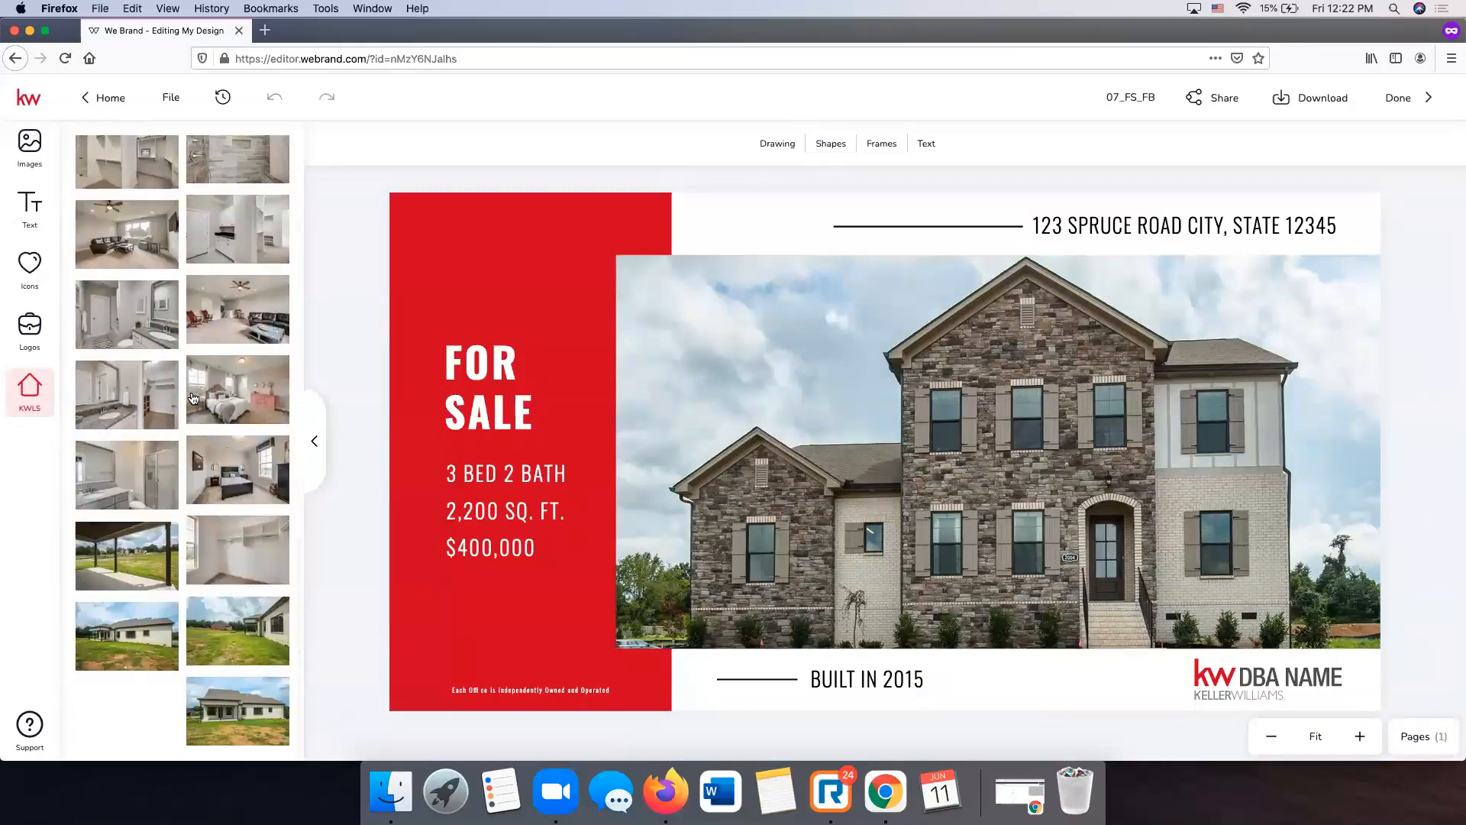
scroll(193, 398, up, 15)
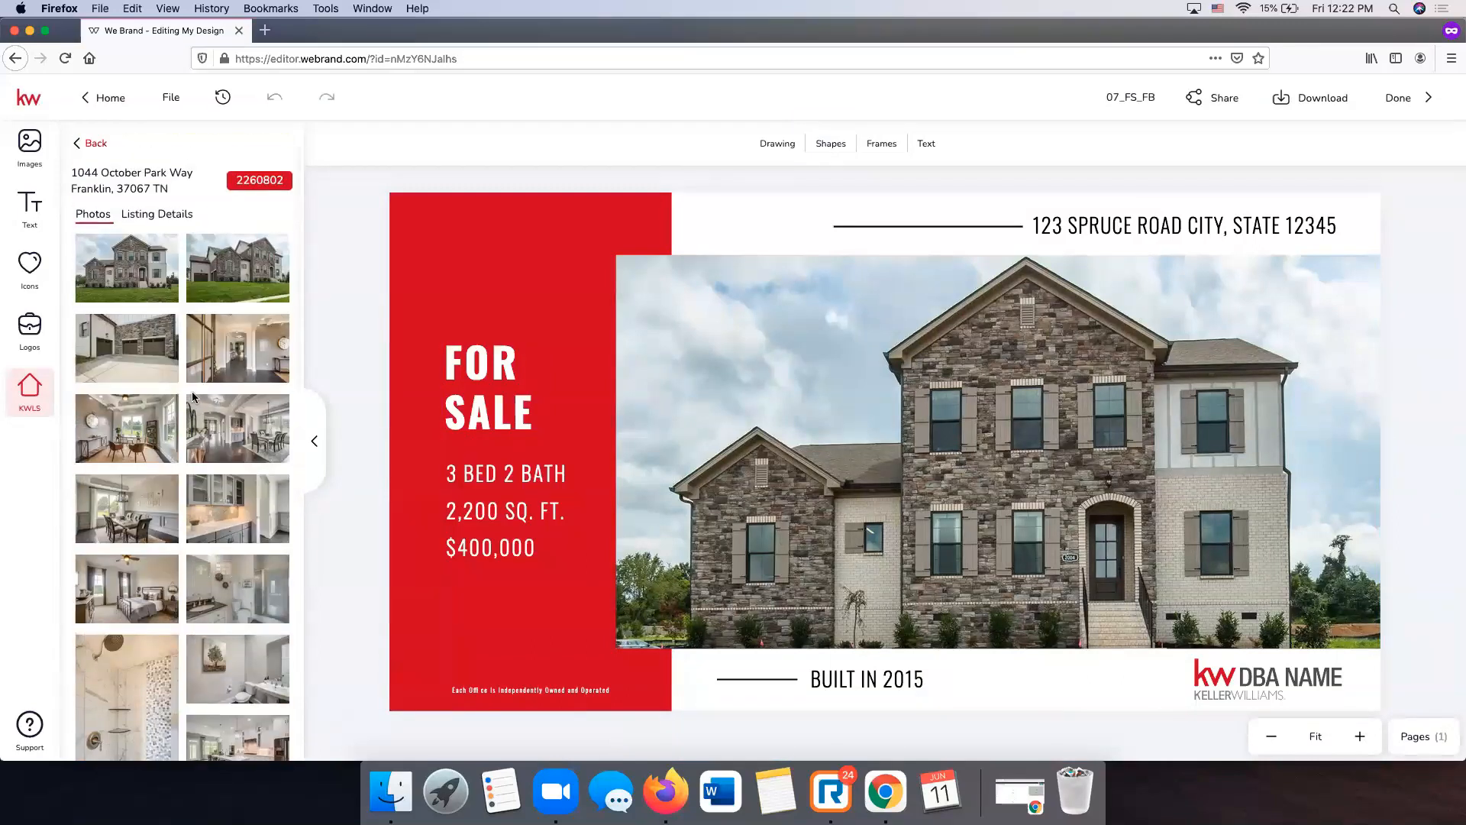
scroll(191, 391, down, 8)
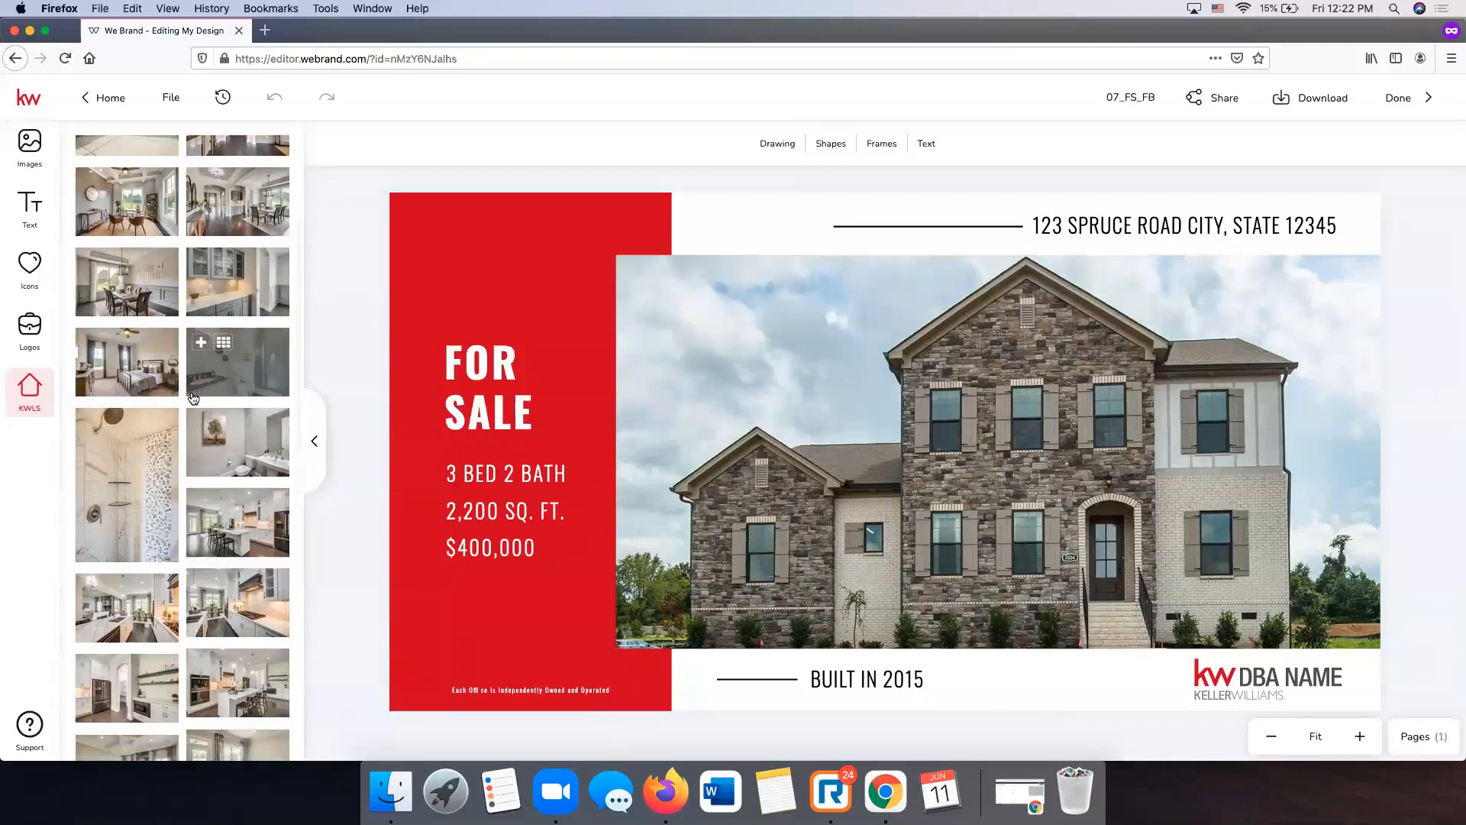
- Drop the living-room photo with the stone fireplace into the frame and reposition it to fill it
scroll(191, 391, down, 3)
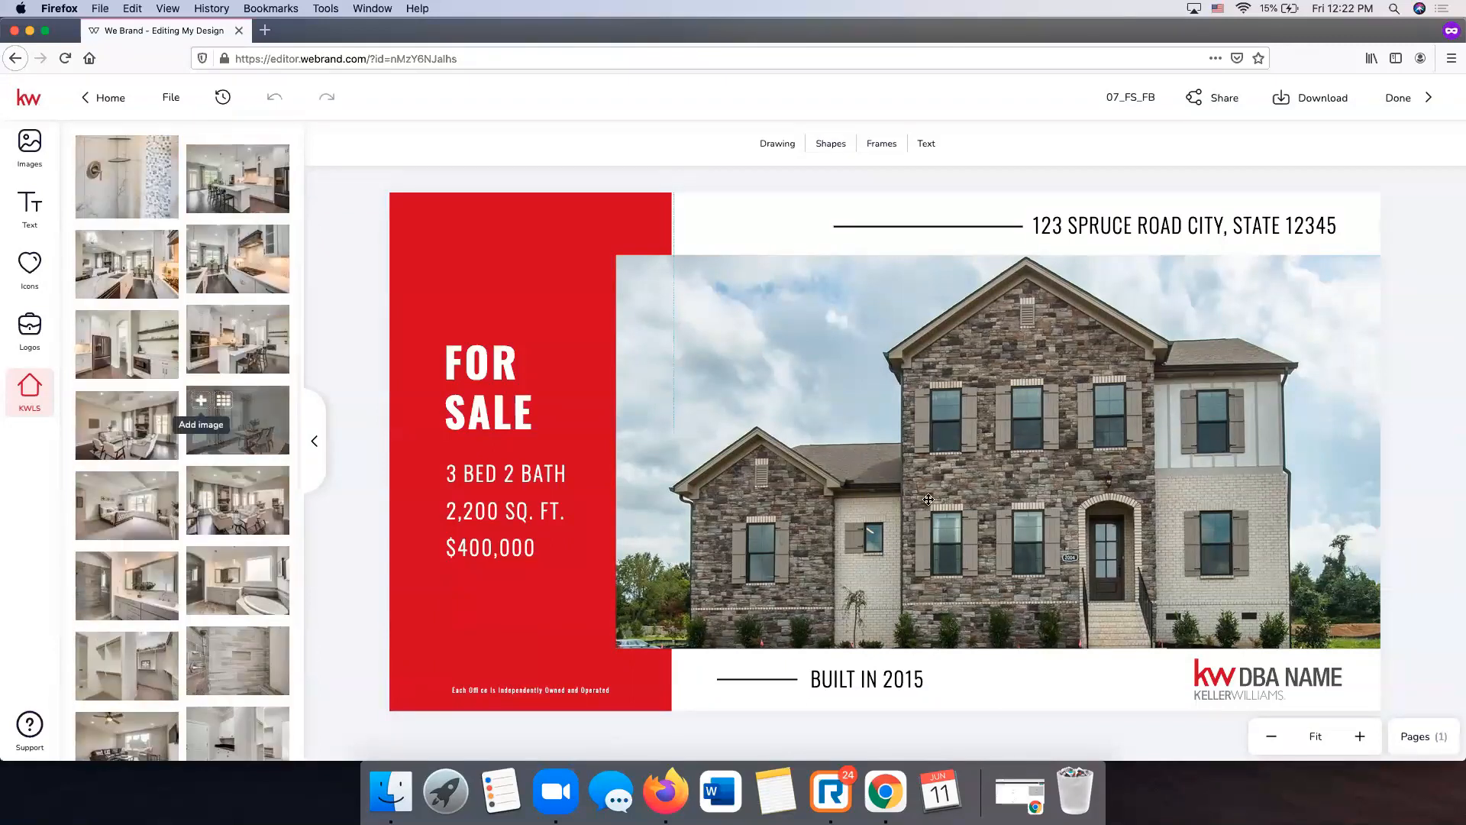
drag(220, 536, 856, 498)
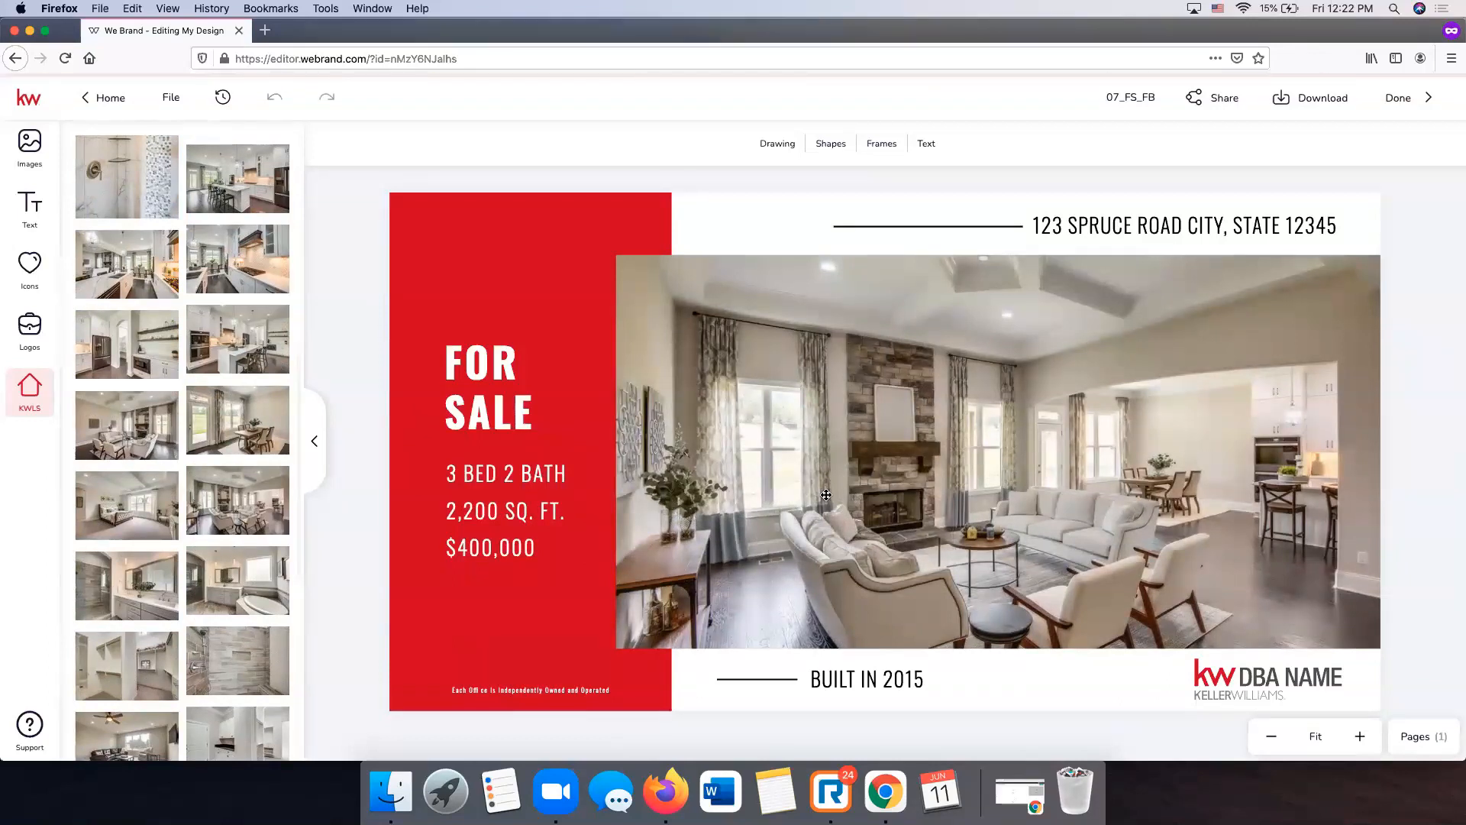
click(749, 431)
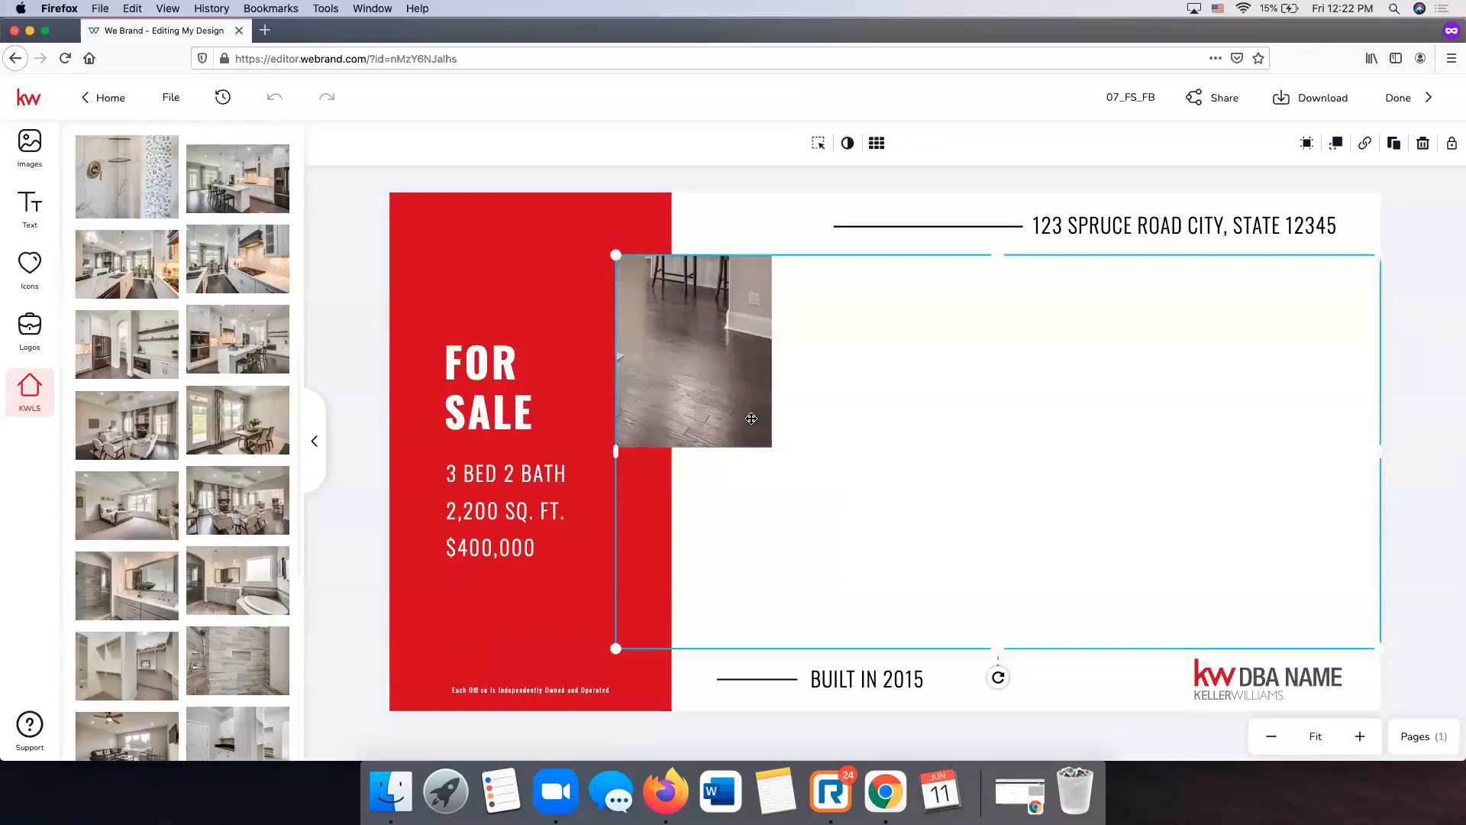
drag(645, 347, 1026, 431)
click(814, 148)
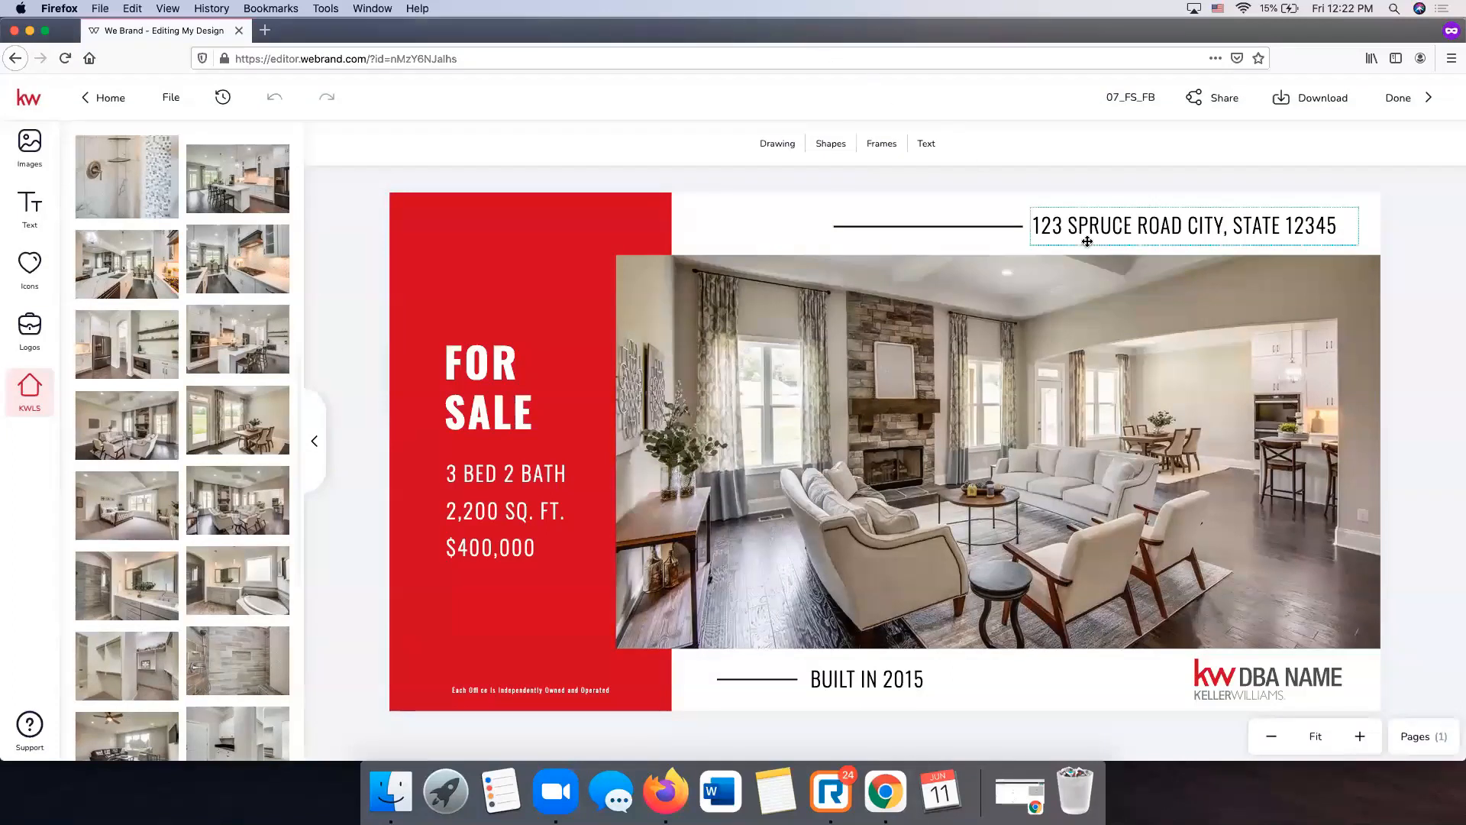
click(1127, 230)
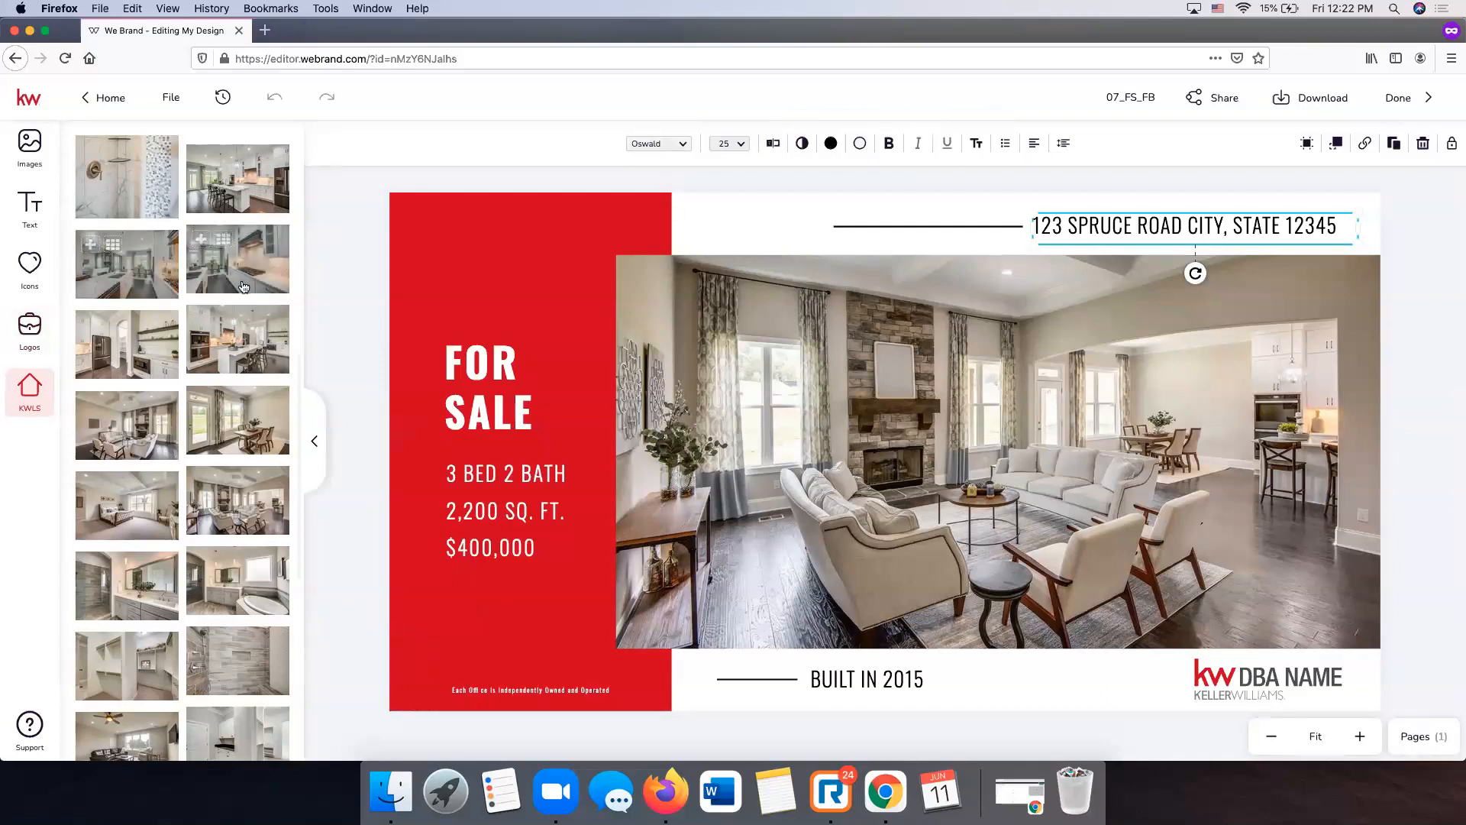
click(126, 264)
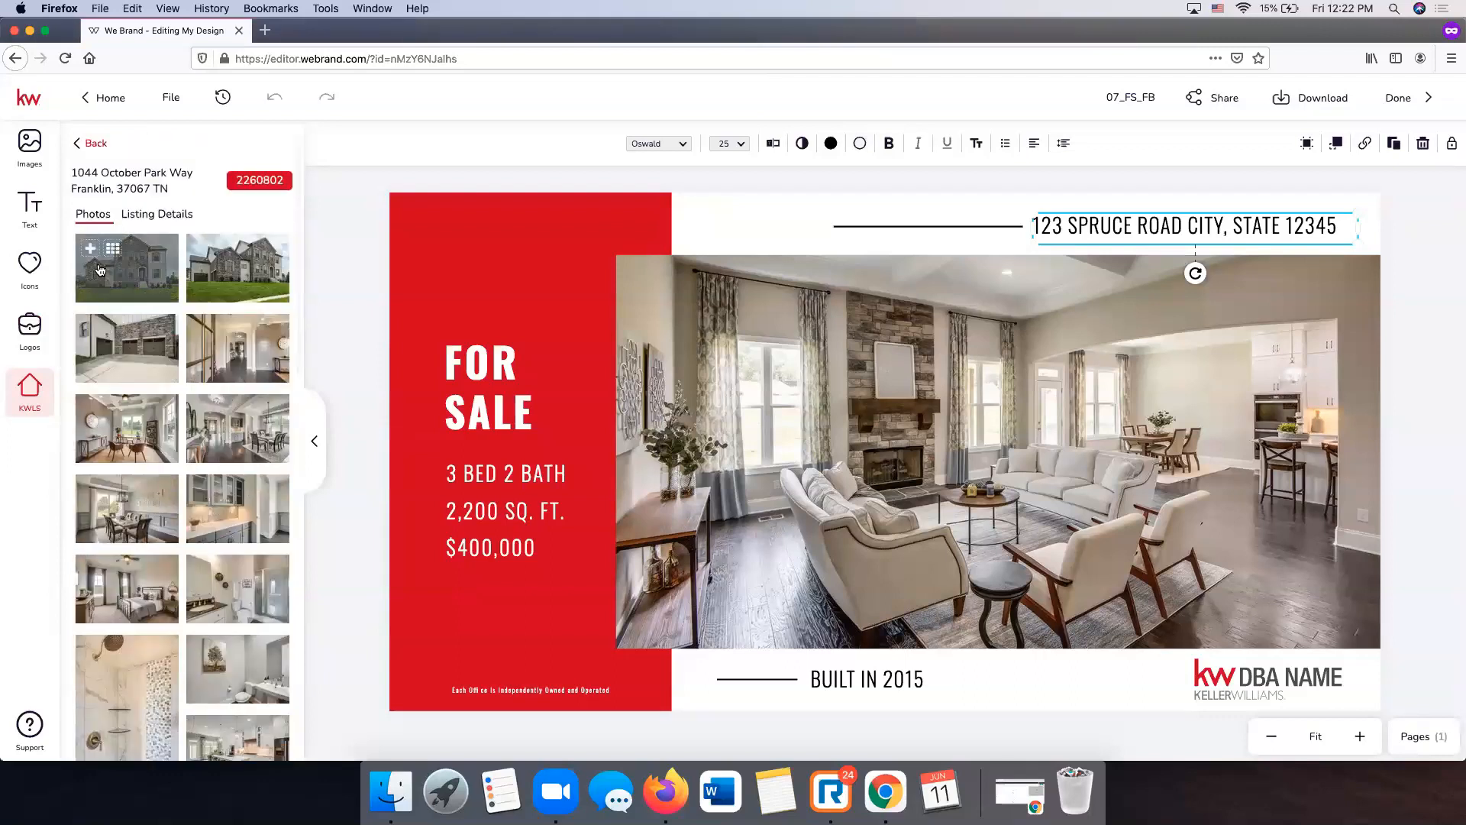
click(175, 217)
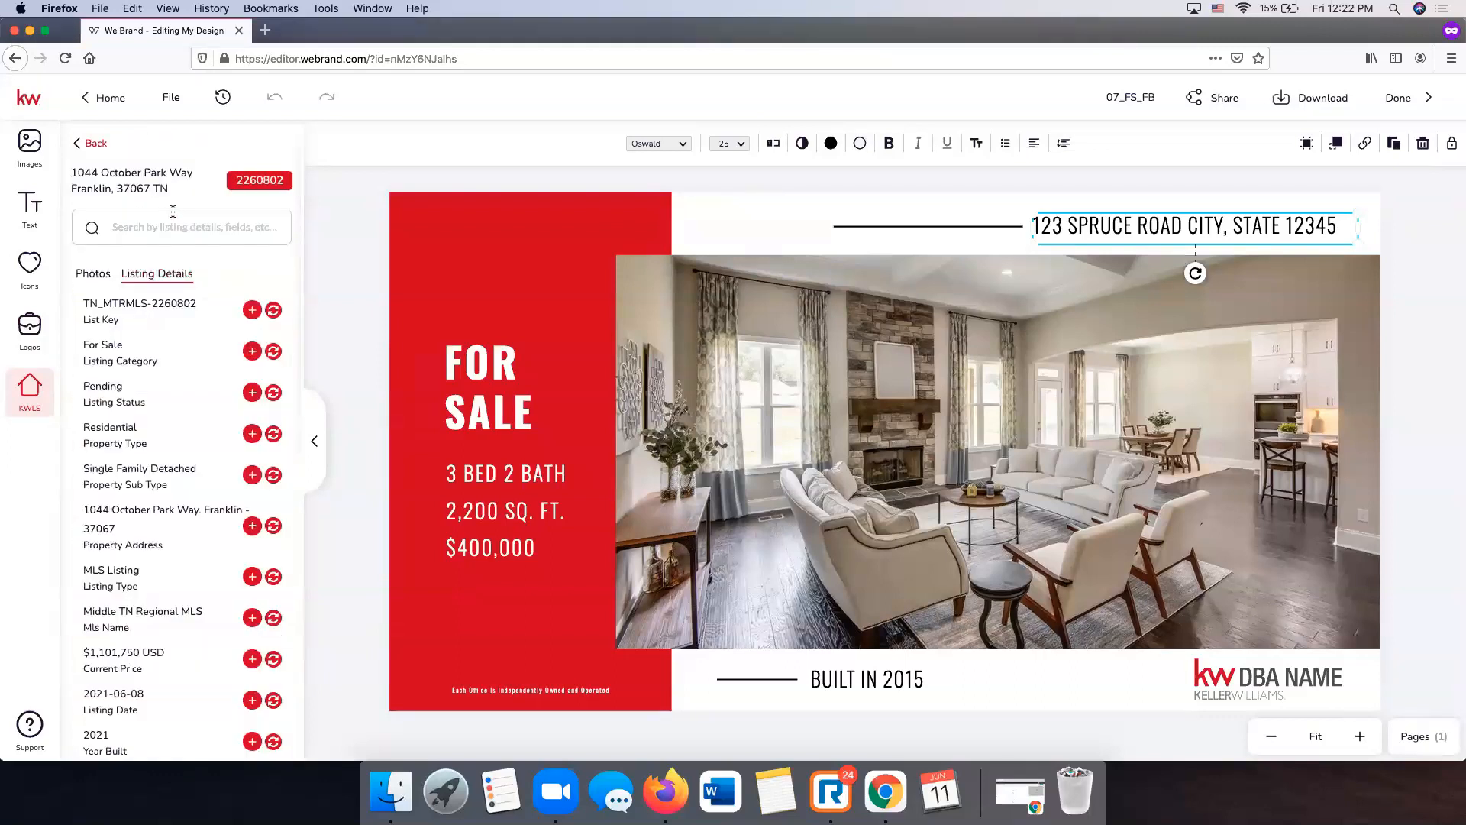
scroll(174, 355, down, 10)
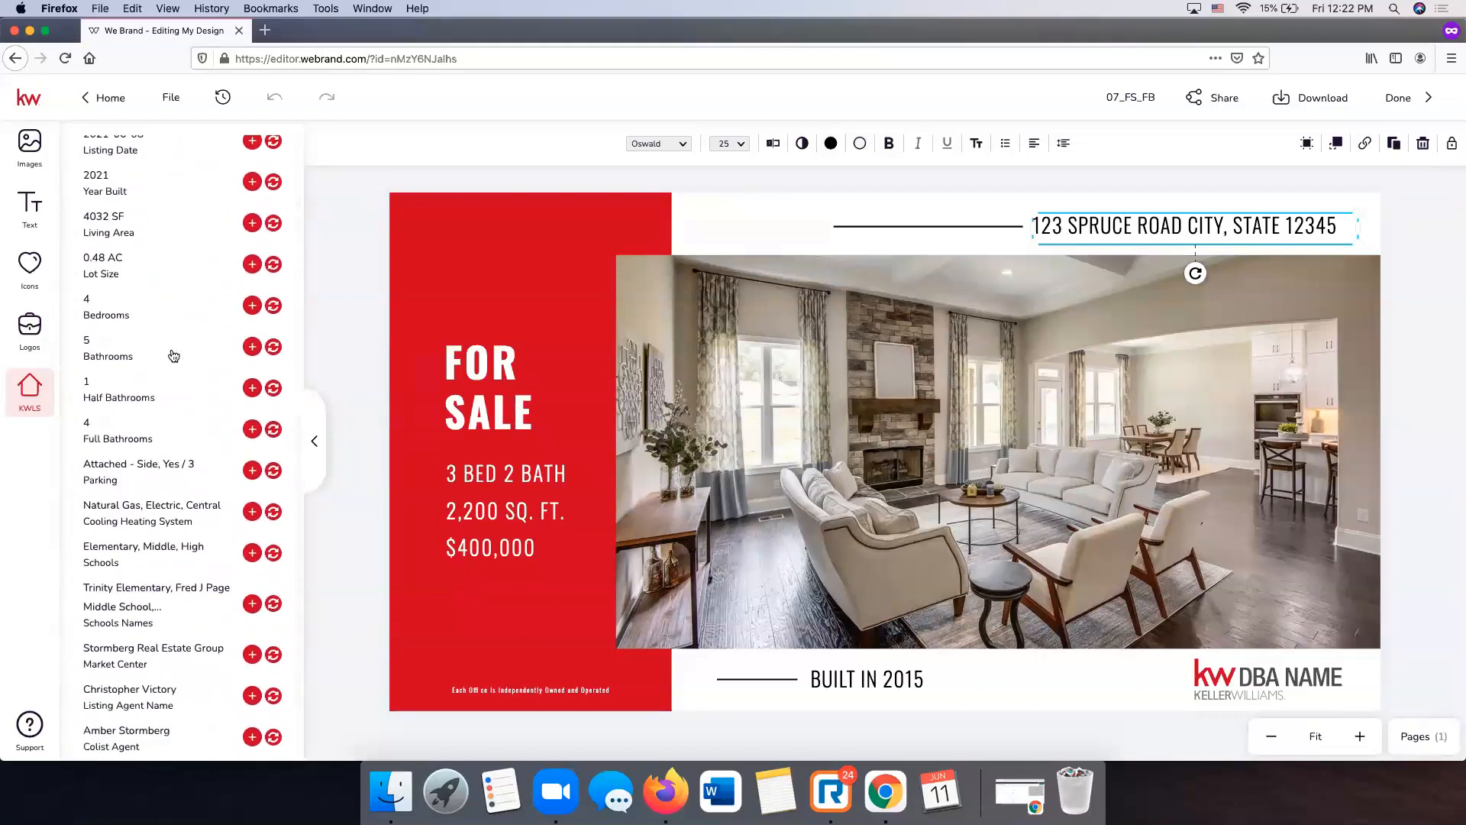
scroll(172, 355, up, 10)
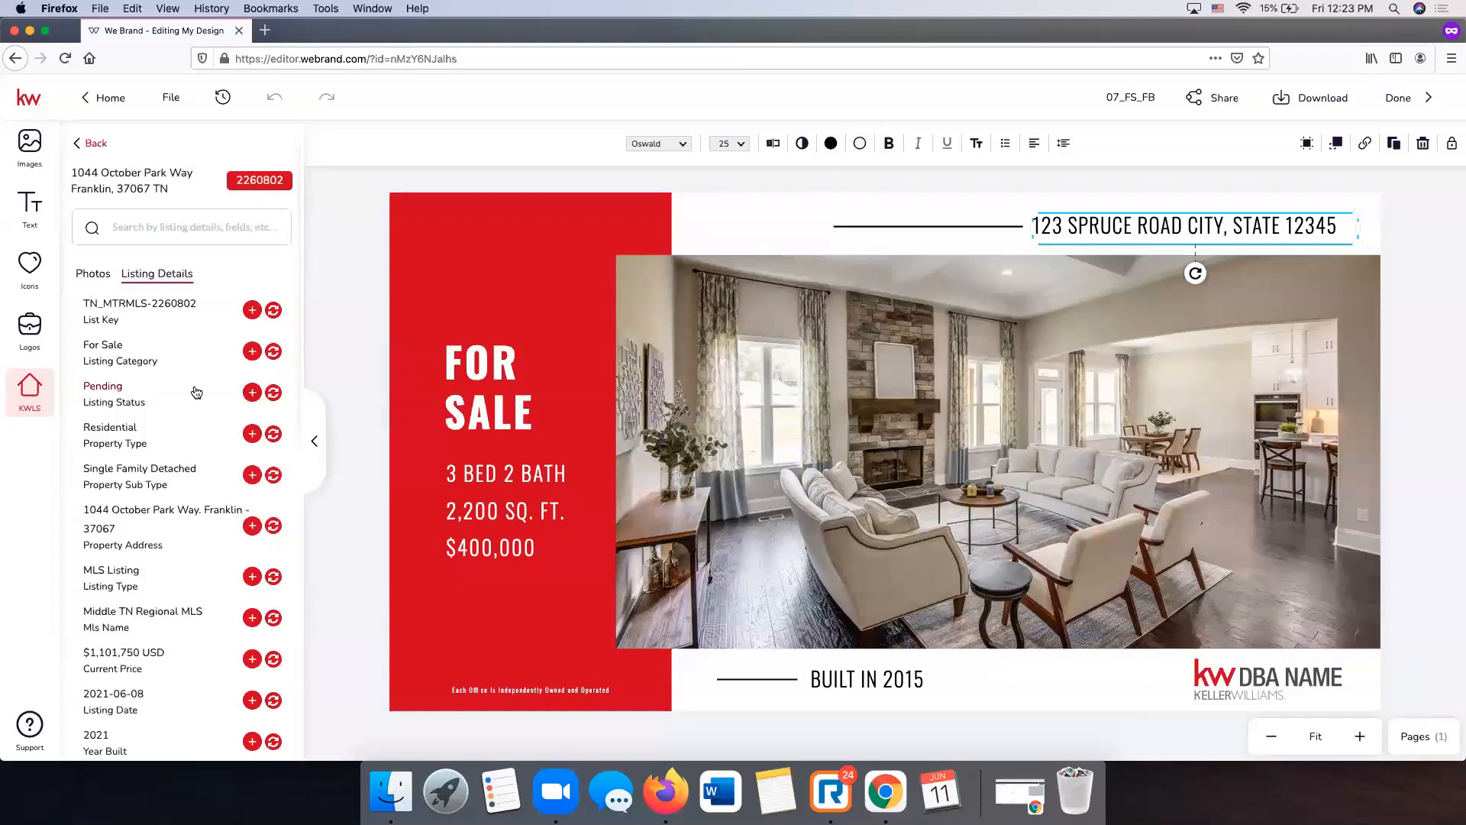
scroll(196, 391, down, 2)
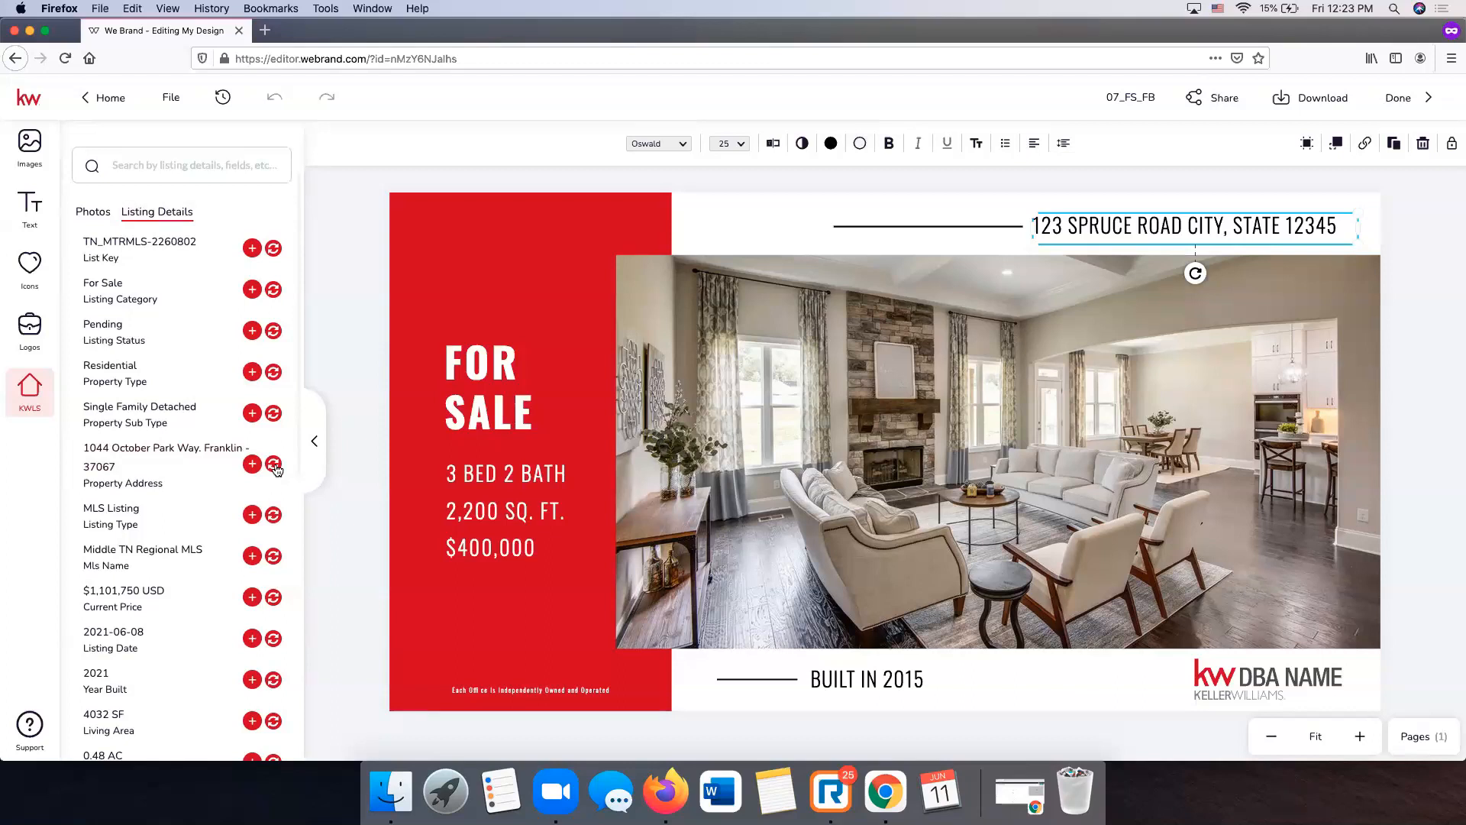
double_click(1109, 226)
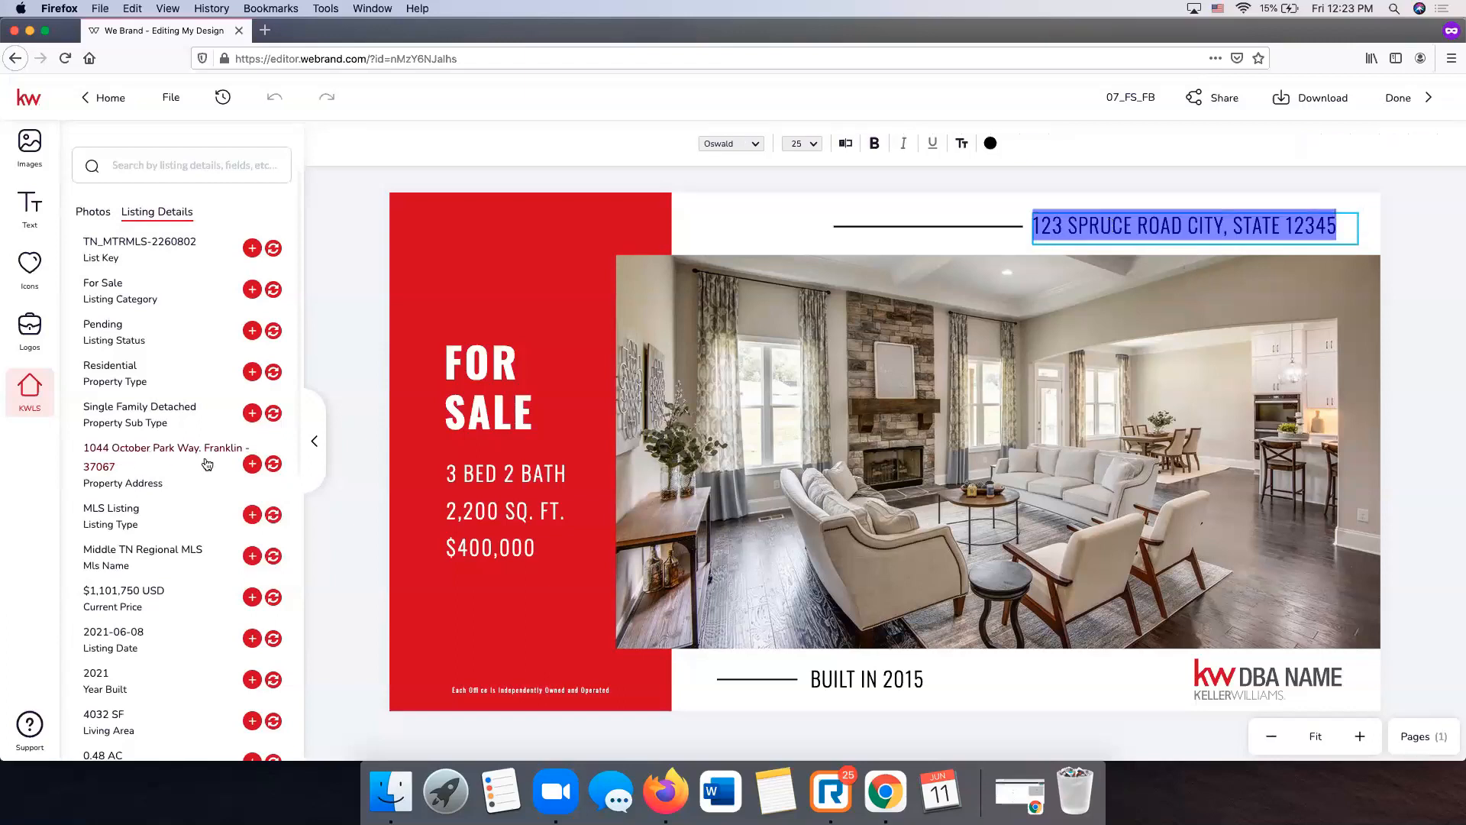
click(273, 463)
click(1427, 240)
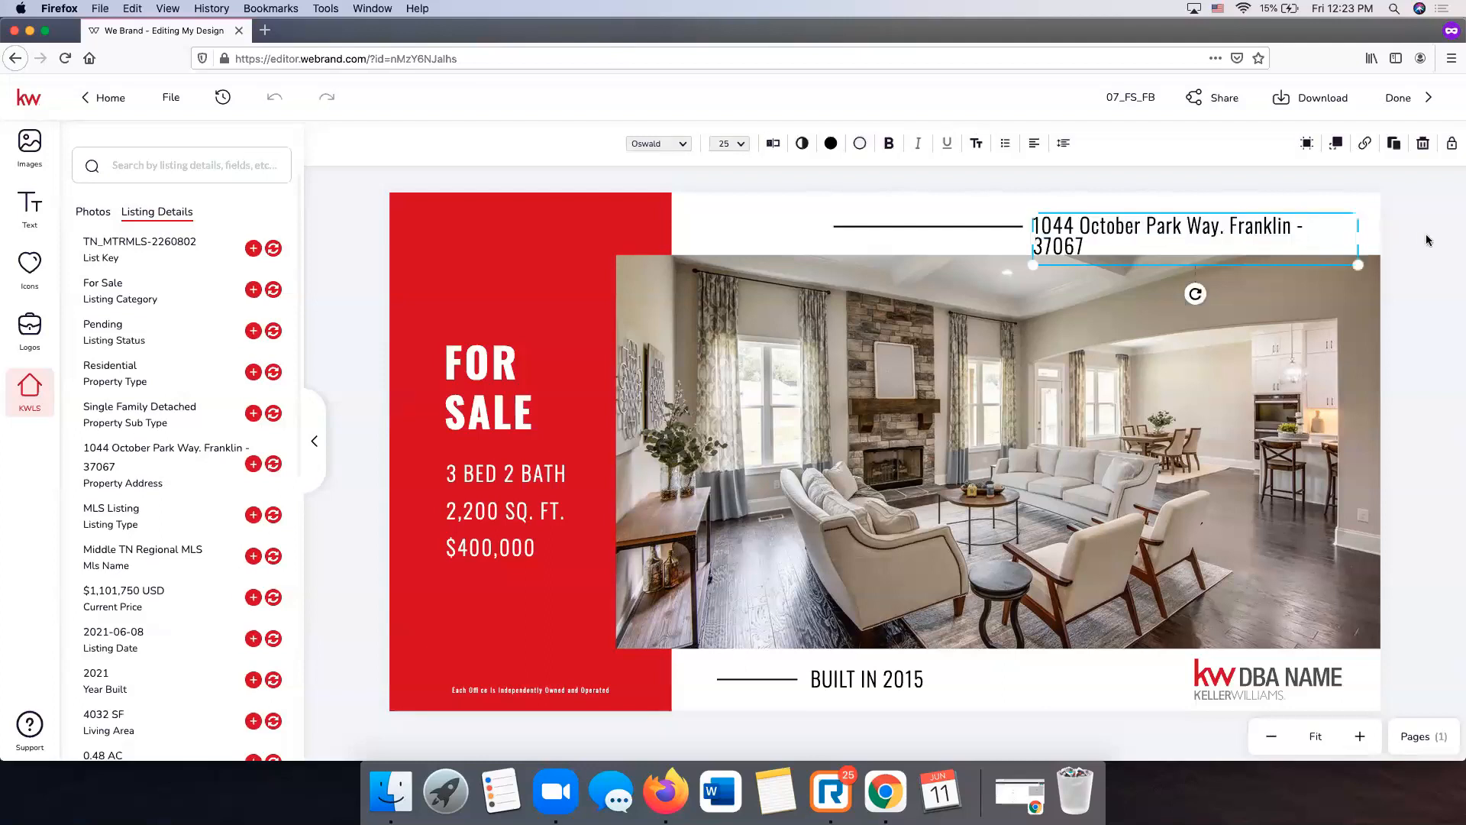
double_click(1226, 229)
key(Right)
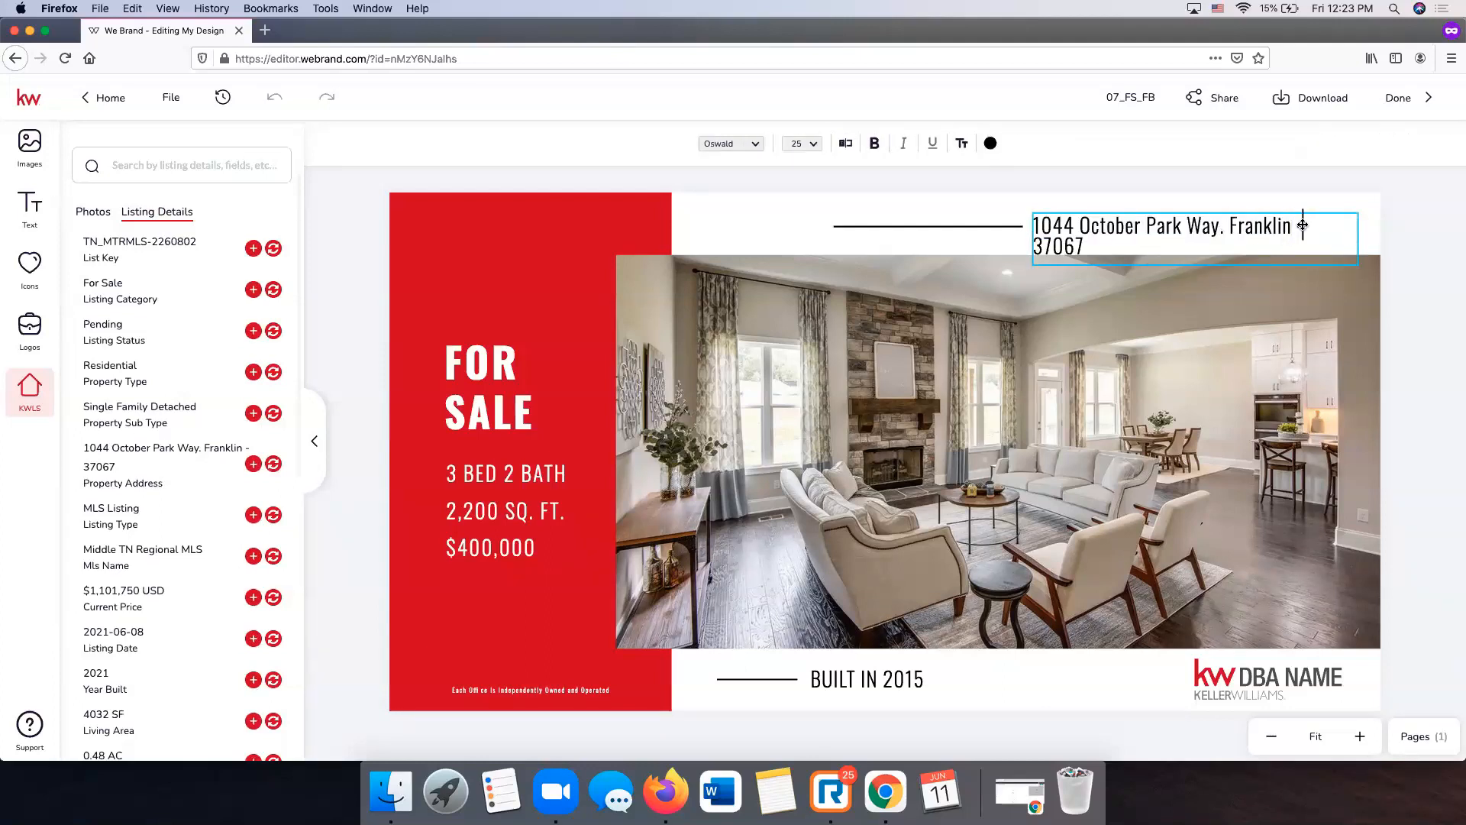
key(Delete)
key(Delete)
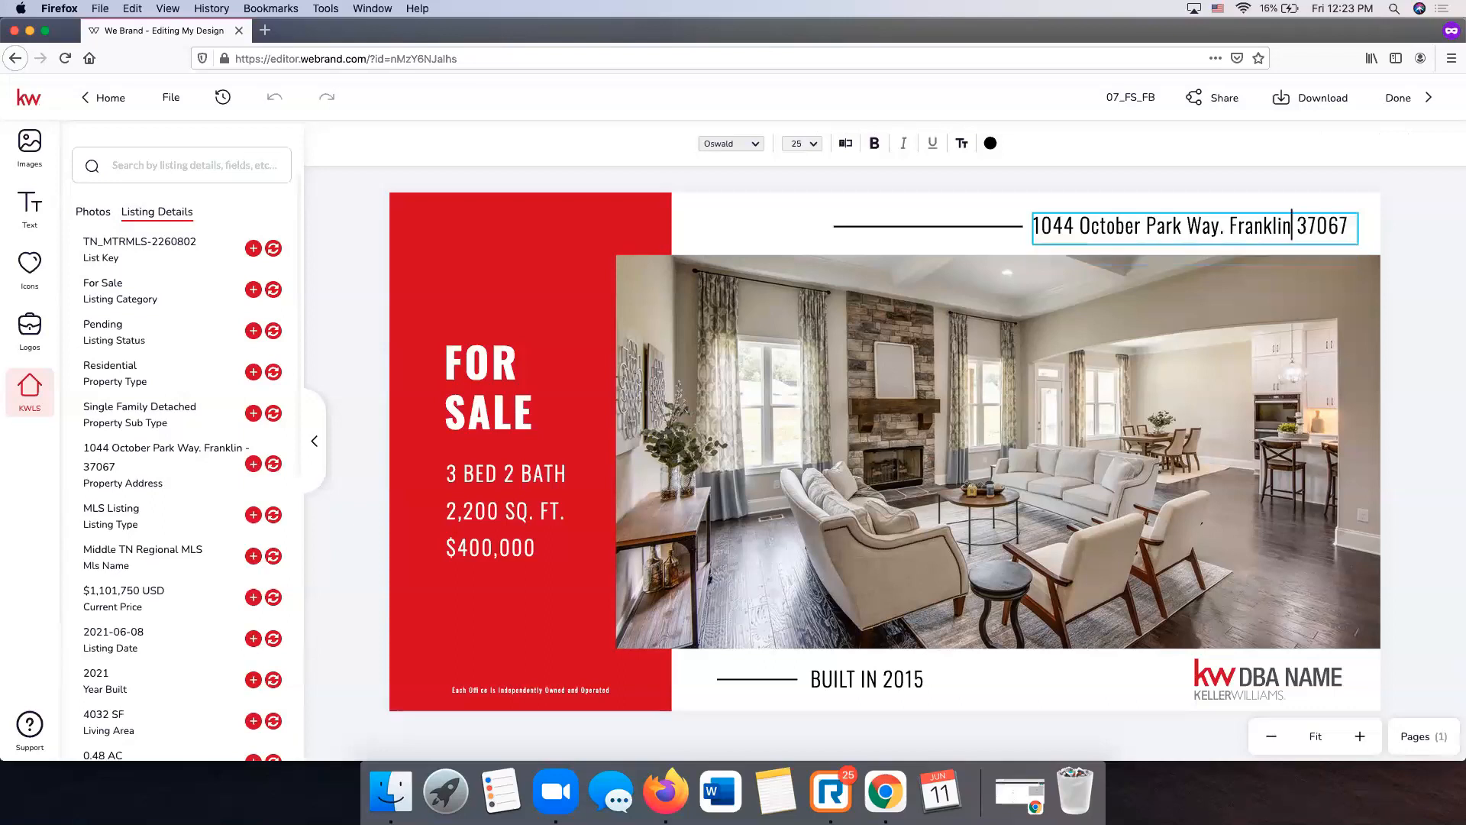
text(, TN)
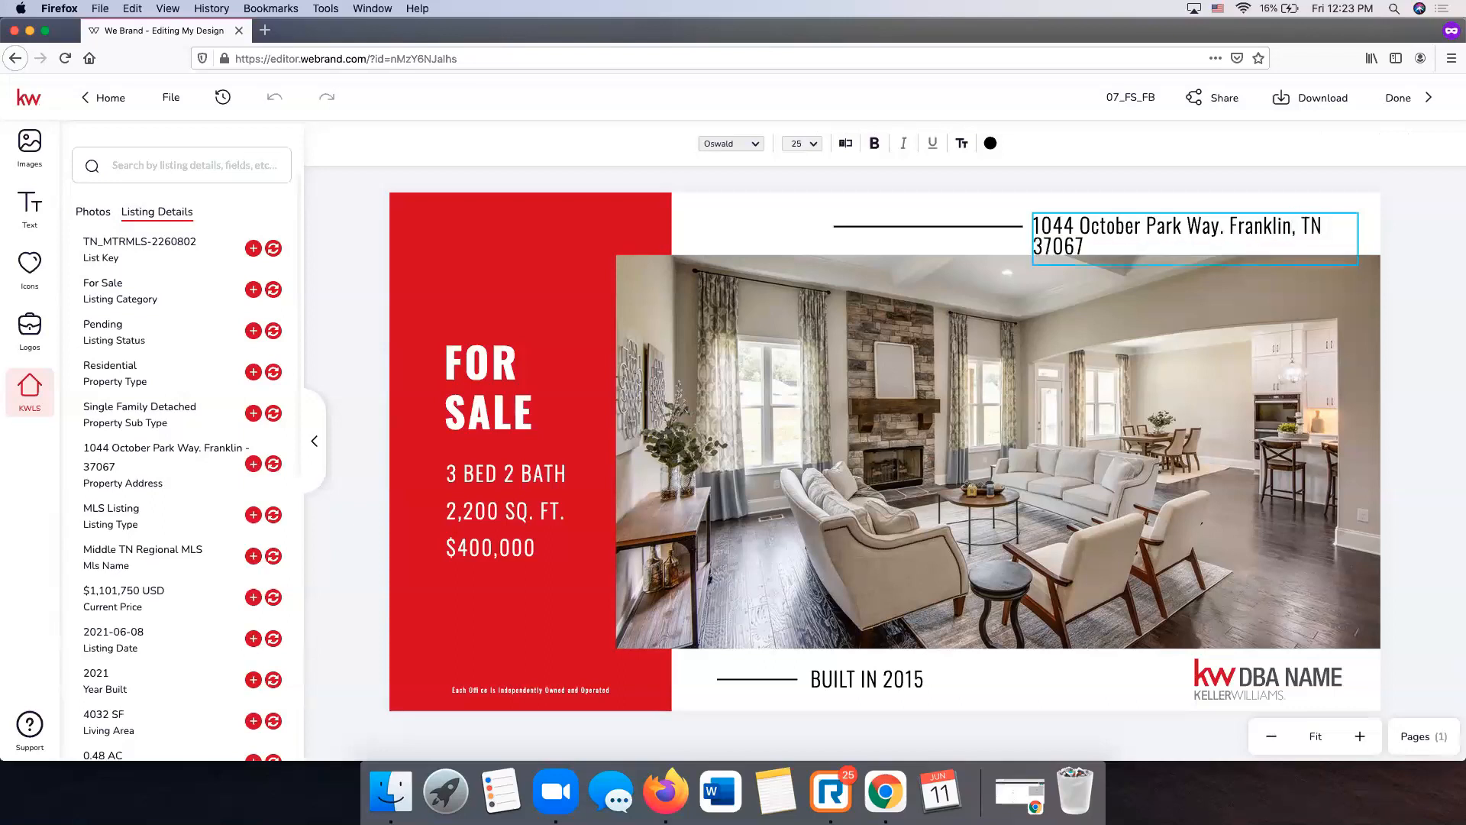
click(1440, 234)
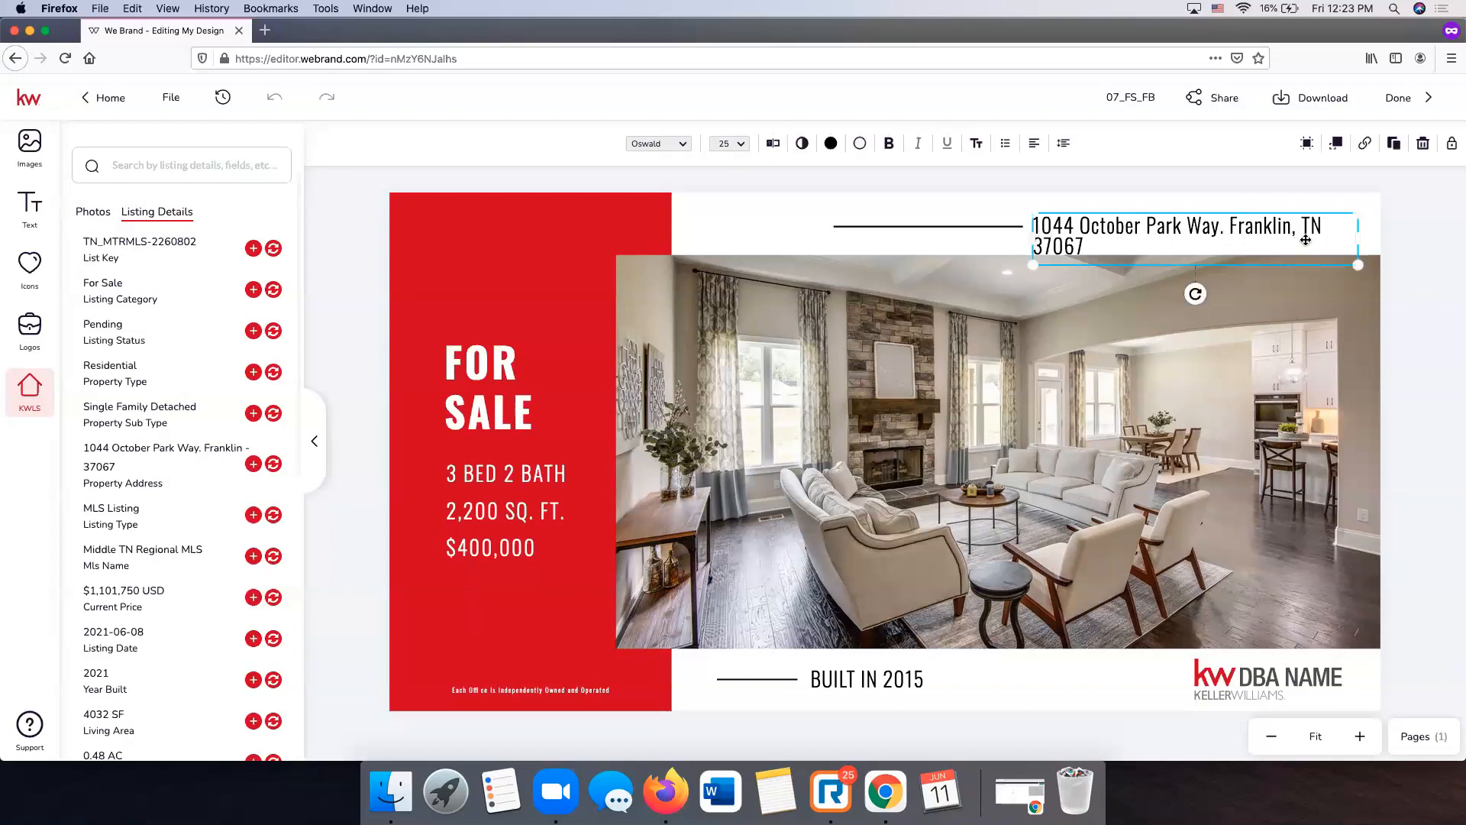
drag(1359, 232, 1385, 239)
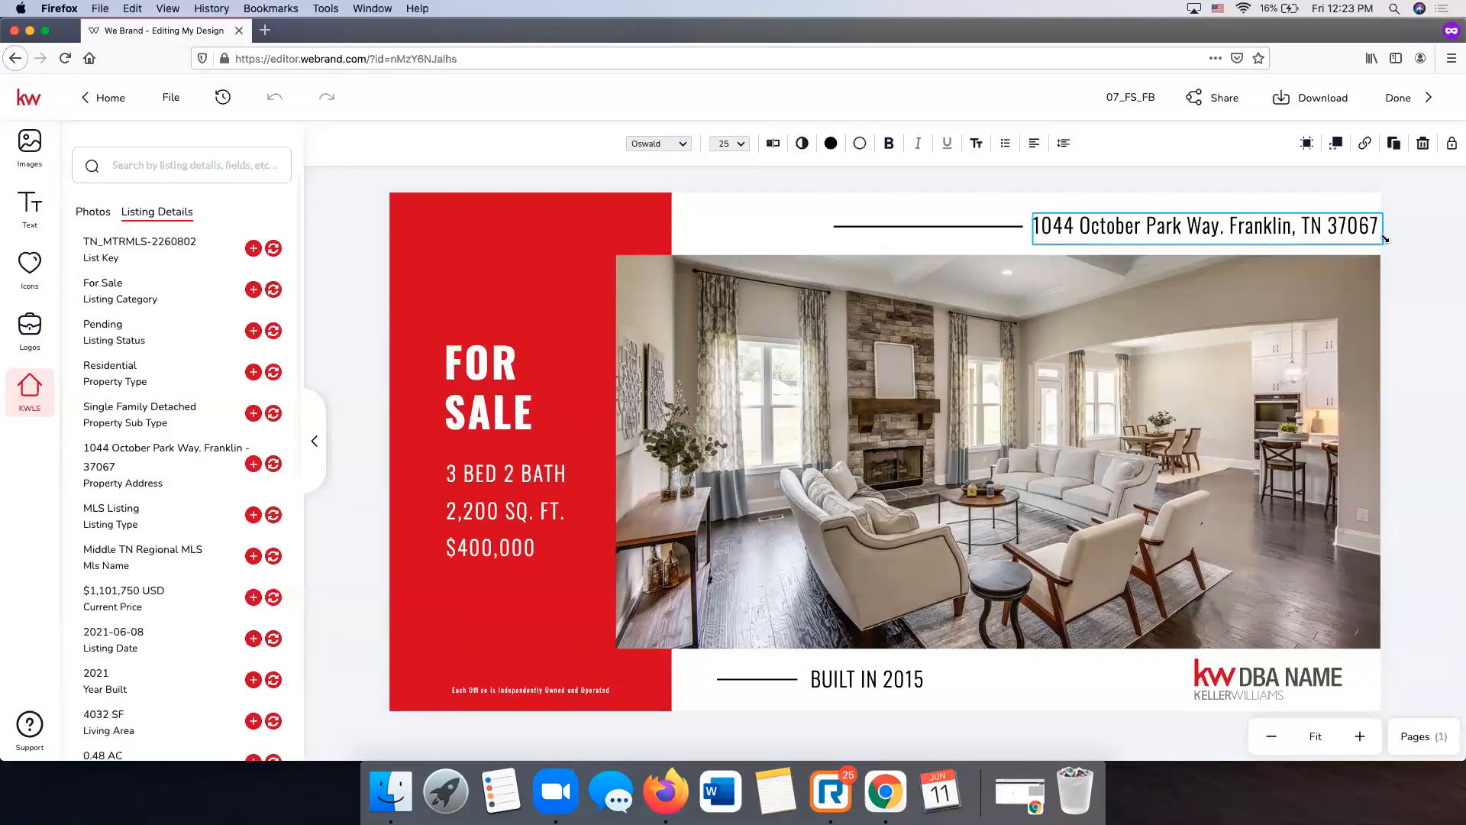
click(1433, 240)
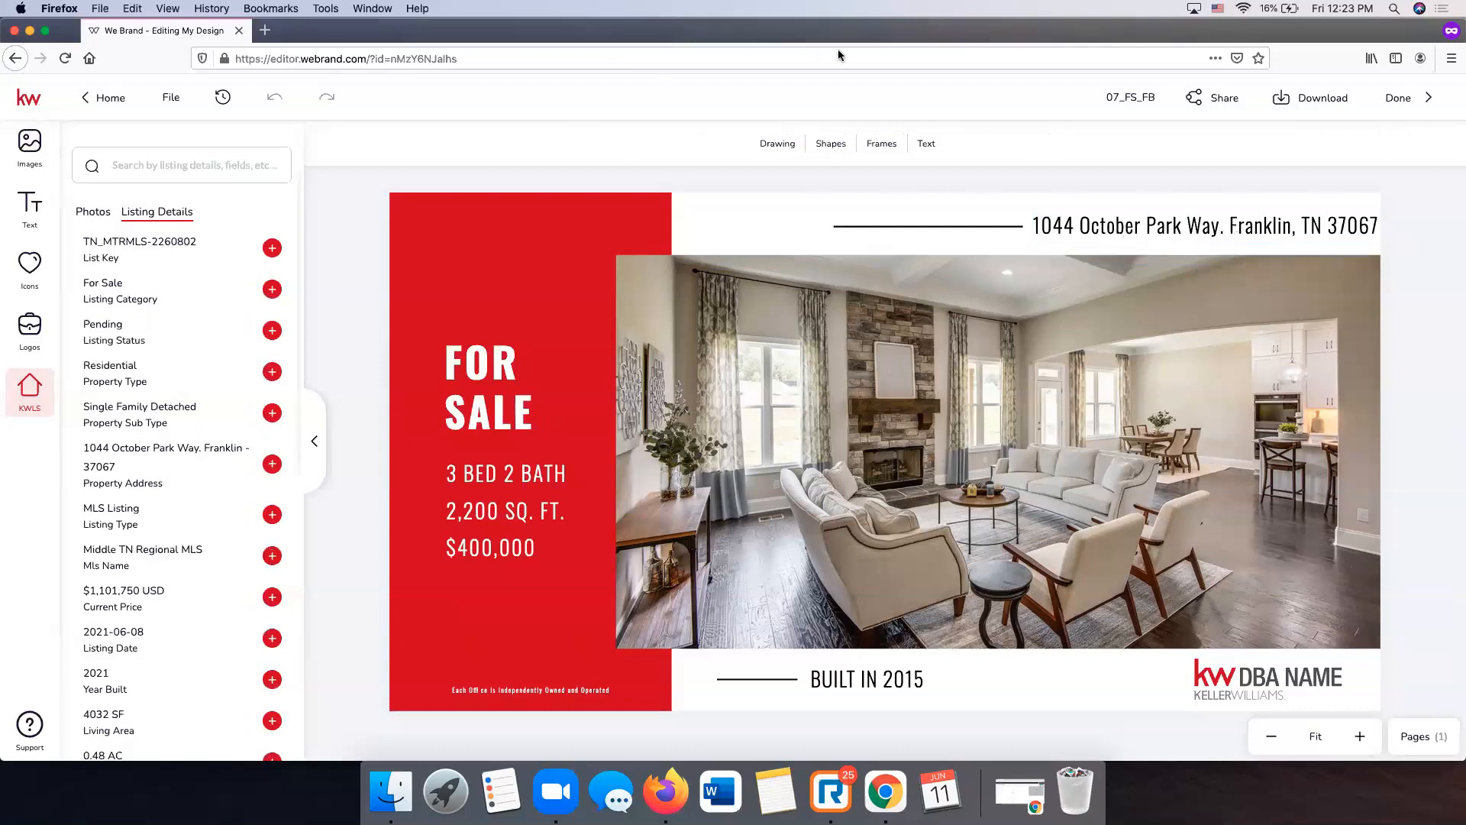
- Shift the black line and the address text left to realign them
click(911, 227)
drag(911, 226, 868, 227)
click(1055, 222)
mouse_move(1055, 222)
mouse_down()
mouse_move(1033, 222)
mouse_move(1055, 222)
mouse_up()
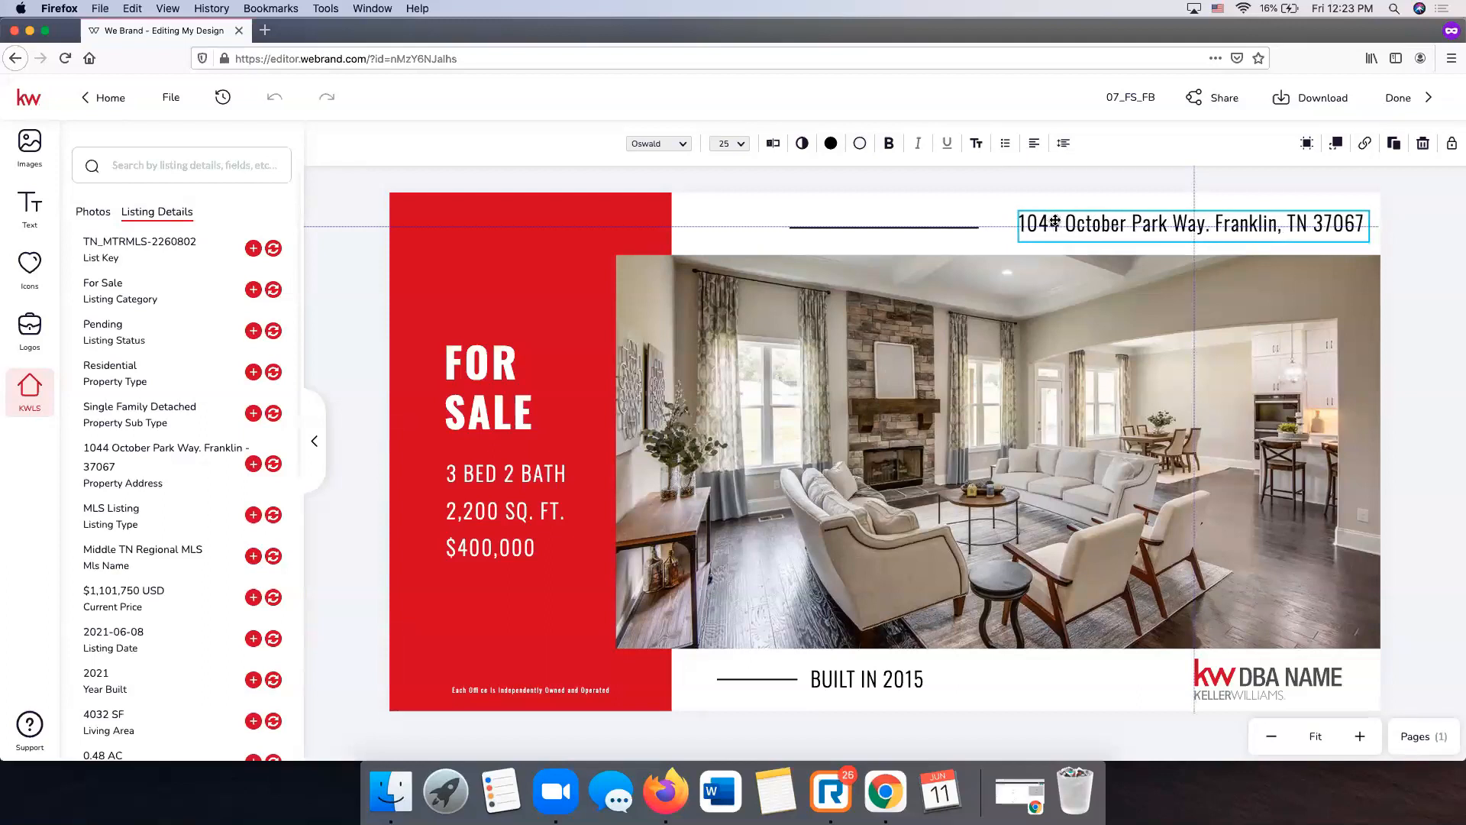
drag(1054, 222, 1118, 227)
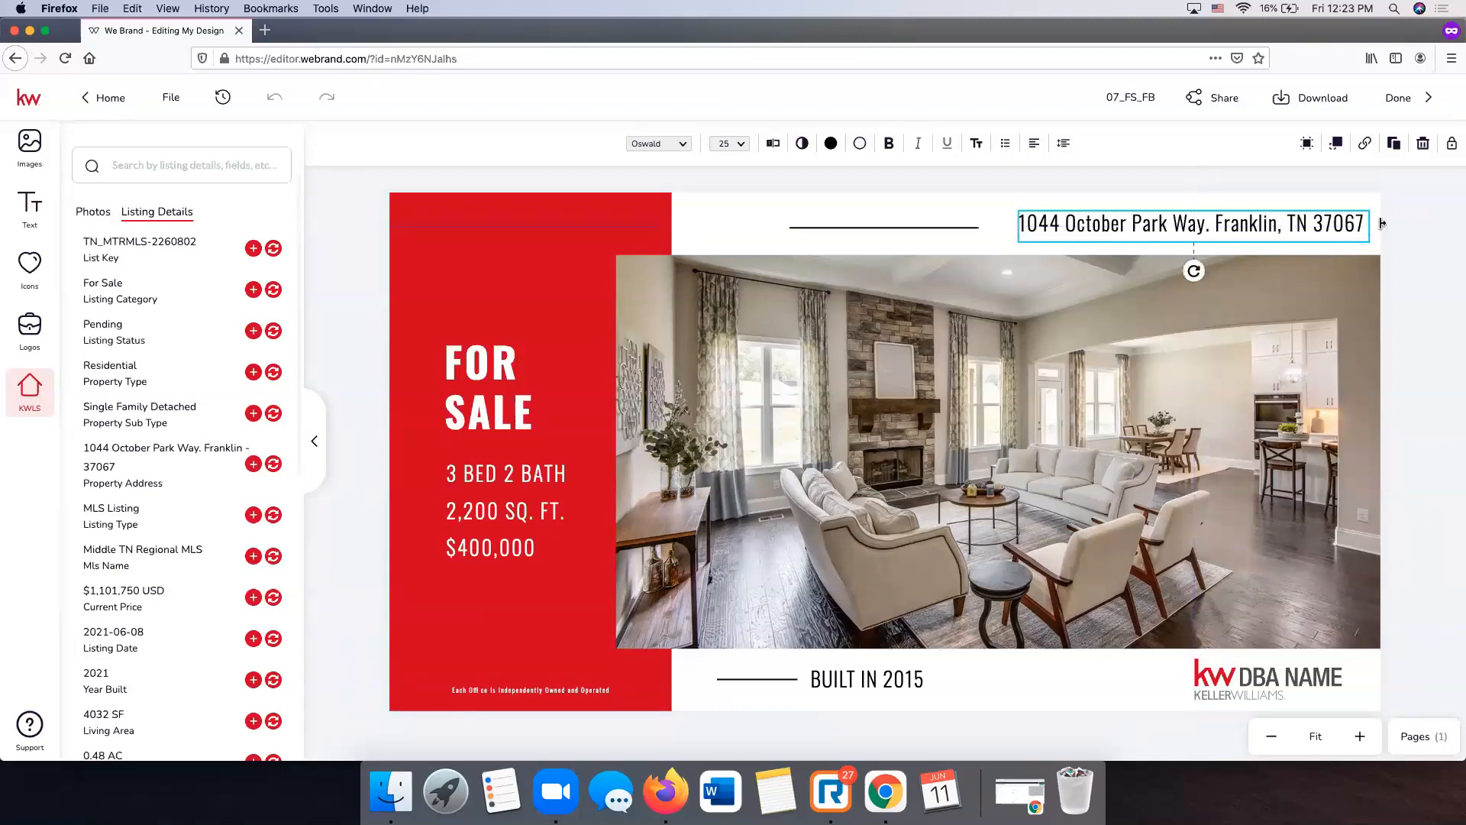
click(1401, 223)
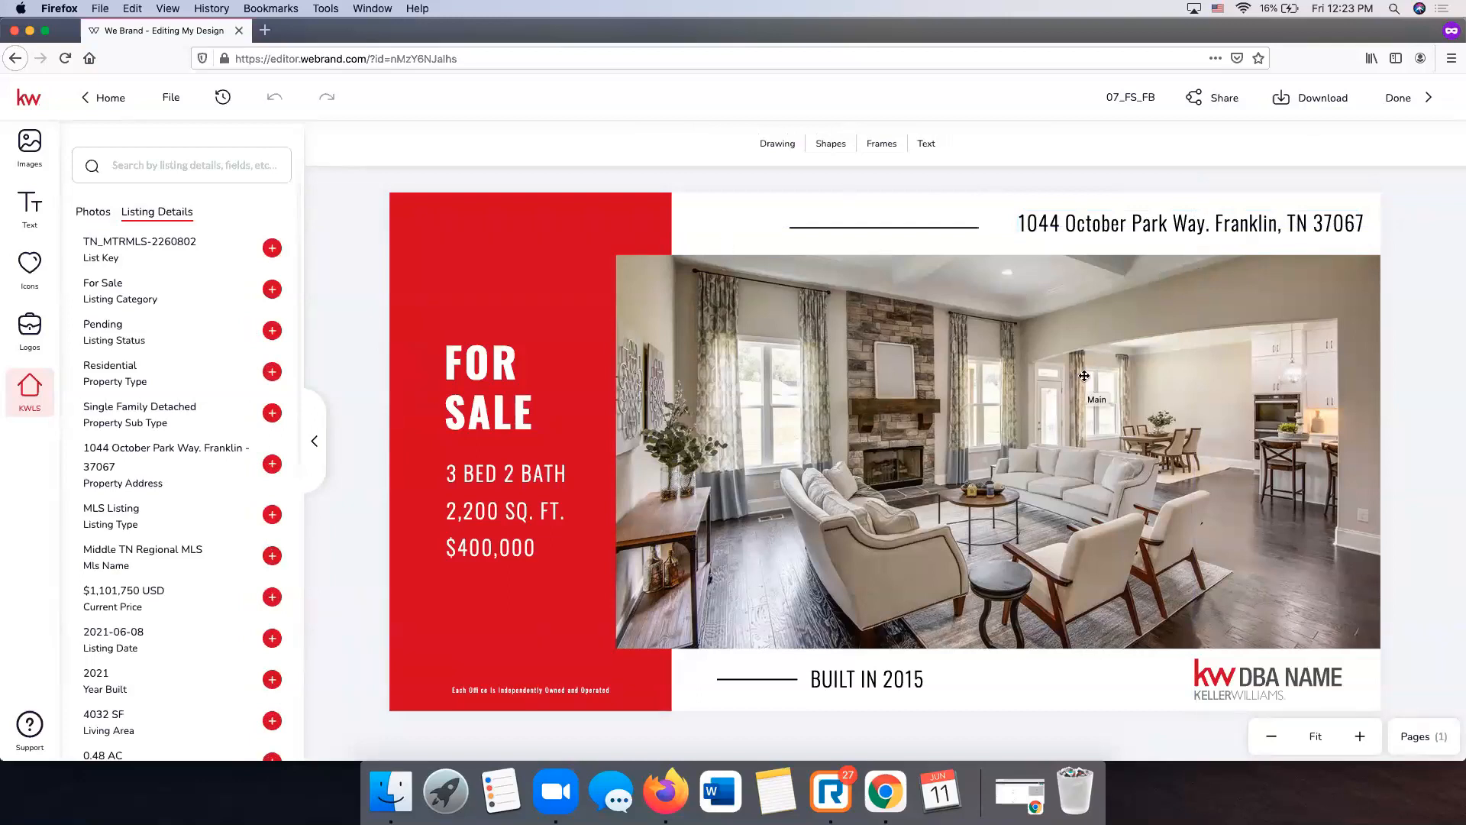
- Change the bed and bath counts to 4 BED 4.5 BATH, fitting on one line
click(495, 521)
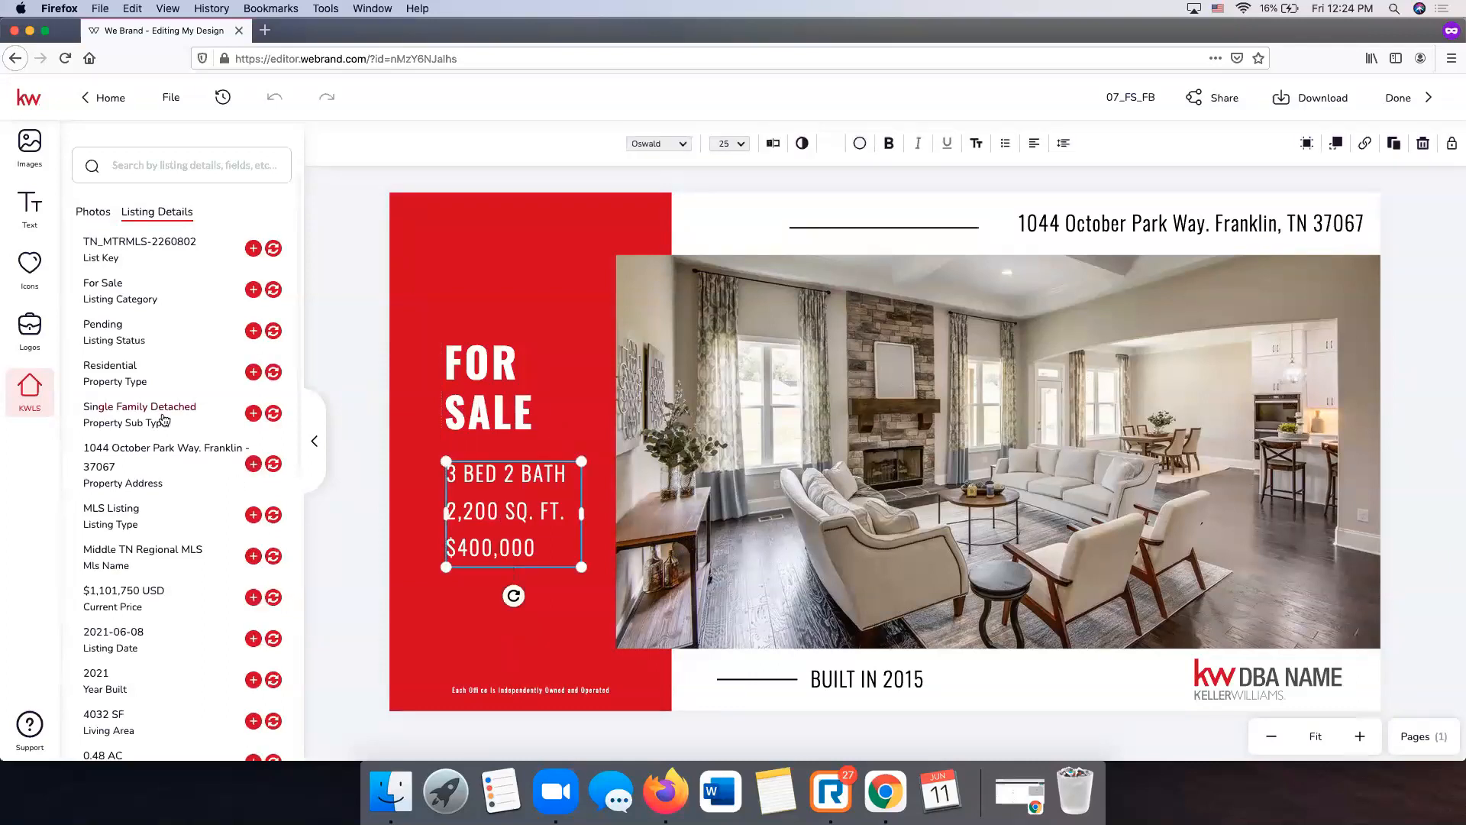
scroll(163, 419, down, 5)
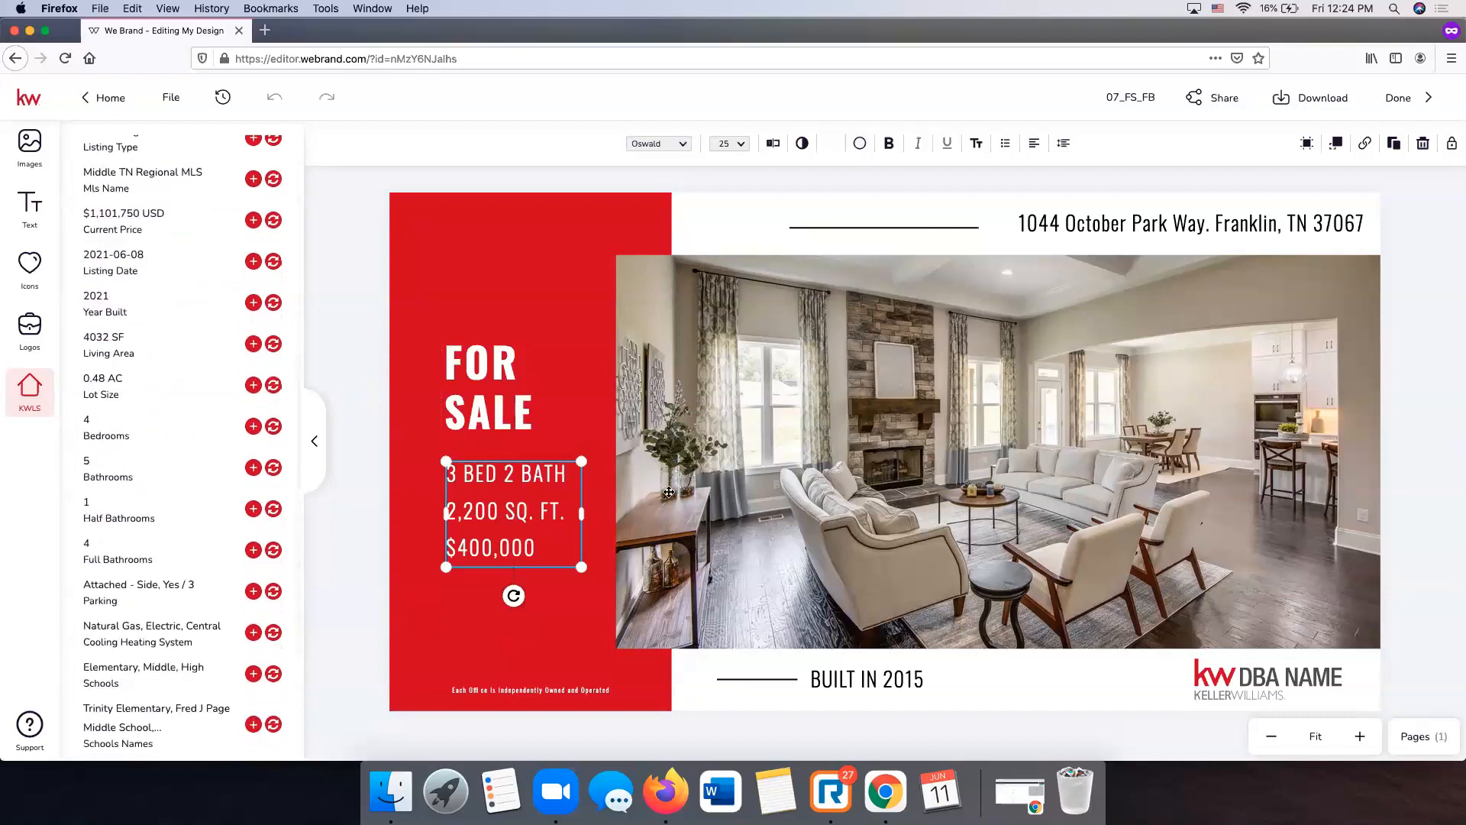
double_click(512, 502)
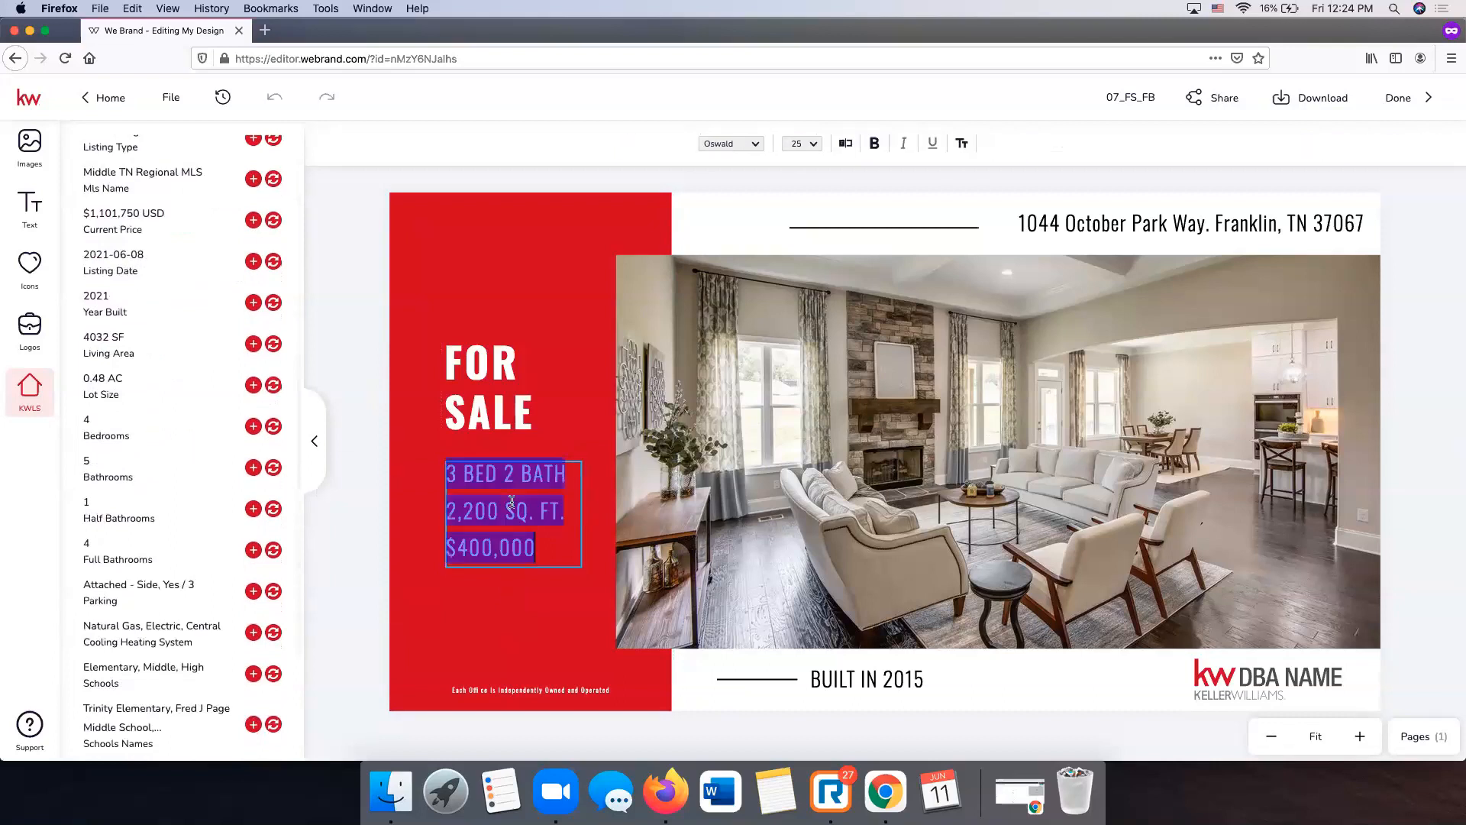
key(Escape)
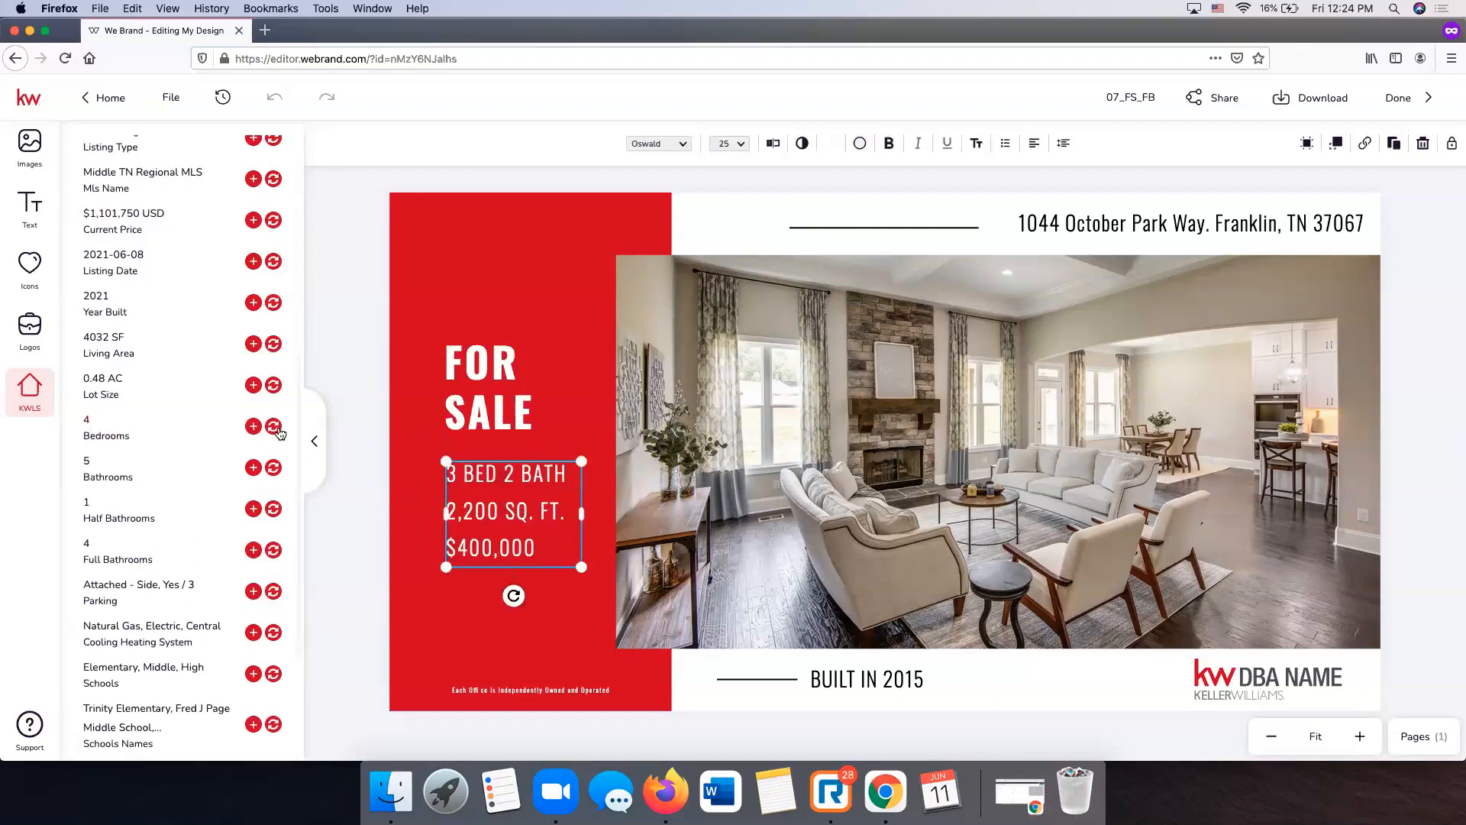
double_click(512, 510)
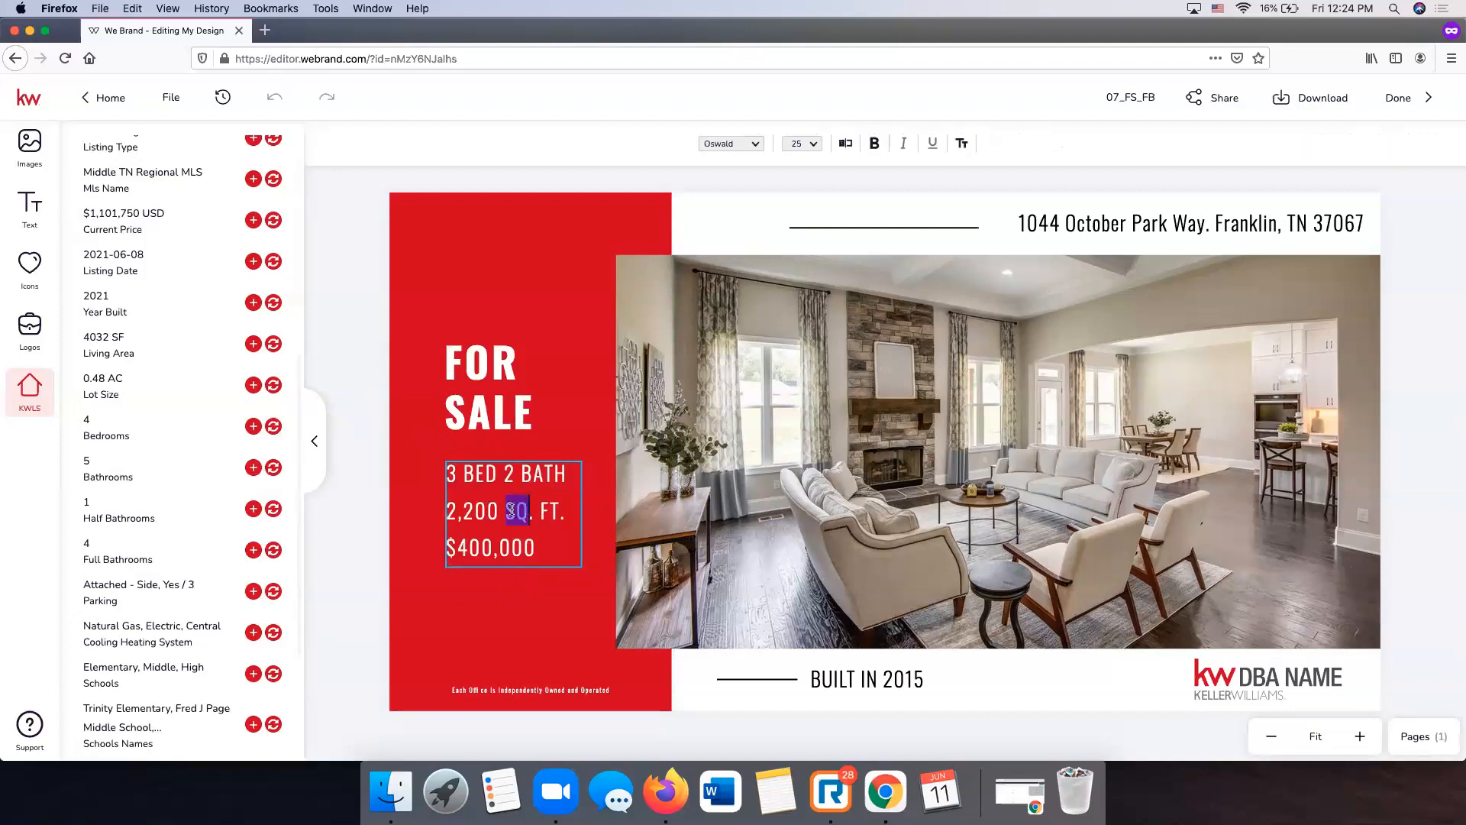
click(449, 477)
key(Delete)
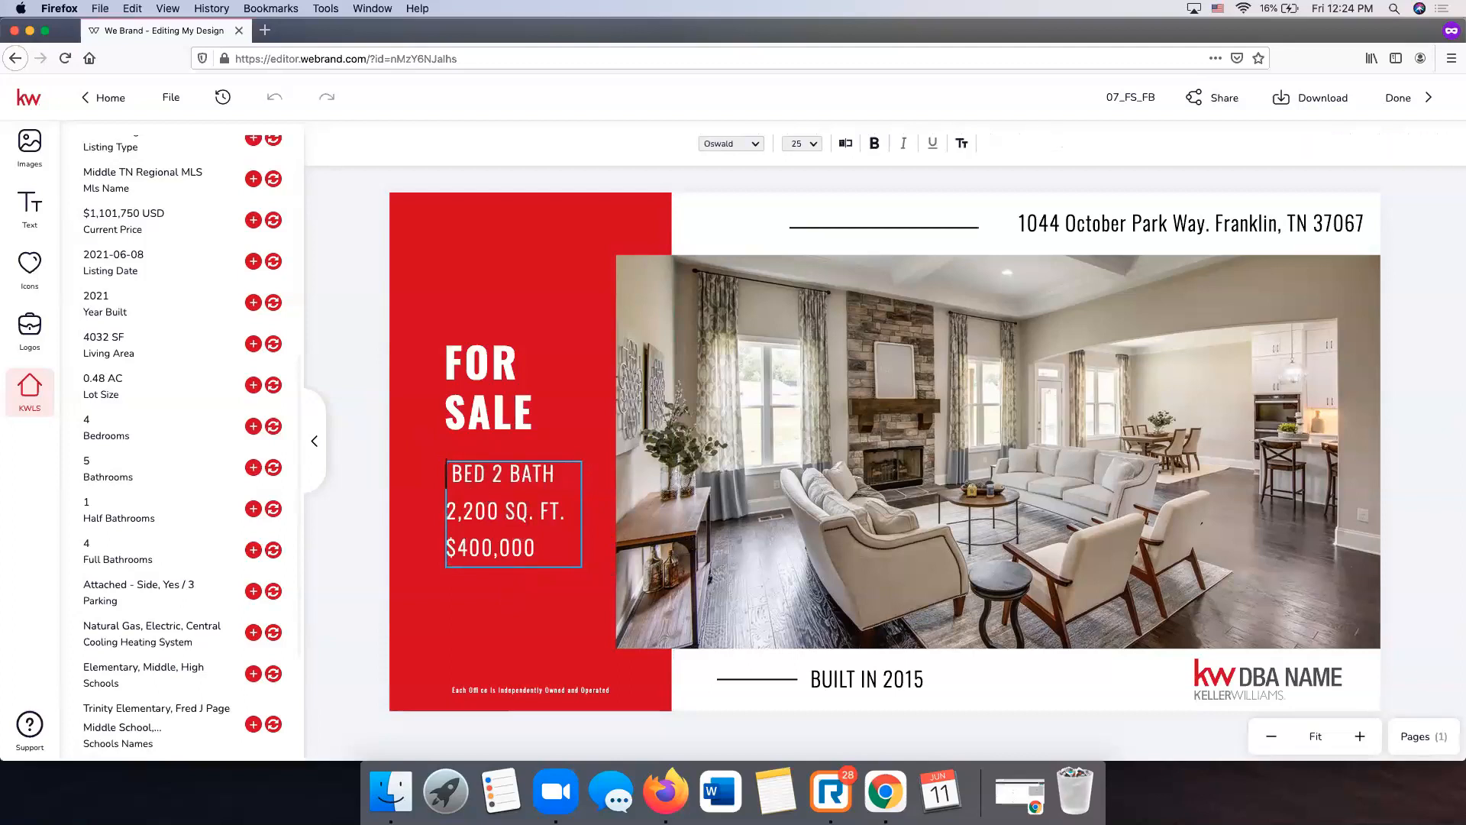
text(4)
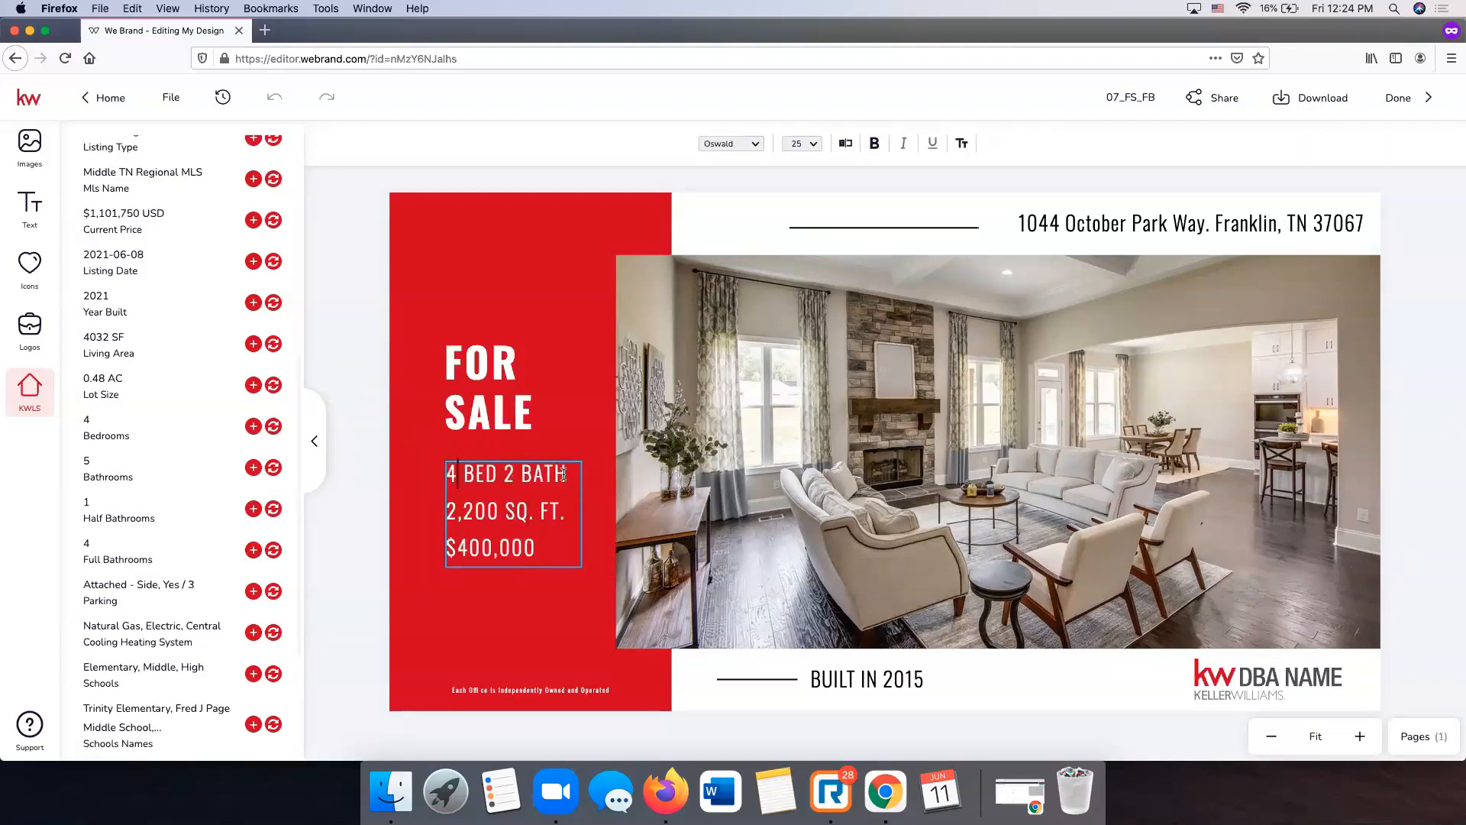
click(513, 474)
key(BackSpace)
text(4.5)
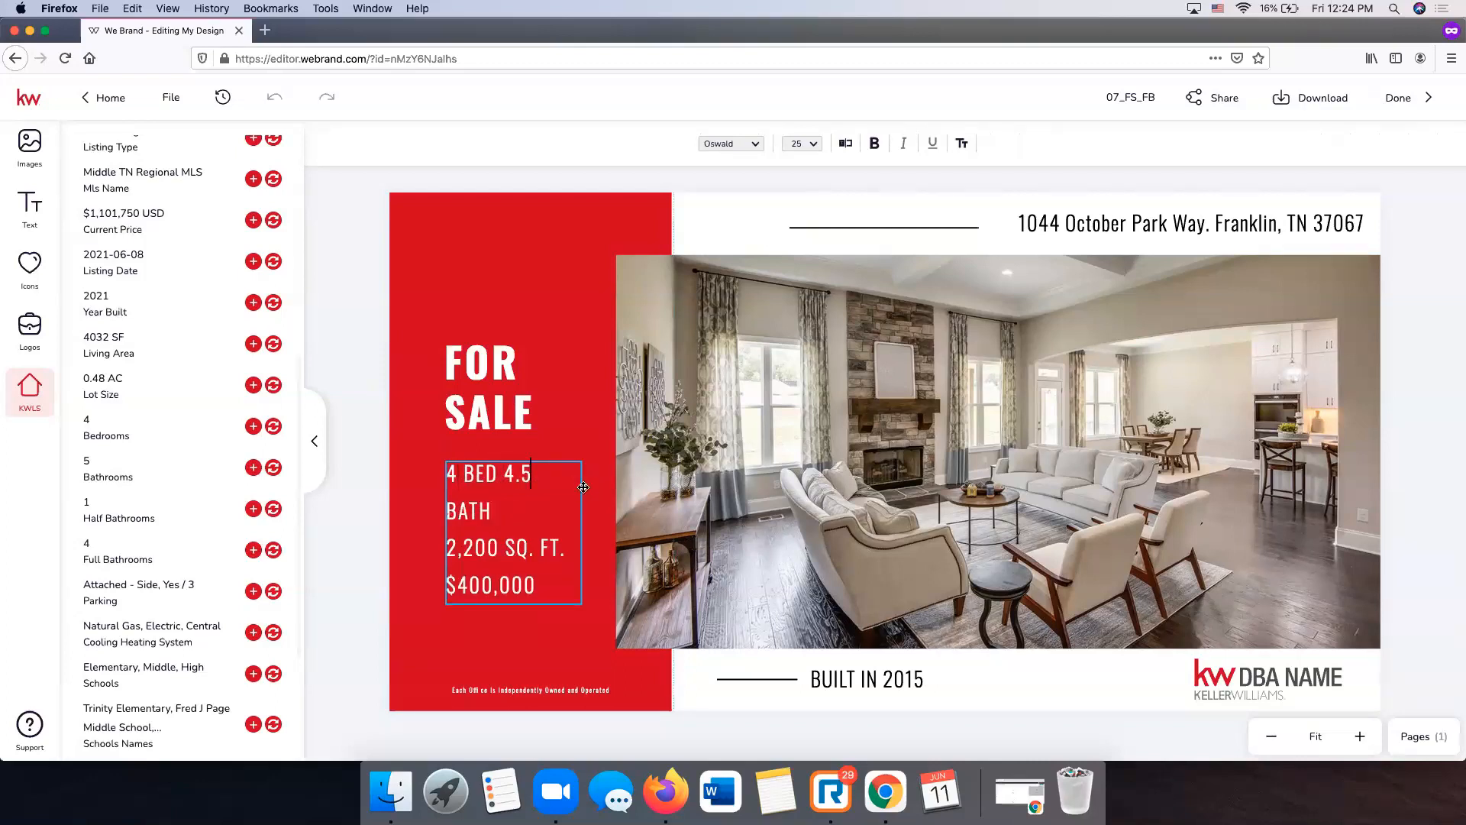
click(585, 487)
drag(582, 530, 589, 530)
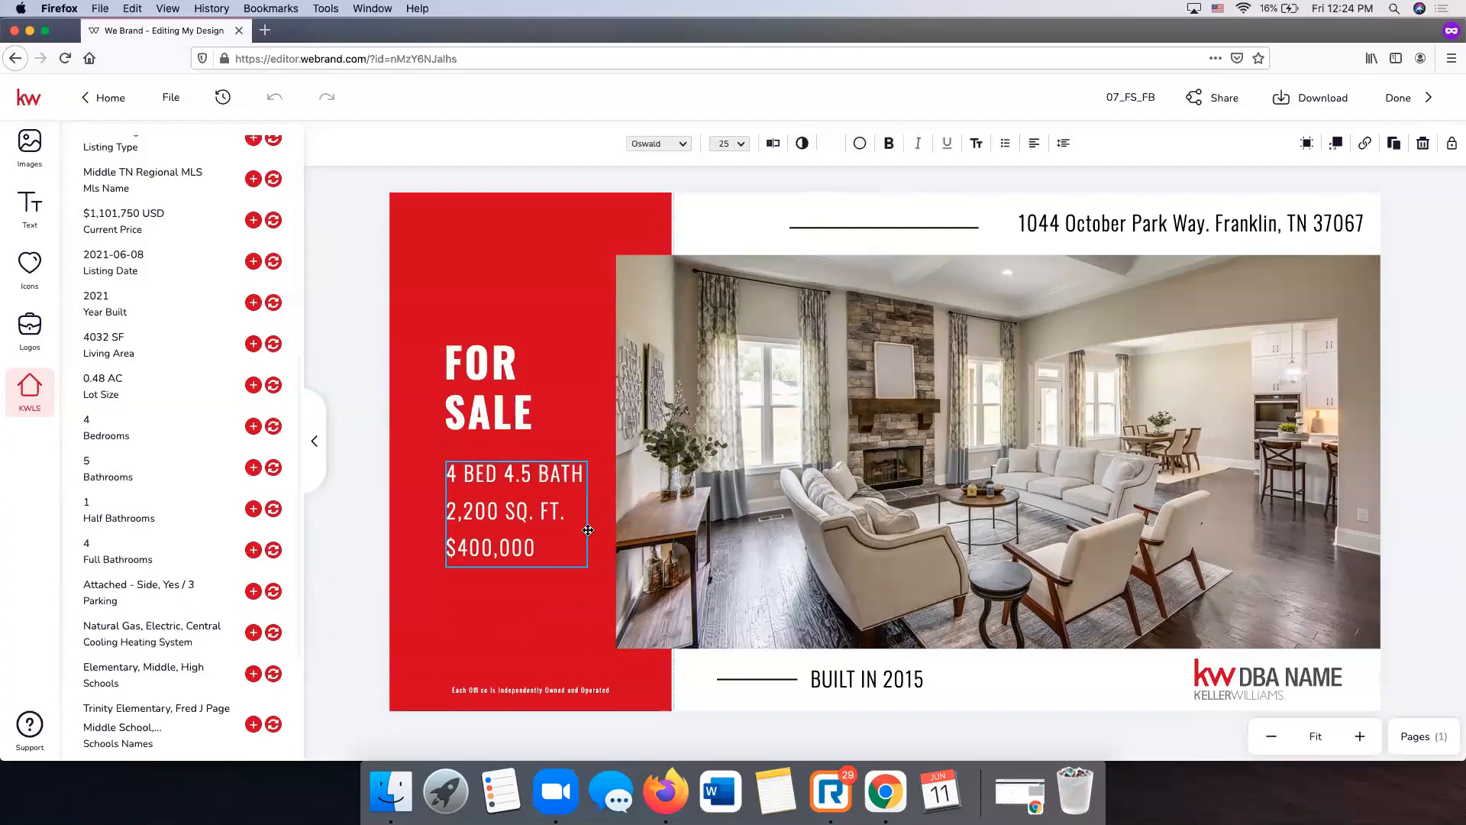
- Replace the square footage with 4032 and the price with $1,101,750
click(494, 509)
key(BackSpace)
key(BackSpace)
key(BackSpace)
key(BackSpace)
key(BackSpace)
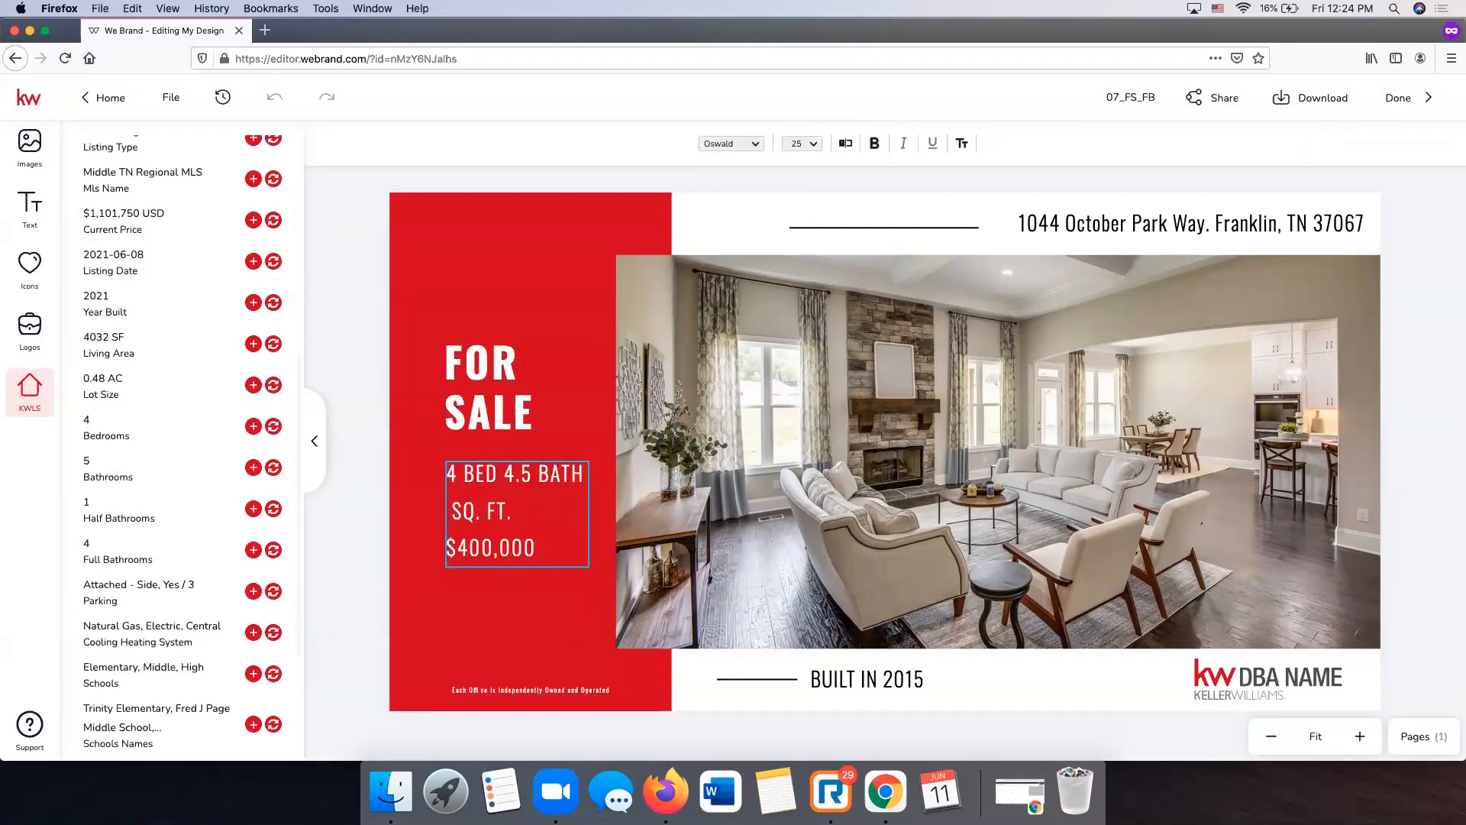
text(4032)
click(536, 542)
key(BackSpace)
key(BackSpace)
key(BackSpace)
key(BackSpace)
key(BackSpace)
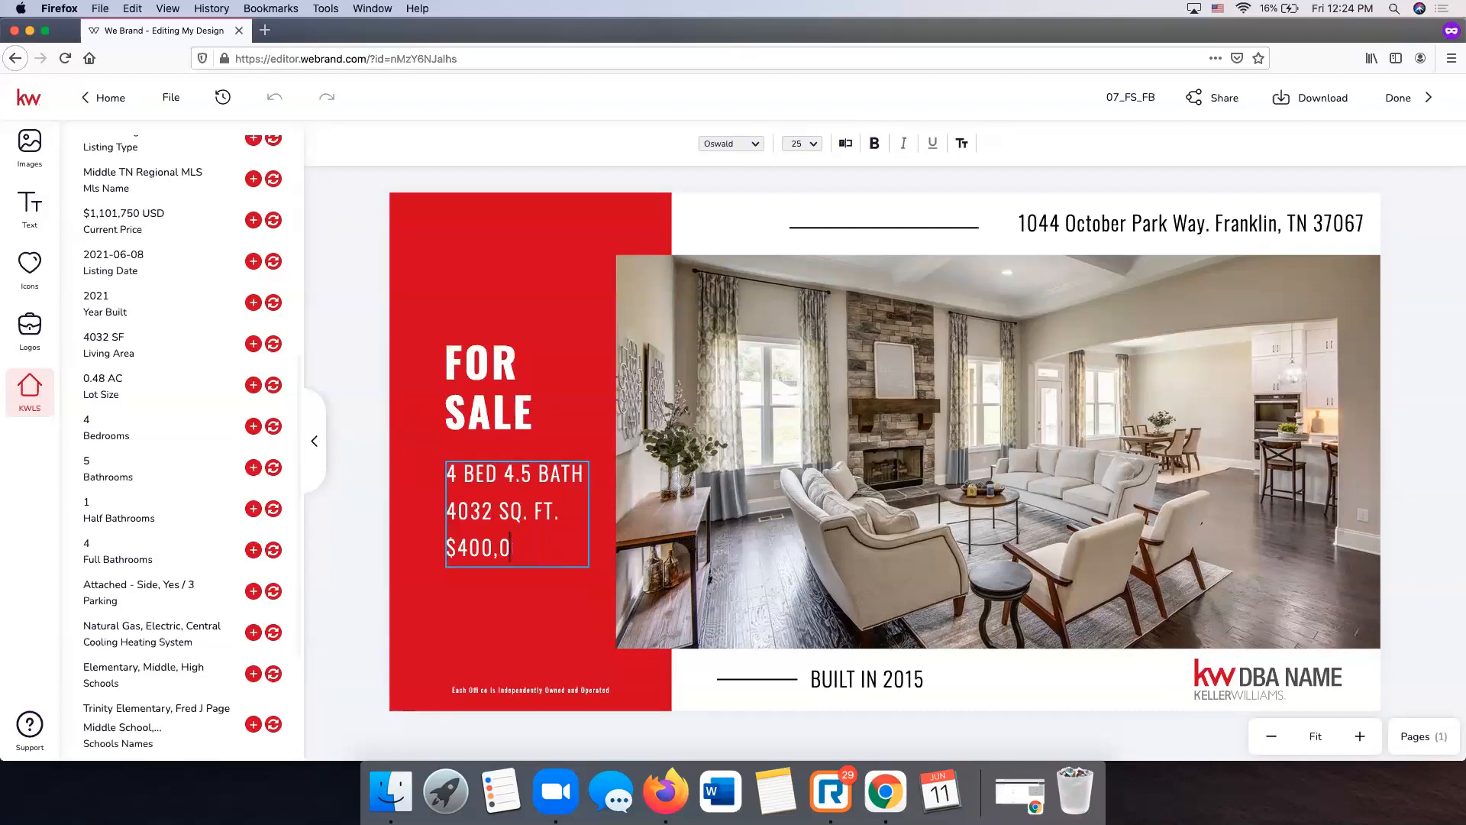
key(BackSpace)
key(BackSpace)
text(1,)
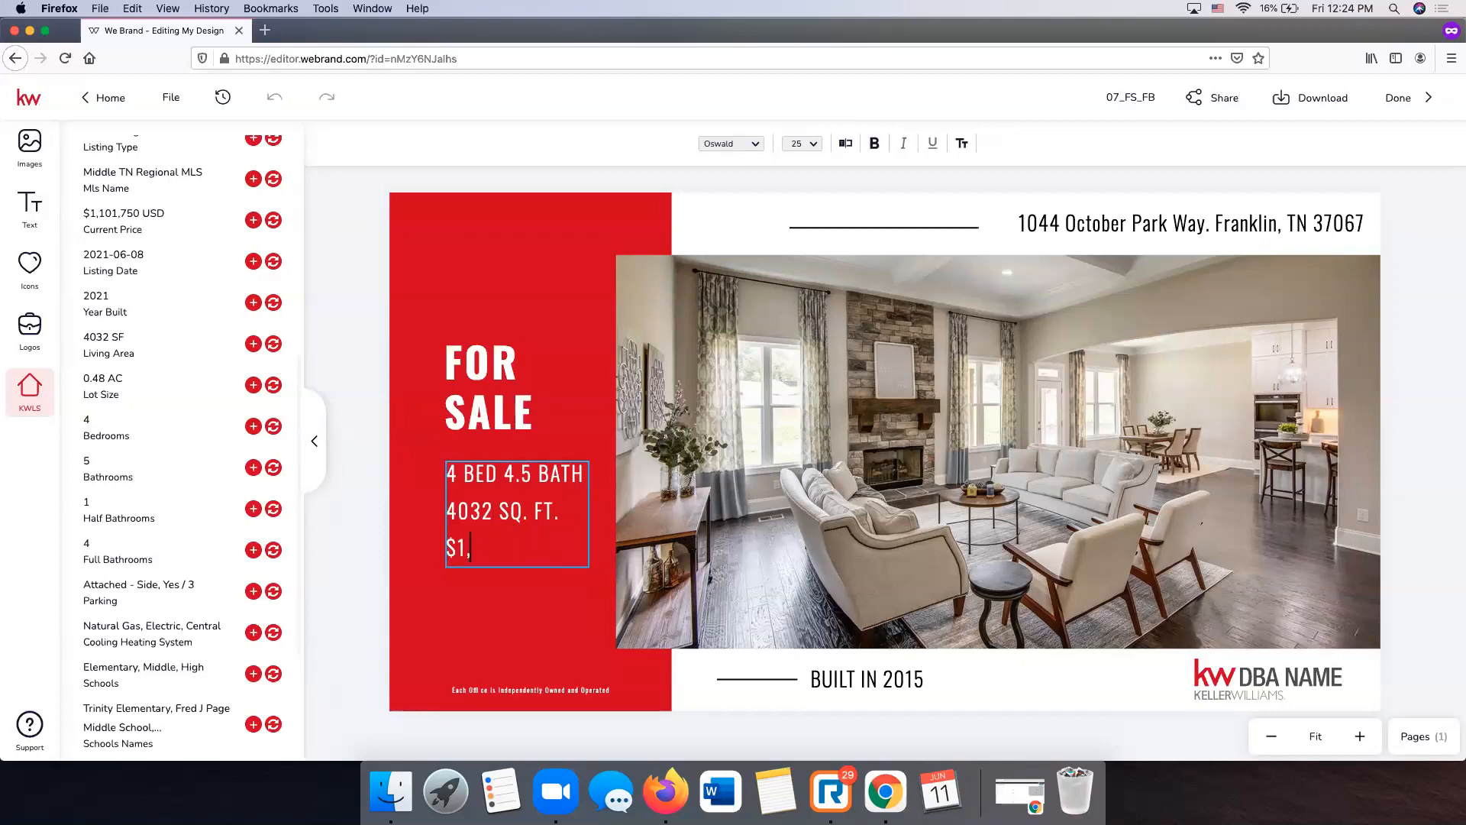
text(101,750)
click(337, 368)
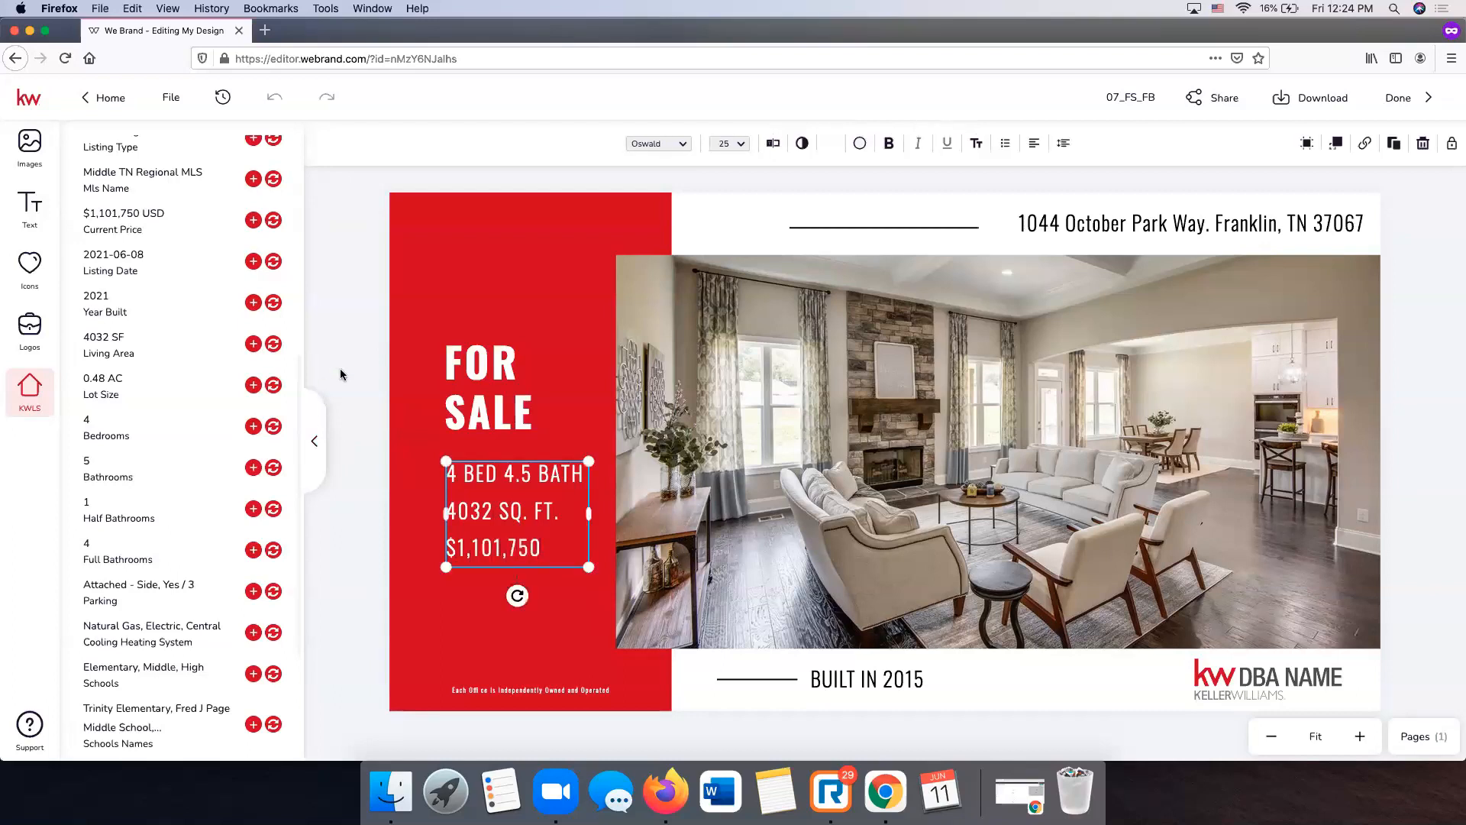
- Change the build year text from BUILT IN 2015 to BUILT IN 2021
click(879, 669)
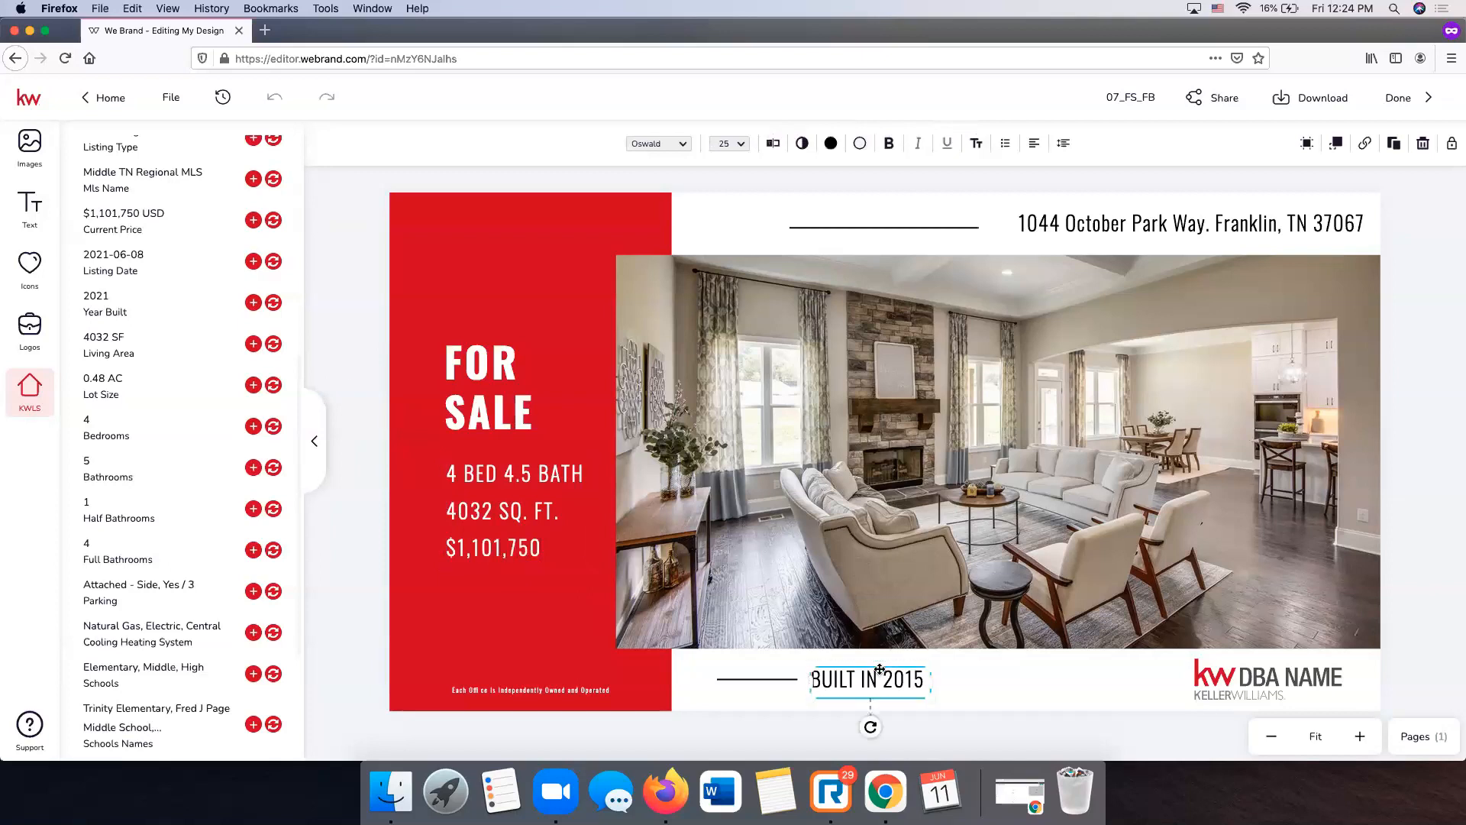
double_click(907, 679)
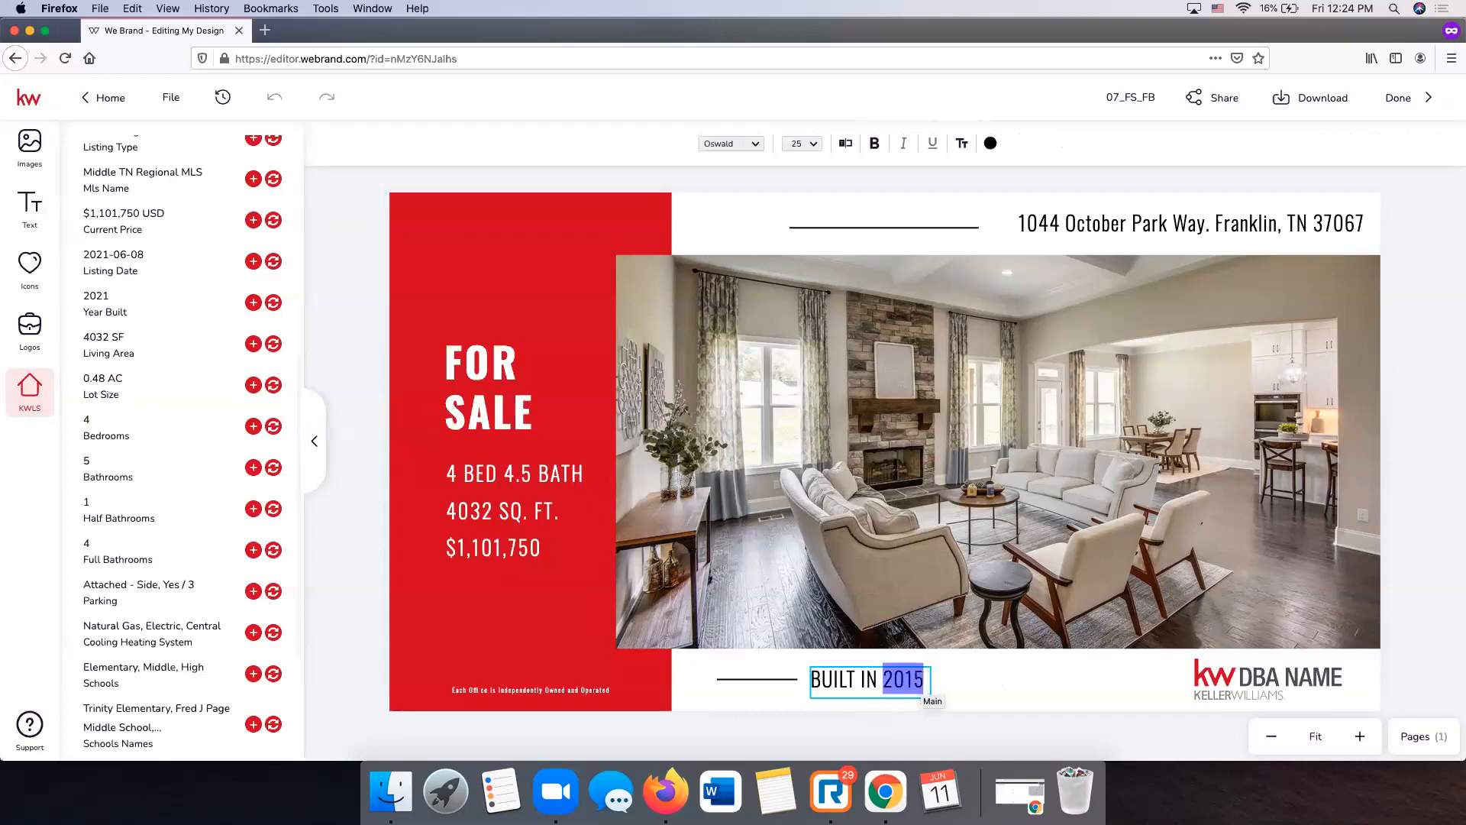
text(2021)
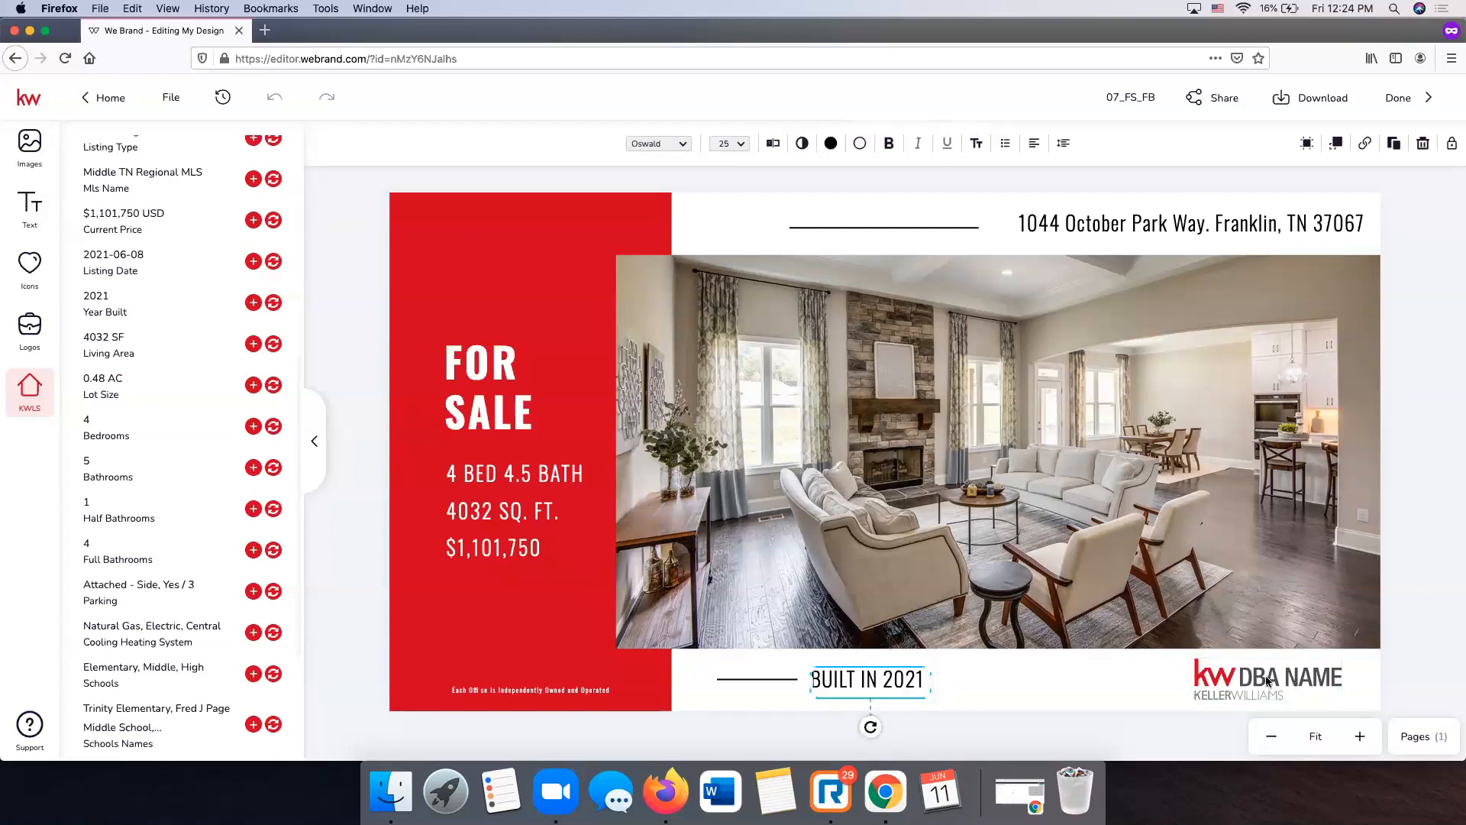
click(1269, 681)
click(1248, 677)
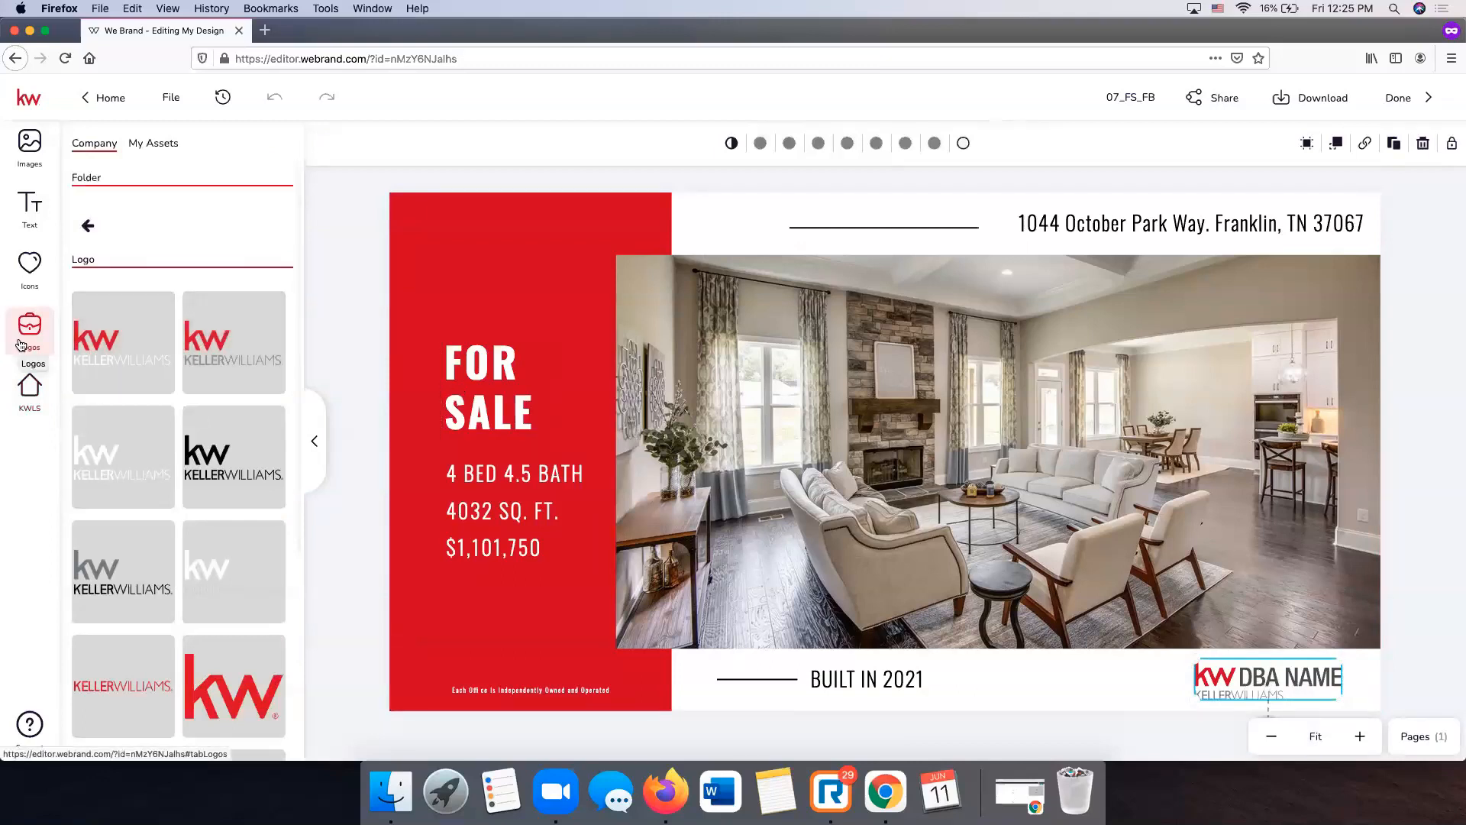
- Swap the DBA NAME logo for the red KW Keller Williams company logo
click(160, 147)
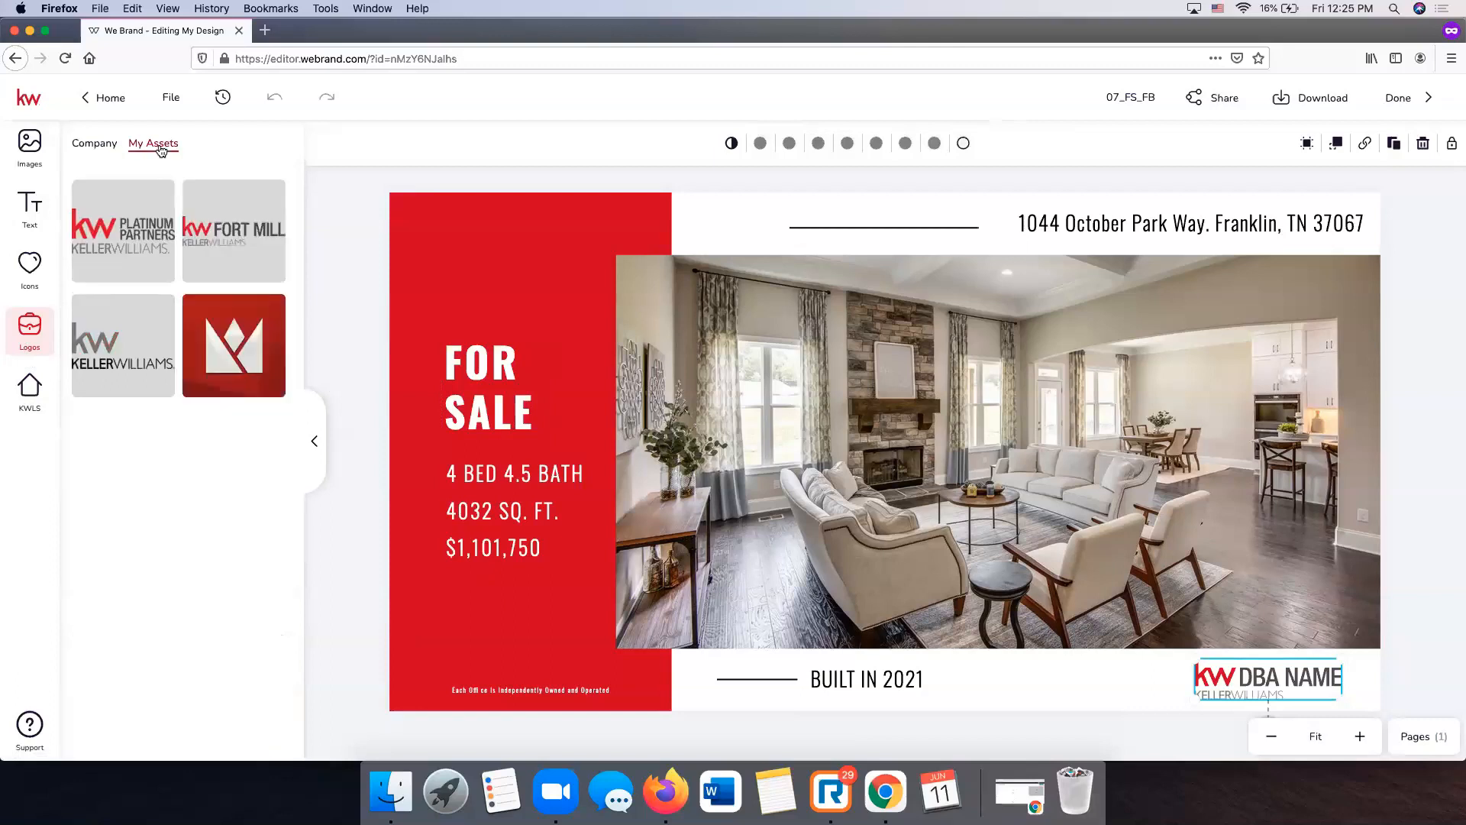
mouse_move(139, 237)
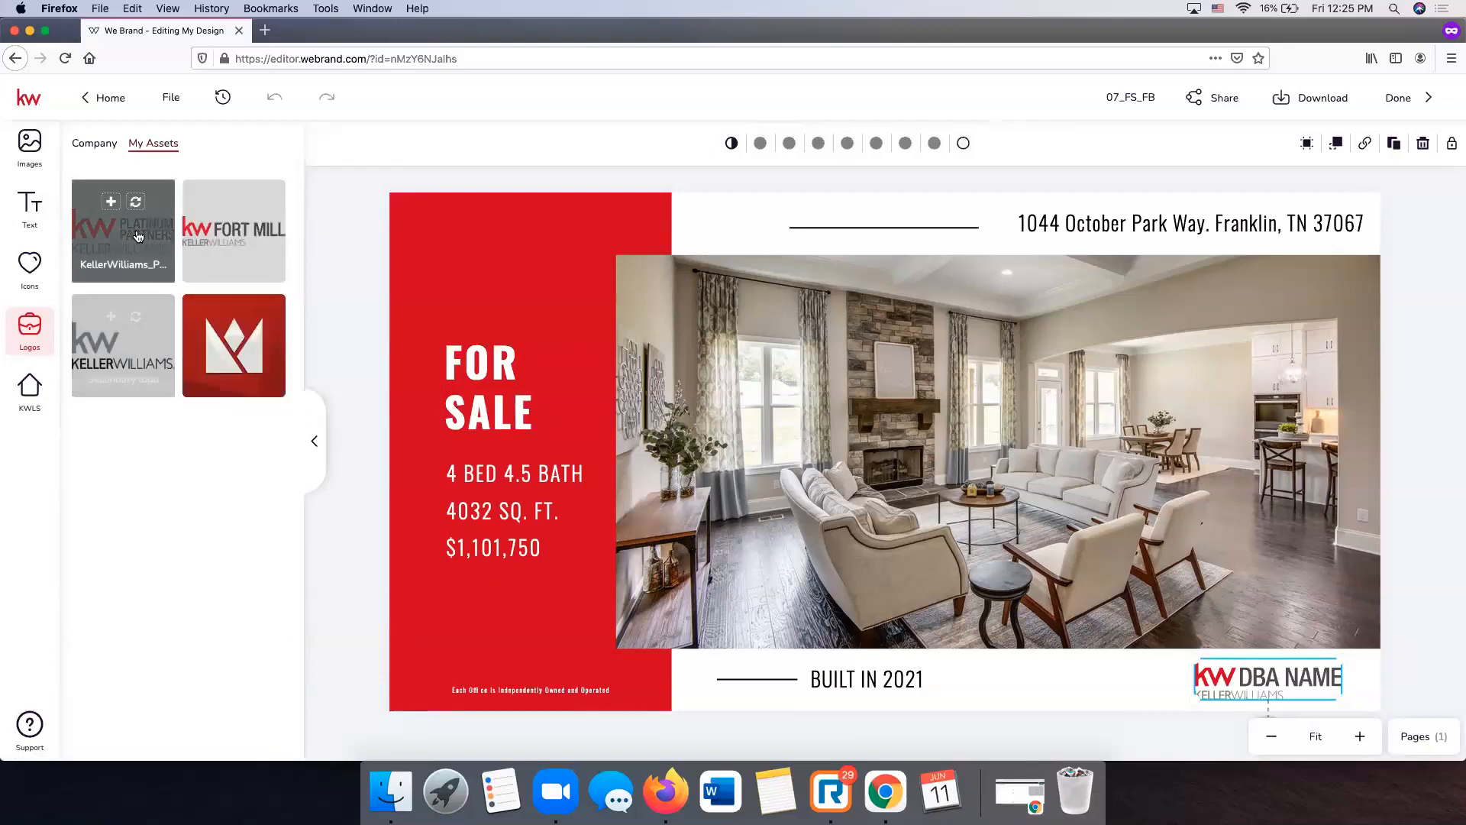
click(247, 202)
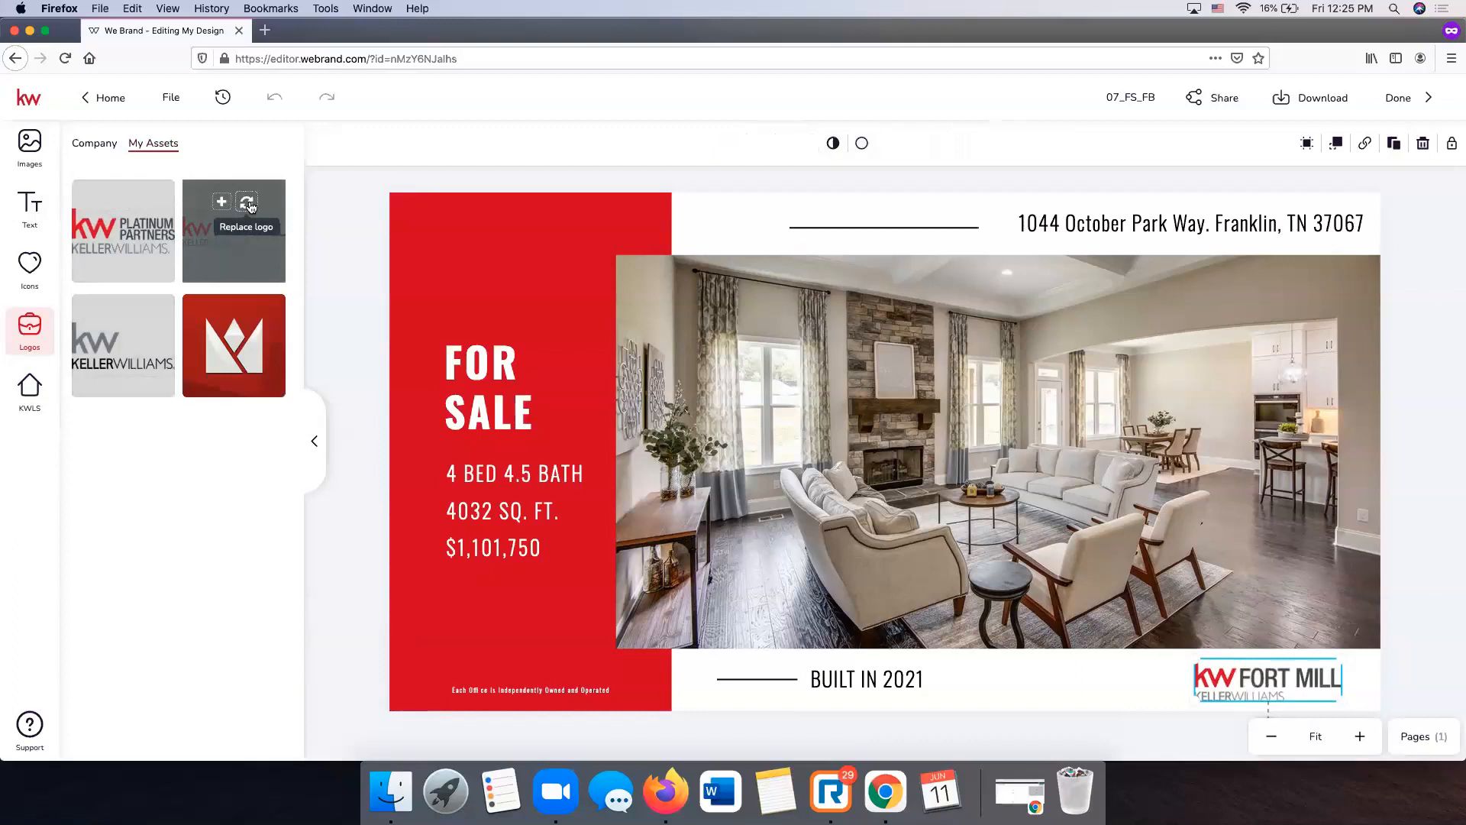
click(93, 145)
mouse_move(223, 350)
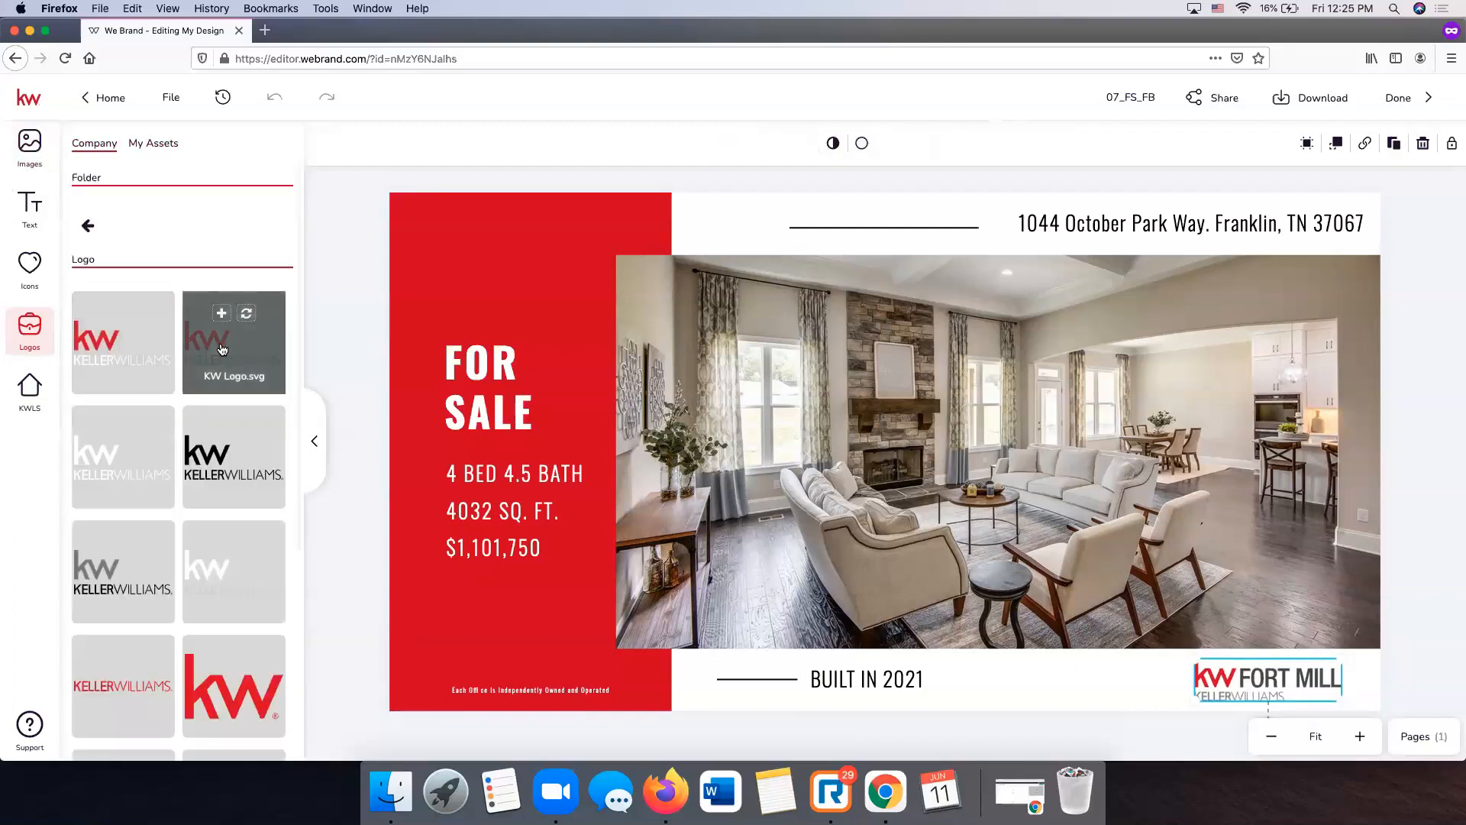
click(245, 315)
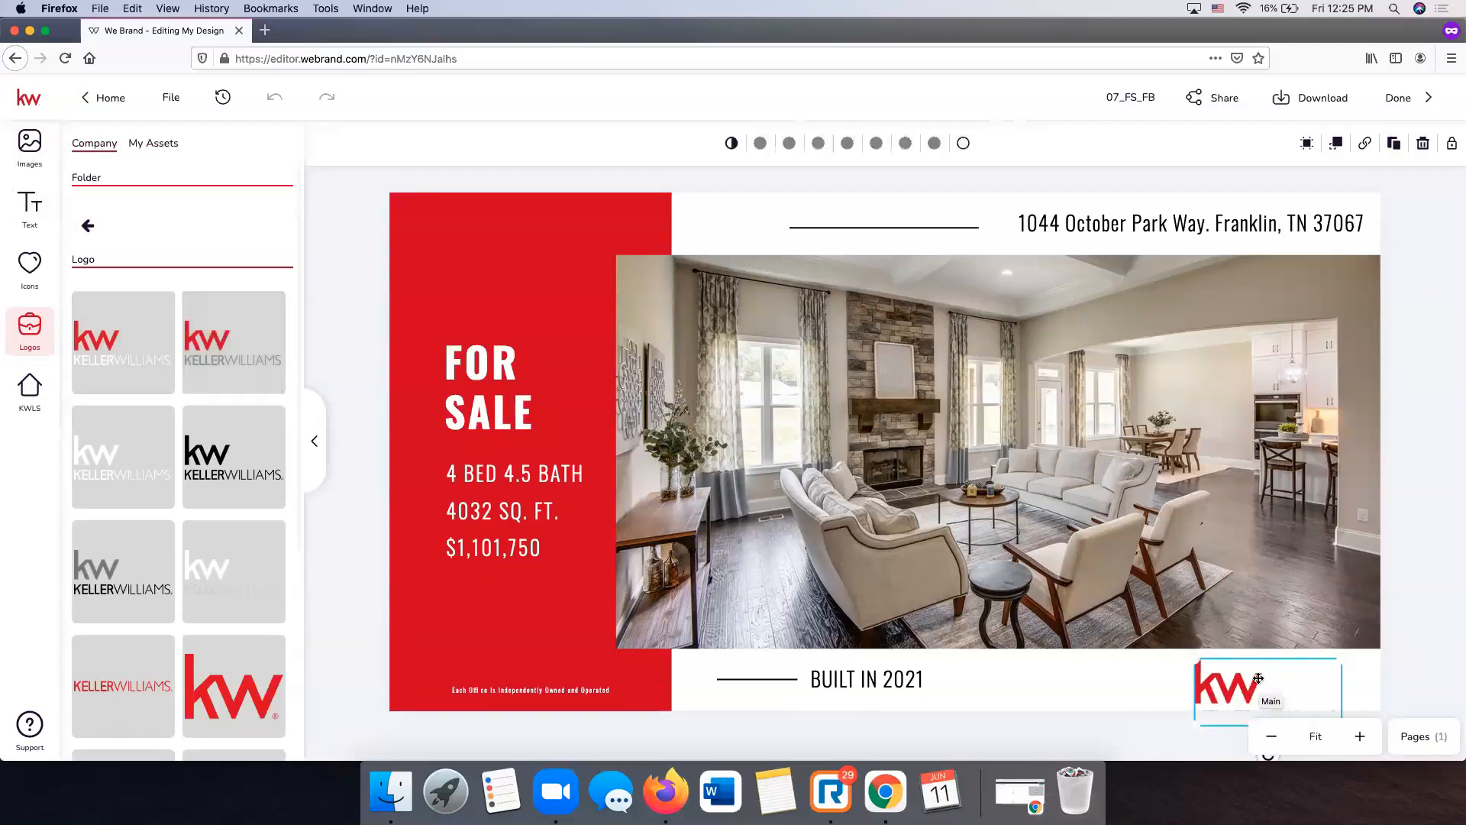
- Move and shrink the KW logo to sit in the bottom-right corner
mouse_move(1259, 679)
mouse_down()
mouse_move(1225, 642)
mouse_move(1281, 681)
mouse_up()
click(1282, 680)
click(1290, 680)
click(1455, 675)
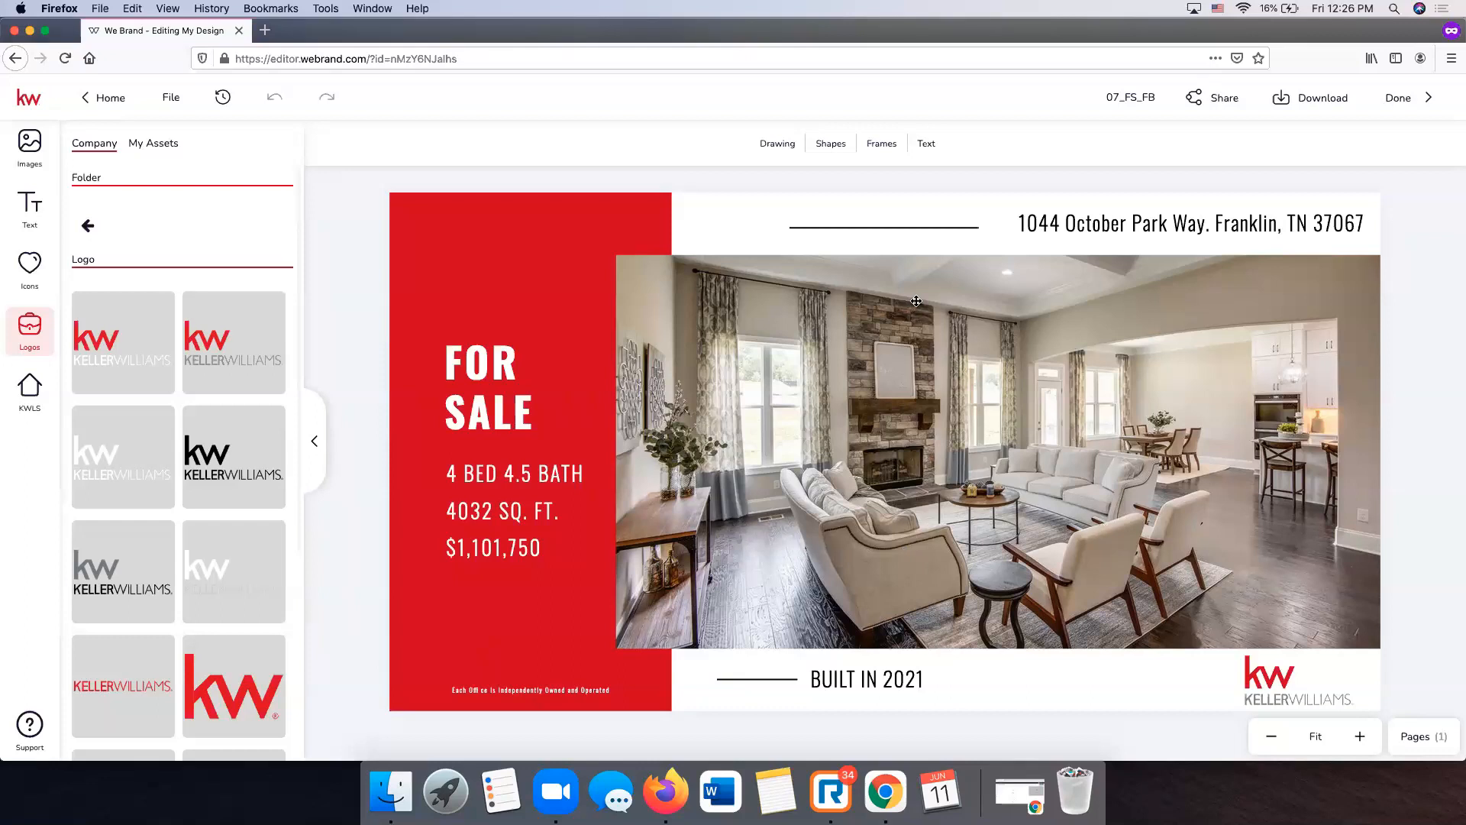
click(1129, 98)
double_click(1134, 97)
click(1110, 89)
double_click(1116, 98)
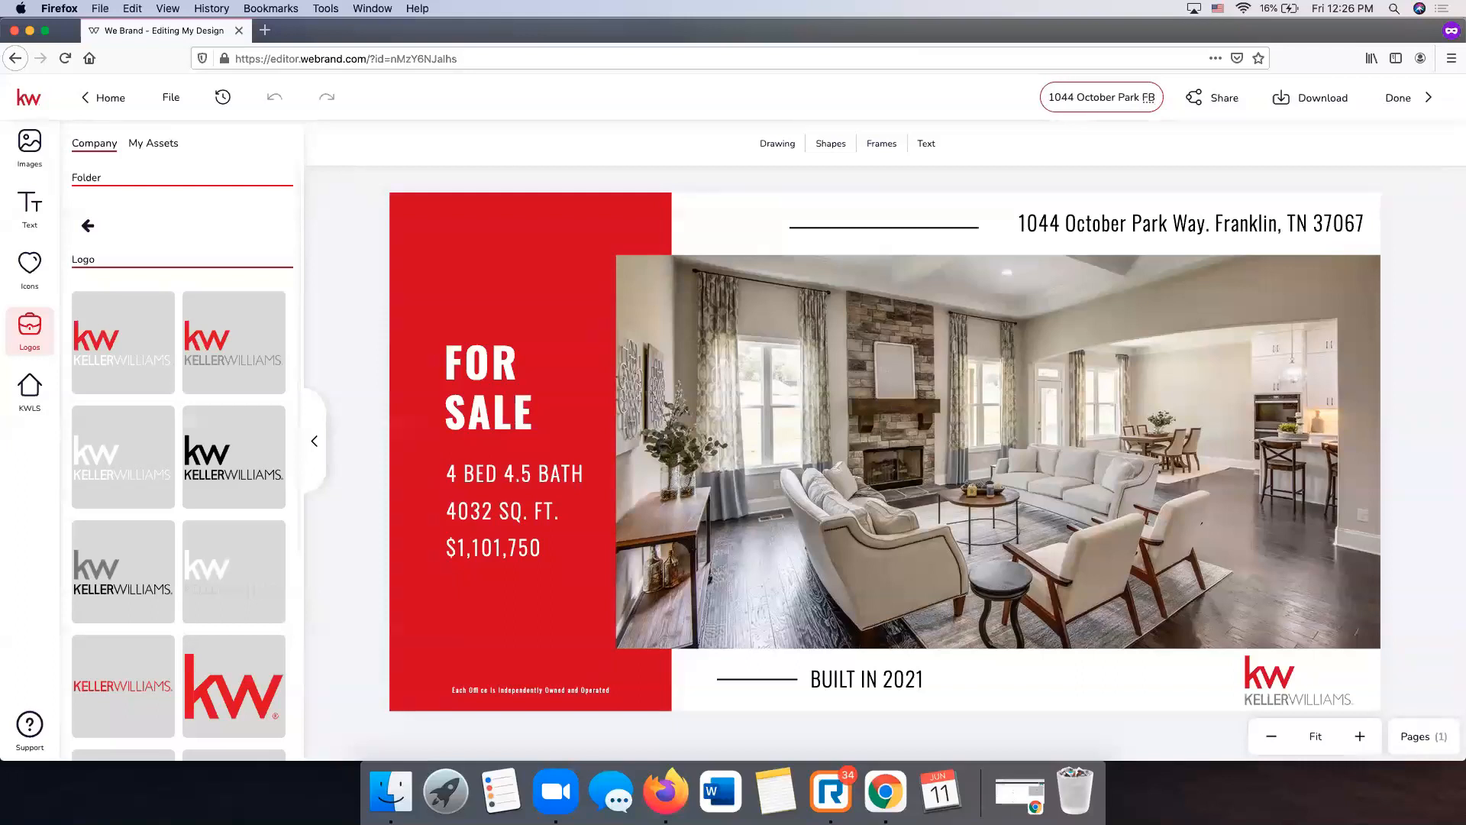
click(767, 175)
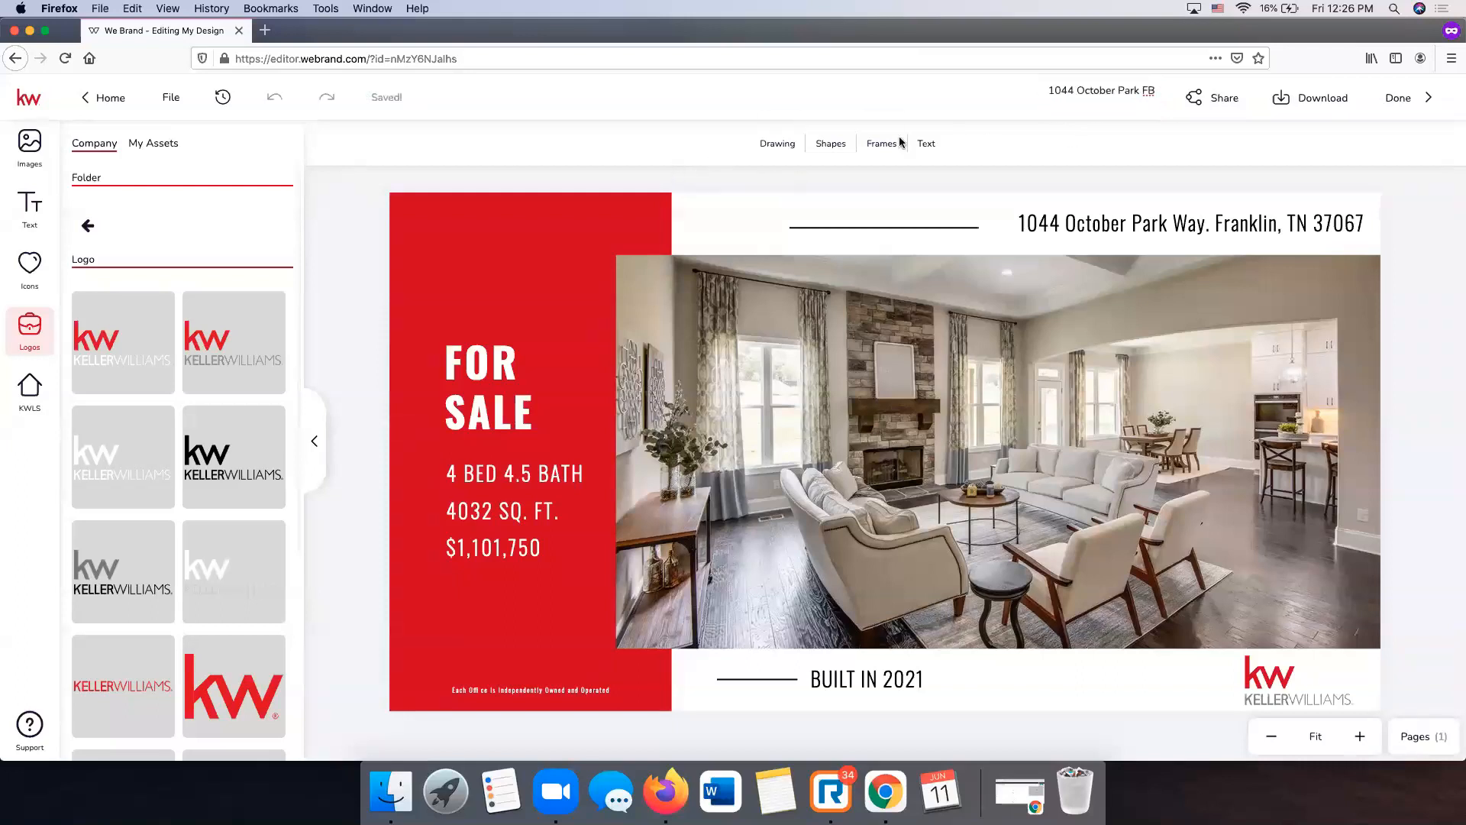
- Save the design from the File menu and bring up the download options
click(172, 101)
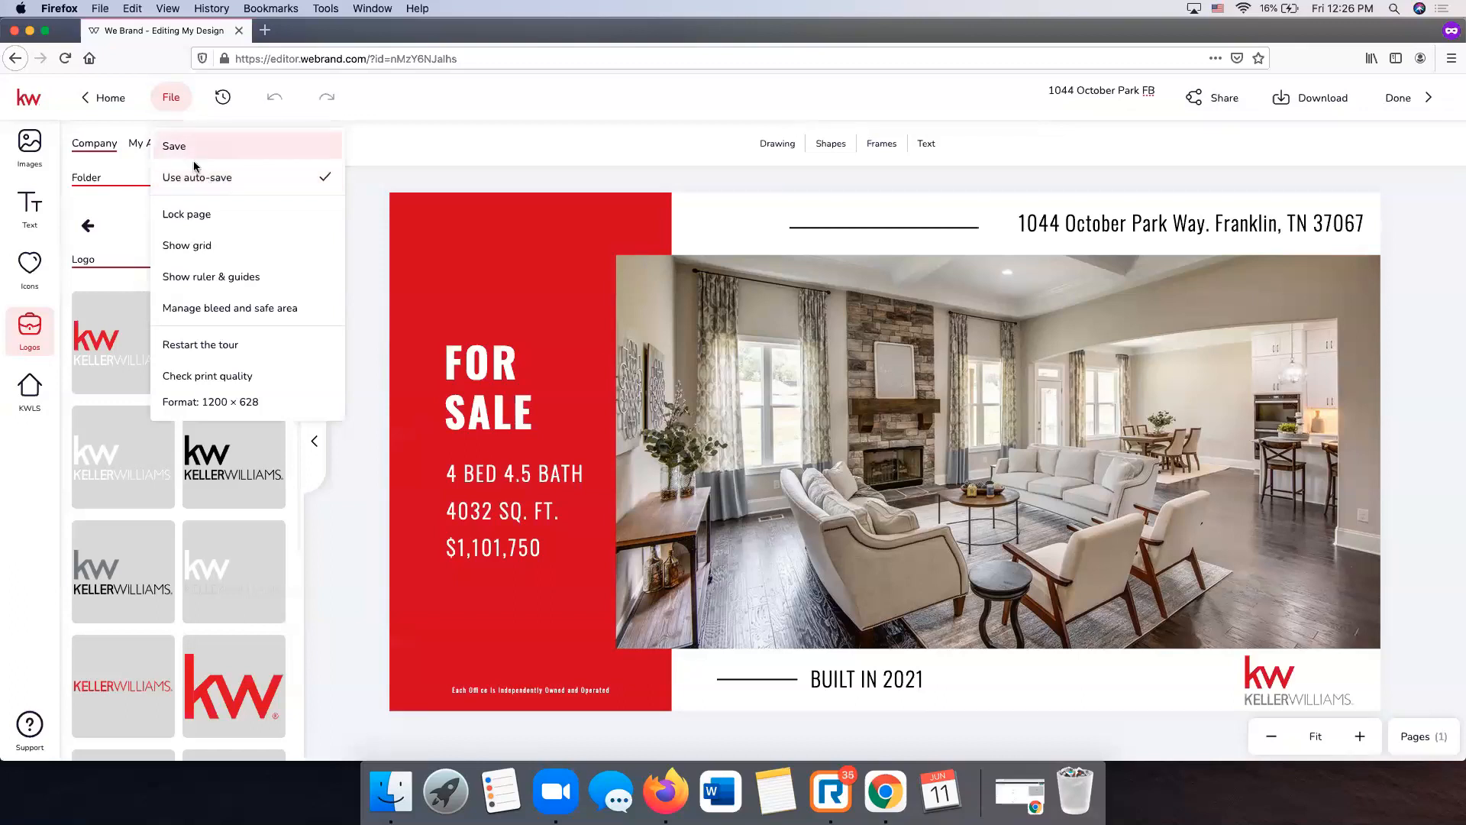
click(392, 157)
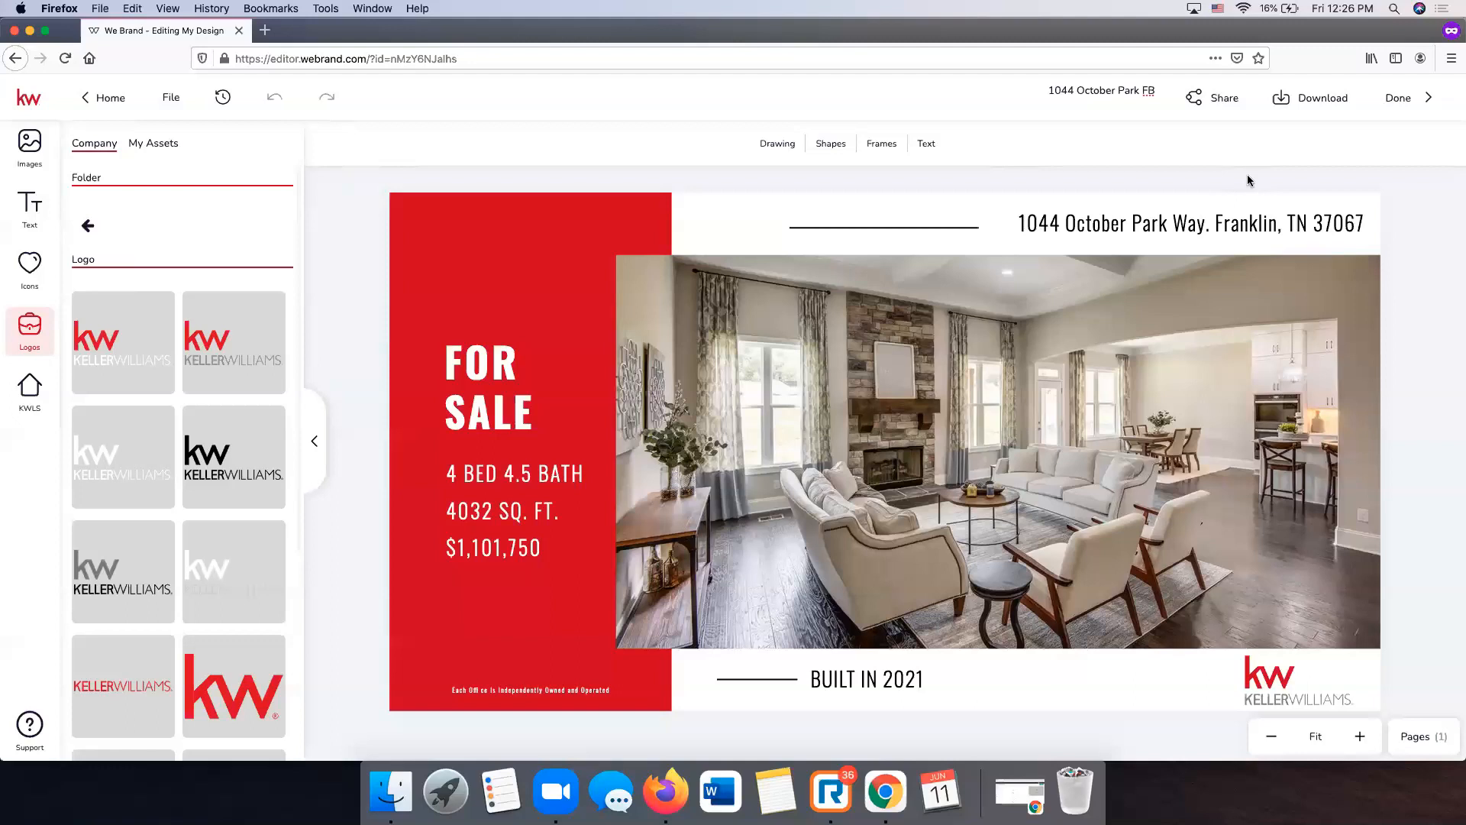
click(1308, 106)
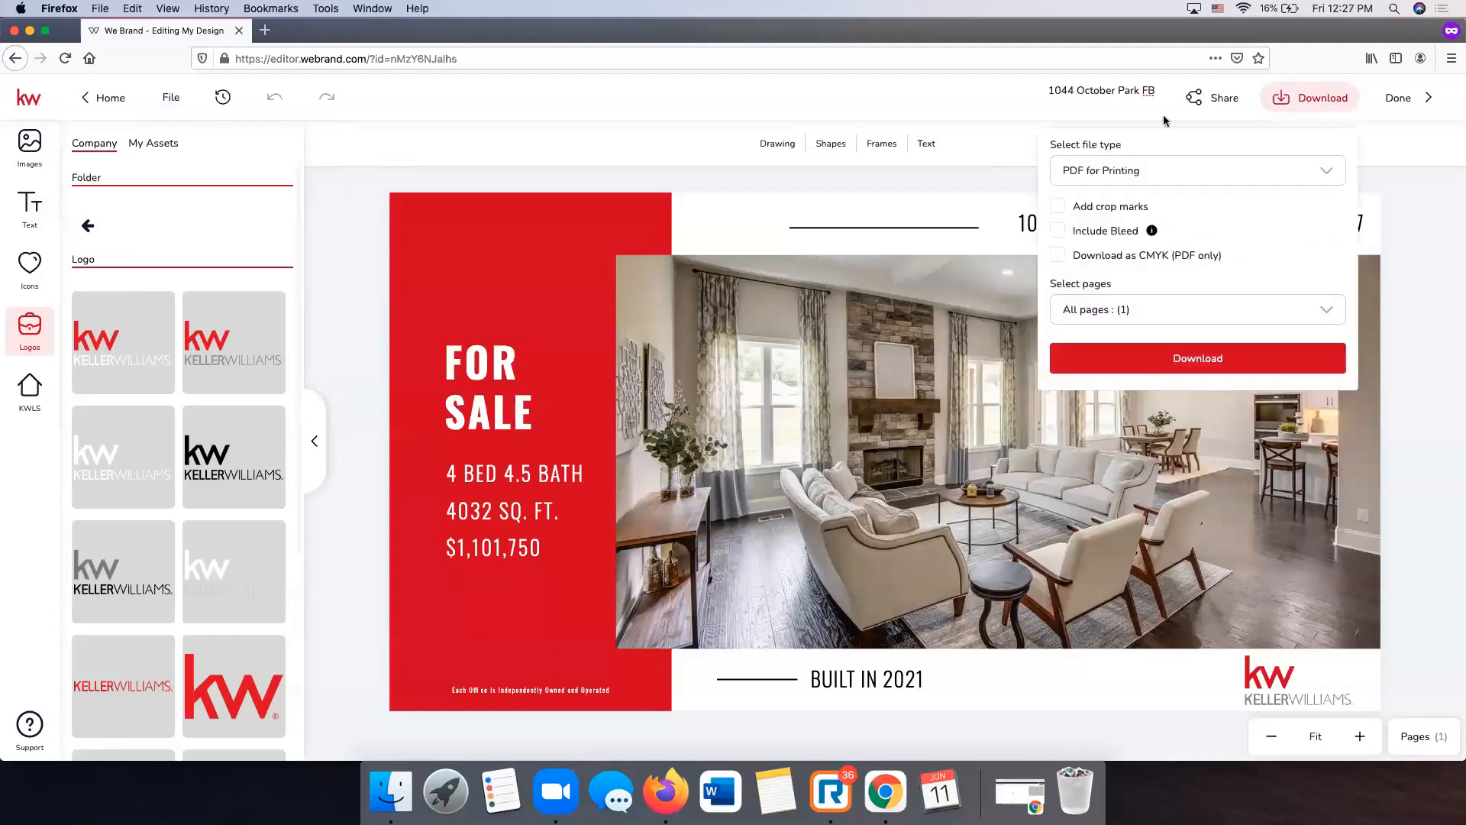
click(1167, 177)
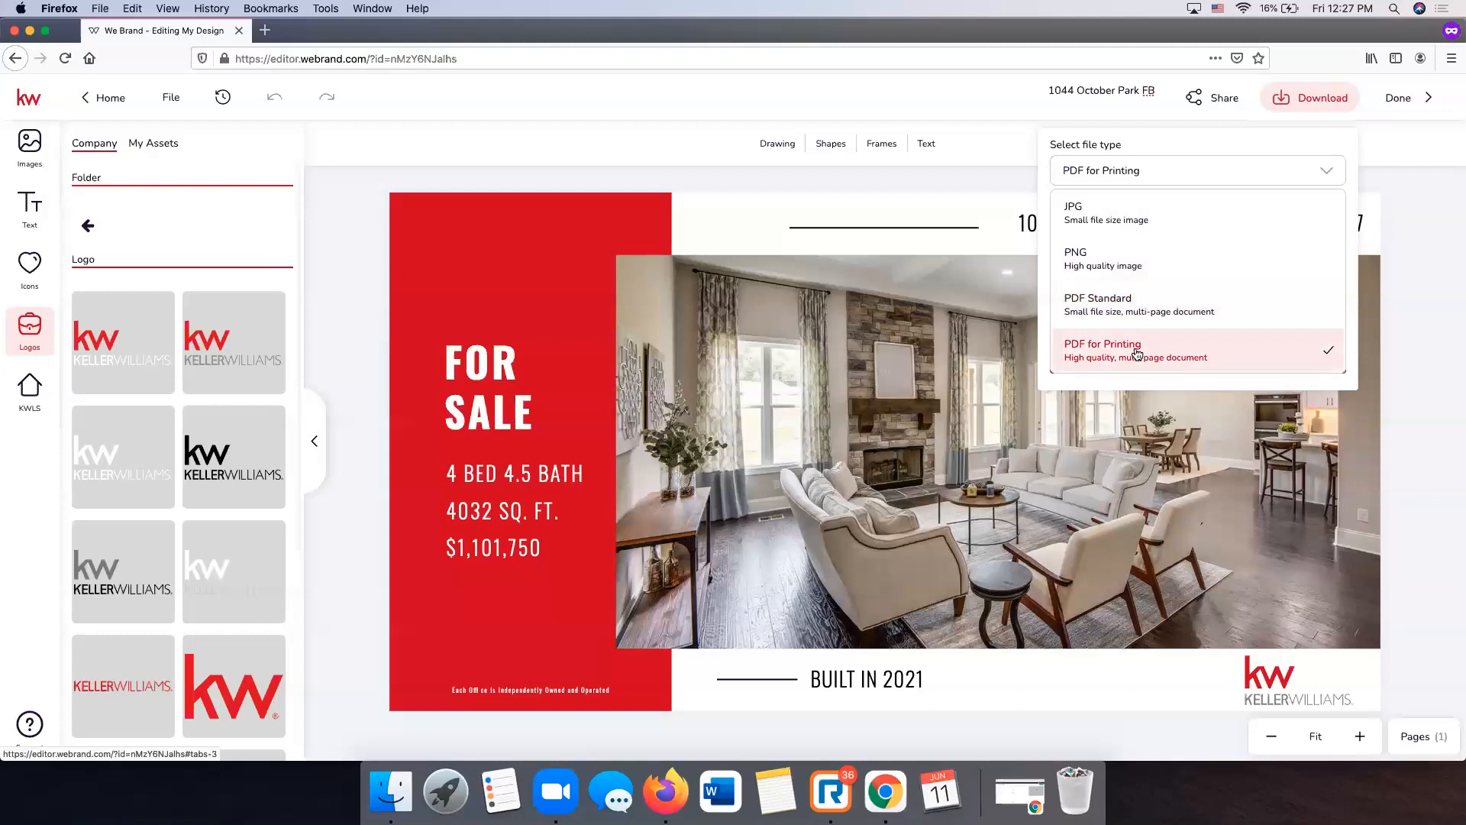
click(1116, 214)
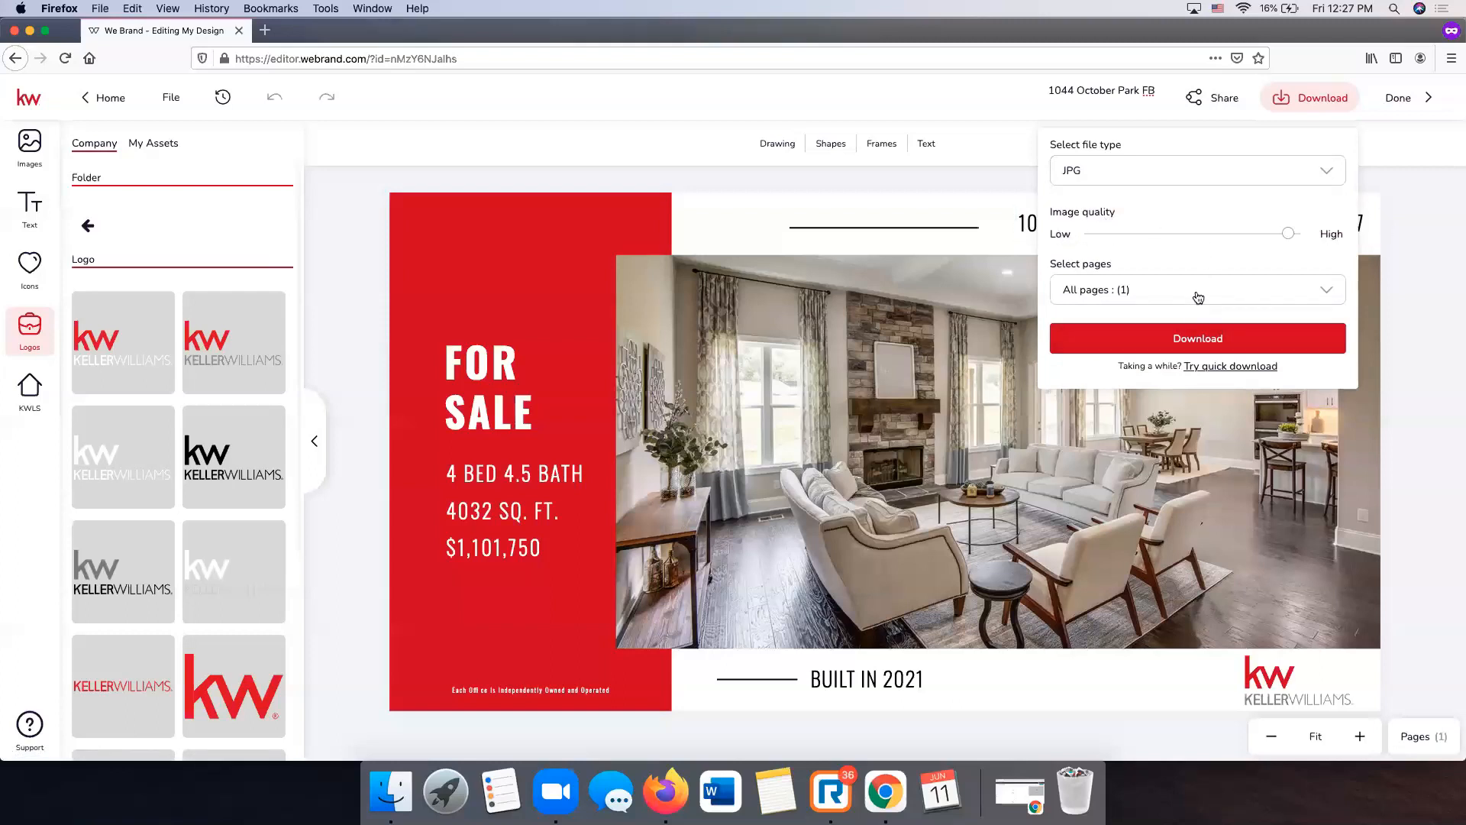
click(1147, 307)
click(1147, 303)
click(1184, 341)
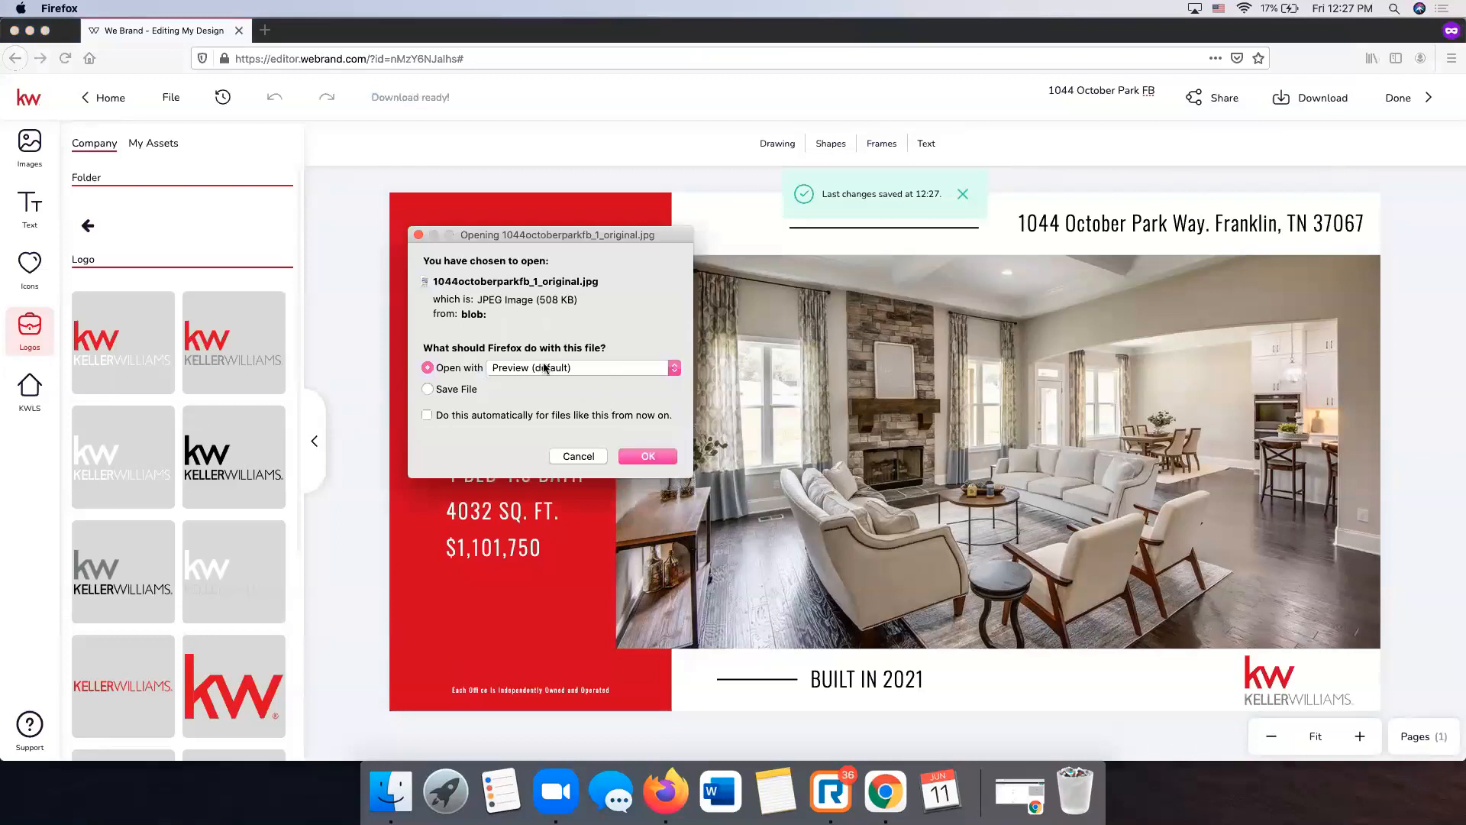
click(654, 456)
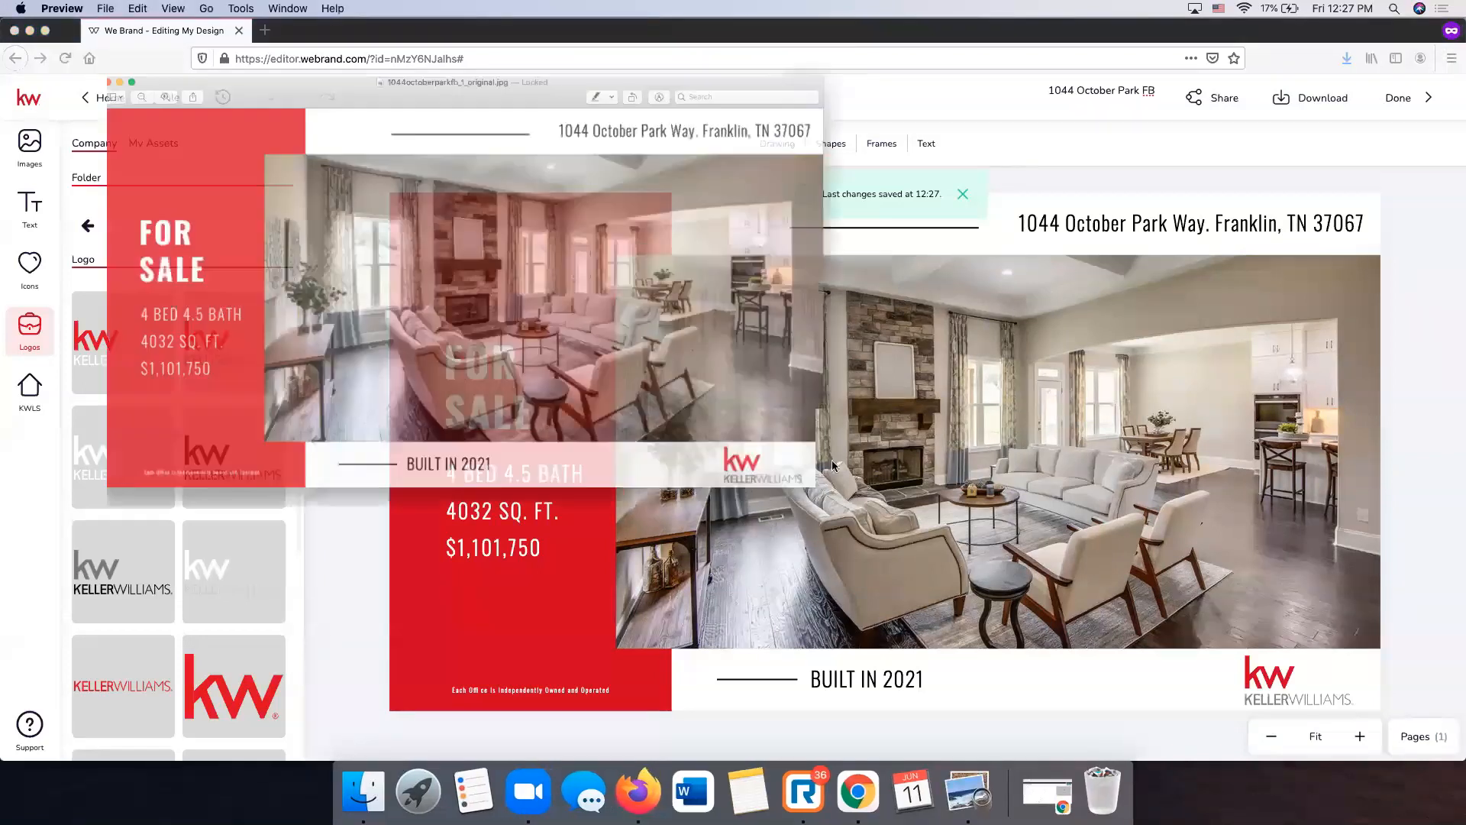
drag(351, 44, 547, 100)
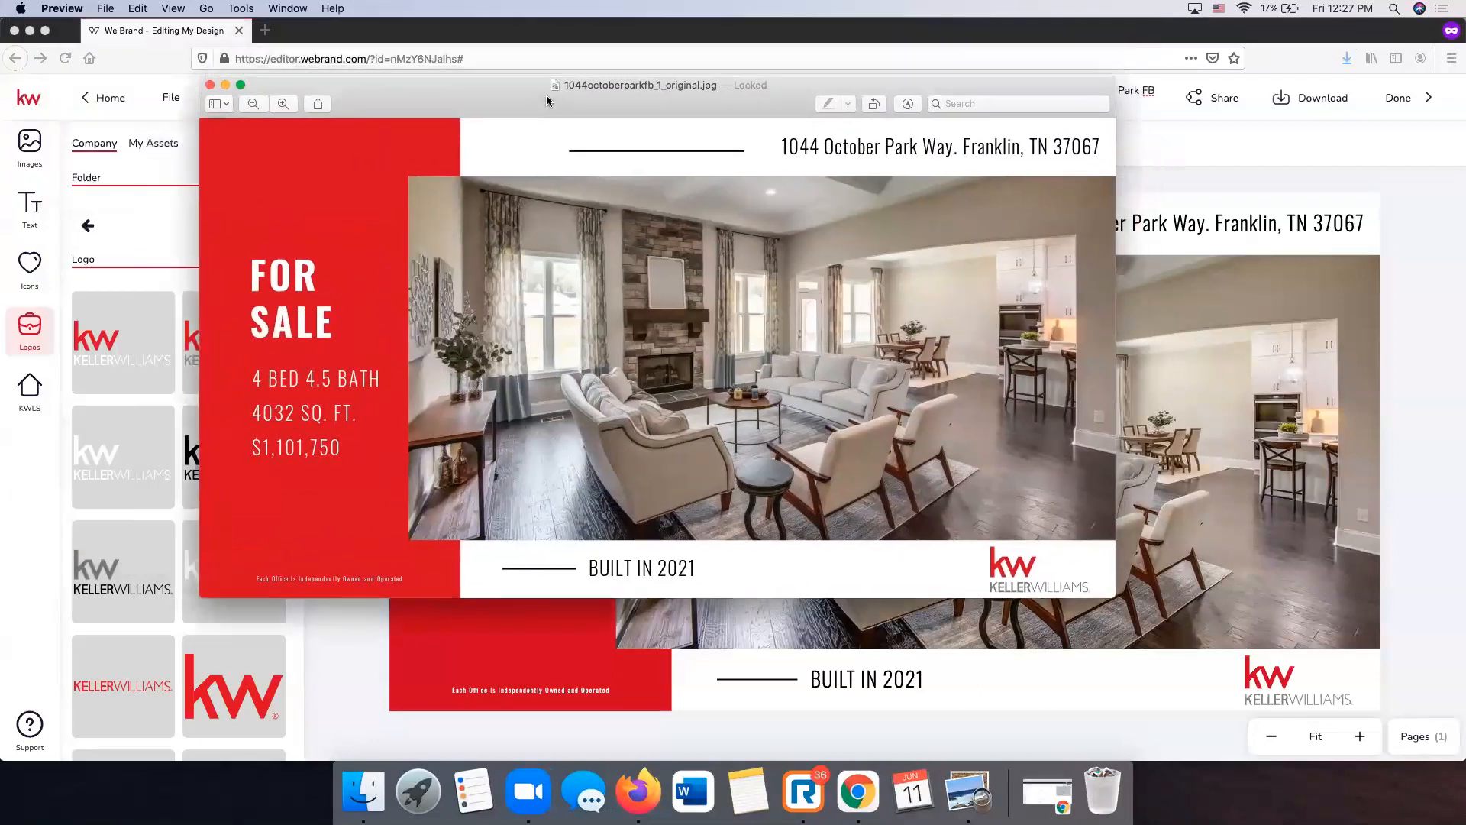
click(210, 86)
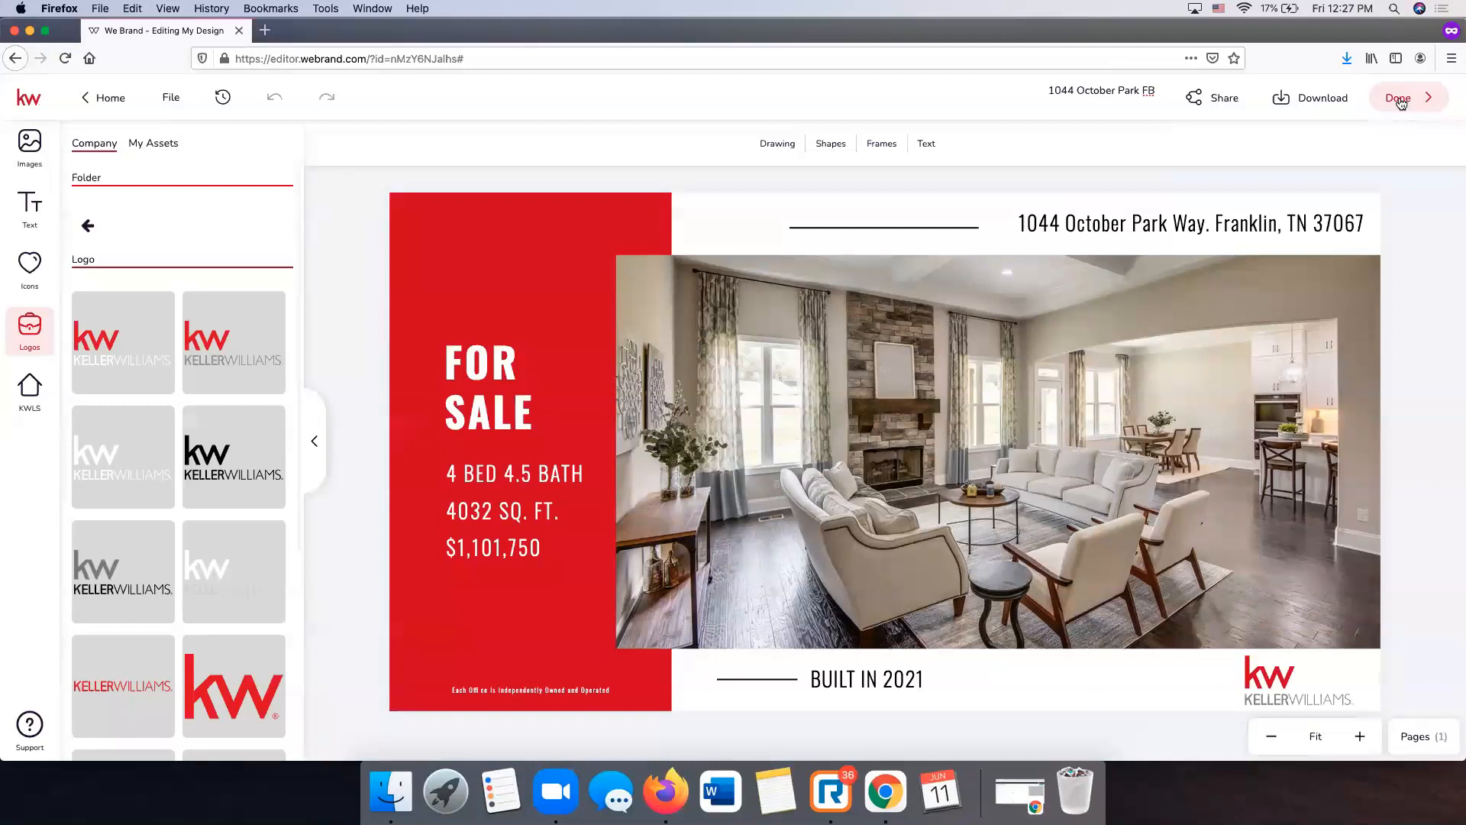
- Finish the design with Done and go to the Campaigns dashboard
click(1401, 103)
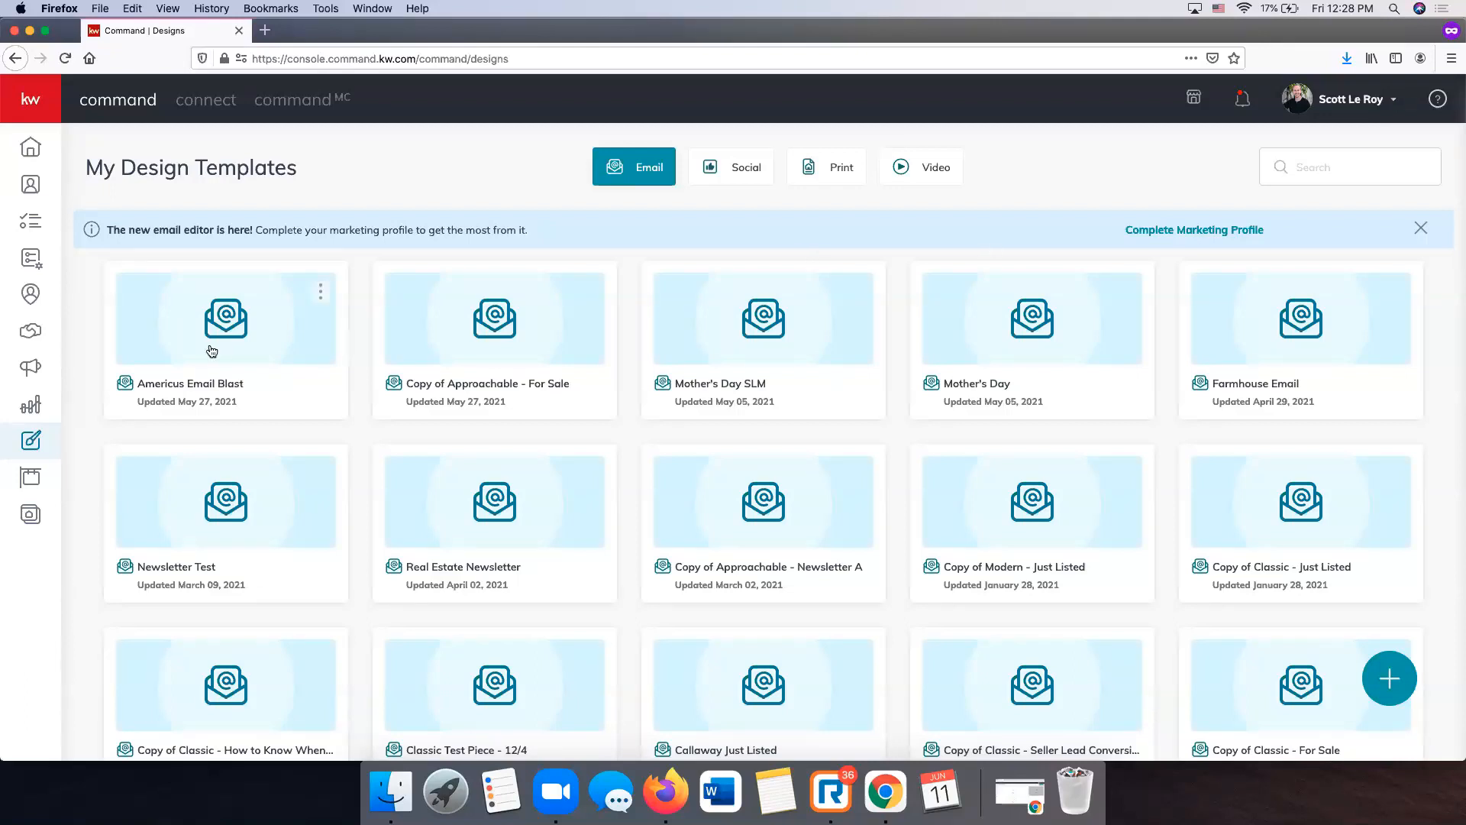
click(38, 371)
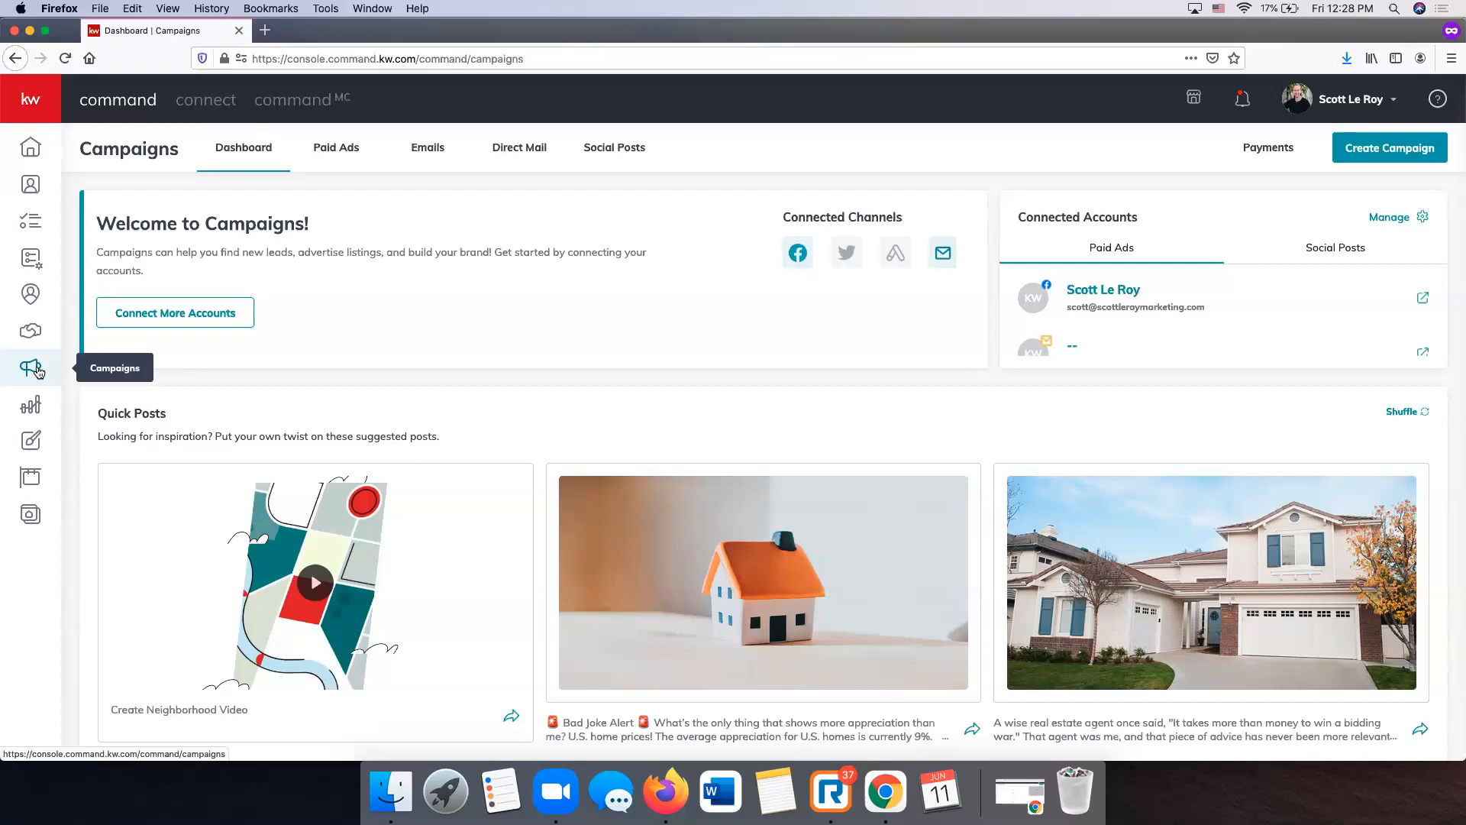
- Create a new Social Post campaign to get a blank New Post form with Facebook preview
click(1379, 148)
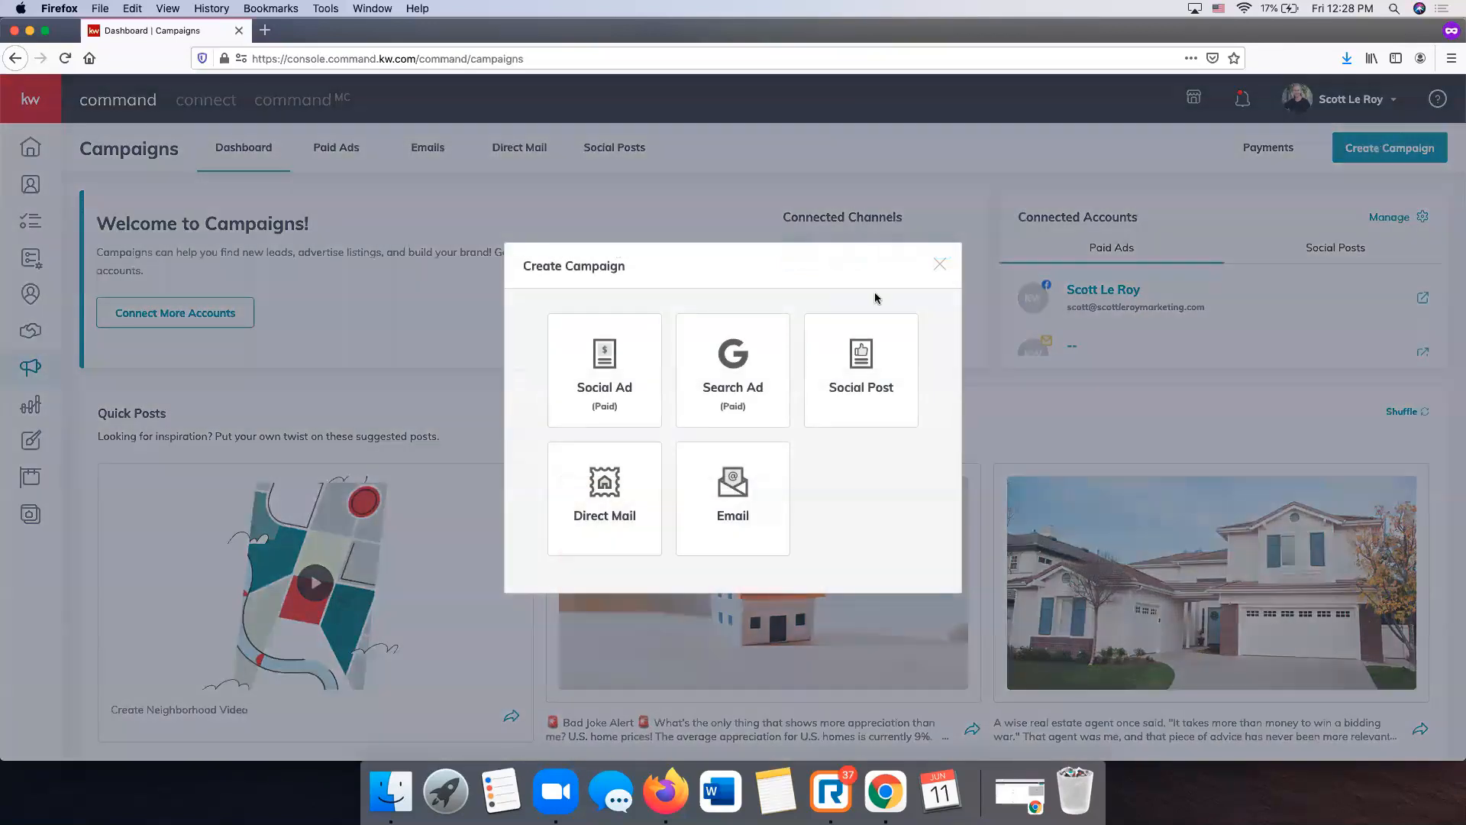
click(856, 390)
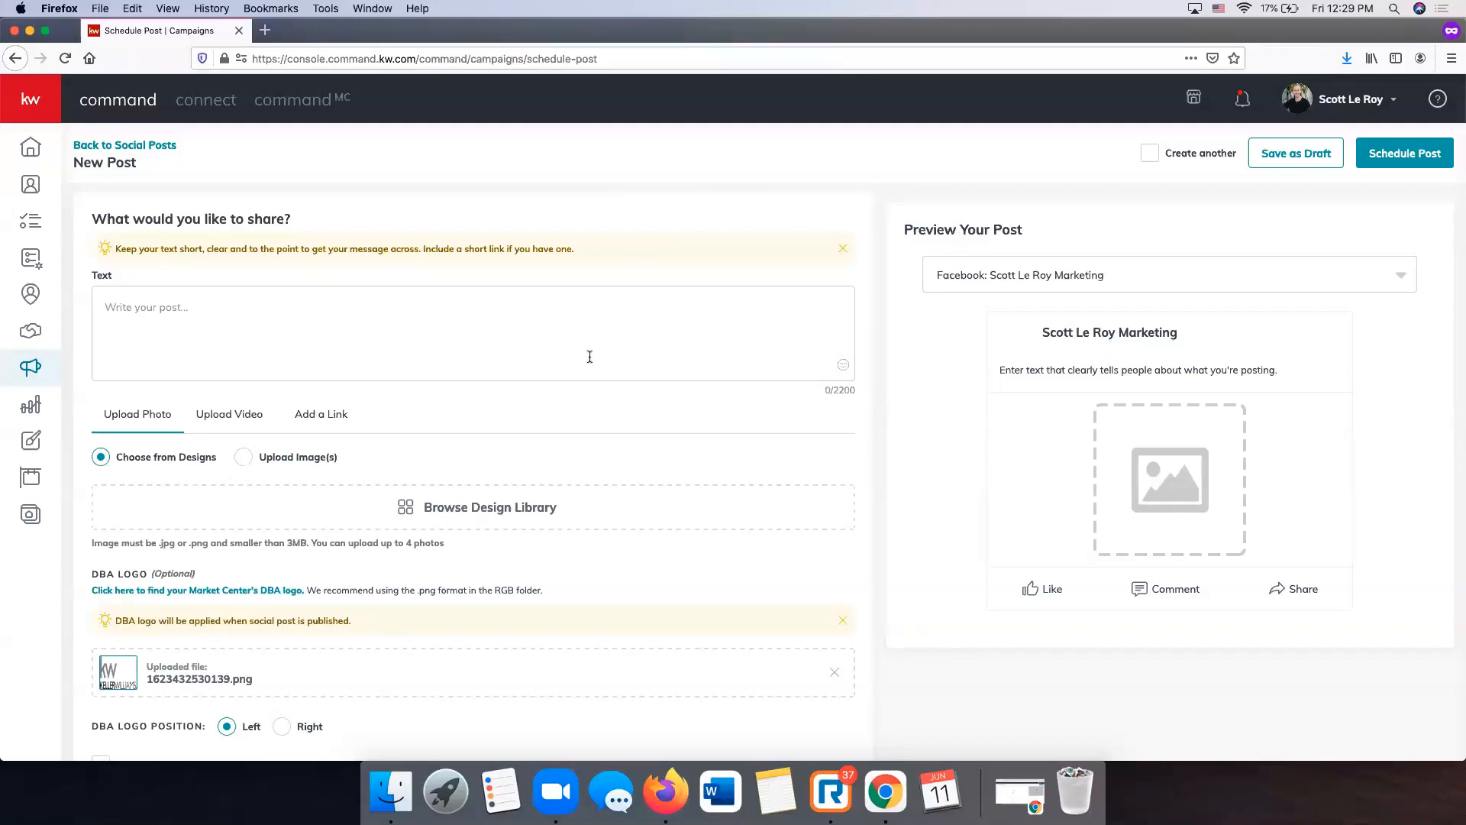
scroll(307, 256, down, 5)
scroll(306, 254, down, 3)
scroll(306, 254, up, 8)
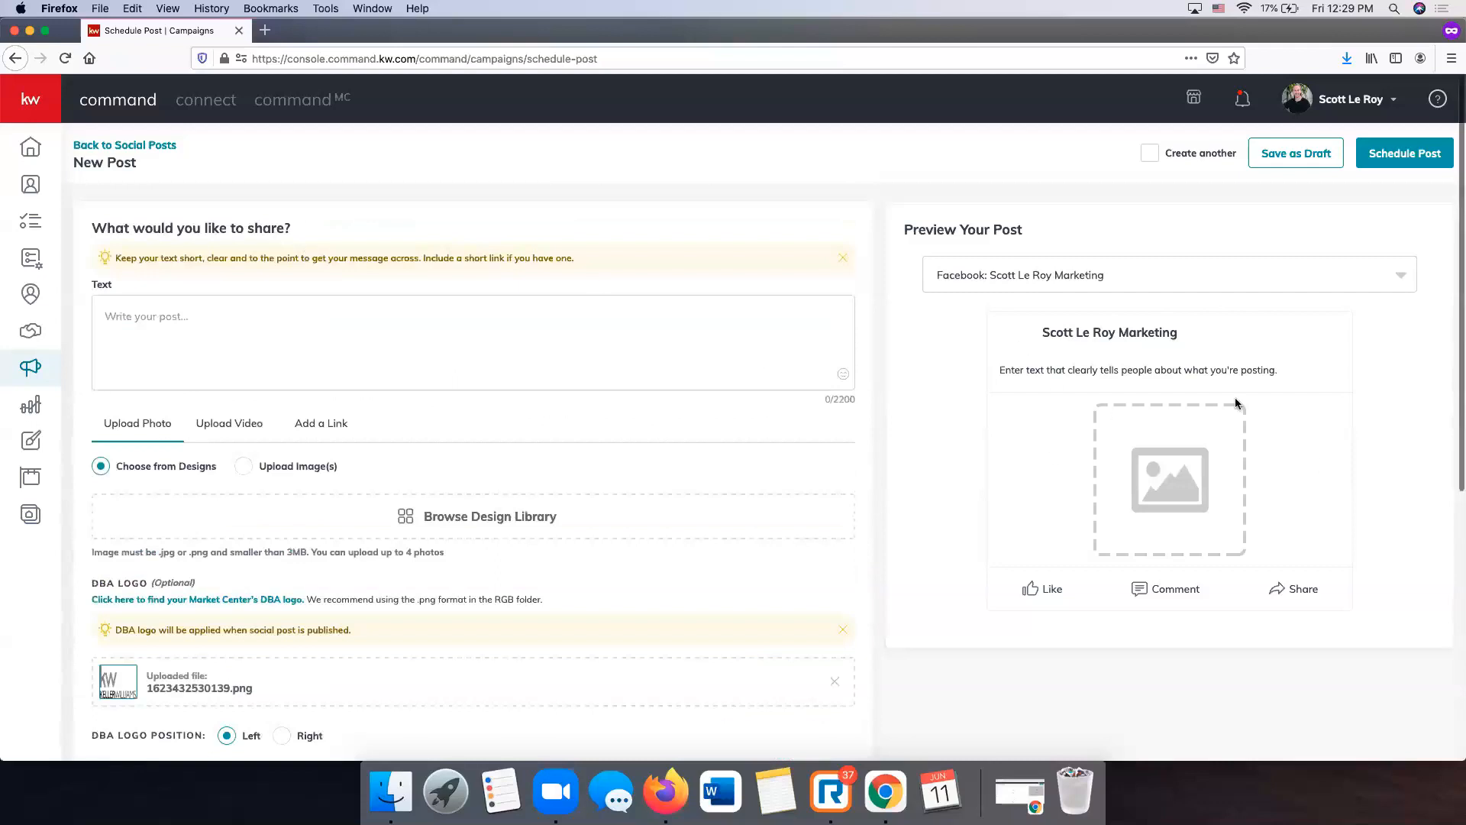
scroll(569, 453, down, 1)
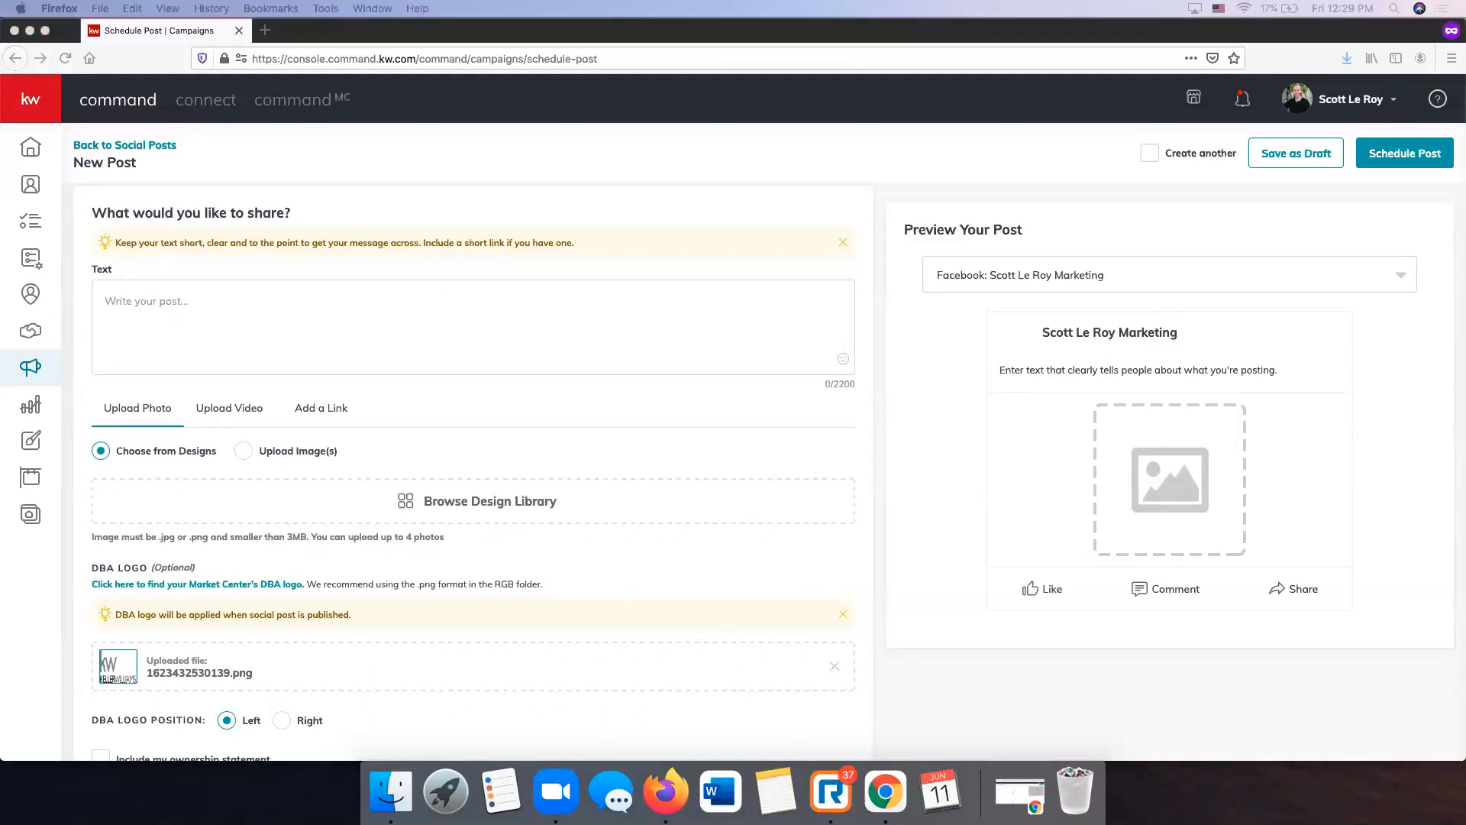
- Enter 'Just Listed in Franklin!', paste the listing description, and add 'Contact Today for More Information'
click(210, 298)
text(Jus)
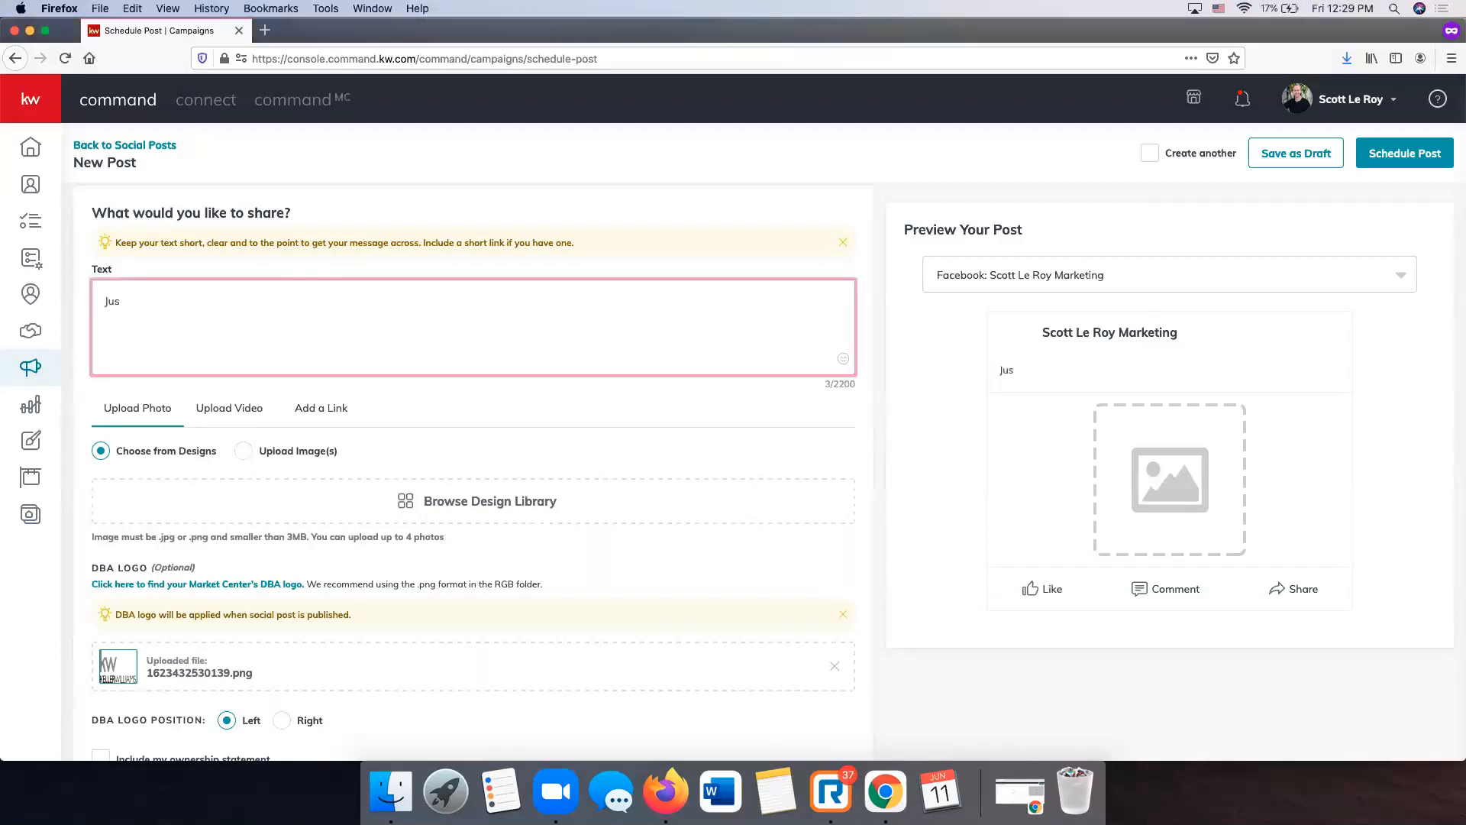
text(t Listed in Fran)
key(BackSpace)
text(an)
text(Lots of Upgrades!! Currently Under Construction. All Selections have already been selected. Affordable Custom Home by Dalamar! Clearwater Elevation A Floor Plan - All Brick - Master & Guest Suite on Main - 3 car garage - Hardwood Floors - Great Room w/ Coffered Ceiling & Gas Fireplace & 4 panel glass sliding windows - office - 10' Ceilings on 1st Floor - Gourment Kitchen w/ Custom Cabinets & Granite Counter Tops - Tankless Water Heater - Covered Patio - and more!)
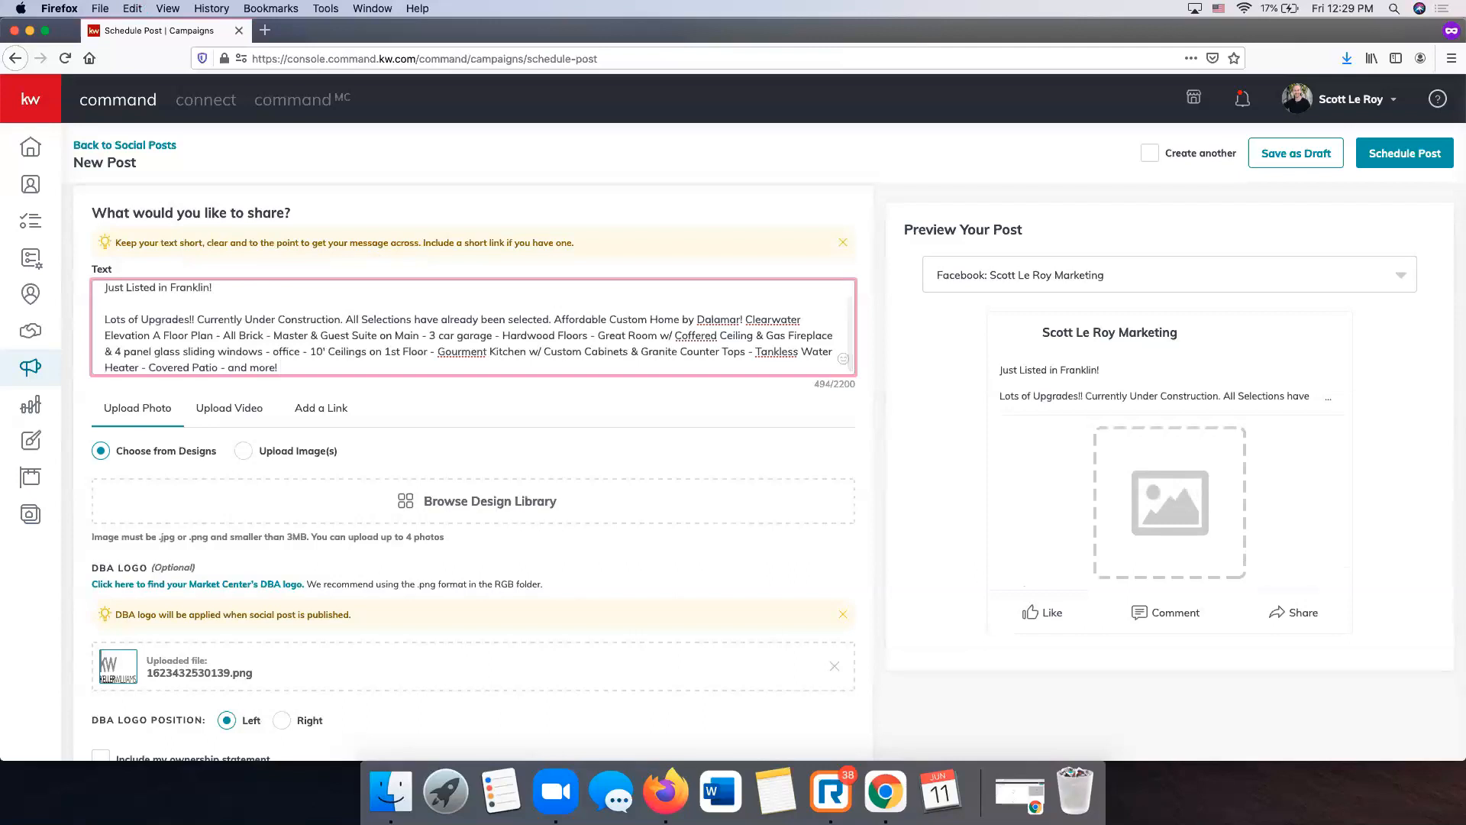
text(Contact)
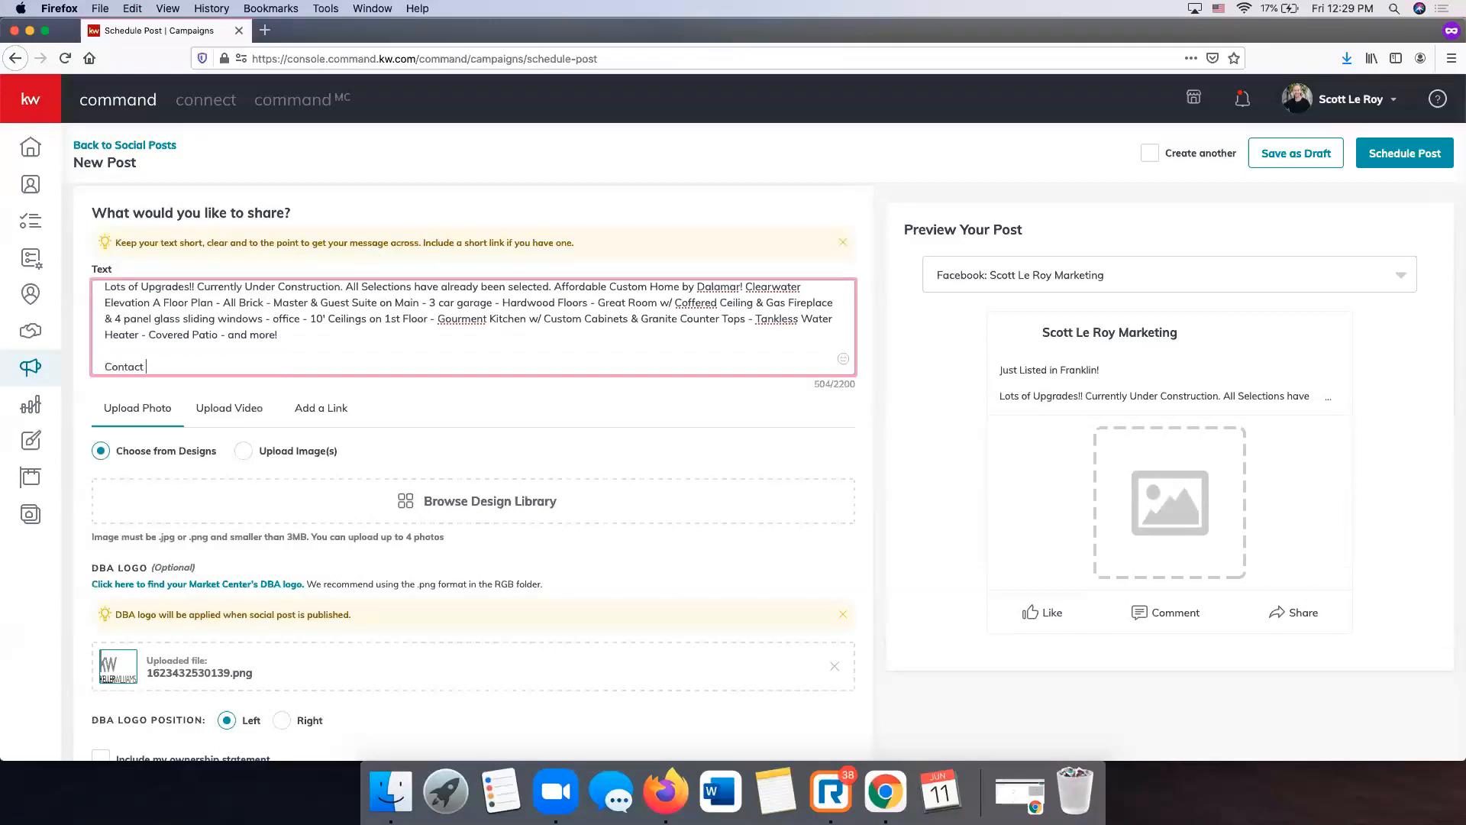
text( Today for More Infomr)
text(tion)
scroll(622, 299, up, 3)
scroll(621, 298, down, 2)
scroll(621, 299, up, 2)
scroll(622, 299, down, 6)
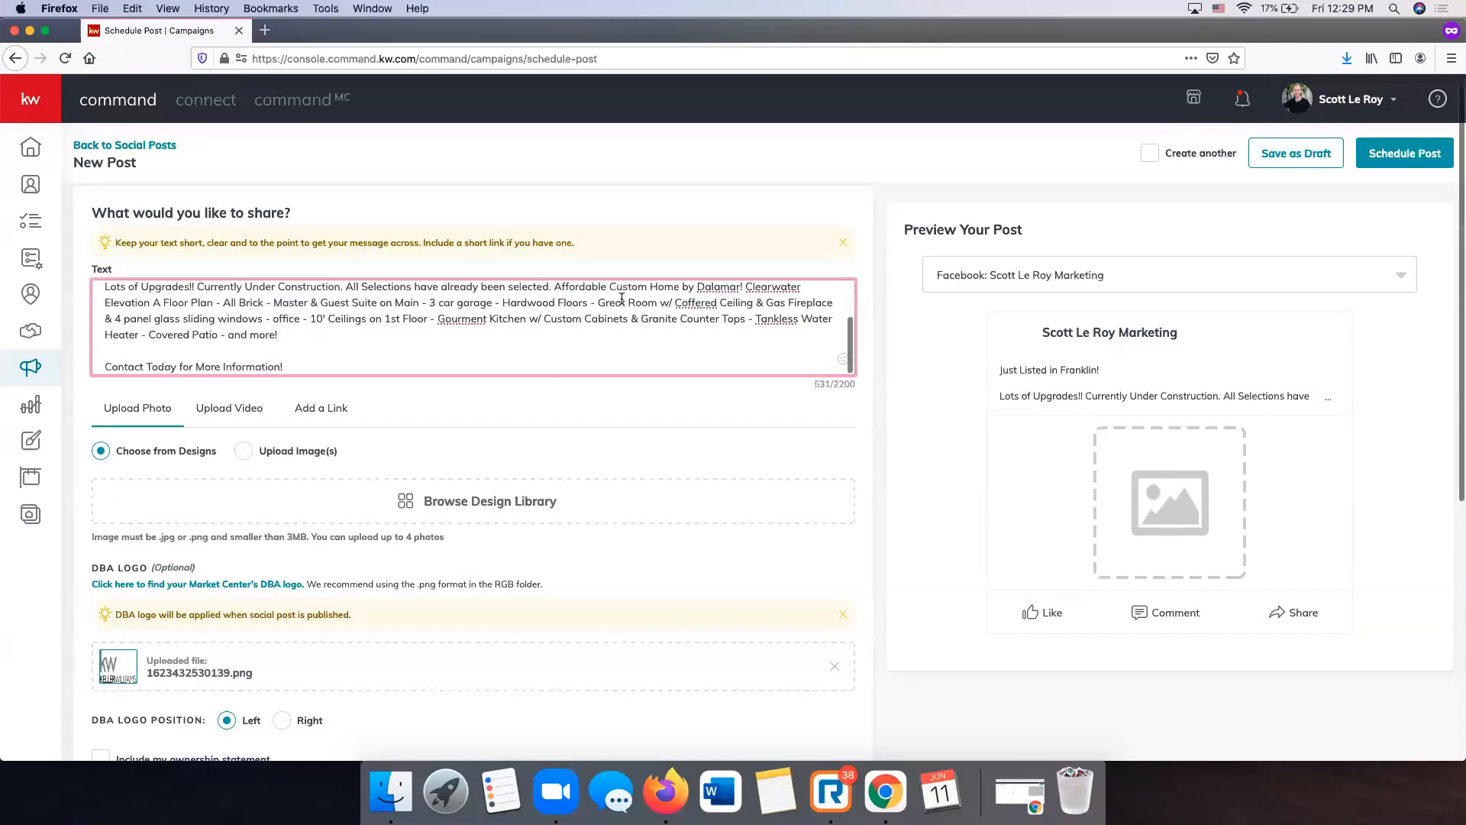
scroll(622, 299, up, 5)
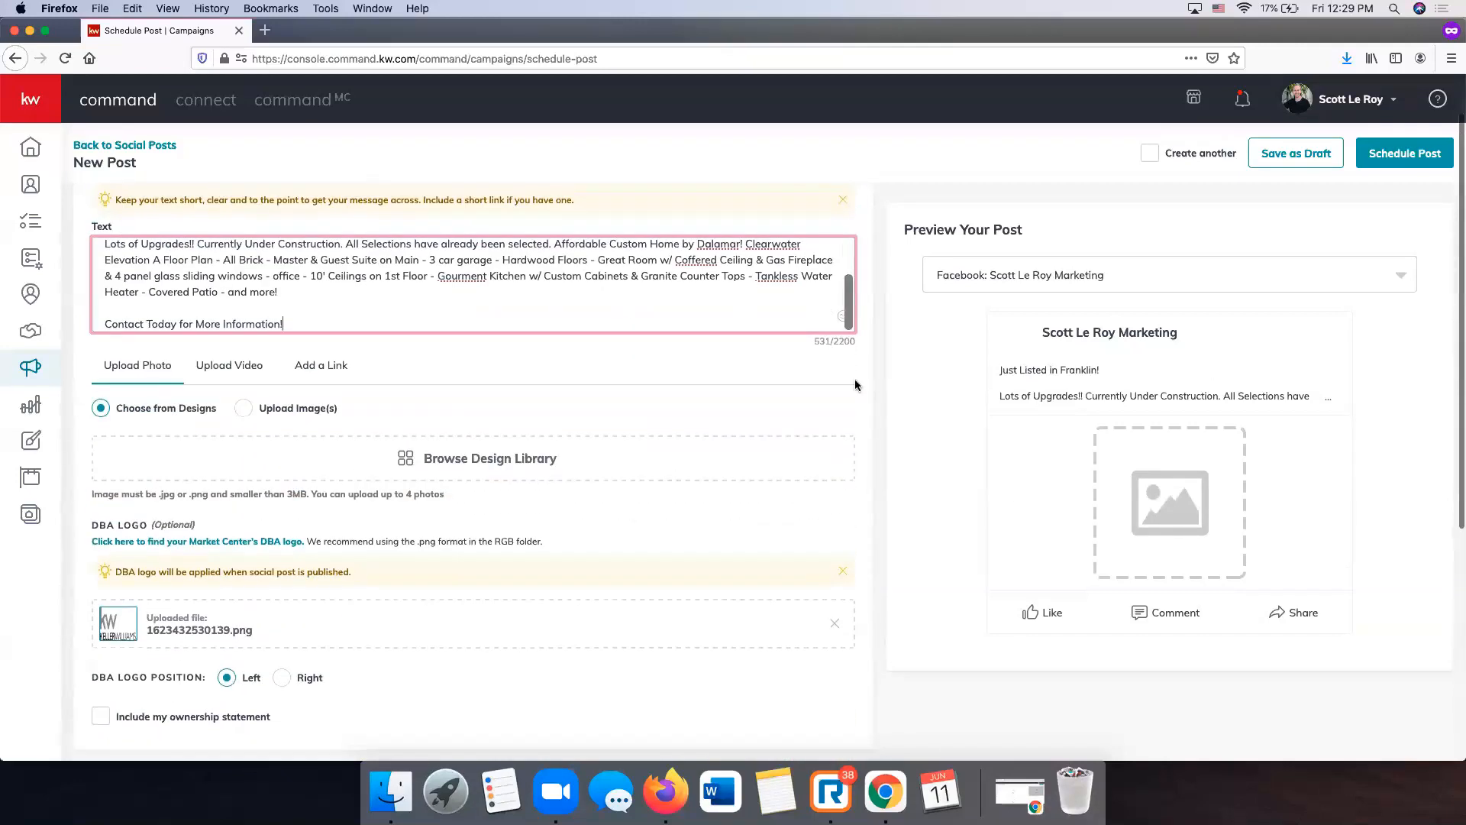
scroll(302, 464, down, 2)
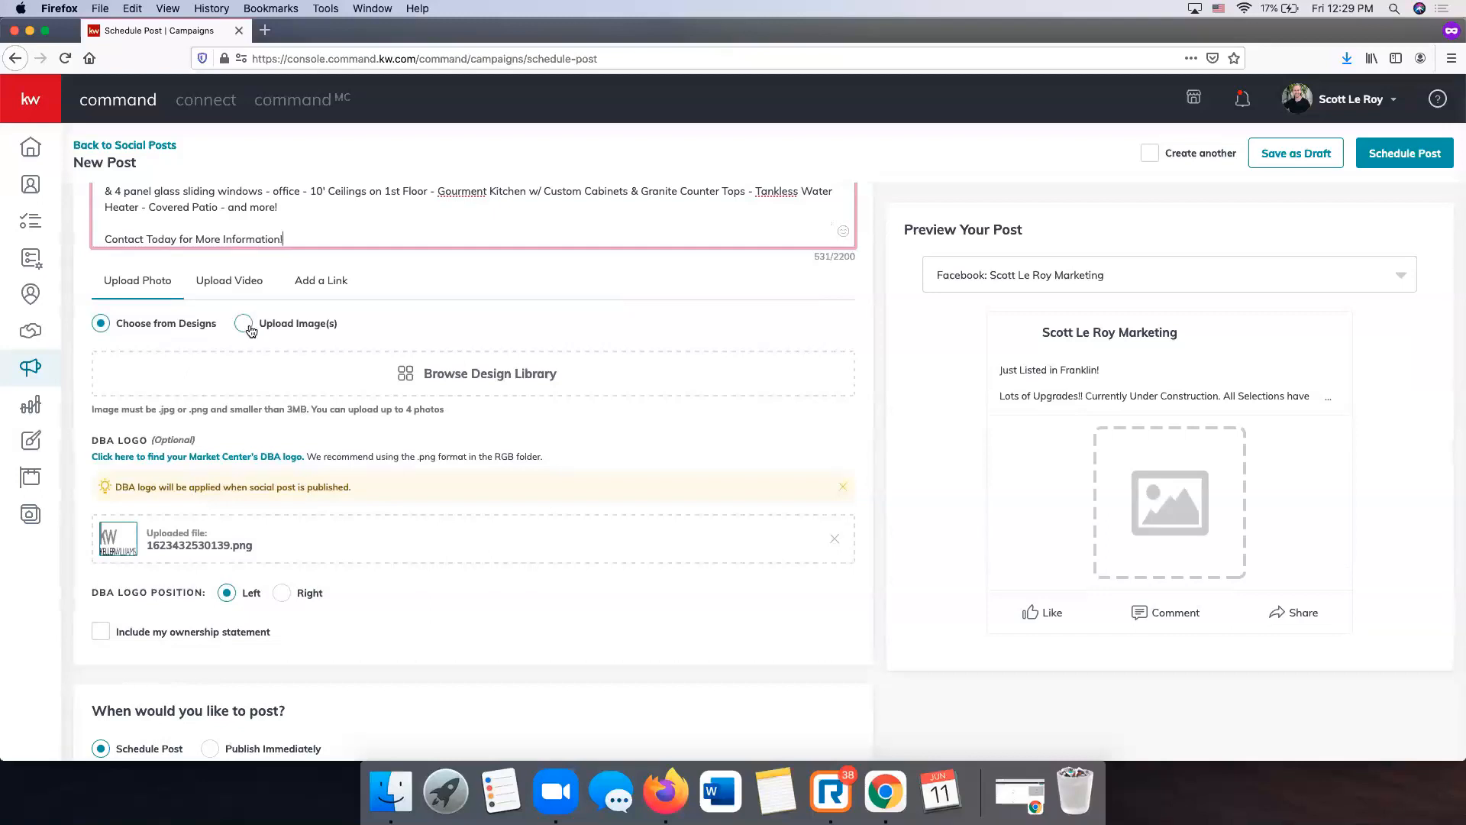
scroll(441, 321, down, 1)
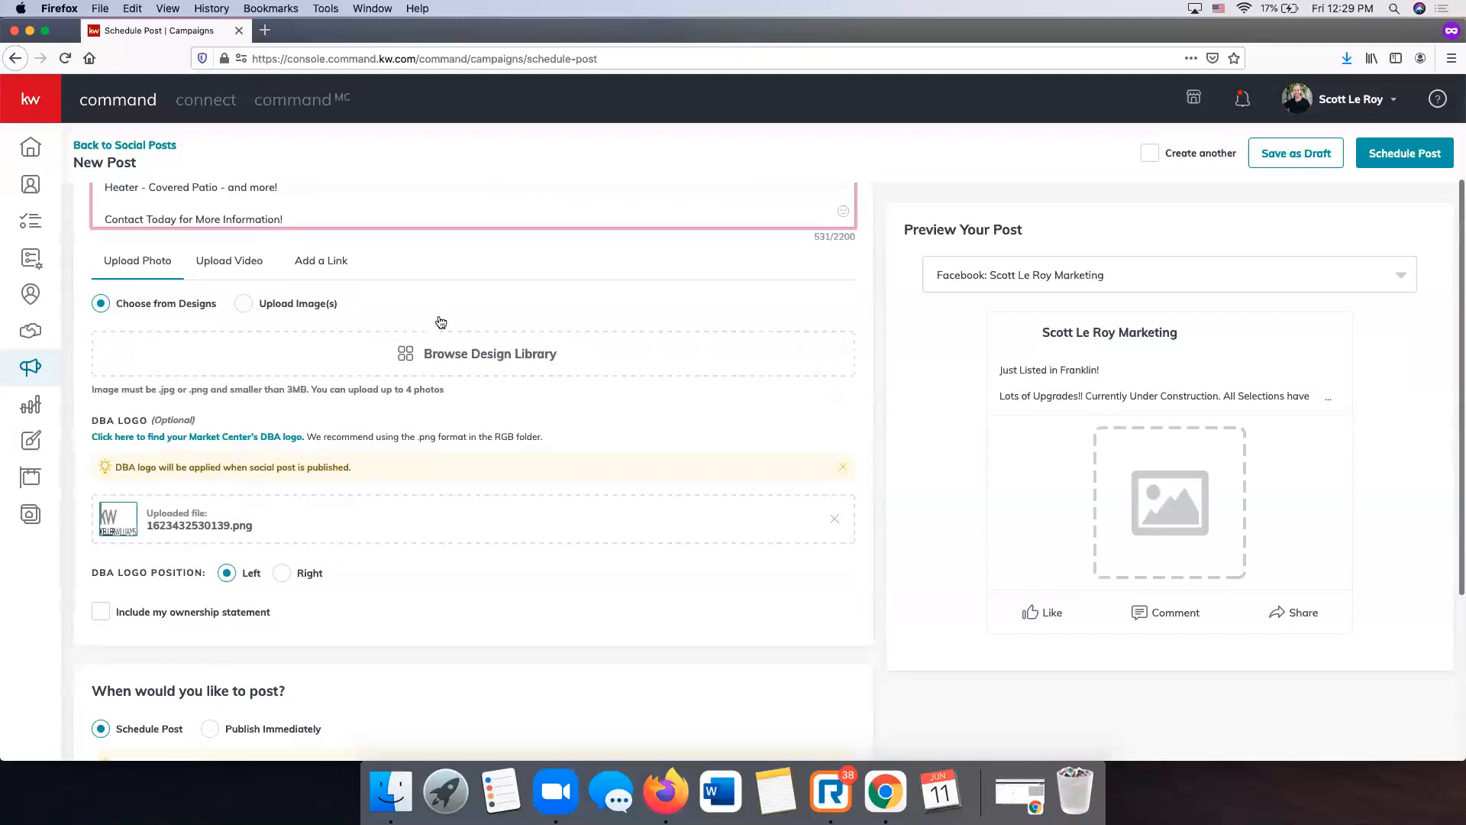
scroll(441, 321, down, 1)
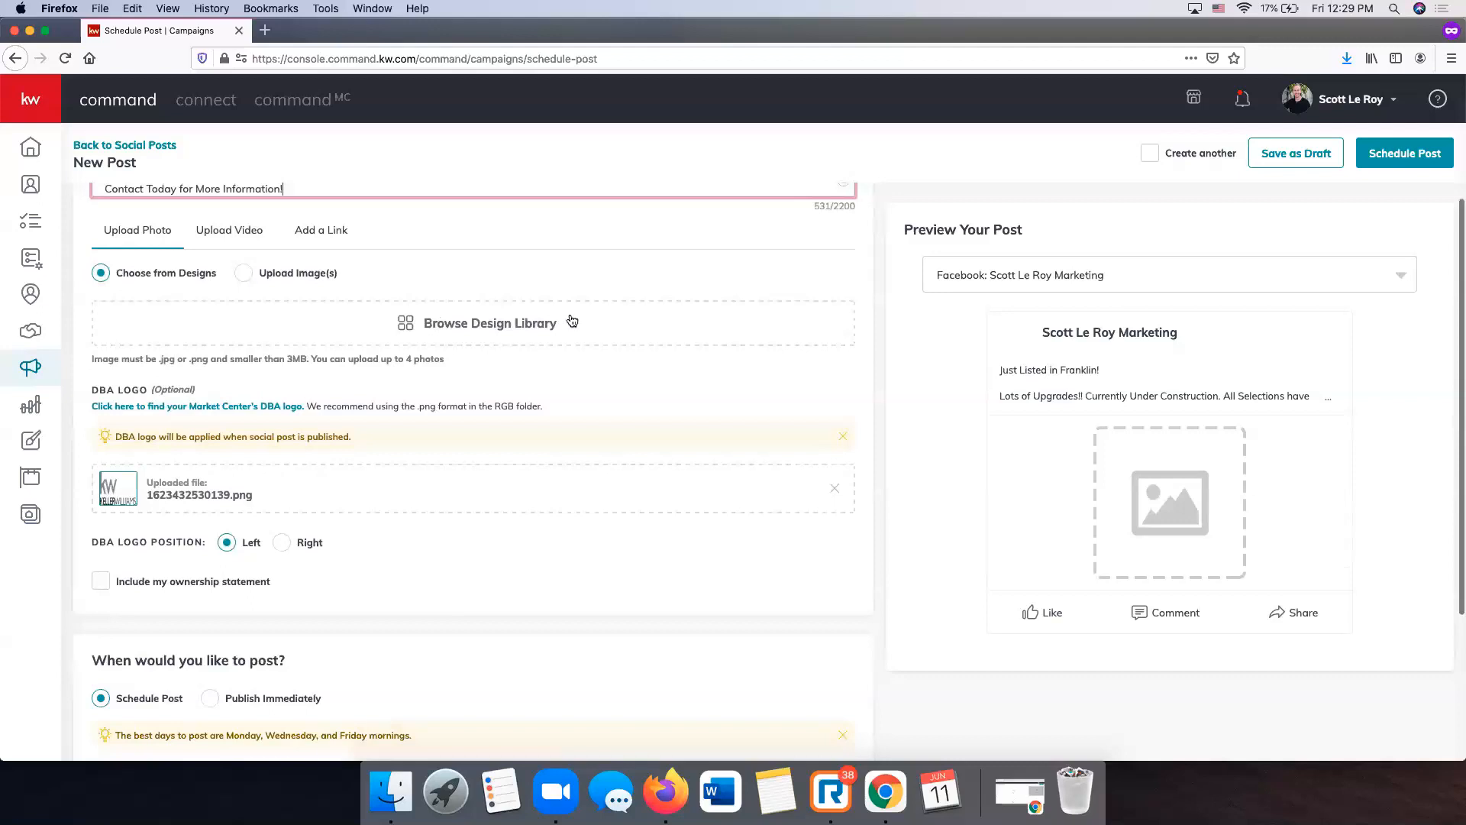
click(453, 324)
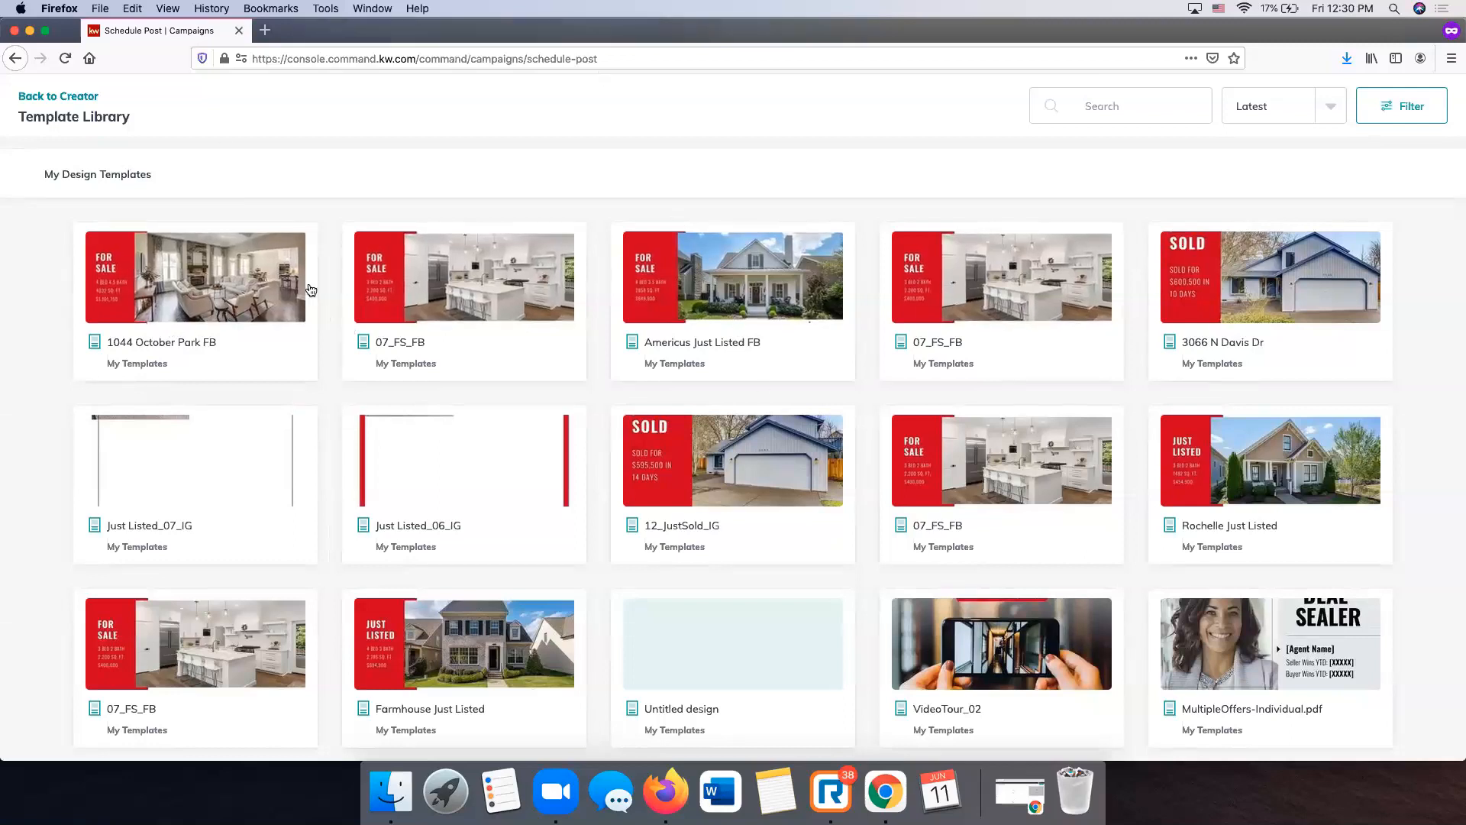
click(269, 298)
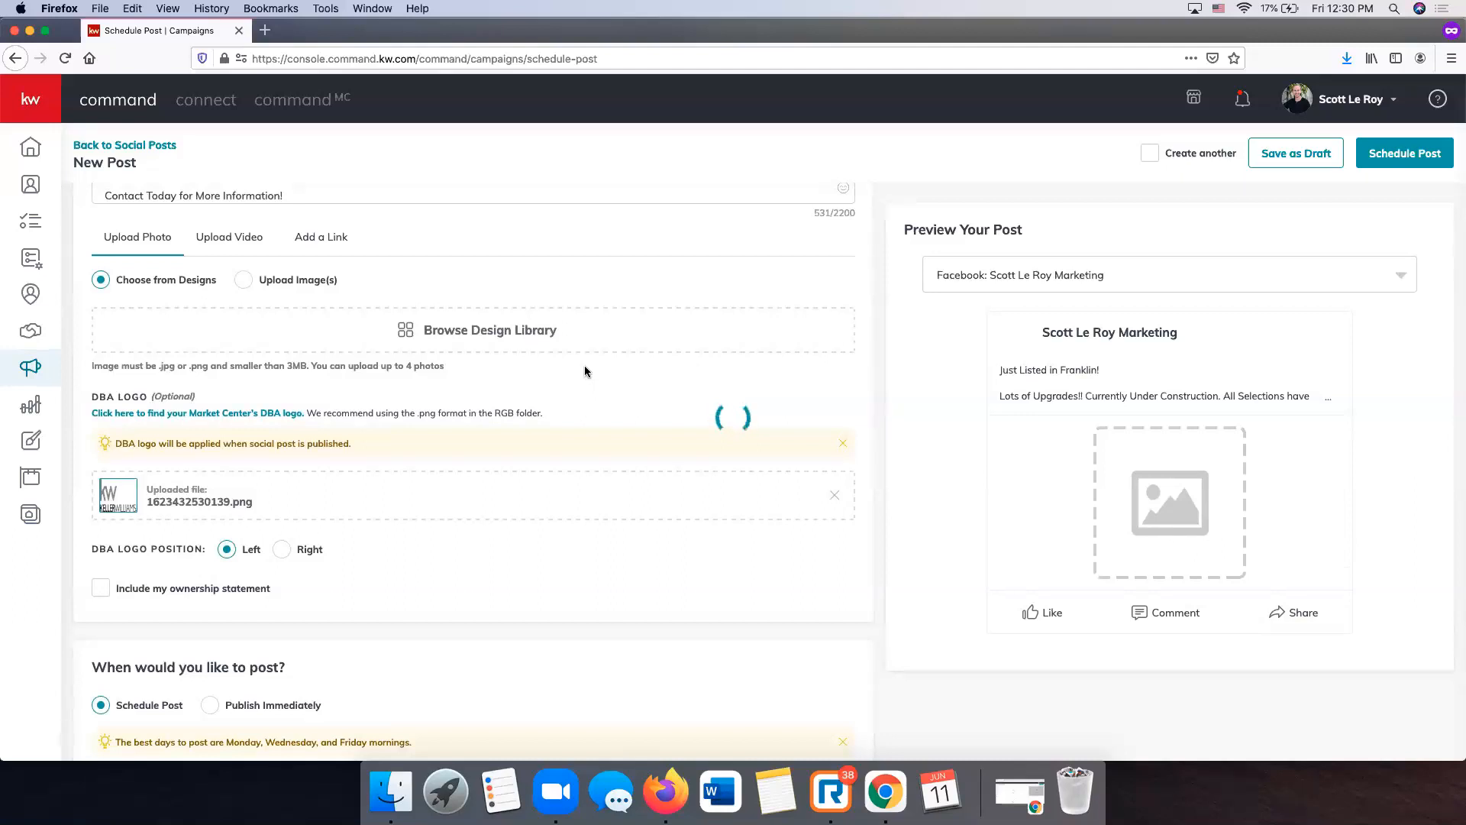
scroll(584, 365, down, 2)
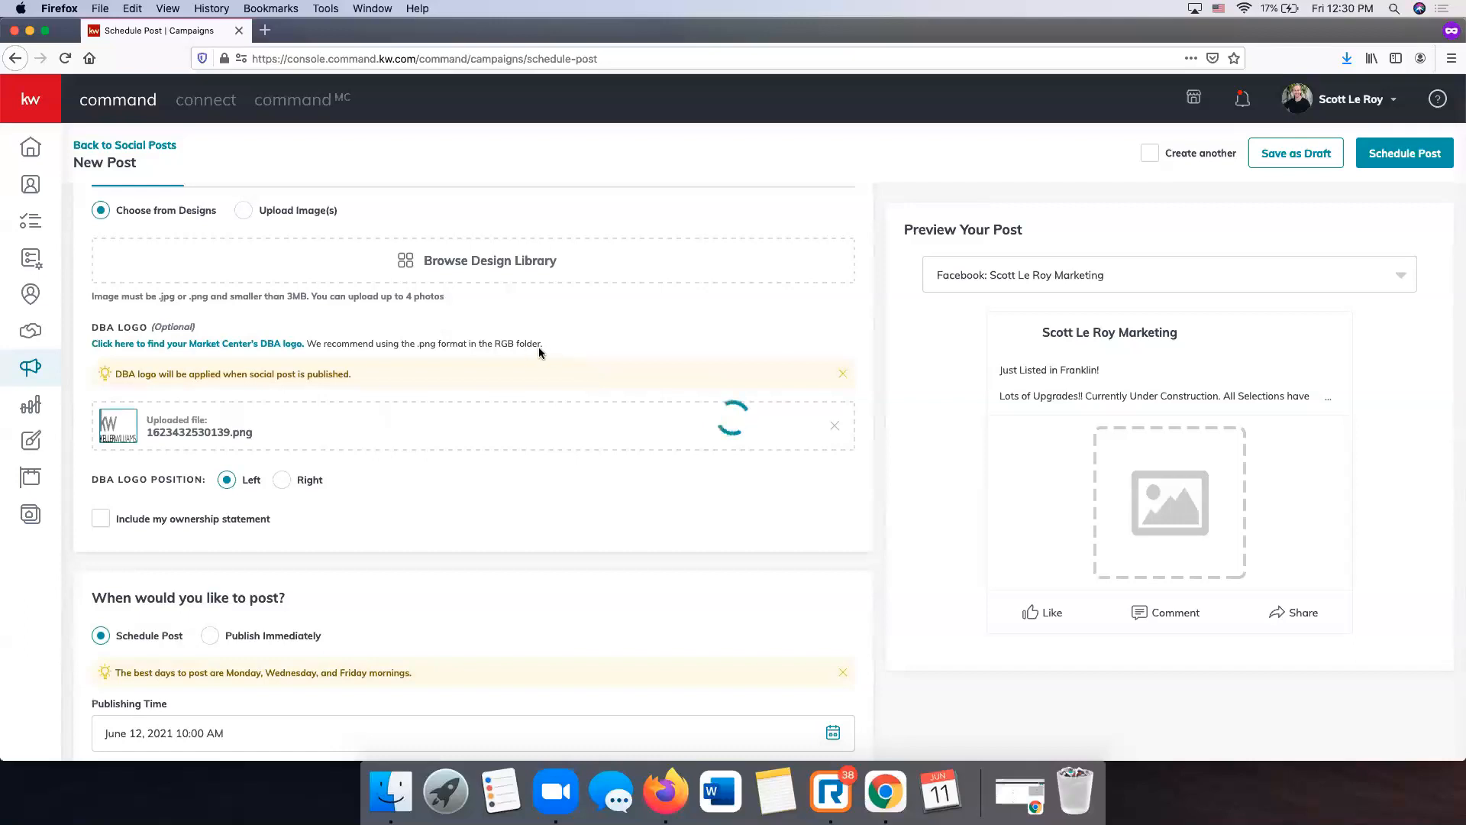
scroll(540, 351, down, 2)
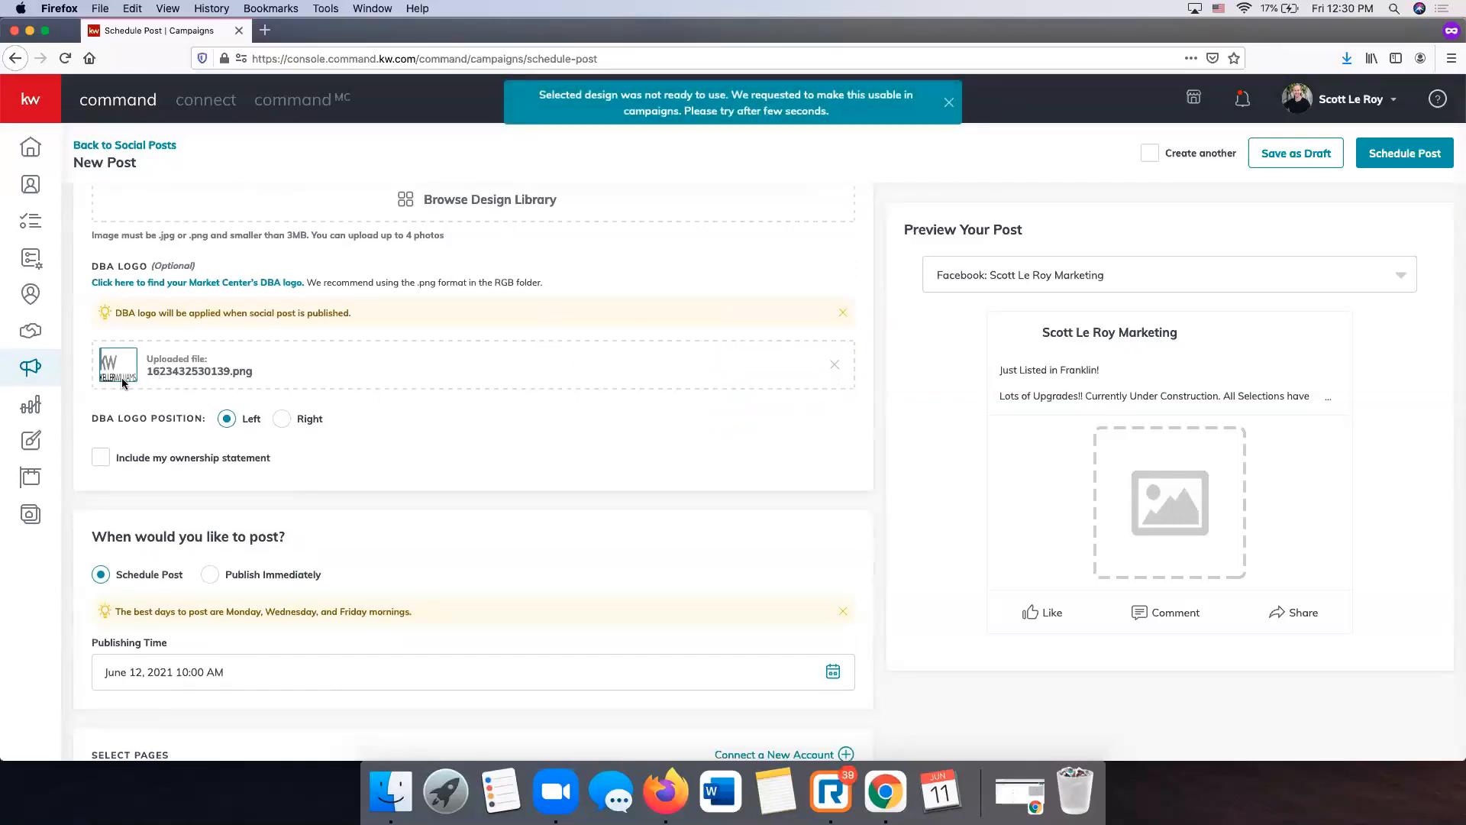
scroll(464, 520, up, 10)
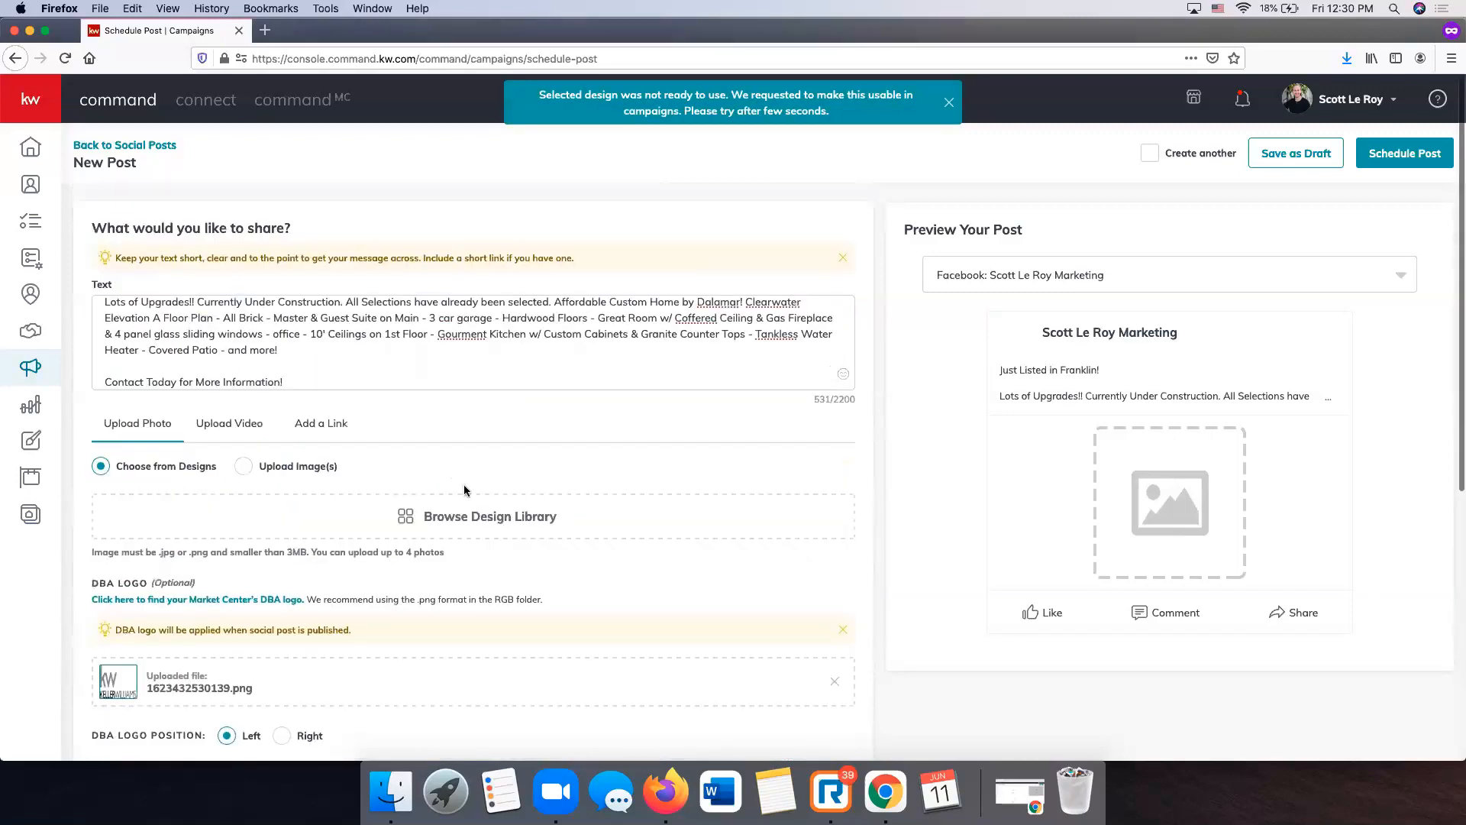
- Attach the For Sale design from the library, cropped to Wide (1.91:1)
click(464, 520)
click(209, 301)
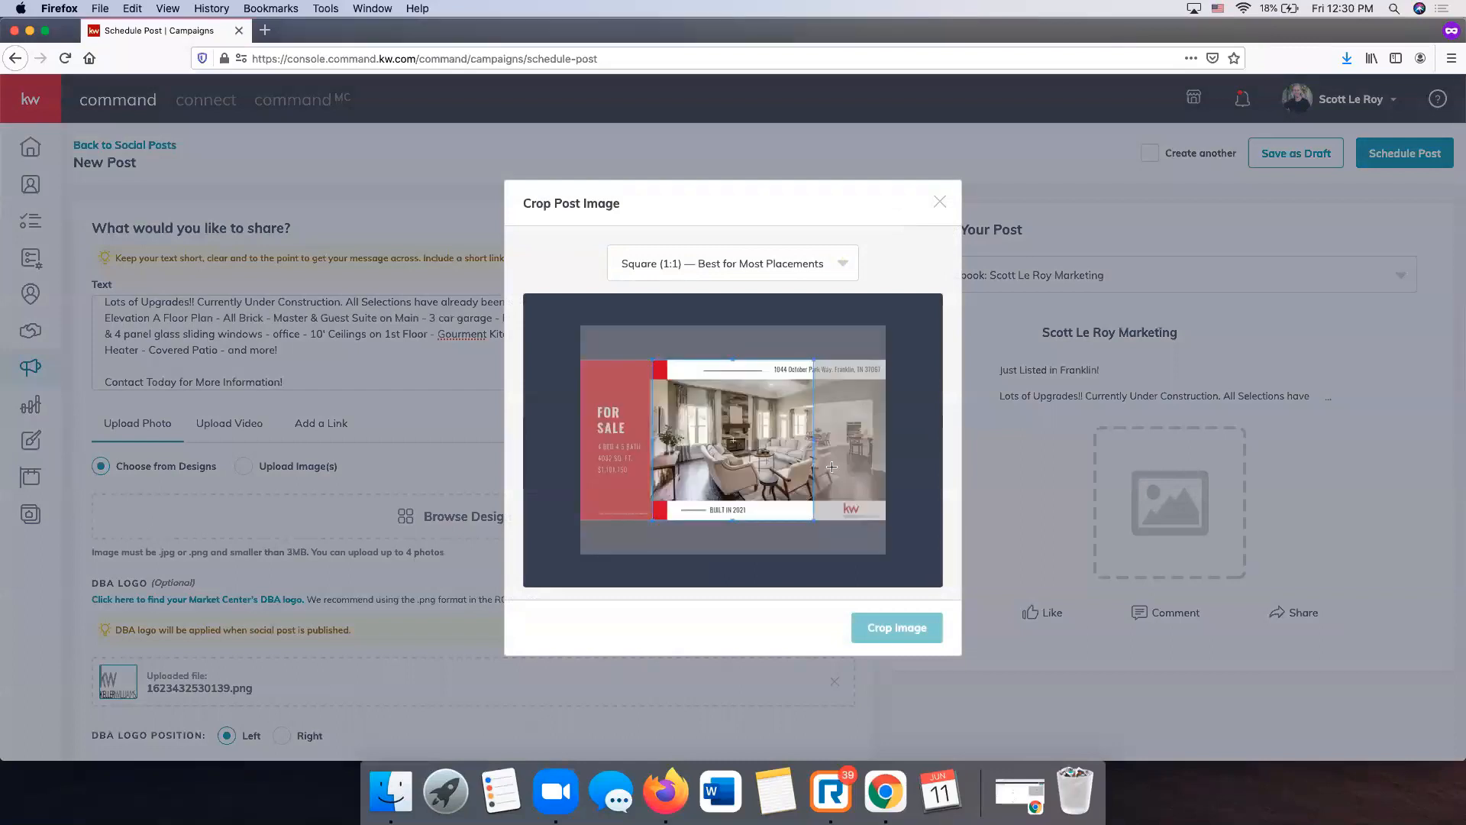
click(767, 265)
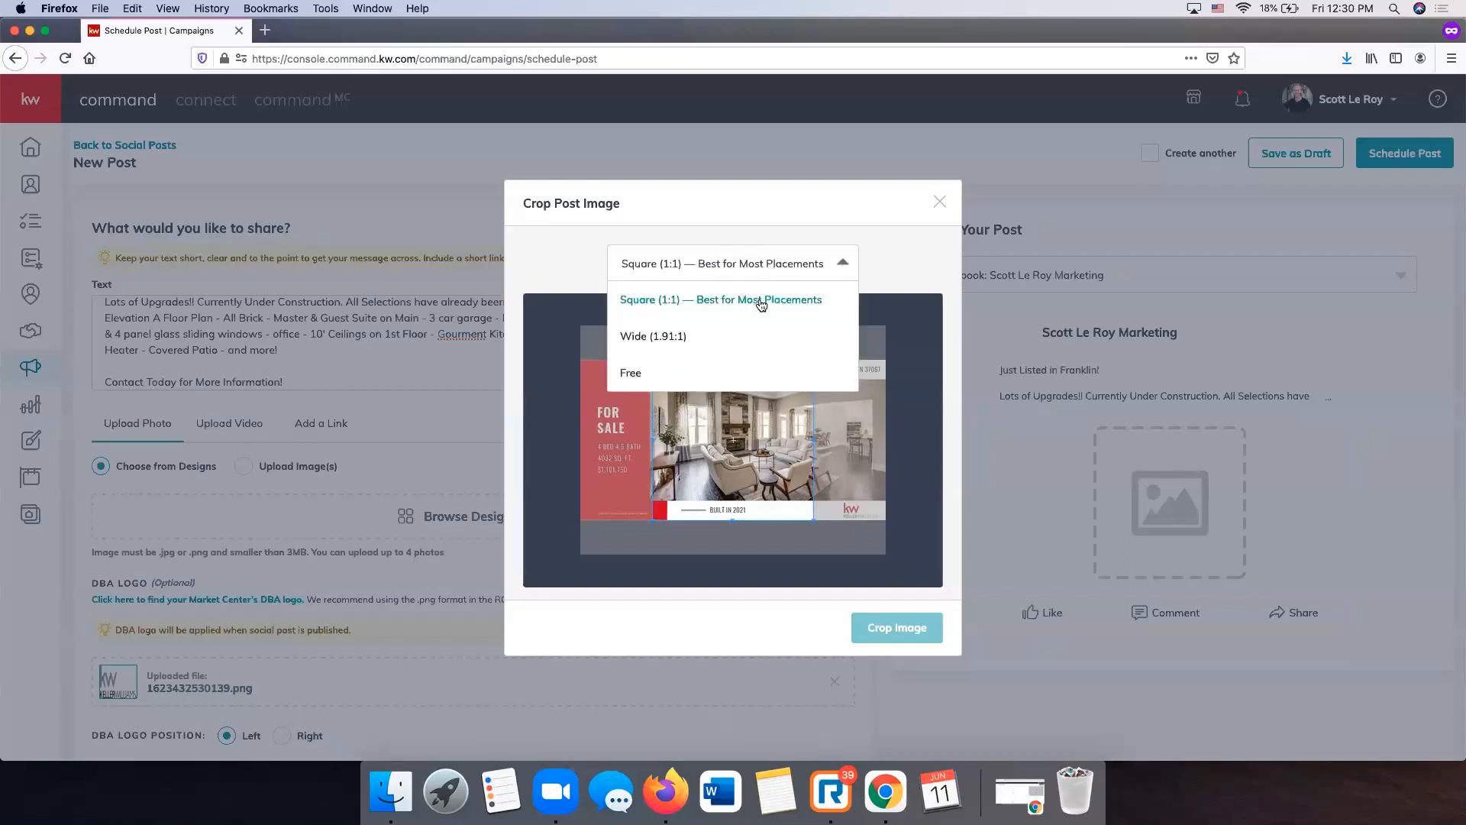
click(891, 256)
click(741, 267)
click(775, 334)
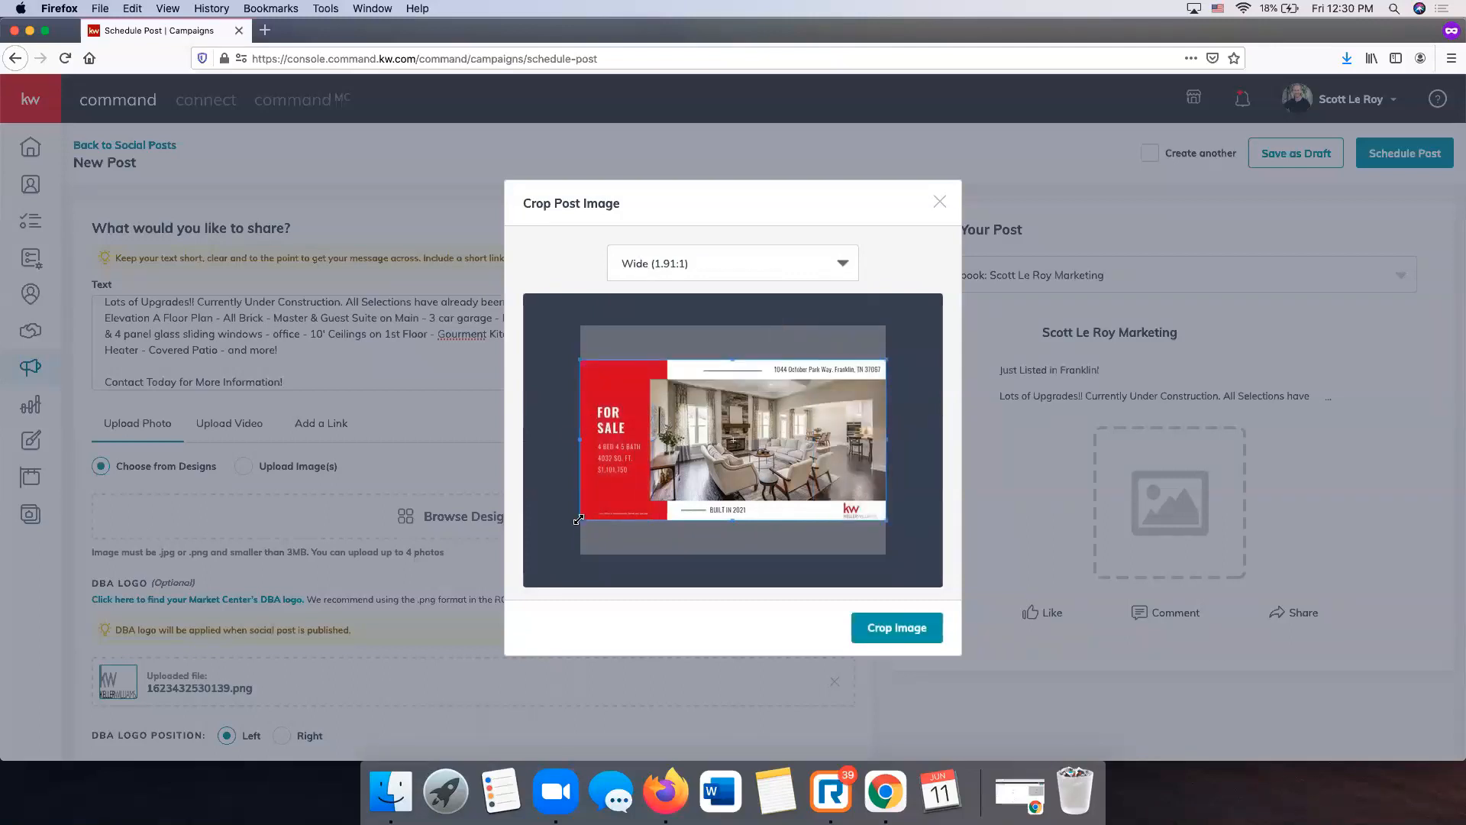
click(912, 643)
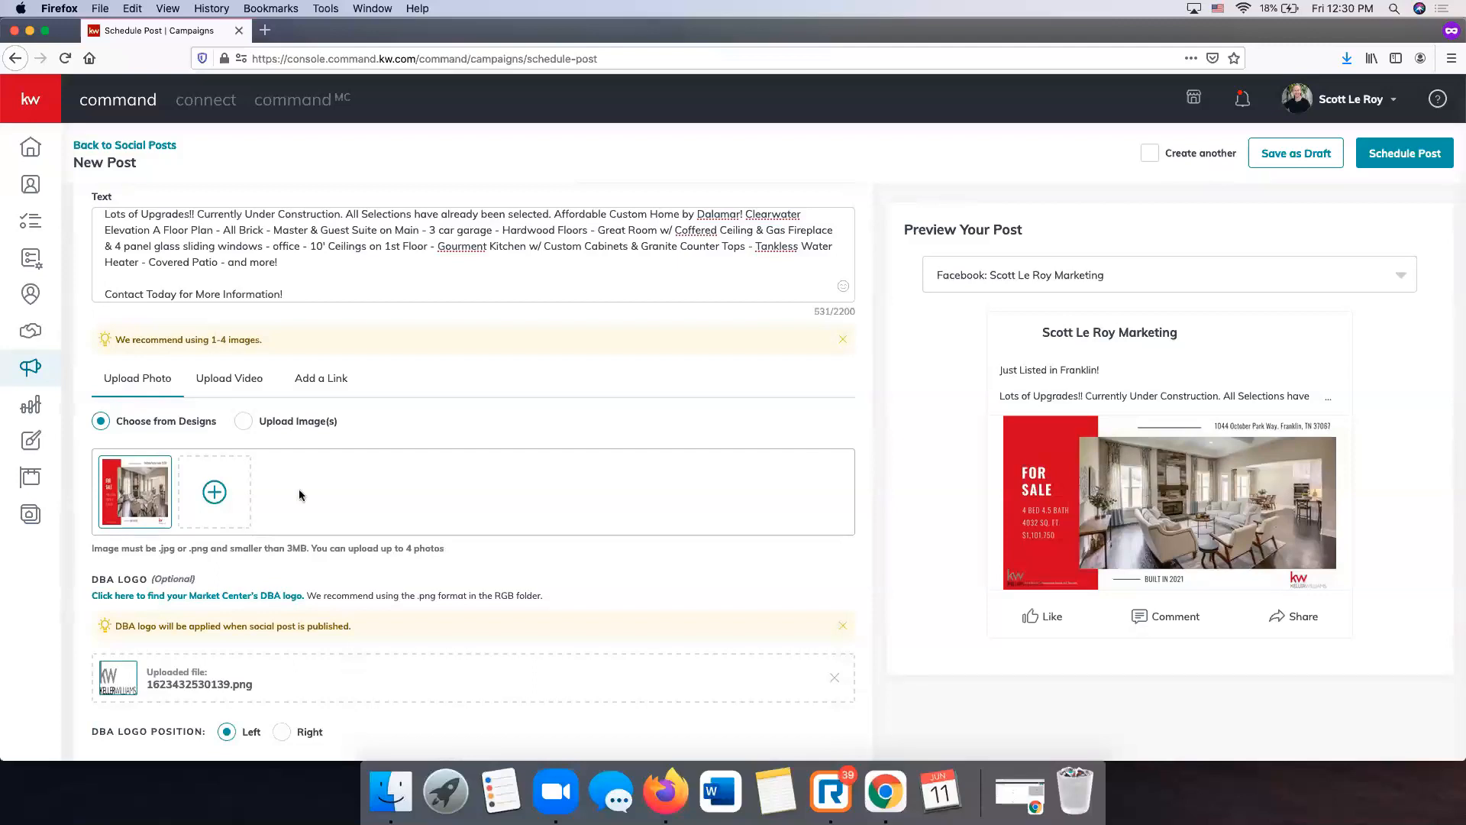
- Remove the uploaded DBA logo file from the post
scroll(300, 491, down, 4)
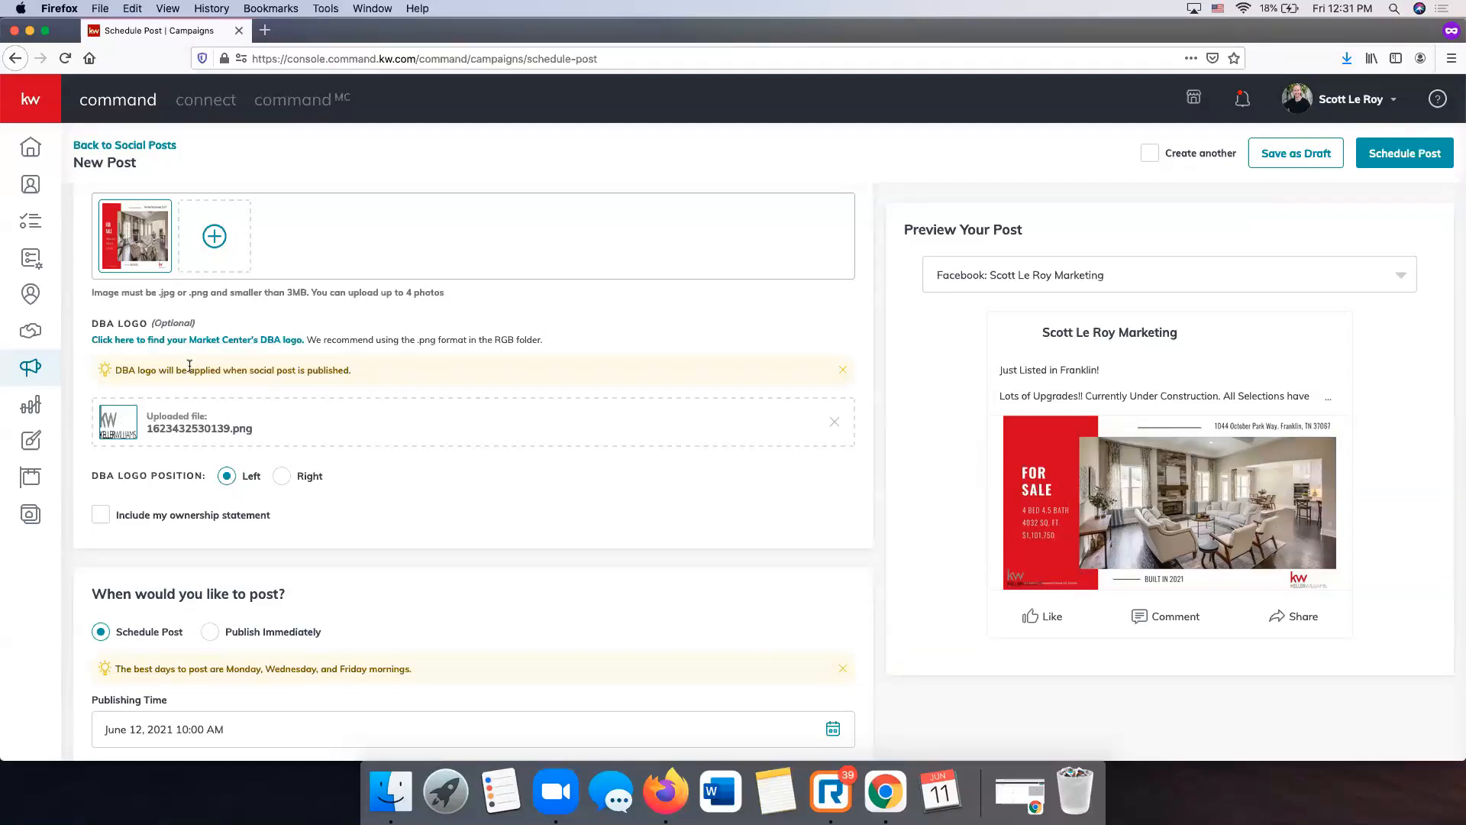
click(835, 426)
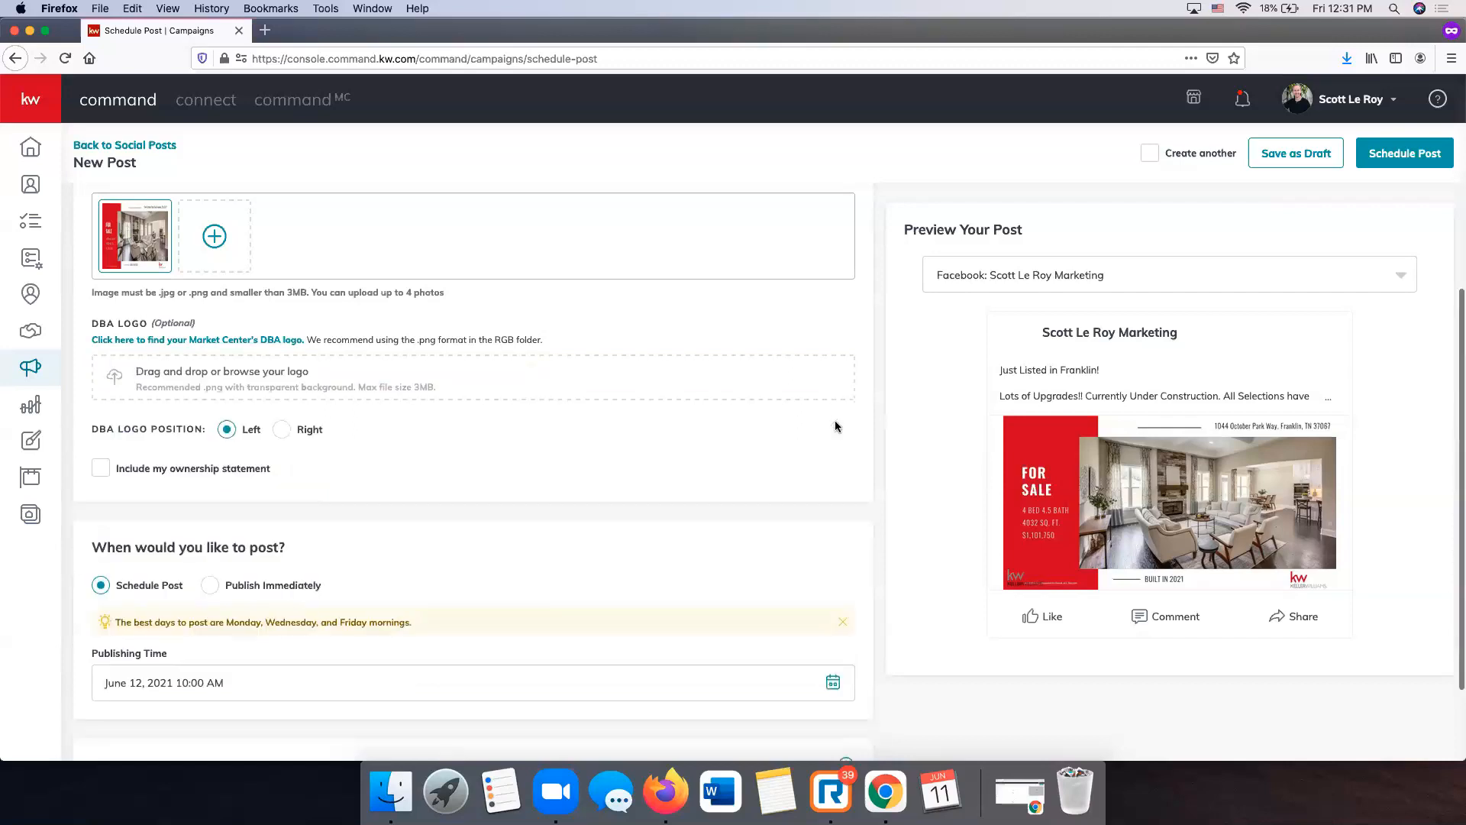
scroll(376, 564, down, 3)
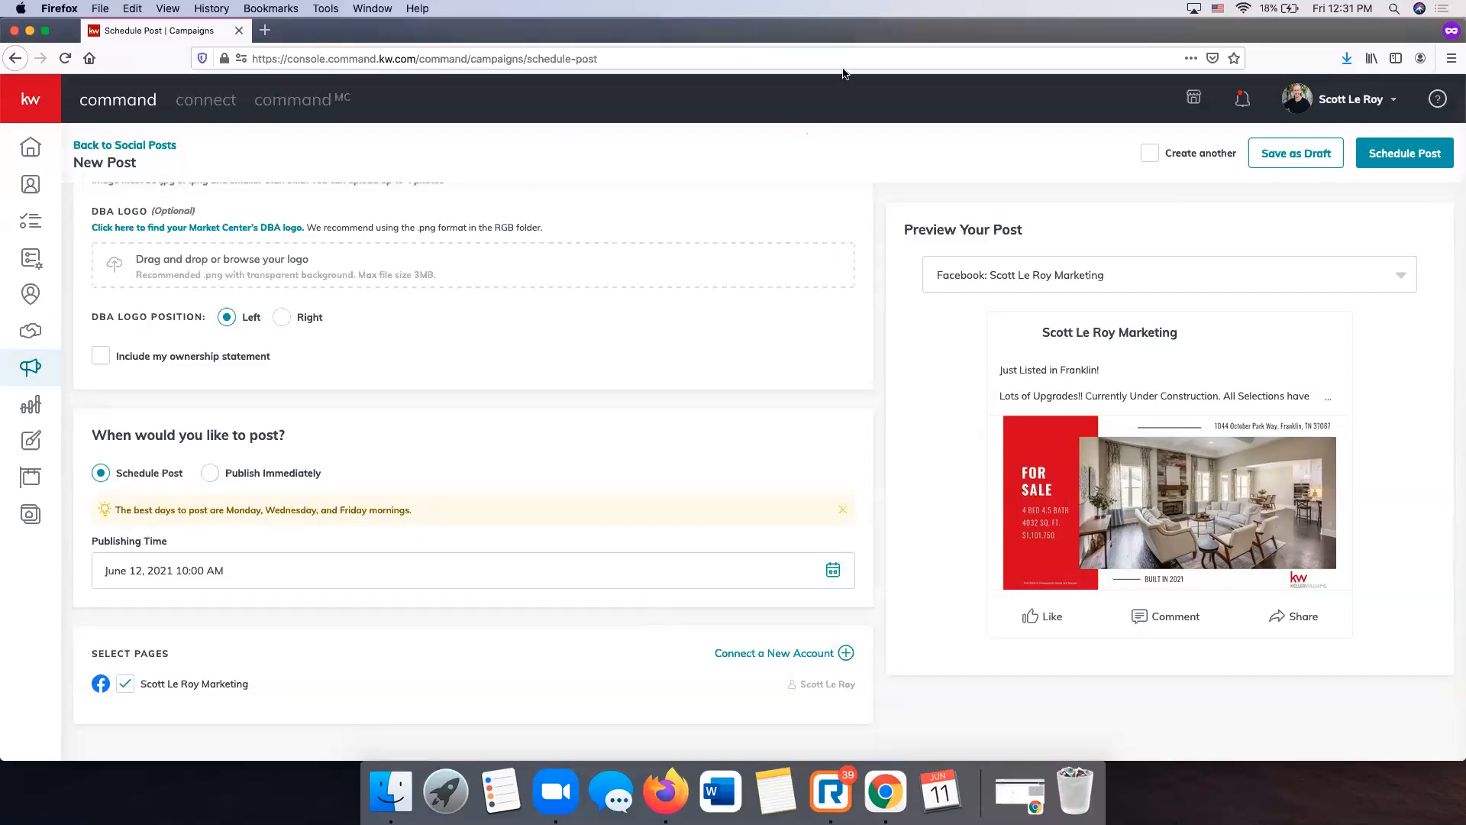
- Check the Publishing Time calendar, keeping June 12 as the date
click(833, 573)
scroll(360, 602, down, 3)
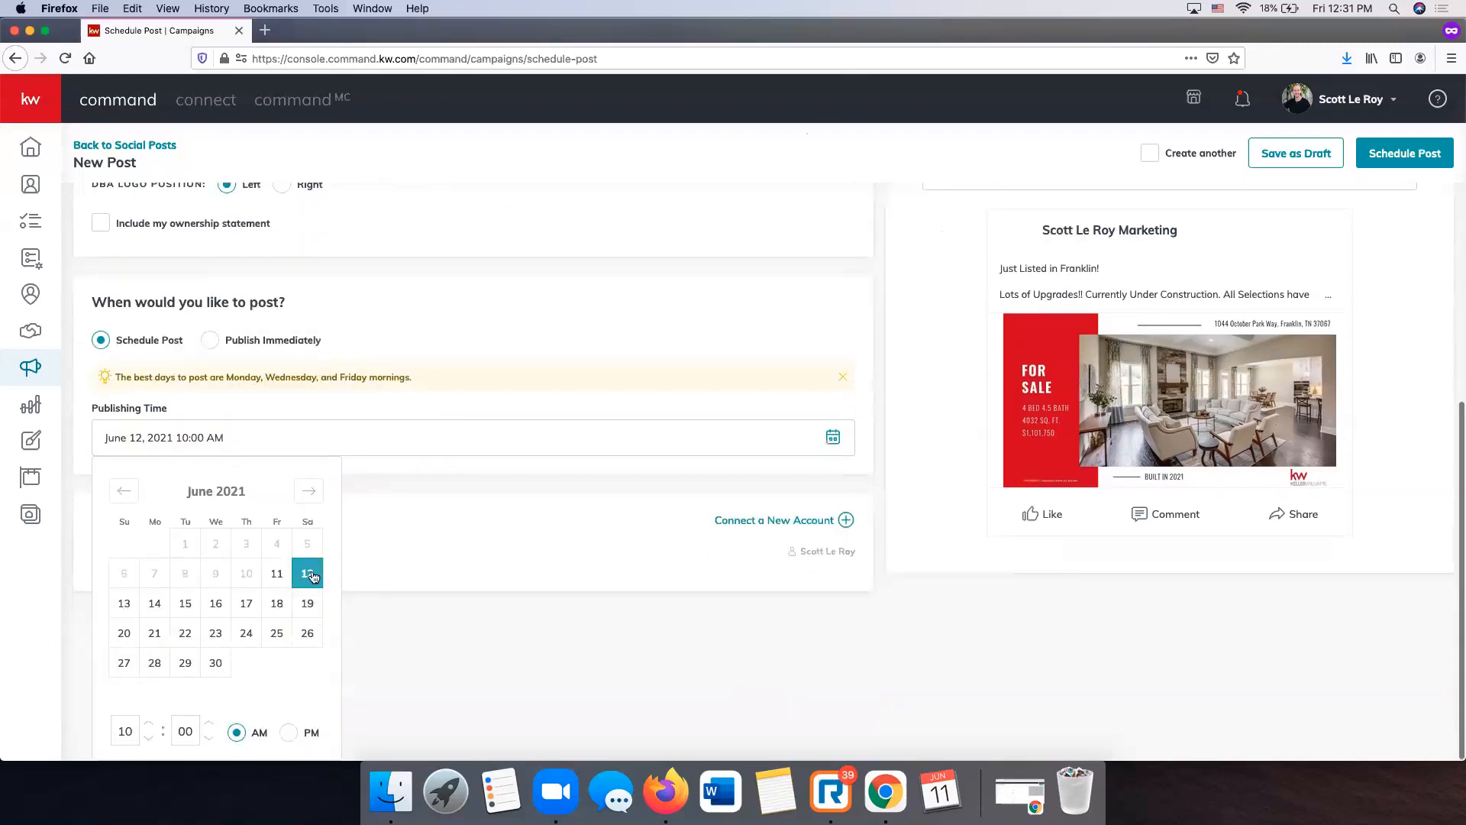
click(433, 673)
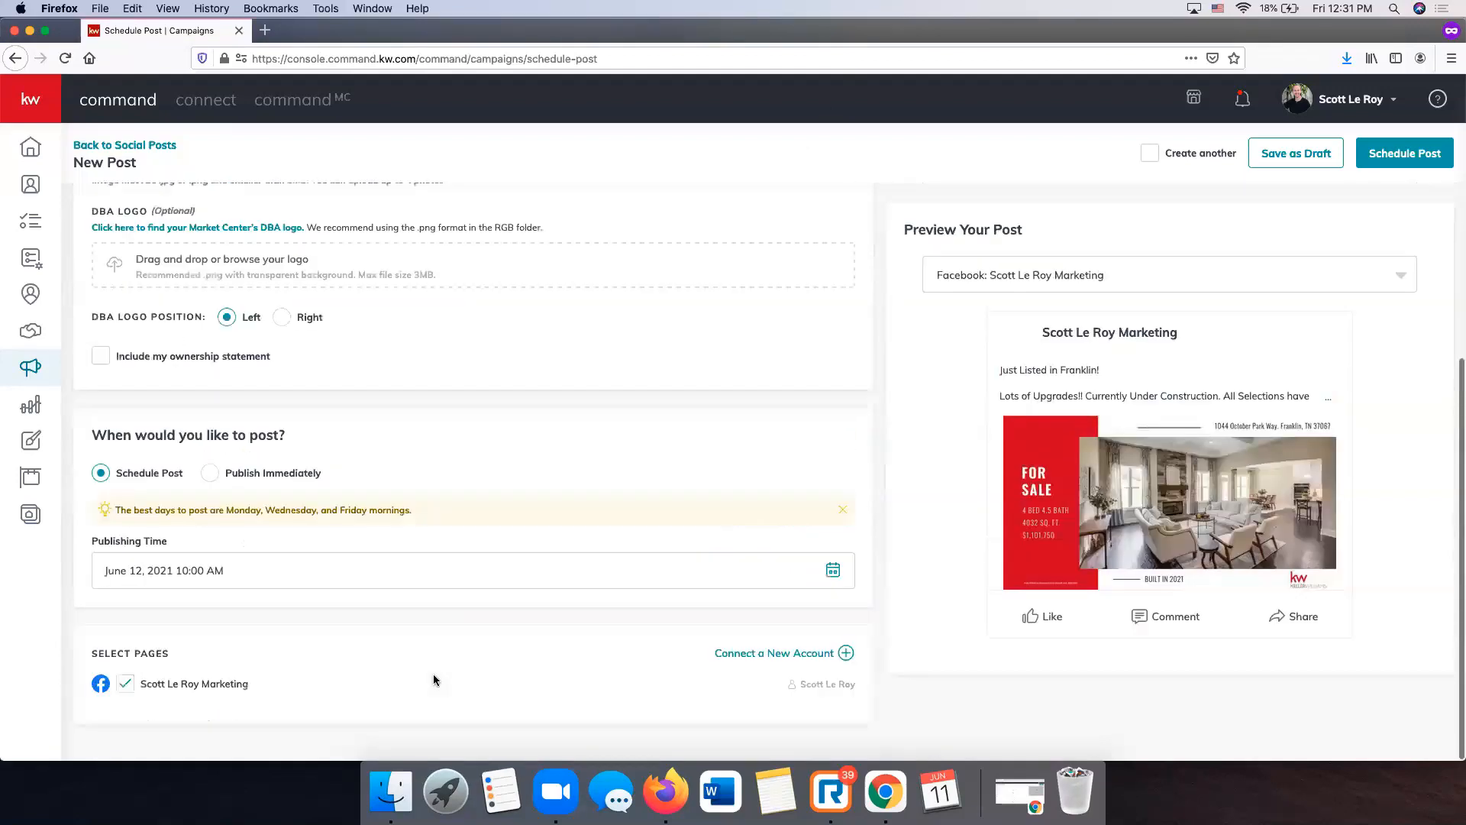
scroll(354, 655, up, 6)
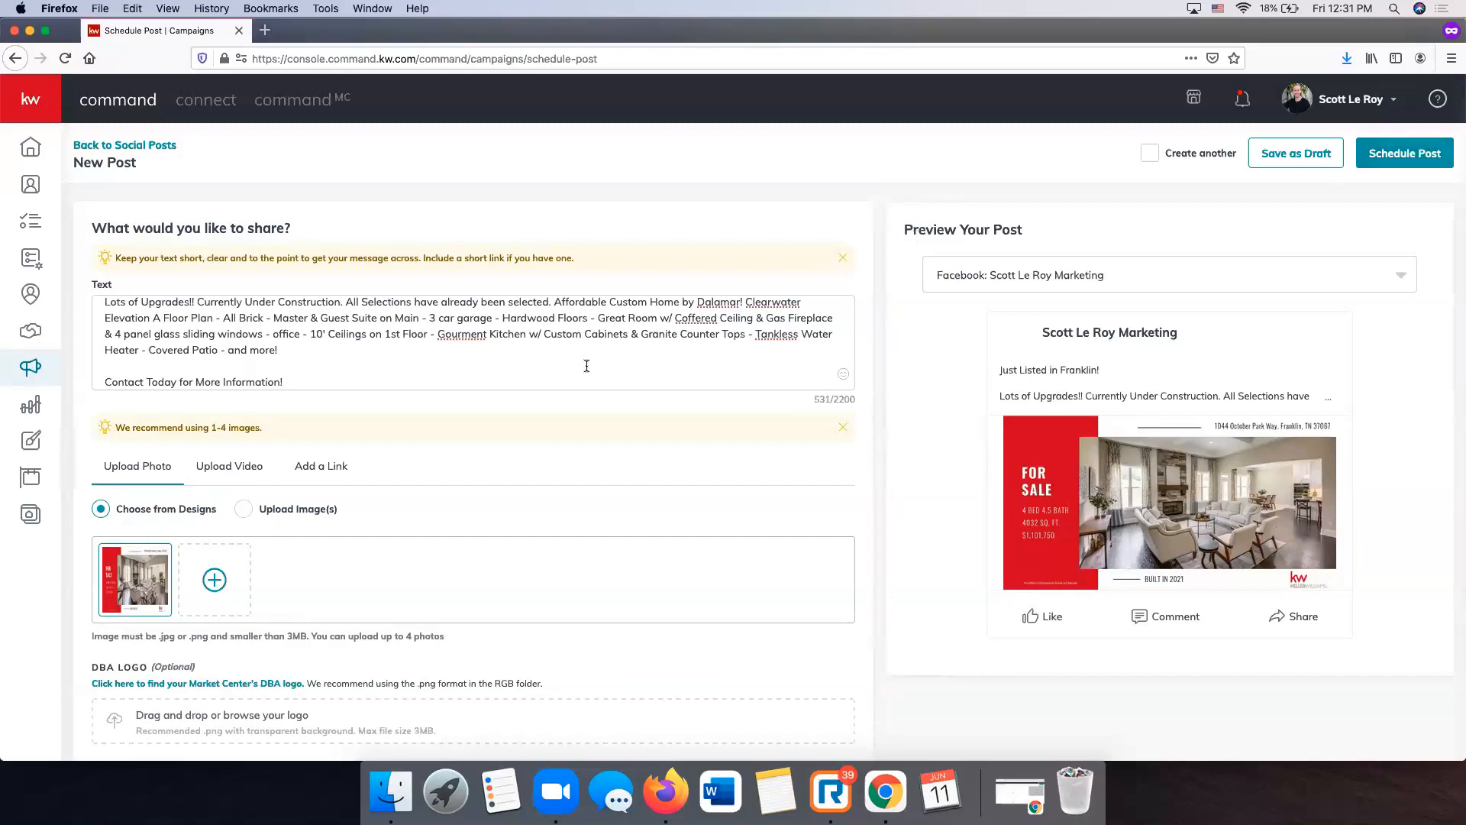
scroll(587, 366, up, 3)
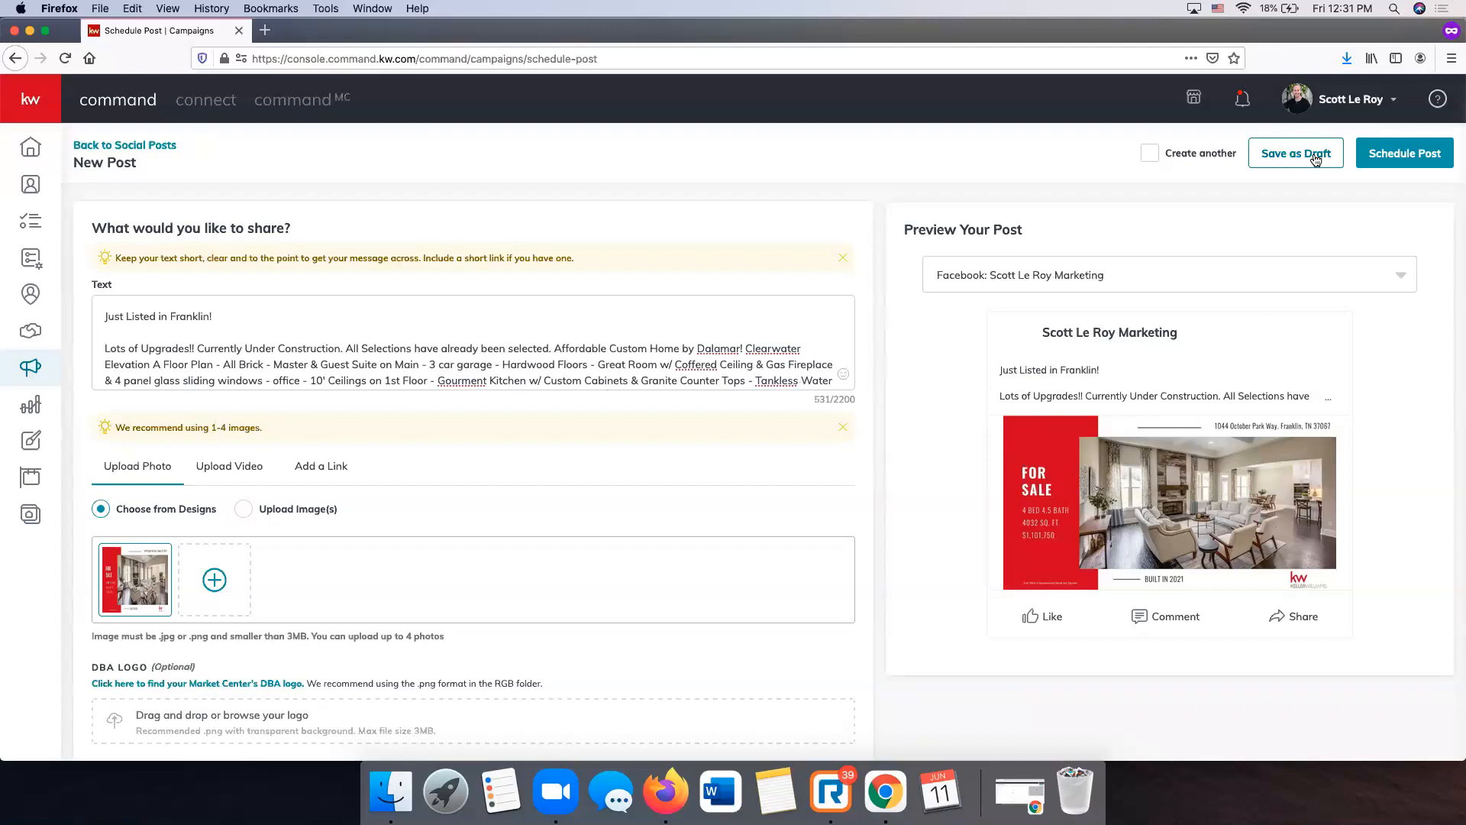
- Save the Franklin listing post as a draft and go to My Design Templates
click(1315, 158)
click(801, 482)
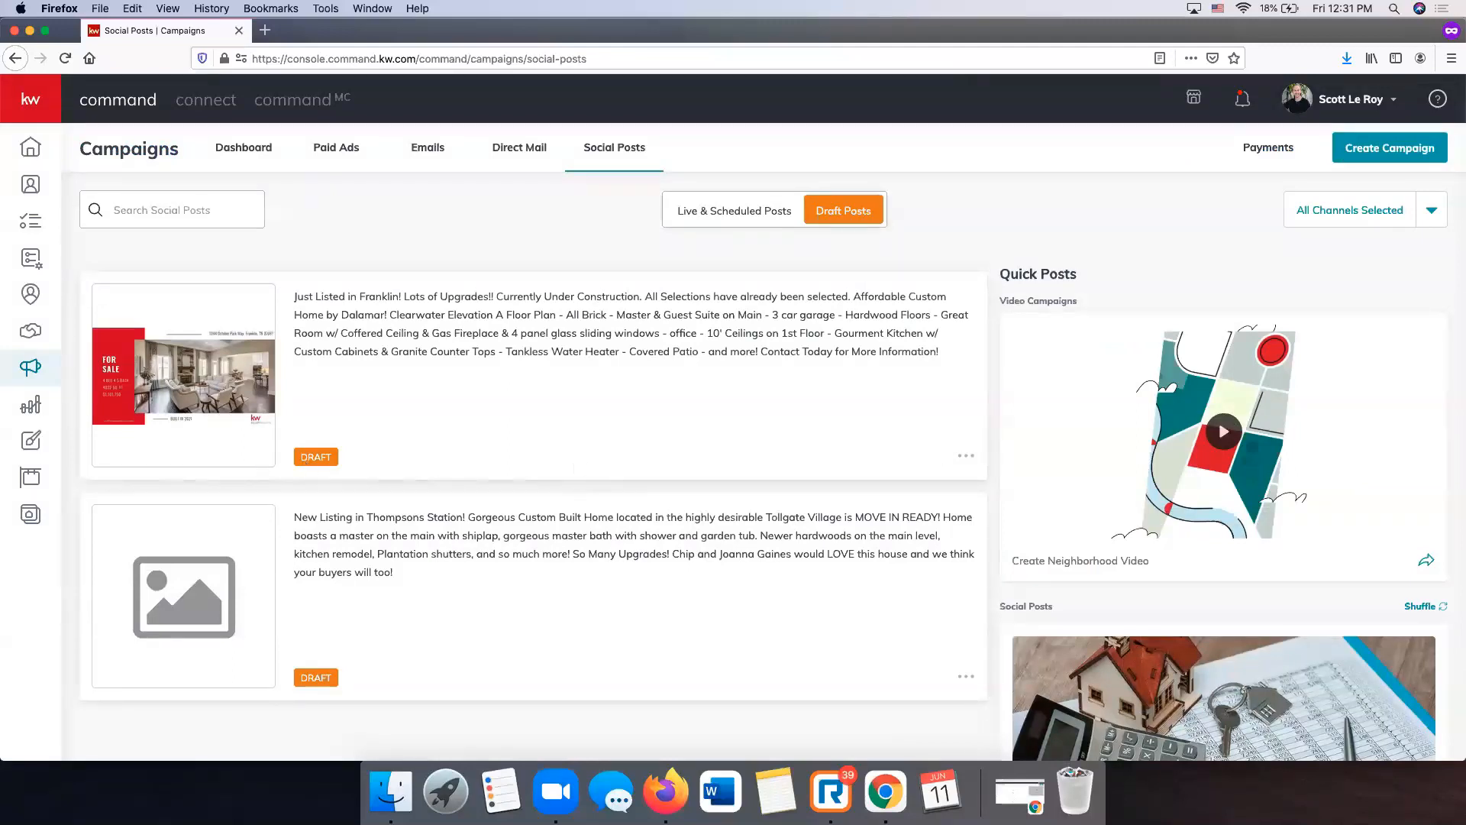
click(30, 443)
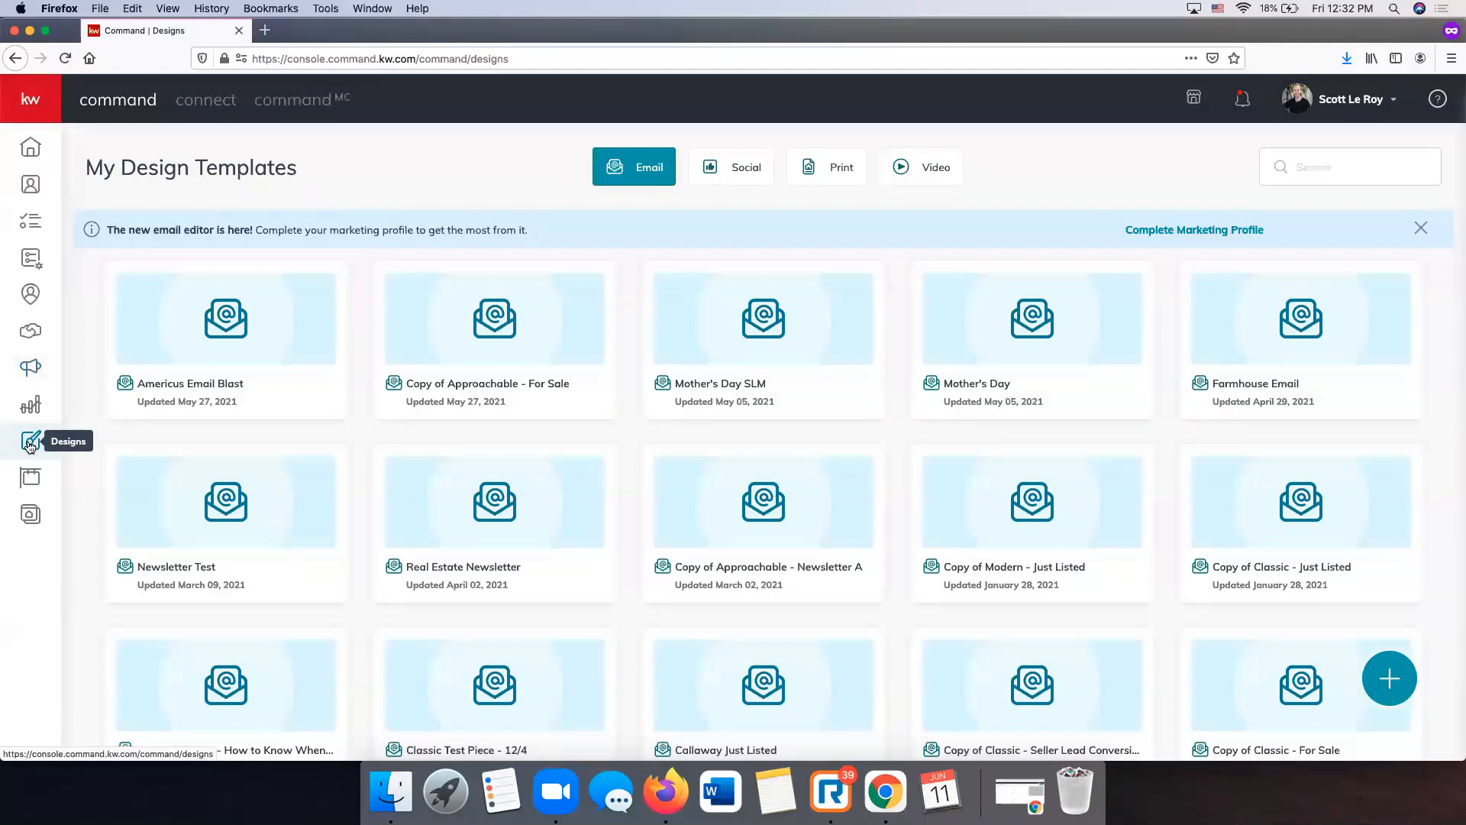
- Start a new Print design that imports photos and text from a listing
click(1393, 685)
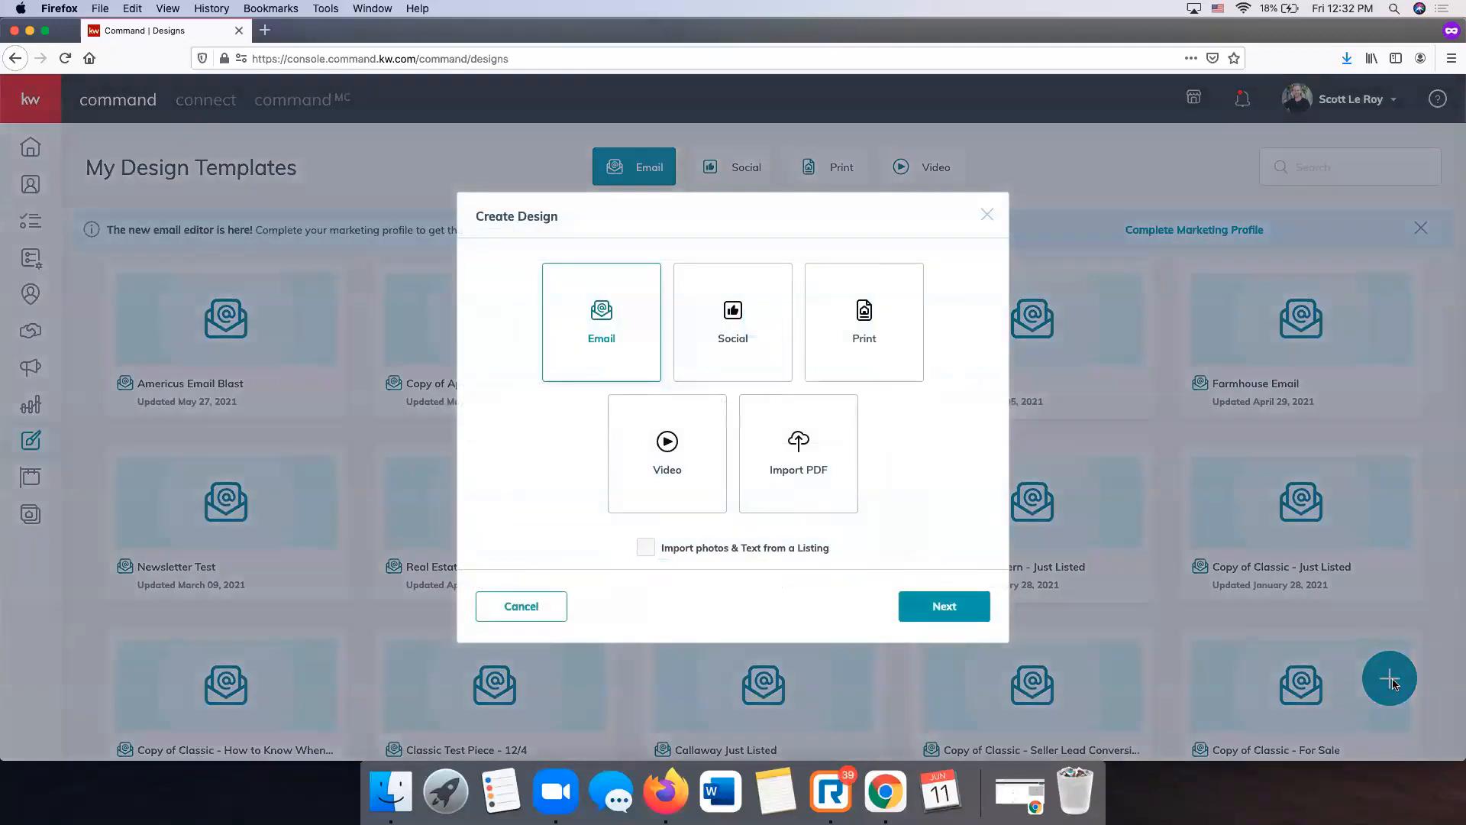
click(911, 339)
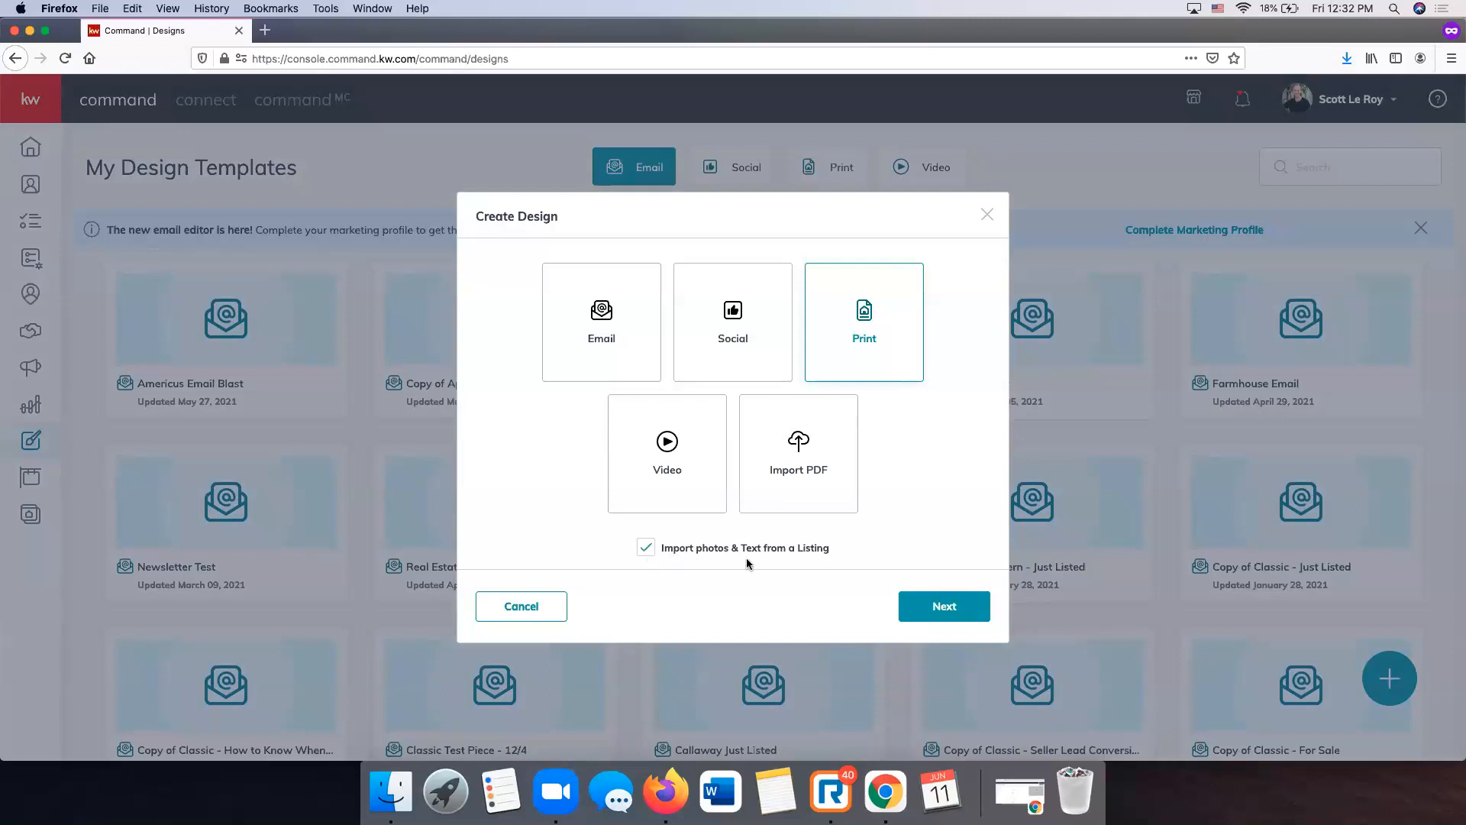
click(946, 607)
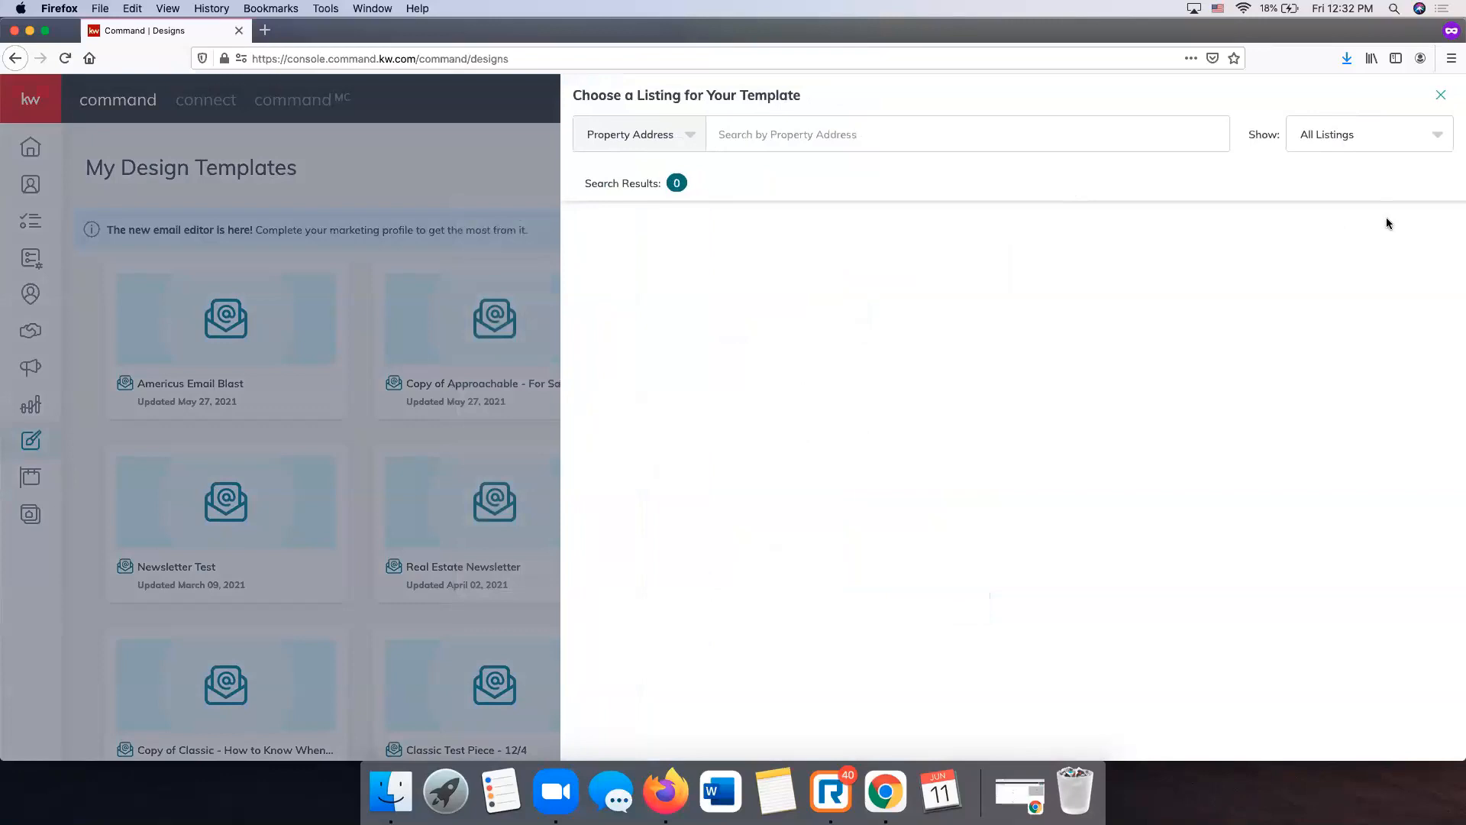
click(781, 140)
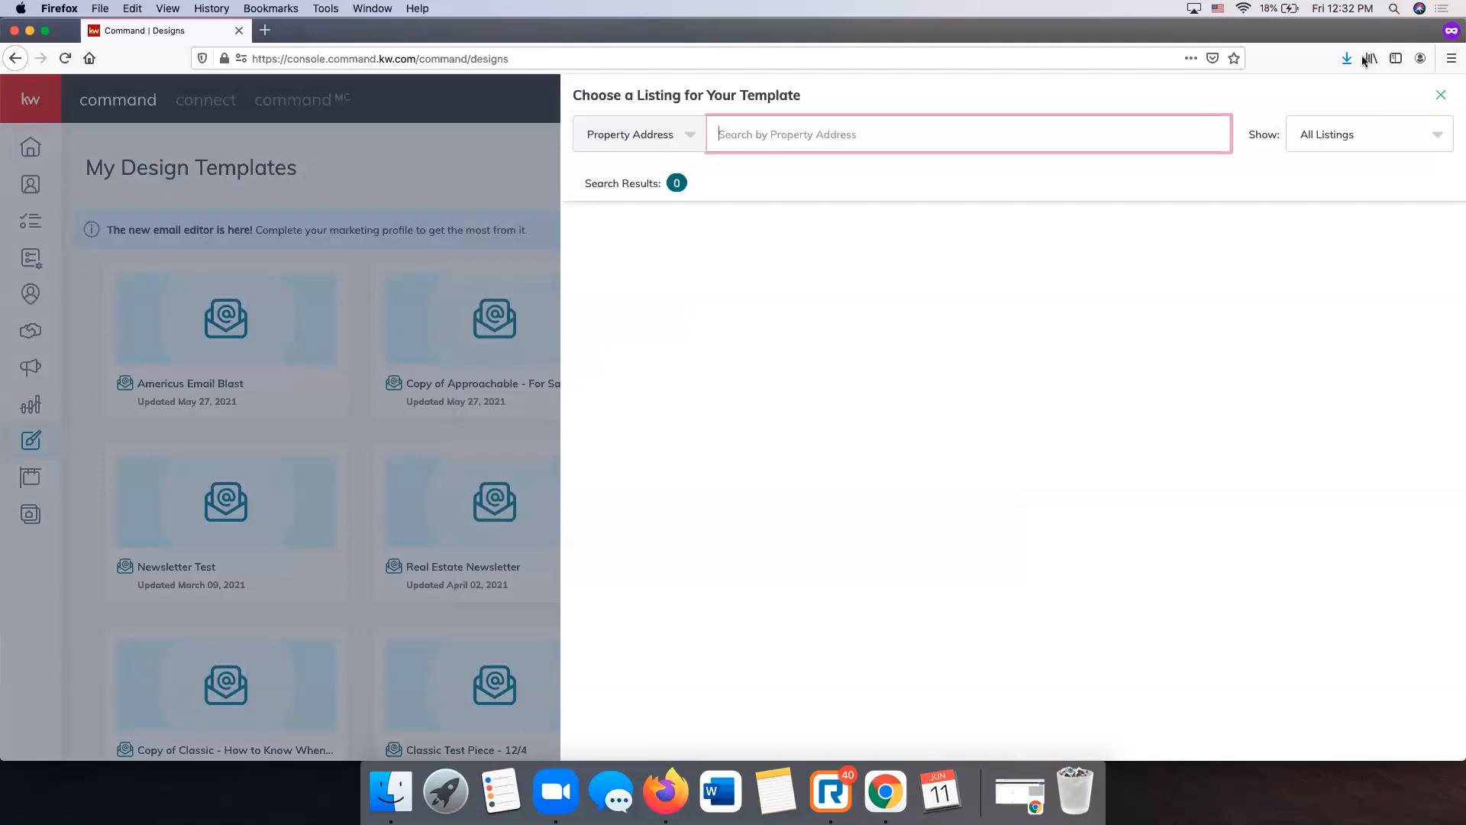
click(1366, 135)
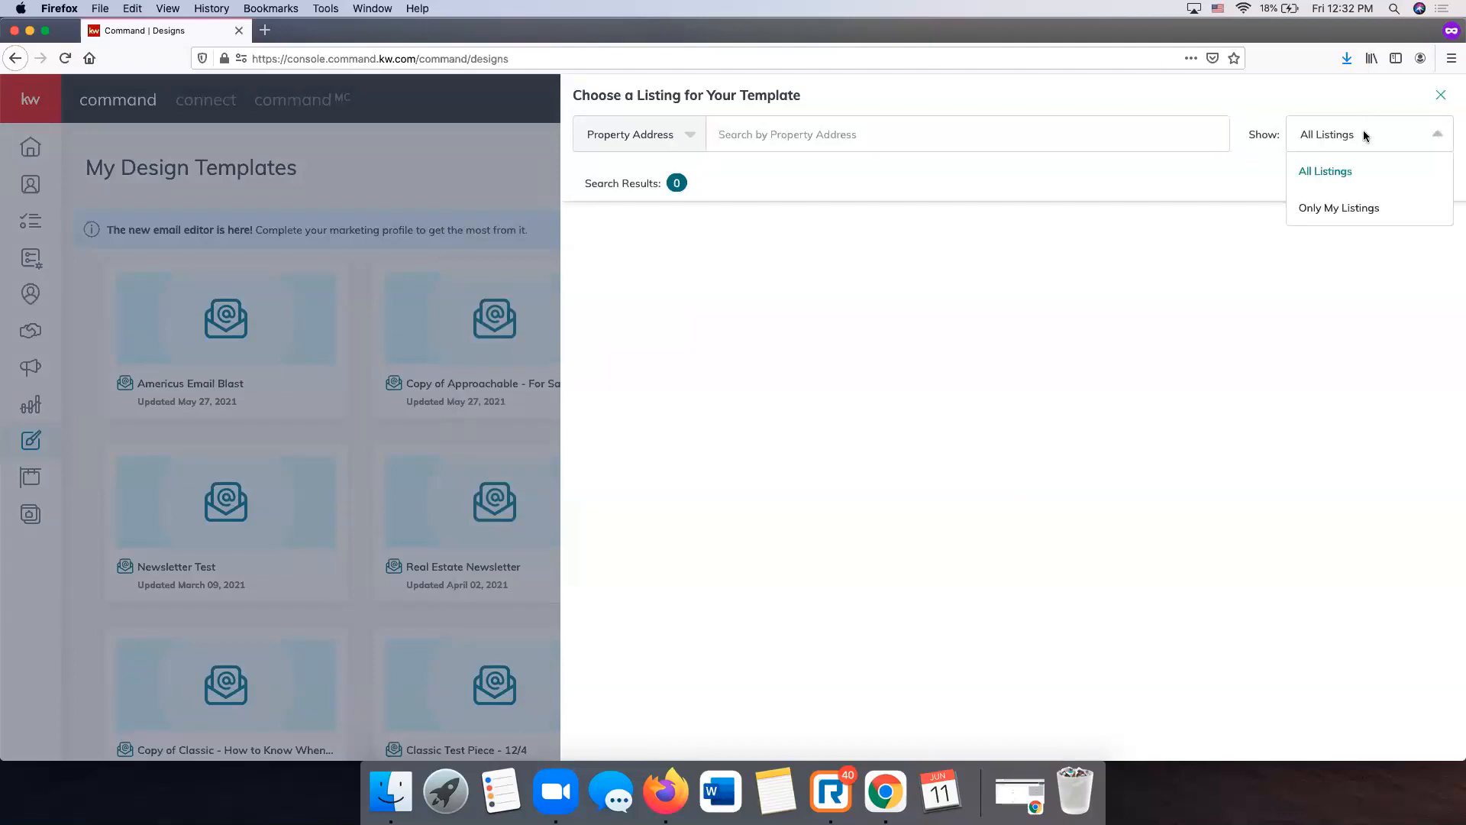
click(1334, 216)
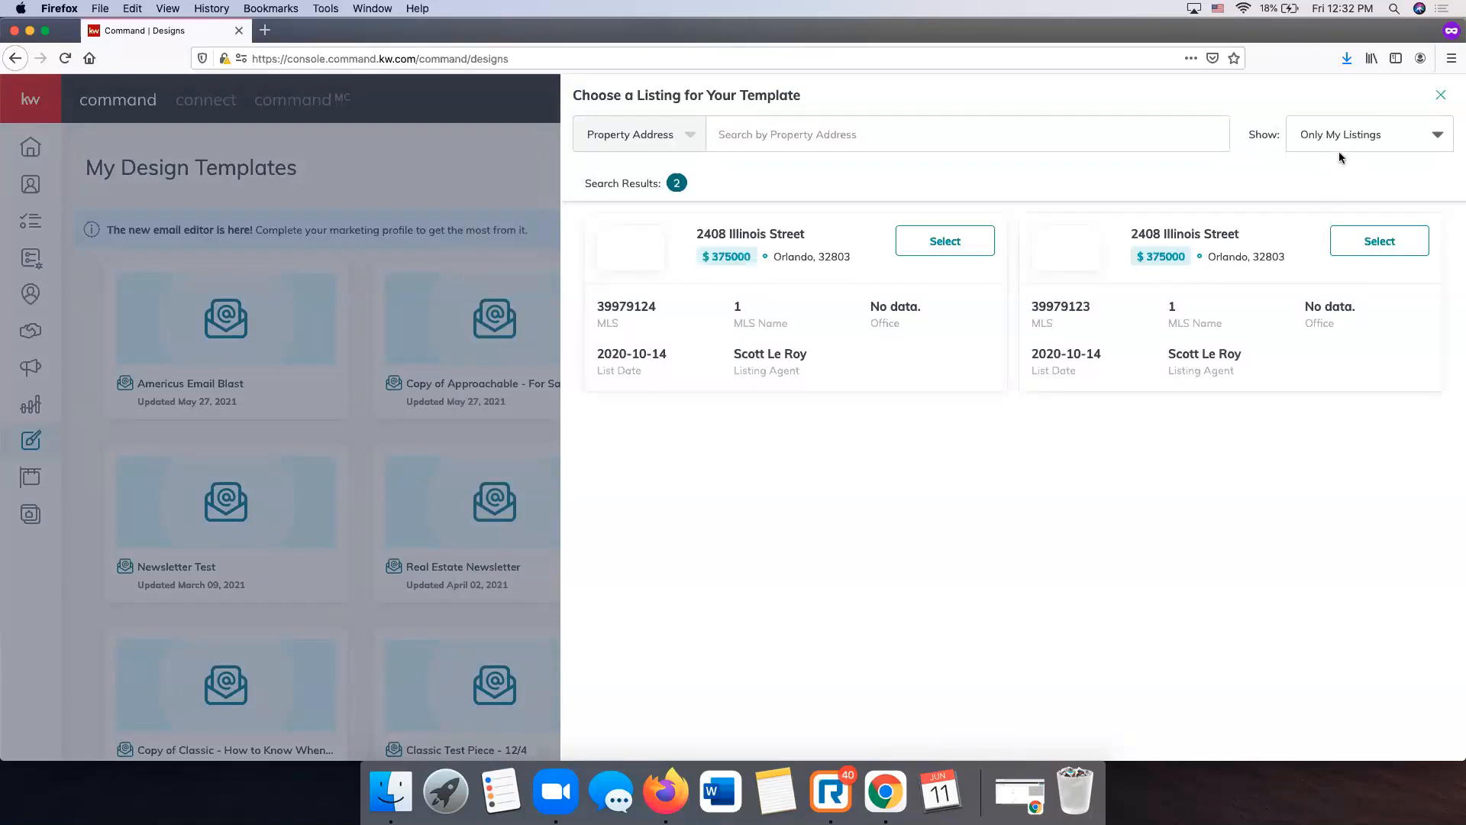
click(1338, 139)
click(1332, 174)
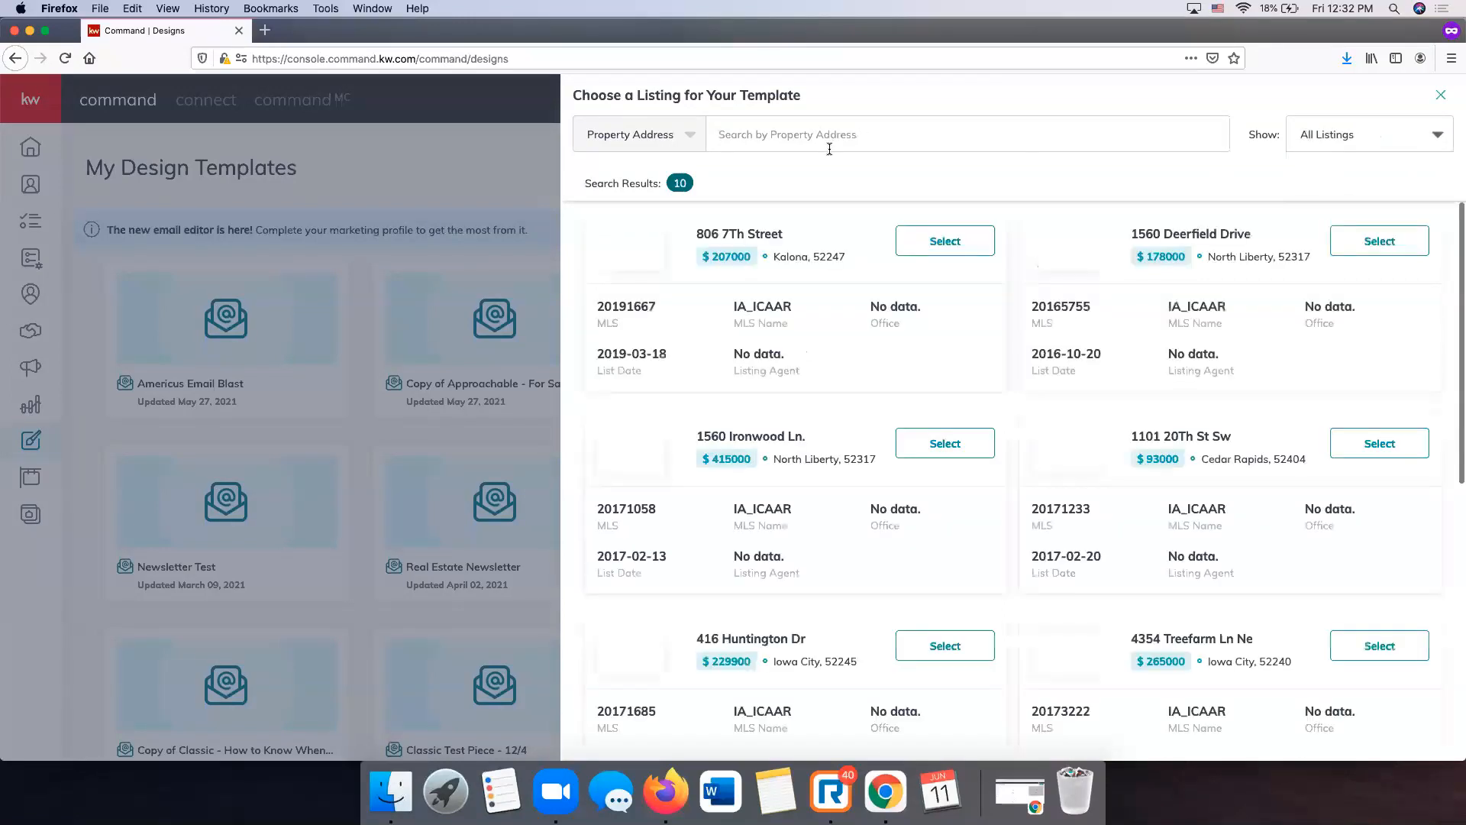
click(796, 141)
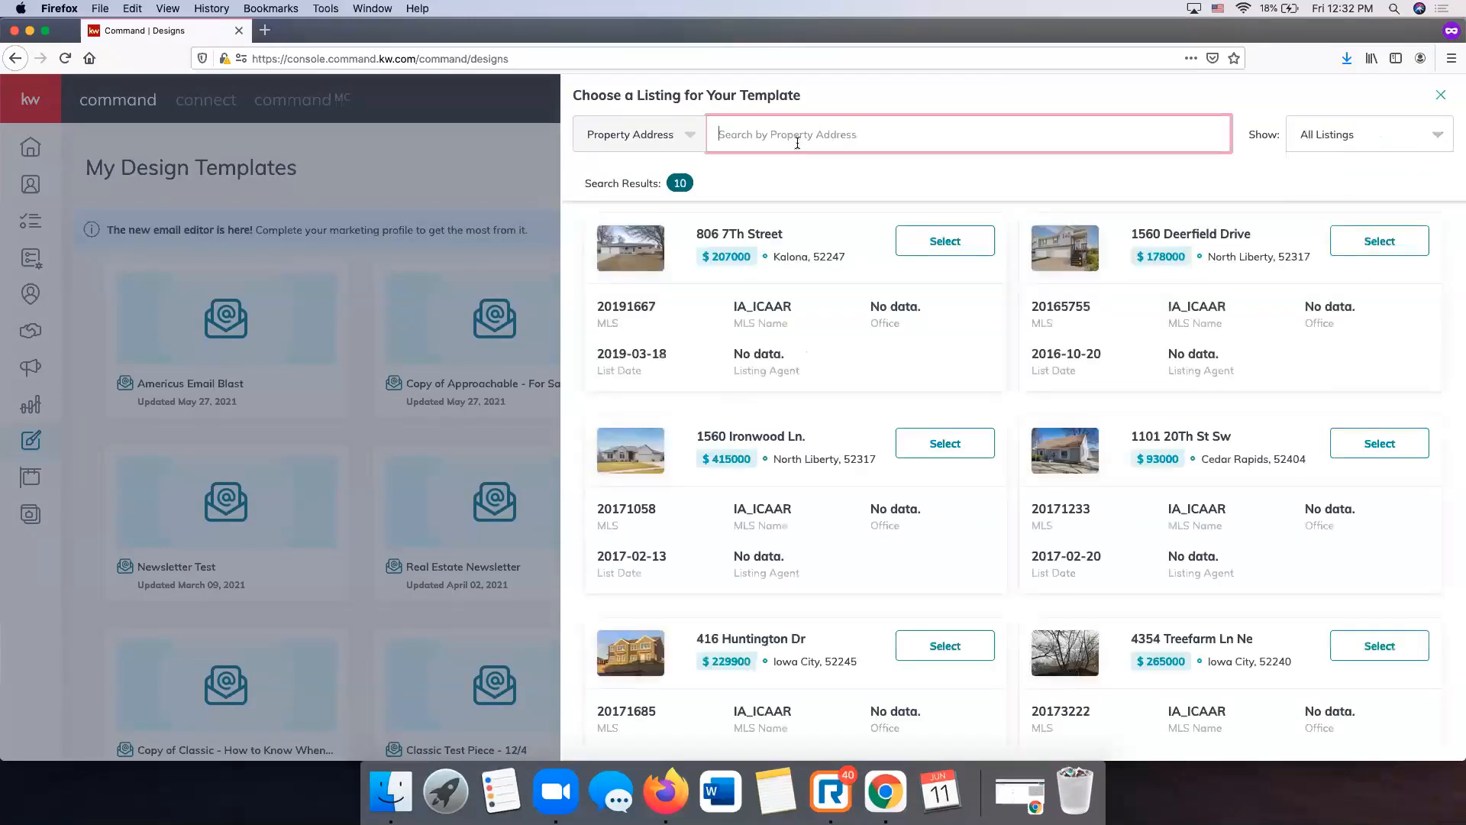
click(680, 142)
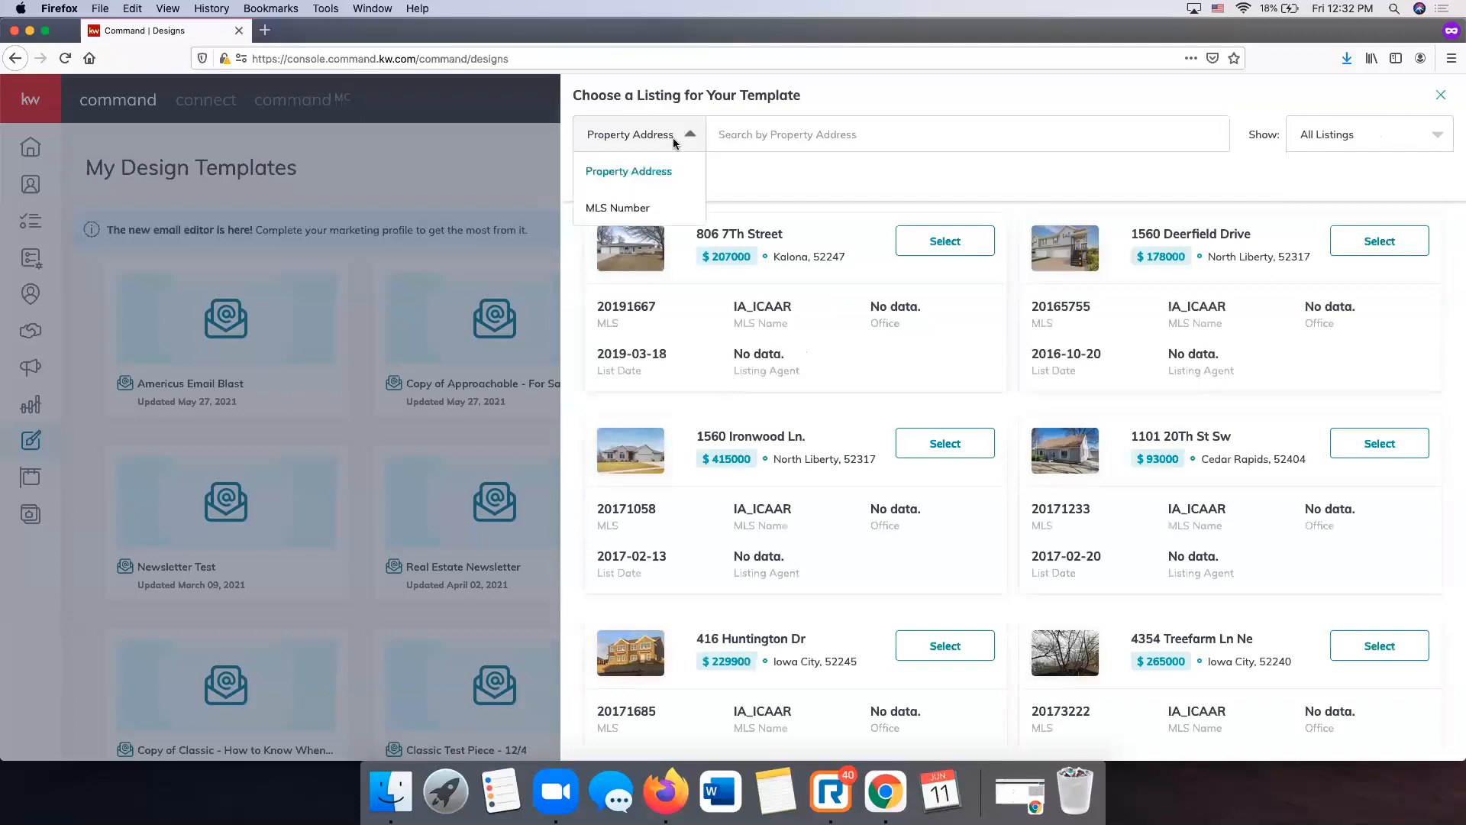
click(739, 132)
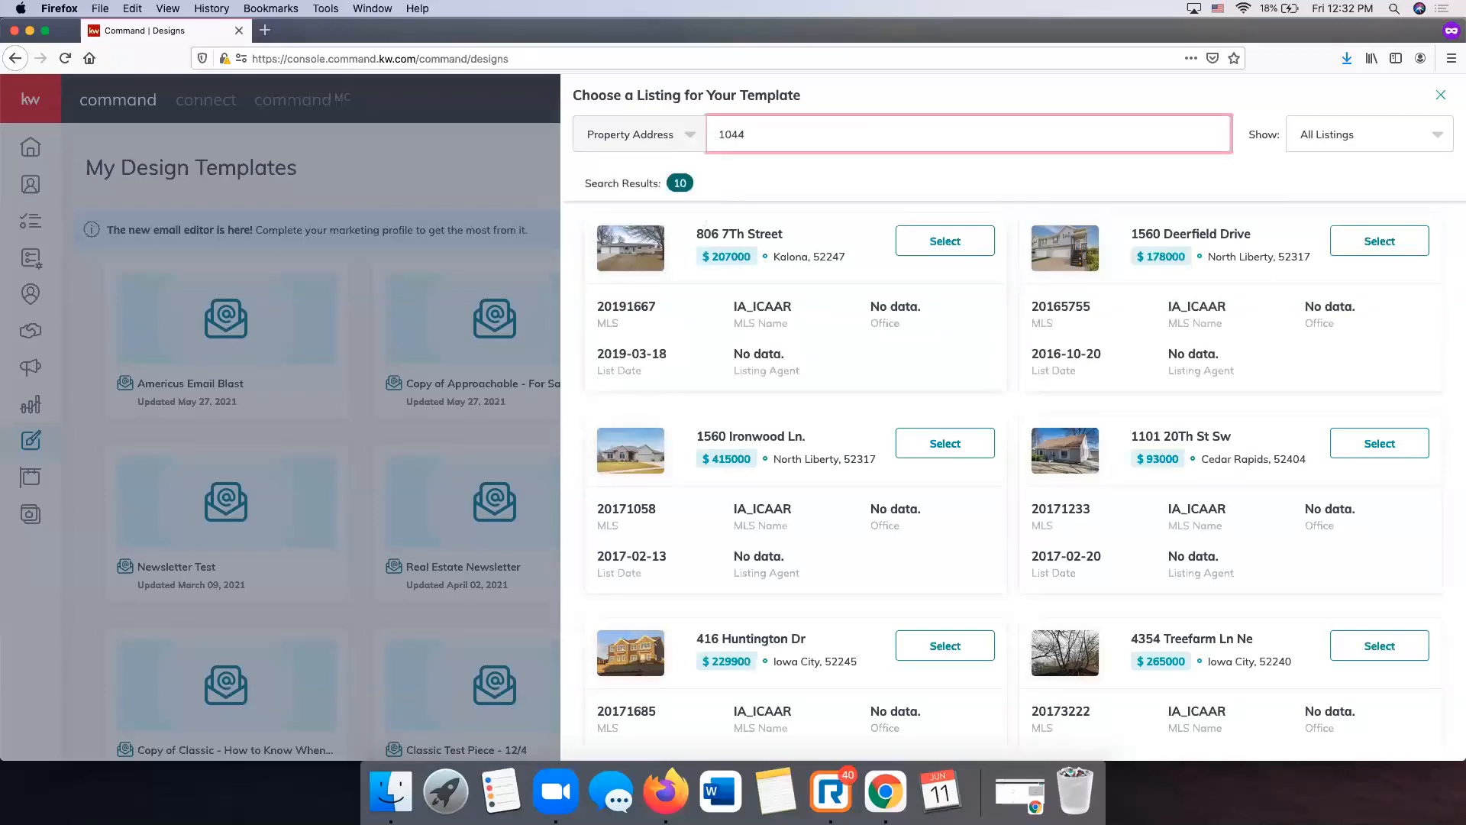
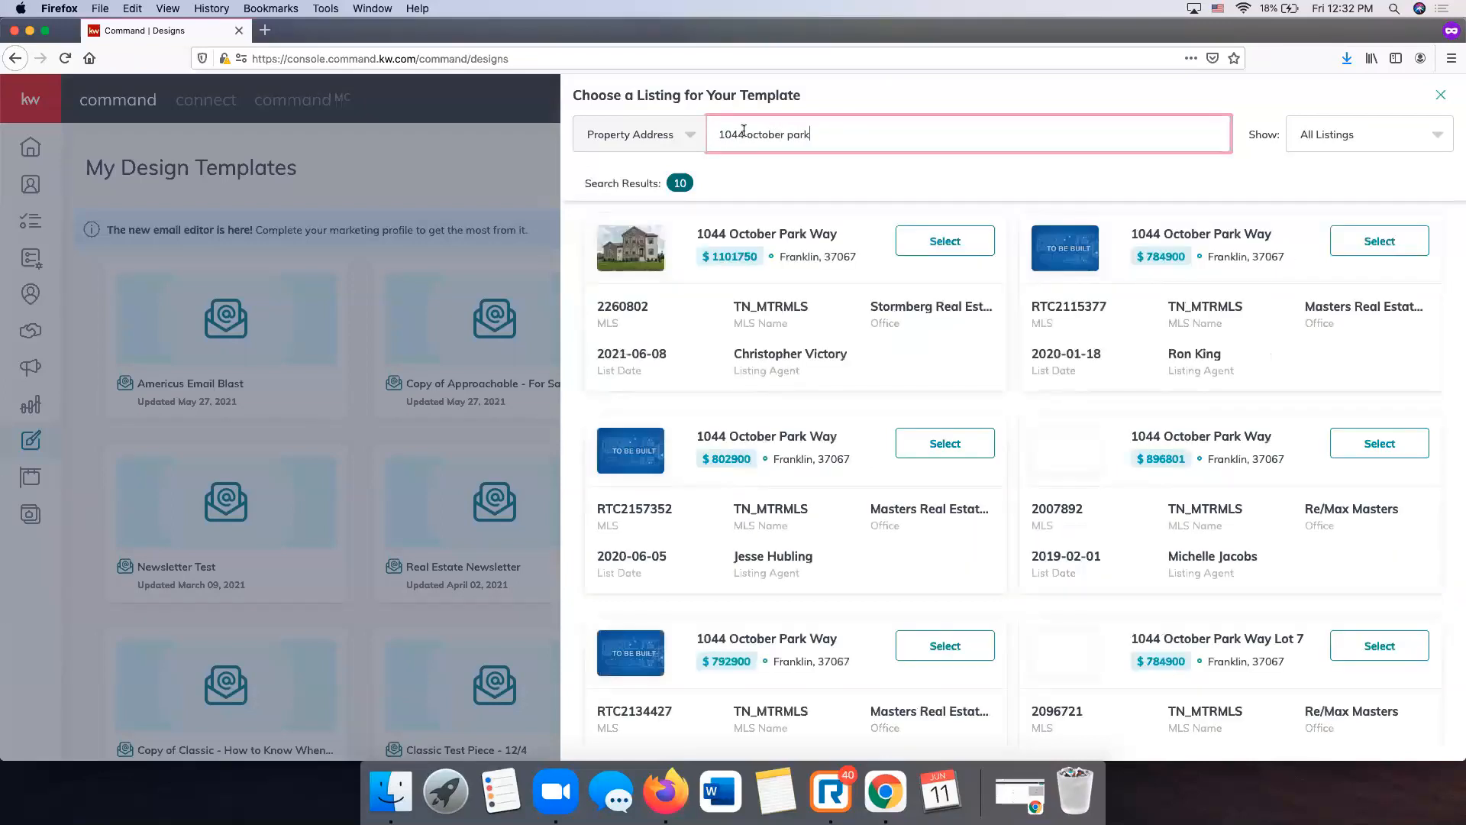
- Use the first matching listing and show the Listings > Just Listed print templates
click(944, 243)
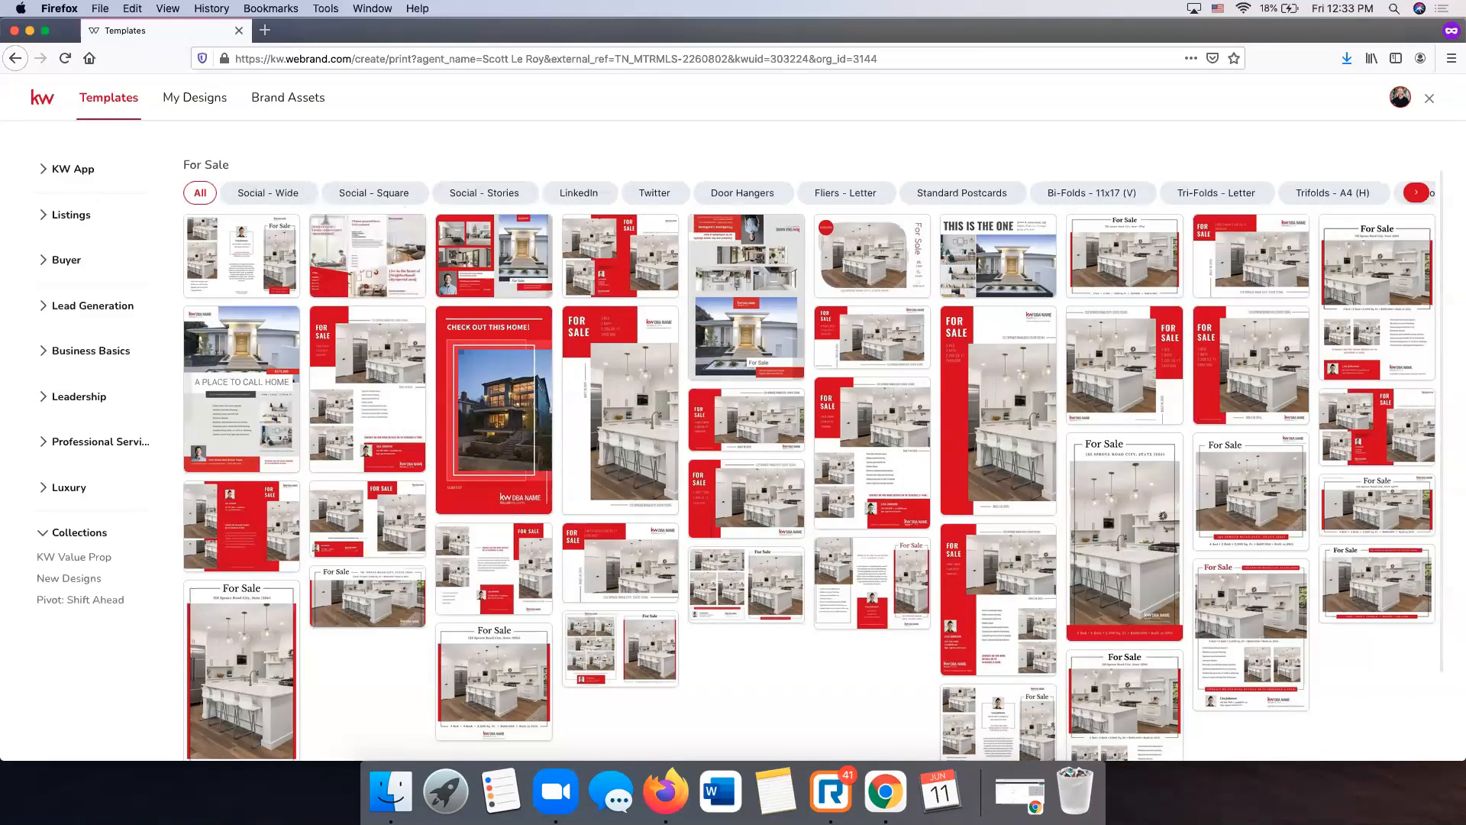
click(68, 215)
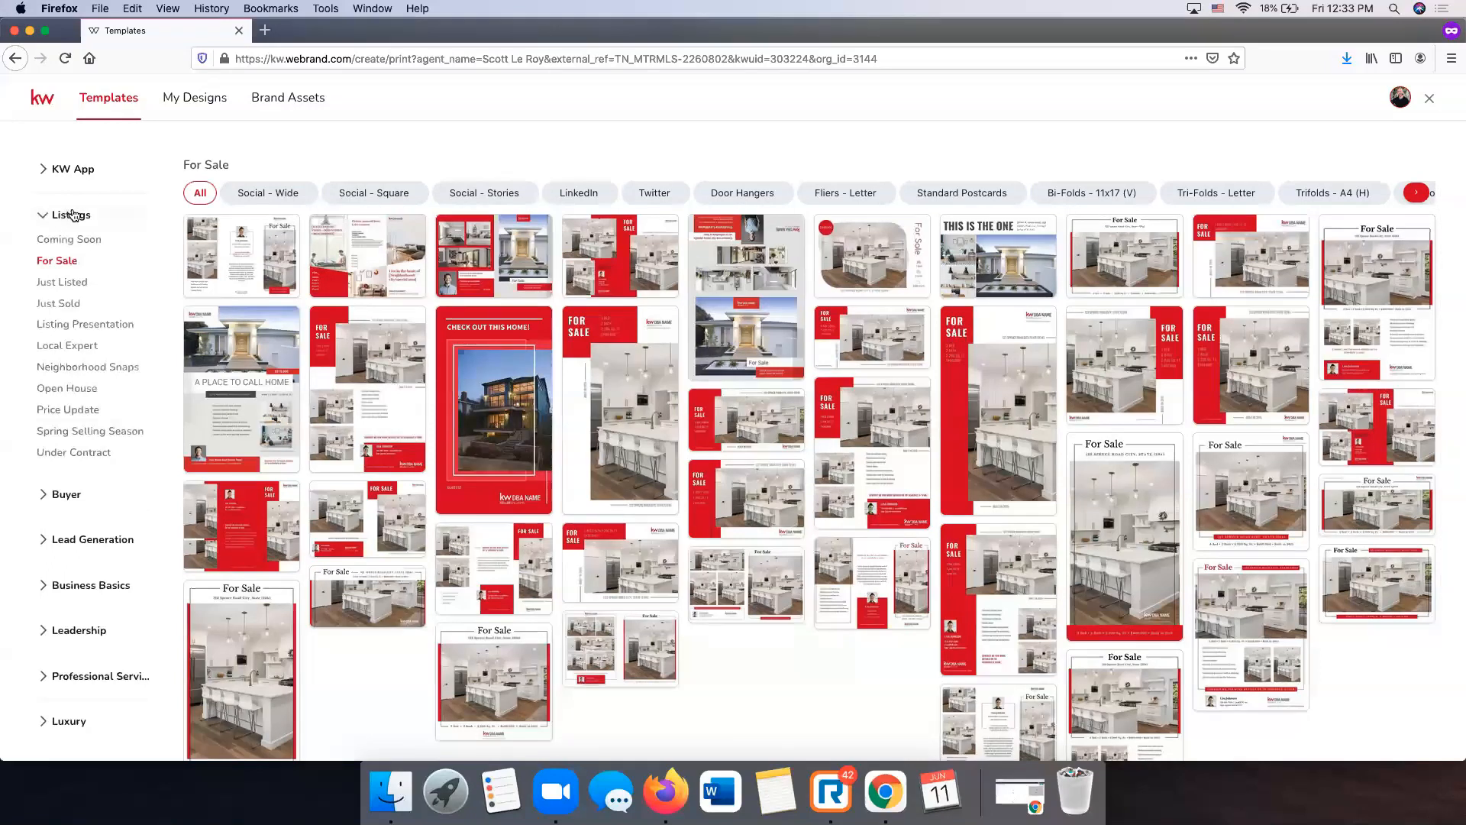
click(78, 283)
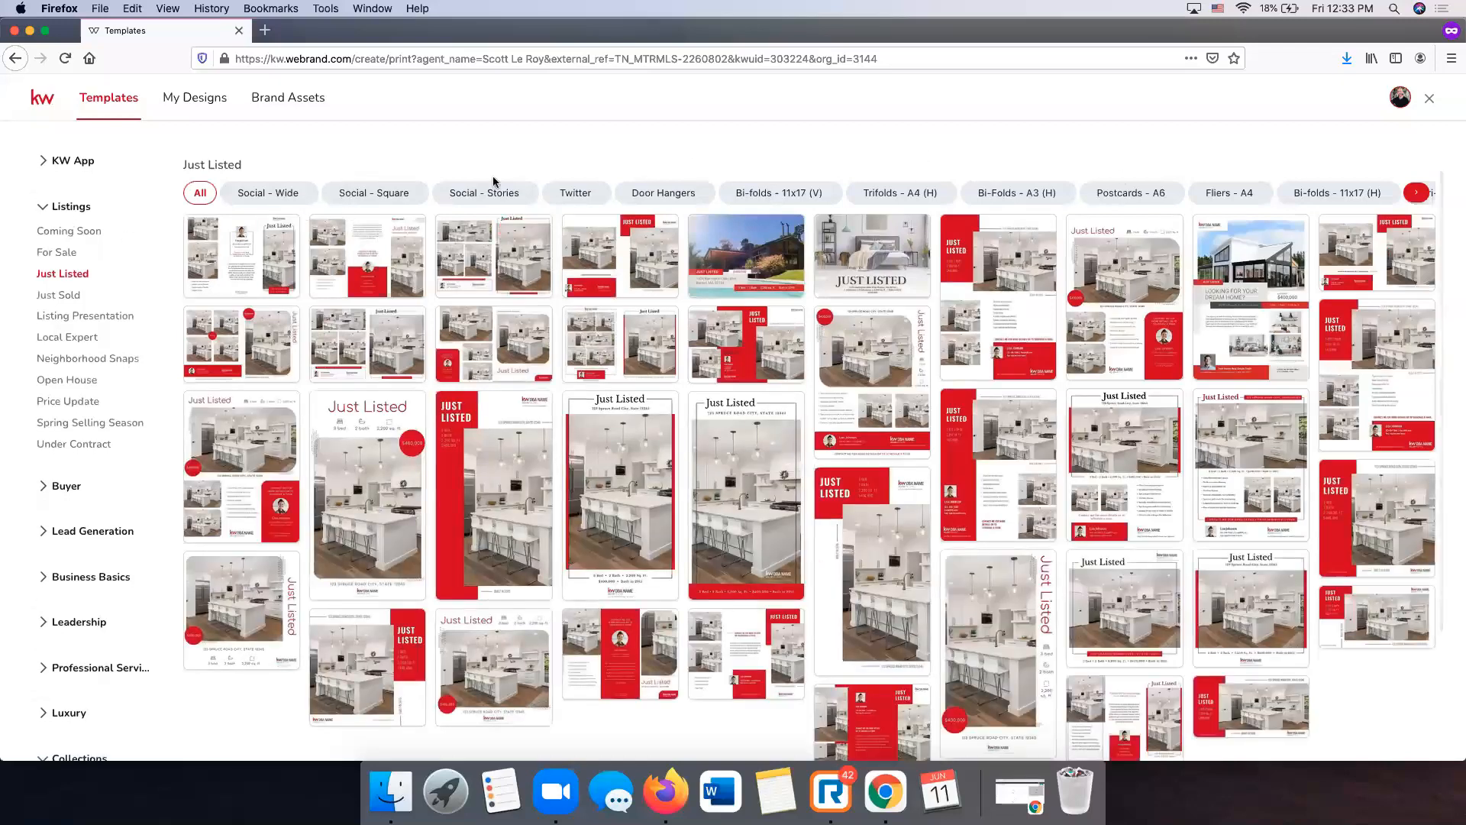
- Compare Just Listed formats: Door Hangers, Bi-folds, Trifolds, Bi-Folds A3, Postcards A6, Fliers A4
click(647, 200)
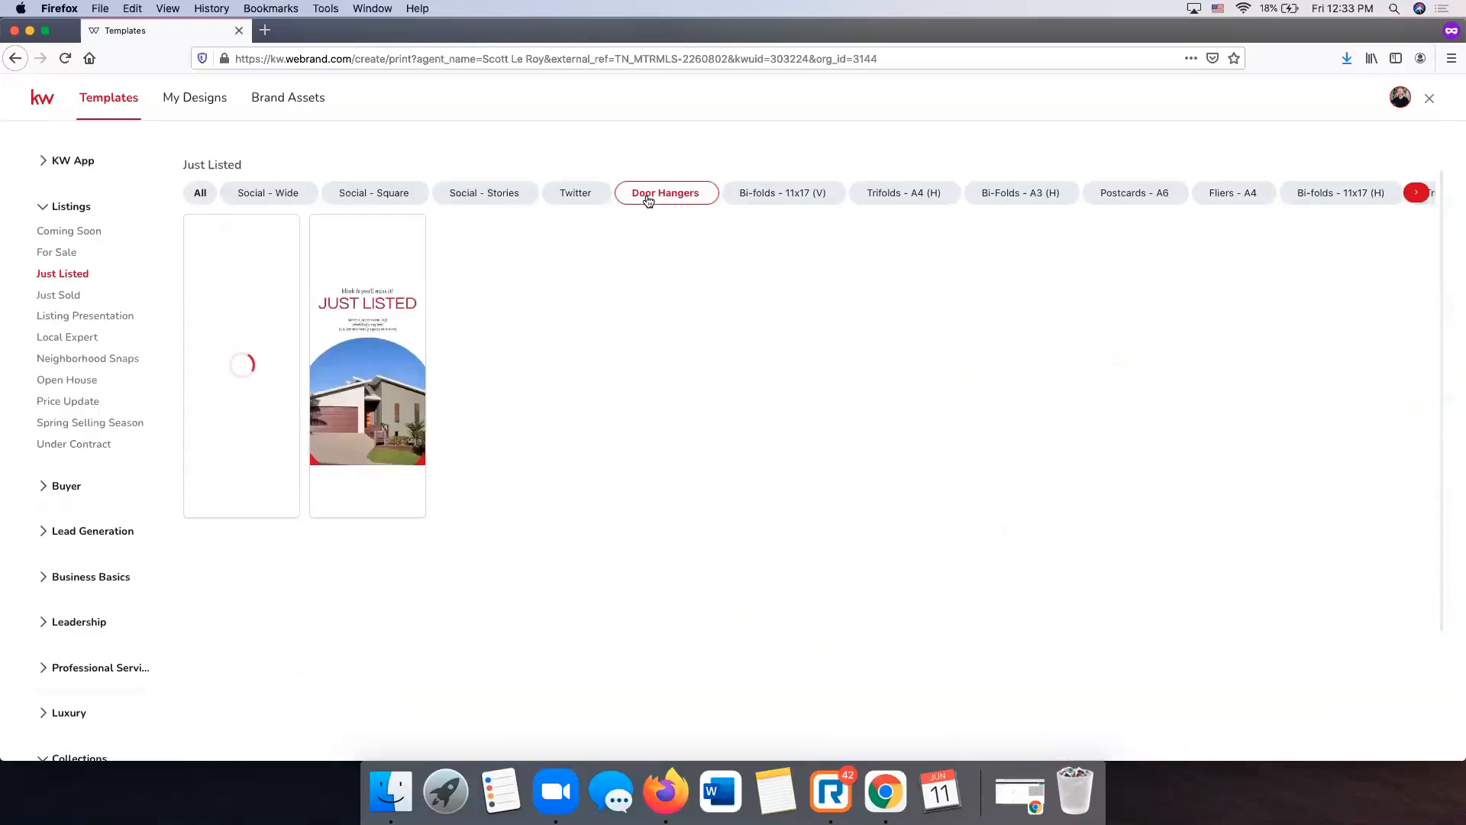
click(784, 200)
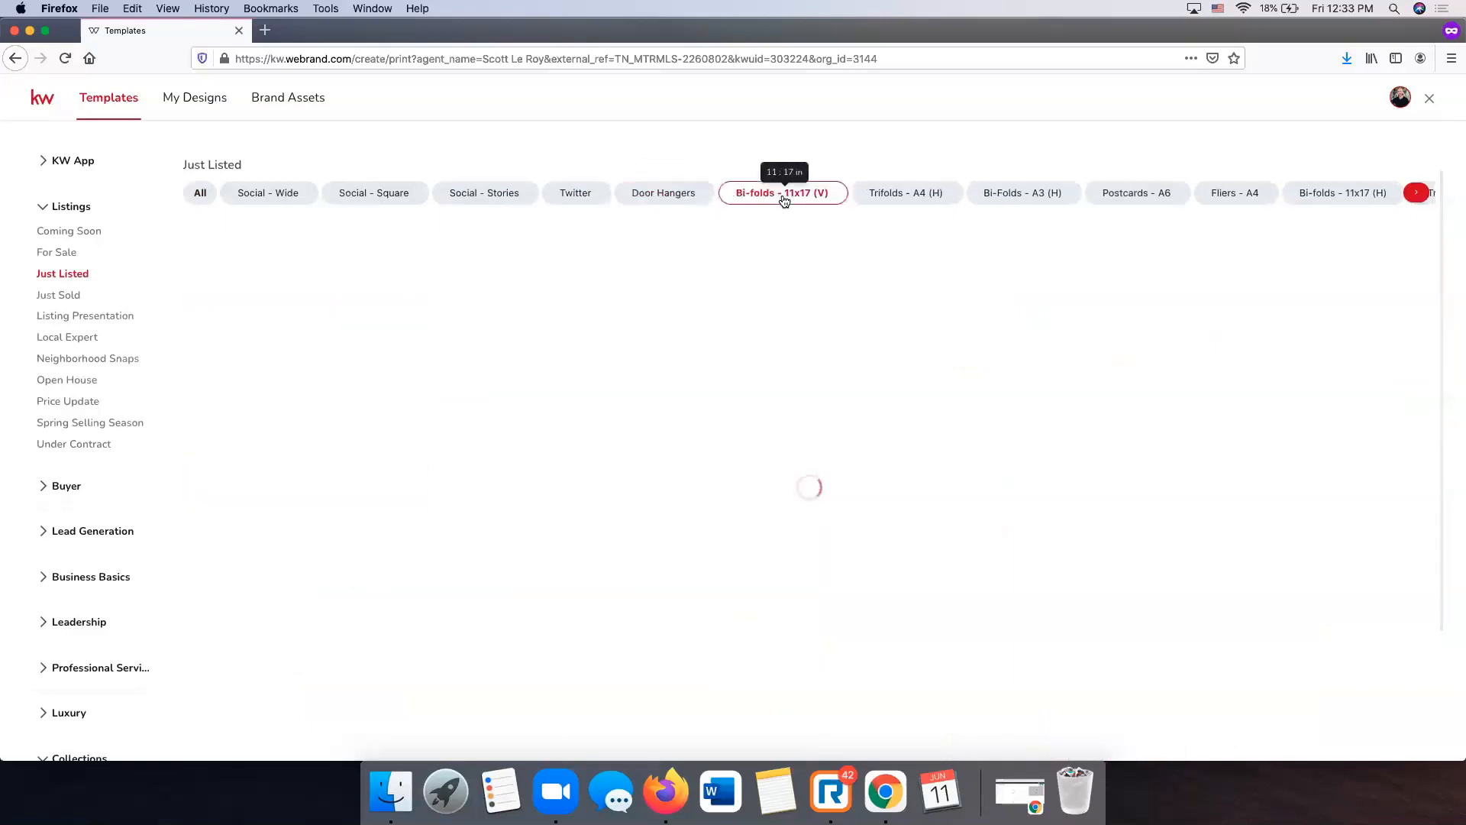
click(921, 197)
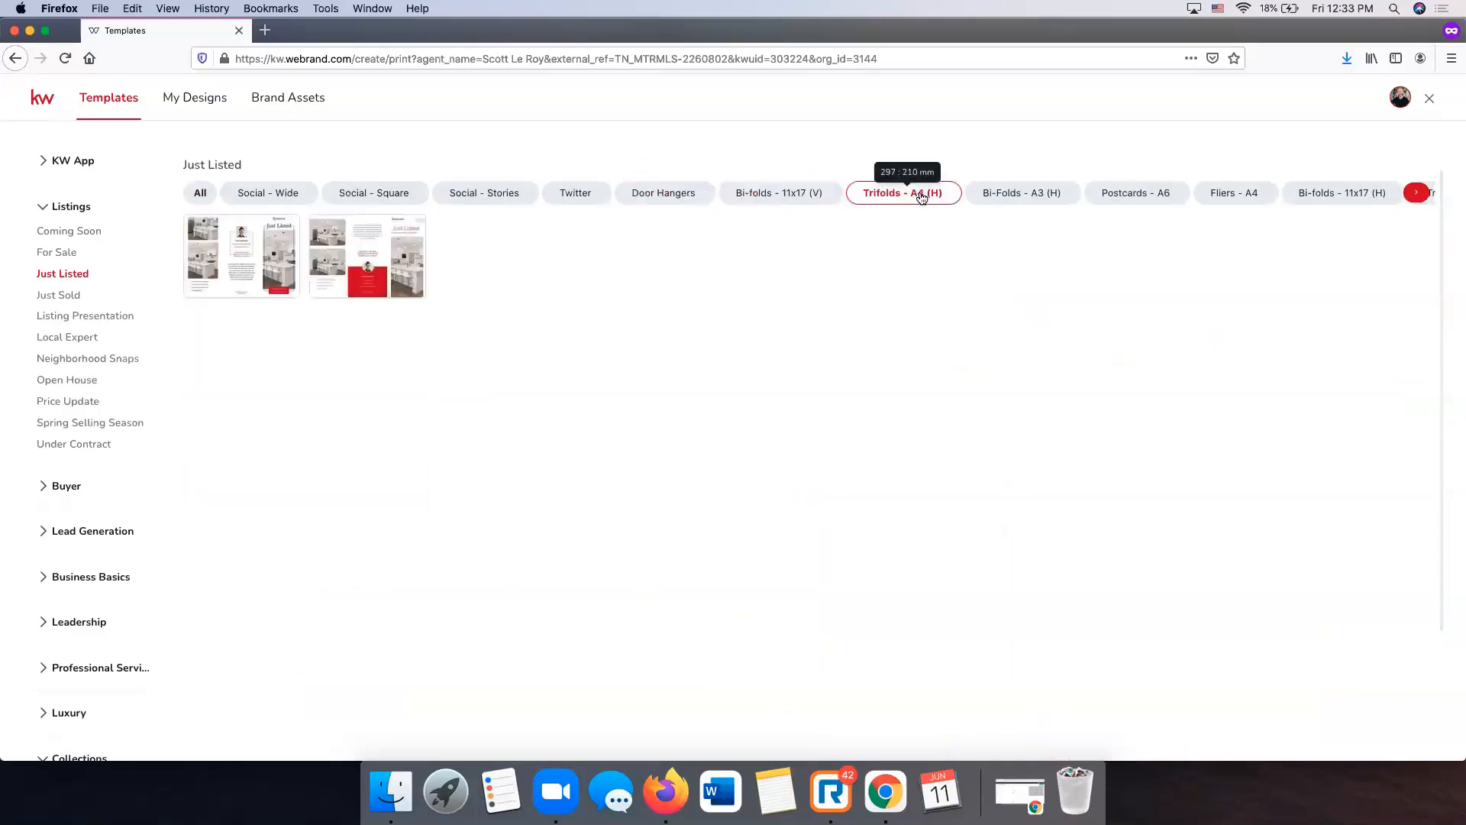
click(1023, 197)
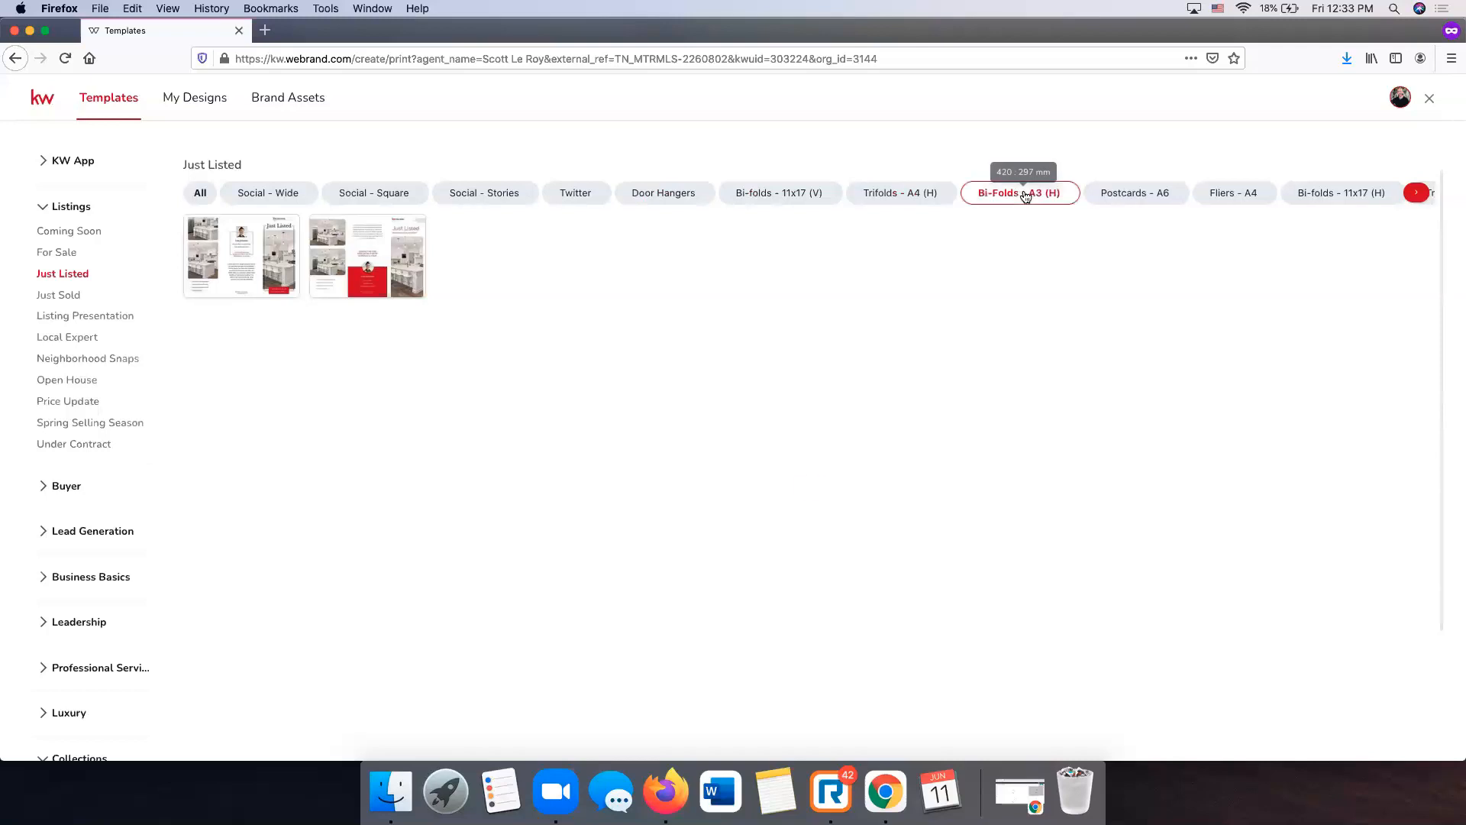
click(1122, 200)
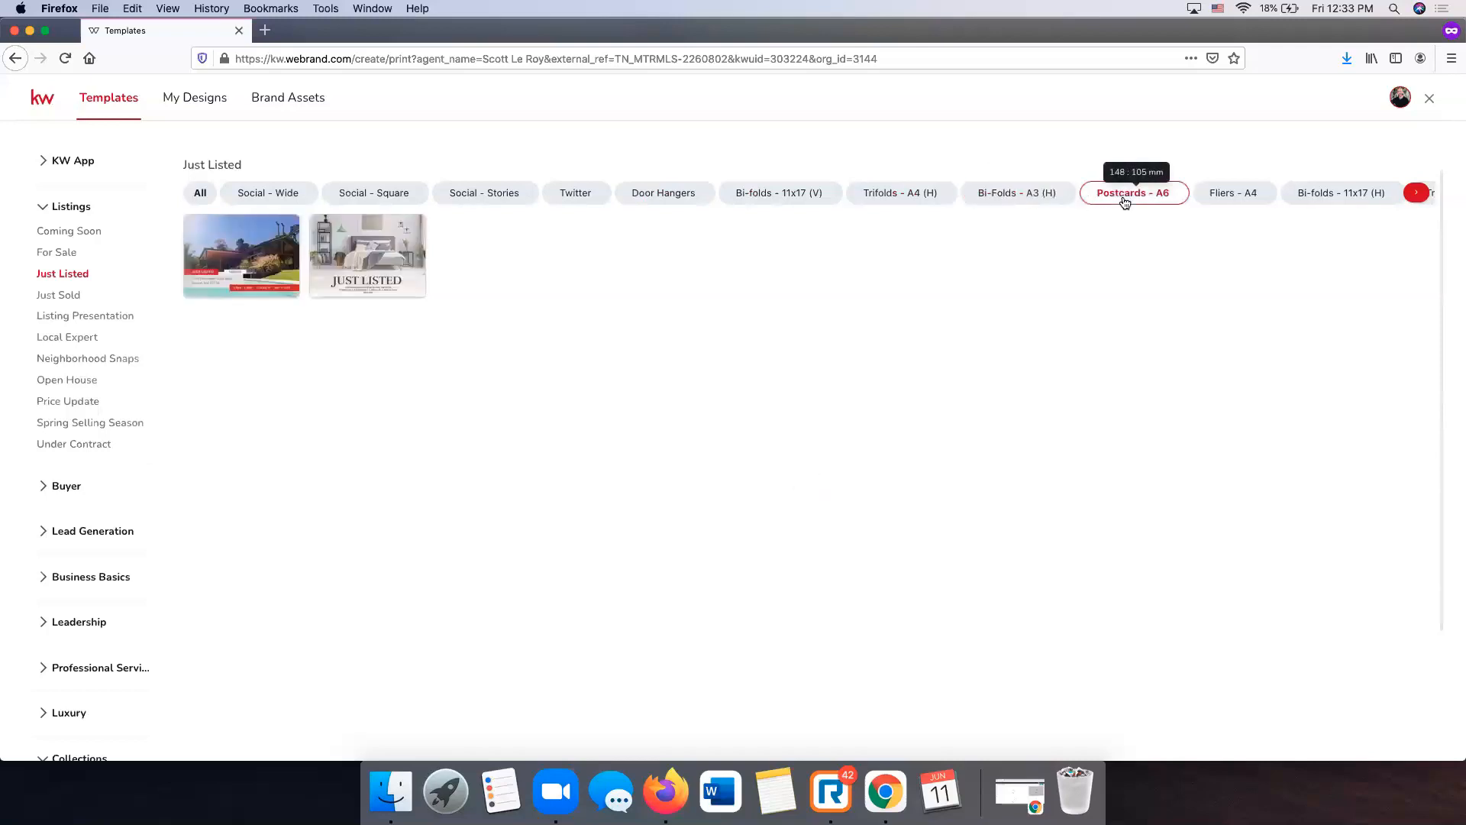
click(1232, 196)
click(1154, 196)
- Check Fliers, Postcards, Tri-Folds and Bi-folds formats, then switch to Listing Presentation templates
click(1416, 194)
click(792, 200)
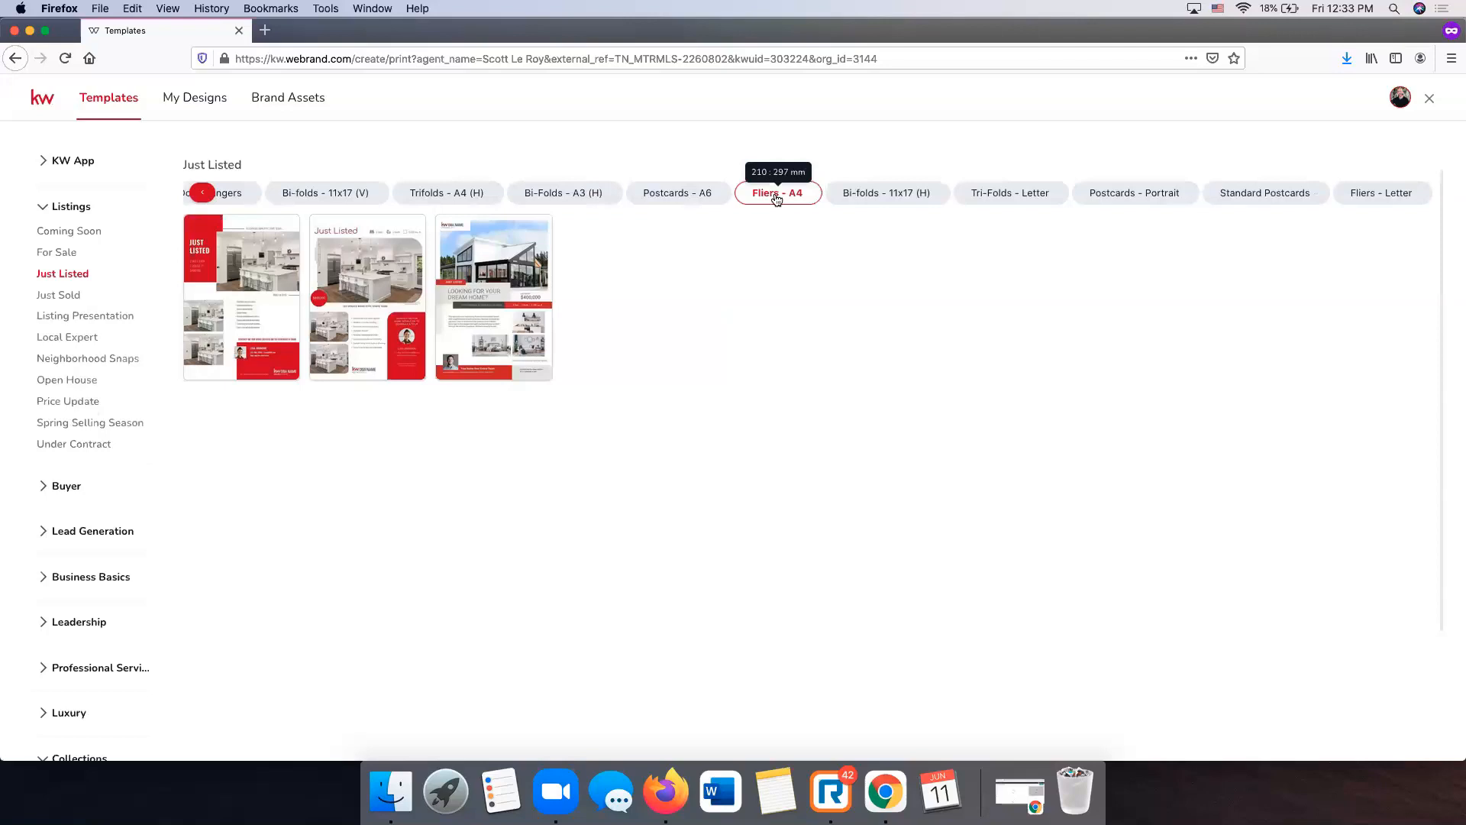
click(1373, 200)
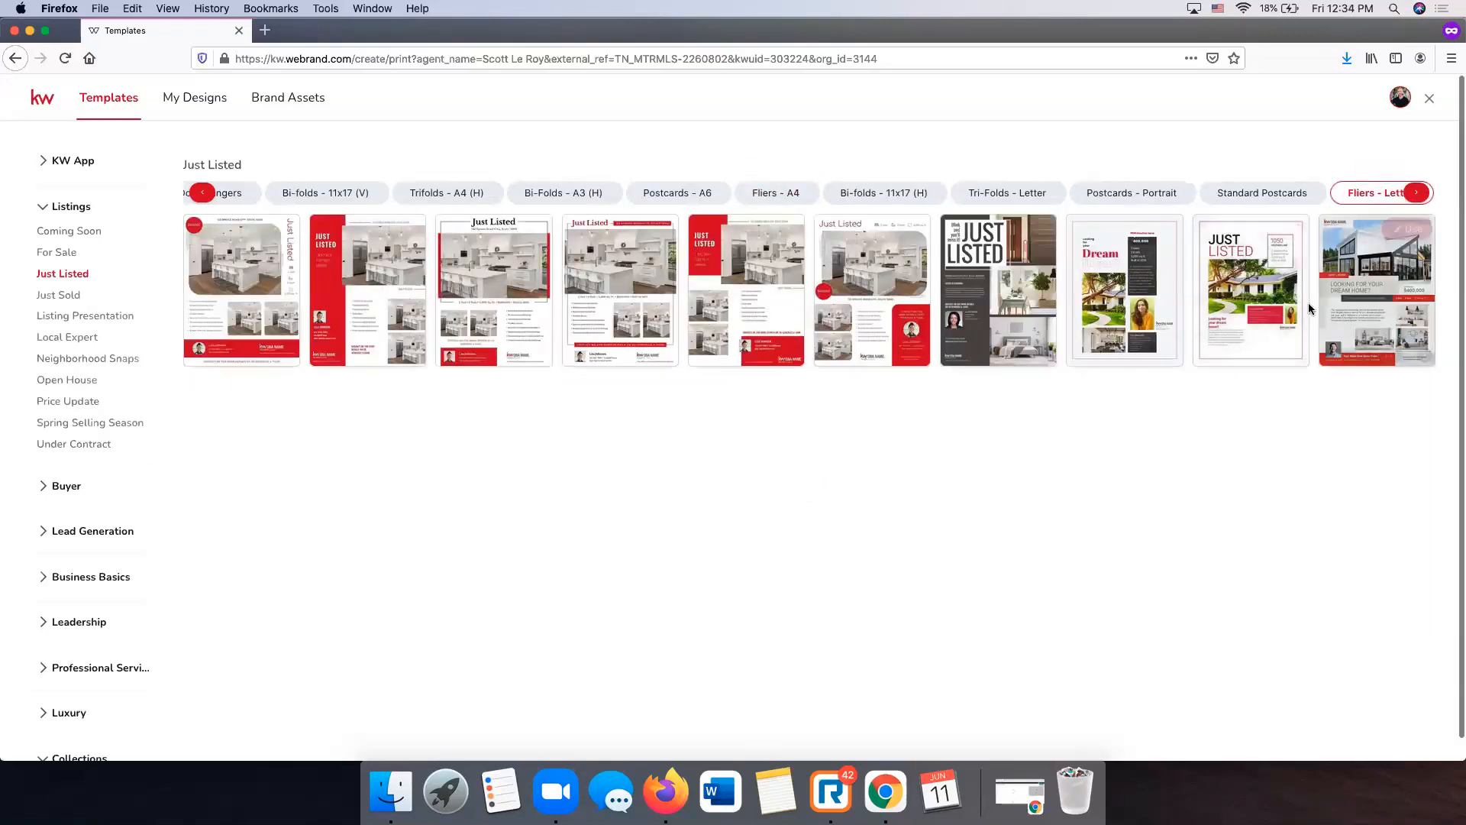
click(1272, 194)
click(1176, 198)
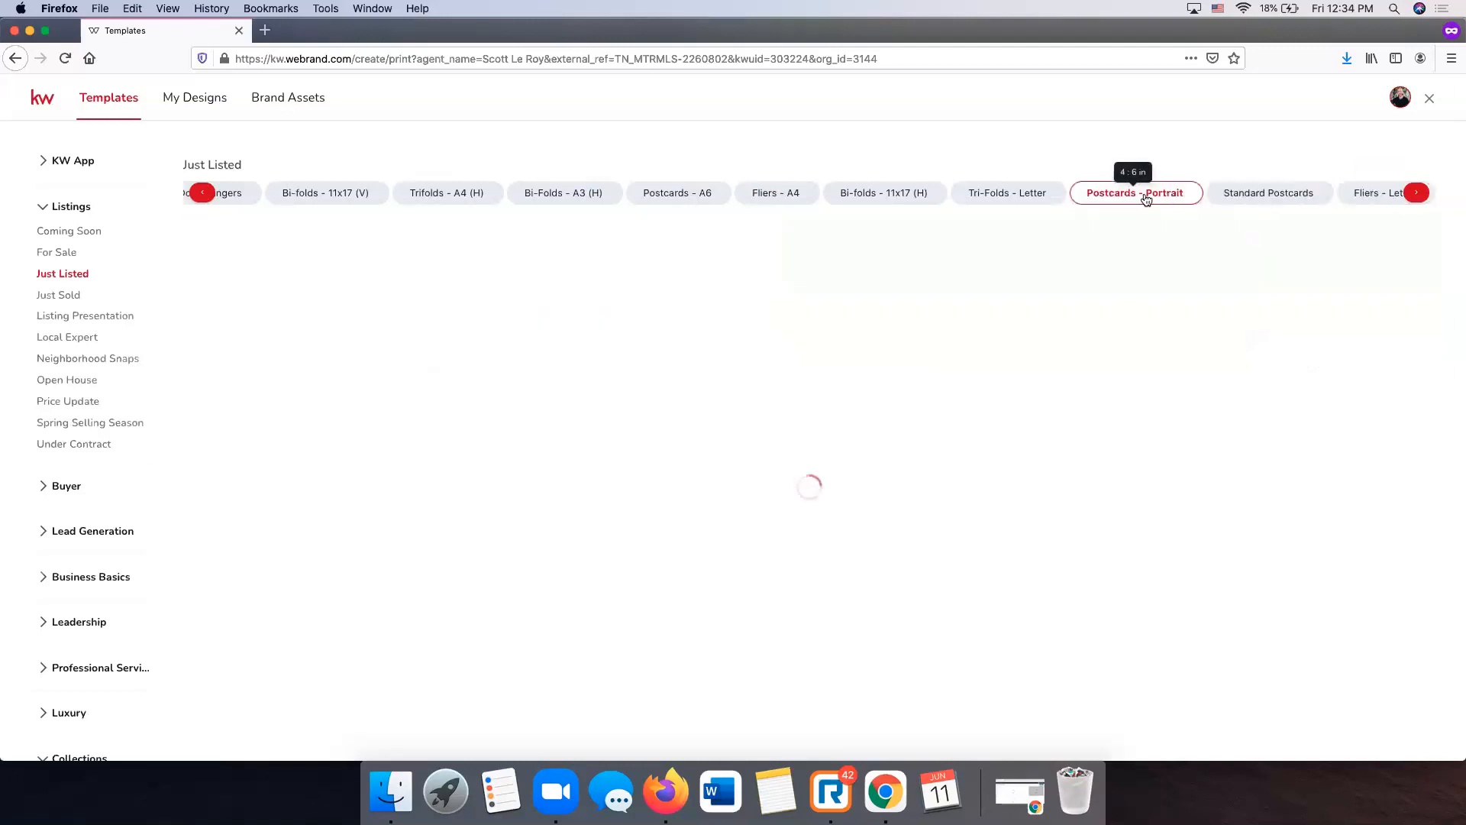
click(960, 197)
click(912, 196)
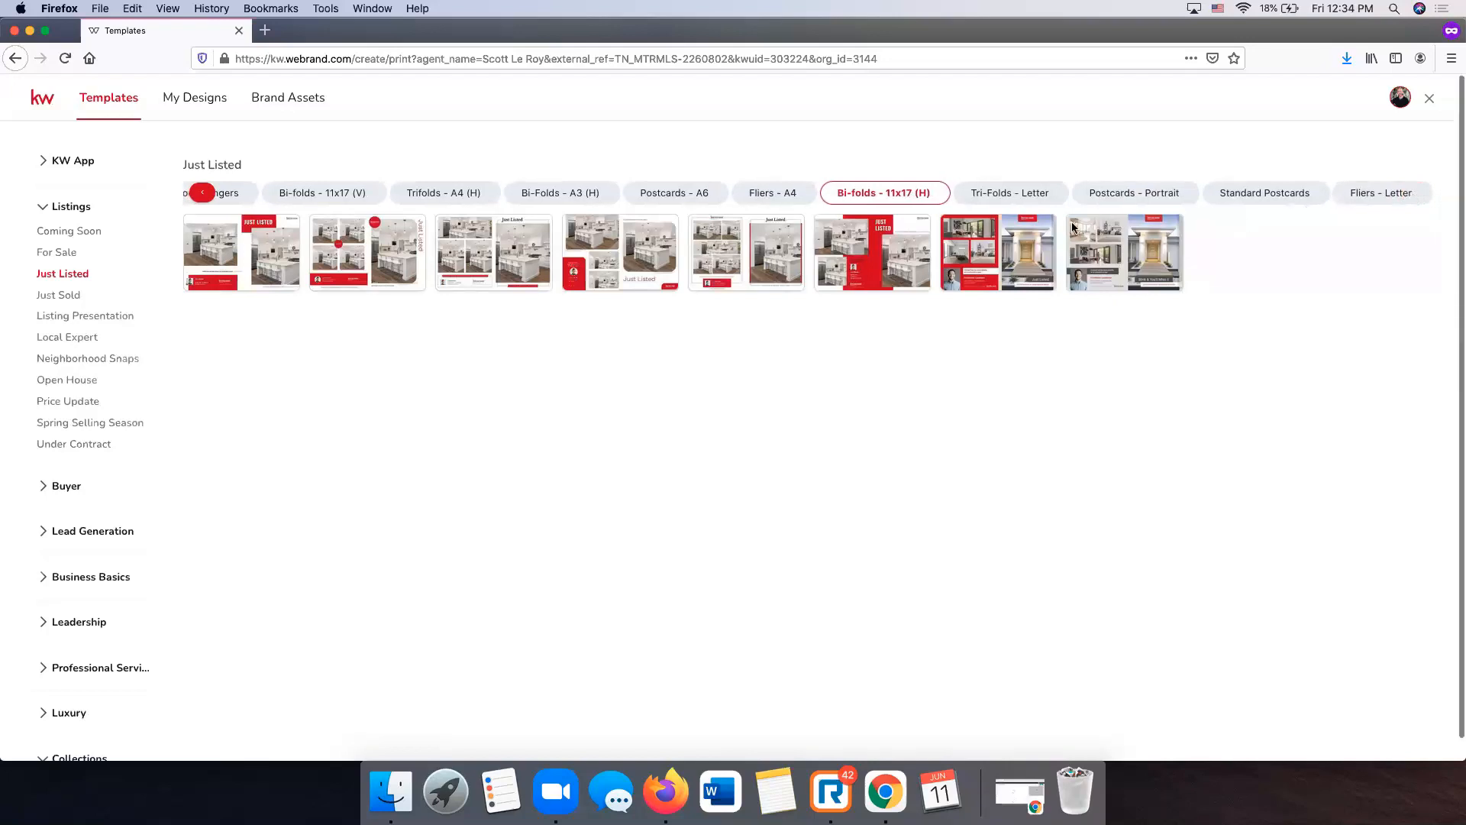
mouse_move(1073, 227)
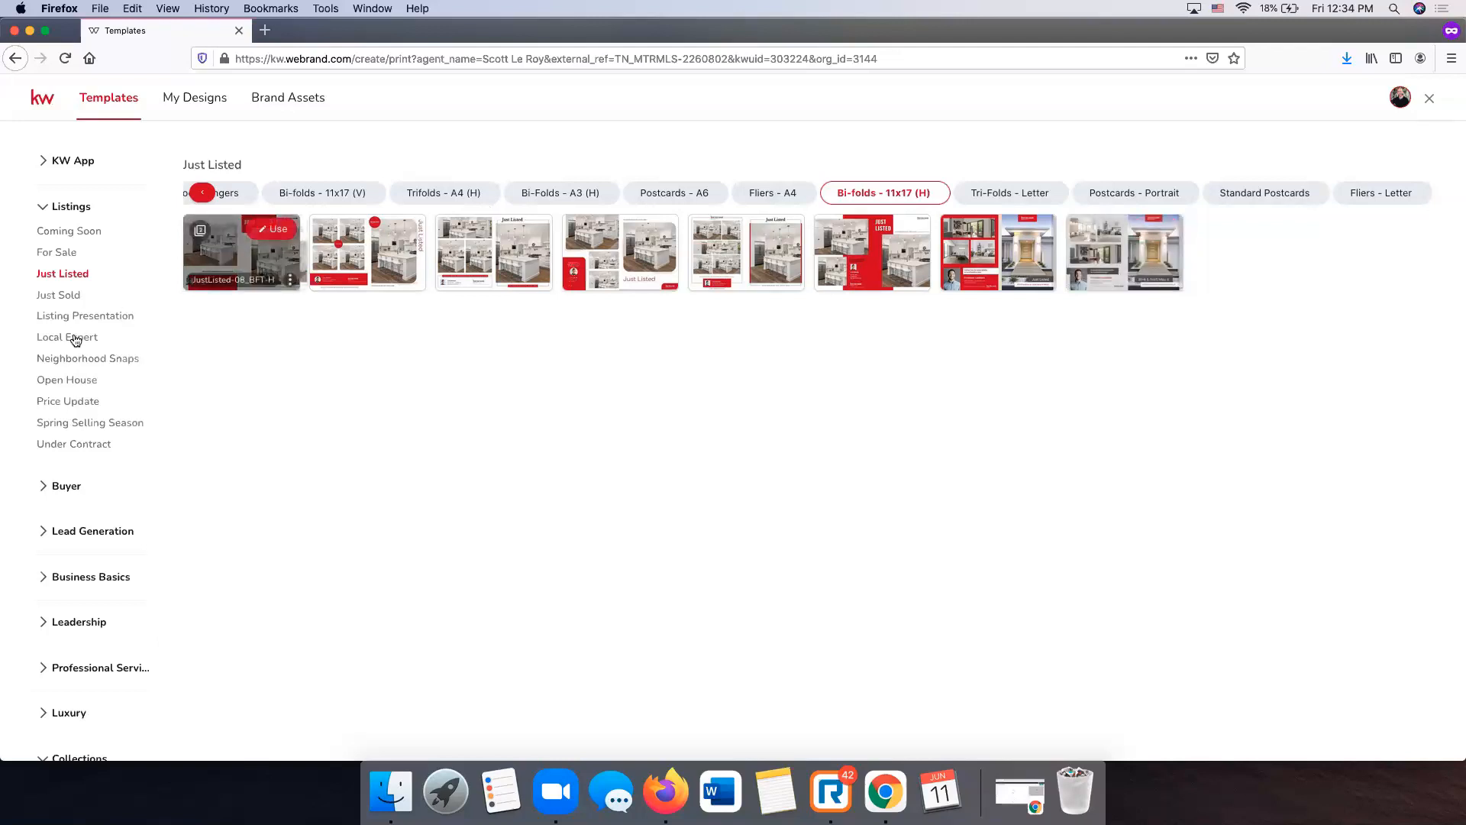
click(92, 319)
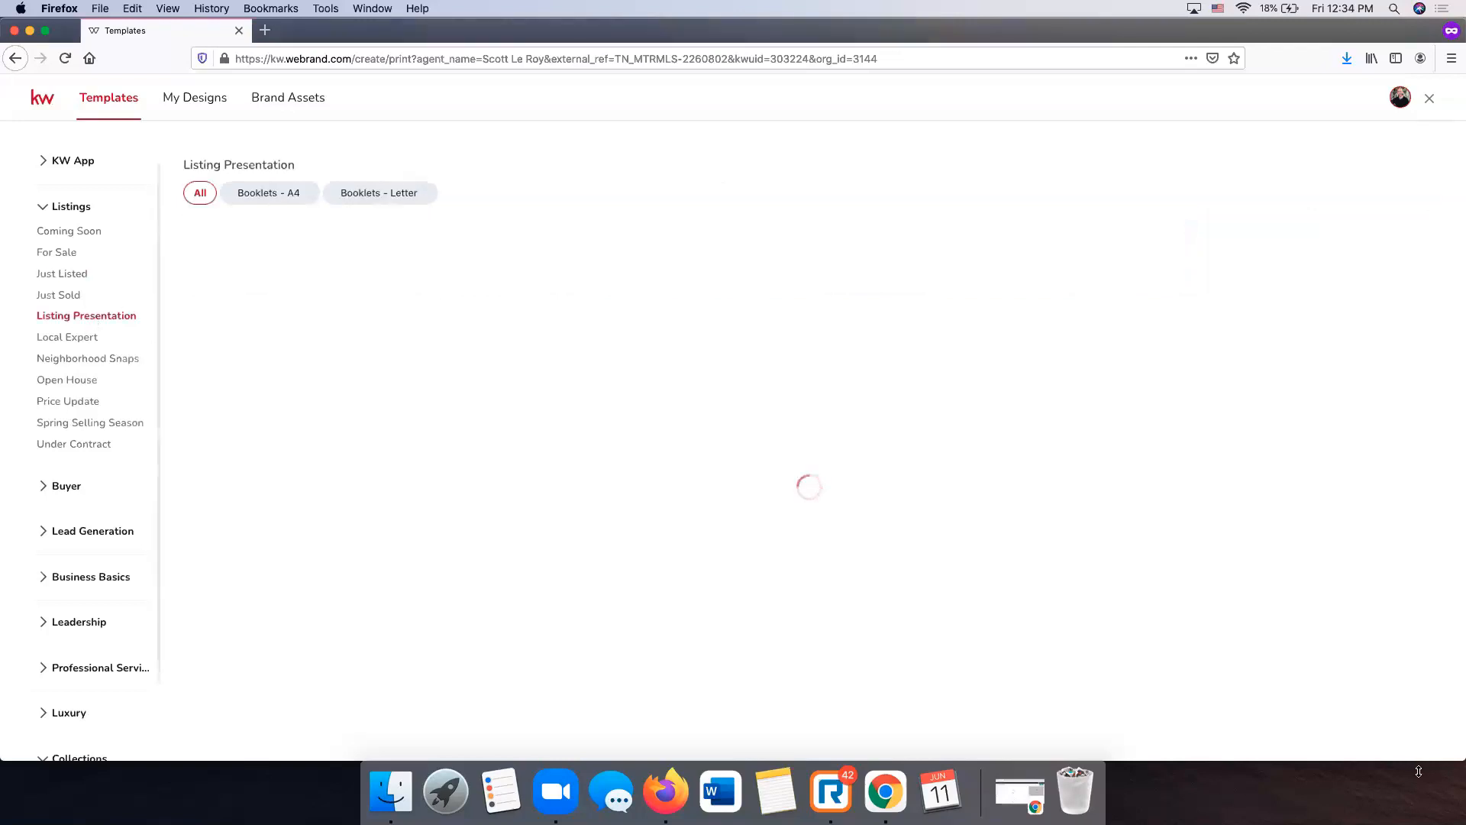
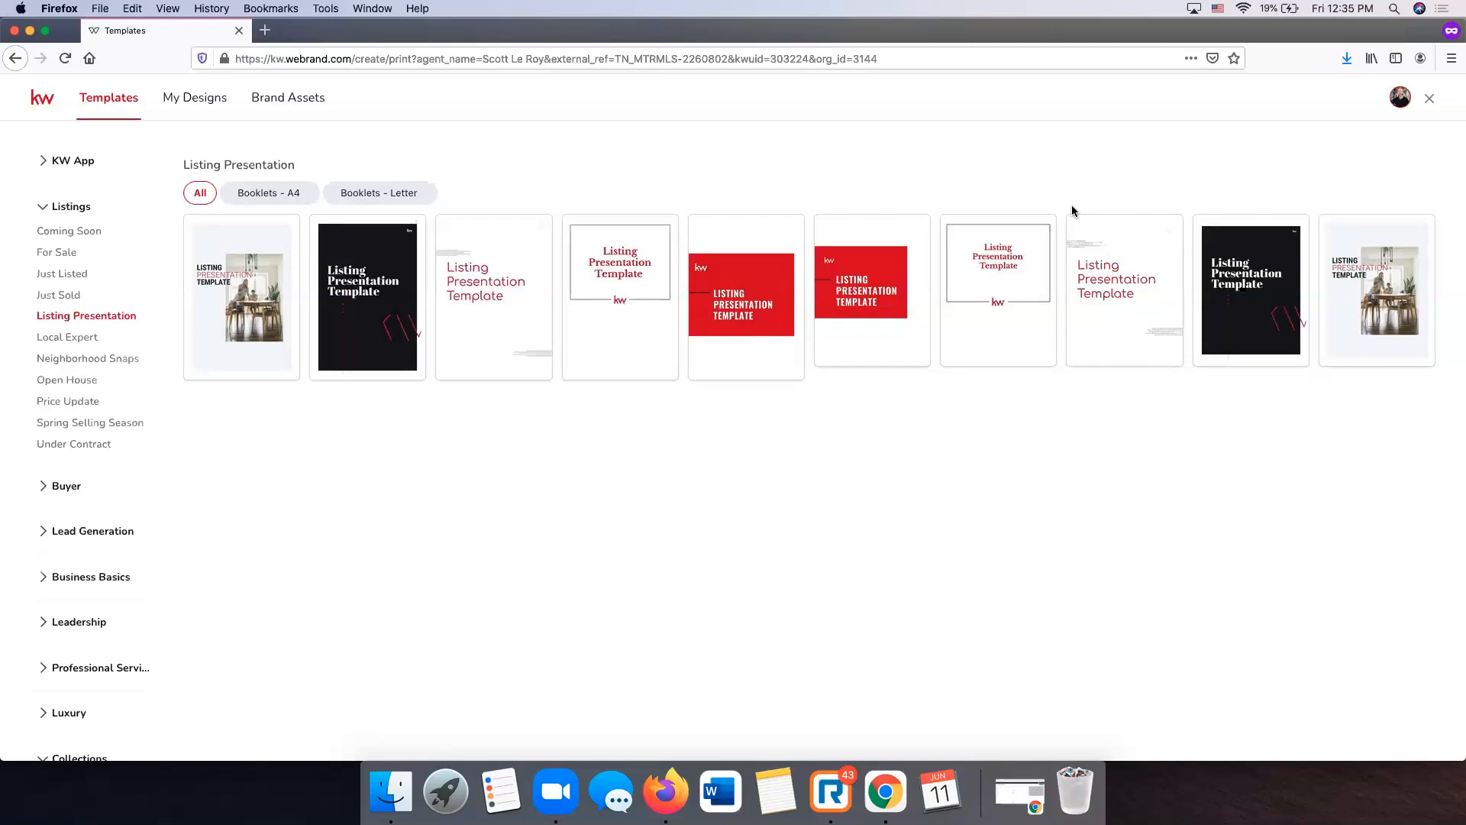
- Filter to letter-size booklets, then view Neighborhood Snaps letter fliers and door hangers
click(377, 194)
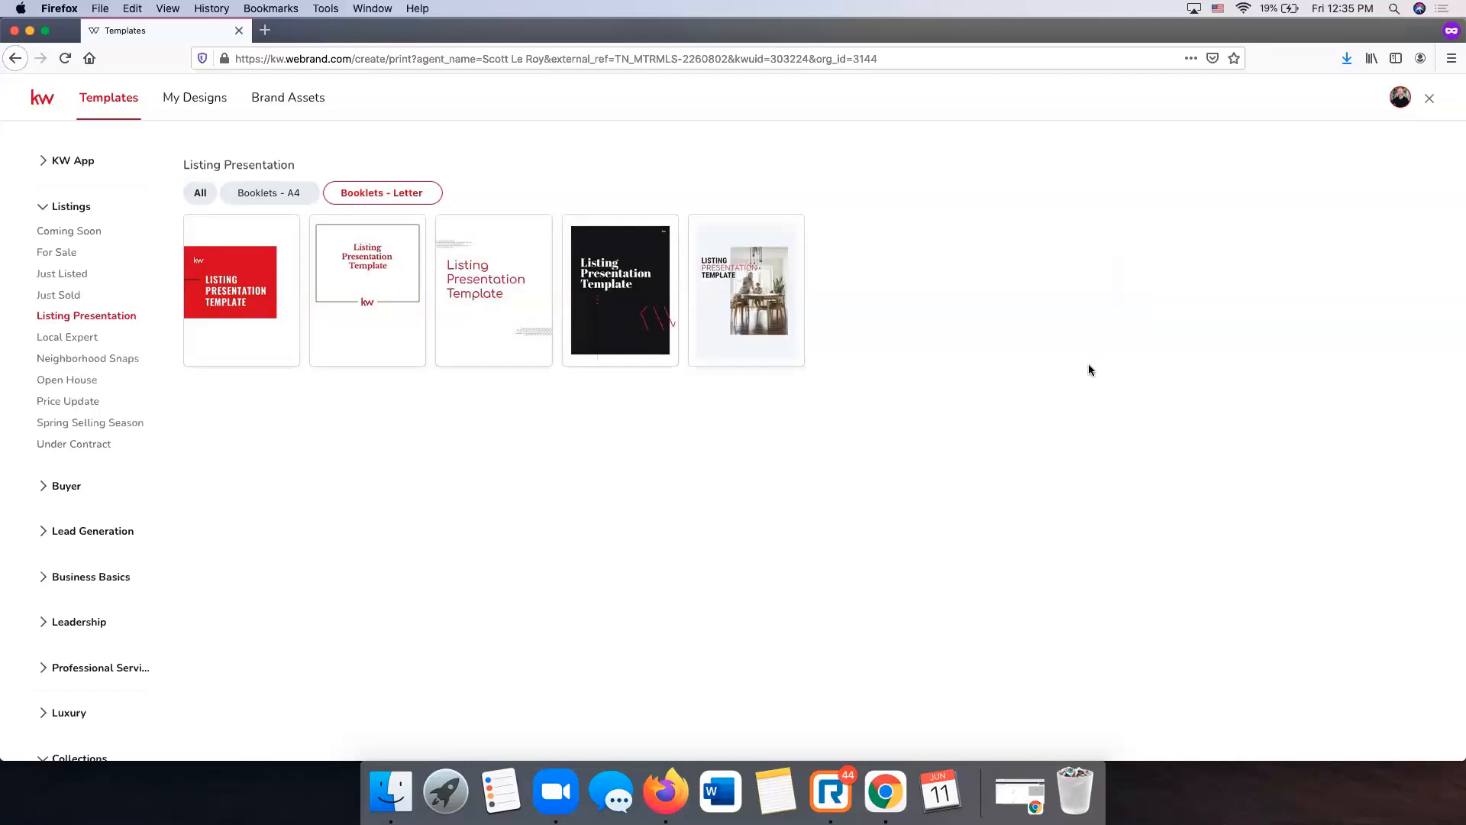
click(97, 359)
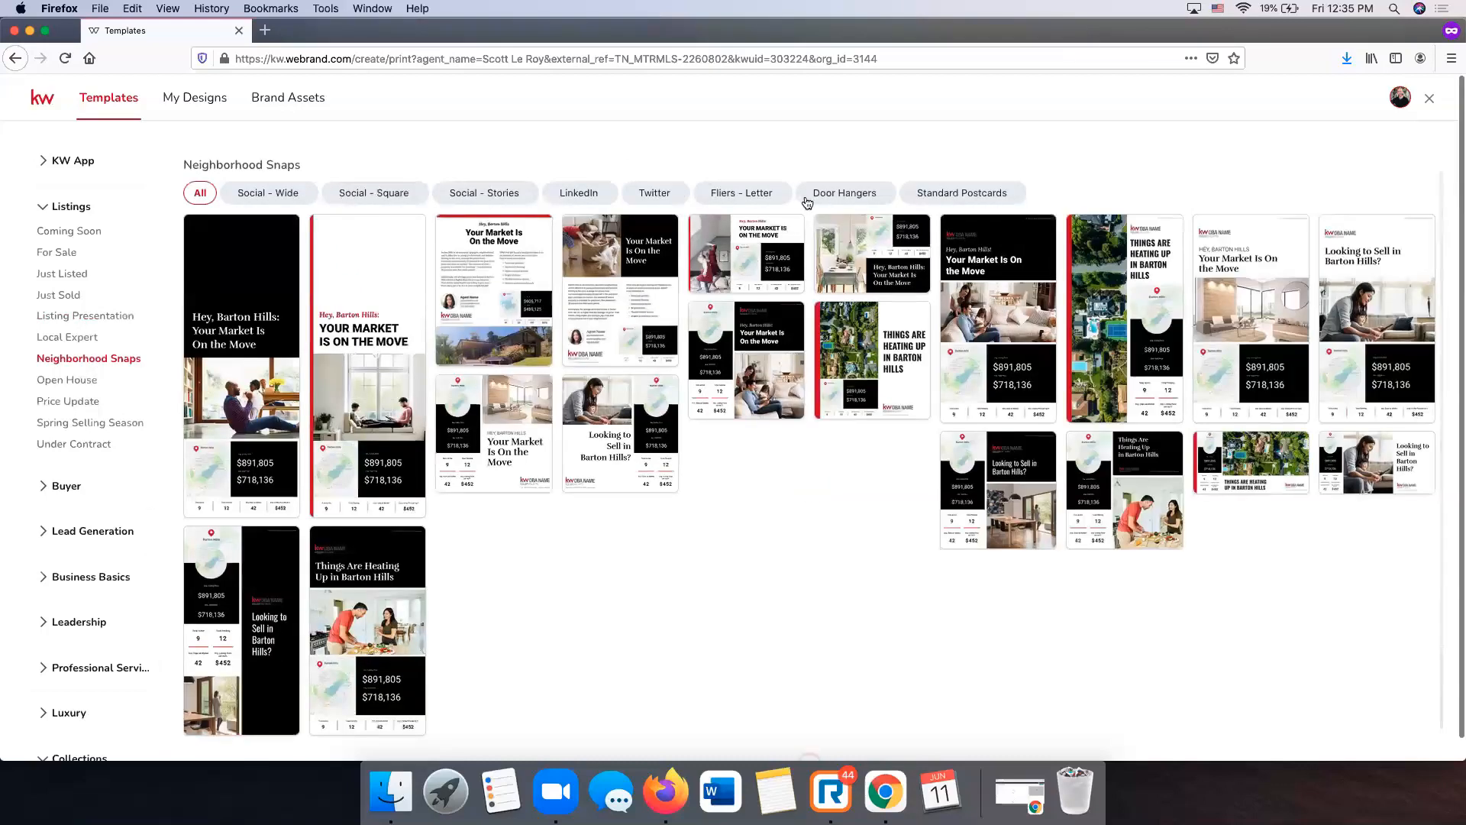
click(744, 193)
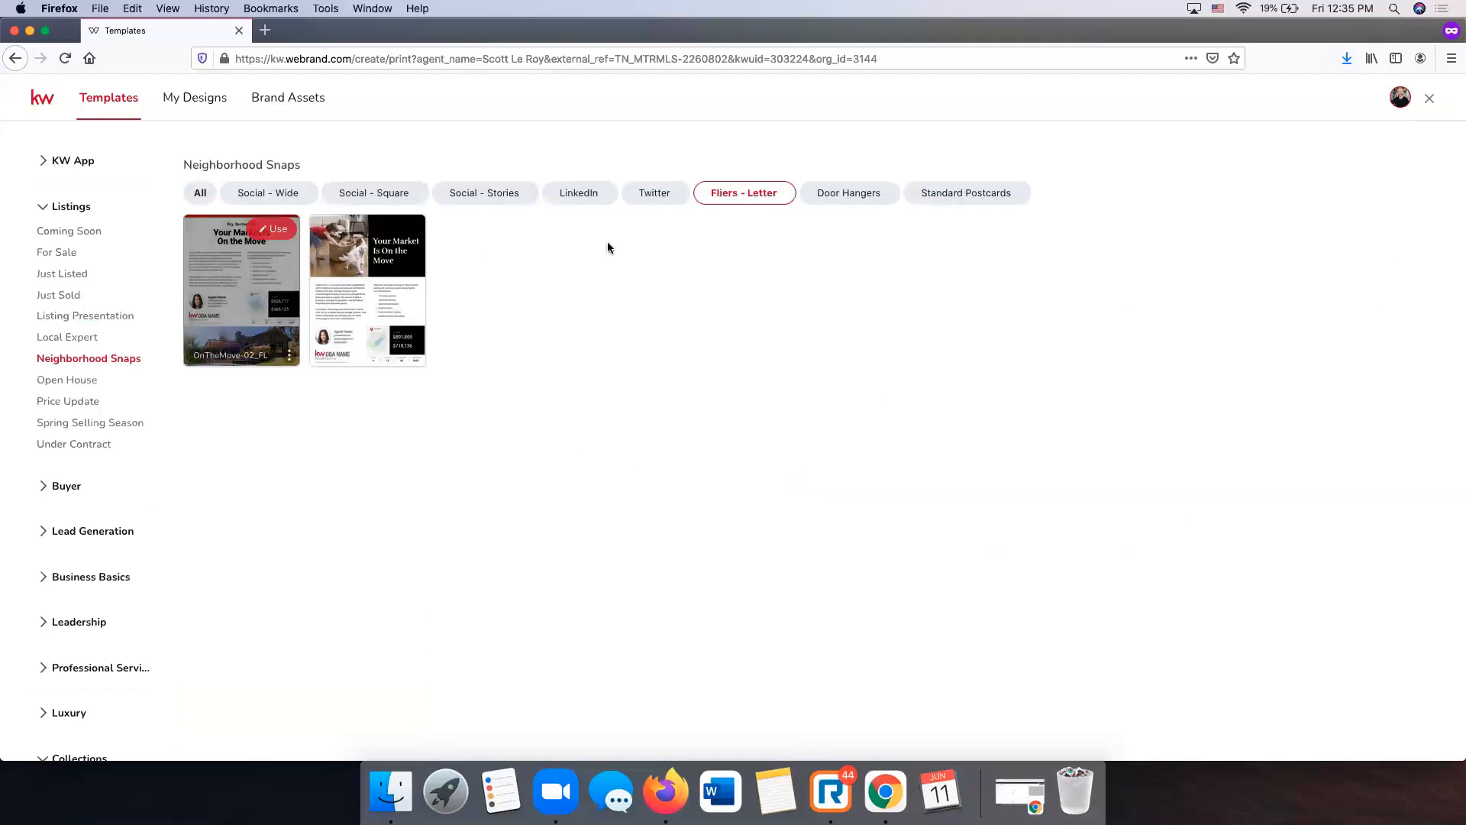
click(874, 197)
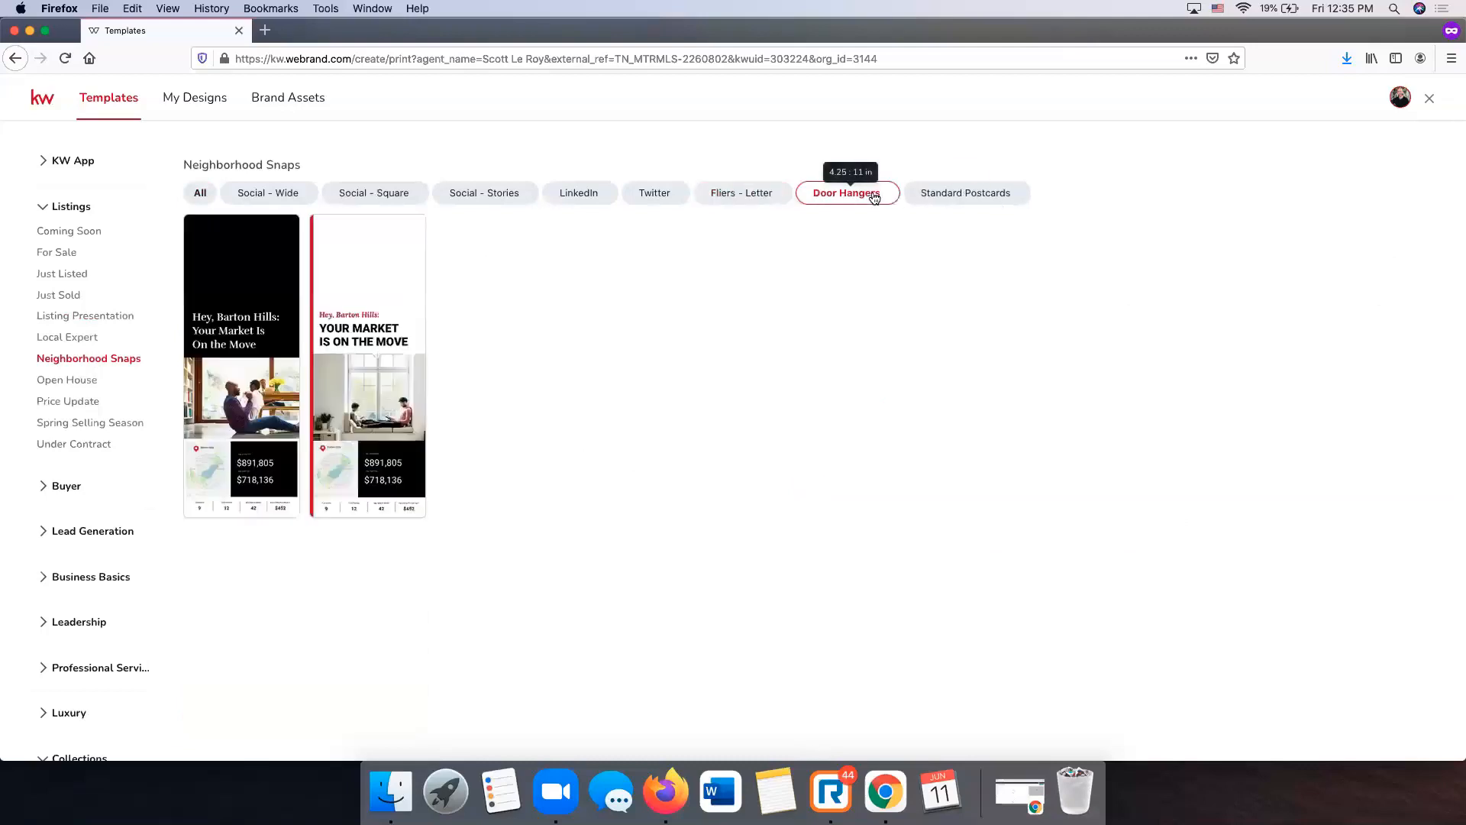
click(755, 192)
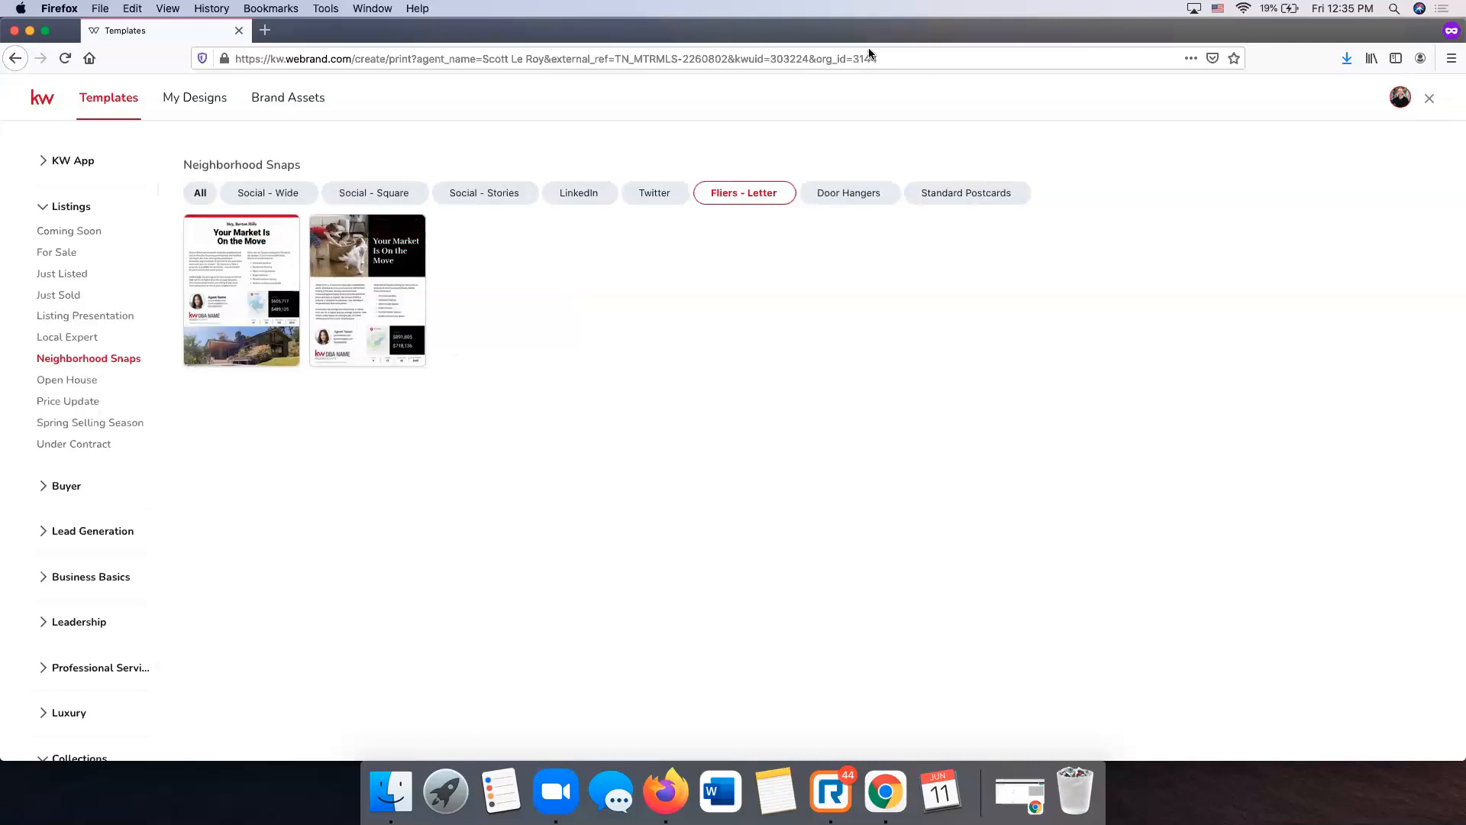
- View Buyer Presentation letter booklets, then the Lead Generation Personally-Branded Zine templates
scroll(105, 465, down, 1)
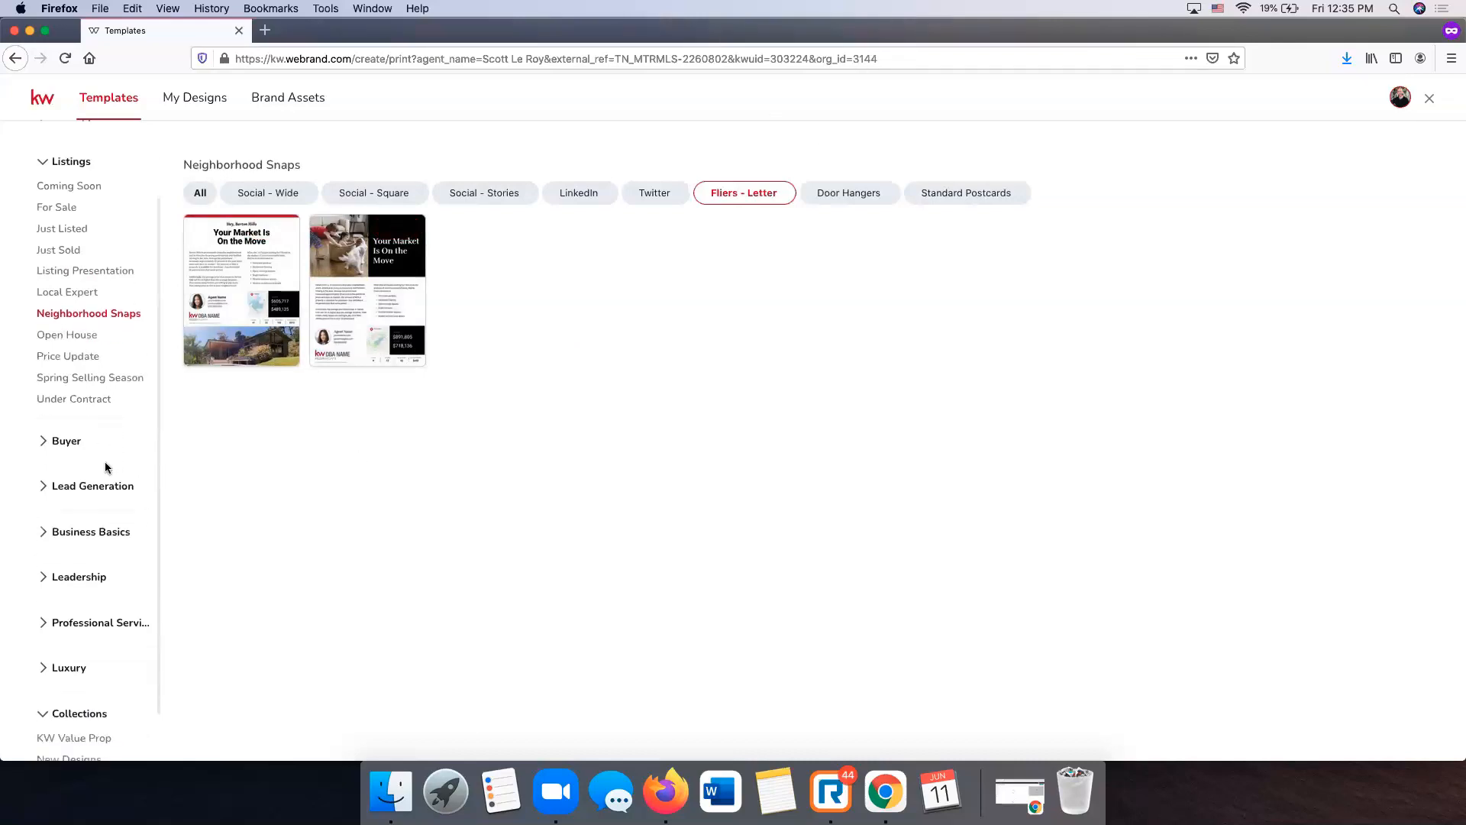
click(80, 451)
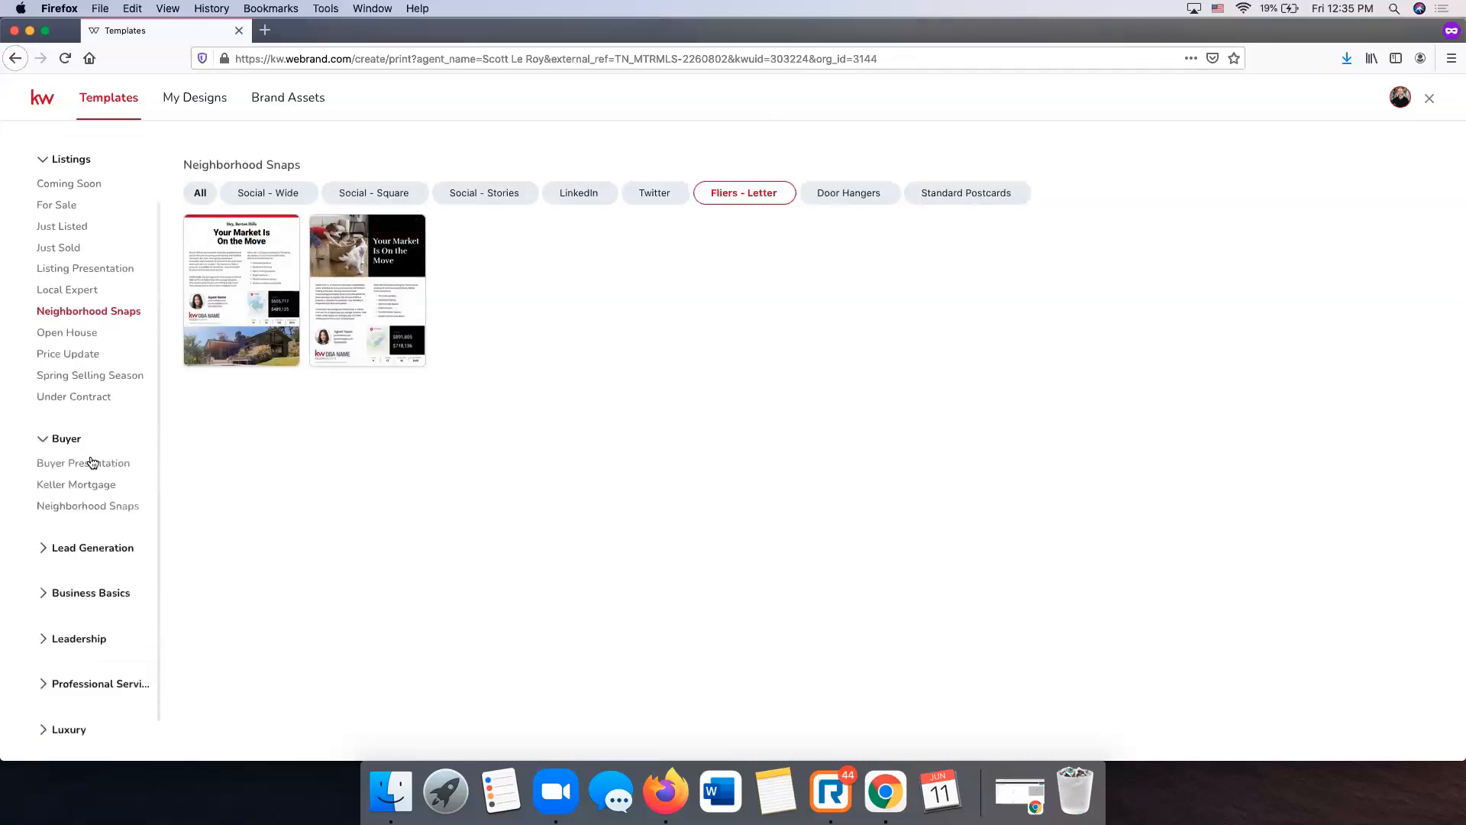
click(90, 462)
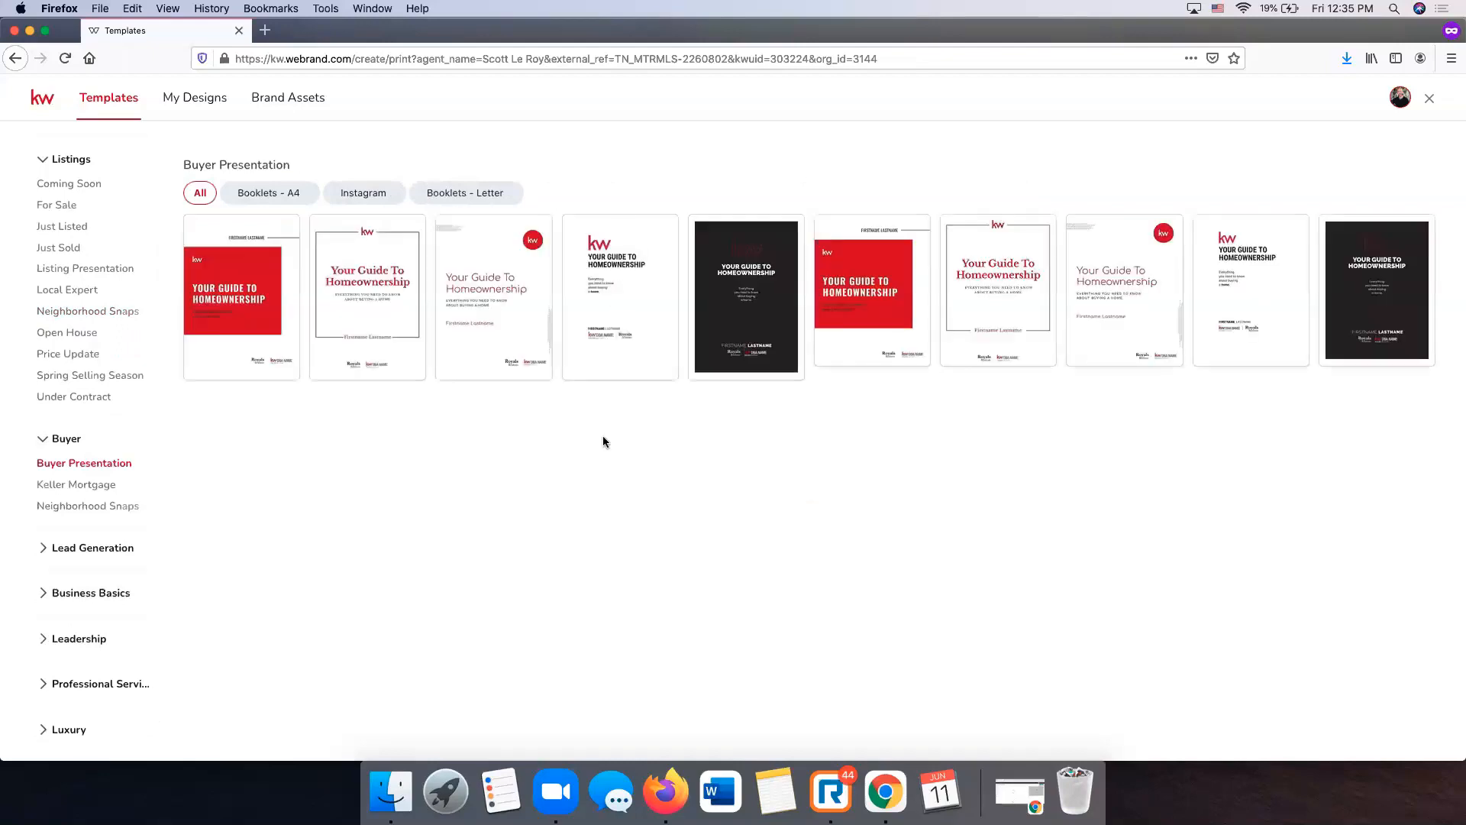
click(470, 193)
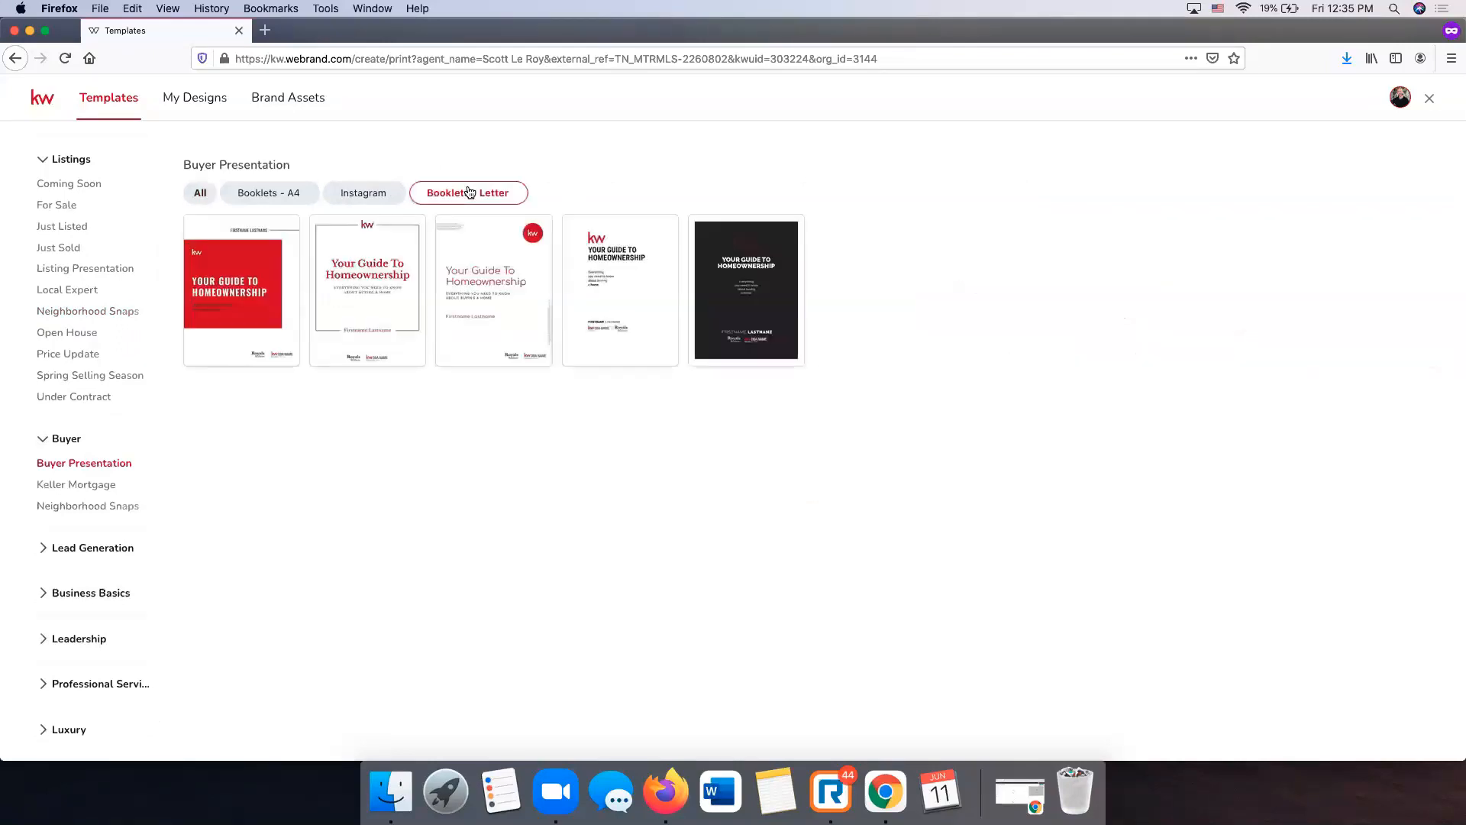
scroll(131, 510, down, 3)
click(84, 435)
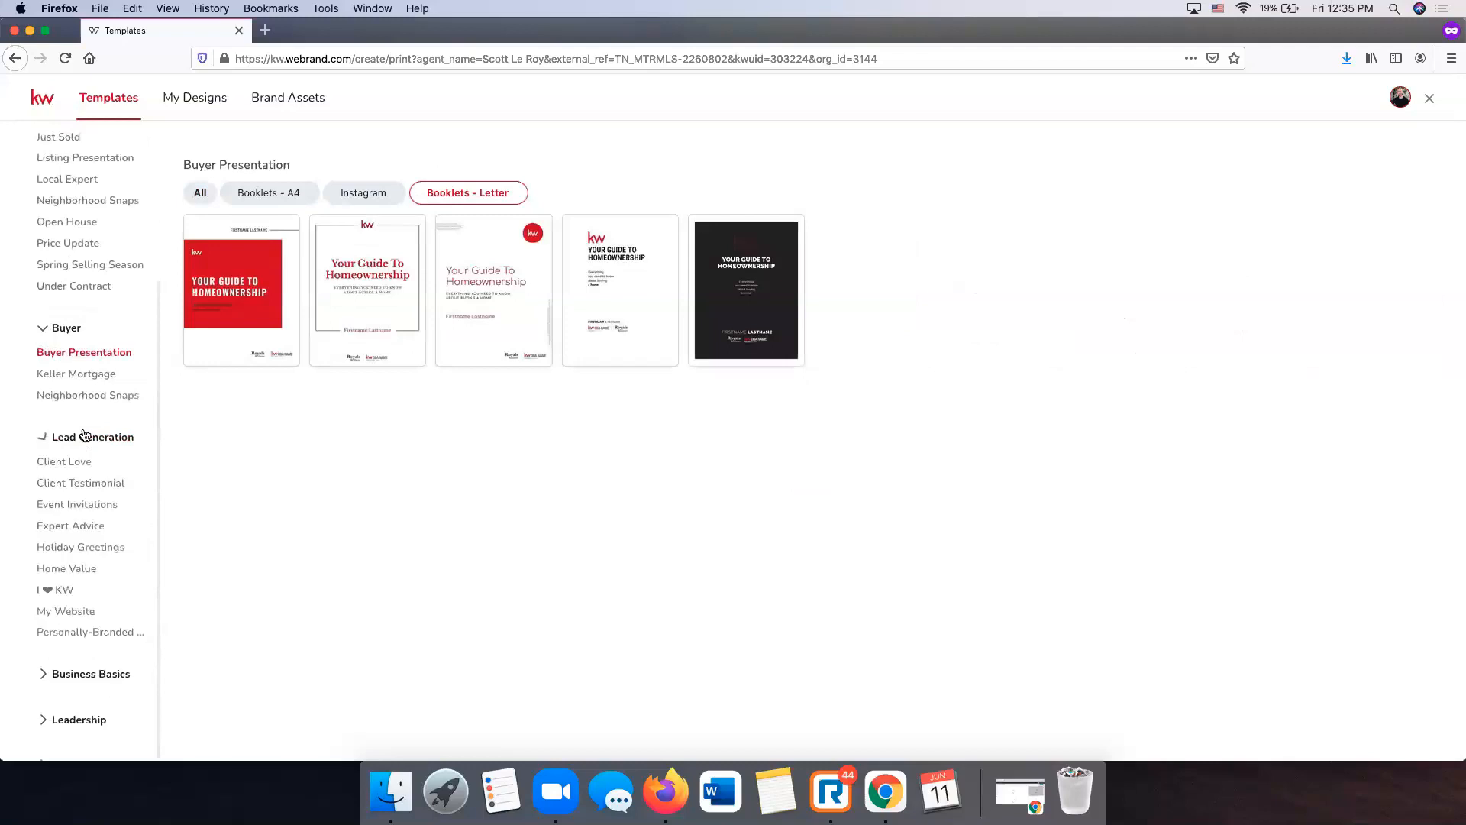
scroll(95, 458, down, 3)
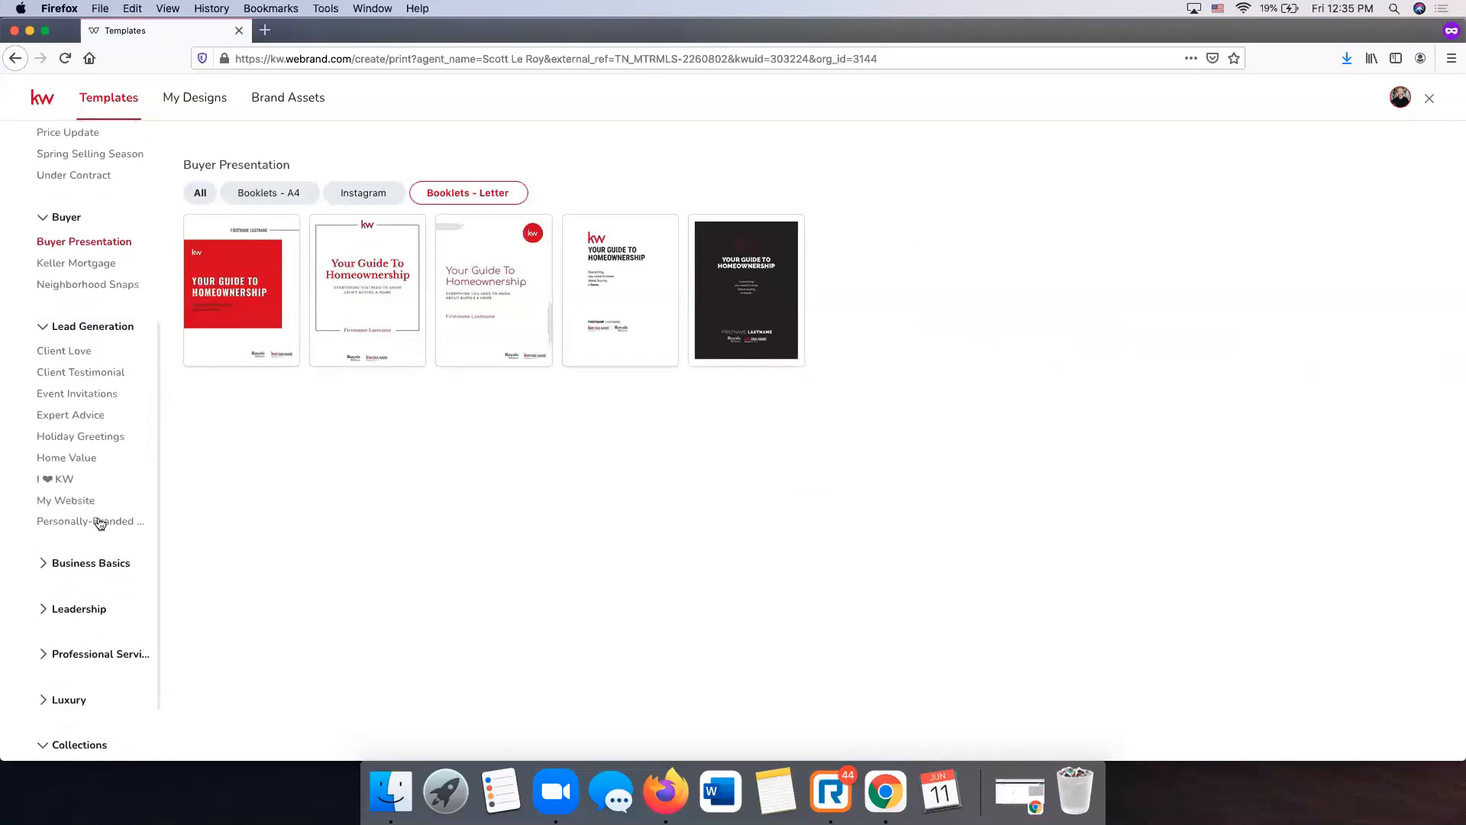
click(98, 521)
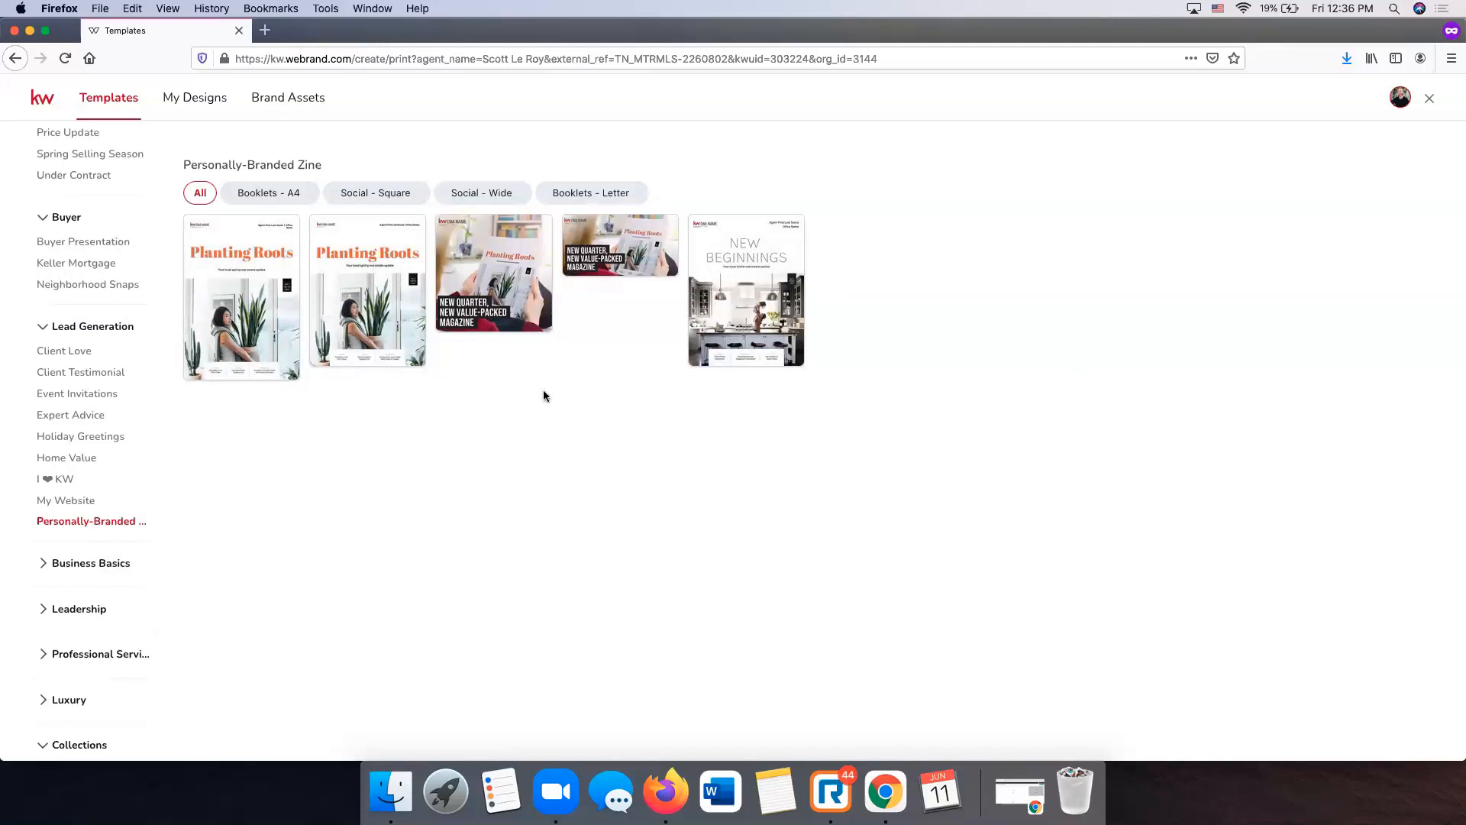
- Browse Business Basics: Business Cards, Email Signatures and Letterheads, then return to Just Listed
click(96, 564)
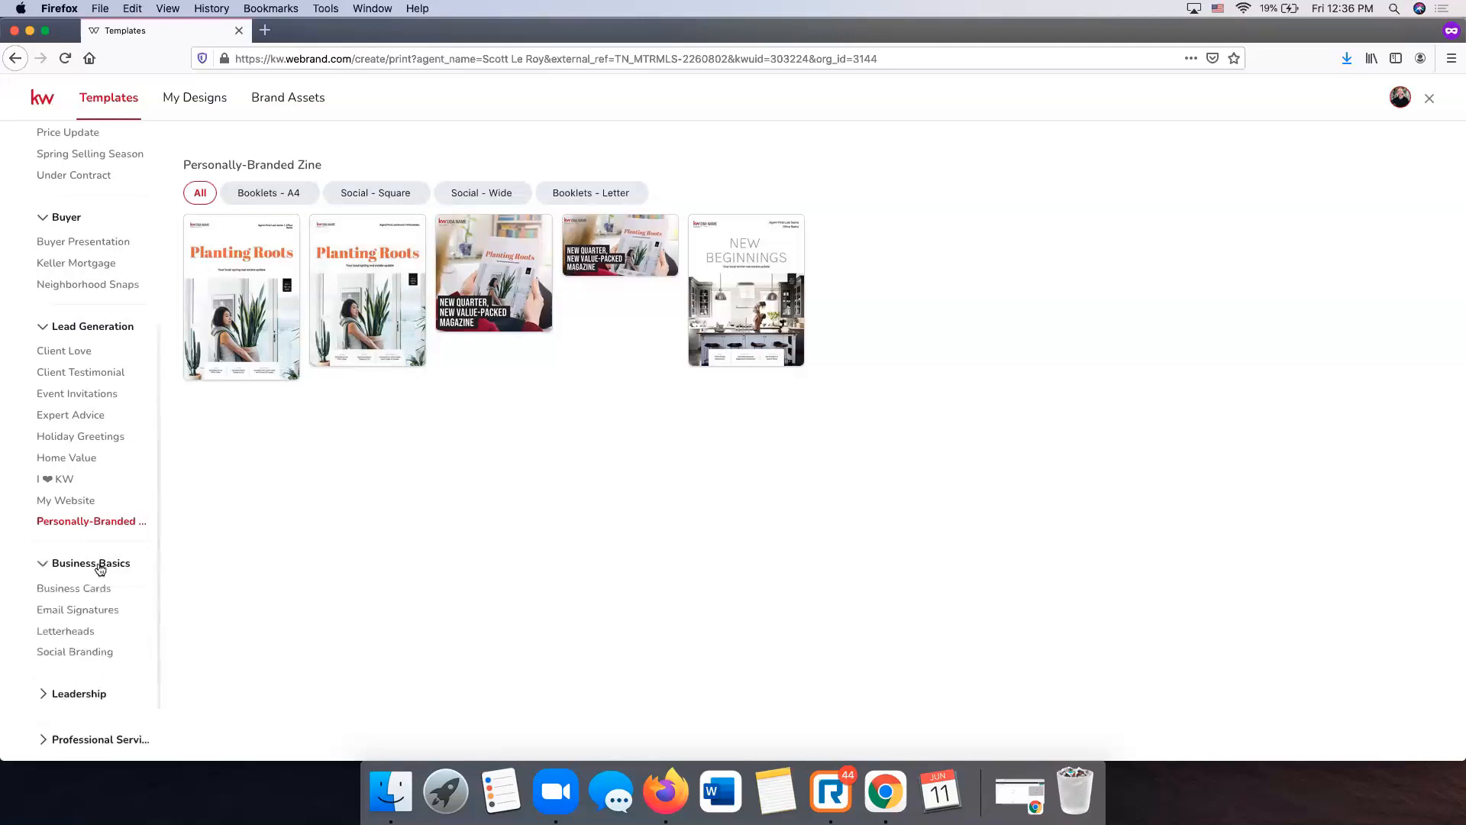
scroll(90, 602, down, 1)
click(82, 589)
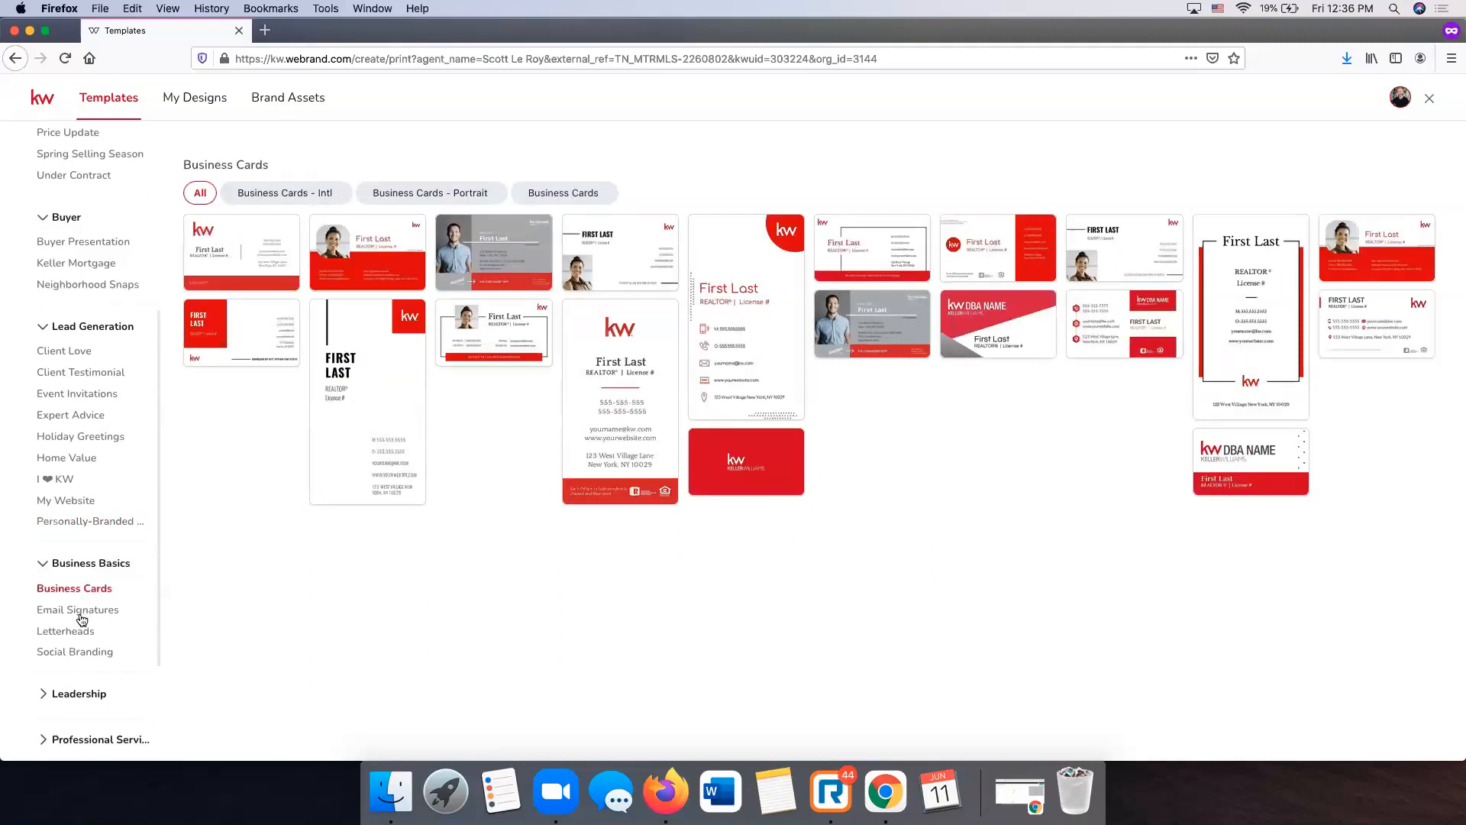
click(82, 617)
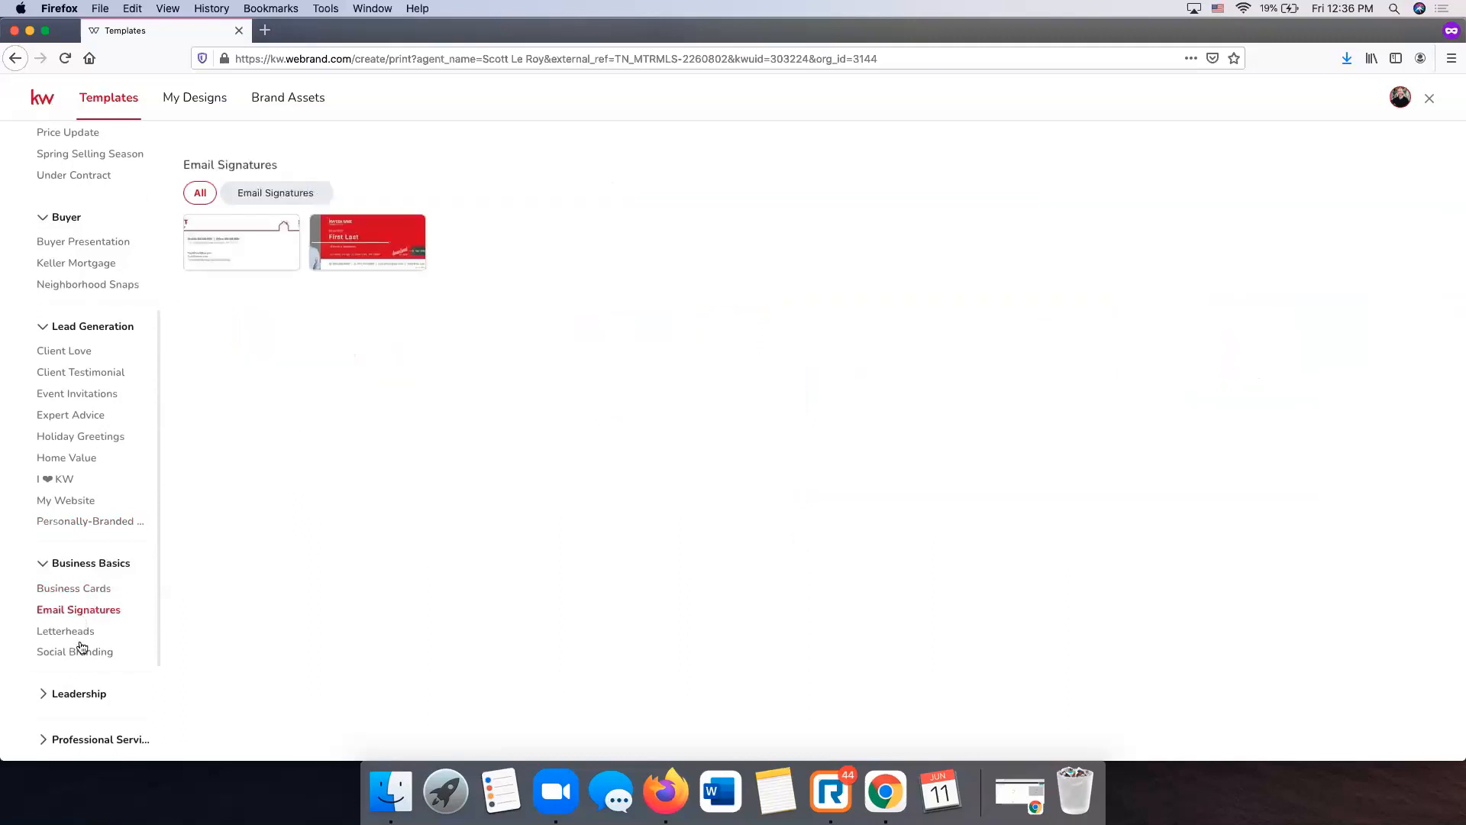
click(81, 632)
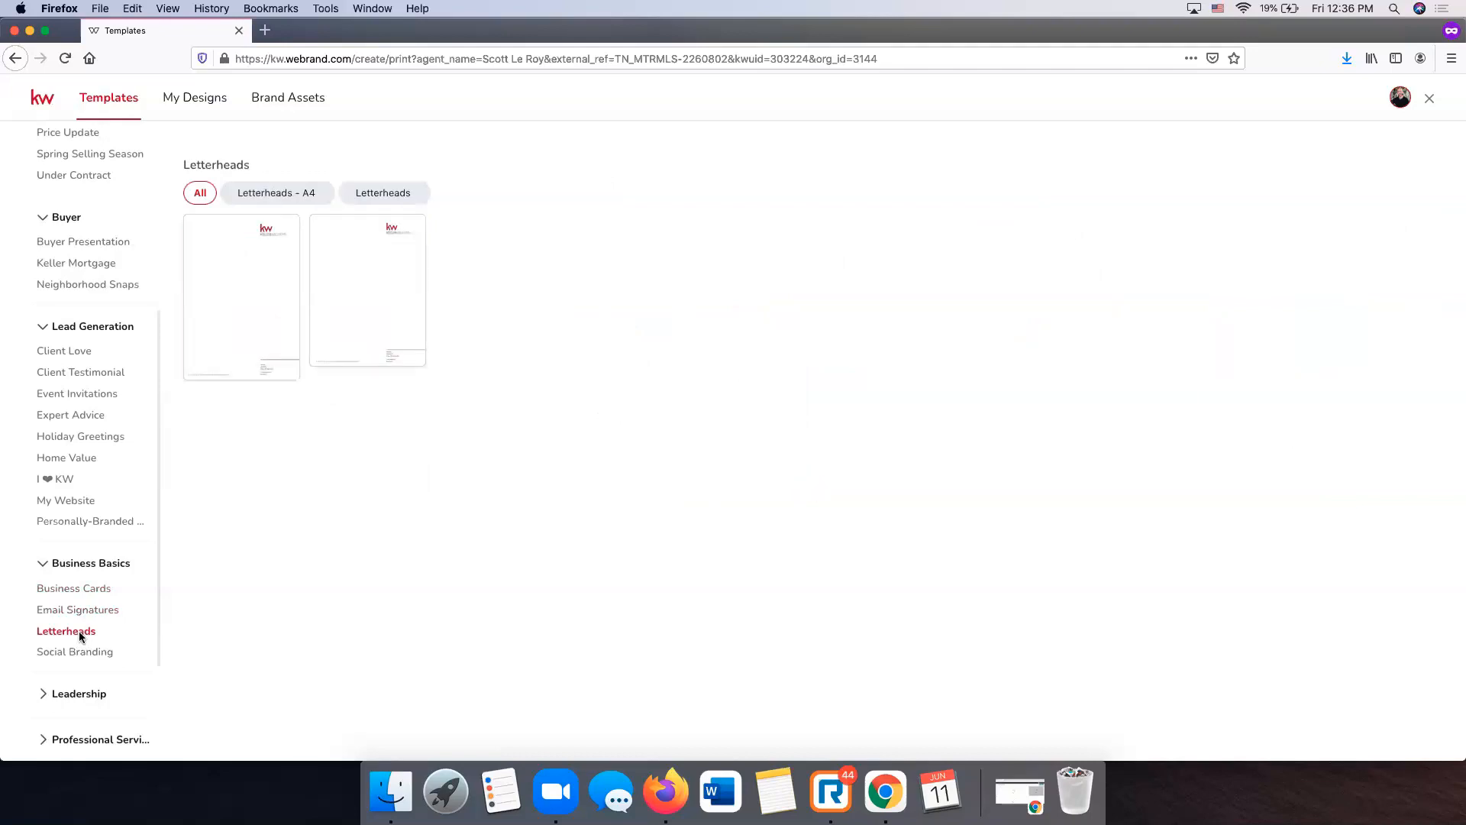
scroll(79, 631, up, 5)
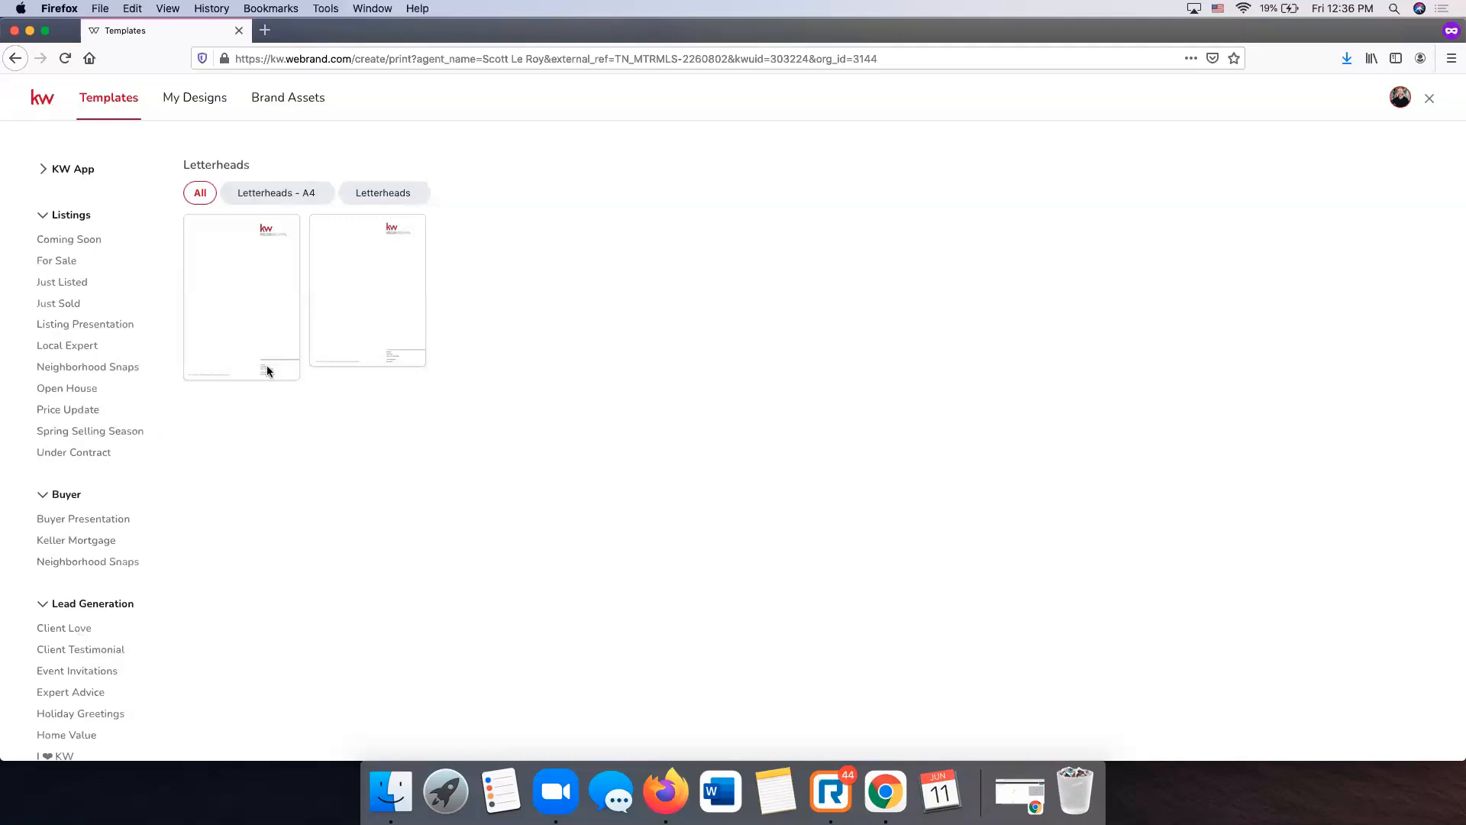
click(76, 286)
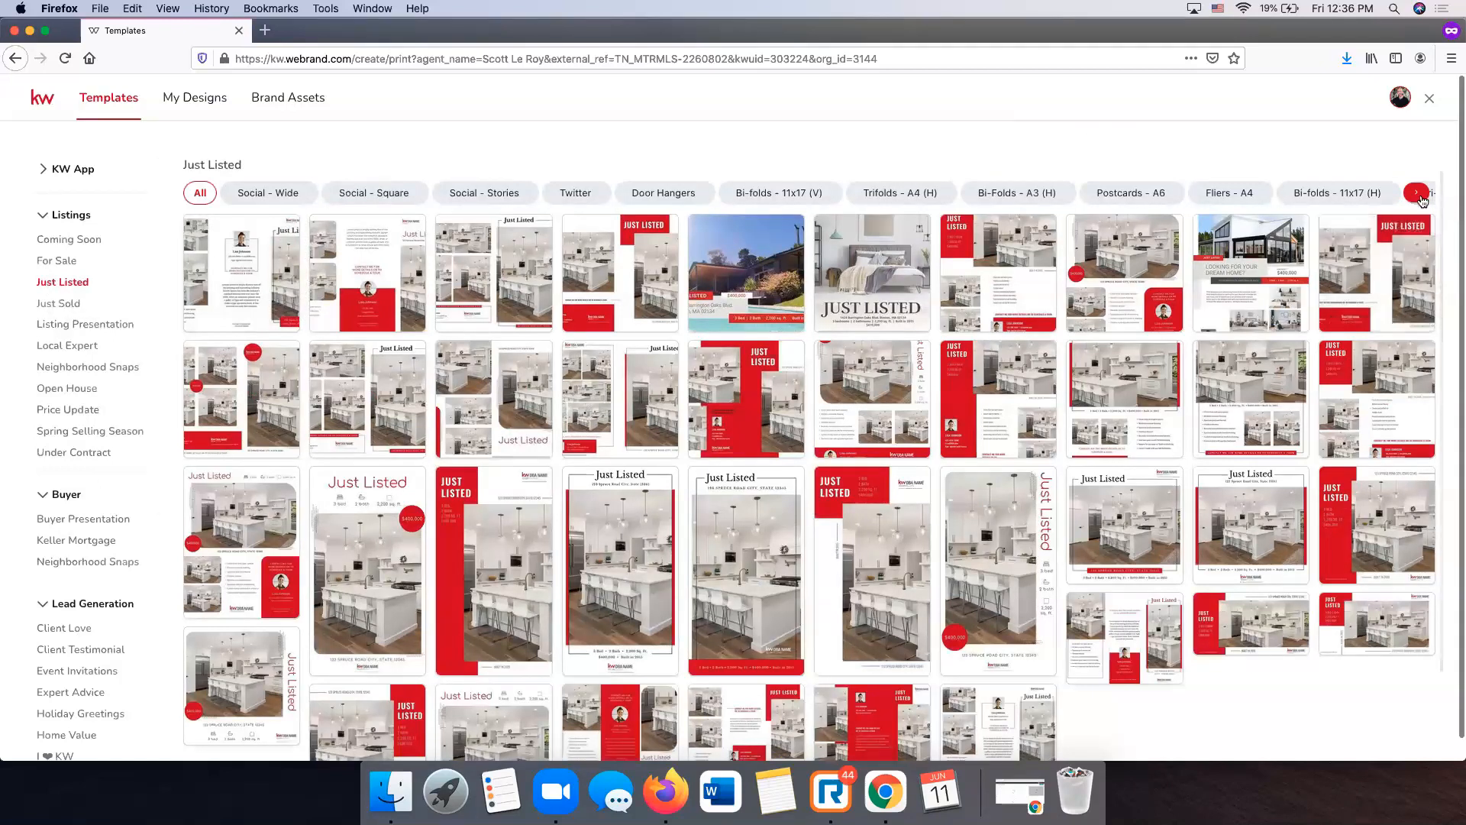
- Filter Just Listed to Fliers - Letter and start a design from JustListed_09_FL
click(1419, 195)
click(1382, 197)
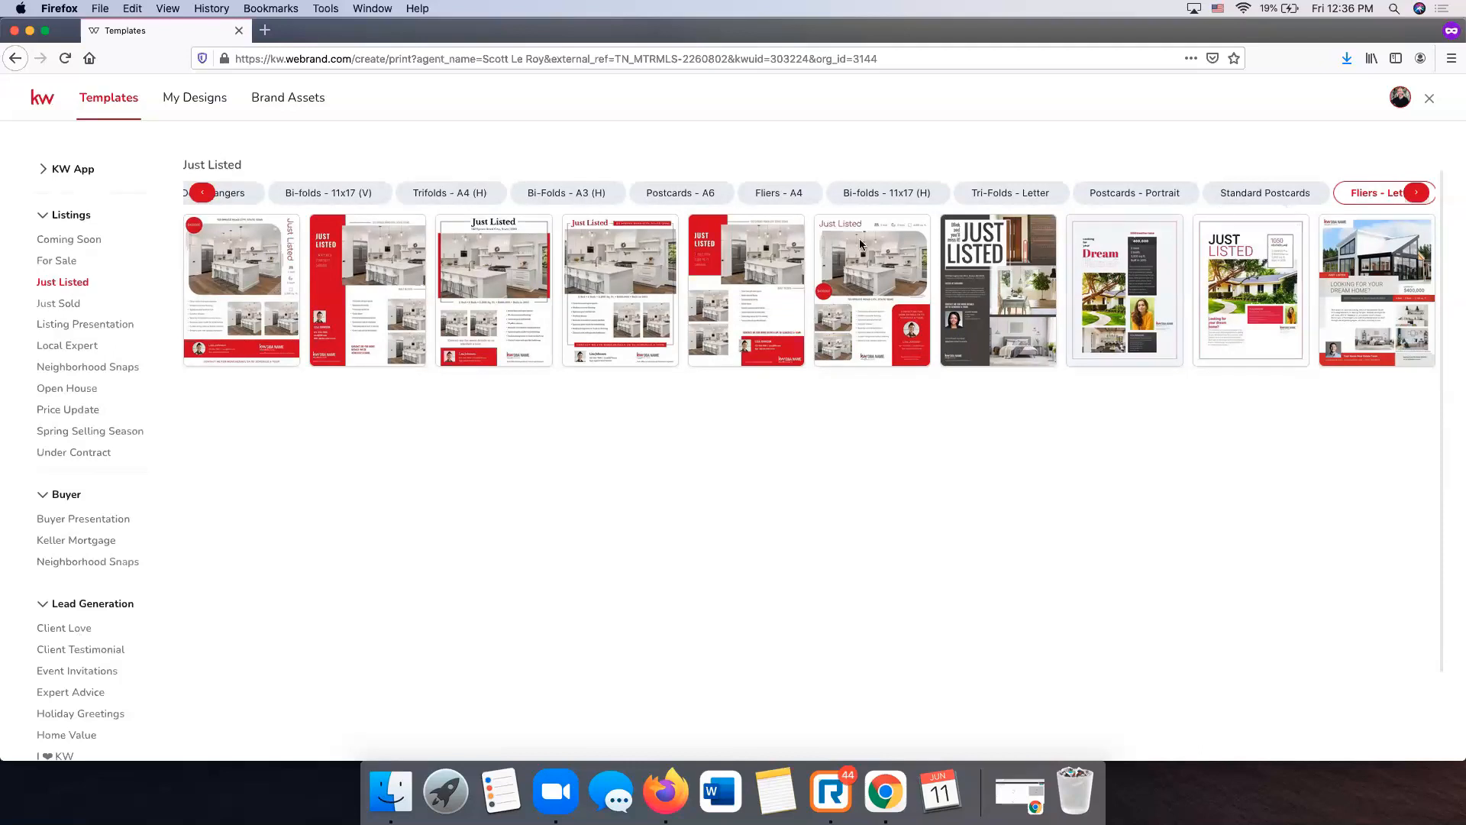
mouse_move(785, 263)
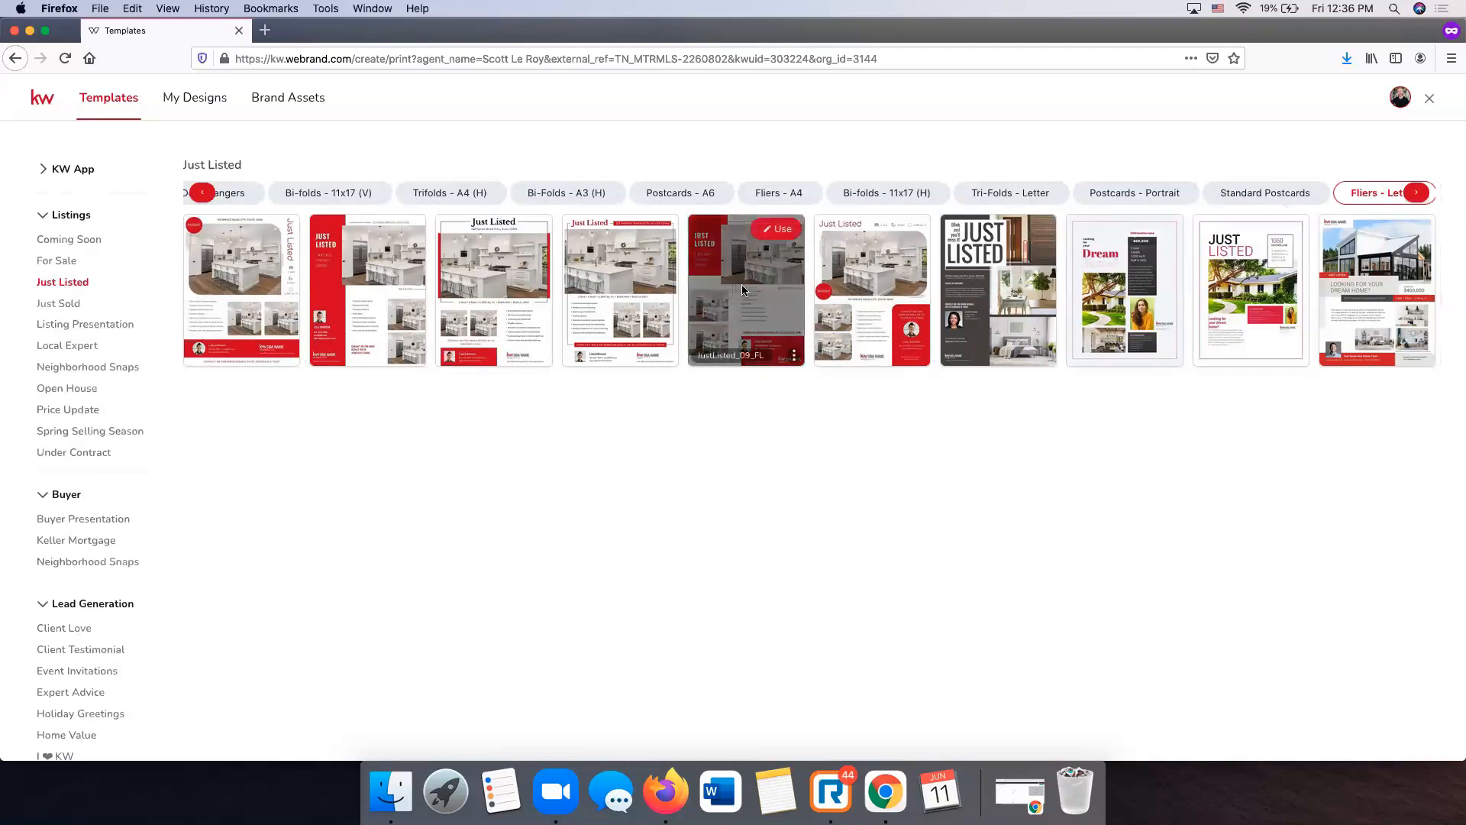
click(782, 237)
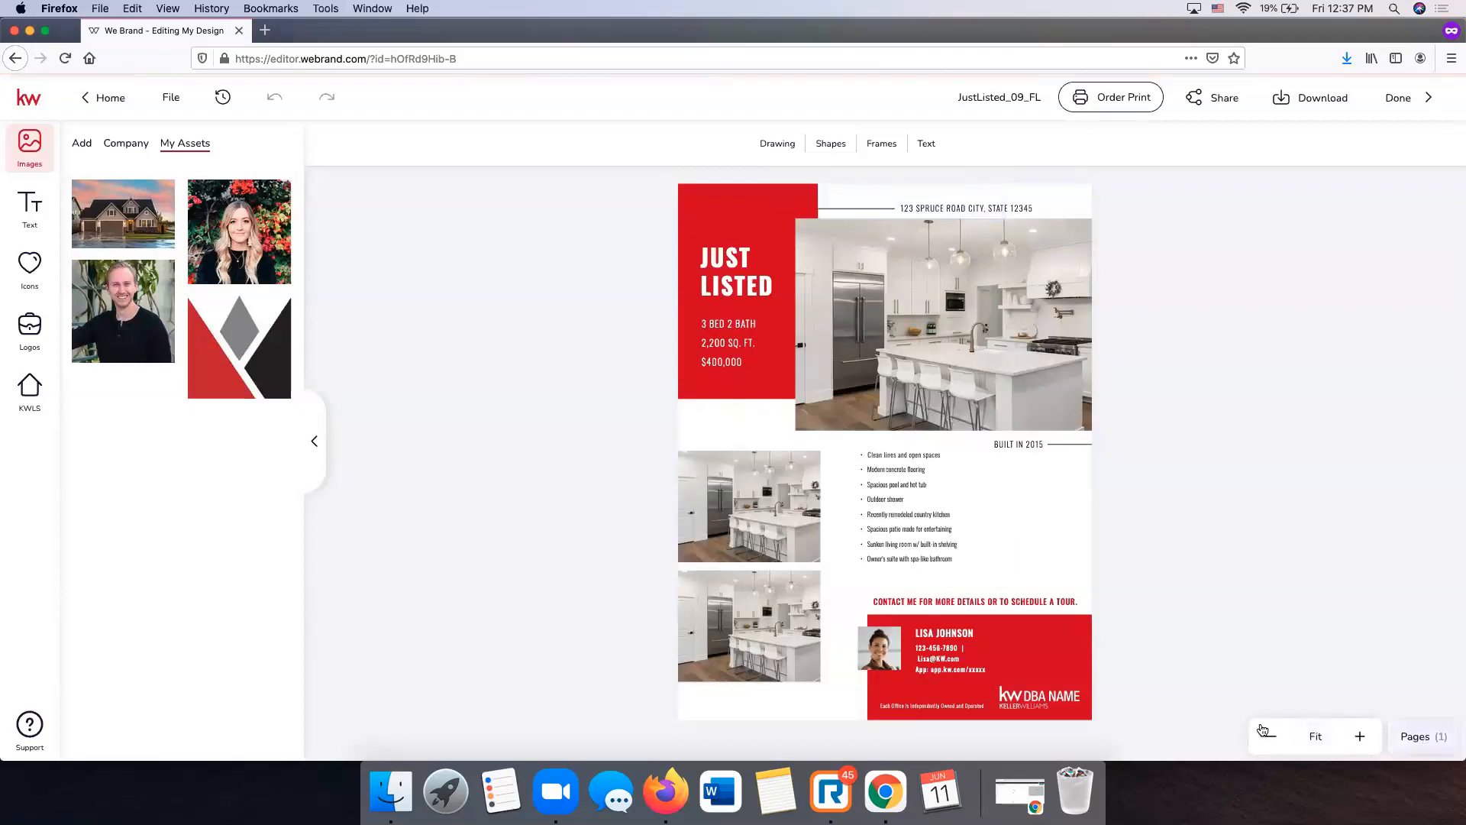
click(1425, 737)
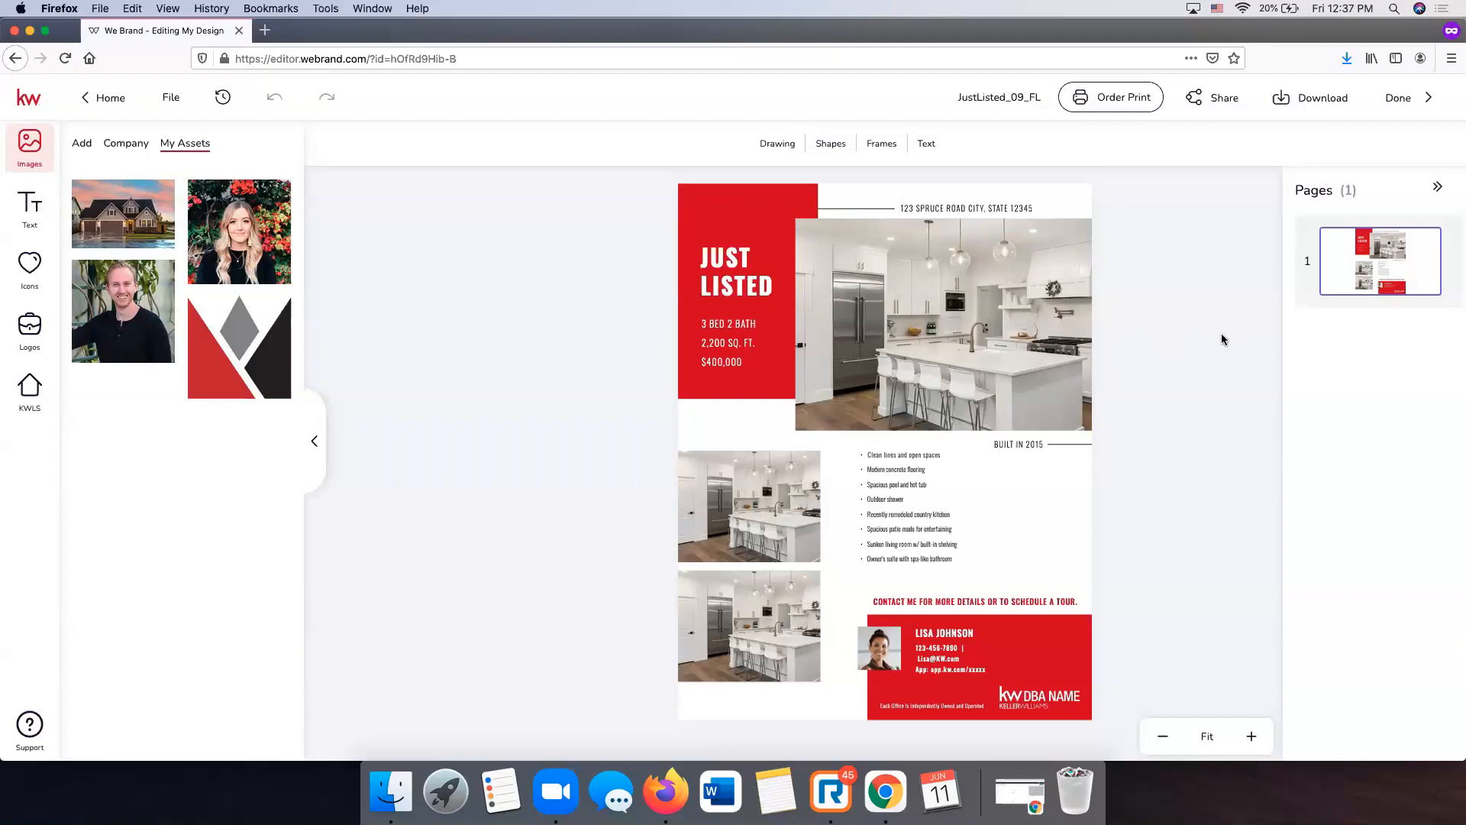
click(1253, 738)
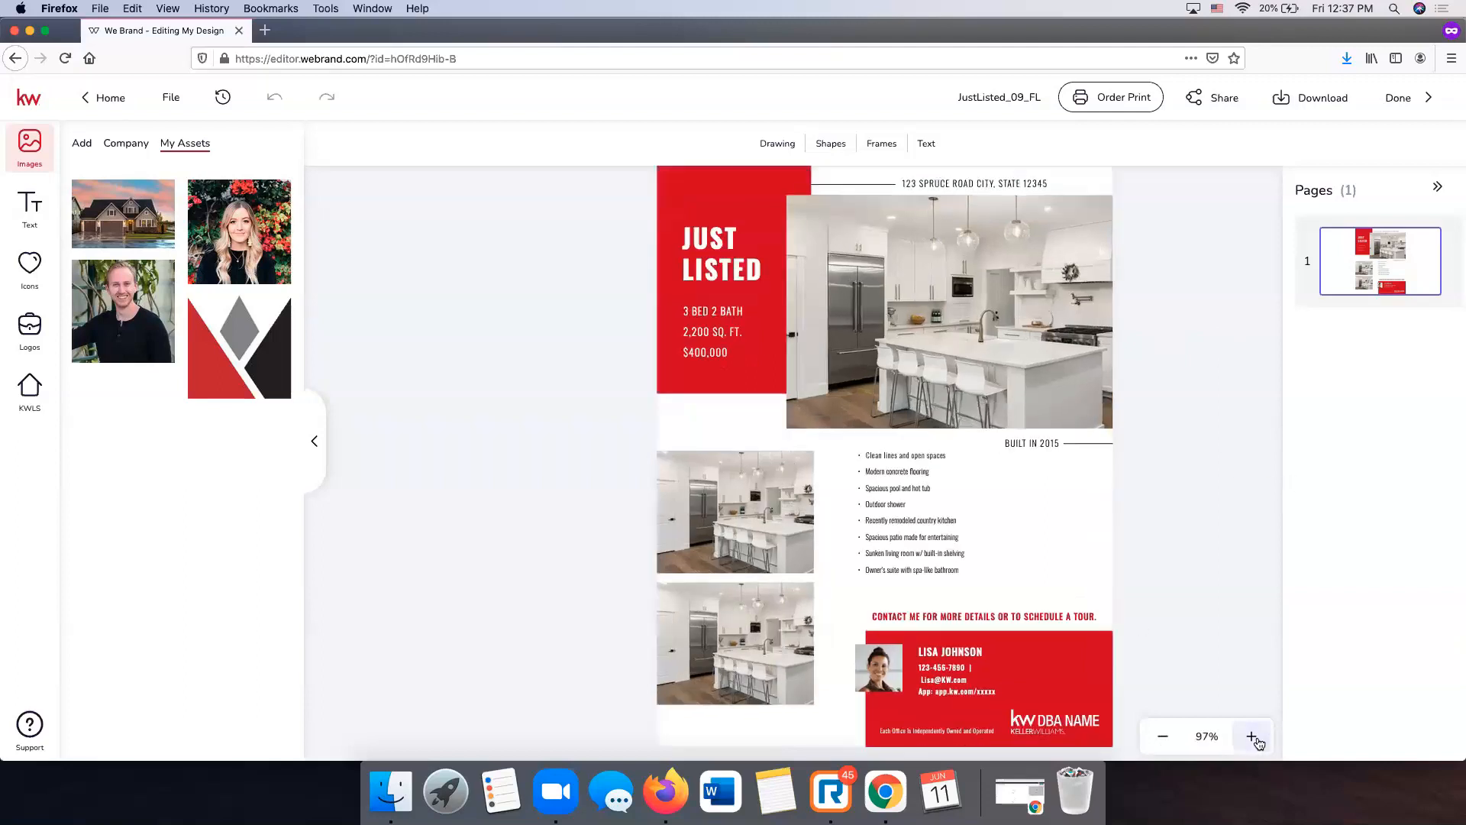
click(1254, 738)
click(1252, 738)
click(1437, 186)
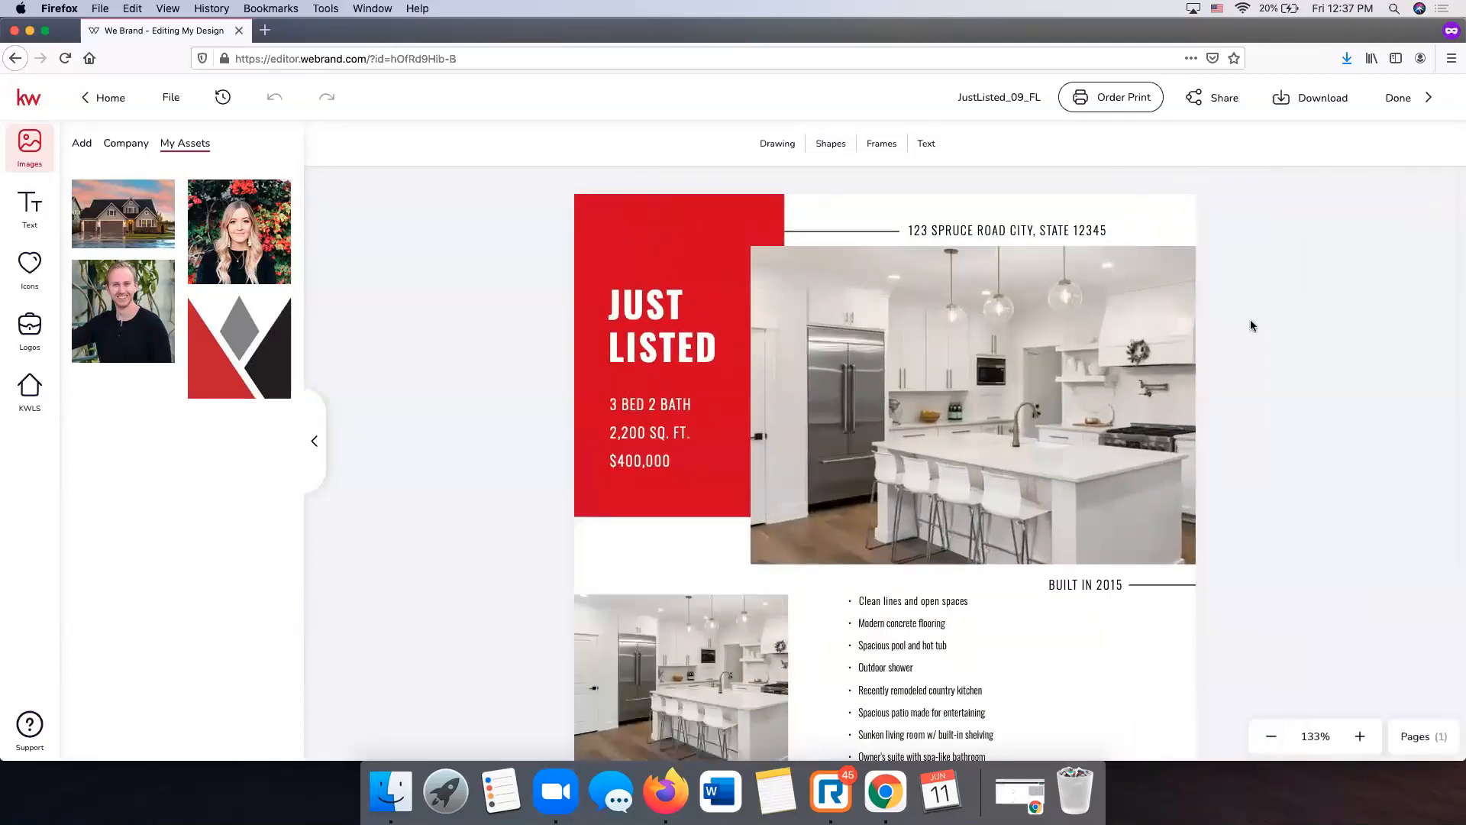
scroll(1251, 324, down, 1)
scroll(1251, 325, up, 3)
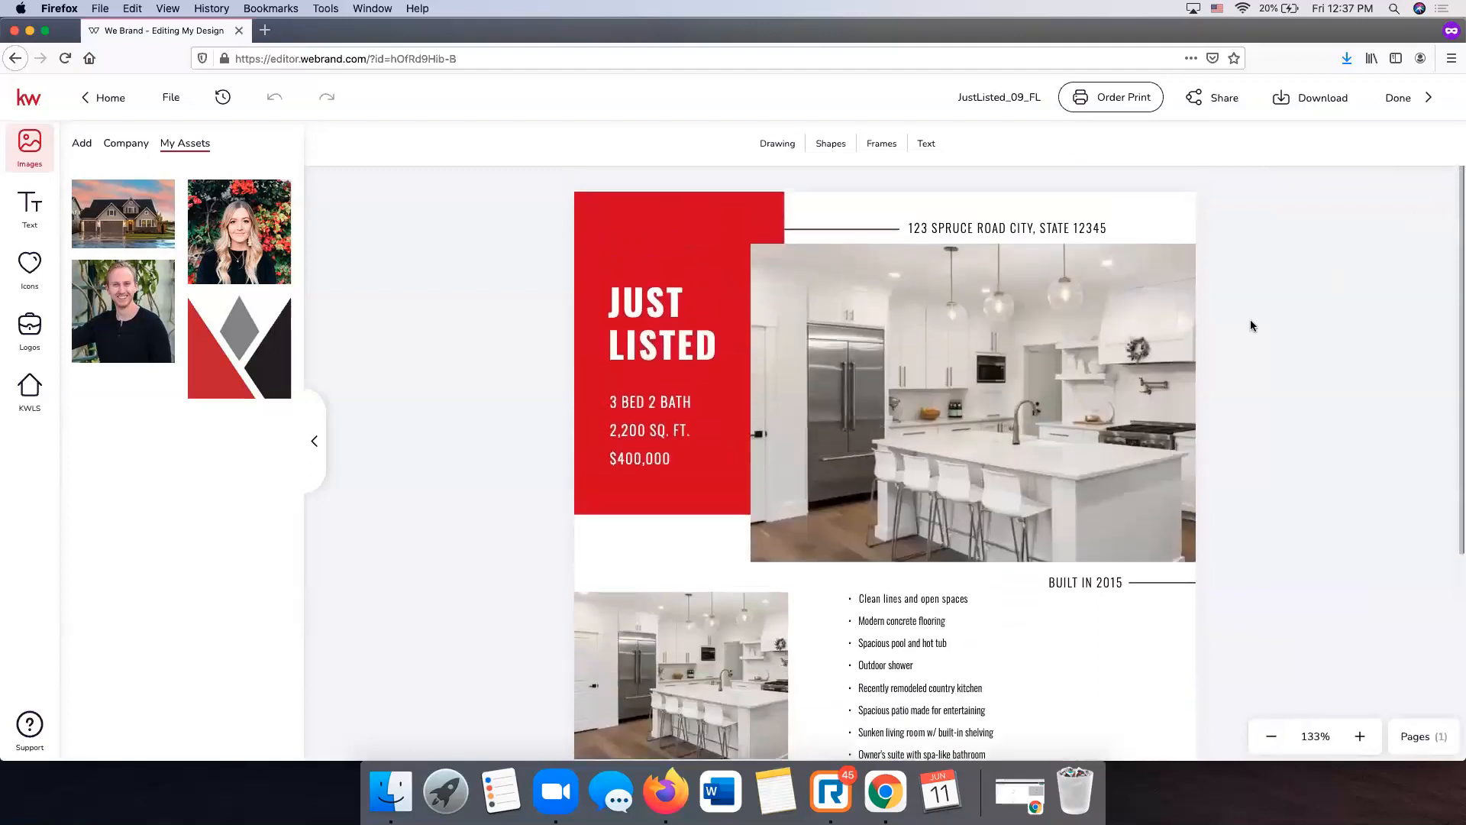
click(1015, 346)
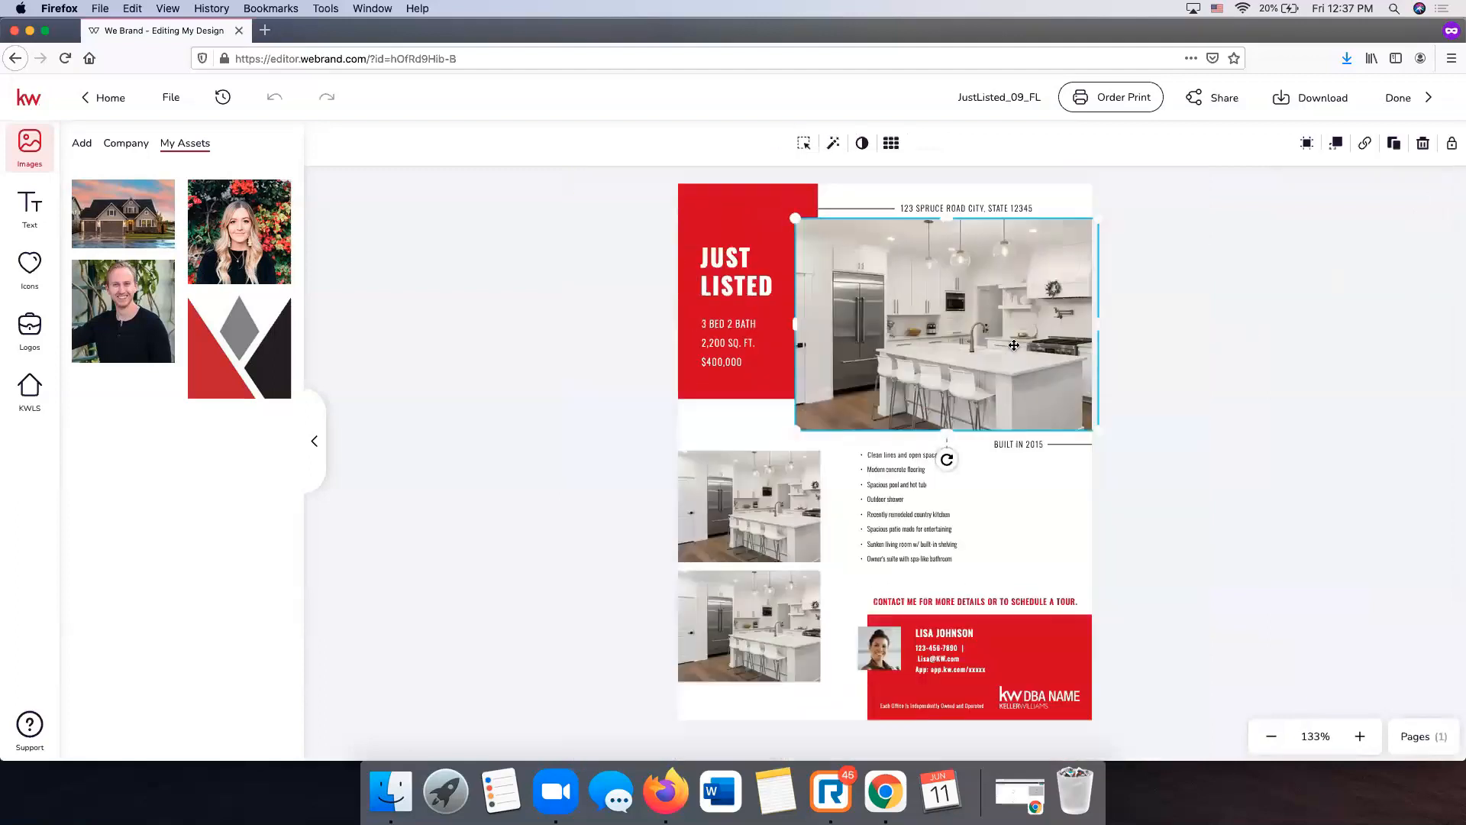
- Replace a flyer photo with the listing's house exterior and reposition it to fill the frame
click(35, 399)
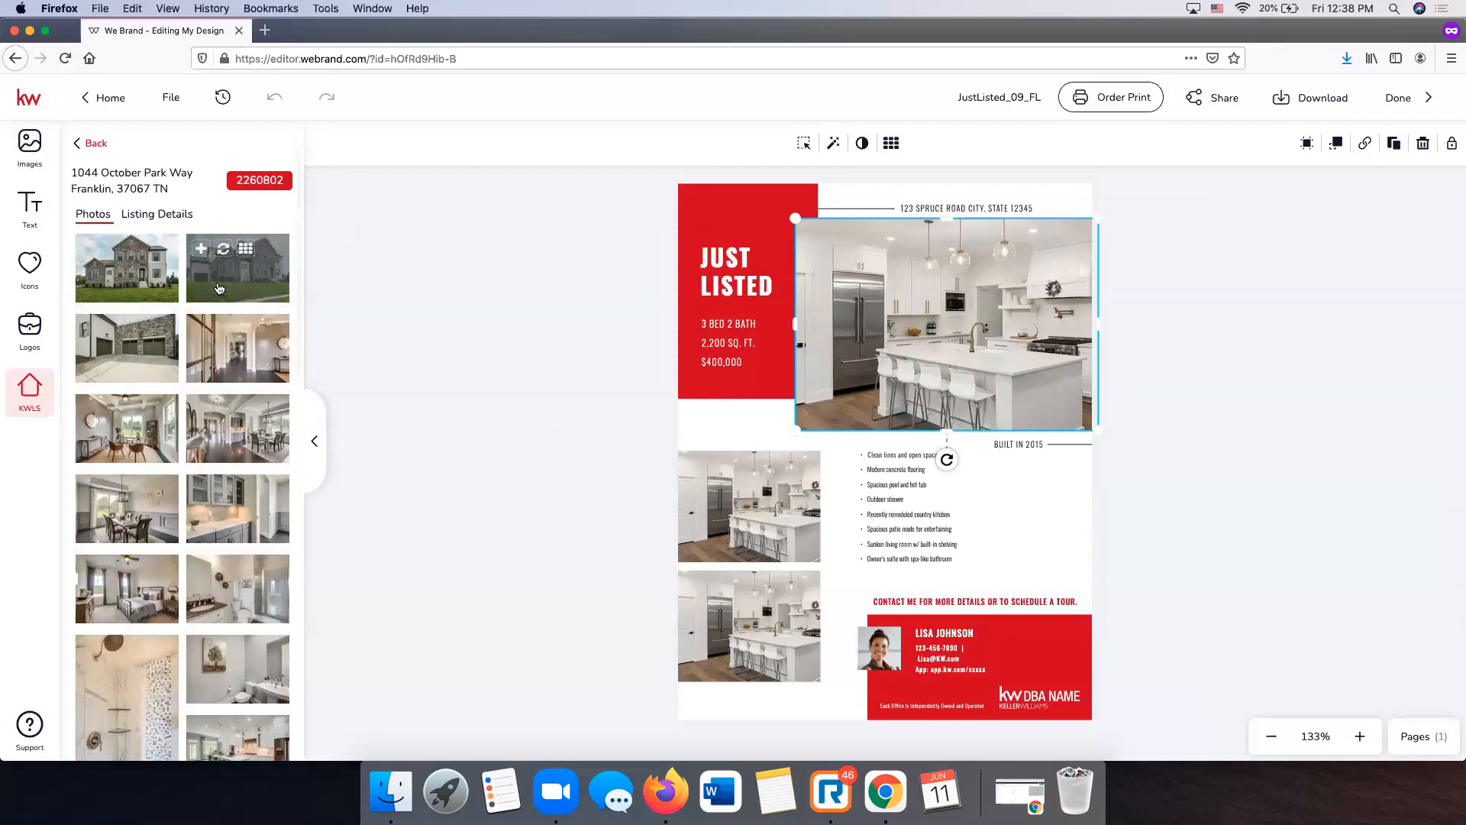
click(108, 250)
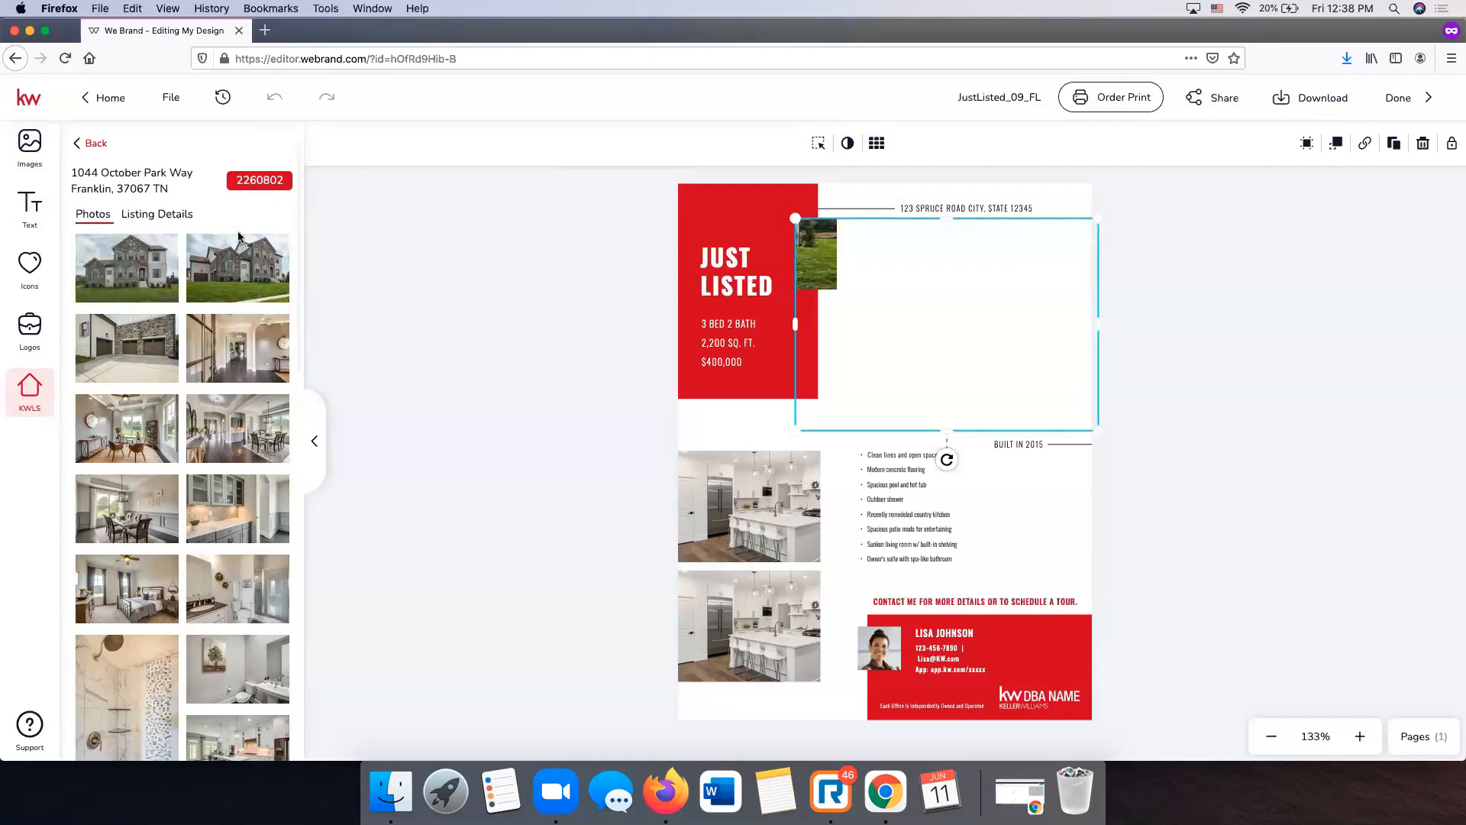
click(817, 145)
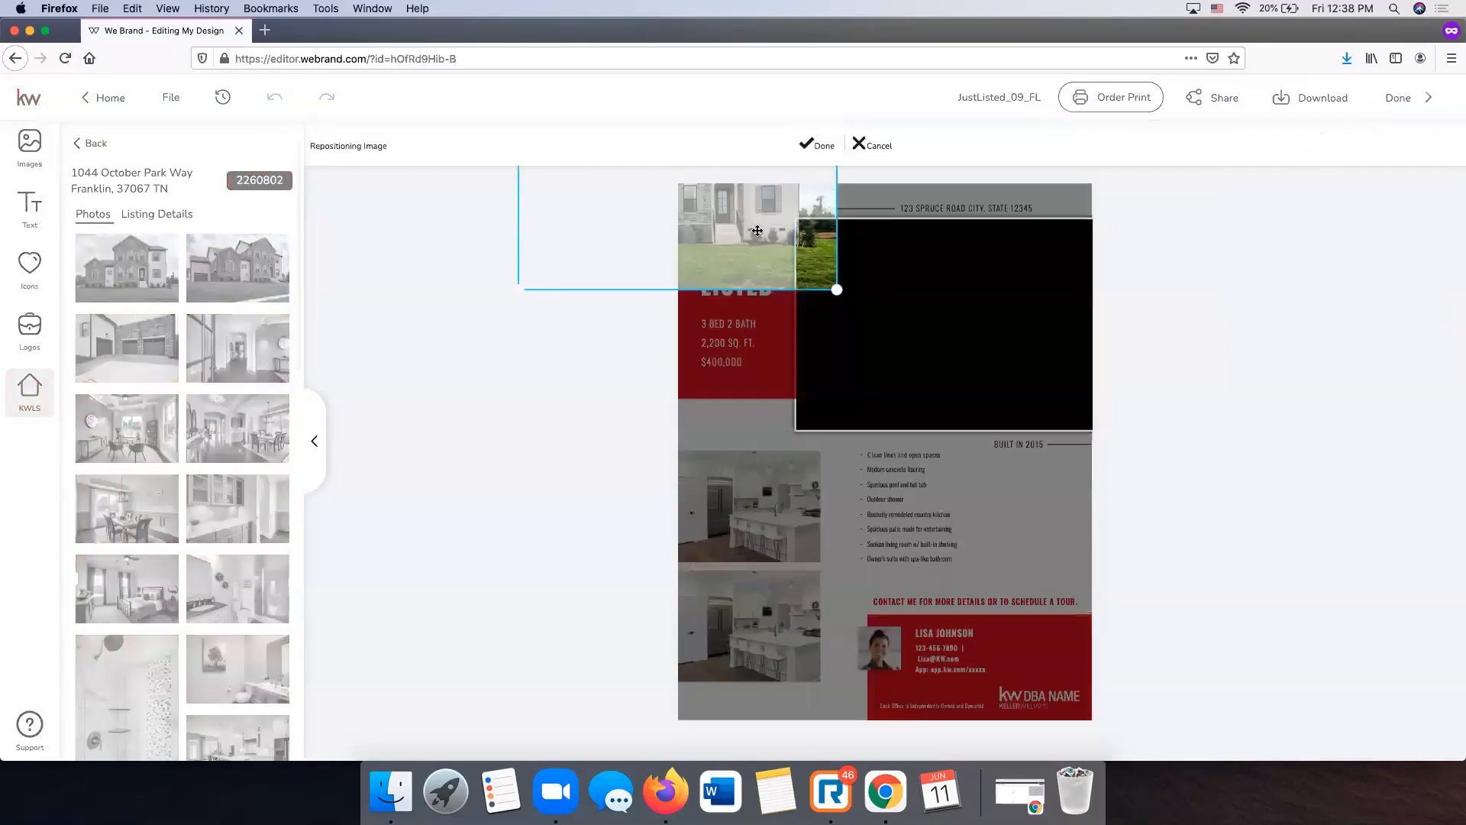
drag(973, 349, 953, 349)
click(814, 145)
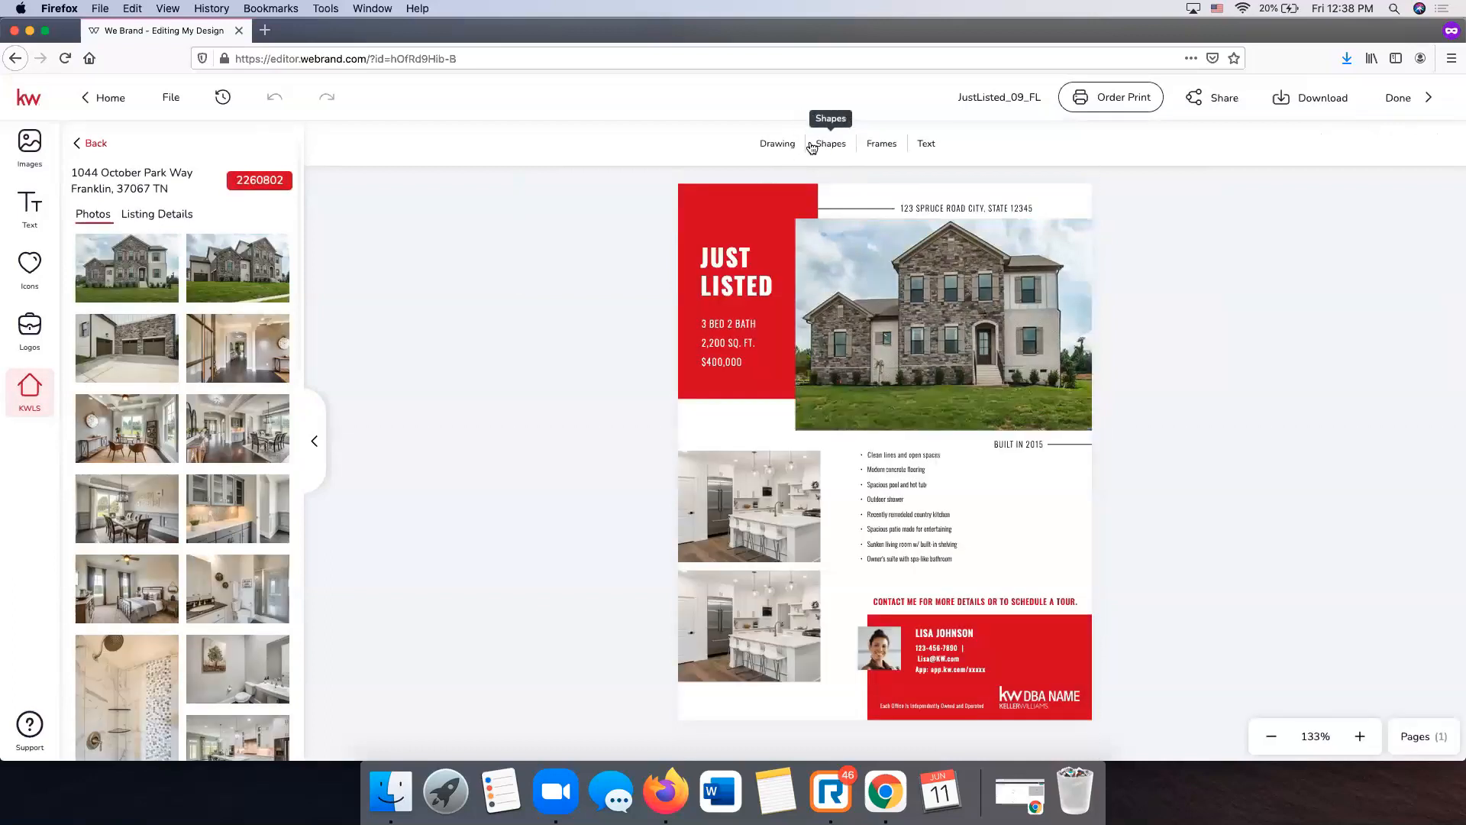
click(720, 483)
- Put a kitchen shot from KWLS Photos in the upper interior frame, shifted slightly left
scroll(220, 365, down, 2)
mouse_move(172, 387)
scroll(292, 472, down, 6)
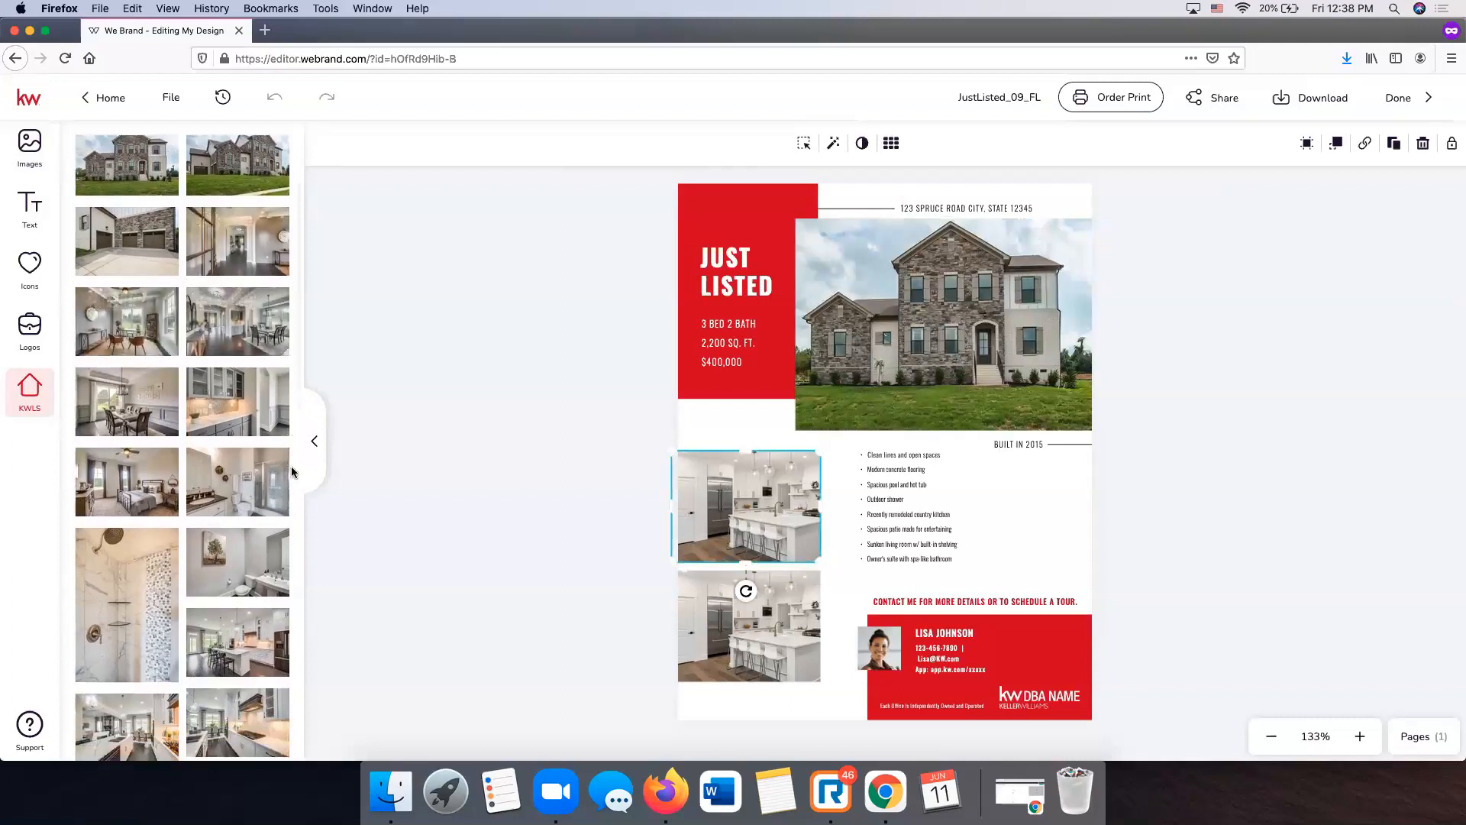
scroll(291, 467, down, 3)
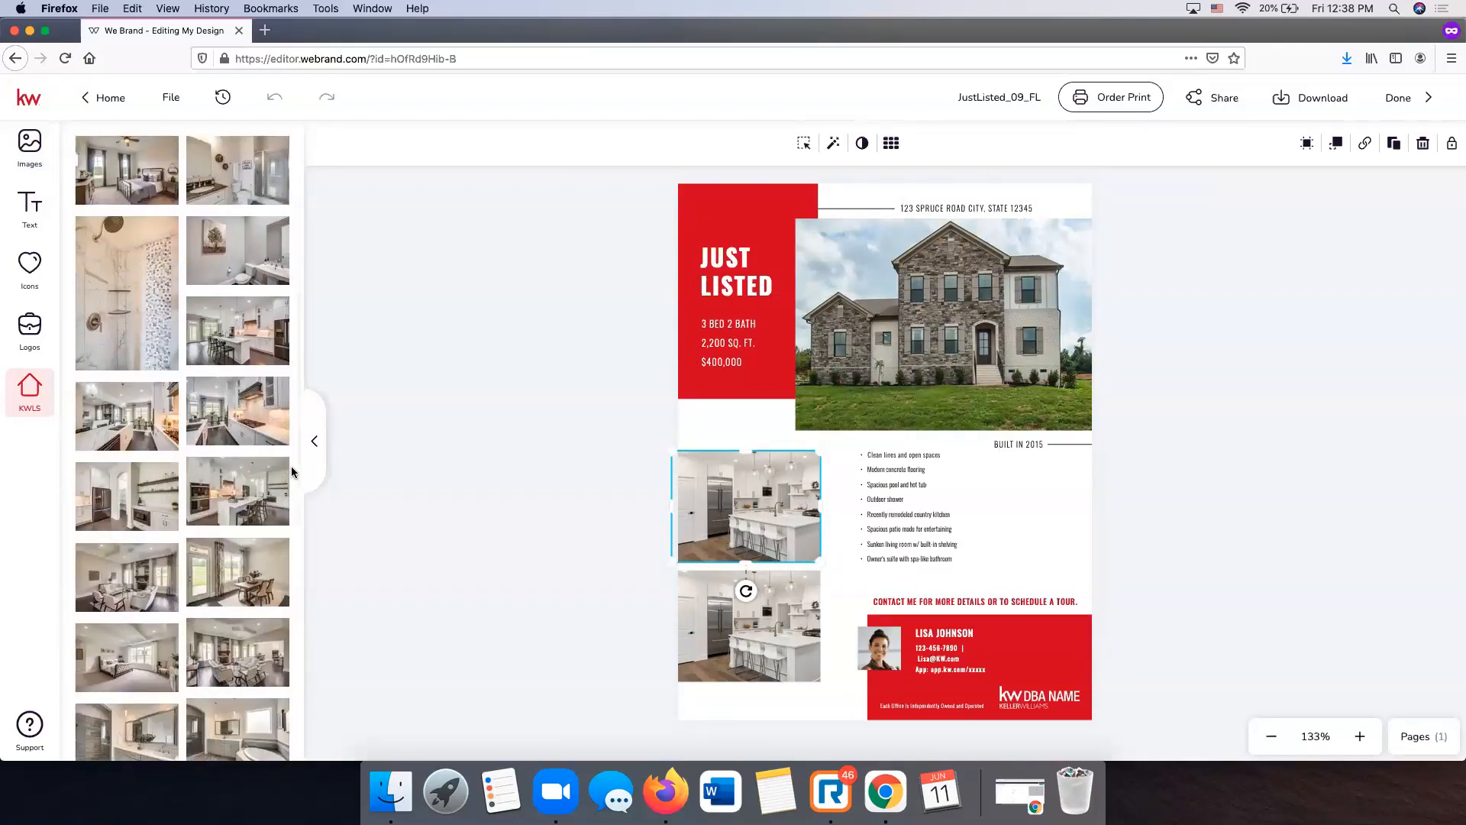
click(223, 469)
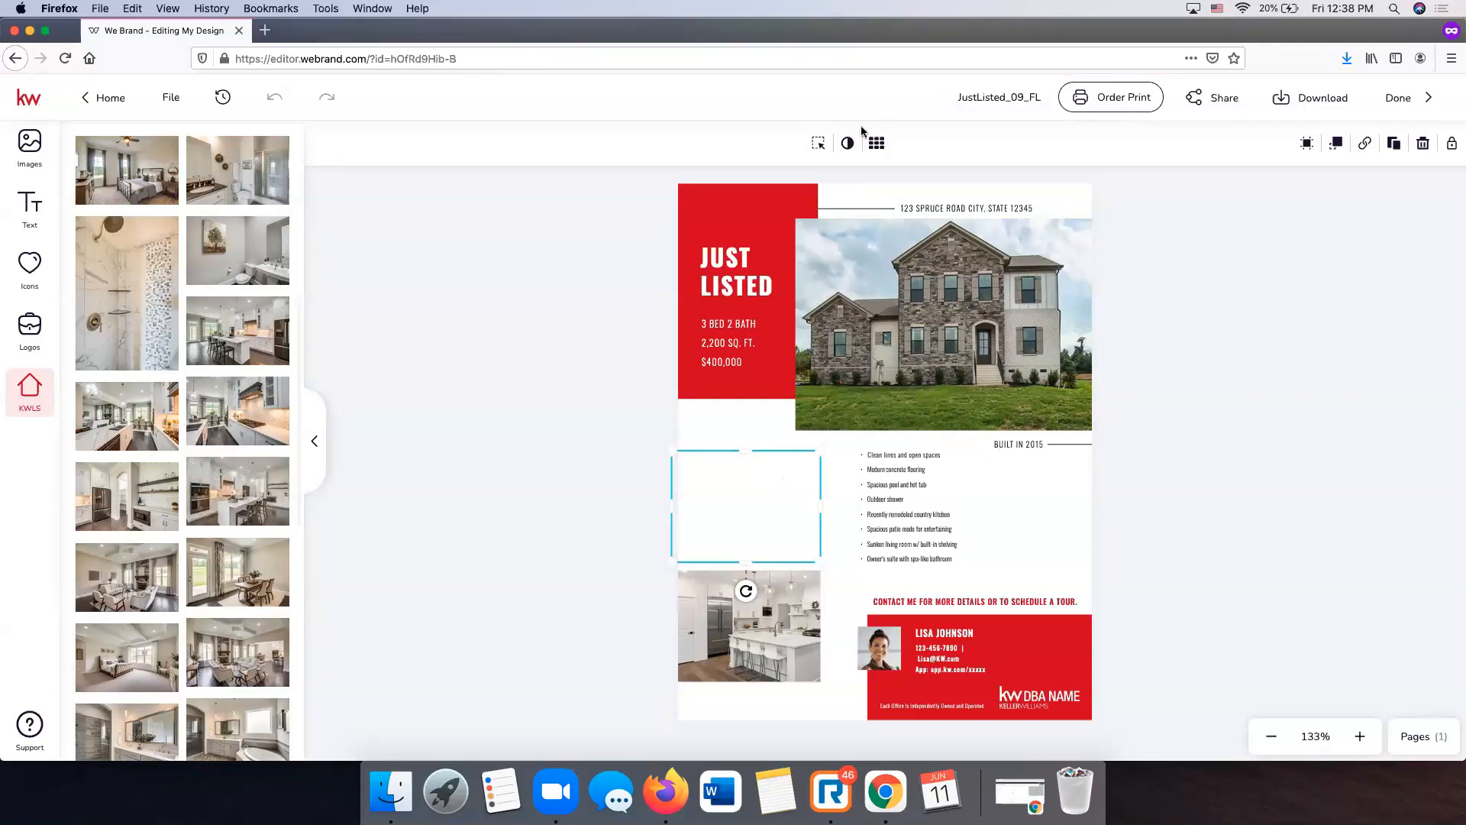
click(818, 145)
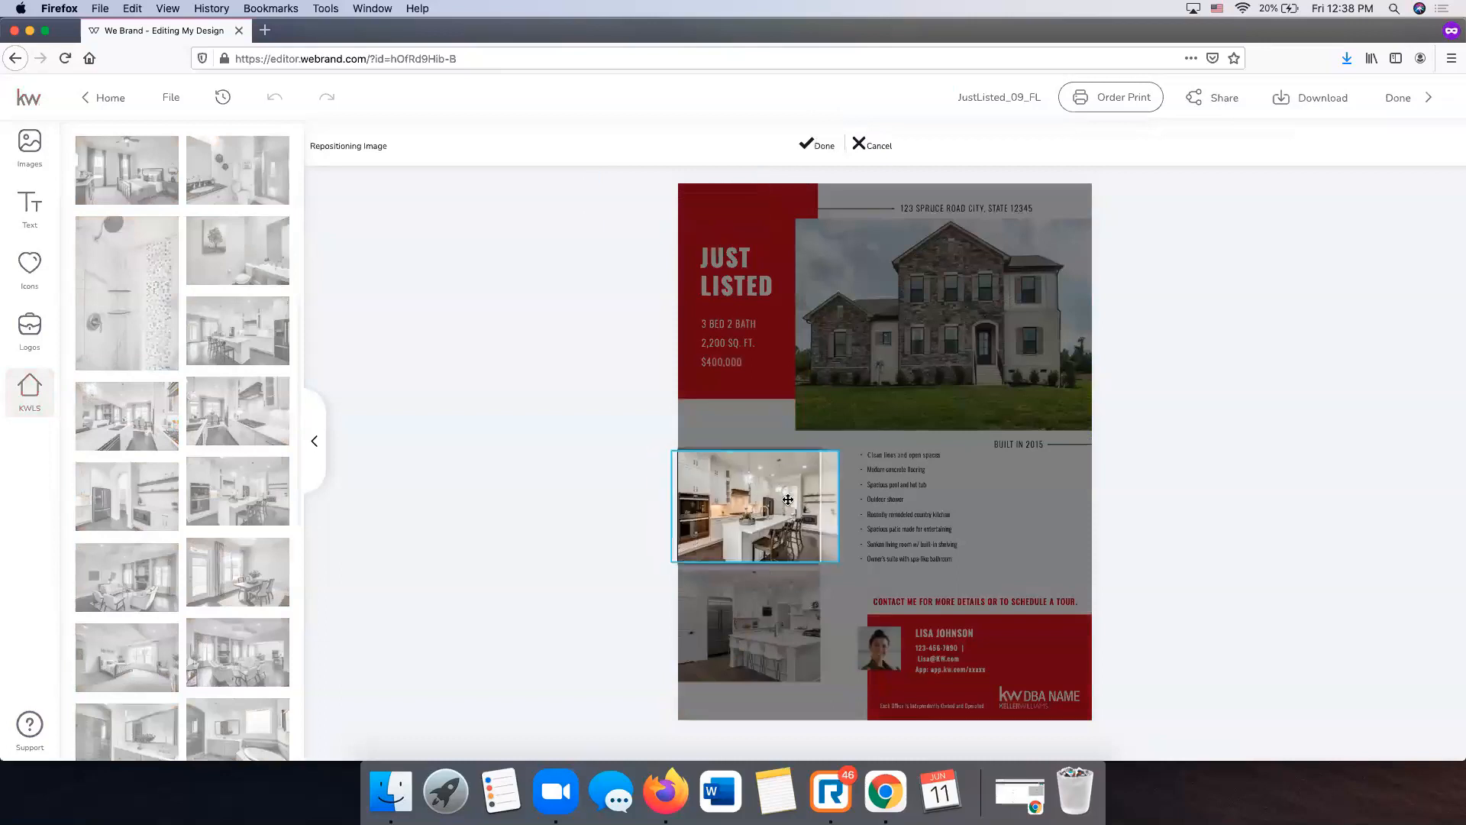
drag(767, 496, 761, 497)
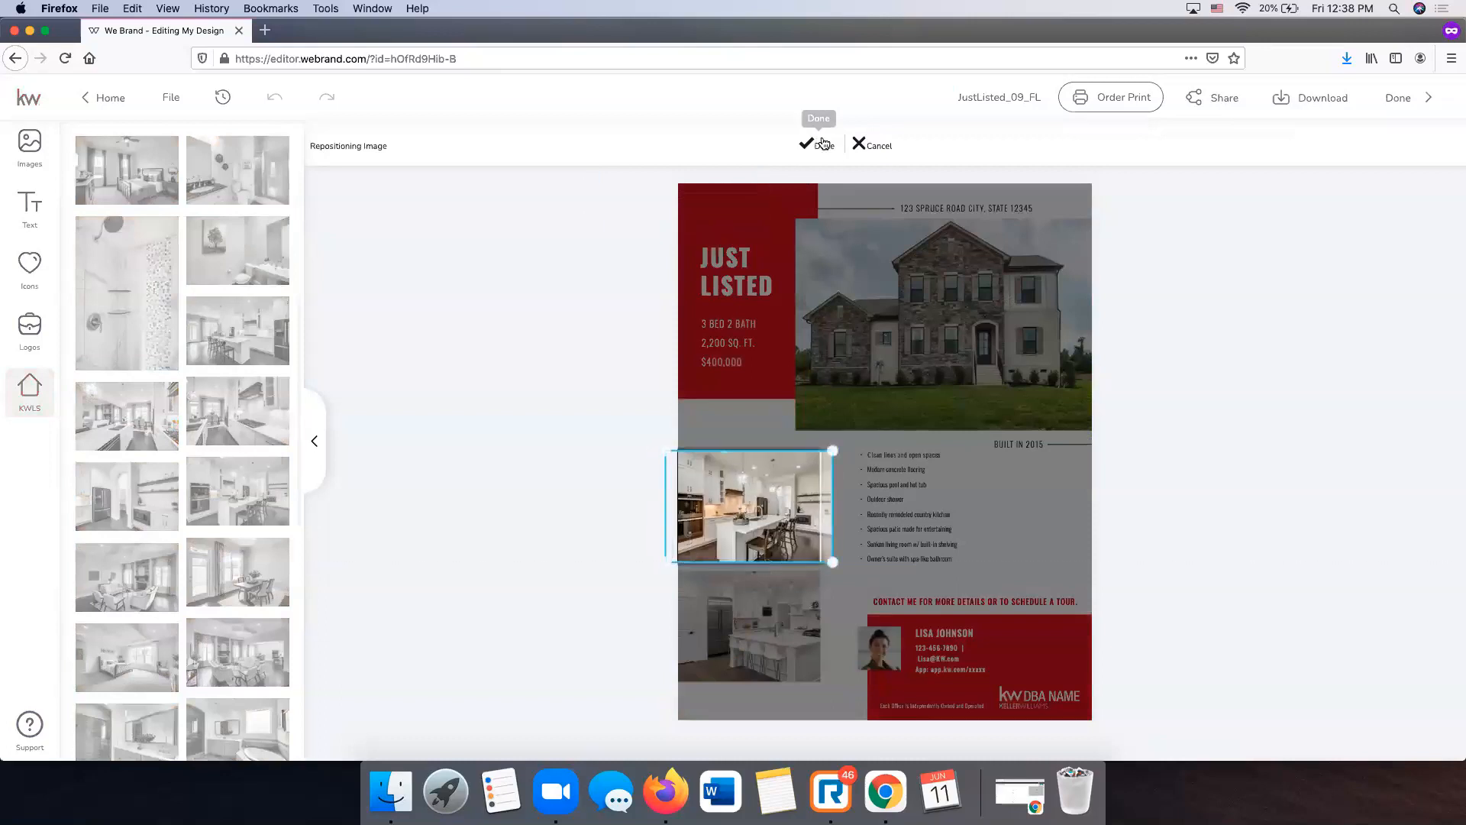
click(819, 145)
scroll(170, 275, up, 5)
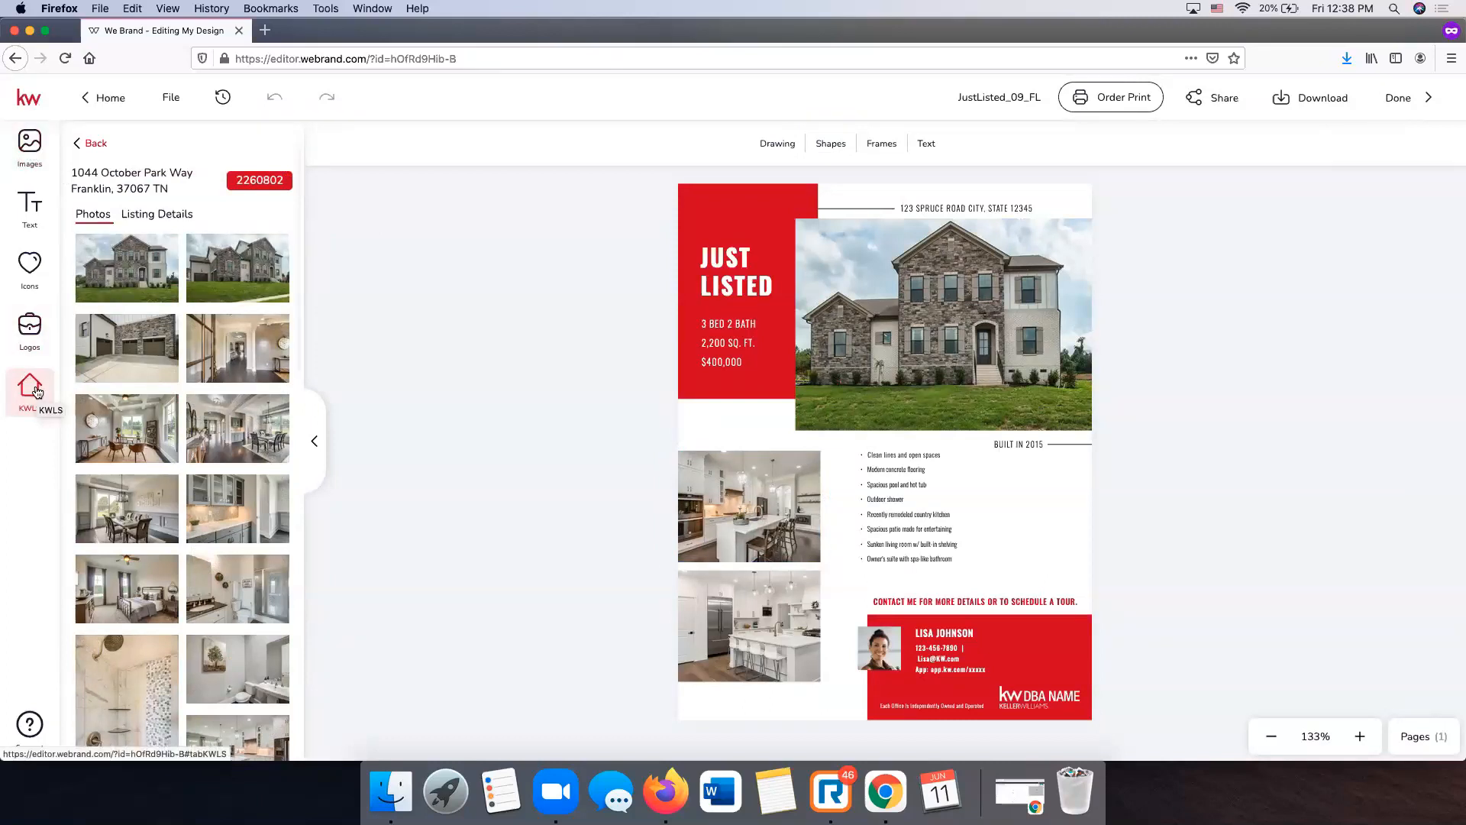
- Start an image upload from Images > Add, browse Downloads, then cancel without uploading
click(34, 158)
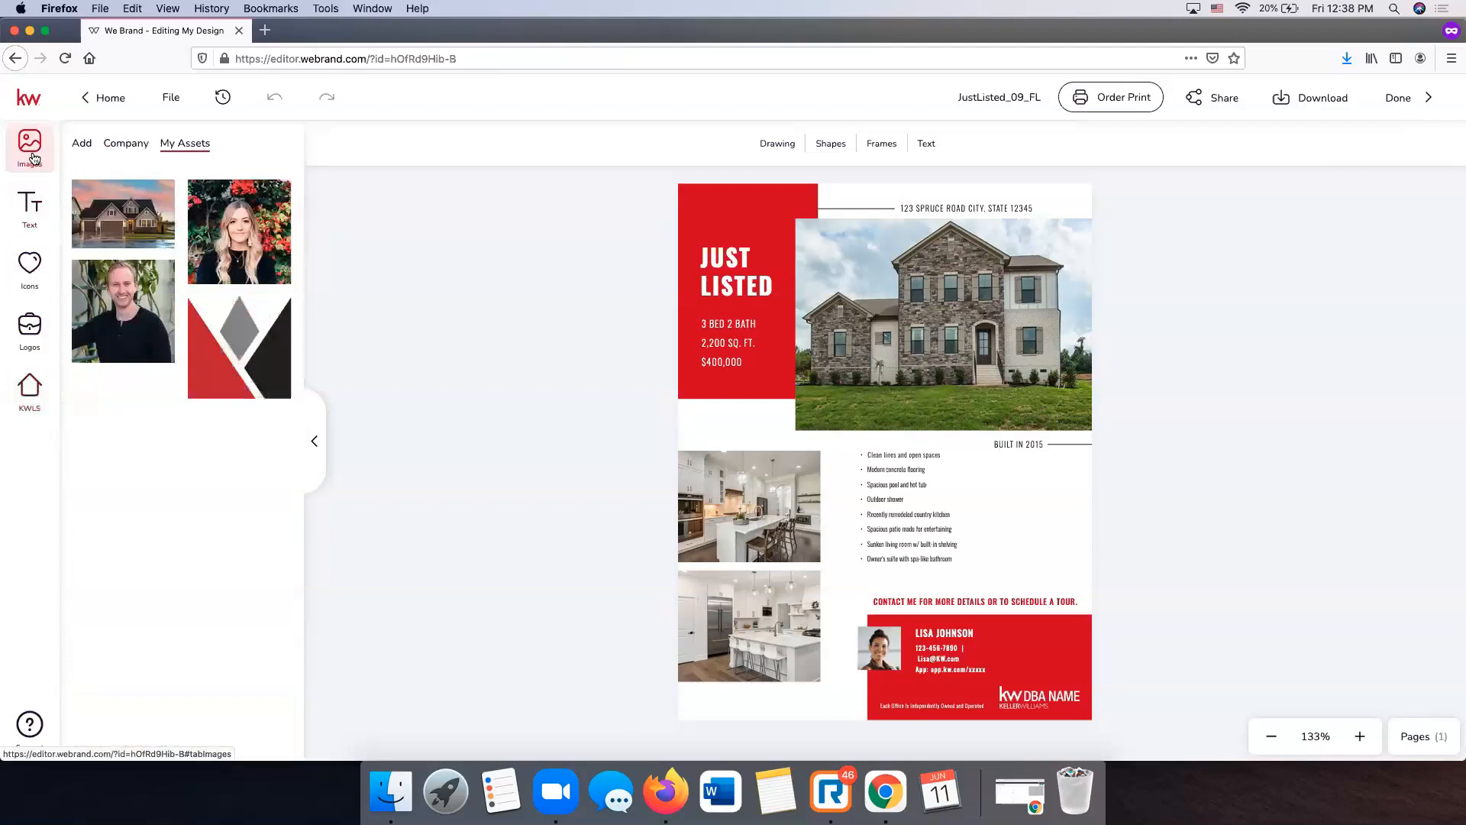
click(84, 145)
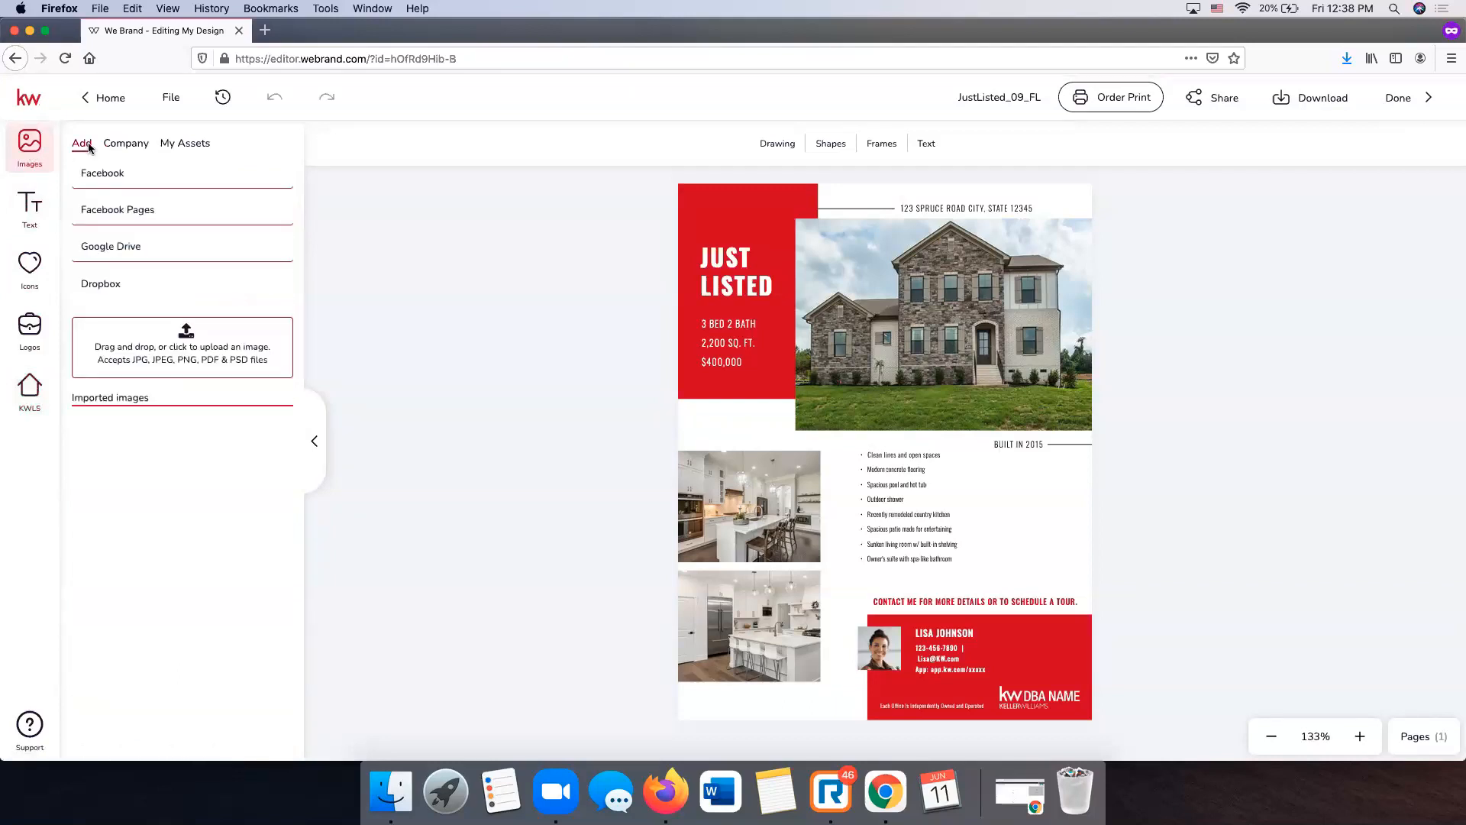
click(184, 344)
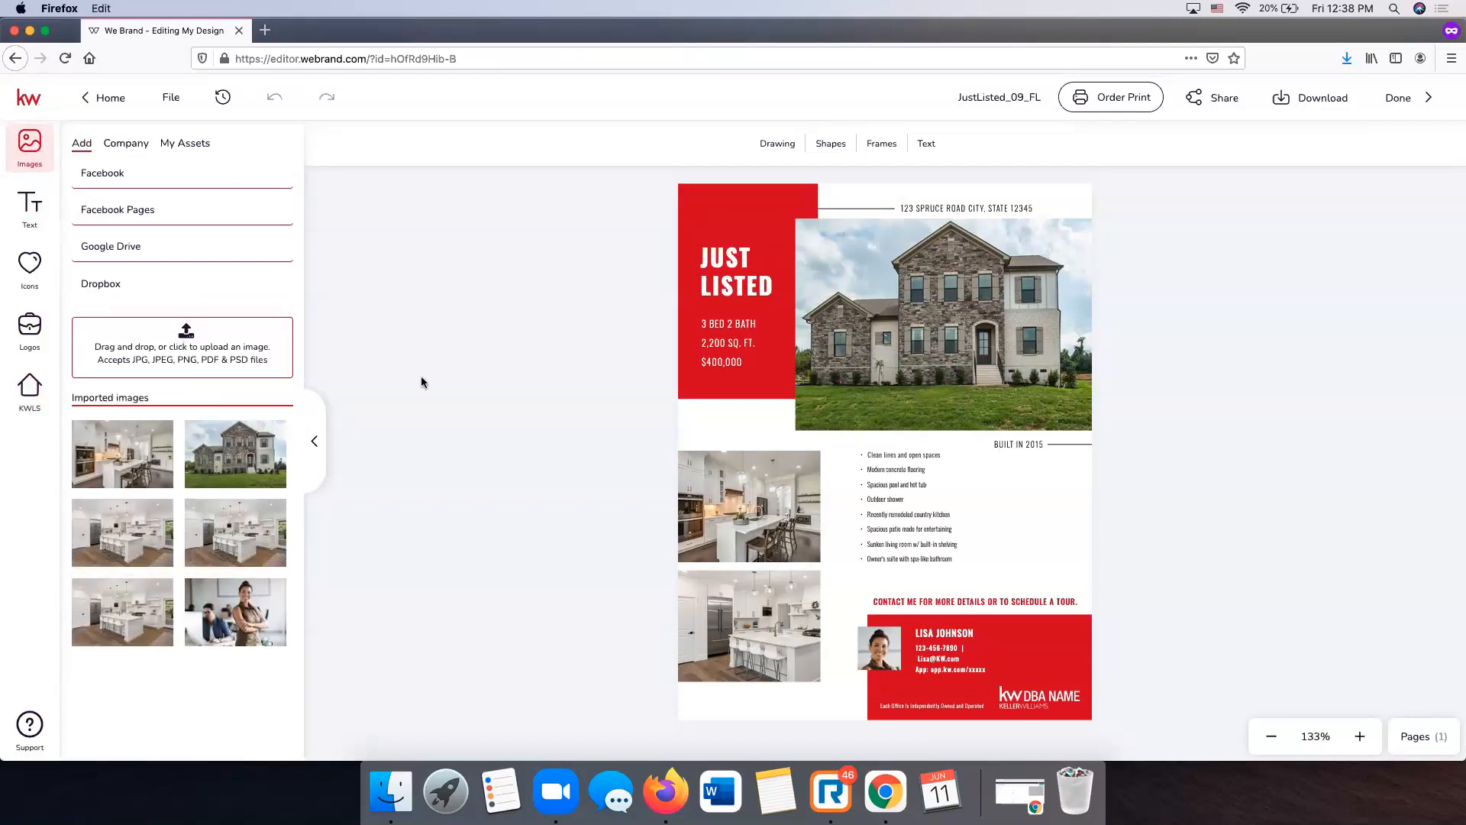
click(497, 219)
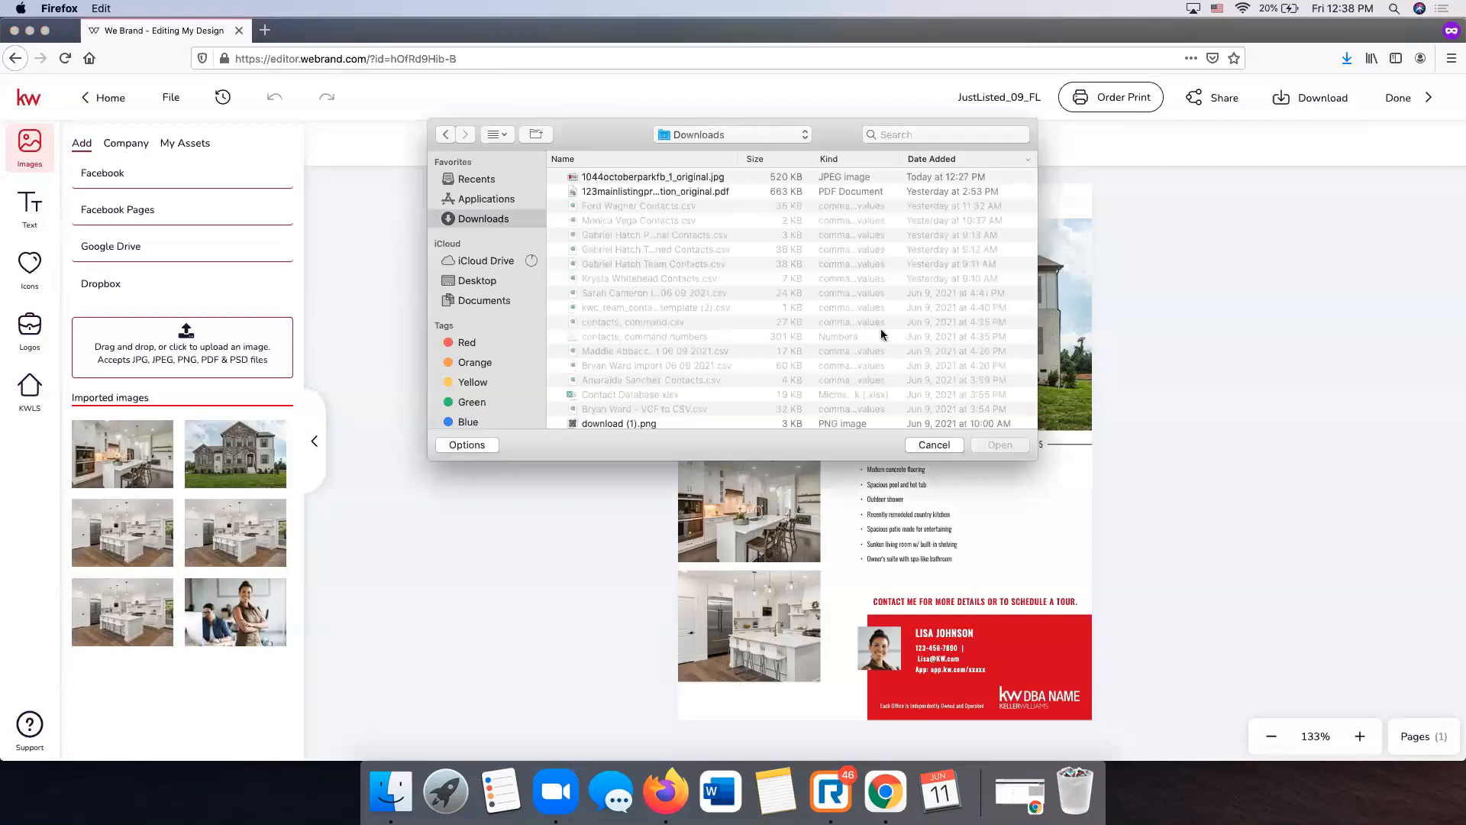
click(946, 446)
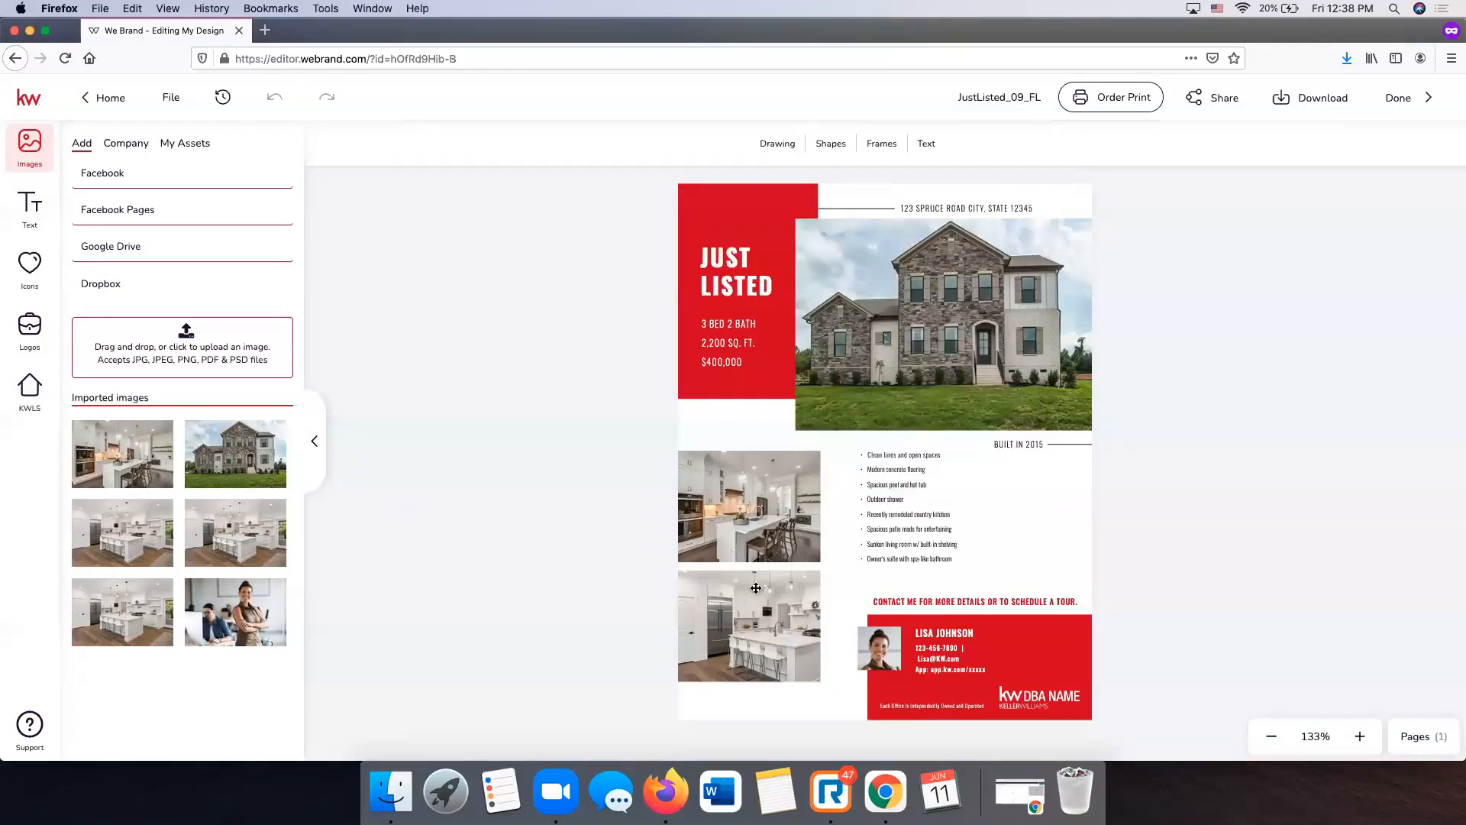
- Swap the lower kitchen photo for the listing's bedroom shot from KWLS and confirm its framing
click(748, 607)
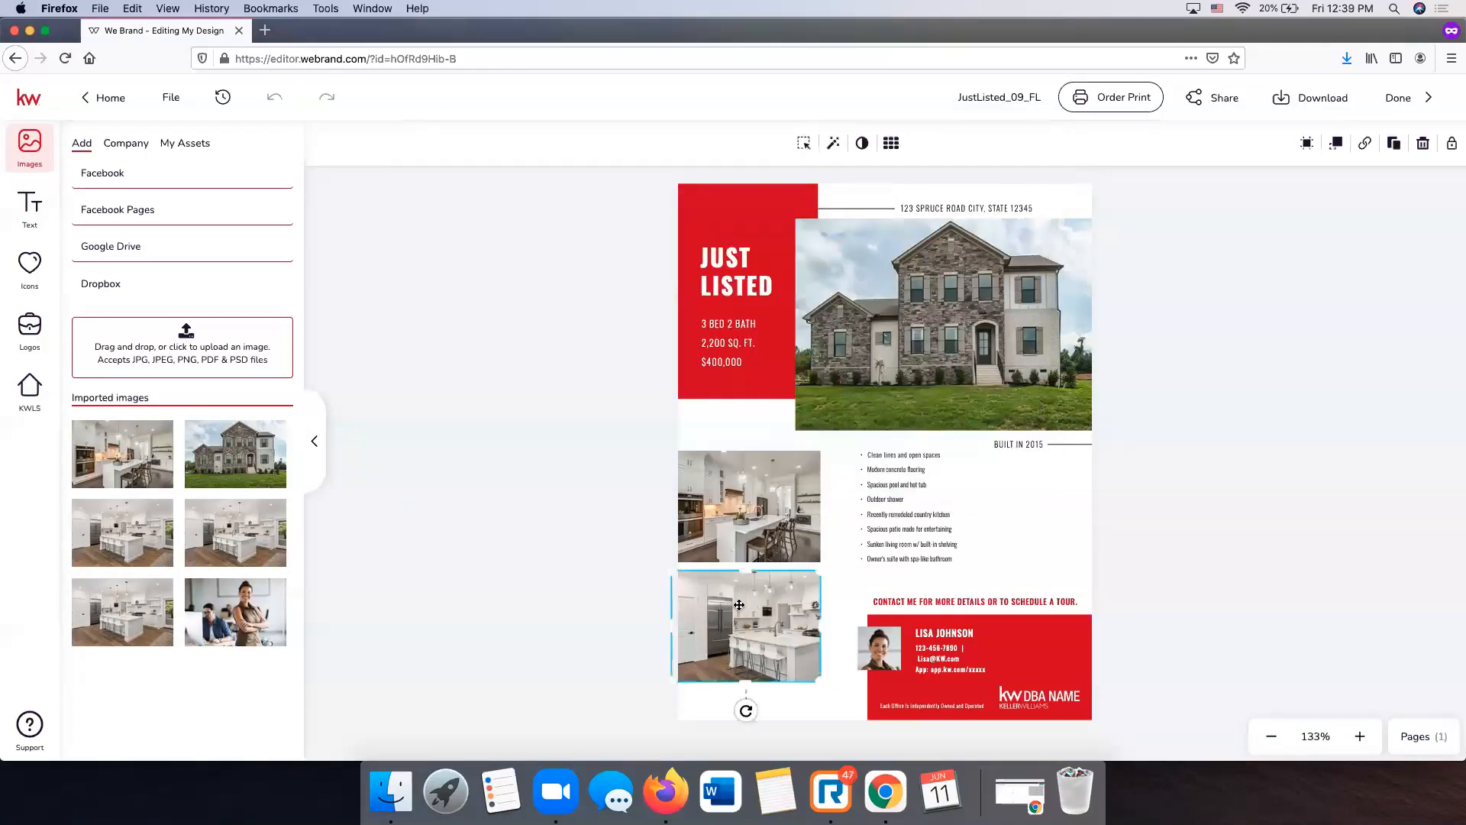
click(30, 390)
scroll(165, 429, down, 5)
scroll(165, 429, up, 2)
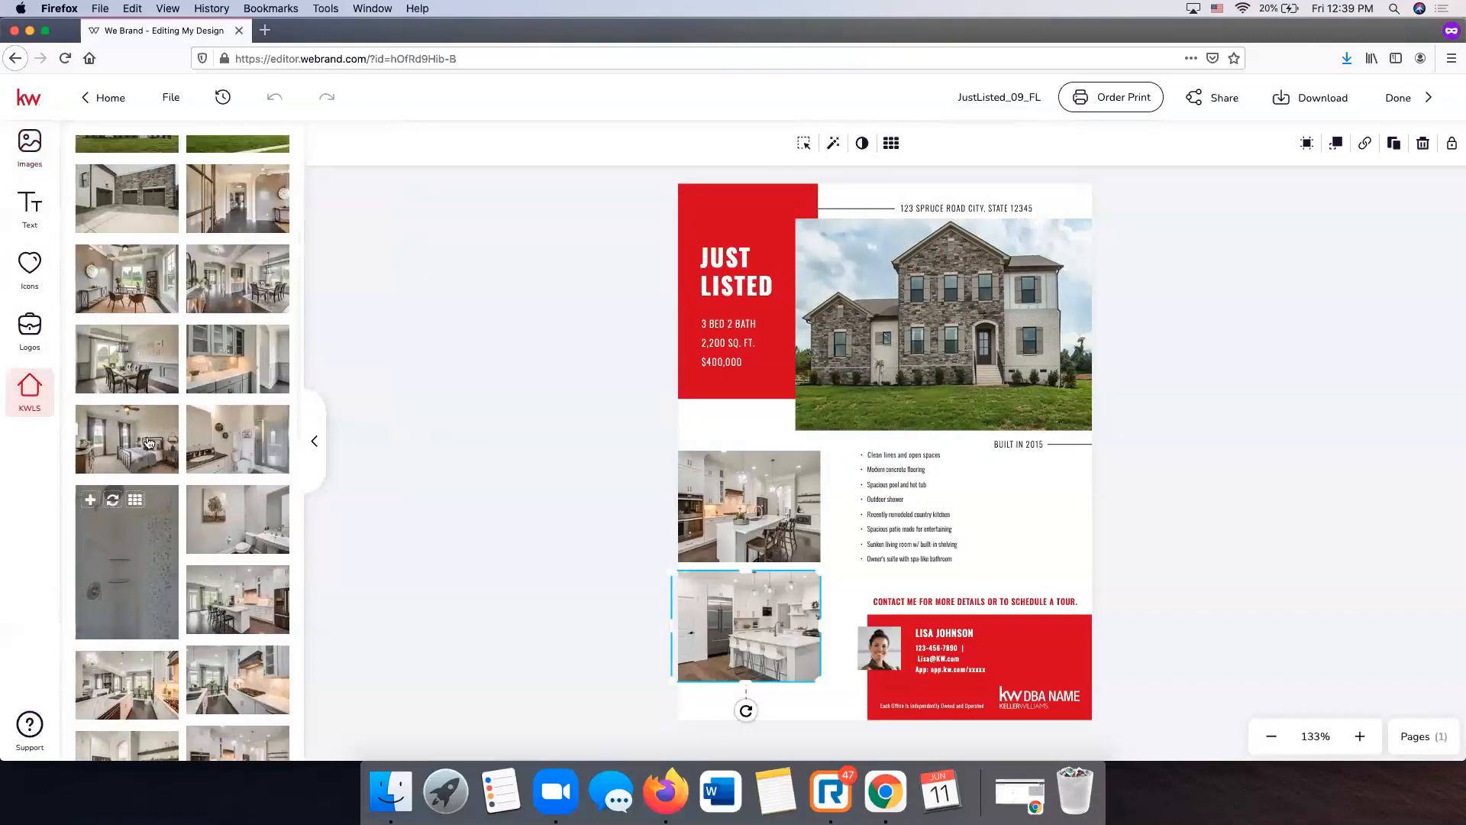
click(112, 419)
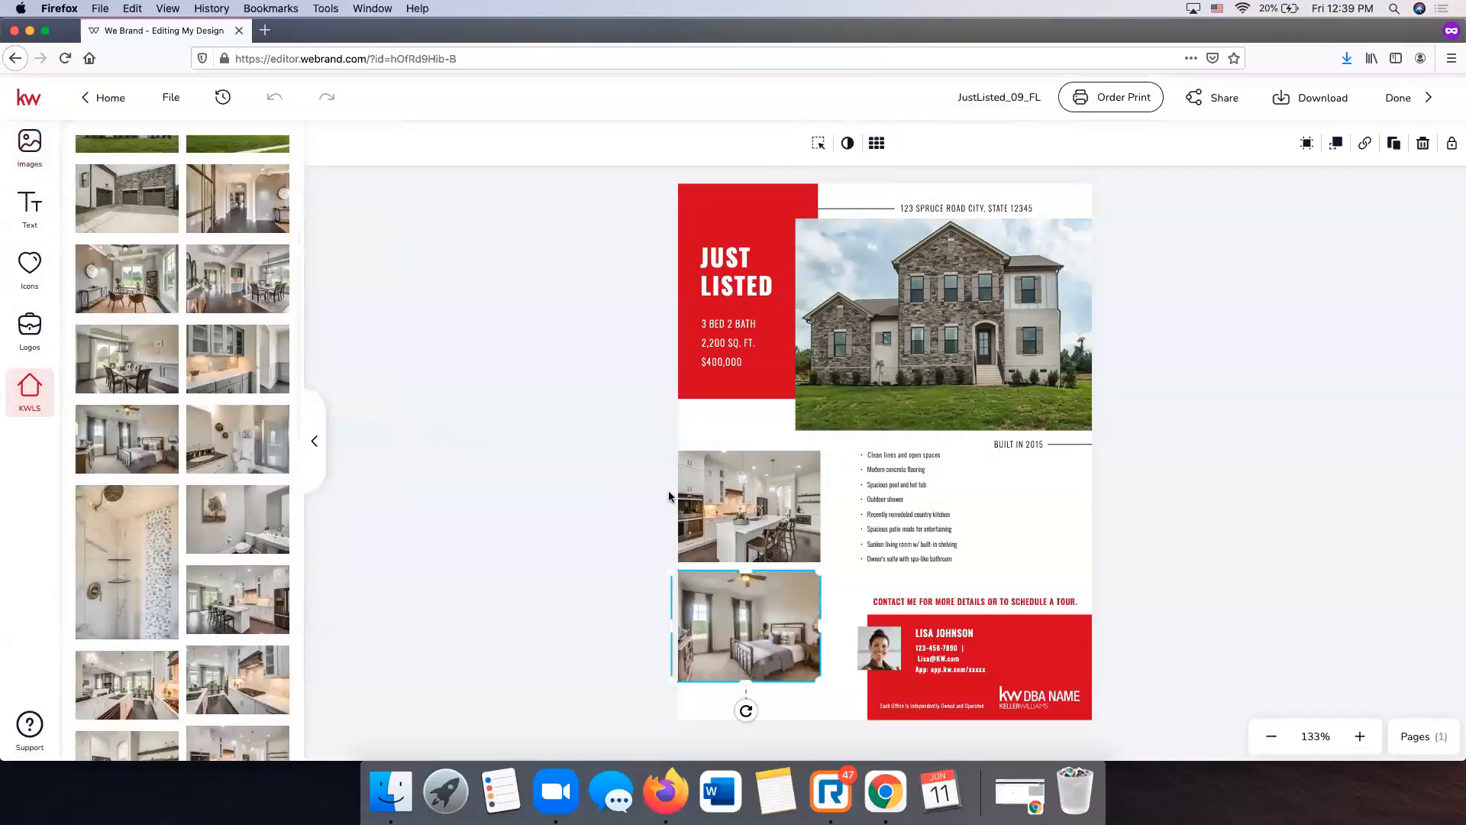
click(818, 145)
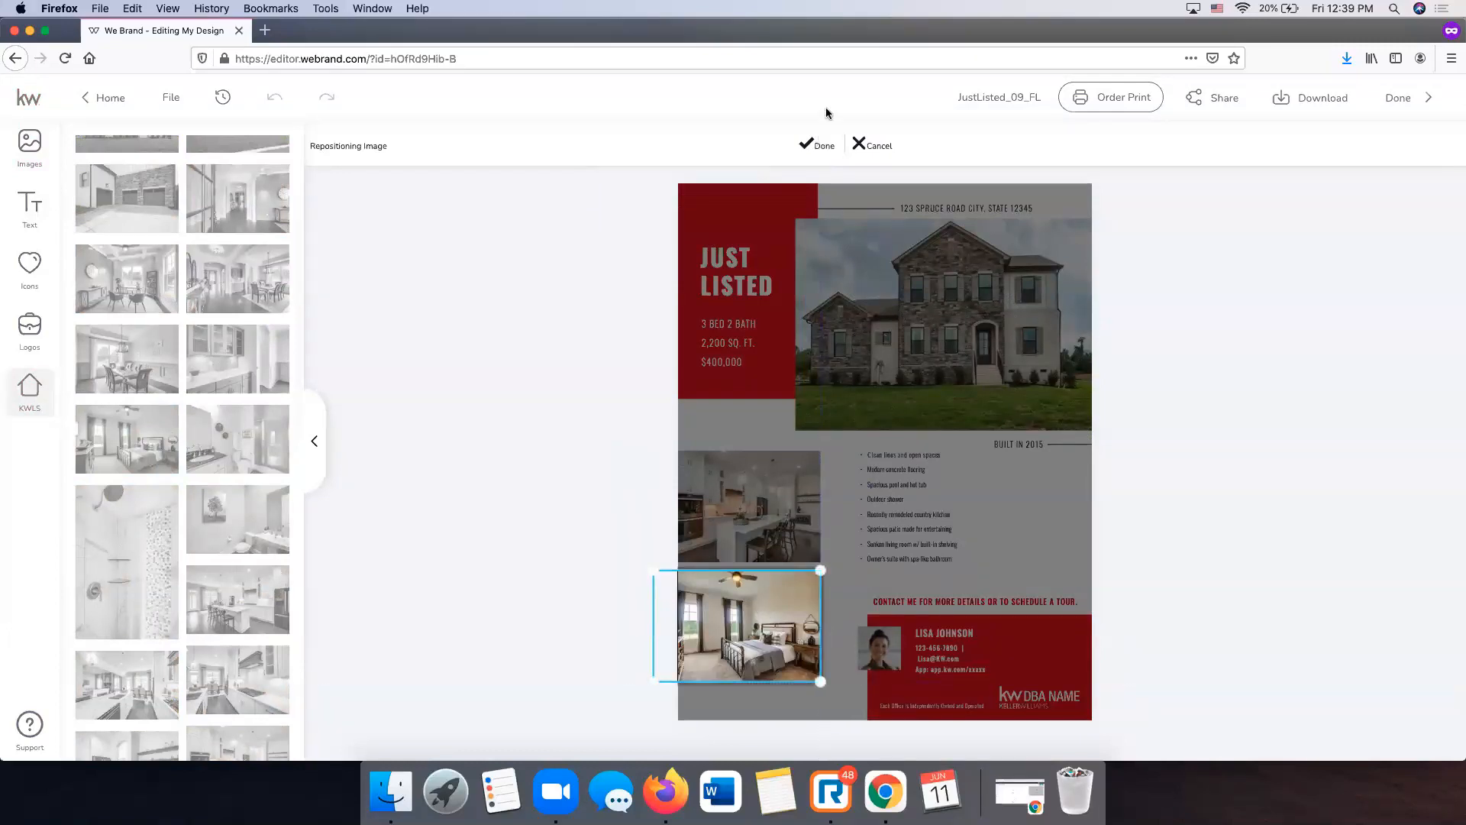
click(816, 144)
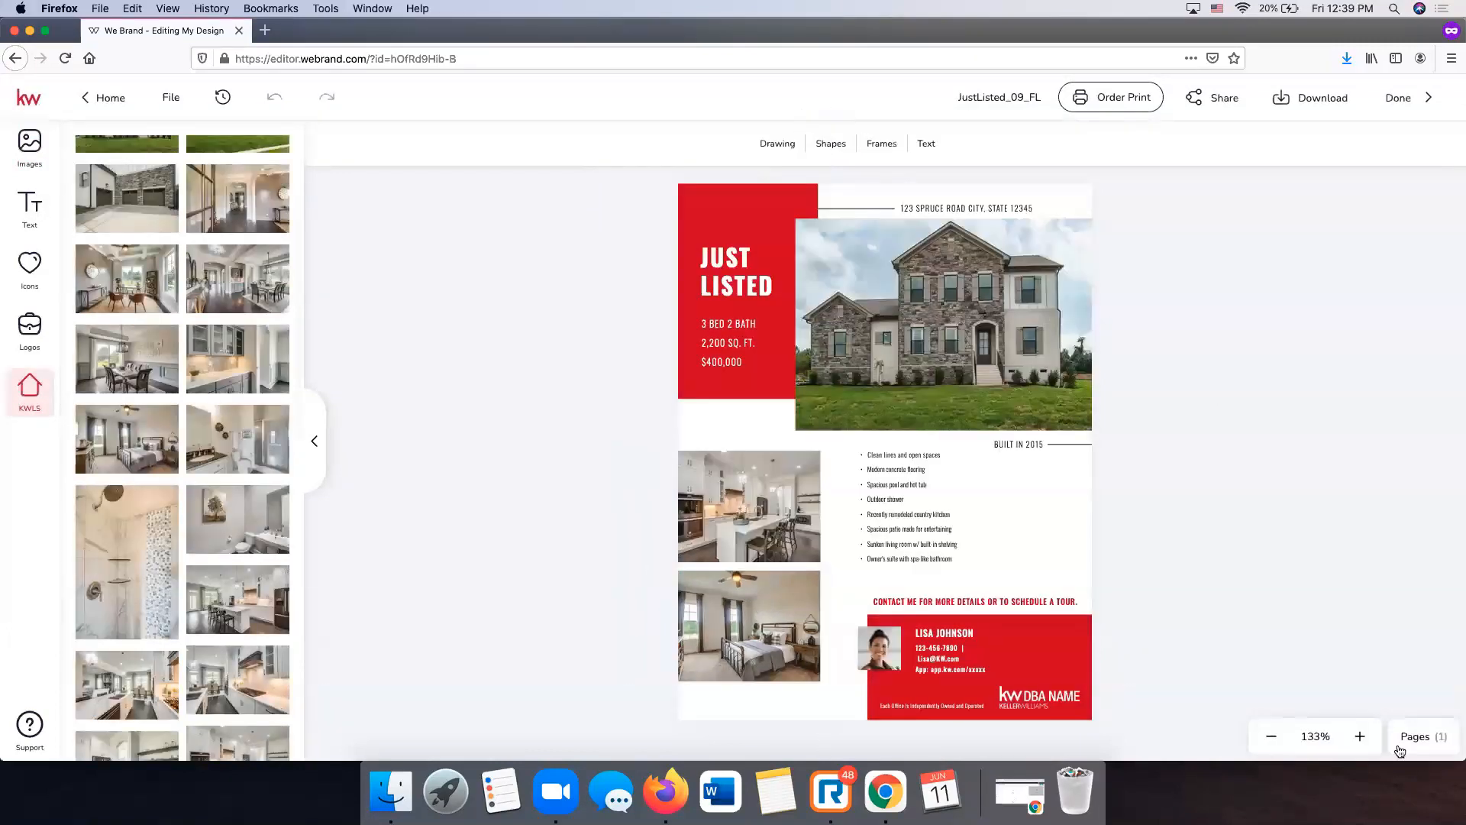
- Fill the placeholder address text with the listing's Property Address from Listing Details
click(1368, 740)
click(1360, 736)
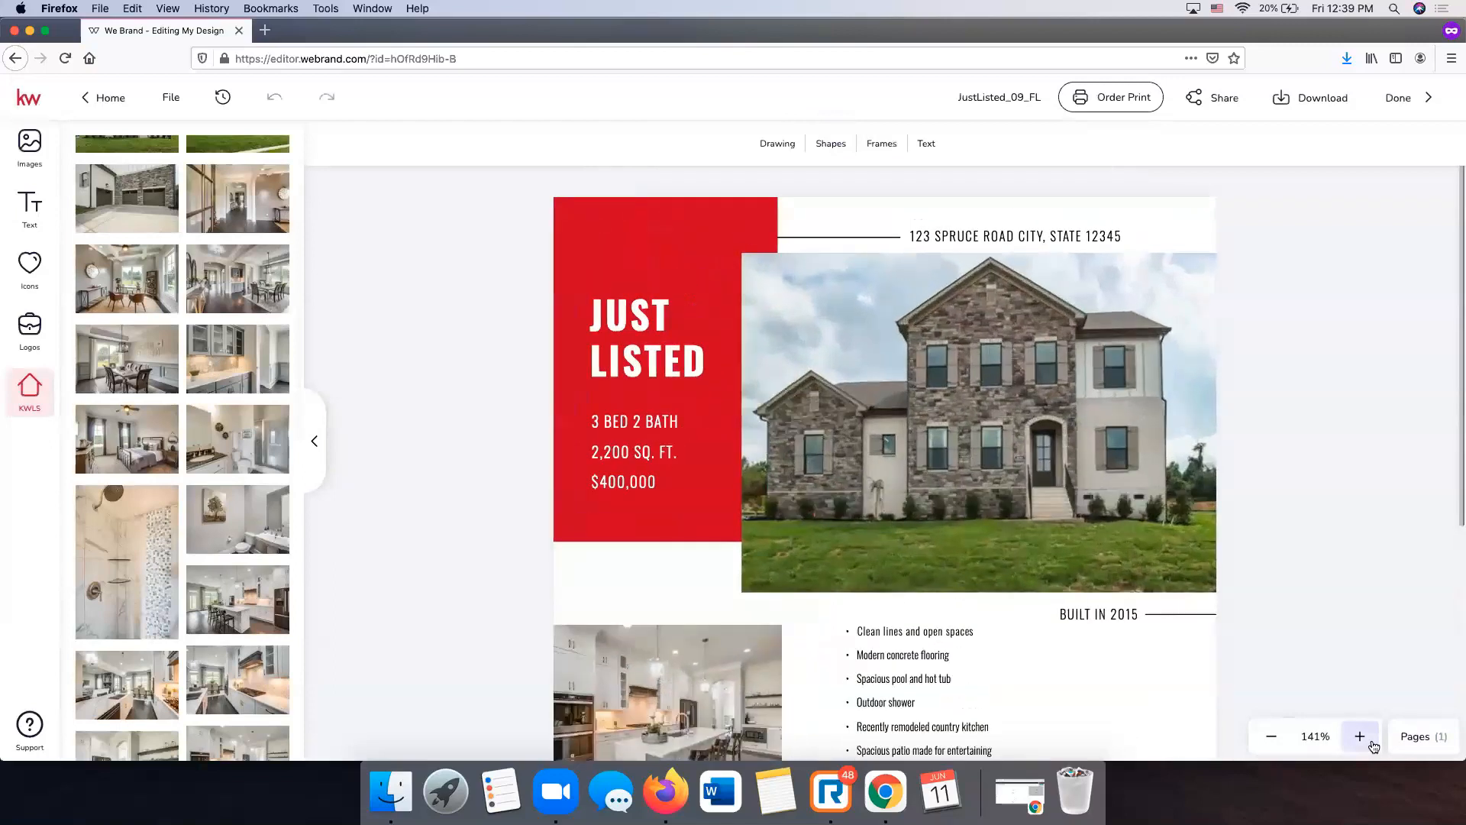
scroll(1319, 481, down, 1)
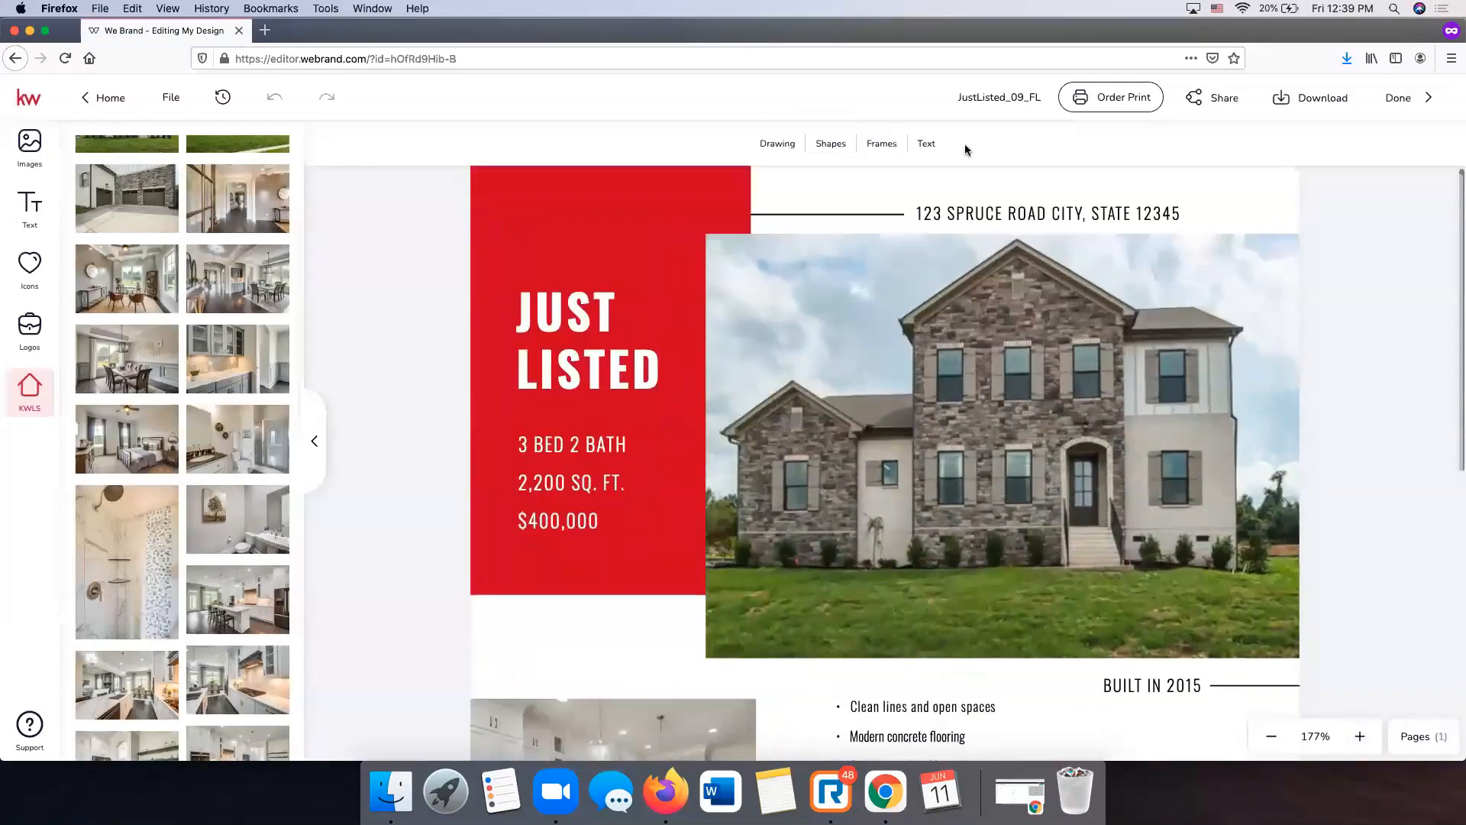
click(1022, 208)
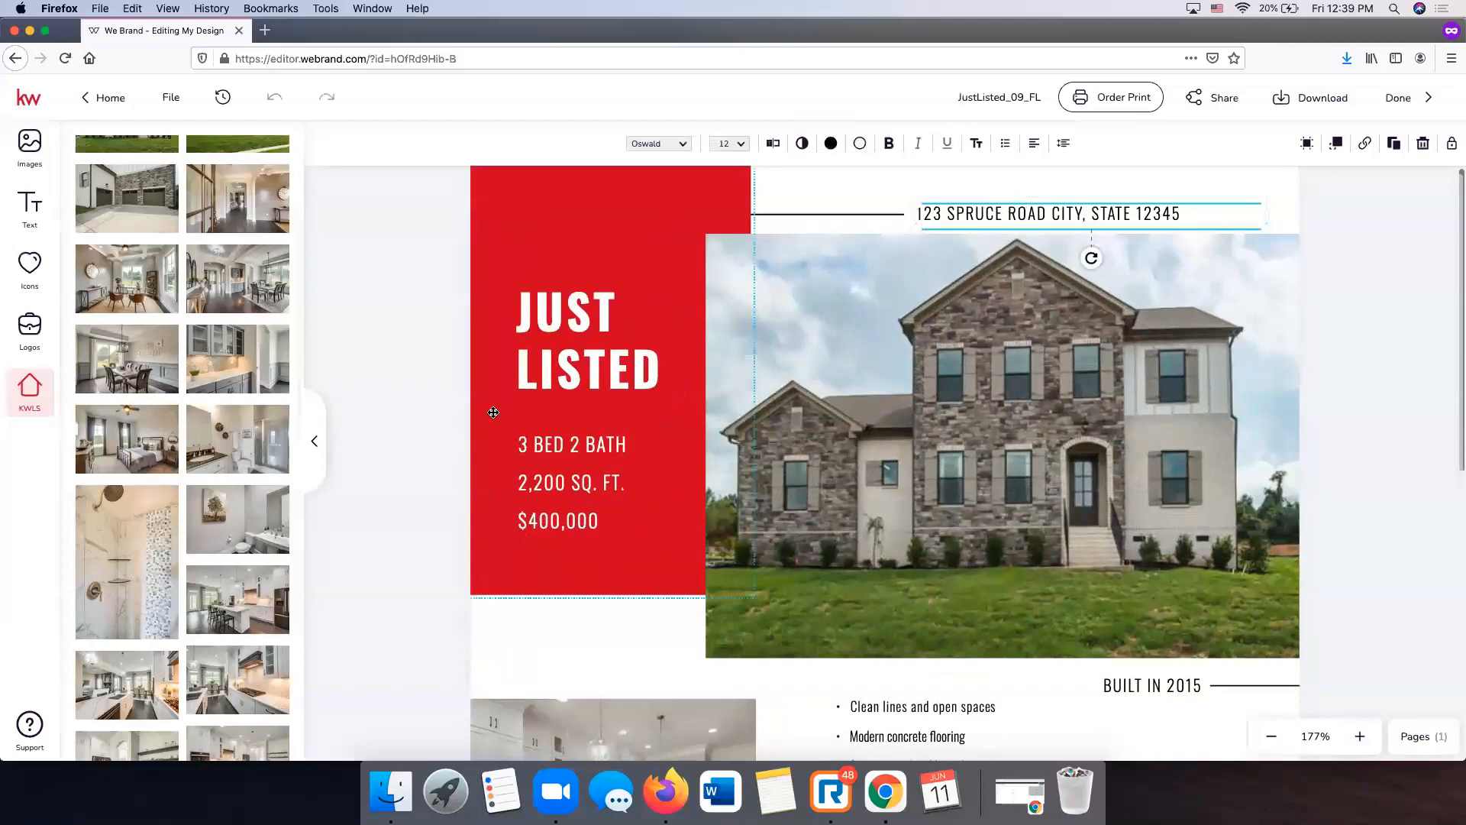
scroll(226, 234, up, 5)
click(187, 275)
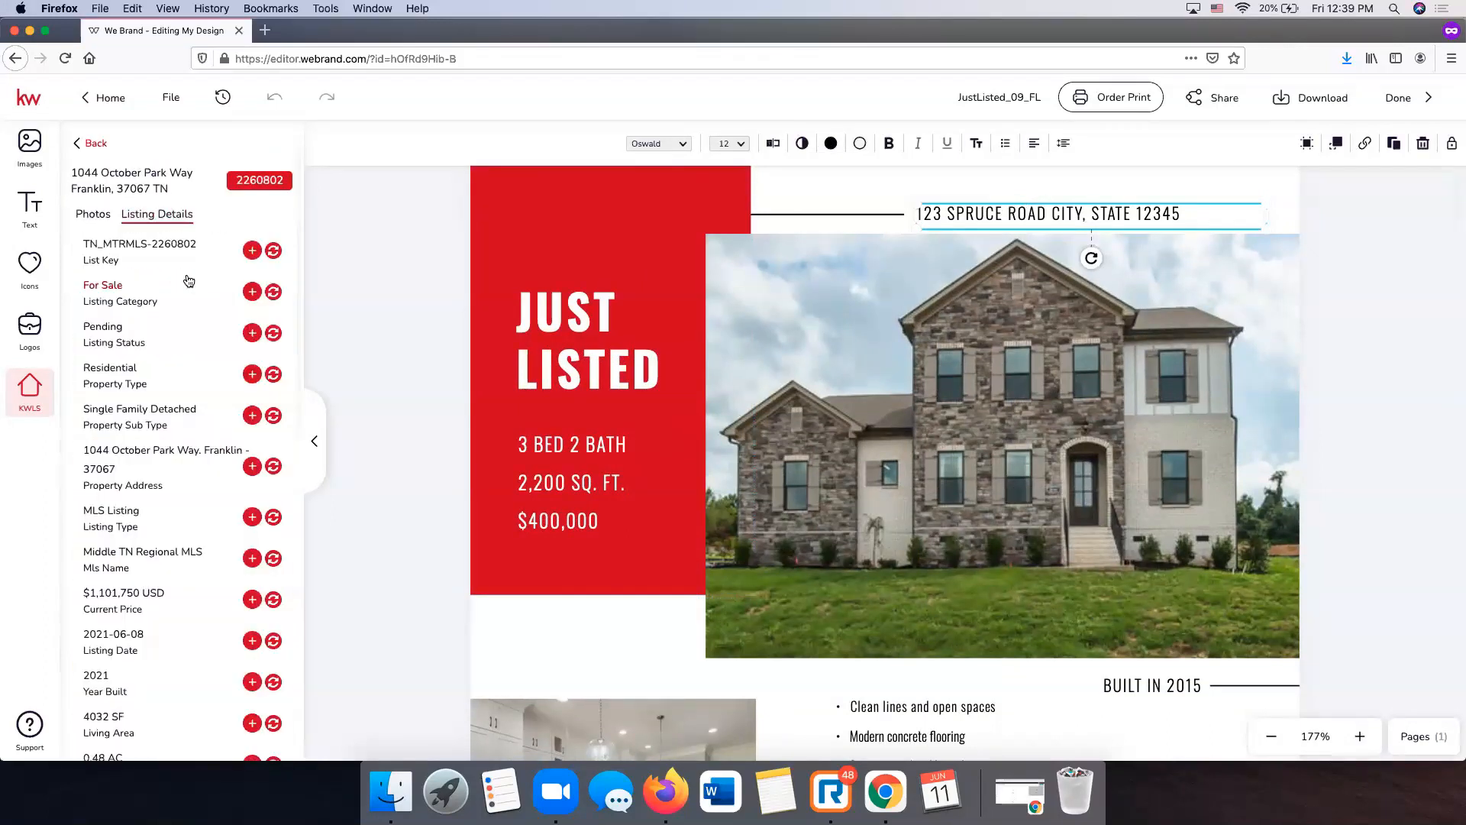
click(273, 468)
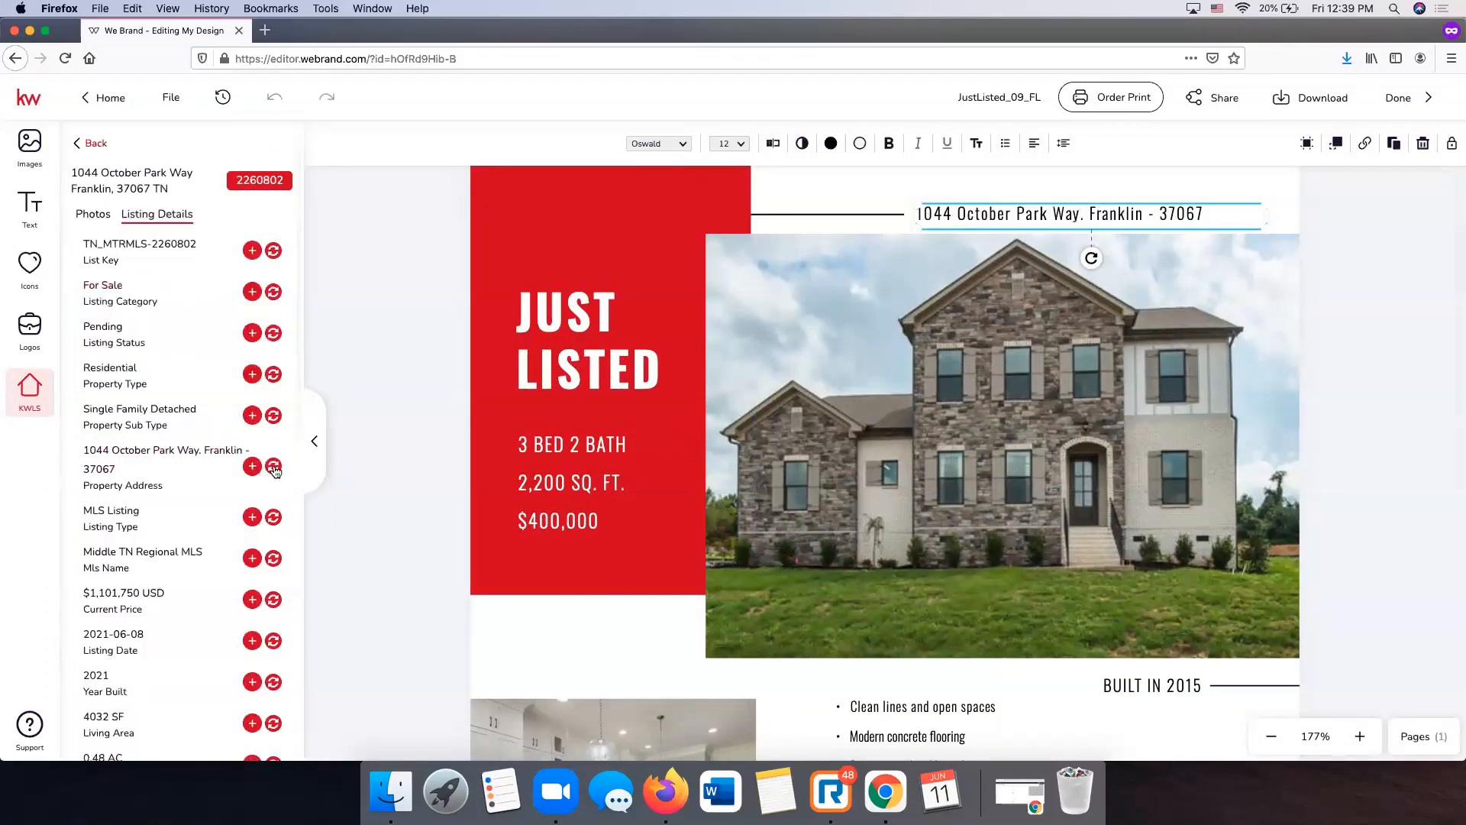
- Replace the dash before the ZIP with ', TN', set the address to 14 pt, nudge it up
click(1162, 214)
key(BackSpace)
key(BackSpace)
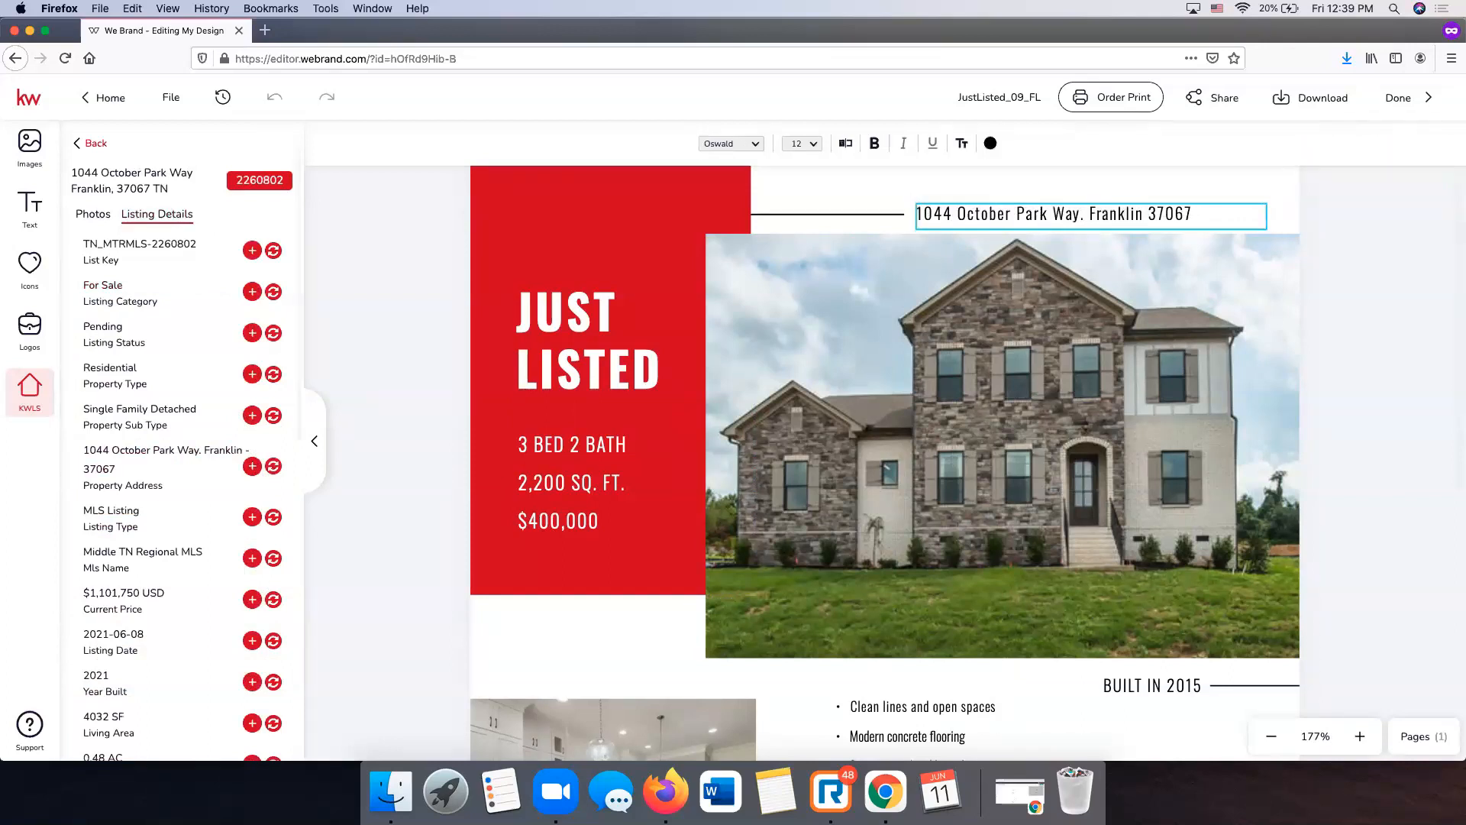
text(, TN)
key(Escape)
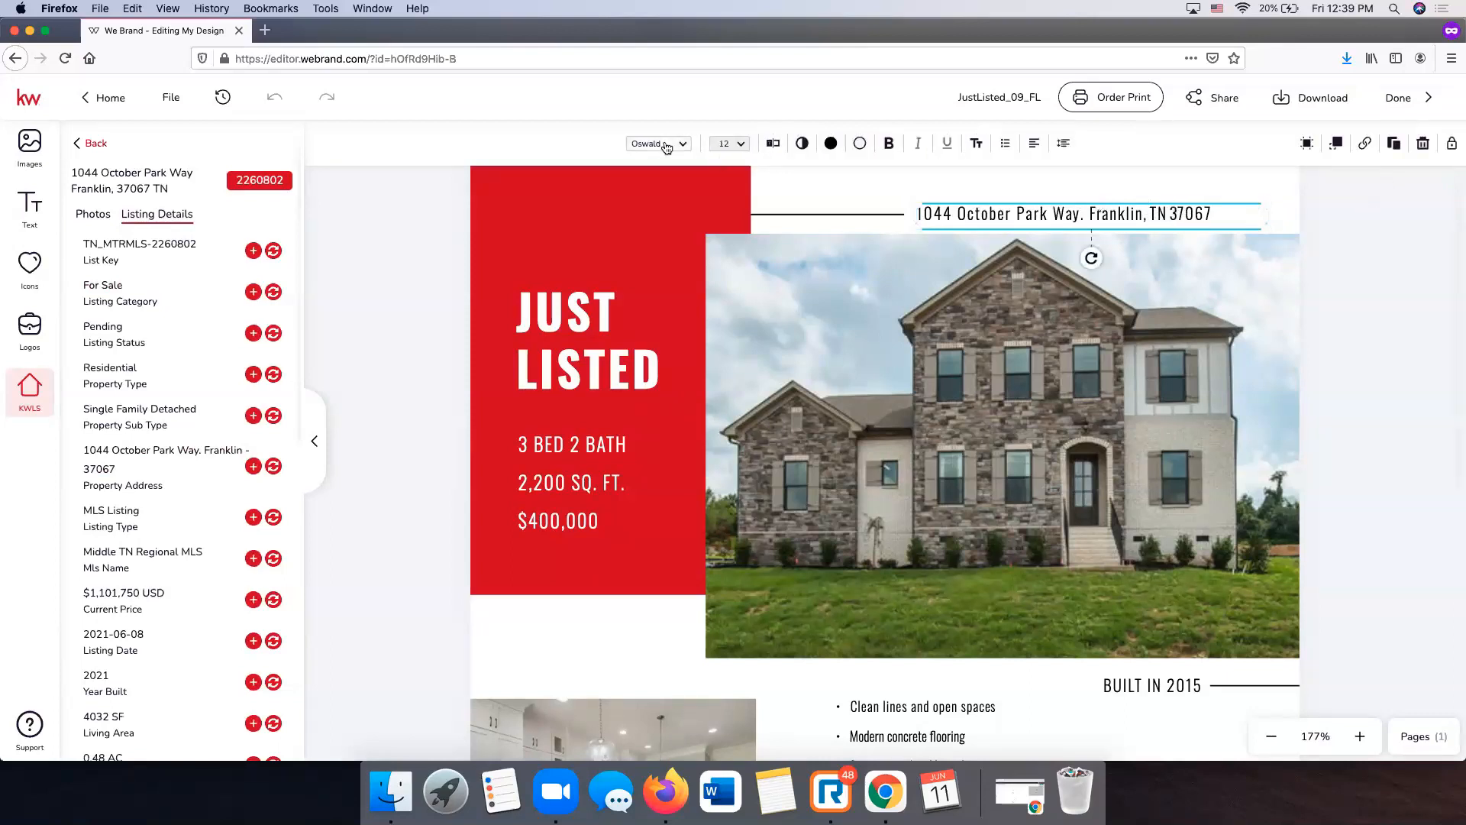
click(738, 144)
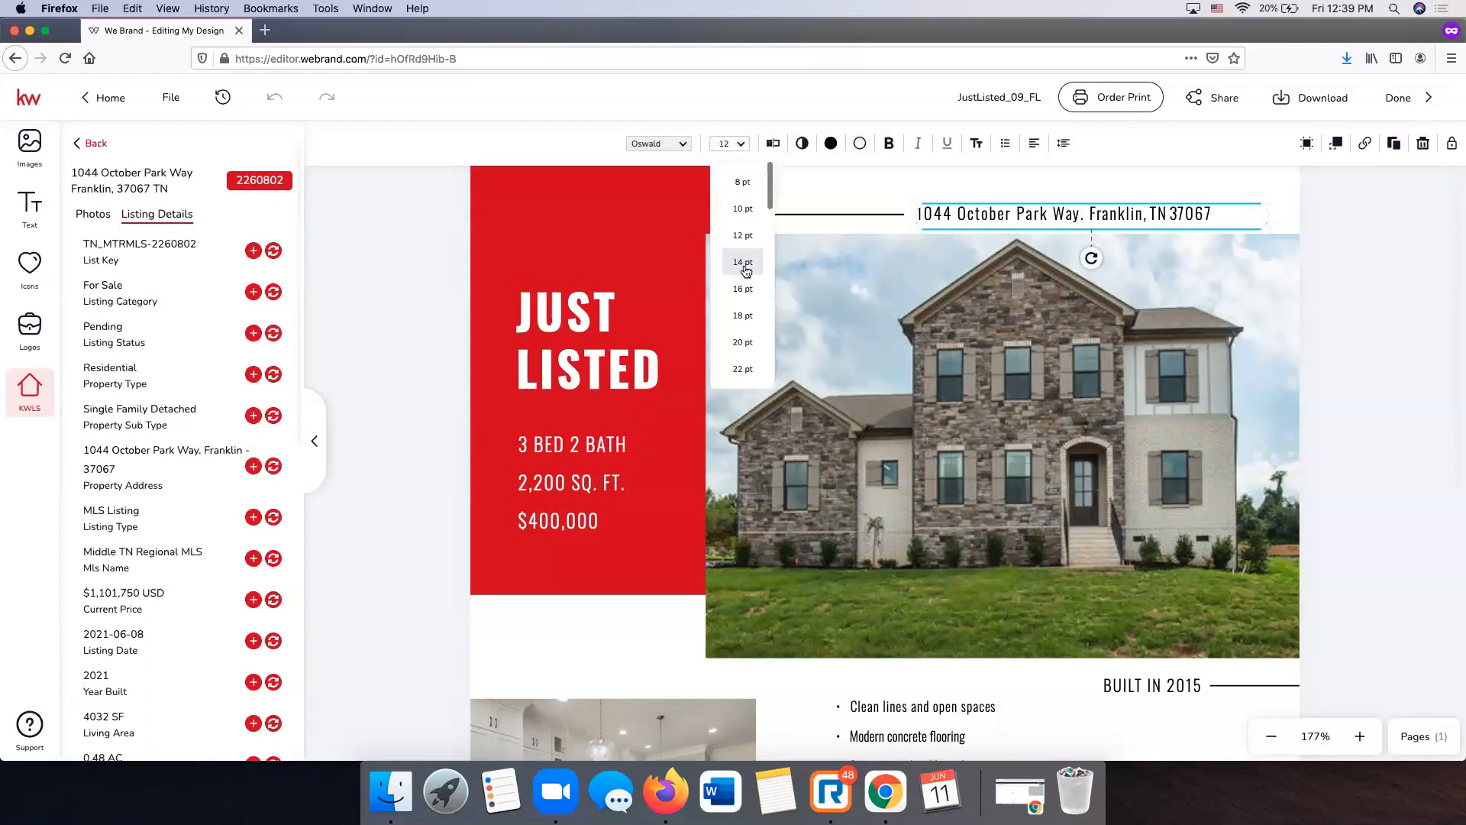
click(744, 262)
drag(1105, 208, 1118, 198)
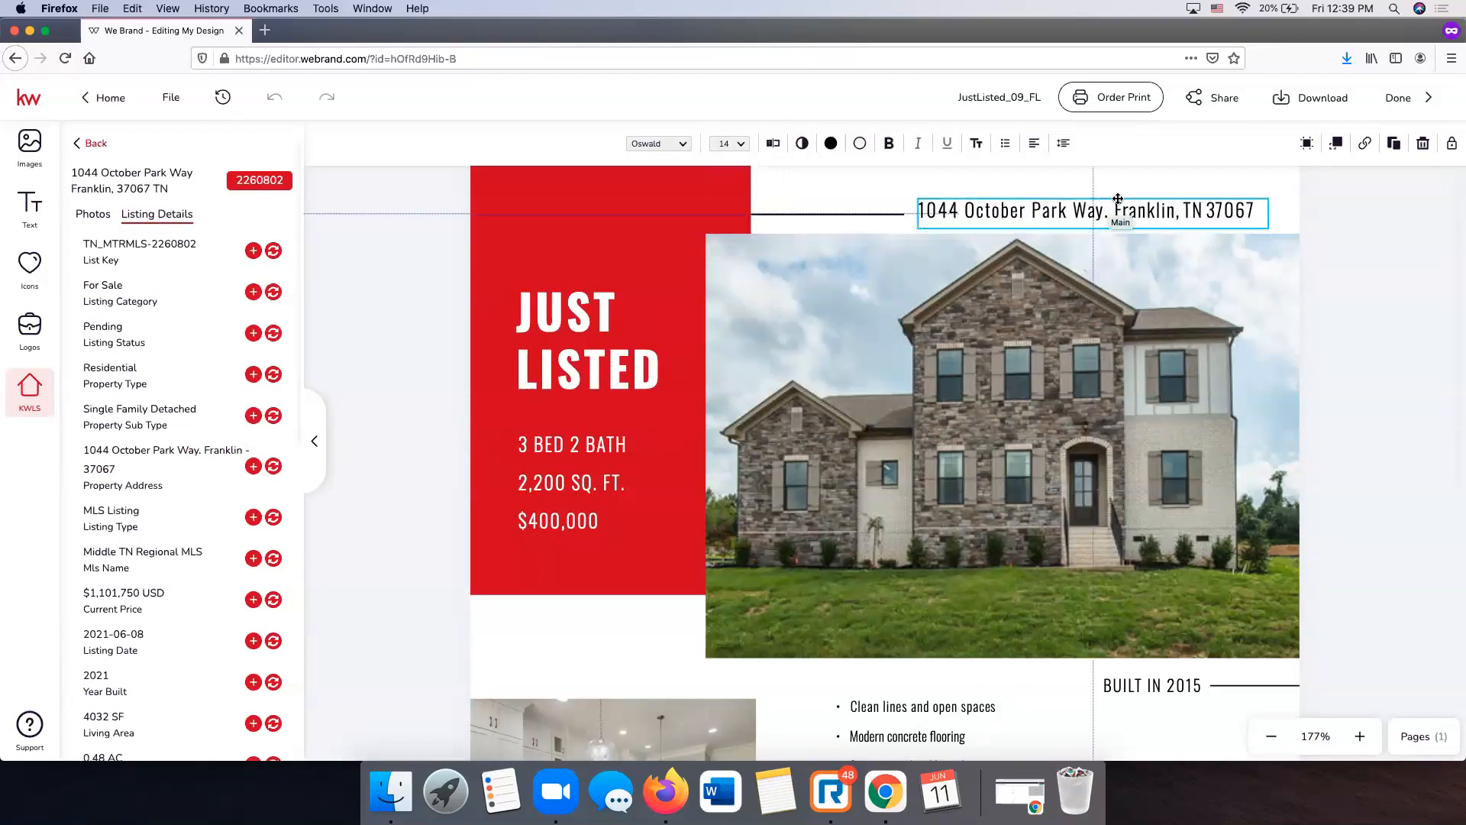
click(1414, 238)
scroll(1410, 246, down, 5)
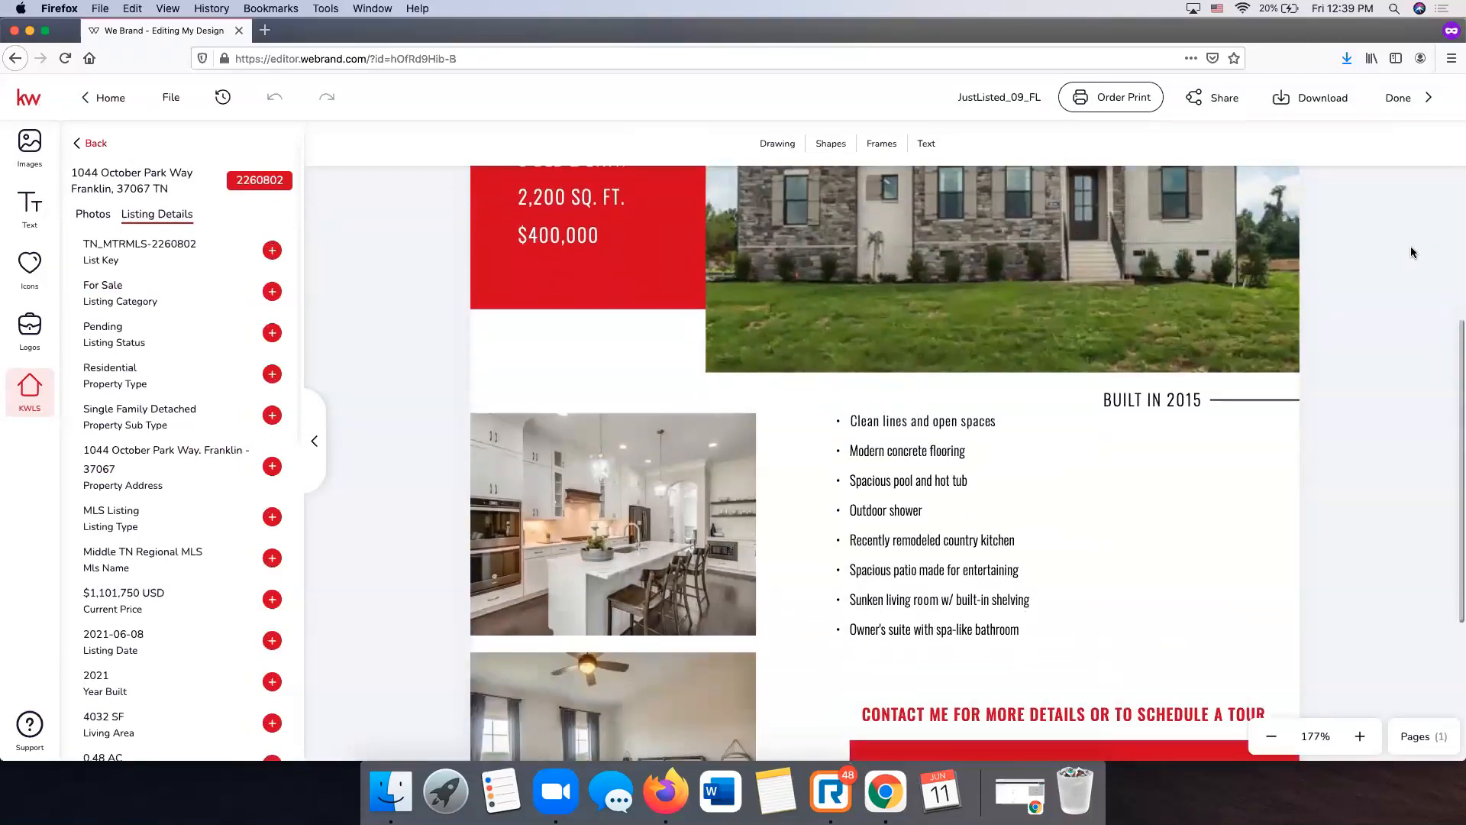
- Replace the feature bullets with the listing's property description, widened and placed under BUILT IN
click(910, 504)
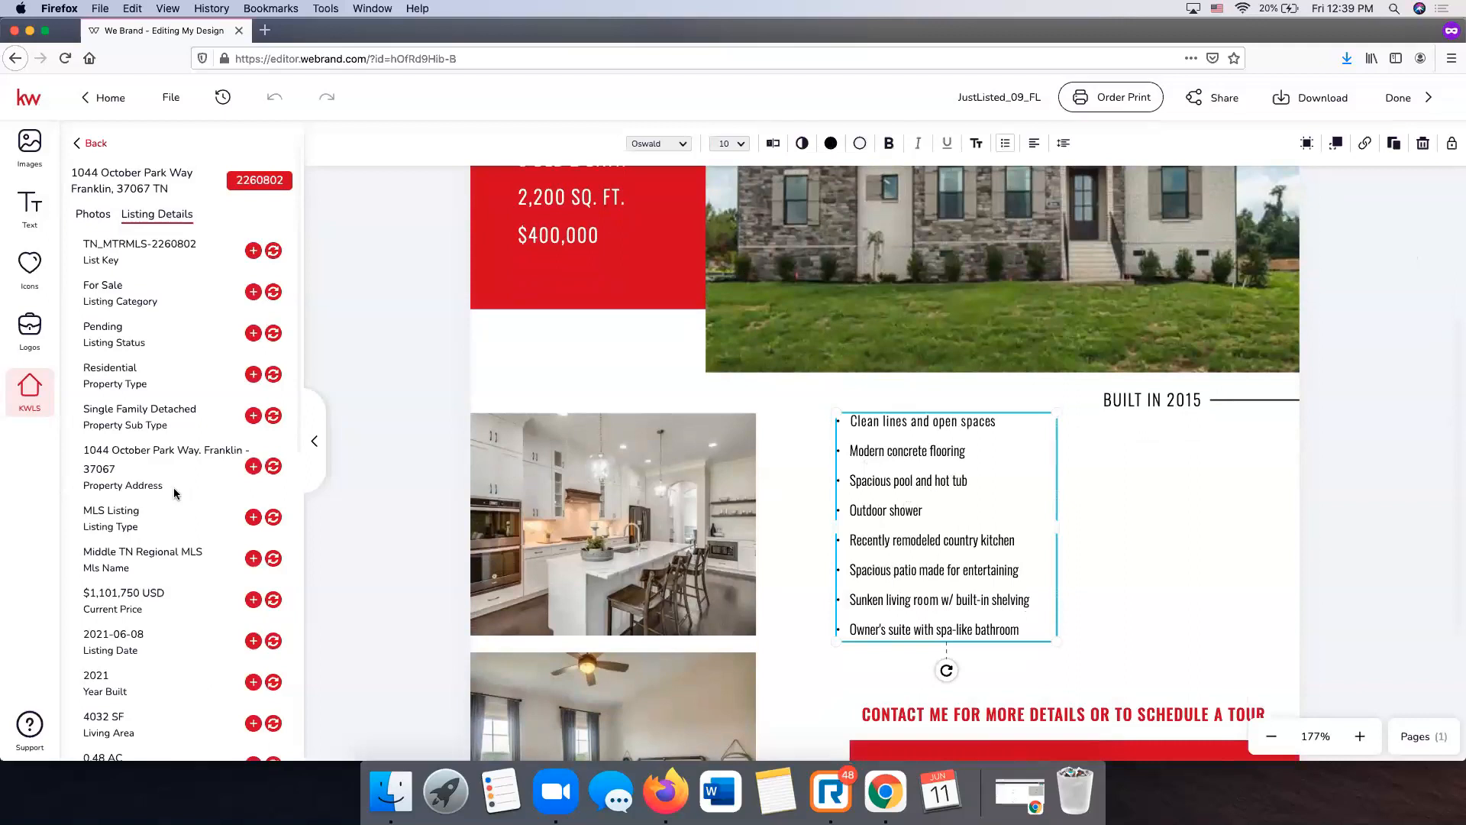
scroll(191, 500, down, 10)
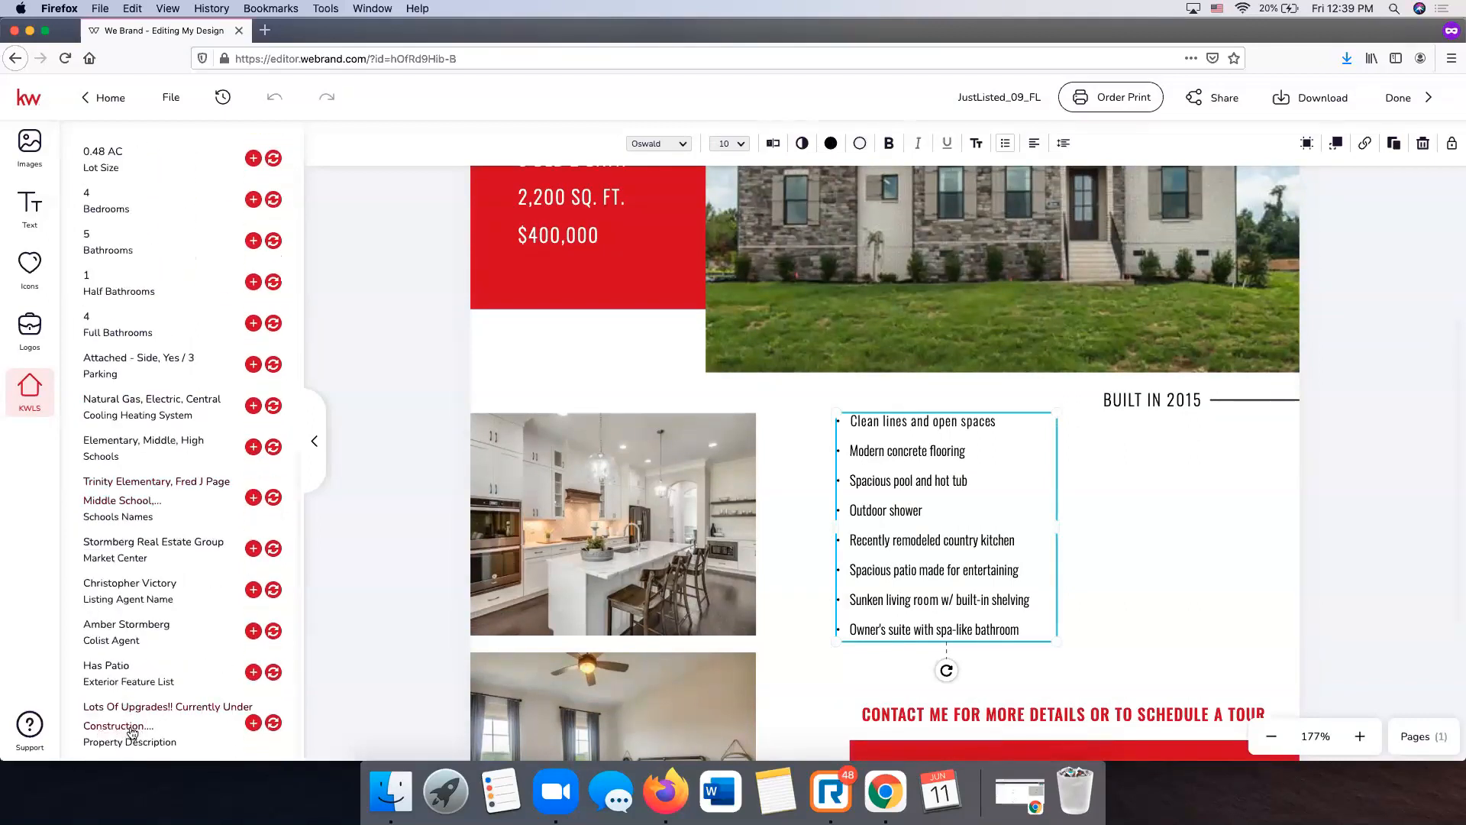
click(274, 724)
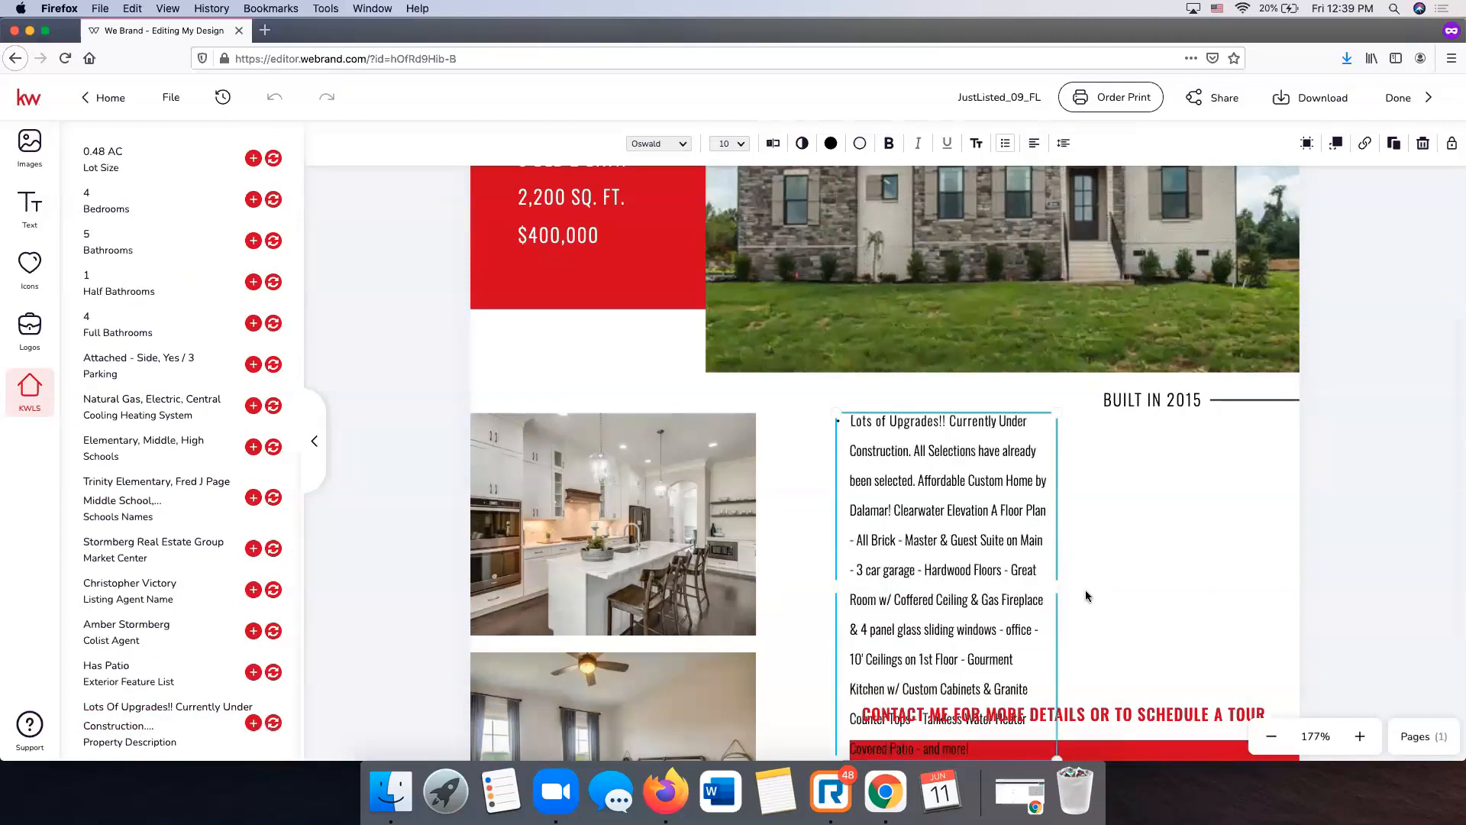
drag(1057, 587, 1171, 580)
drag(992, 484, 1172, 578)
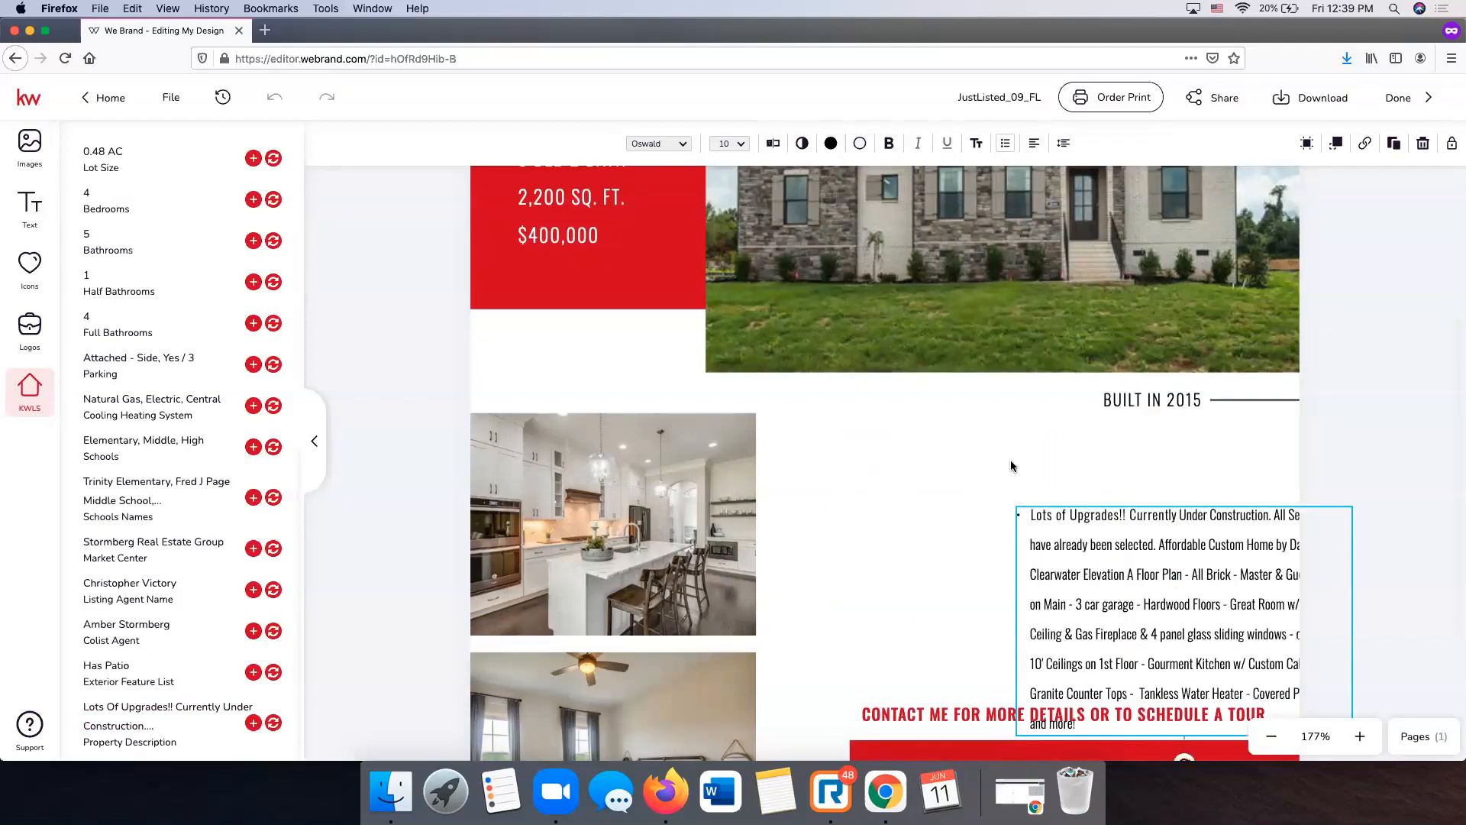
drag(1093, 520, 892, 448)
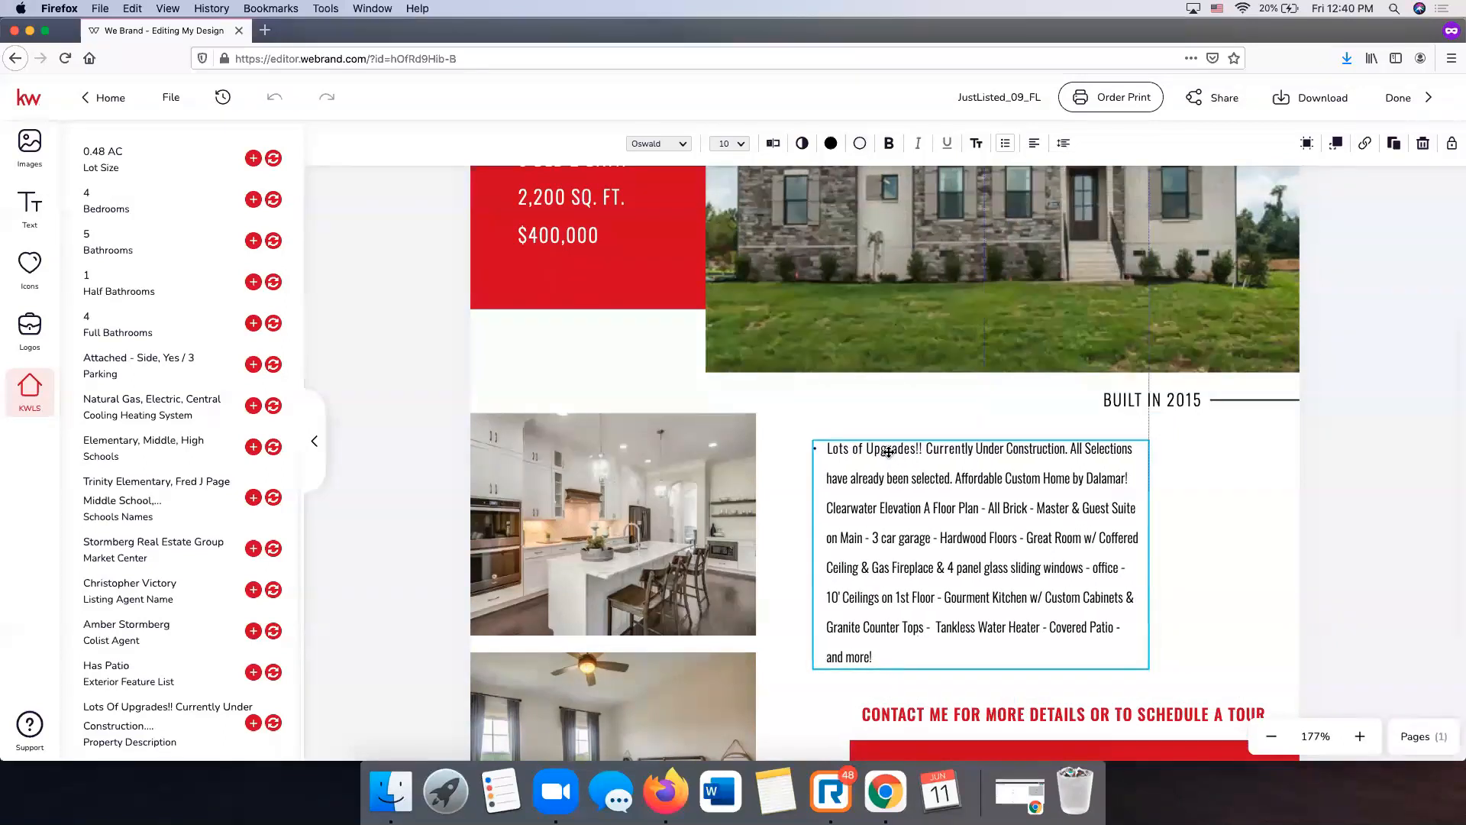
- Change the BUILT IN year from 2015 to 2021
click(1363, 504)
double_click(1192, 399)
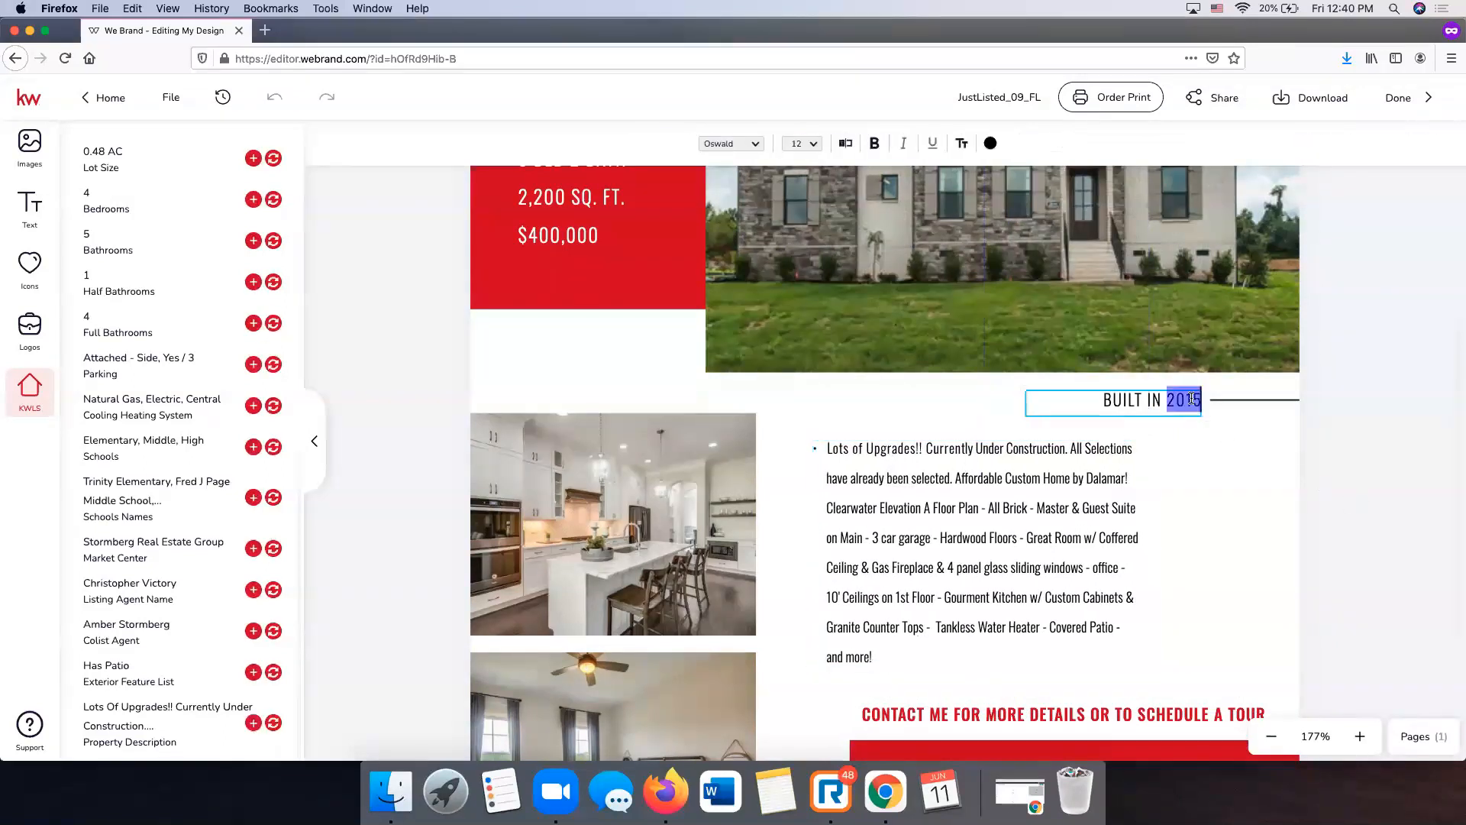
text(2021)
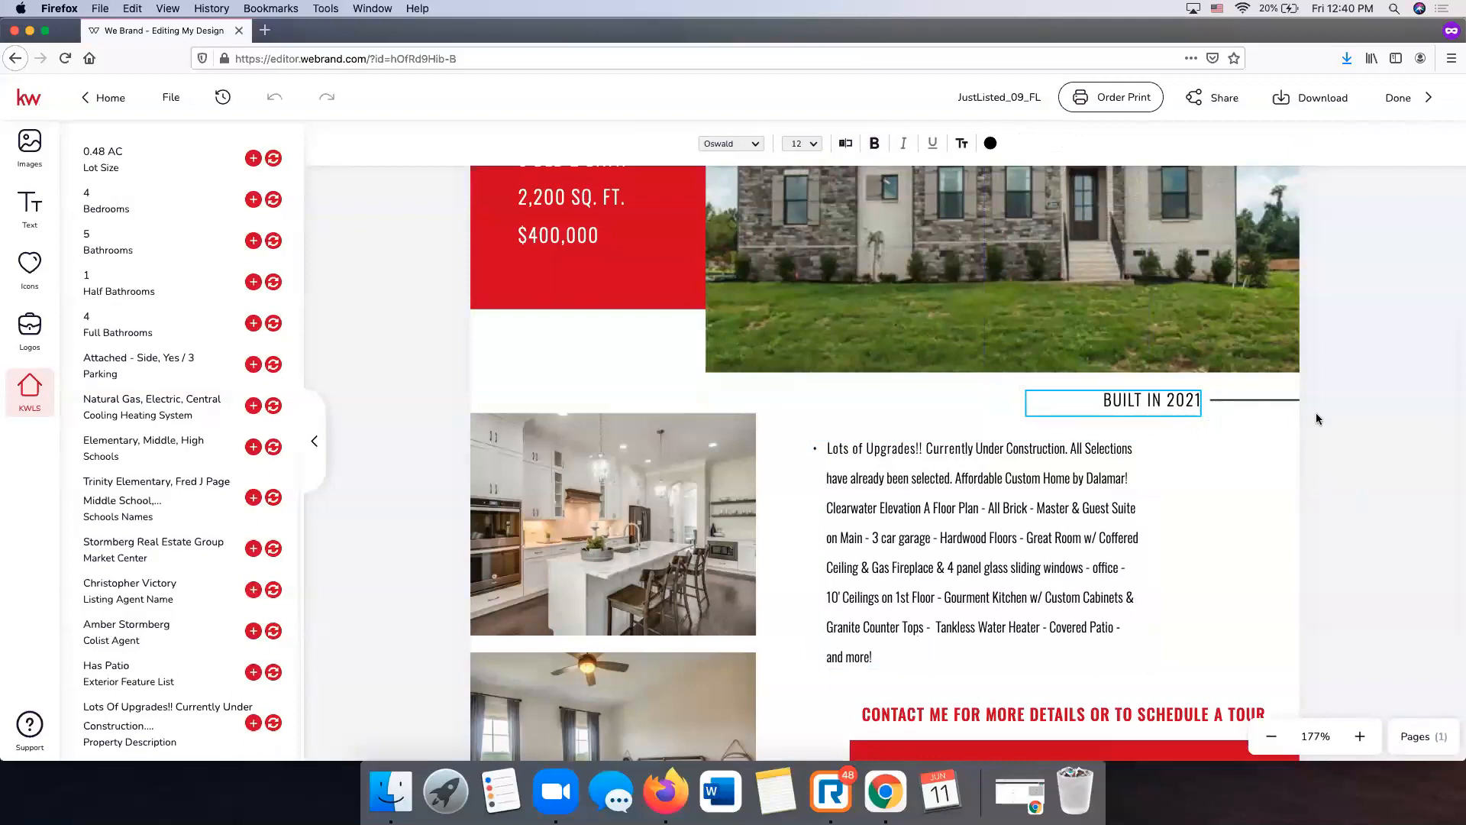
key(Escape)
scroll(557, 315, up, 4)
- Change the first stats line to 4 BED 4.5 BATH and widen the box so it fits
click(577, 334)
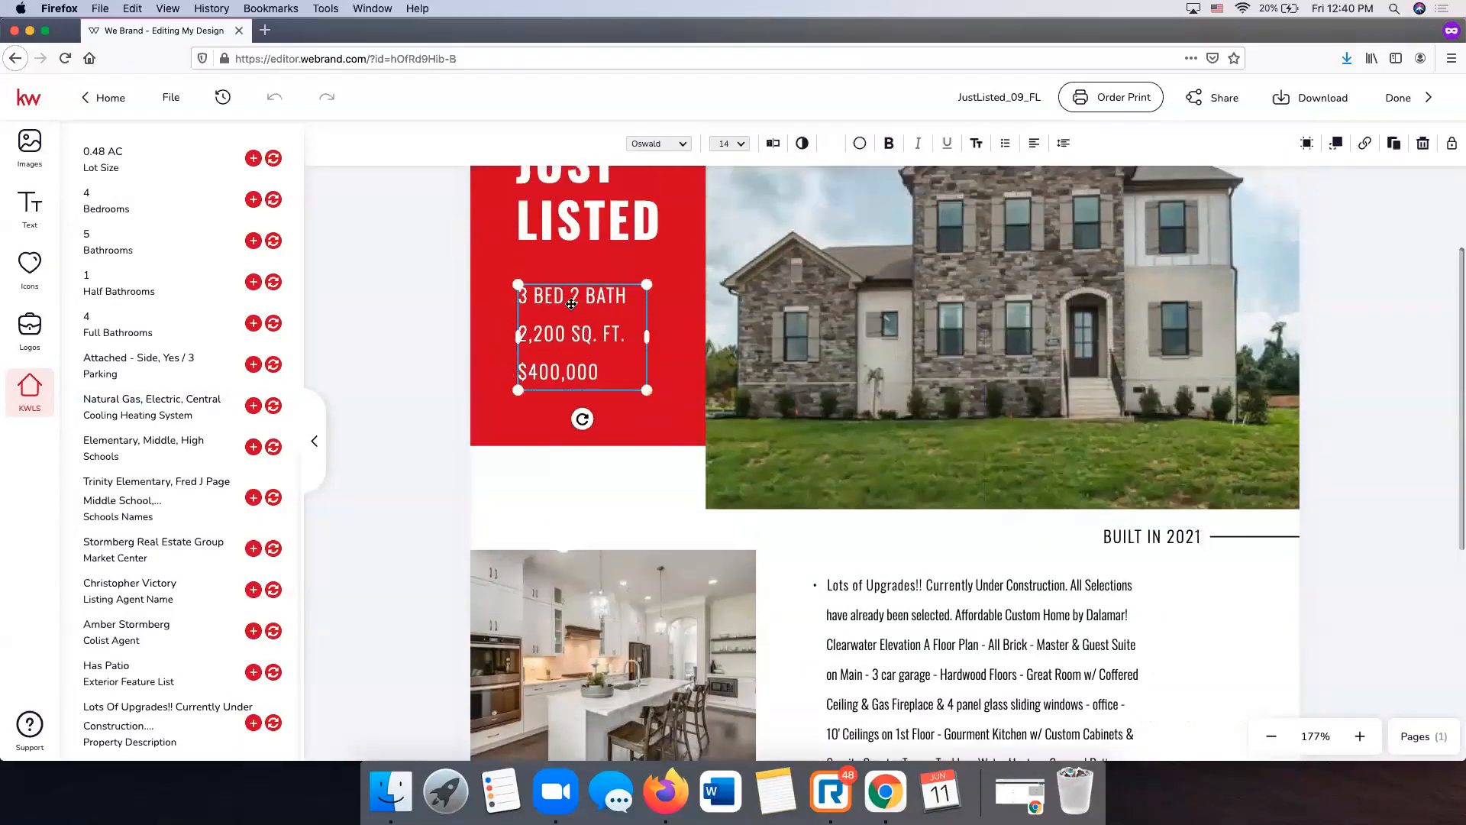
click(525, 291)
click(524, 291)
key(BackSpace)
text(4)
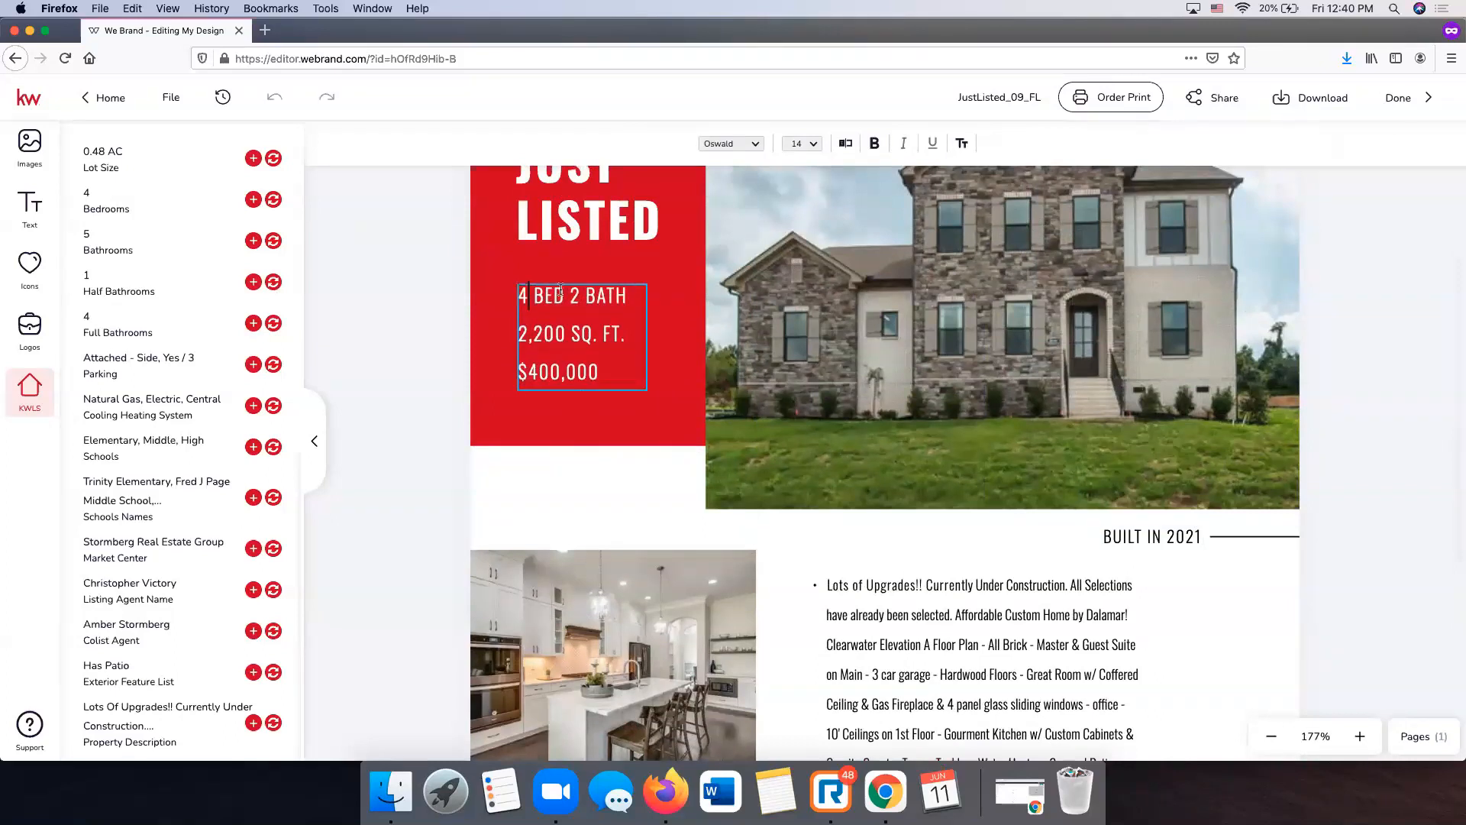
key(Delete)
text(4.5)
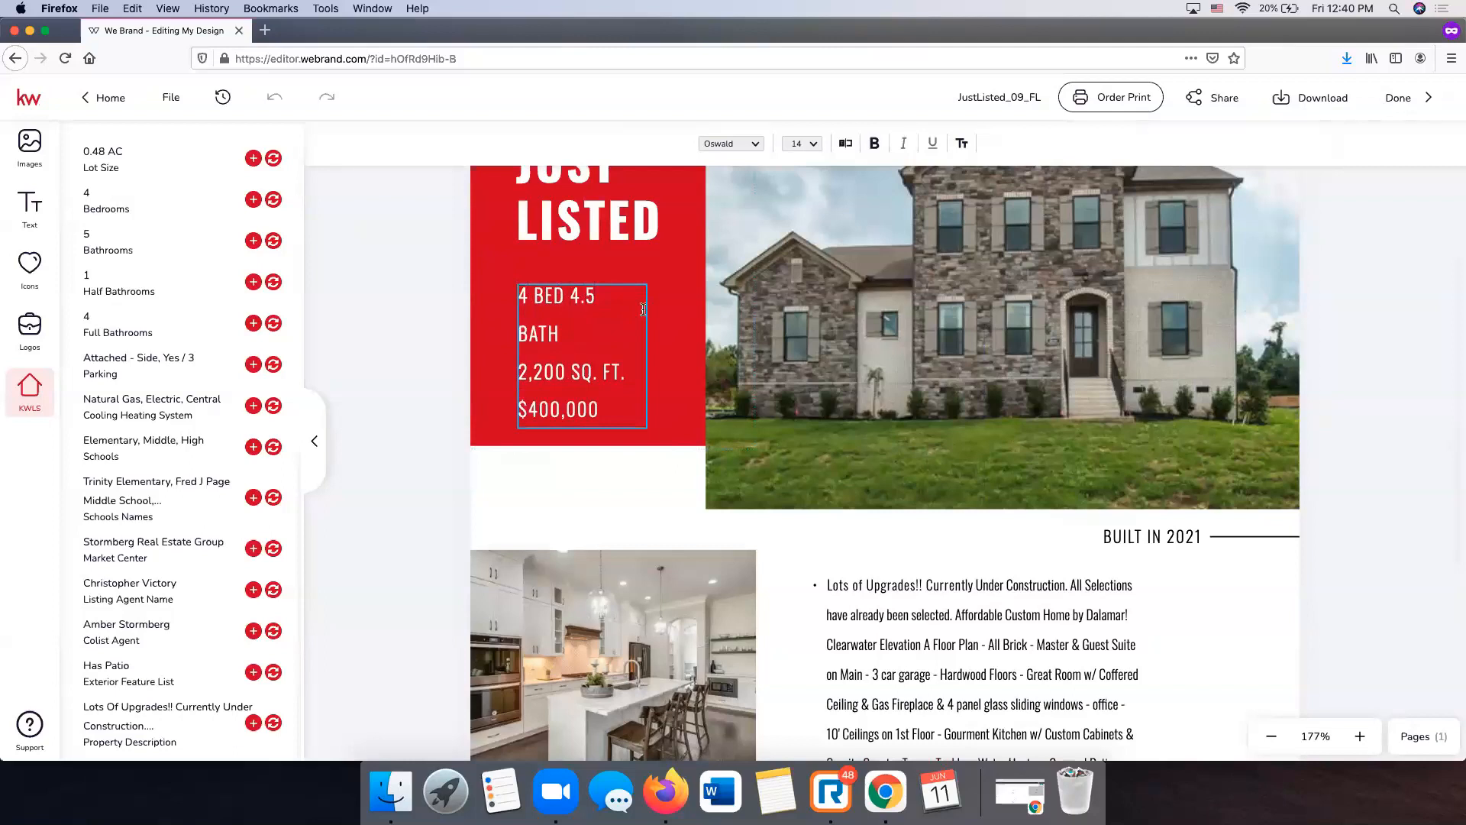
click(649, 311)
drag(650, 355, 661, 355)
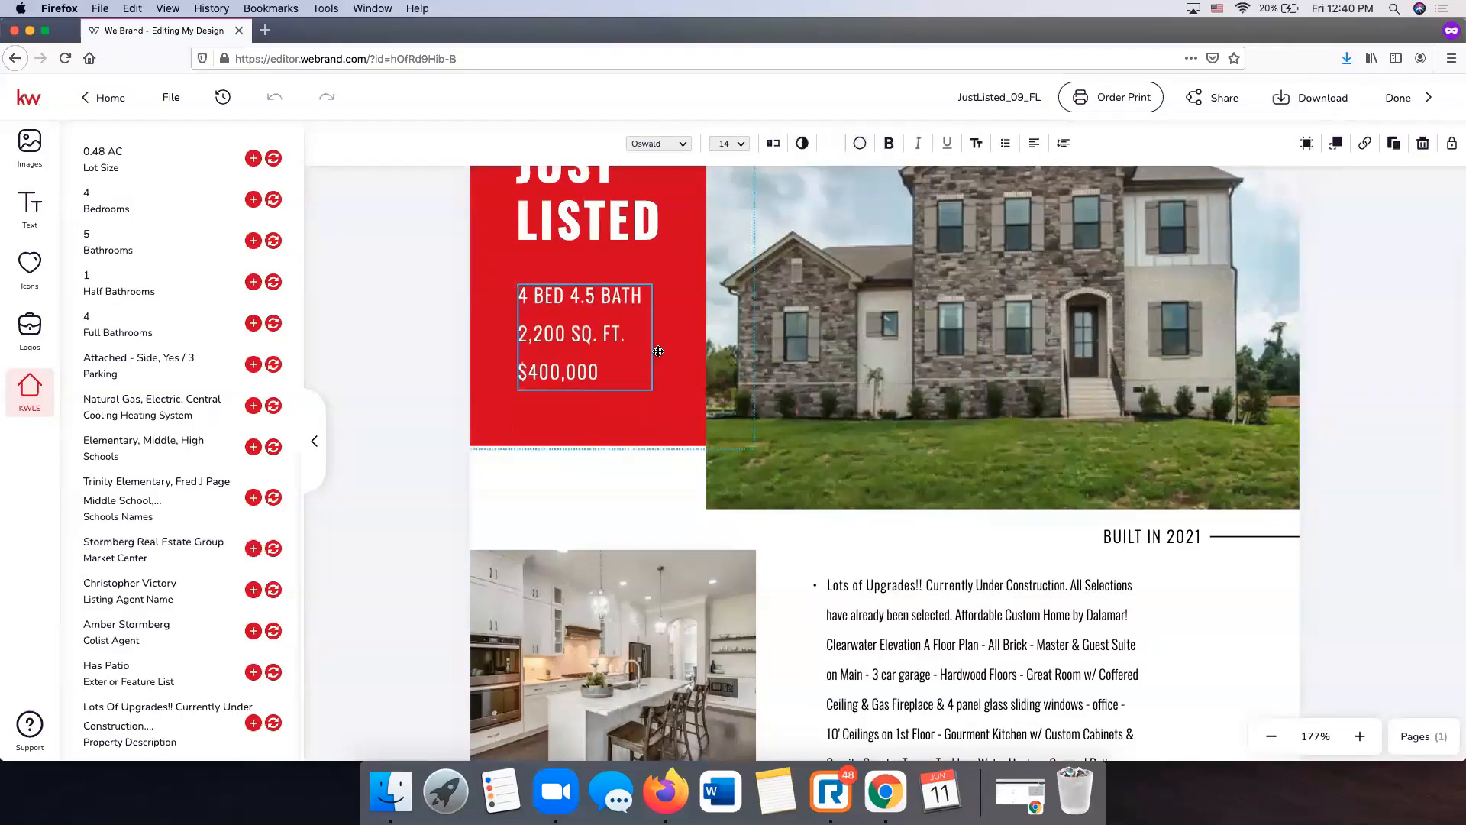
- Replace the square footage 2,200 with 4032 SQ. FT
double_click(590, 337)
click(563, 334)
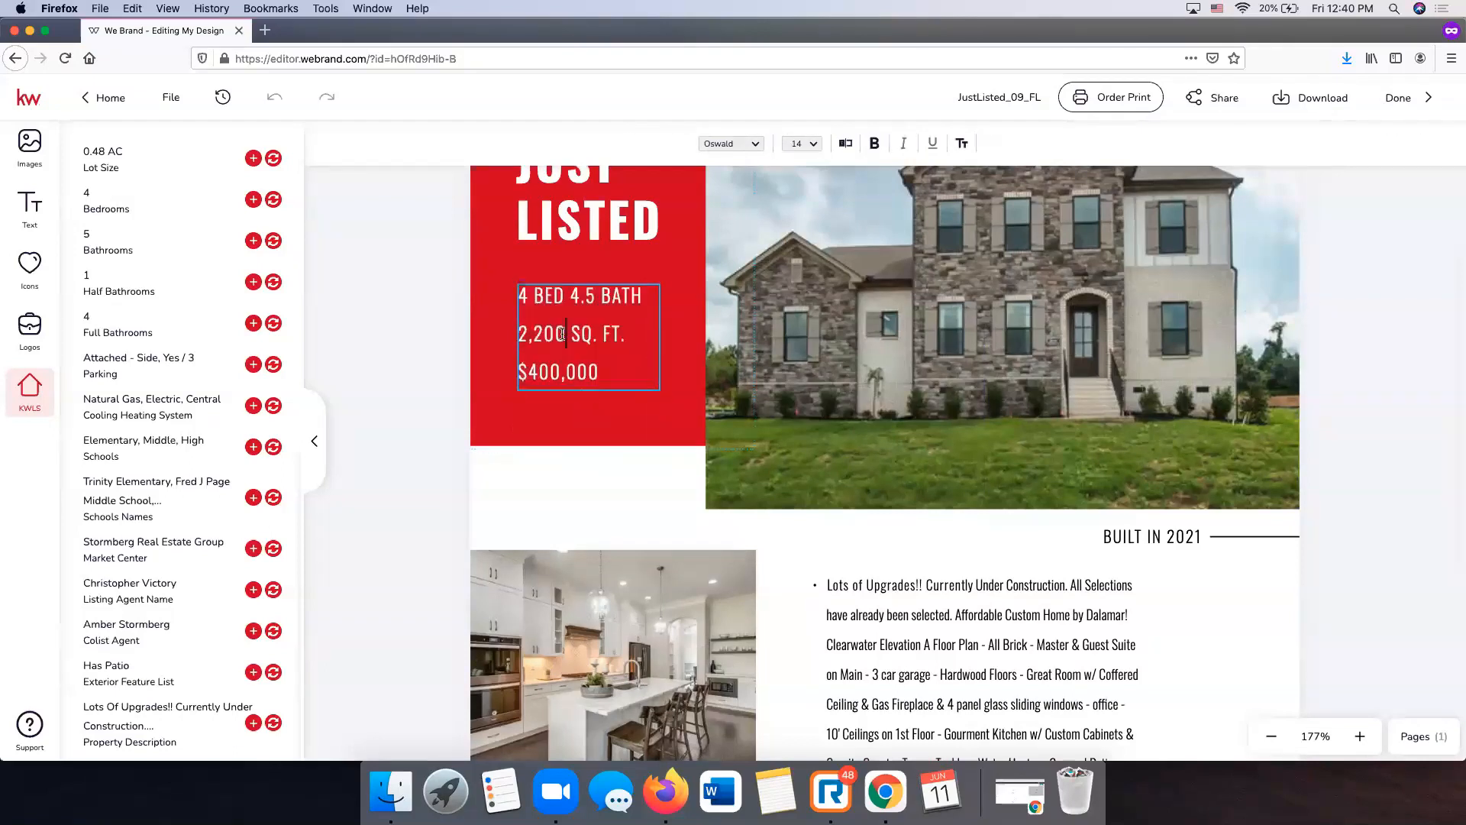
key(BackSpace)
key(BackSpace)
key(BackSpace)
key(BackSpace)
key(BackSpace)
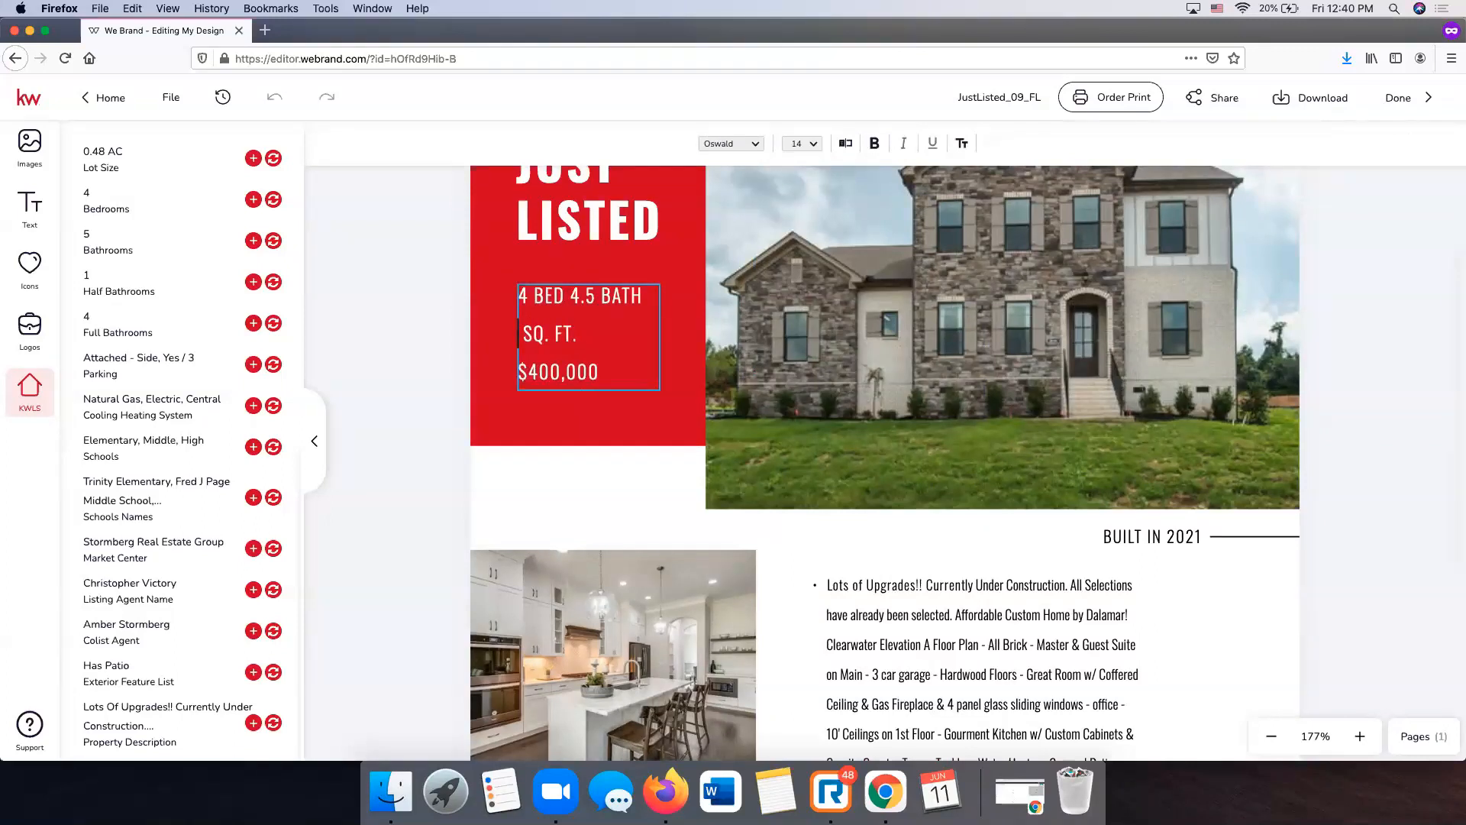
scroll(199, 370, up, 5)
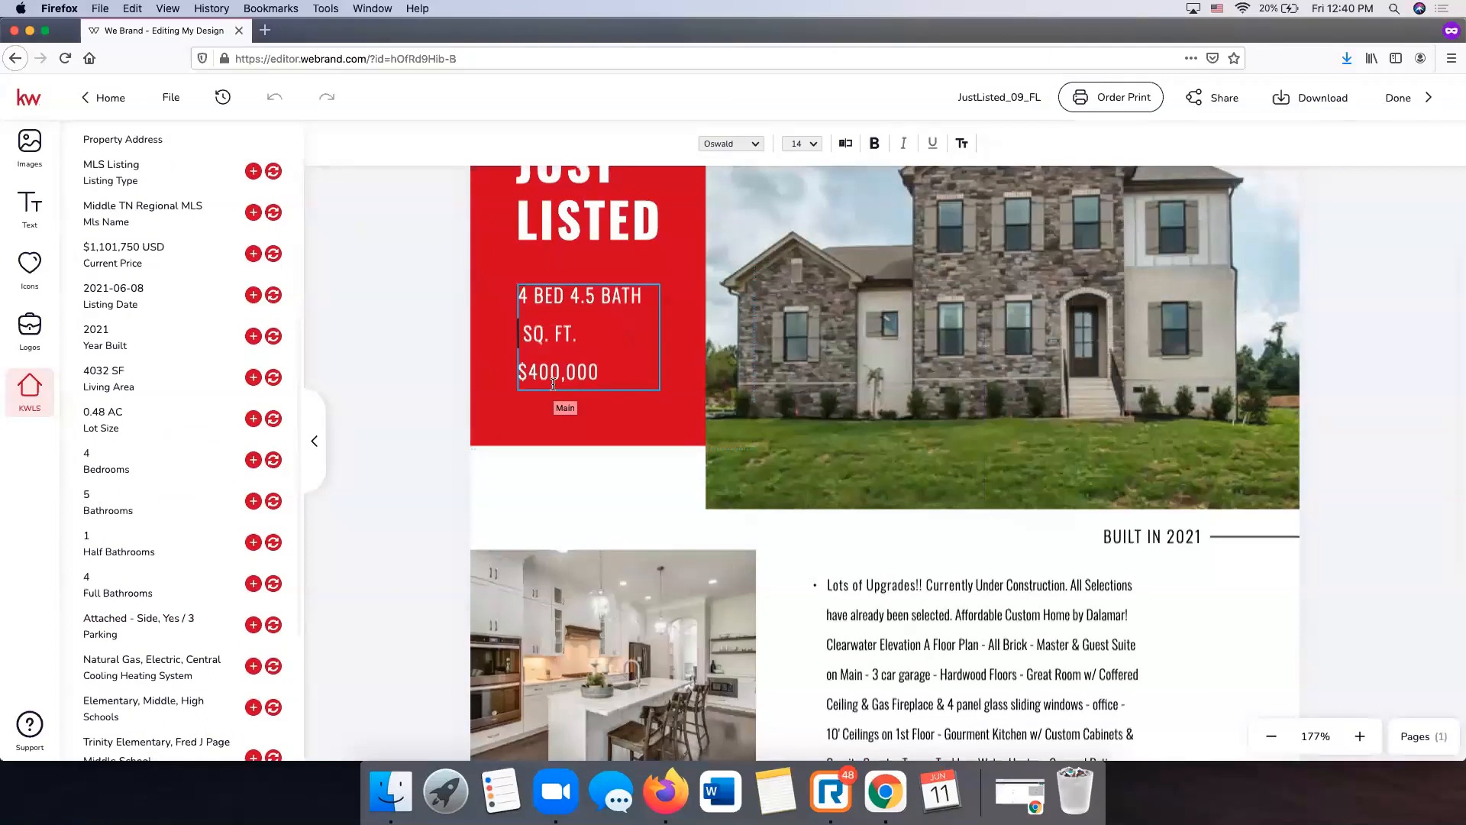
text(4032)
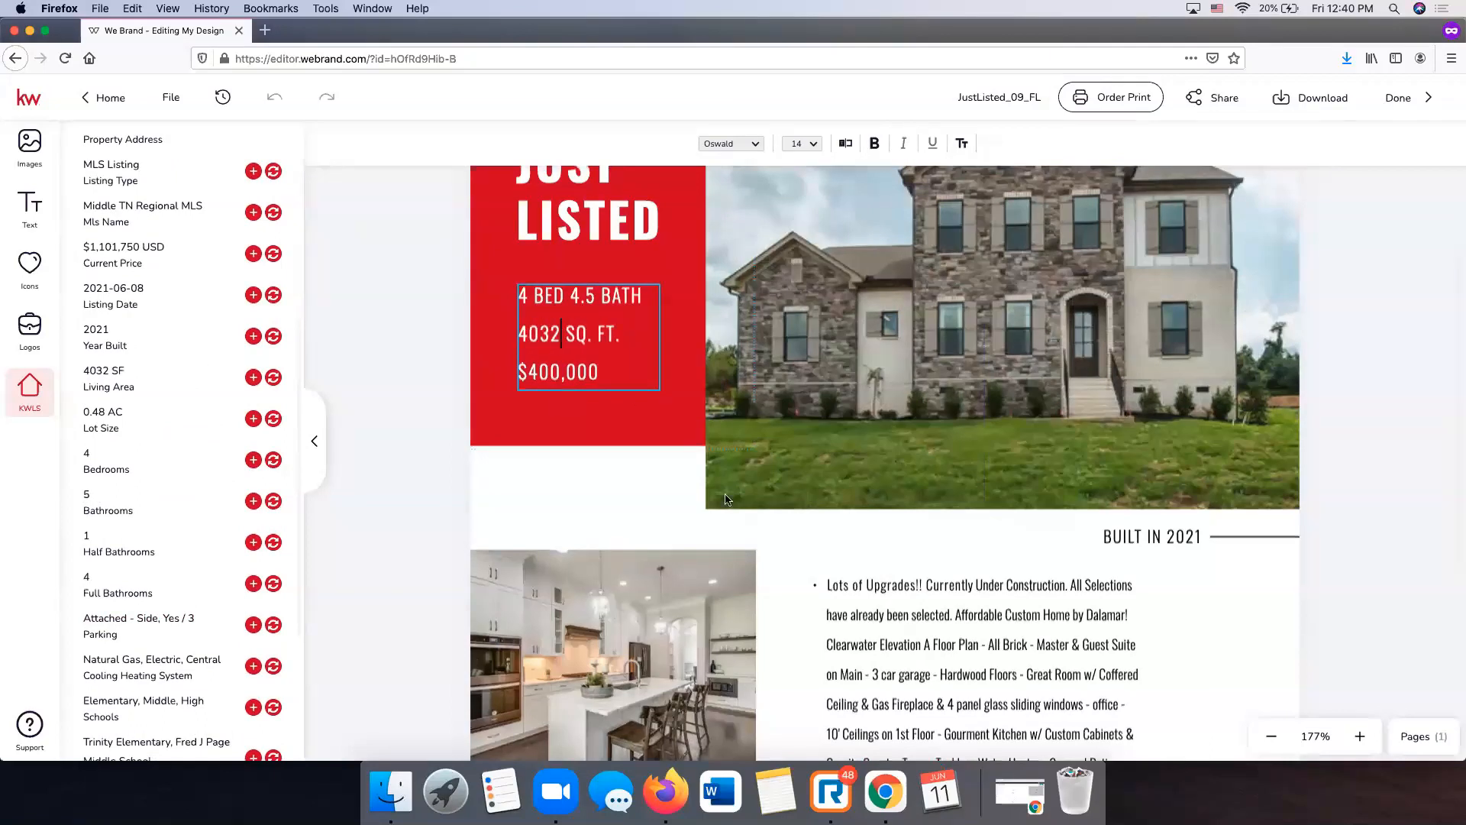
click(831, 791)
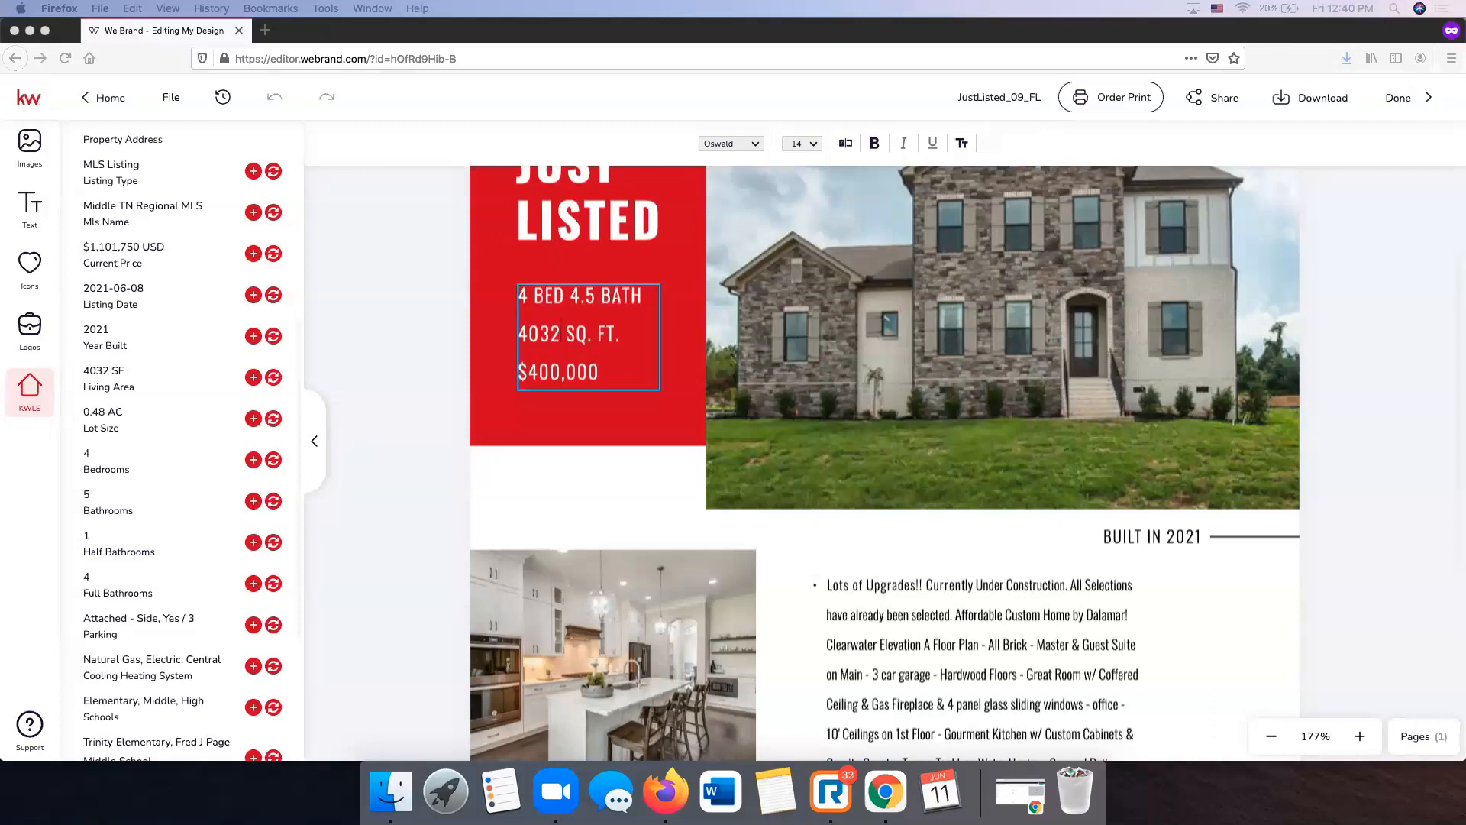
- Replace the old price with 1,101,750 on its own line
click(594, 372)
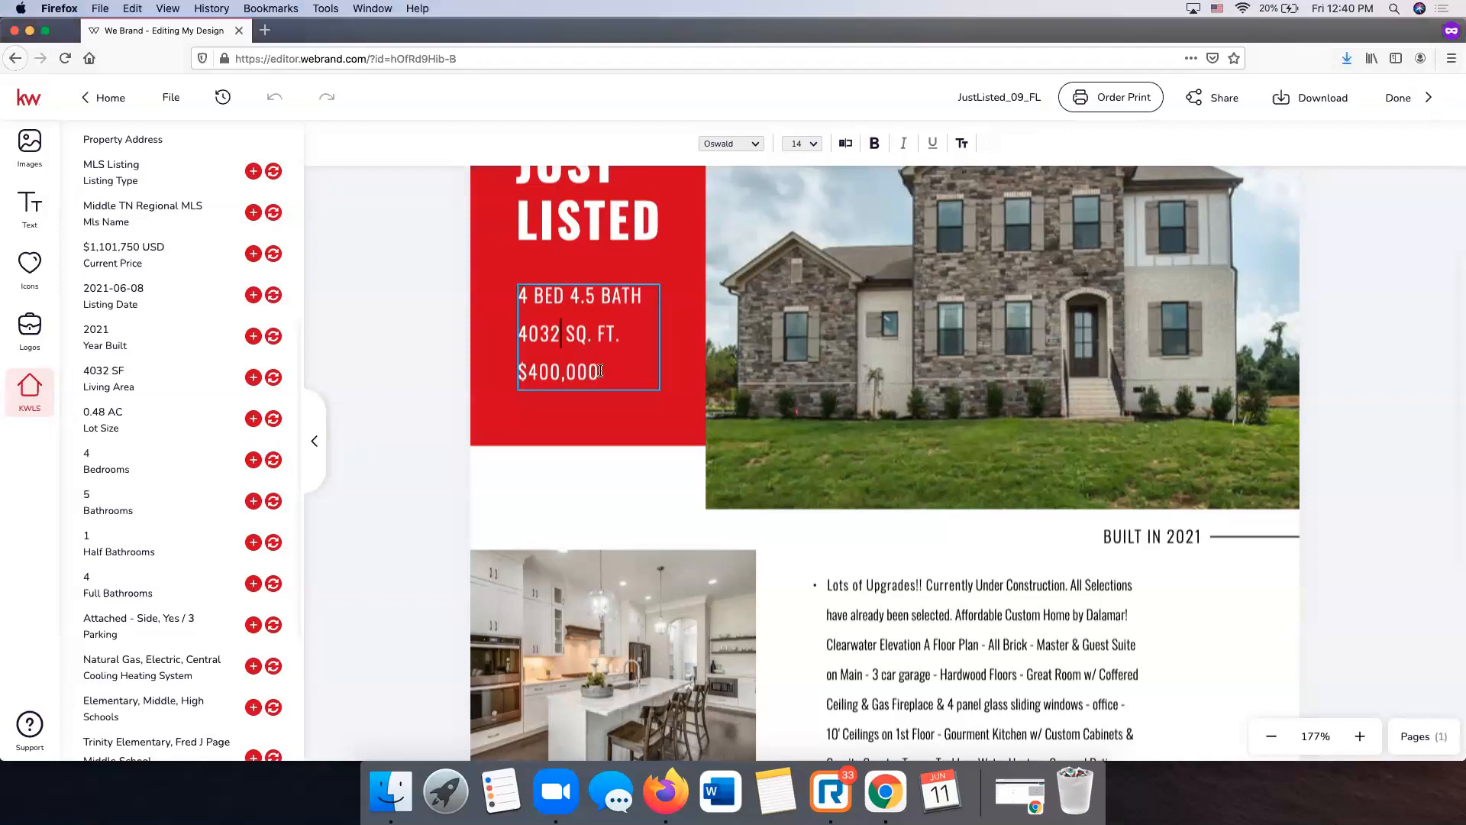
key(BackSpace)
key(BackSpace)
key(BackSpace)
key(BackSpace)
key(BackSpace)
key(BackSpace)
key(BackSpace)
key(BackSpace)
key(BackSpace)
key(BackSpace)
key(BackSpace)
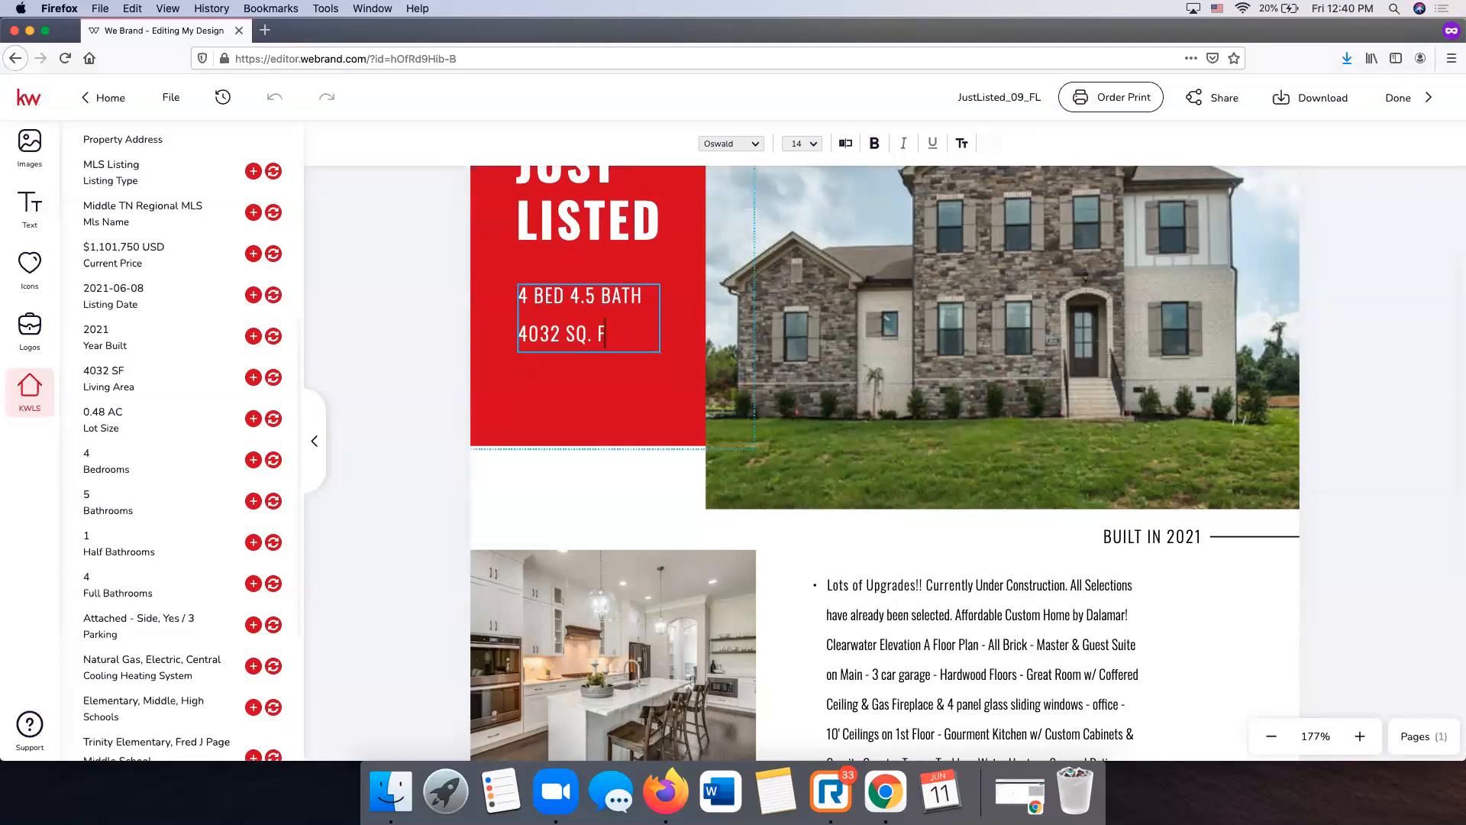
text(t)
key(Return)
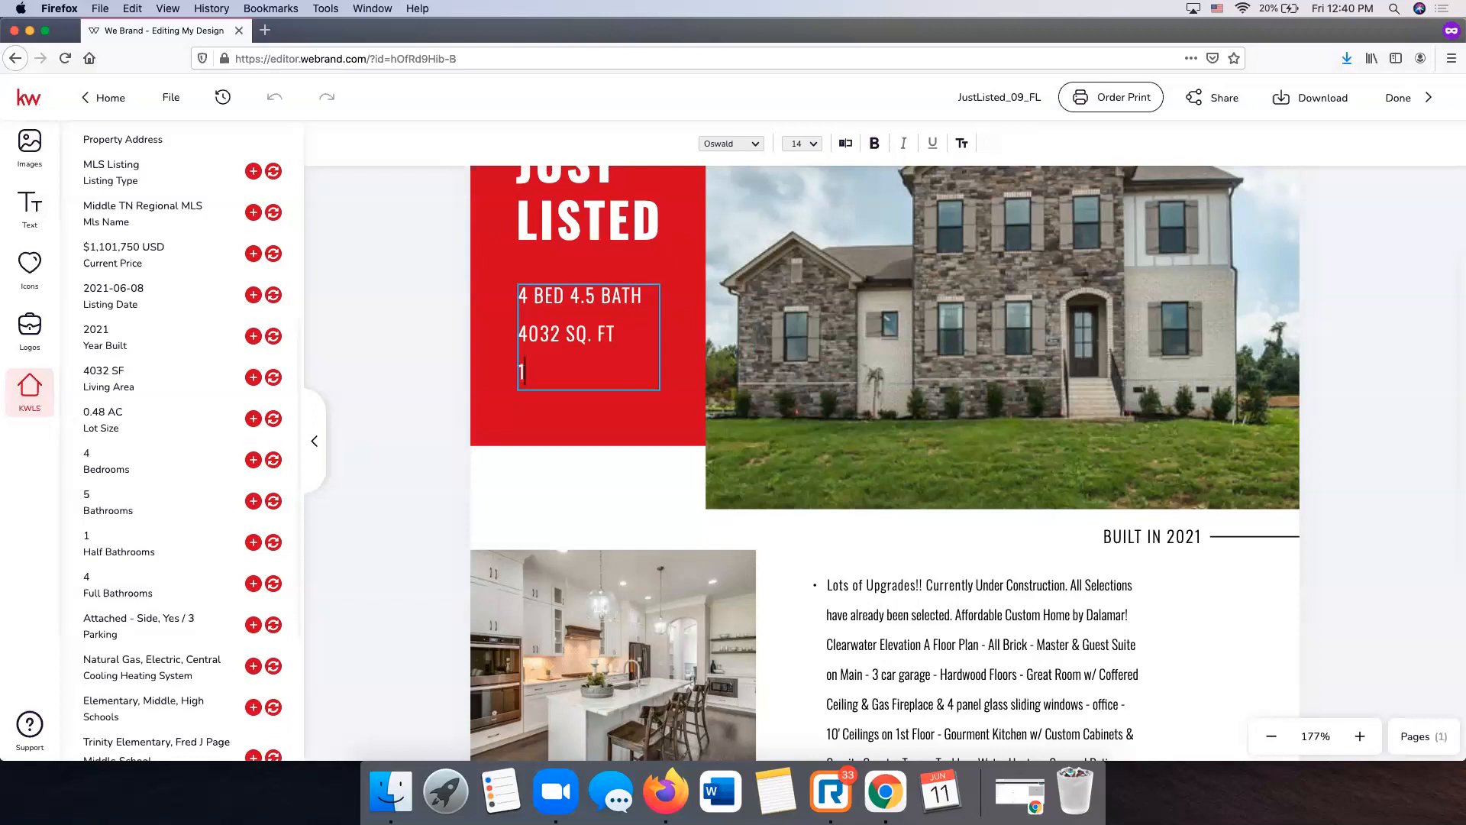
text(1101,750,)
click(517, 370)
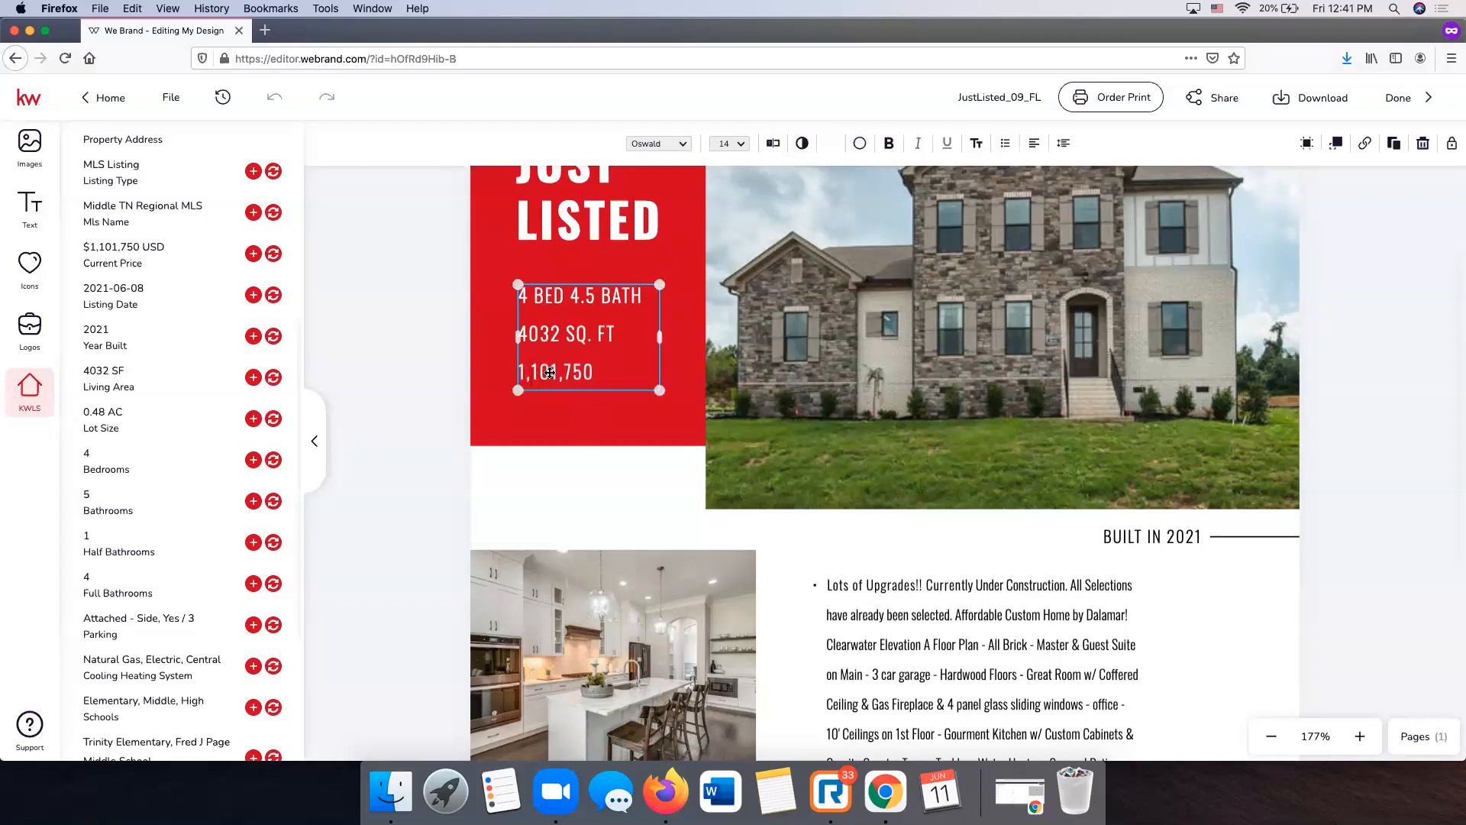
double_click(521, 370)
click(522, 372)
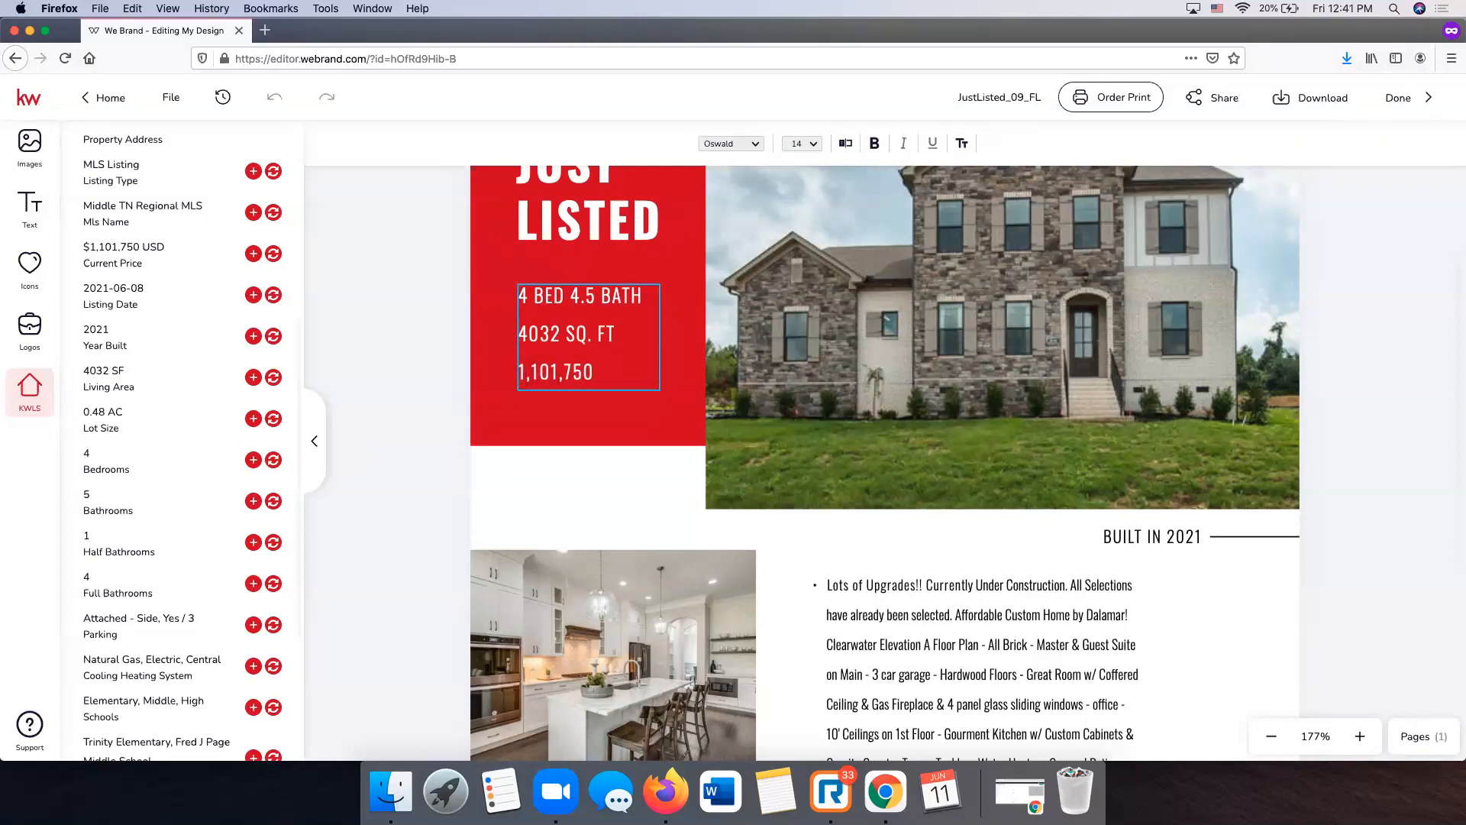
scroll(1080, 530, down, 5)
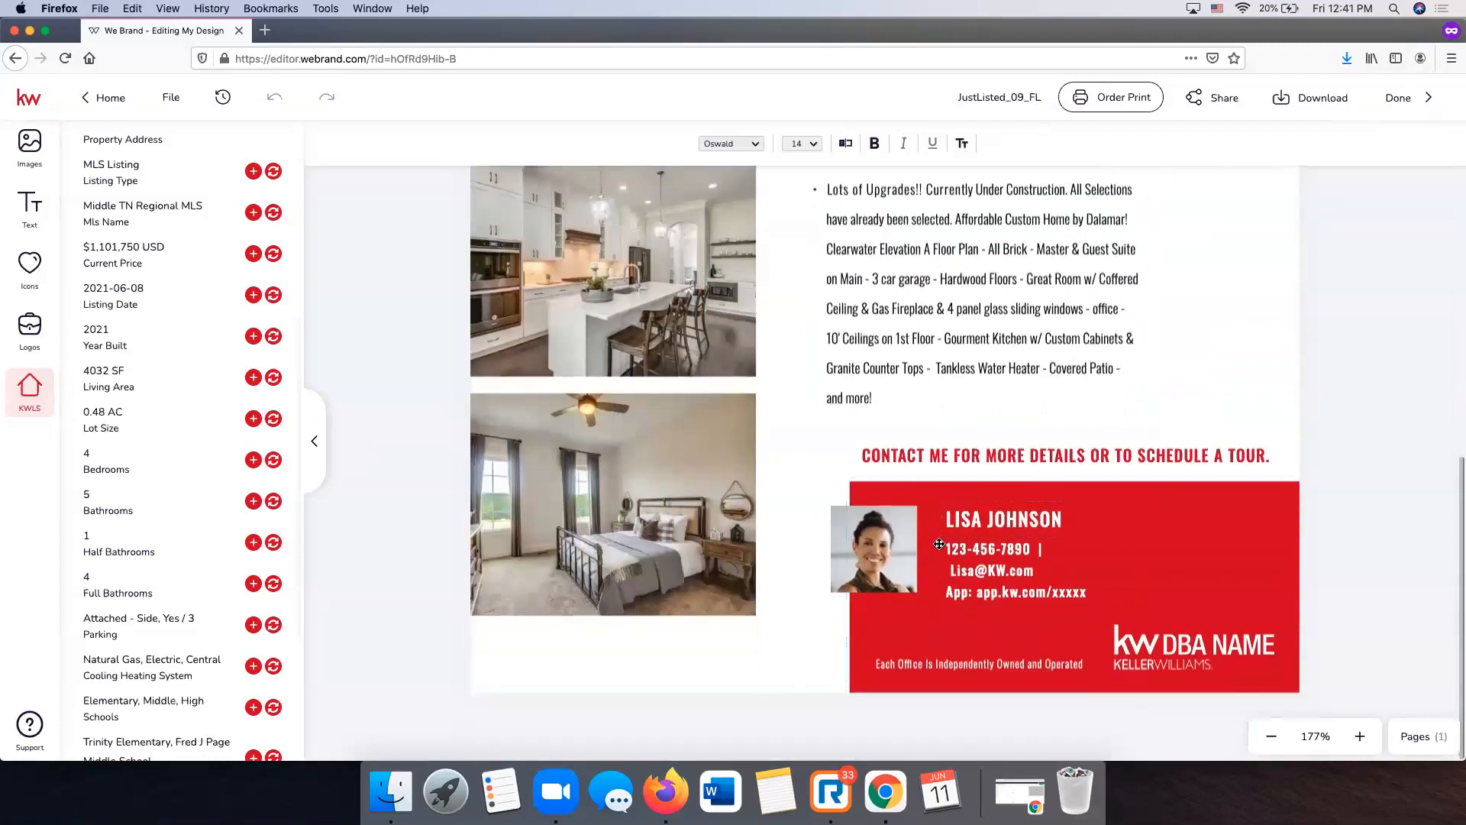
- Drag the woman's photo from Images > My Assets onto the contact card headshot to replace it
click(883, 543)
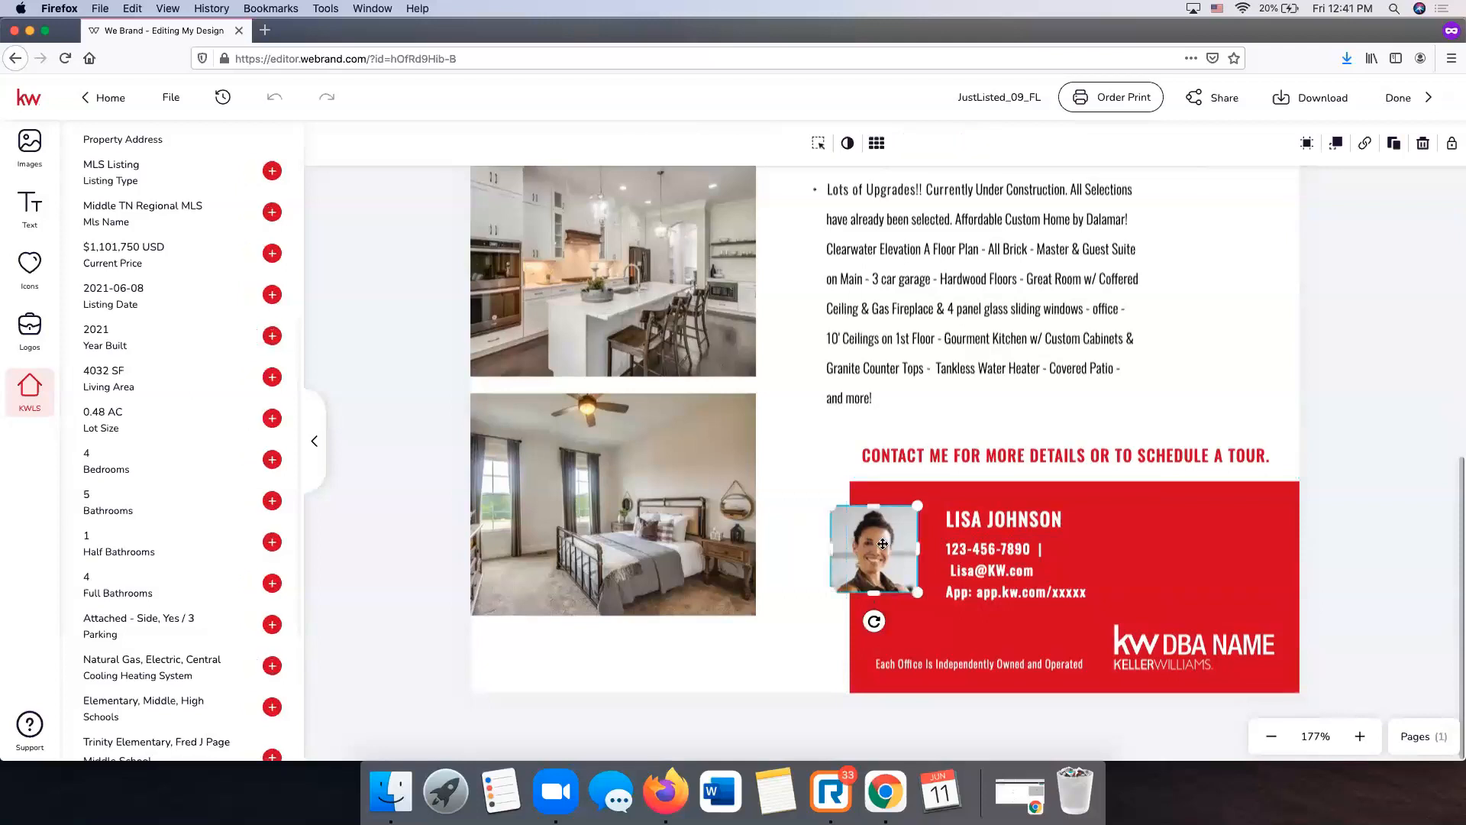
click(32, 149)
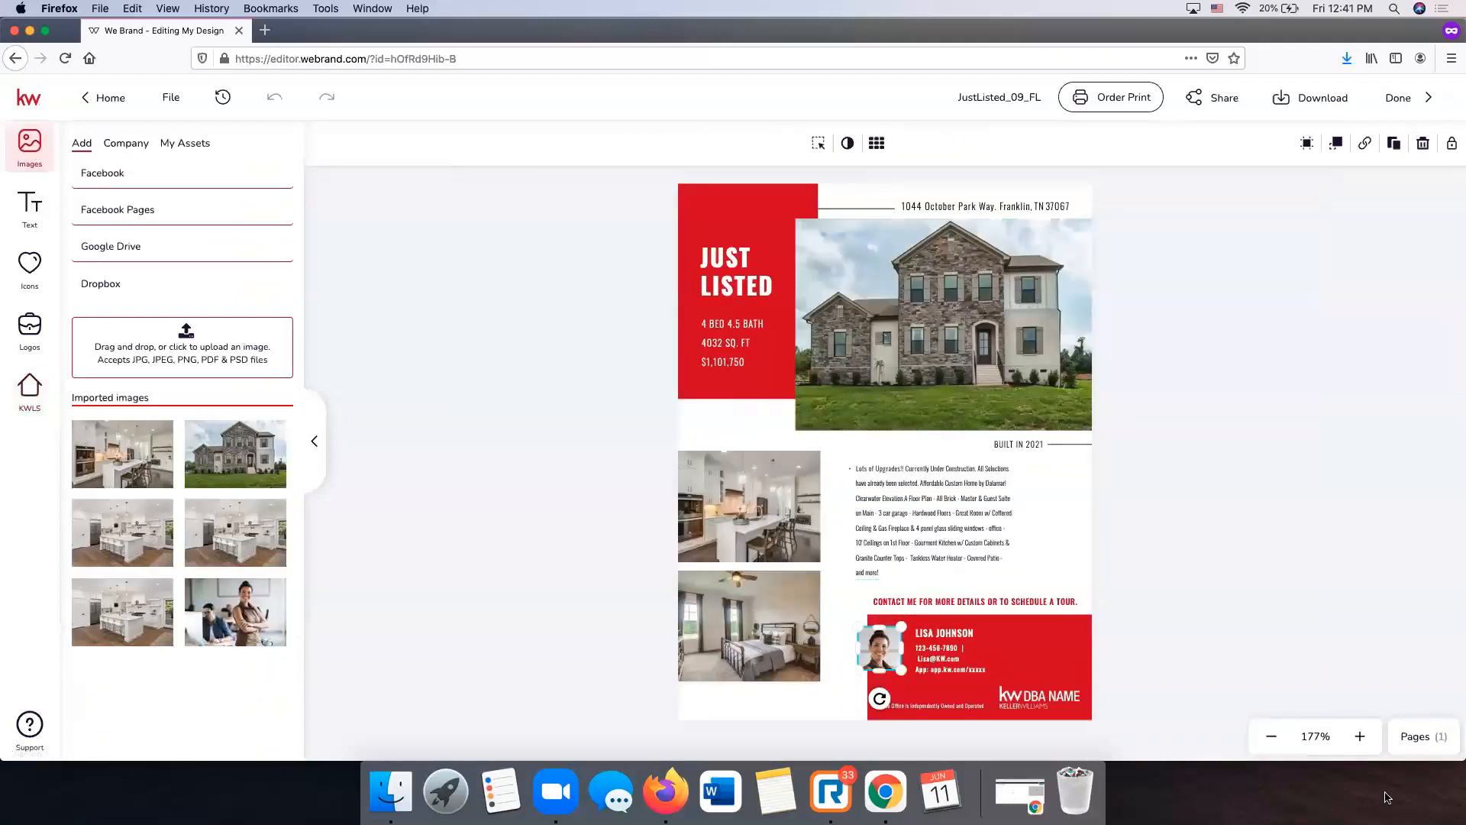
click(1361, 738)
click(1361, 741)
click(1362, 741)
click(1361, 741)
click(1361, 741)
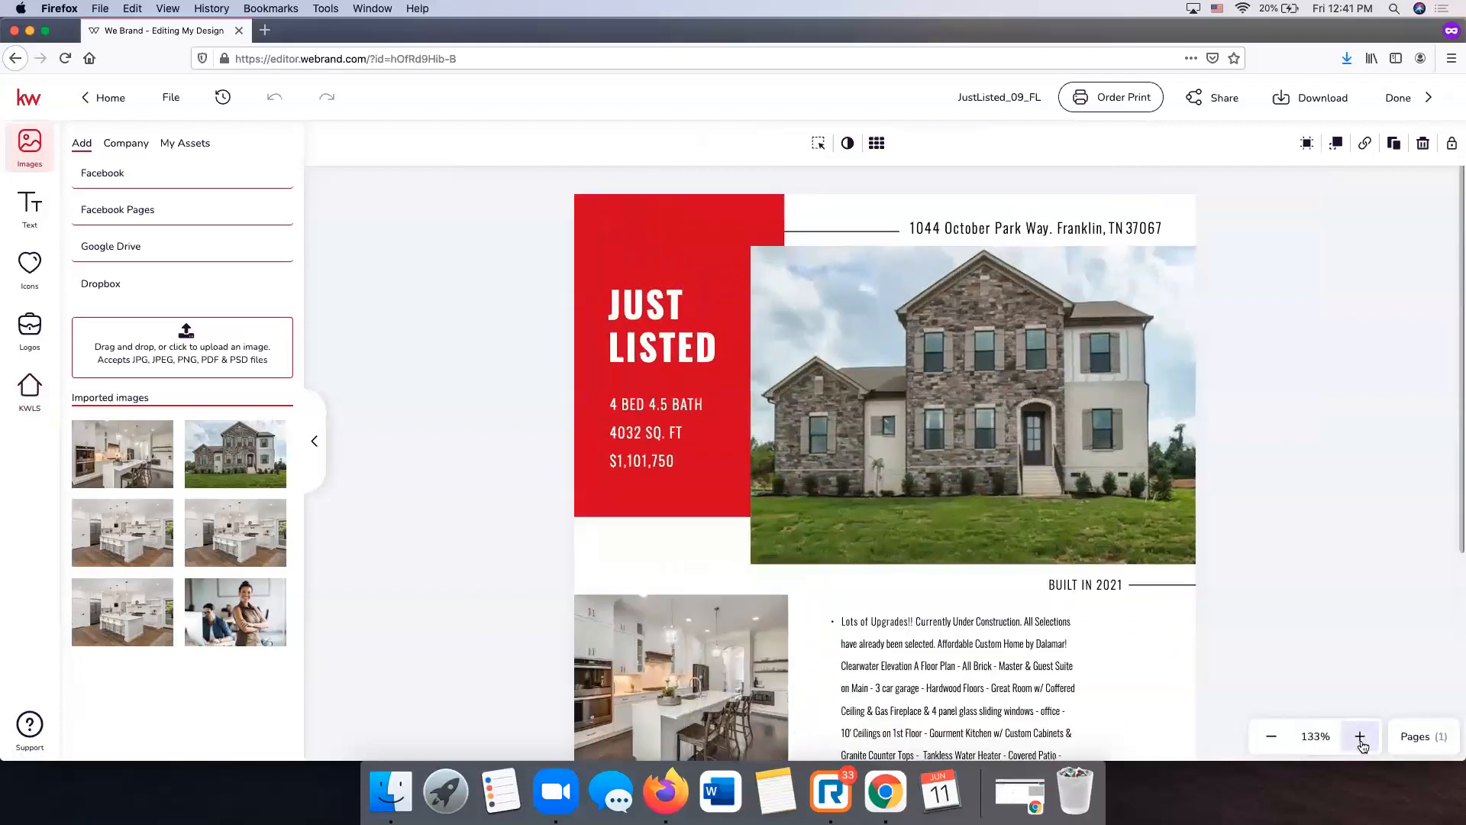
click(1361, 741)
click(1361, 740)
double_click(1362, 740)
scroll(1124, 539, down, 3)
scroll(1124, 539, down, 5)
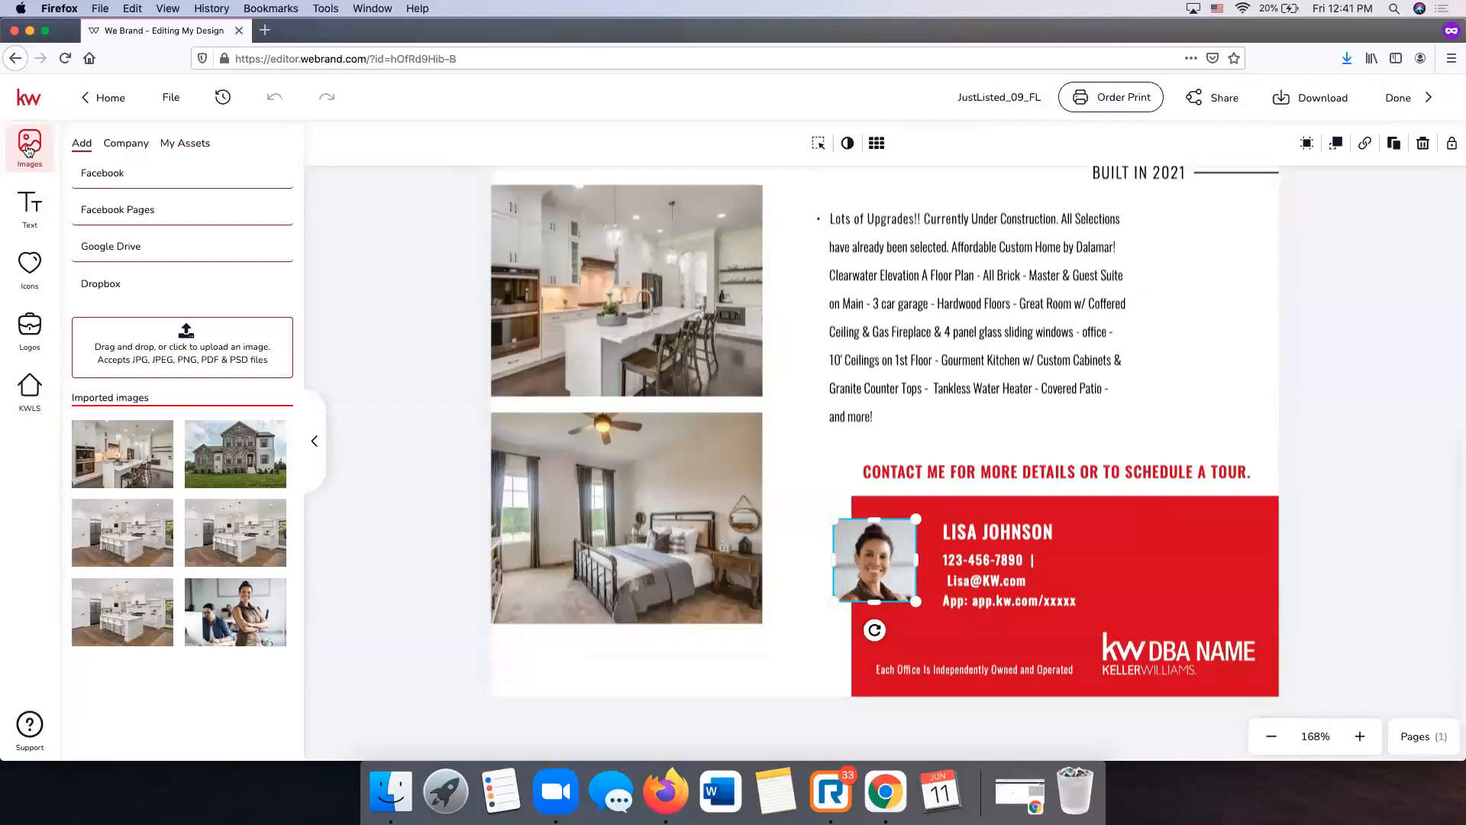
click(184, 145)
mouse_move(233, 230)
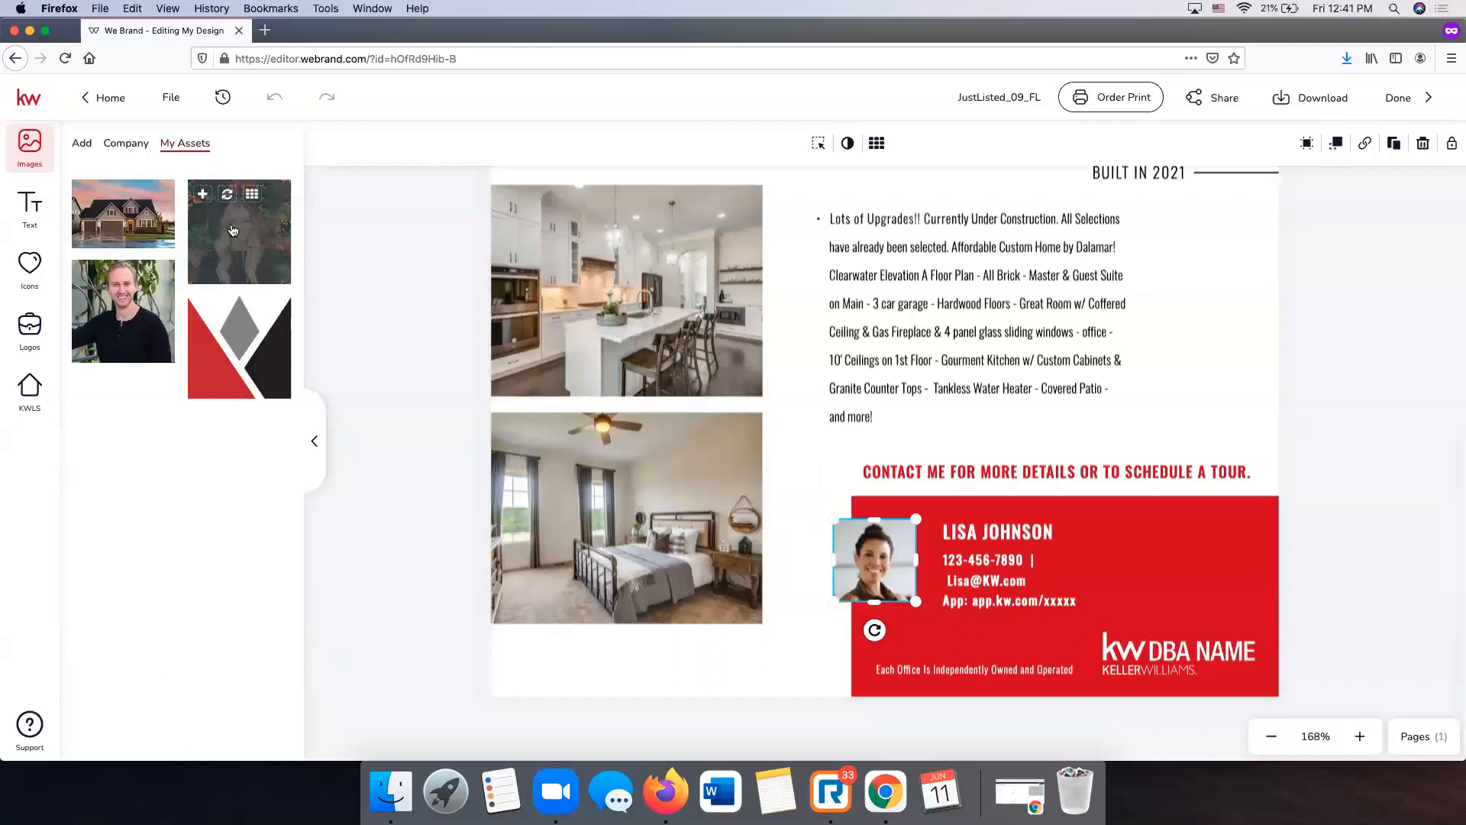
drag(234, 239, 870, 550)
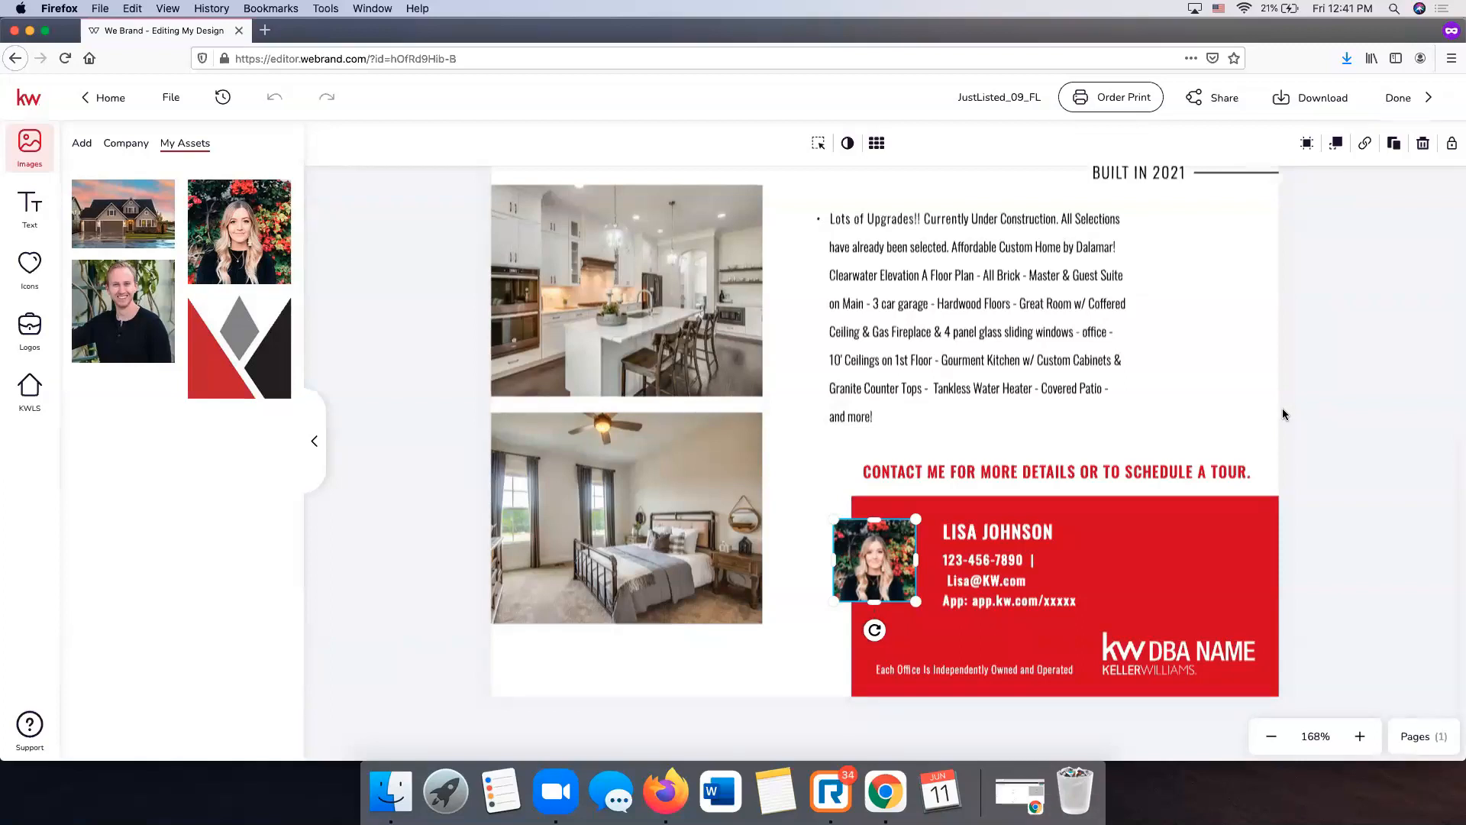
click(1329, 337)
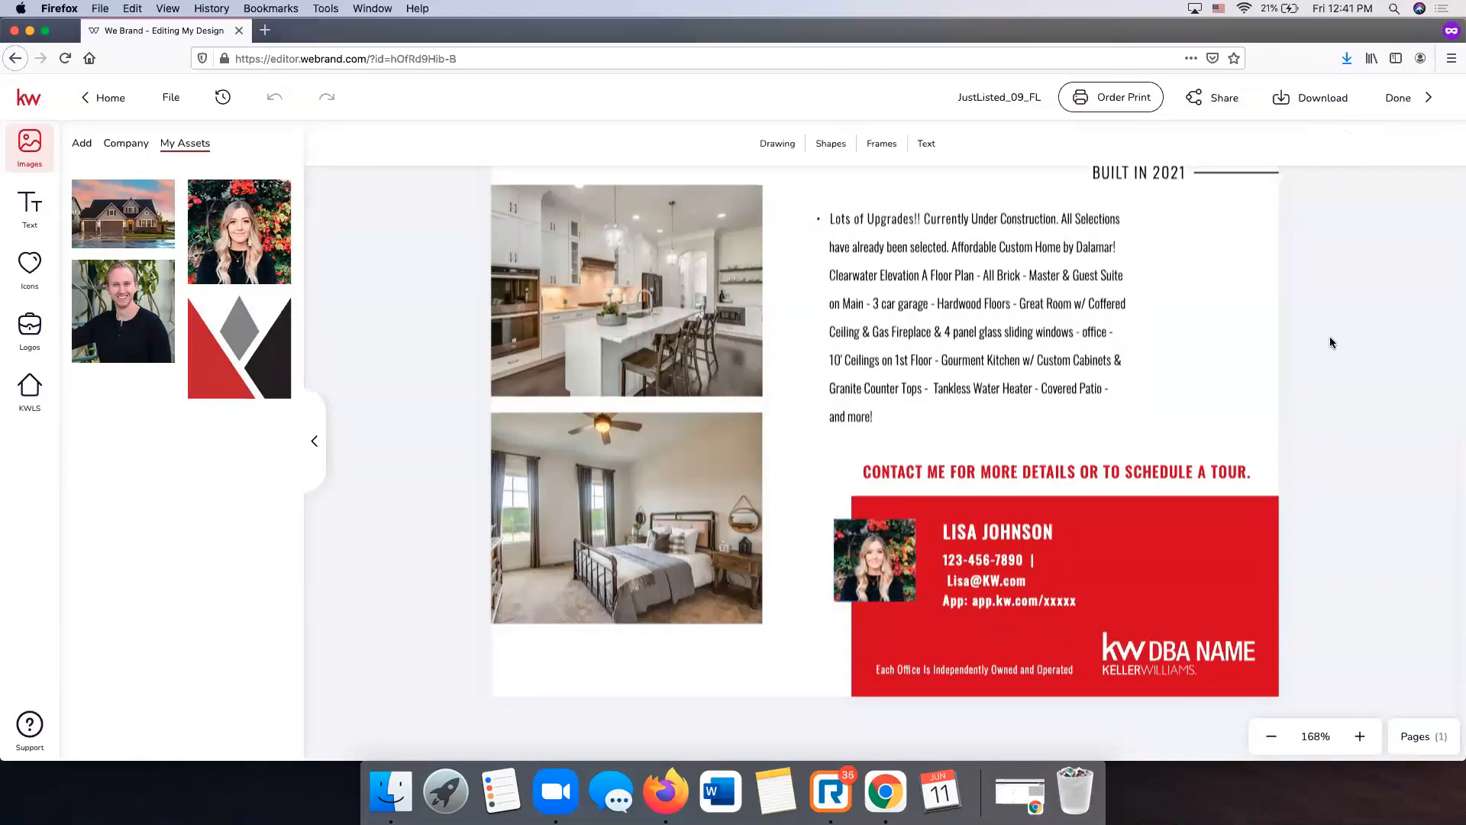
scroll(916, 414, up, 4)
scroll(917, 414, up, 3)
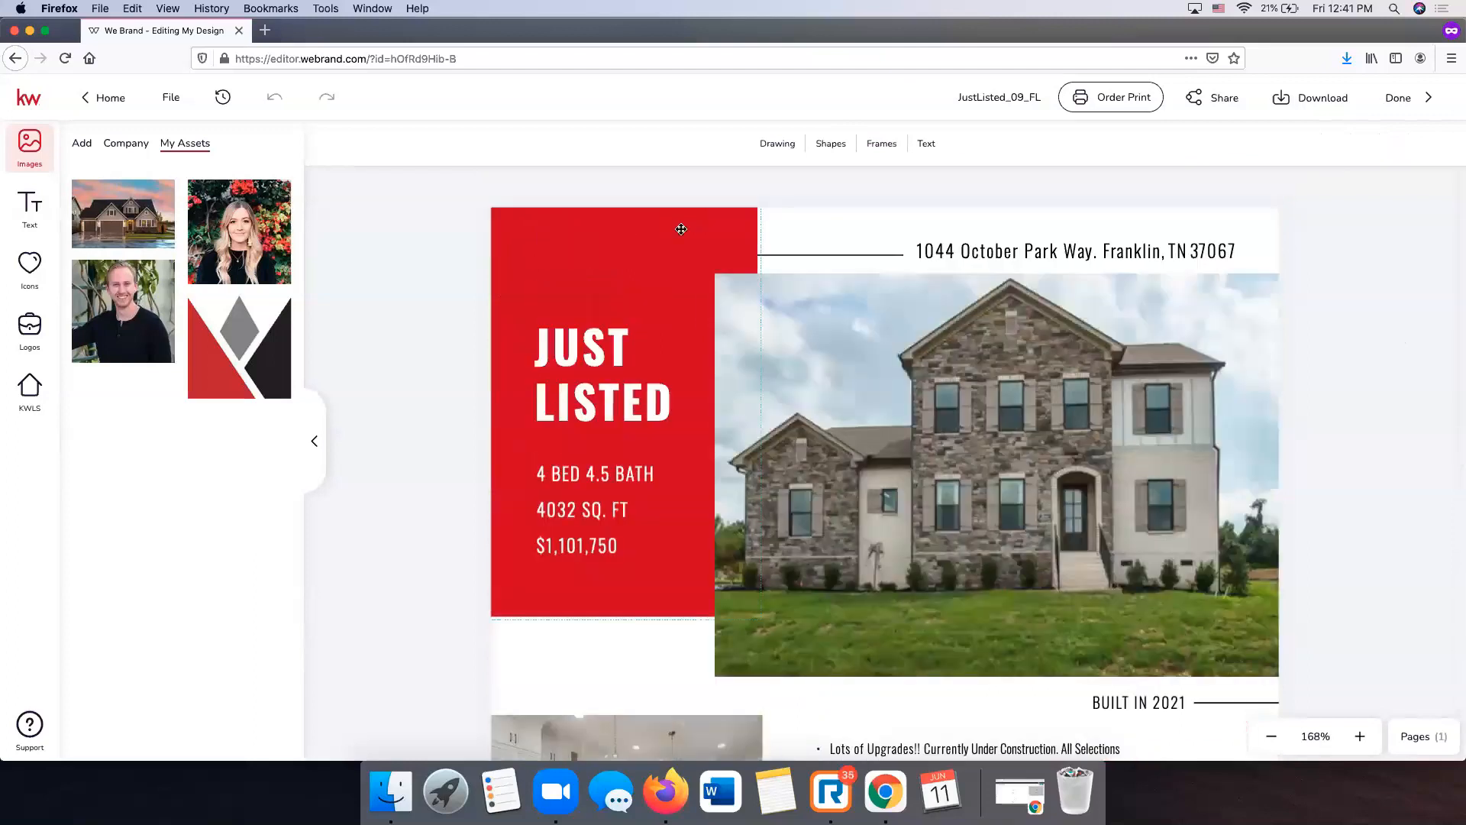
scroll(1092, 405, down, 7)
scroll(1092, 405, up, 7)
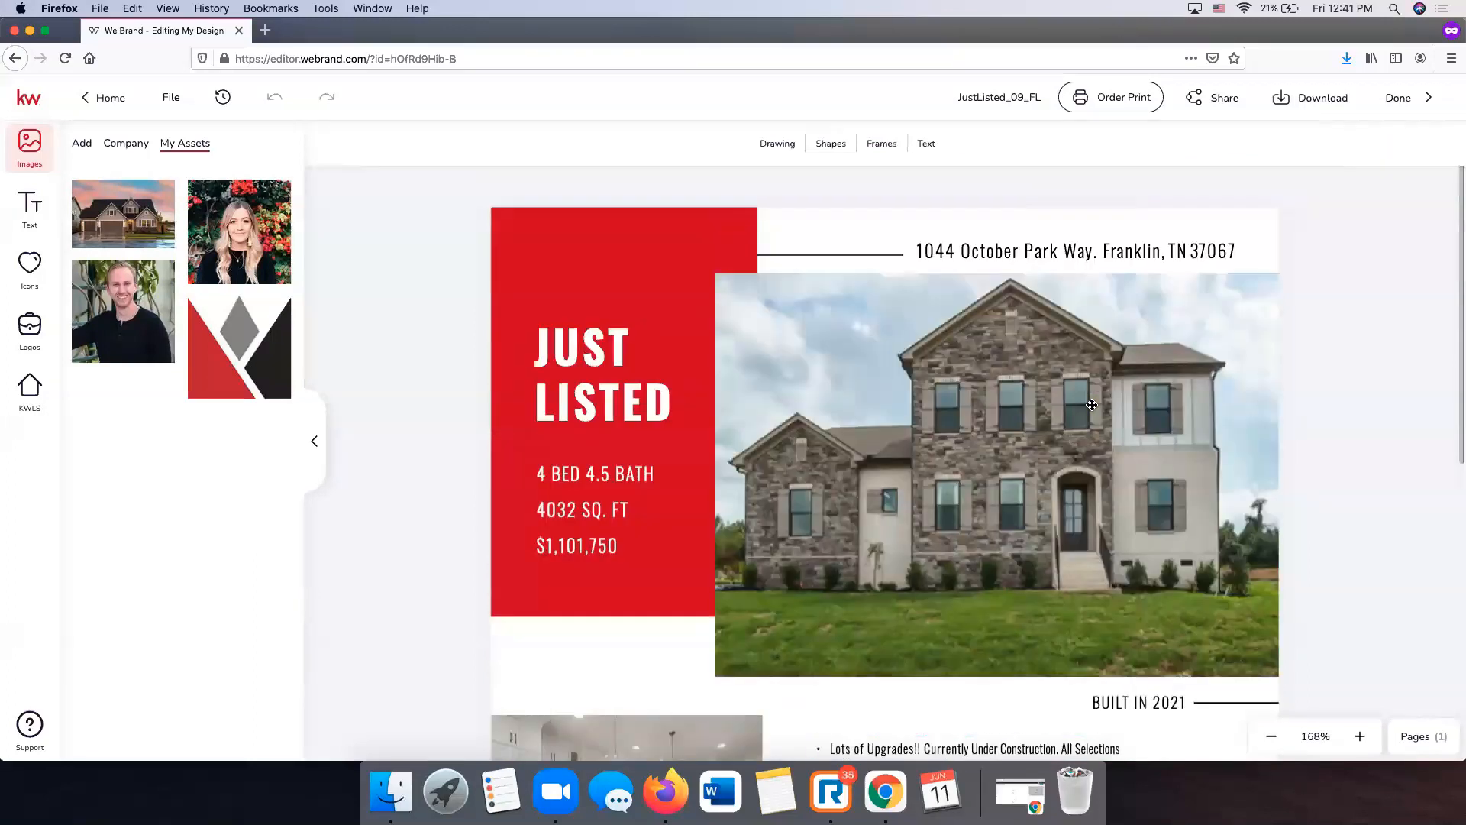
click(671, 231)
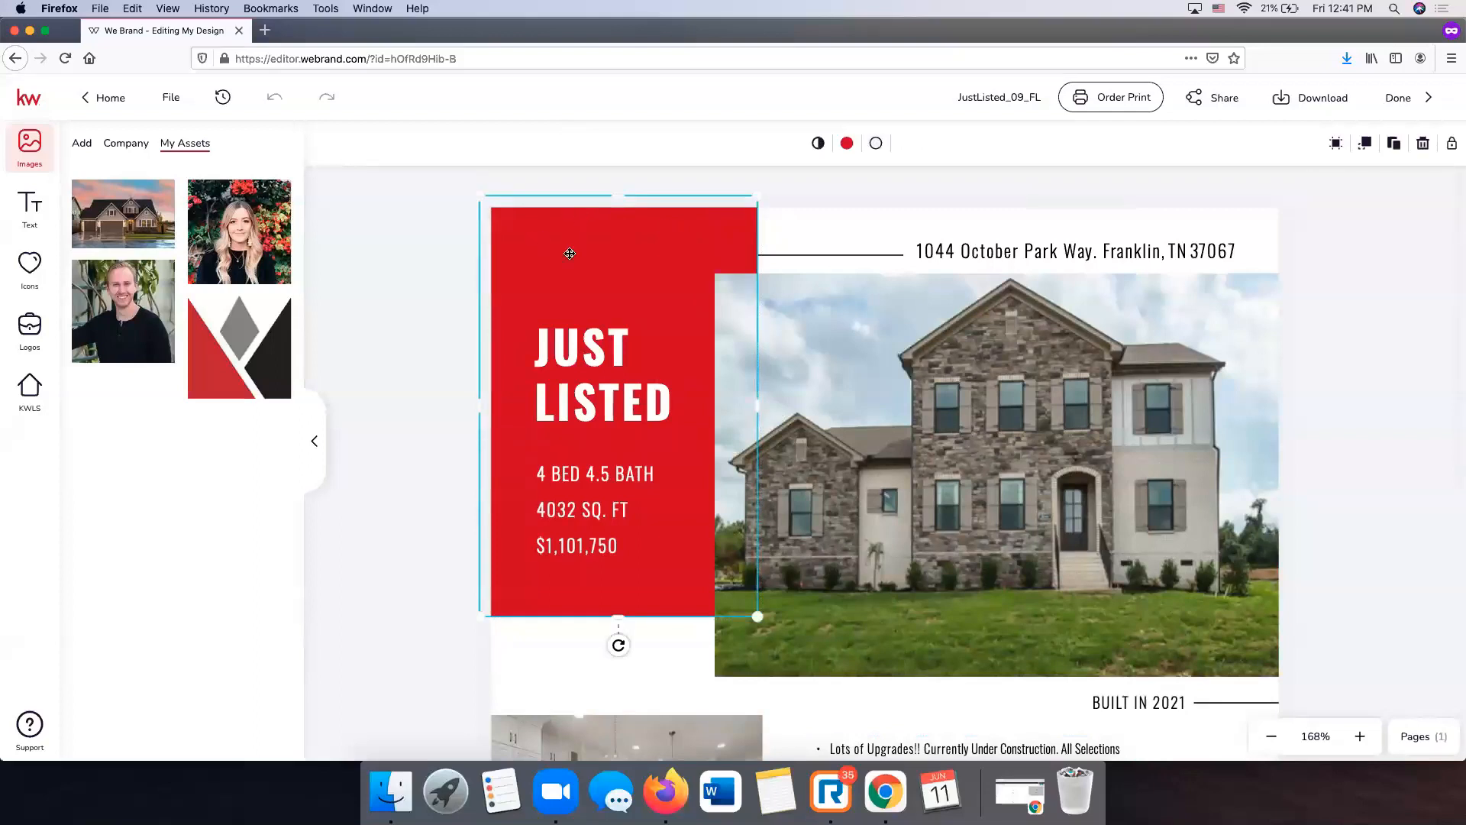
scroll(688, 244, down, 1)
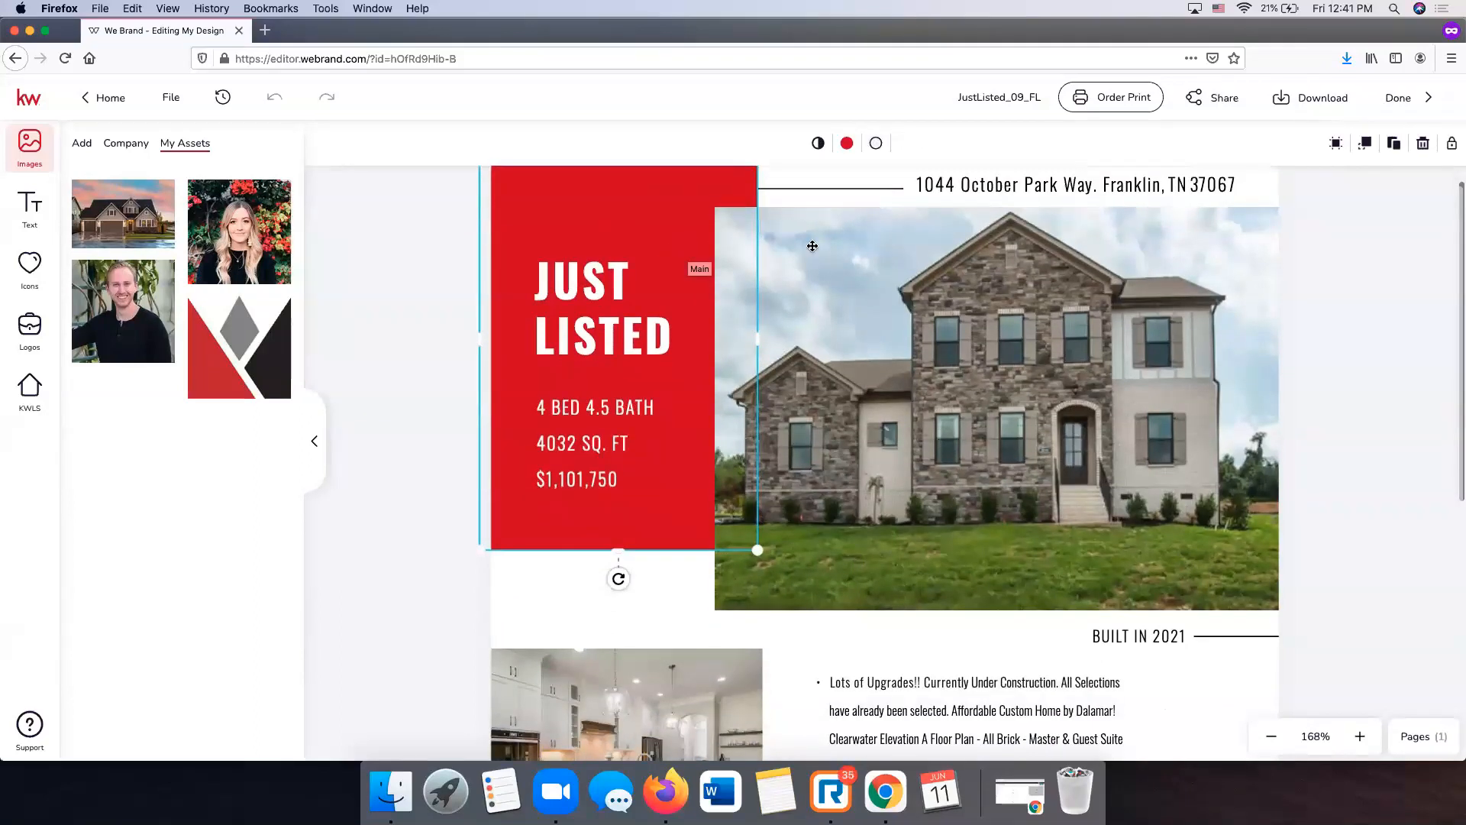
click(846, 144)
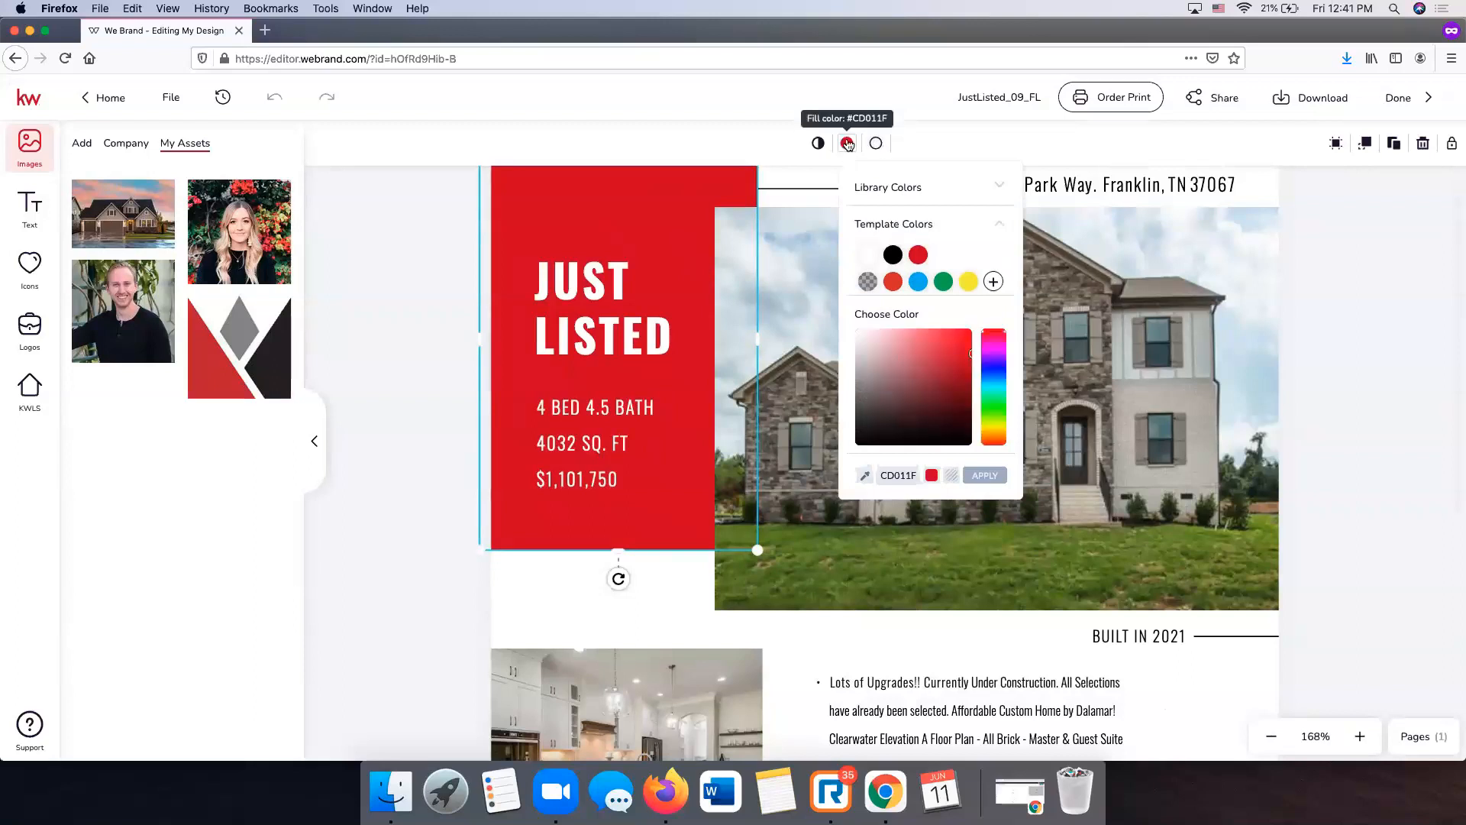
click(1362, 289)
scroll(1363, 294, up, 1)
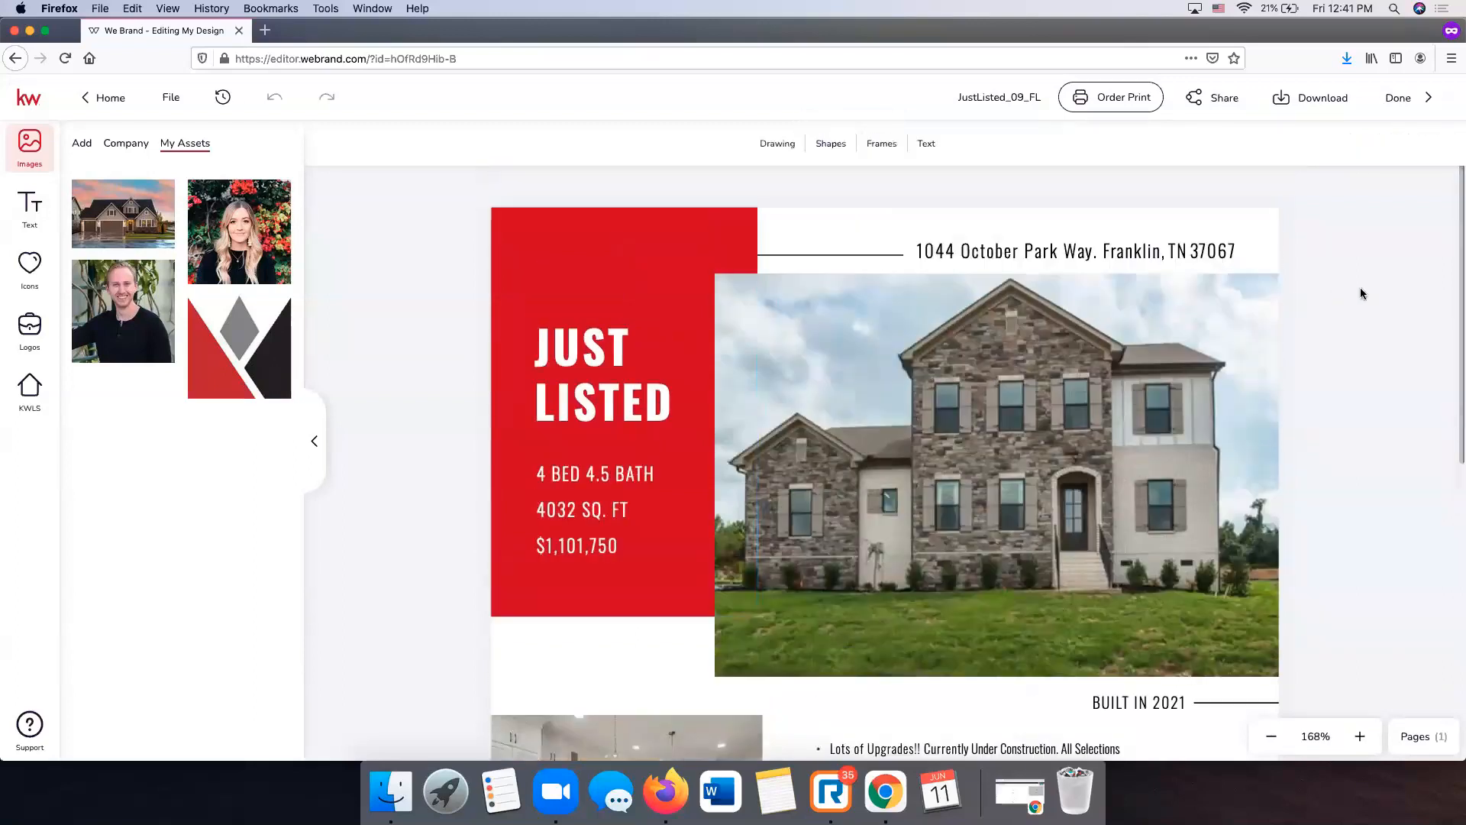
scroll(600, 350, down, 8)
scroll(600, 349, up, 8)
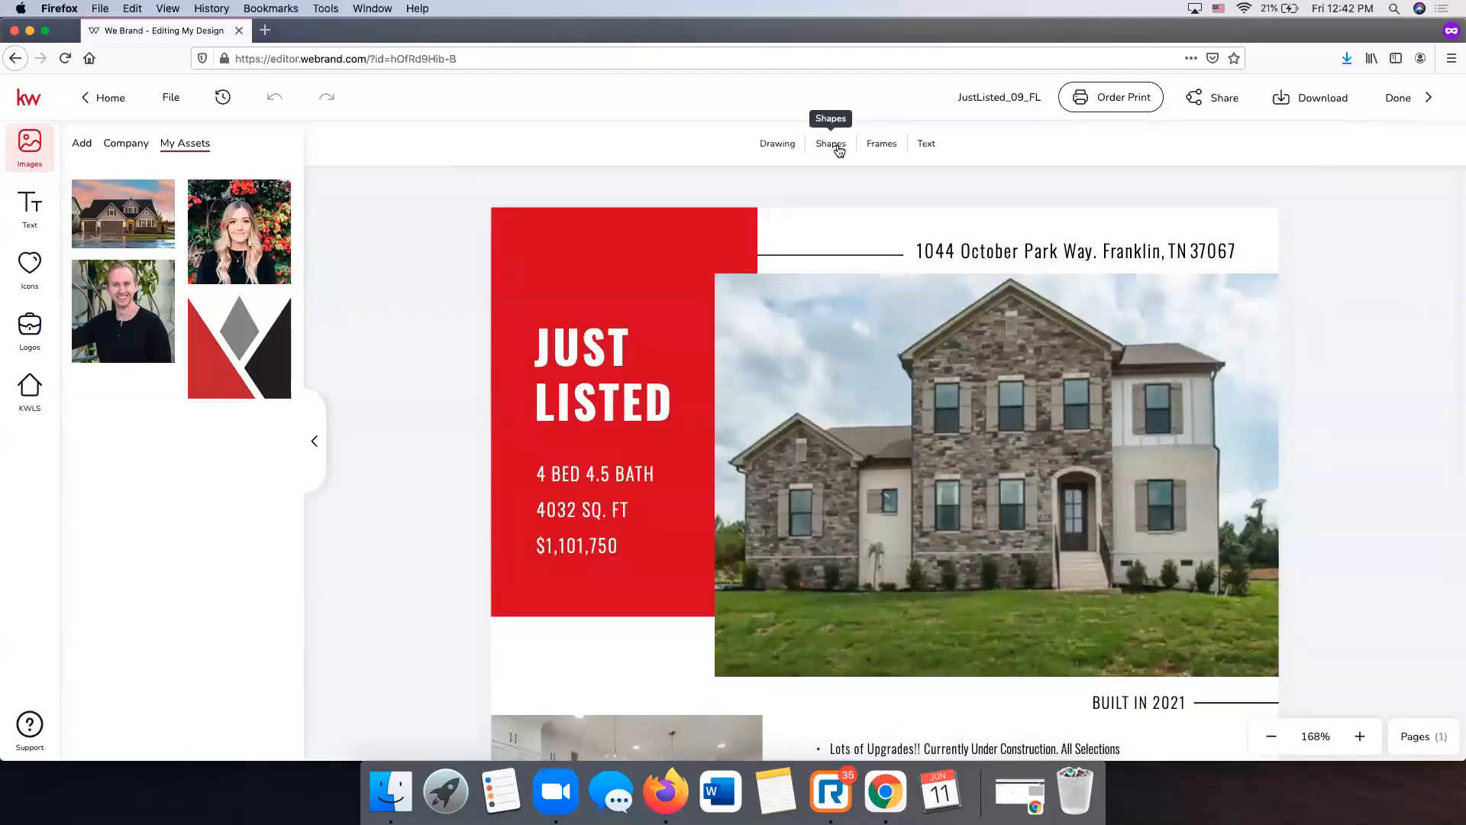
click(842, 223)
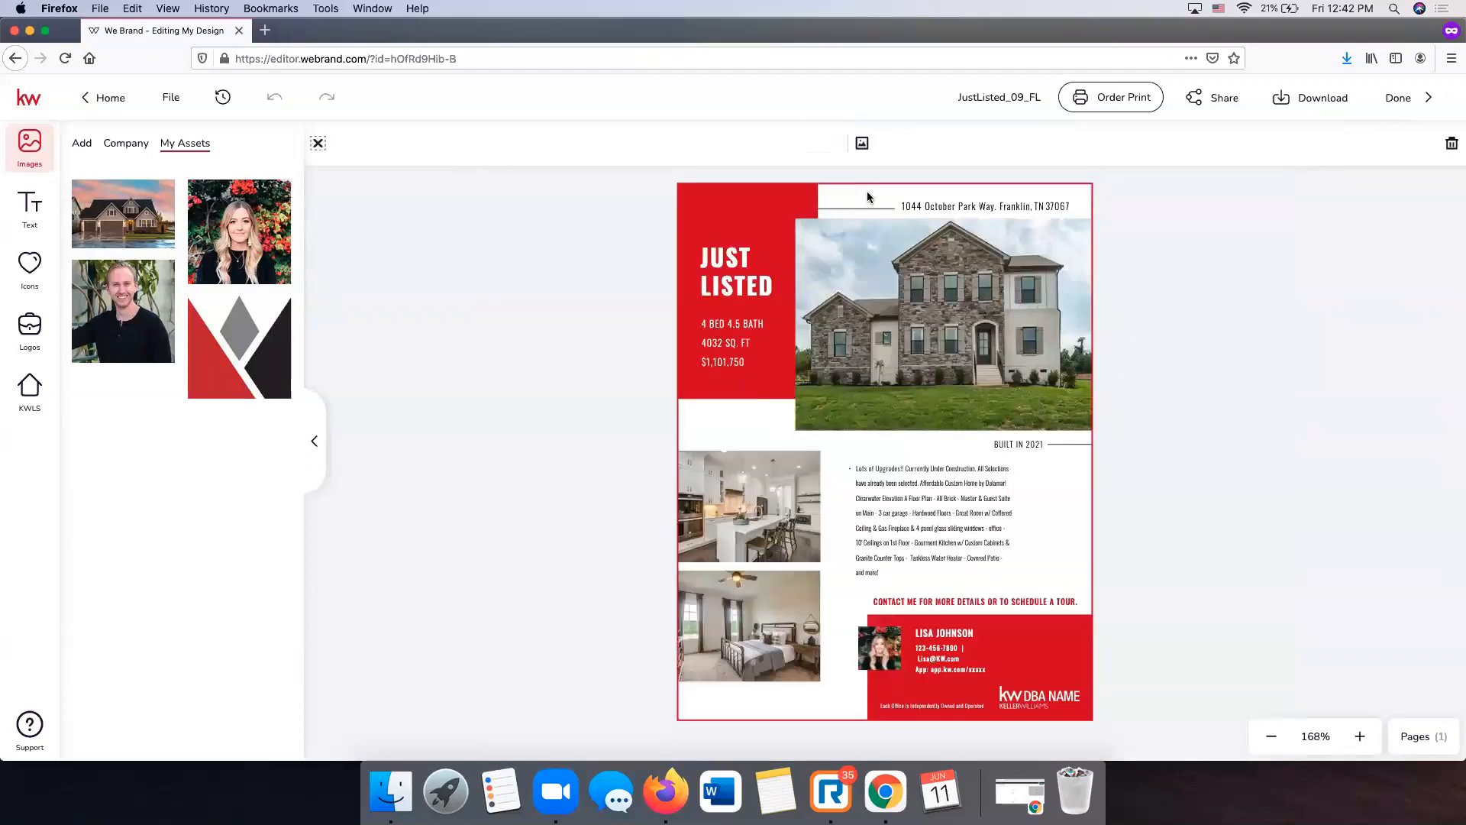
click(835, 145)
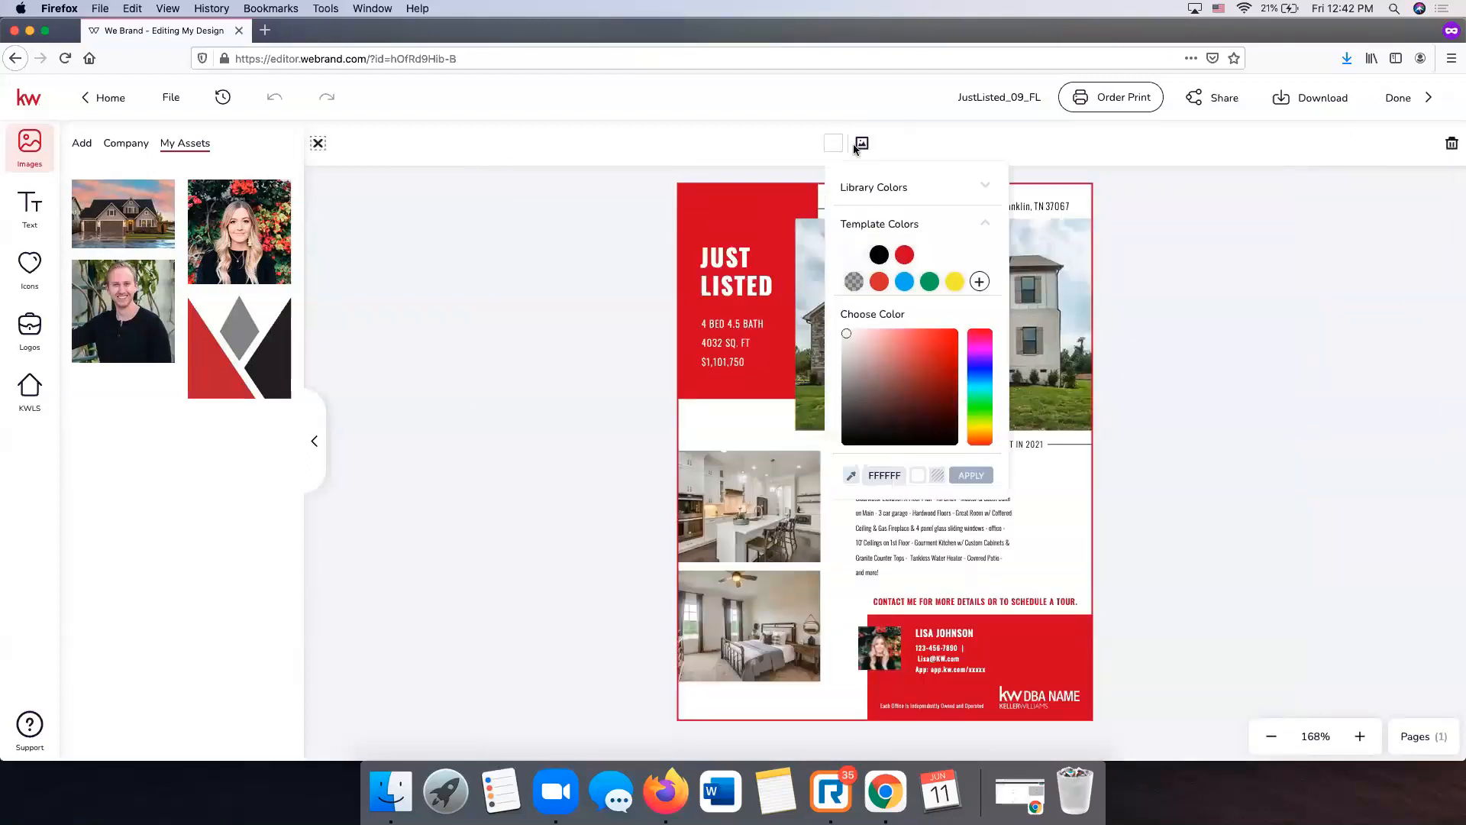
click(879, 257)
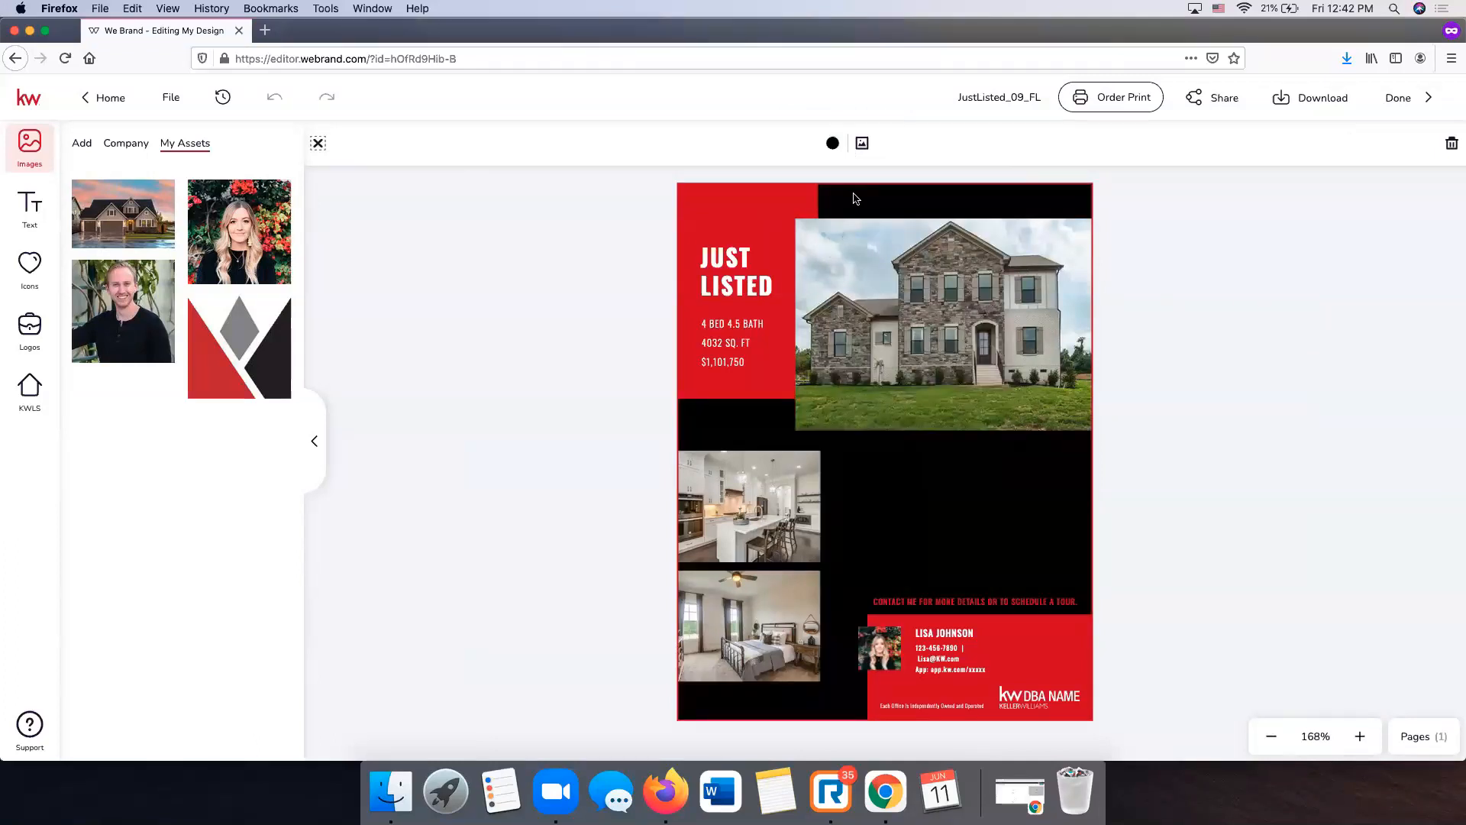
click(834, 144)
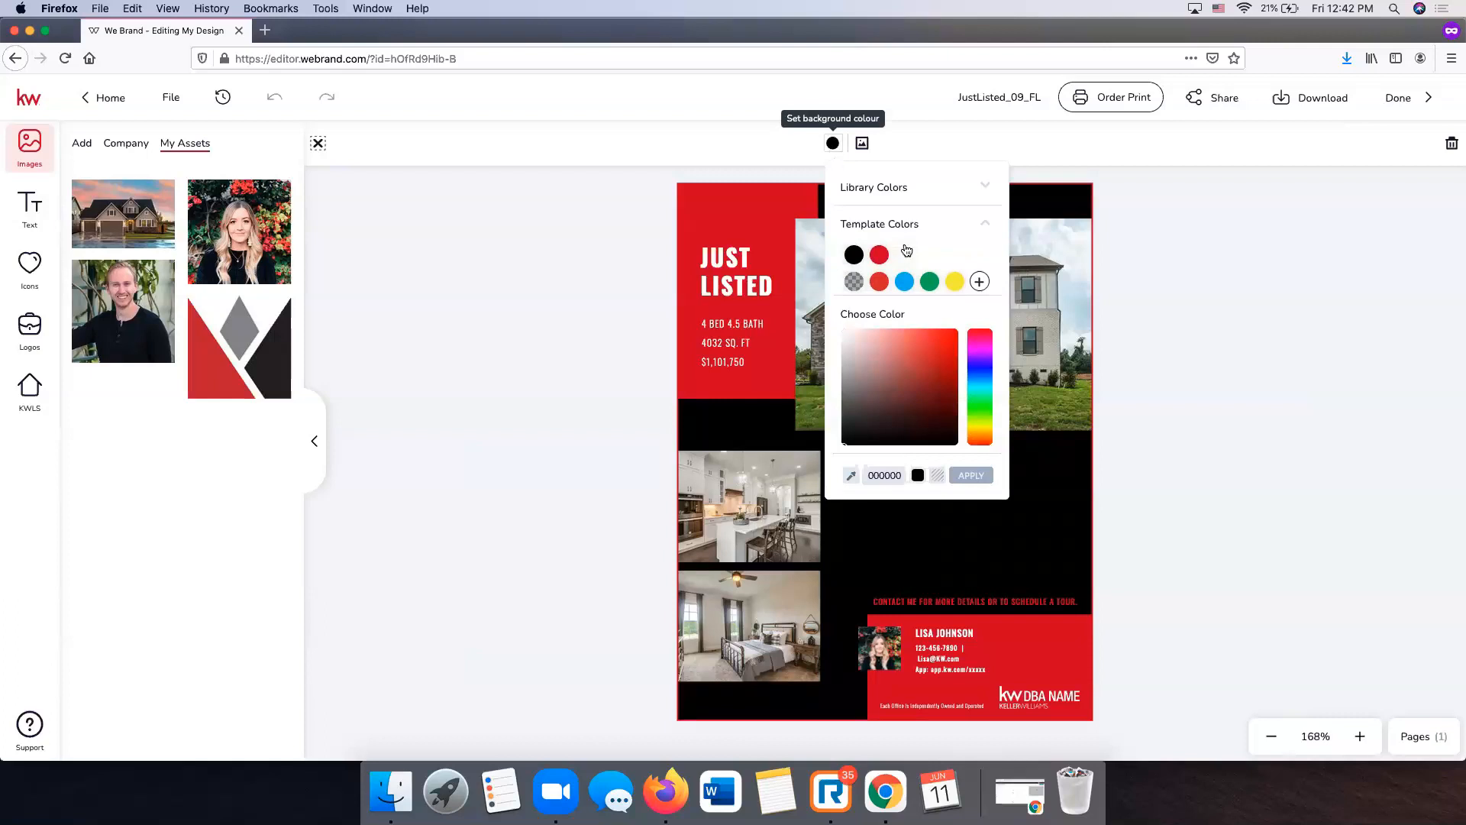
click(905, 254)
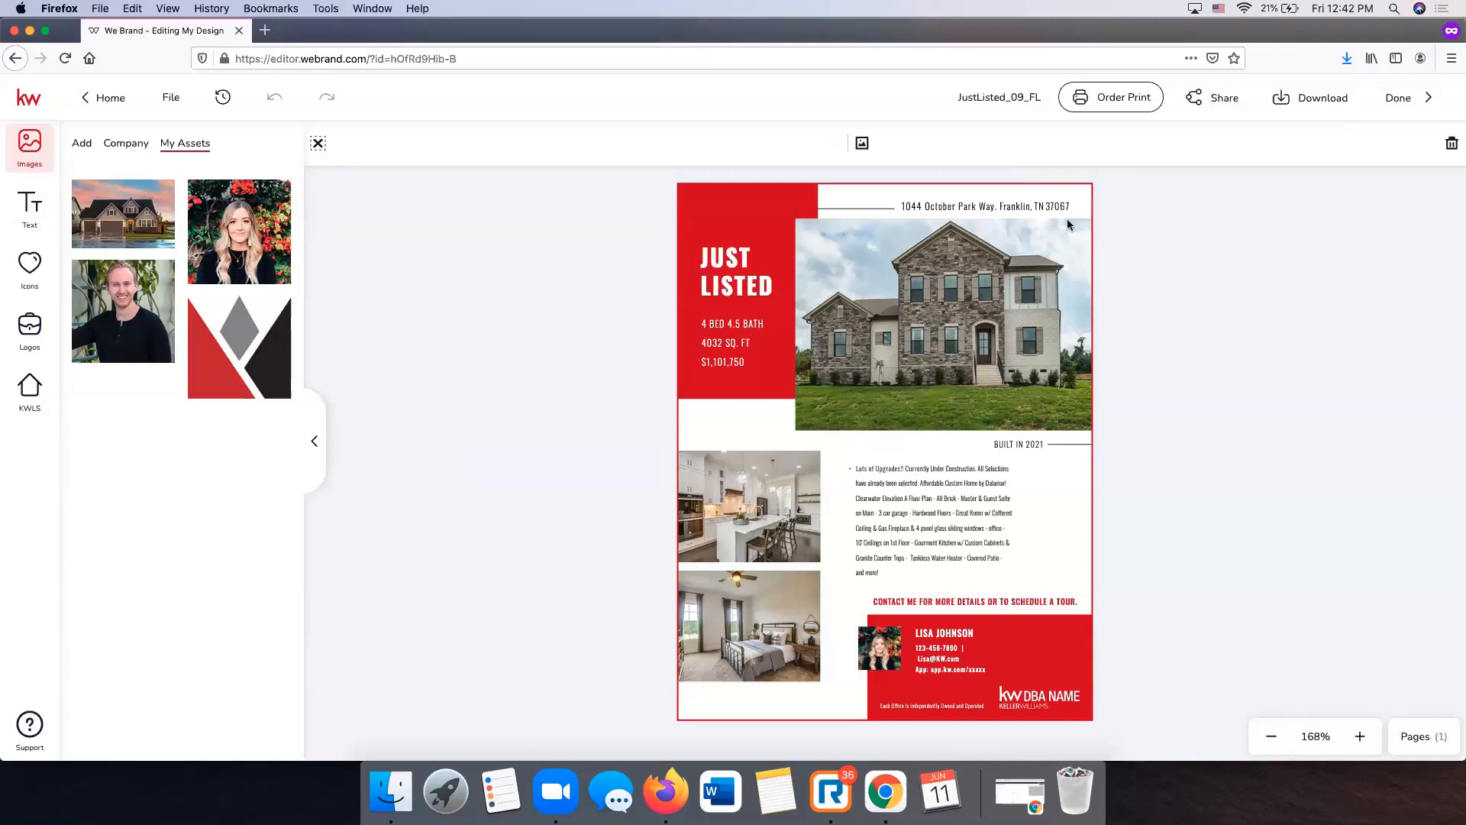
click(1360, 737)
click(1366, 743)
click(1365, 743)
click(1365, 743)
click(1366, 743)
click(1366, 743)
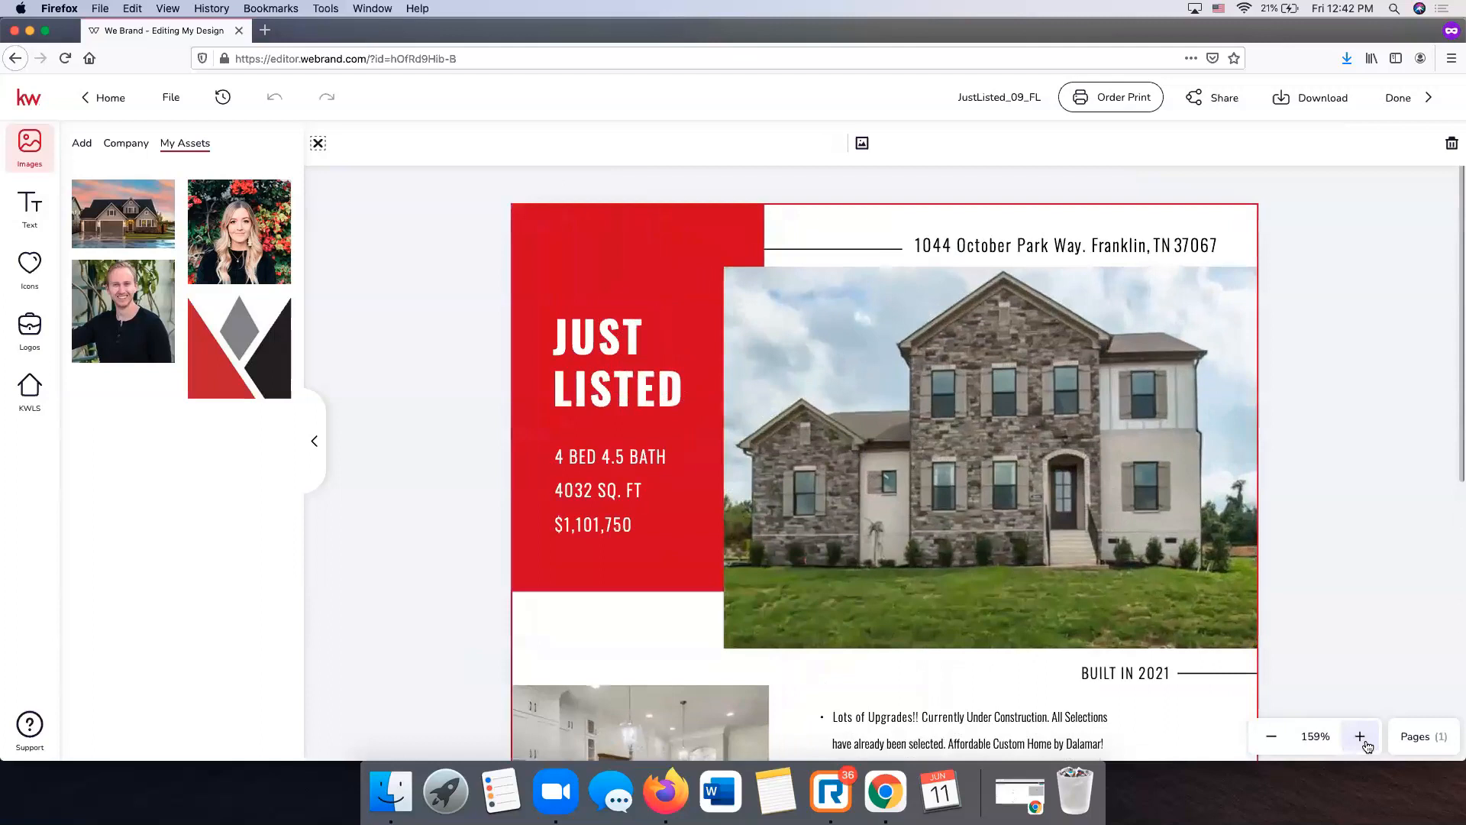
click(1366, 743)
- Select the KW DBA NAME logo in the red footer contact block to bring up the Logos panel
scroll(1254, 586, down, 2)
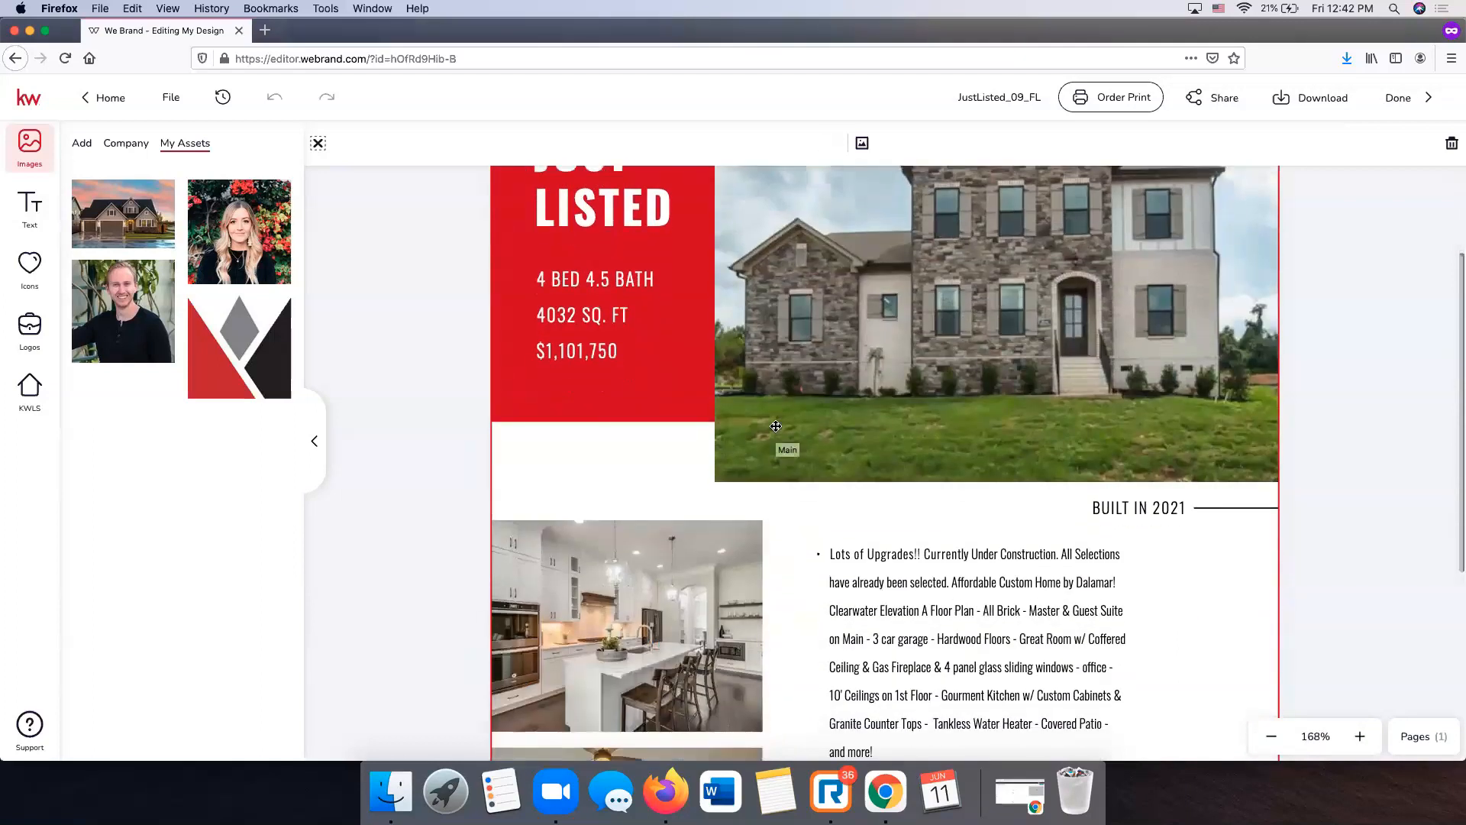
scroll(735, 255, up, 3)
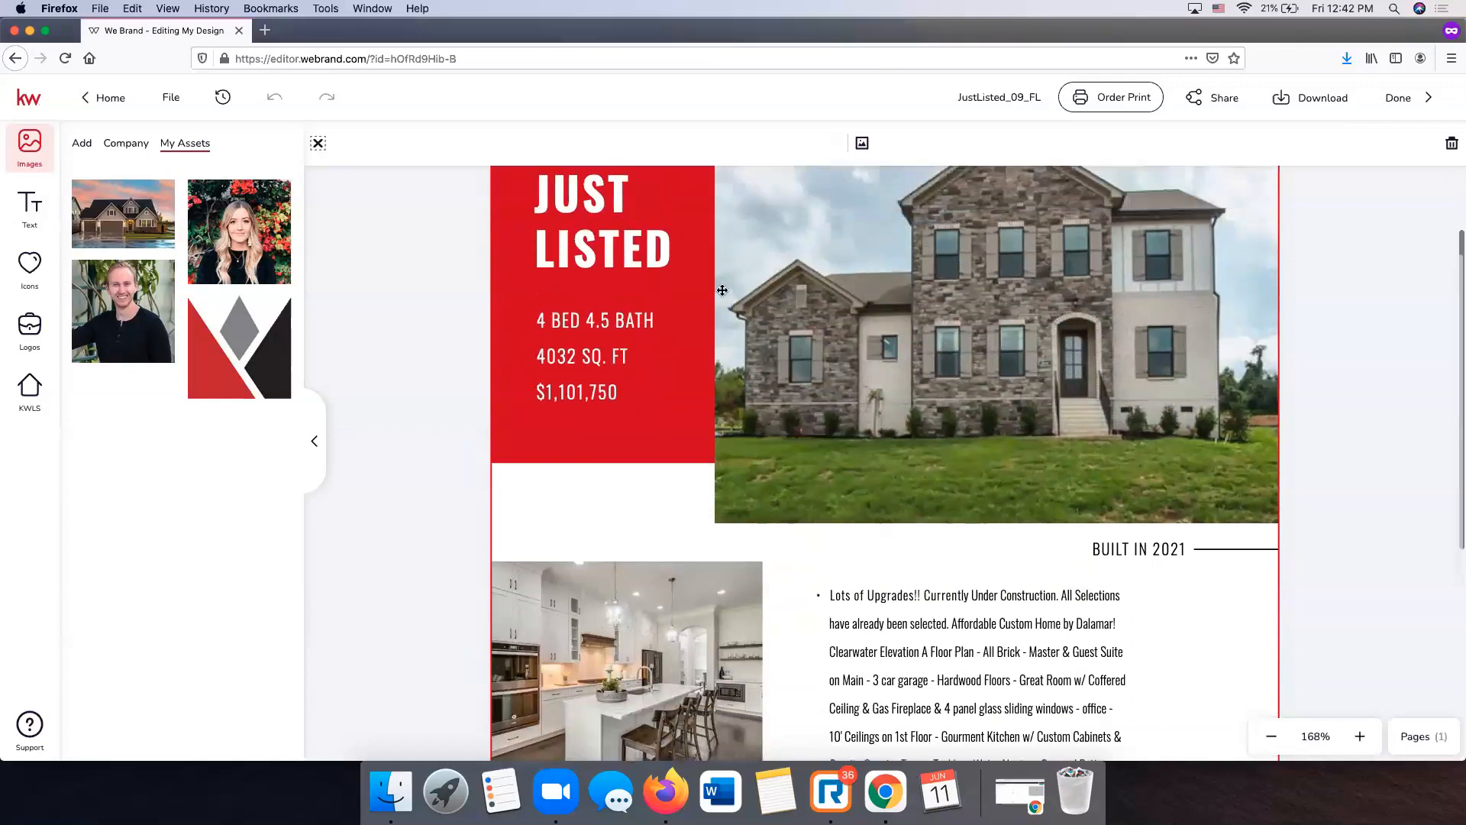
scroll(604, 217, up, 1)
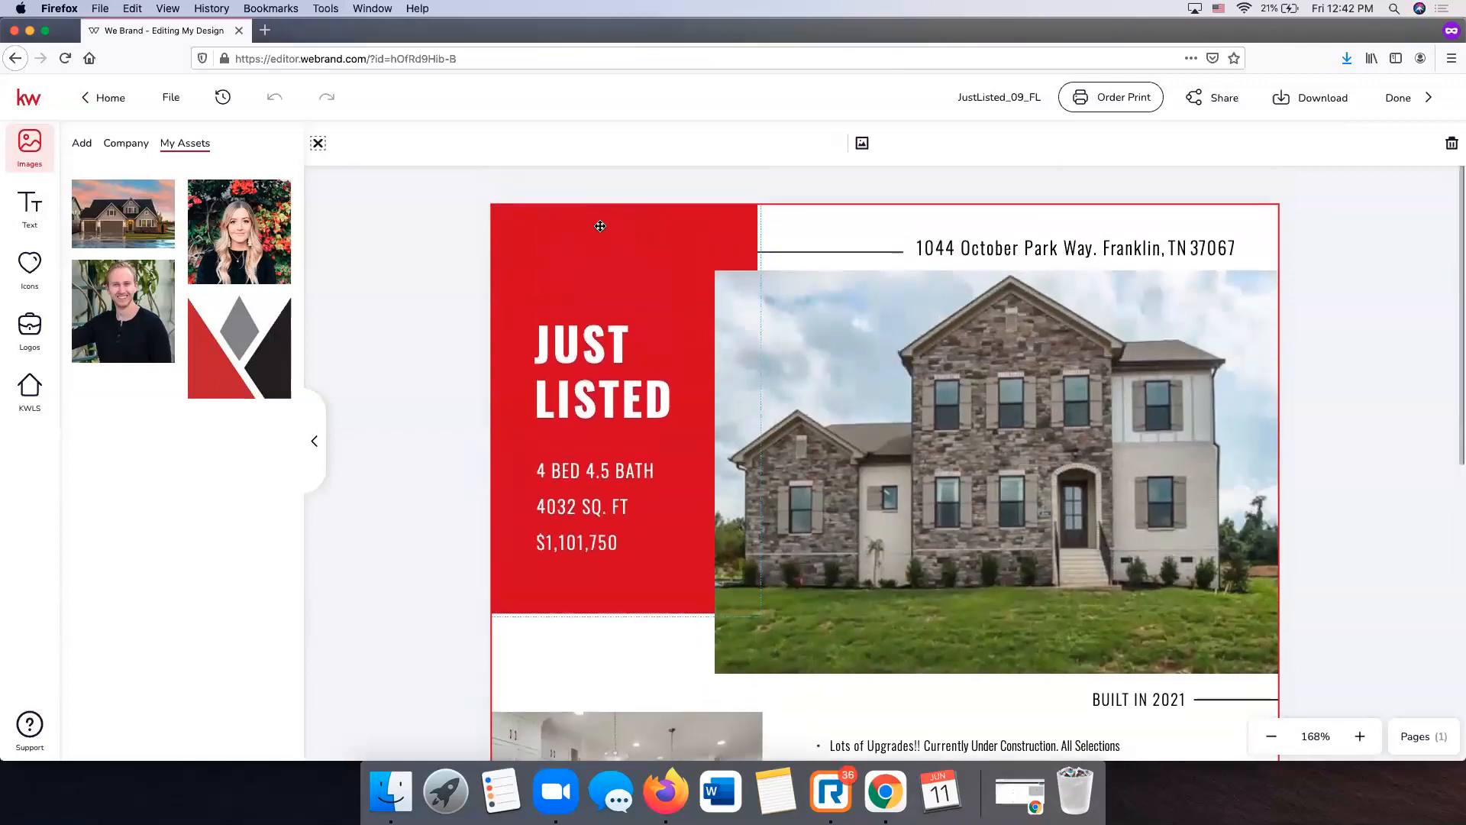
scroll(1072, 235, down, 2)
scroll(1072, 235, up, 1)
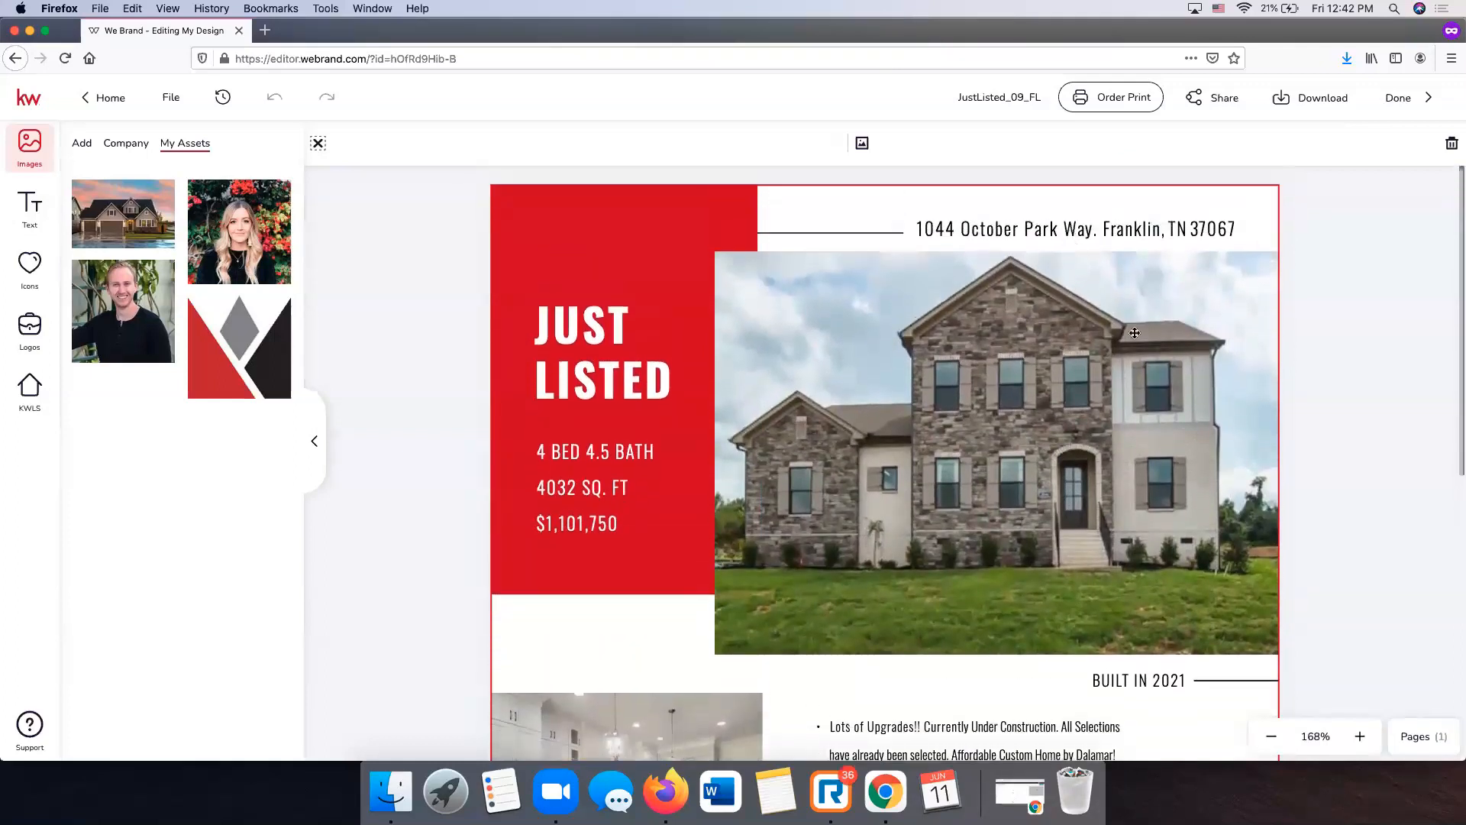
scroll(1153, 370, down, 6)
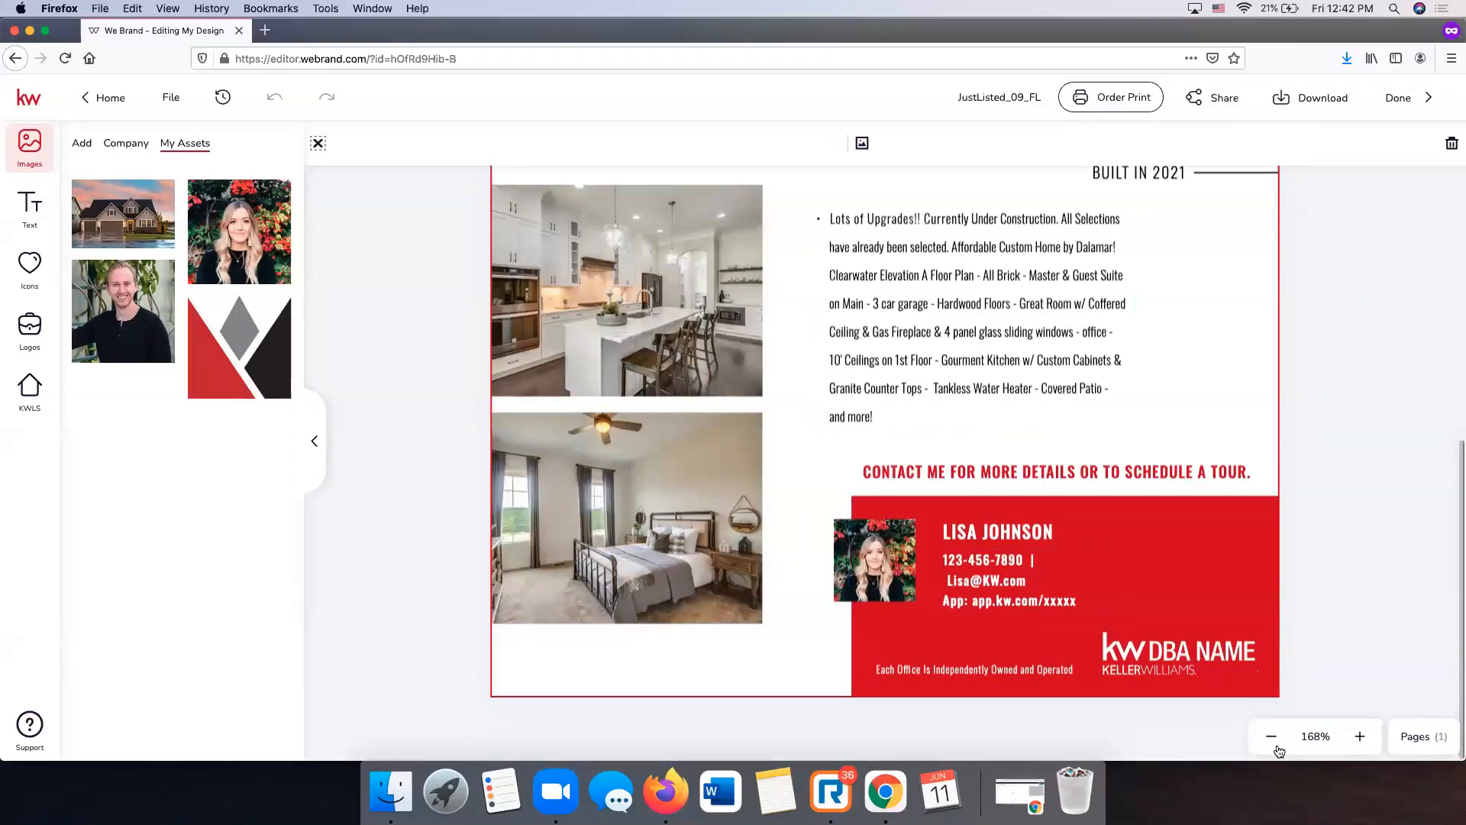
click(1131, 659)
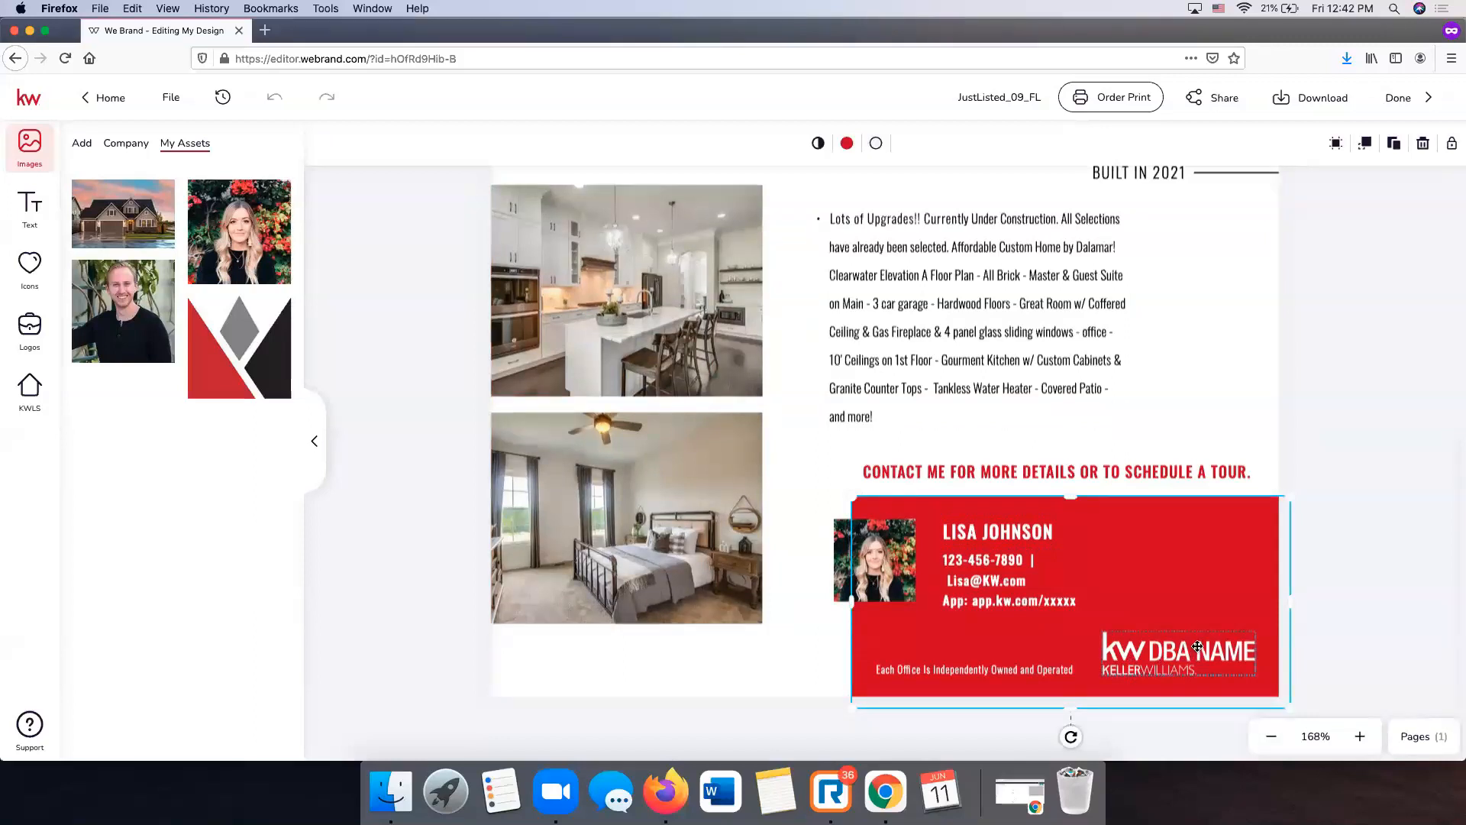
click(1196, 646)
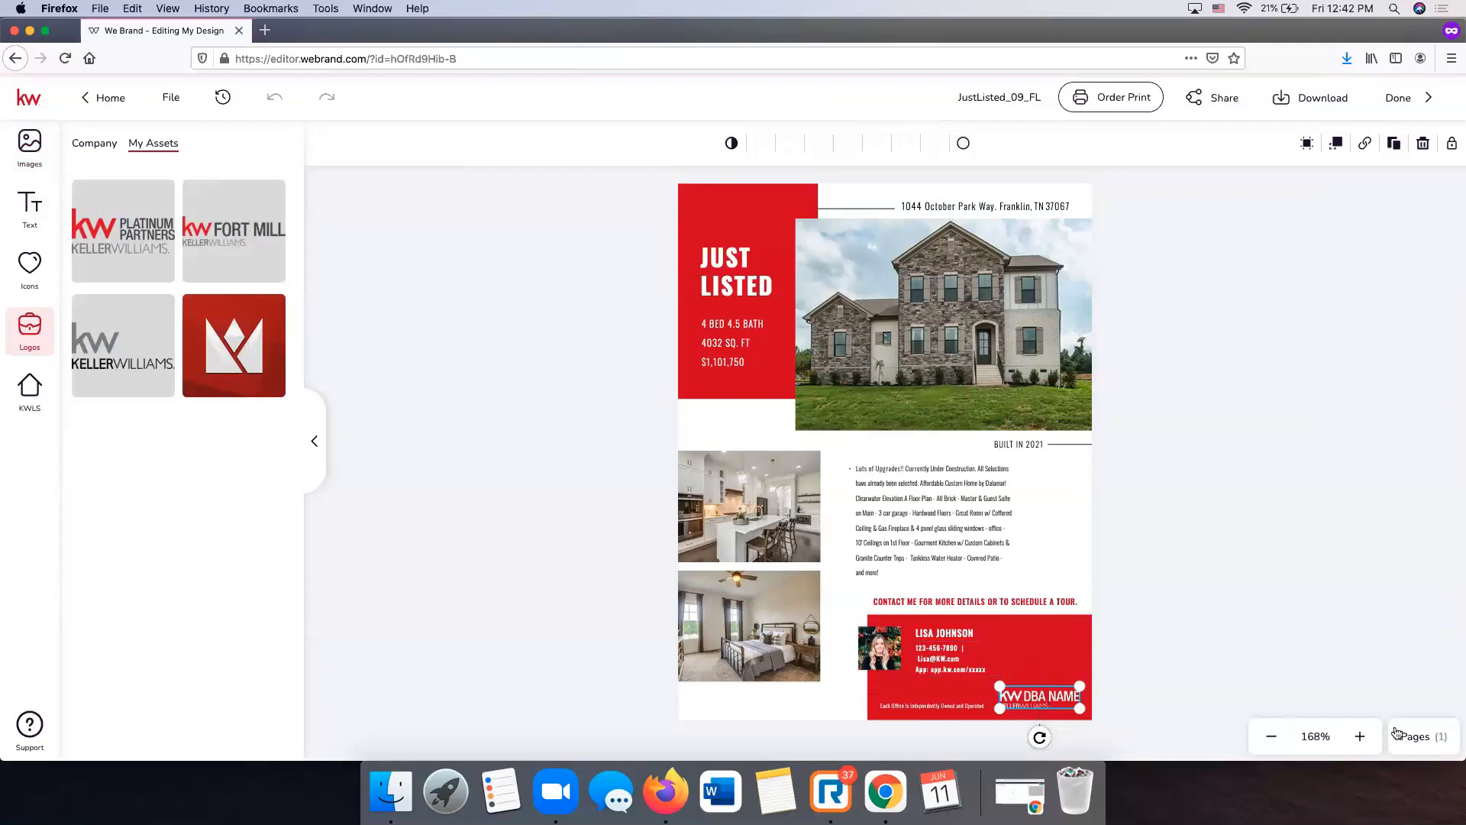
- Swap the contact block's KW DBA NAME logo for the white KW Logo W.svg from Company > KW
click(1359, 737)
click(1360, 739)
scroll(1191, 564, down, 5)
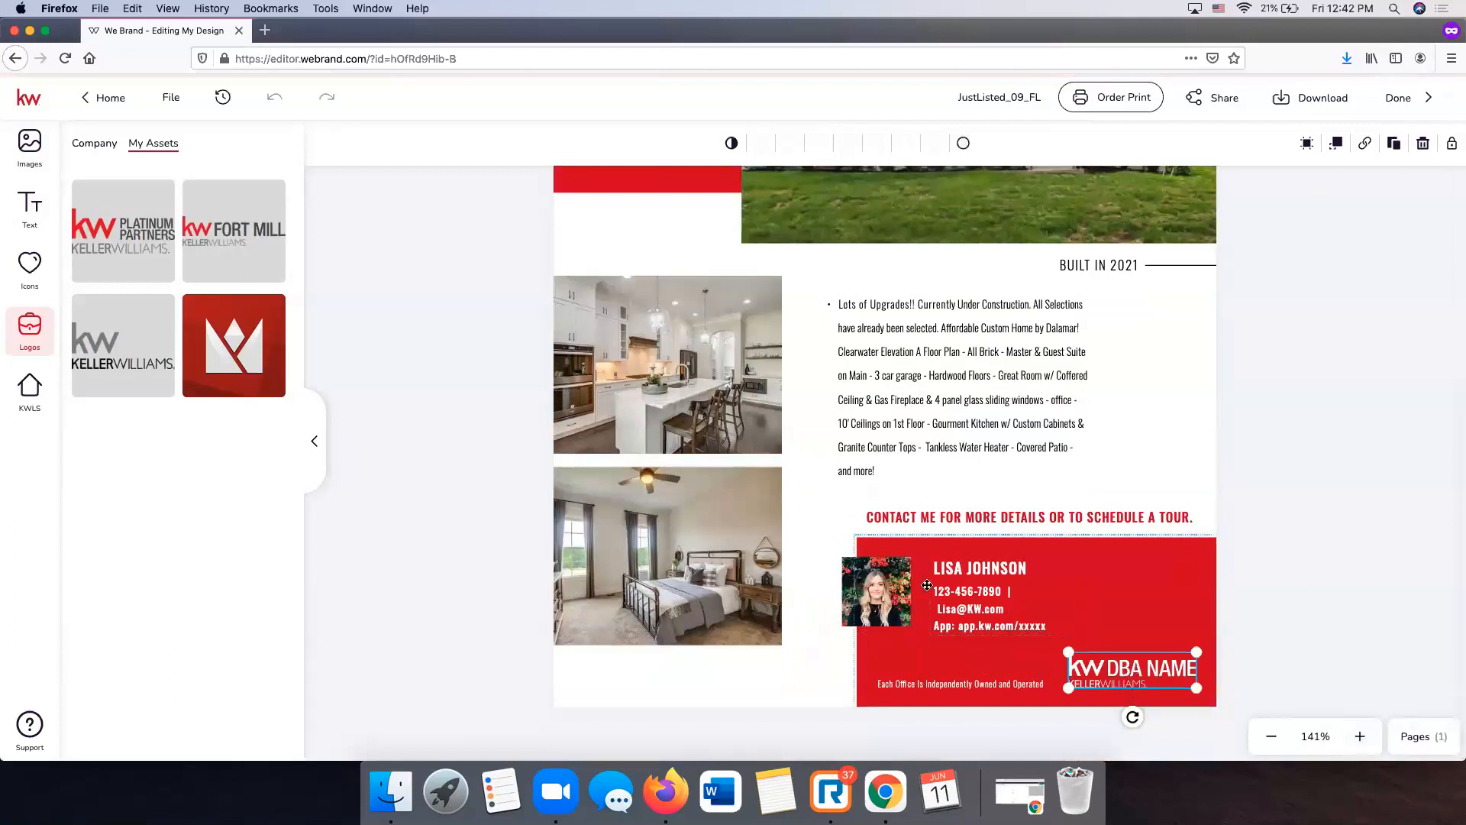
click(95, 143)
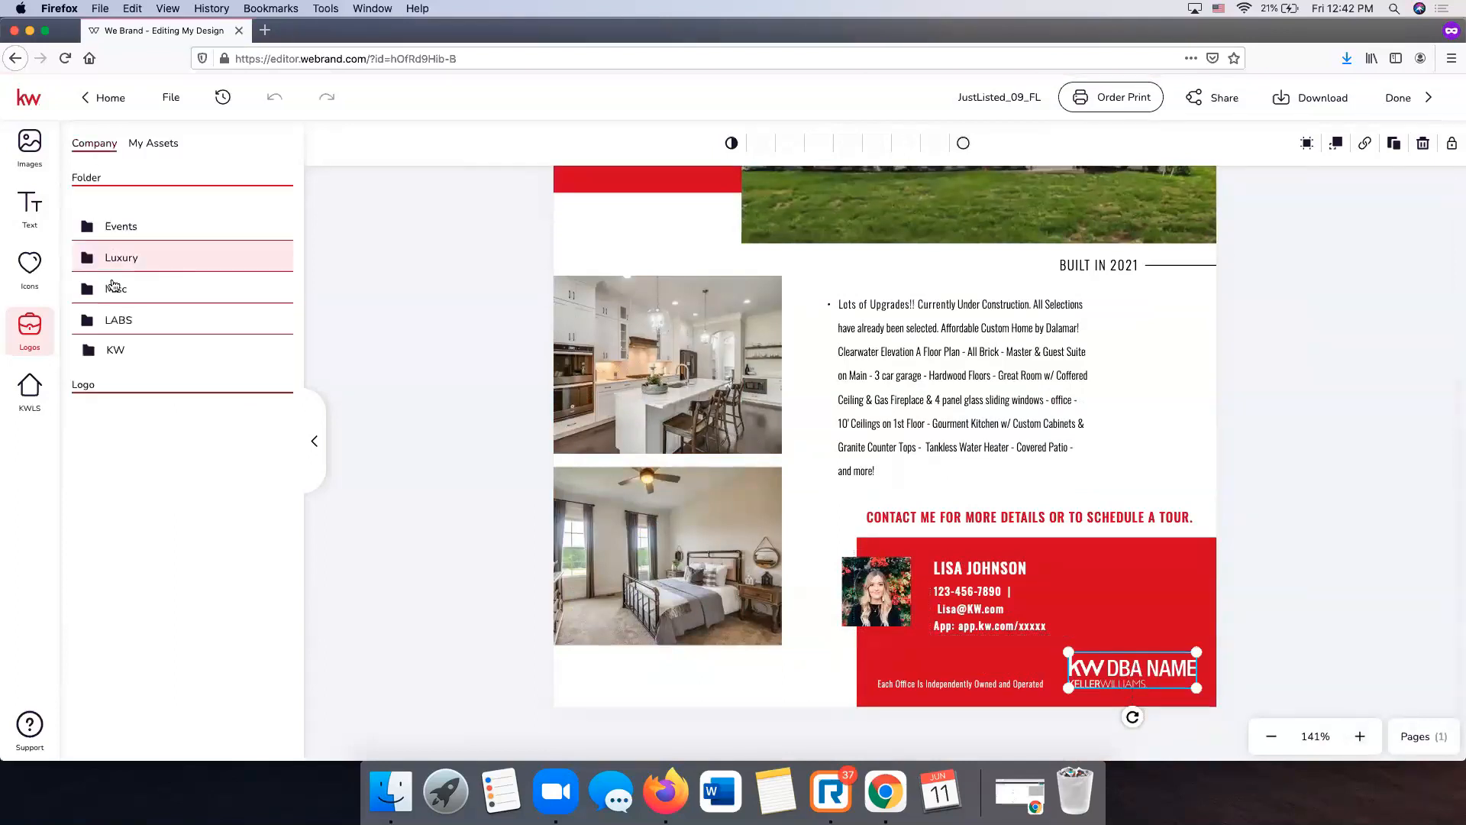
click(141, 349)
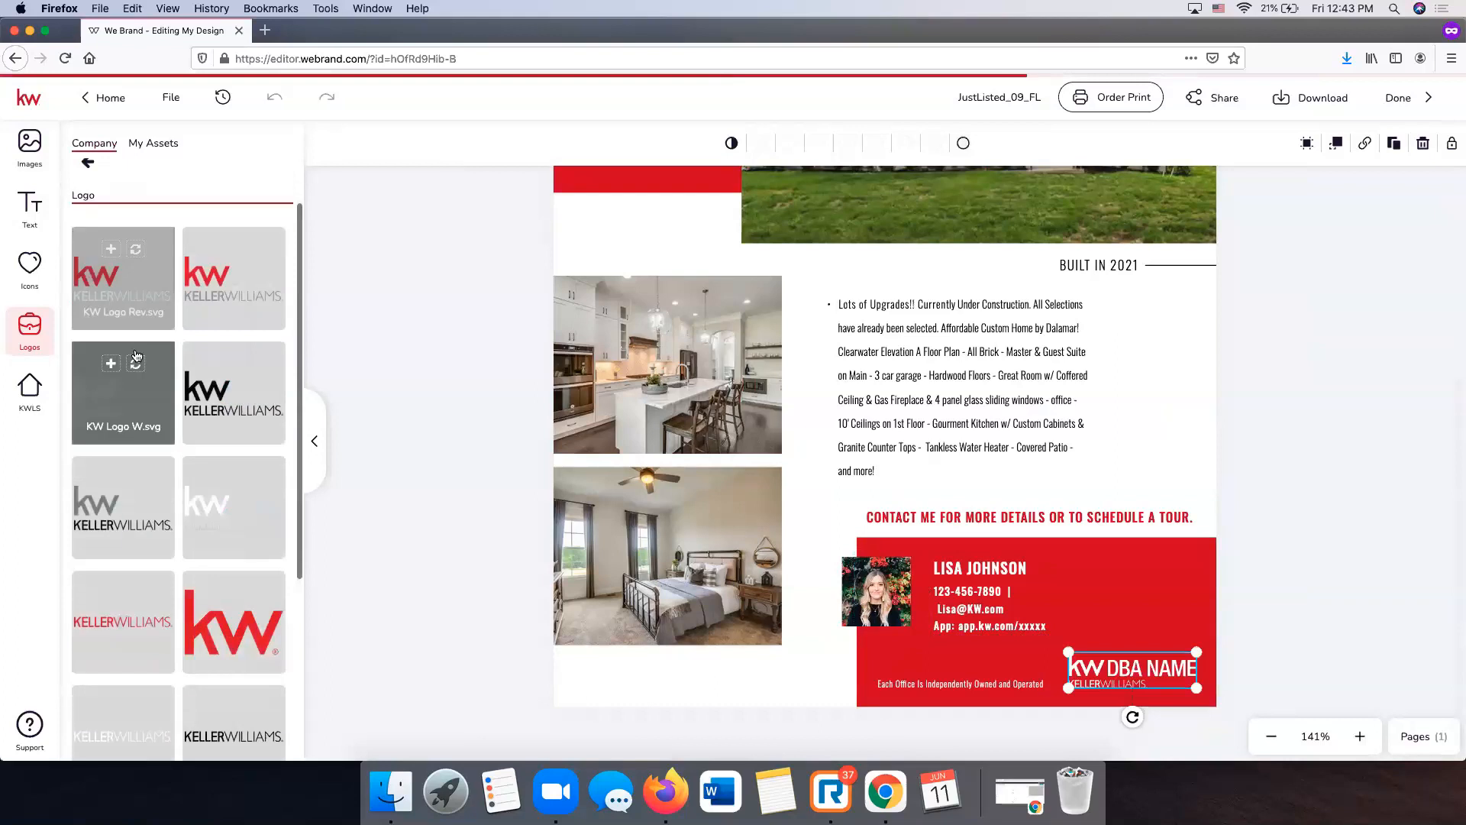
click(136, 363)
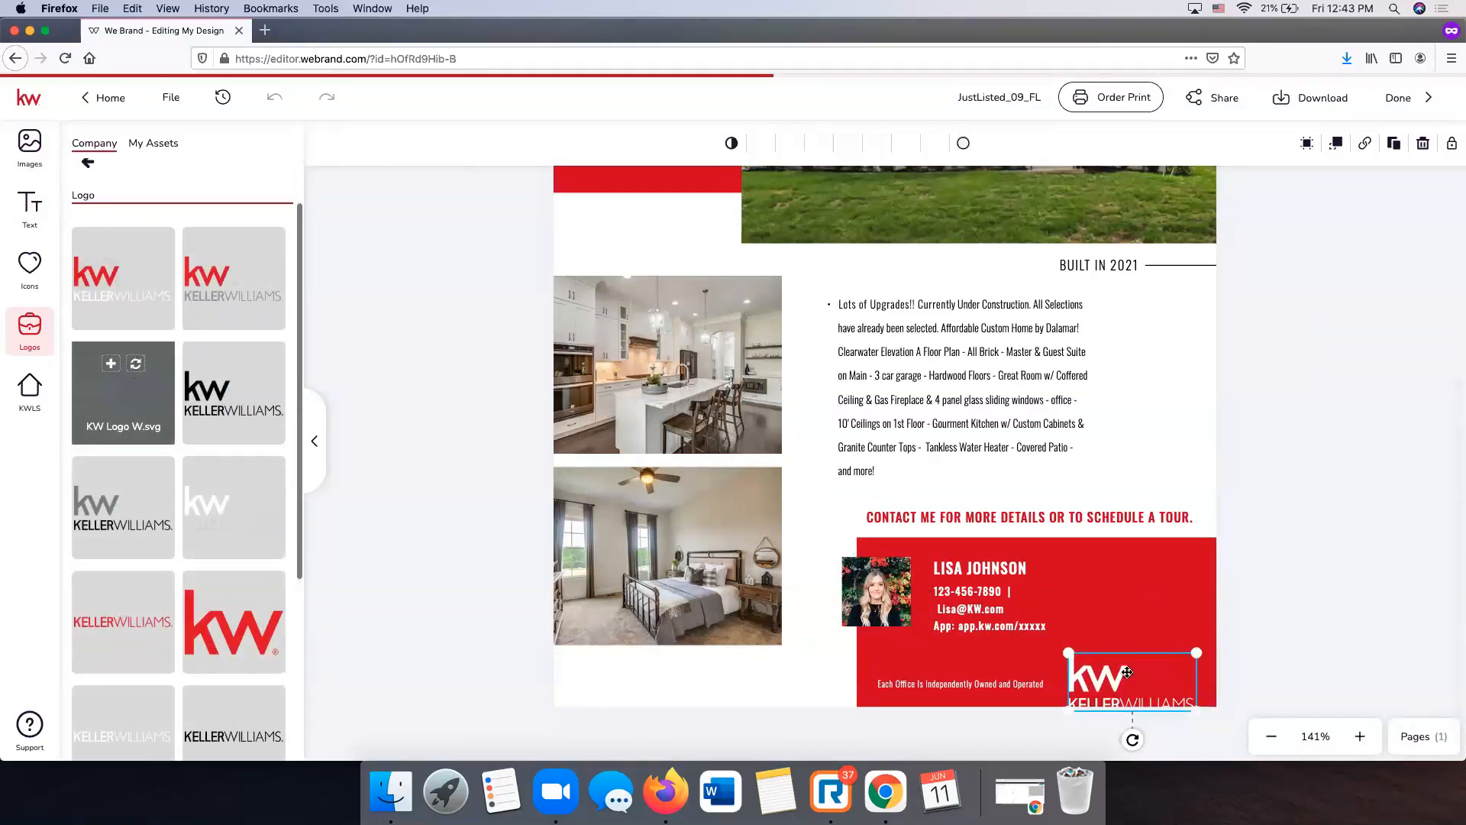
click(1023, 702)
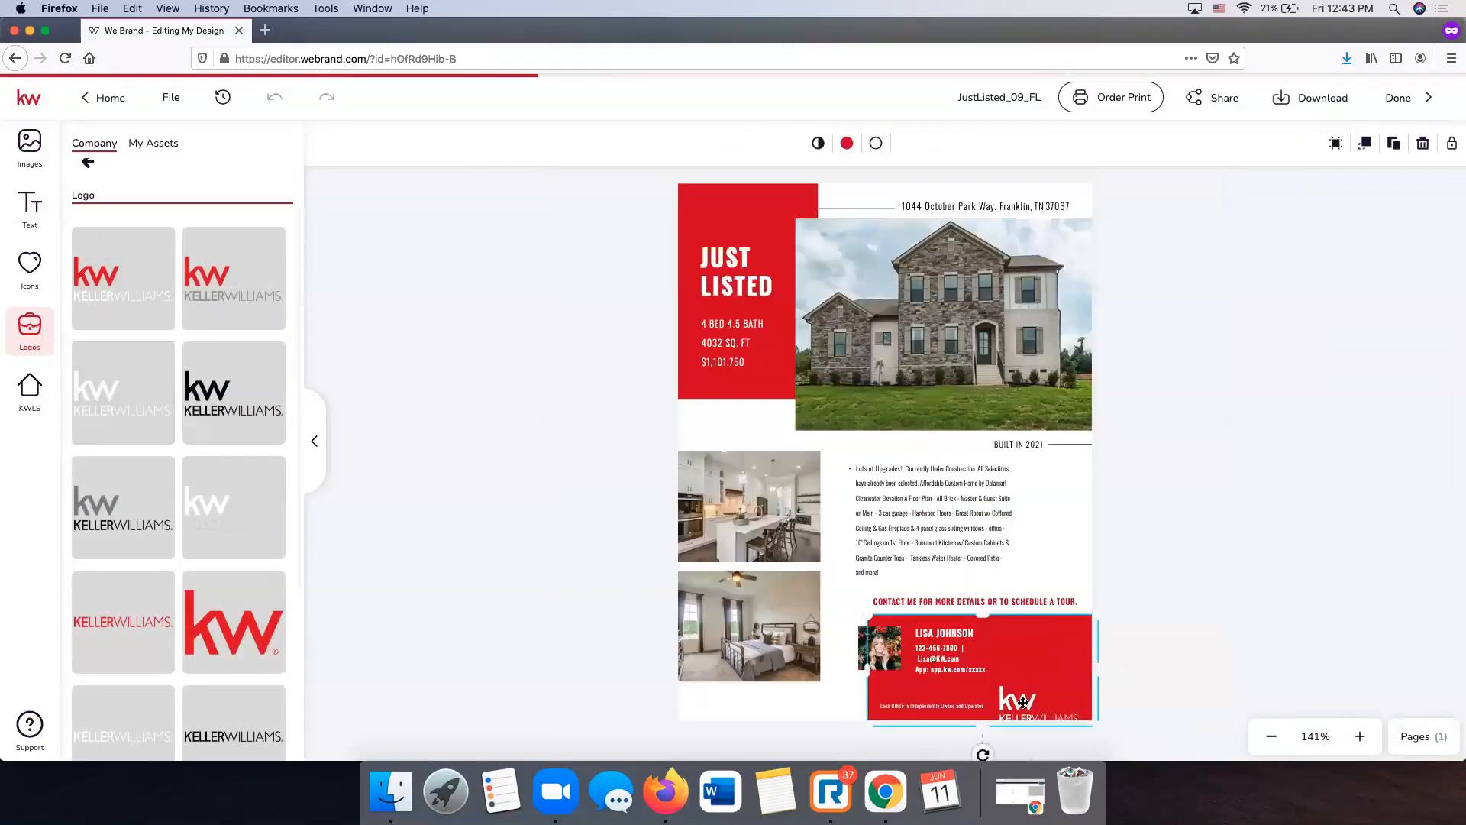
click(1023, 700)
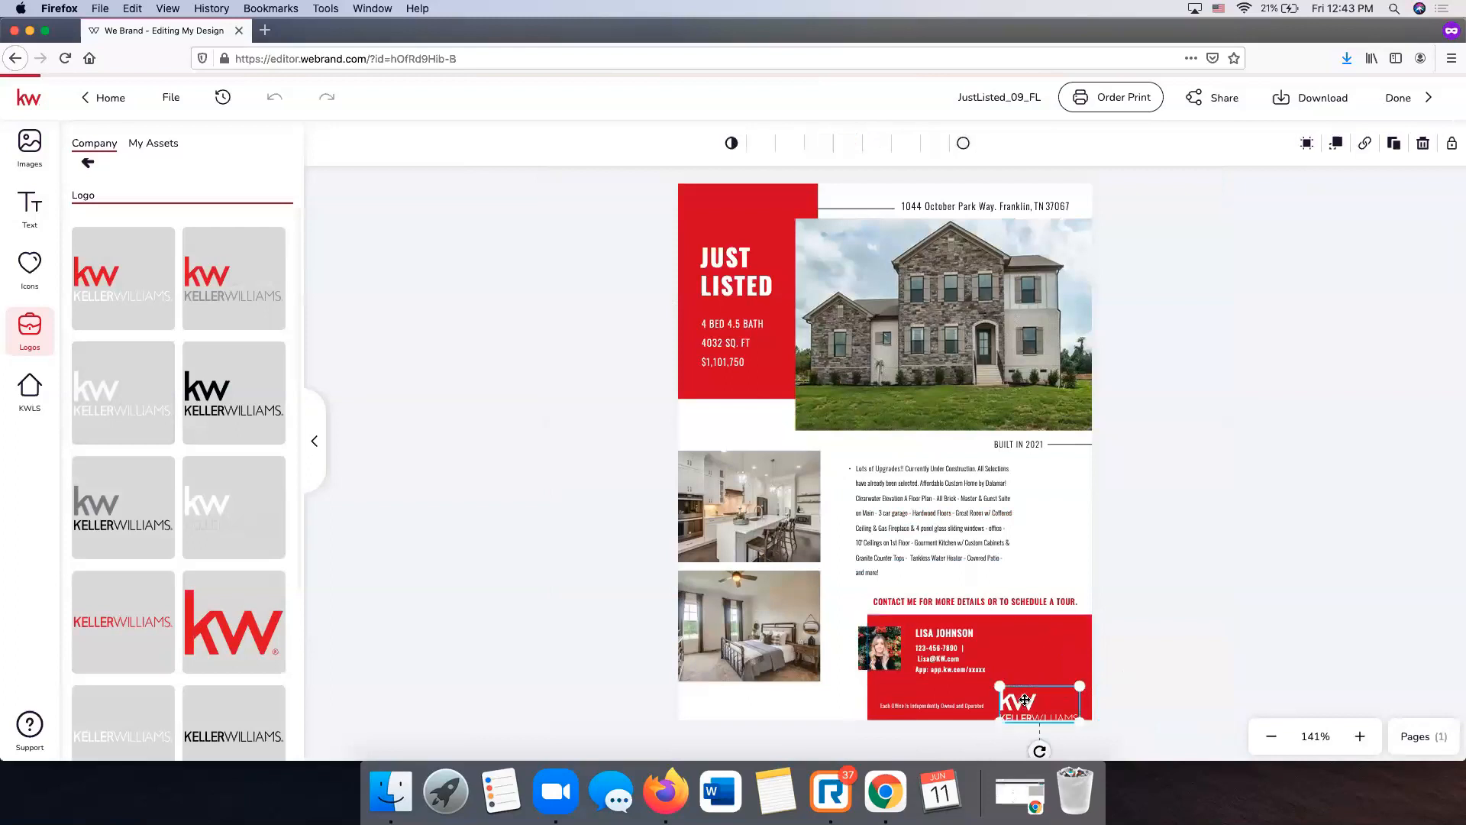
click(1166, 660)
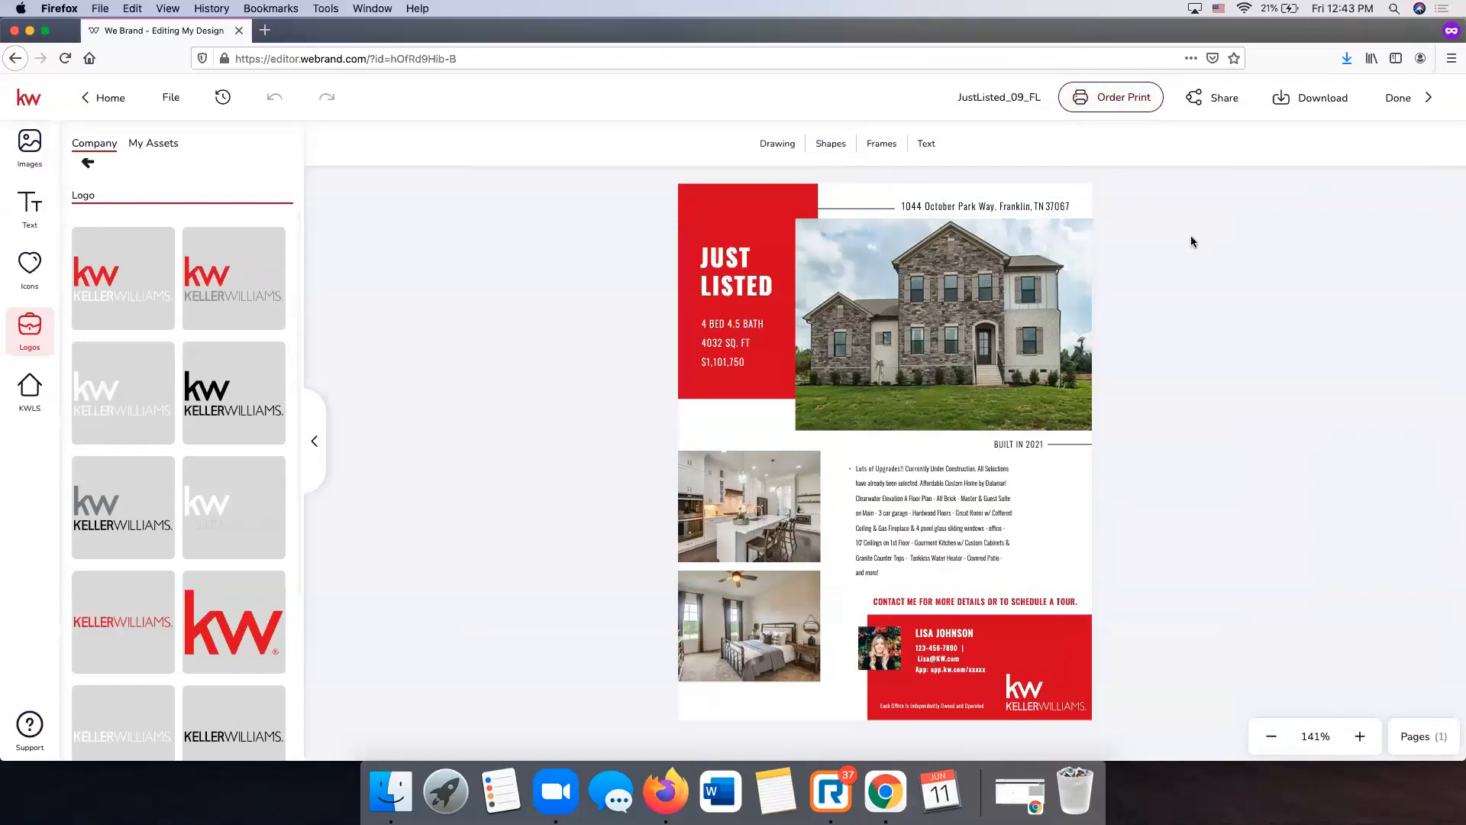
click(1116, 103)
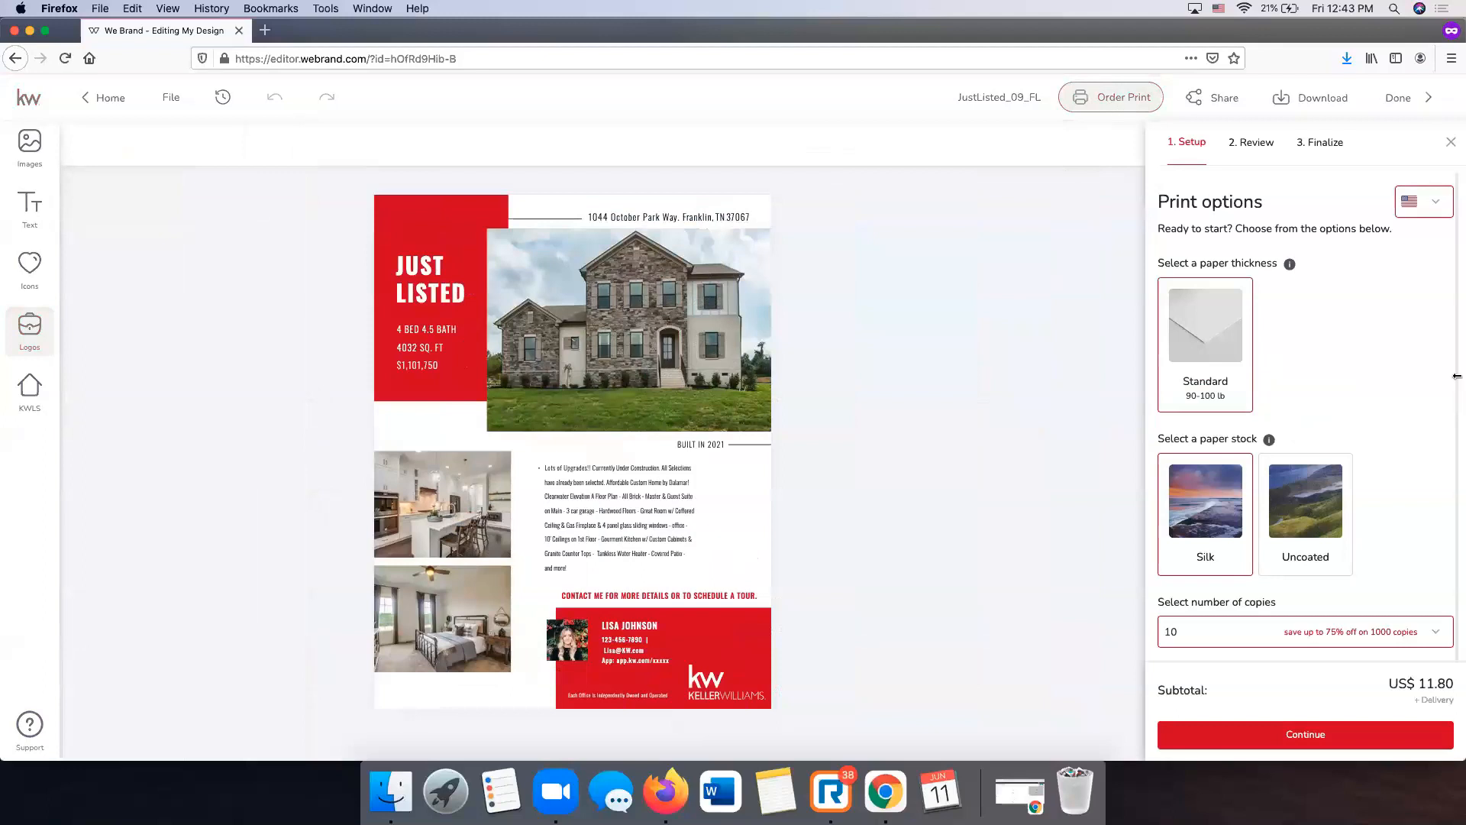
- Set the flyer print order to 20 copies and continue to the Review step
scroll(1392, 326, down, 1)
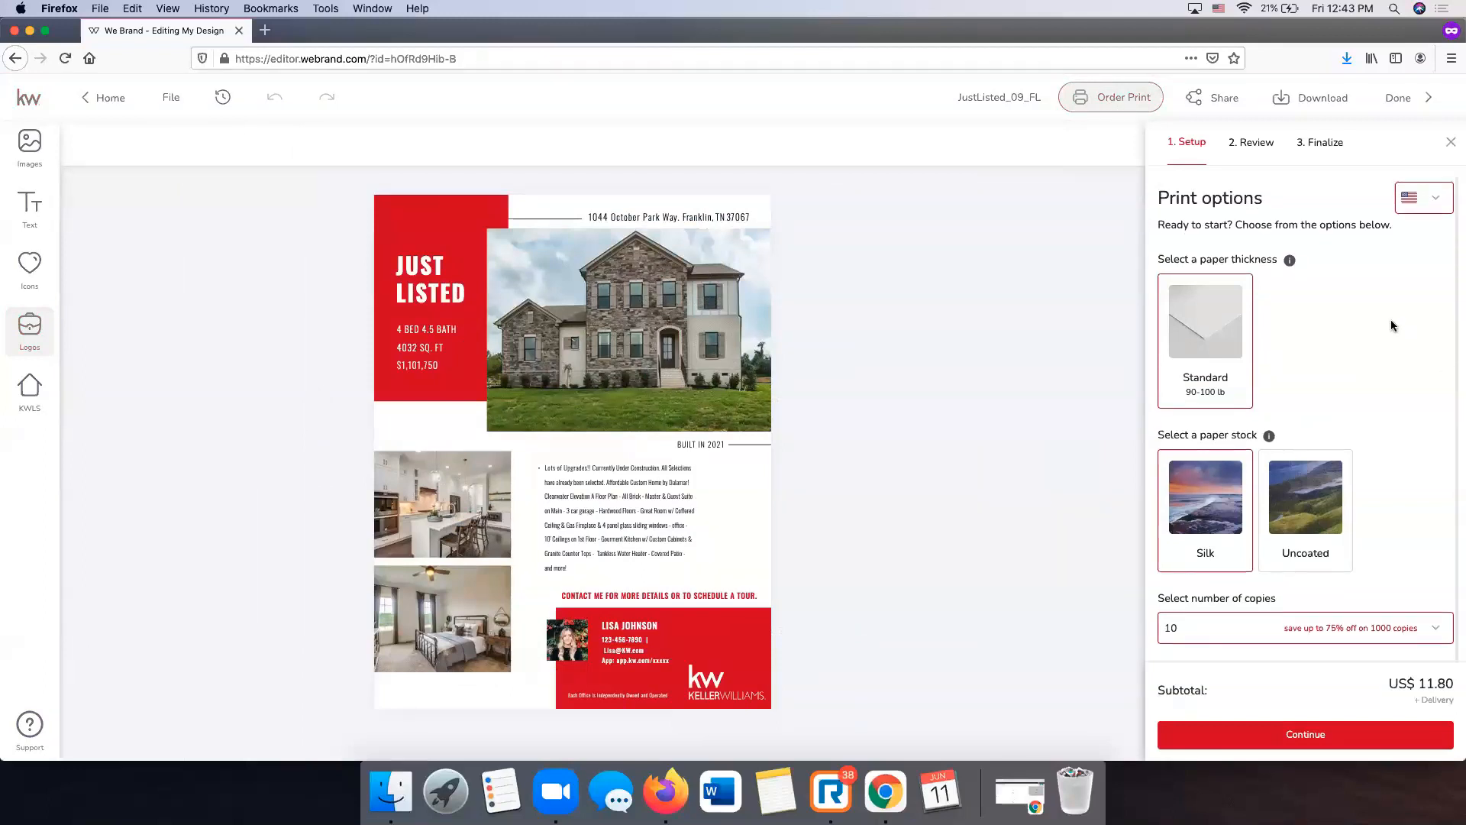
scroll(1330, 304, up, 1)
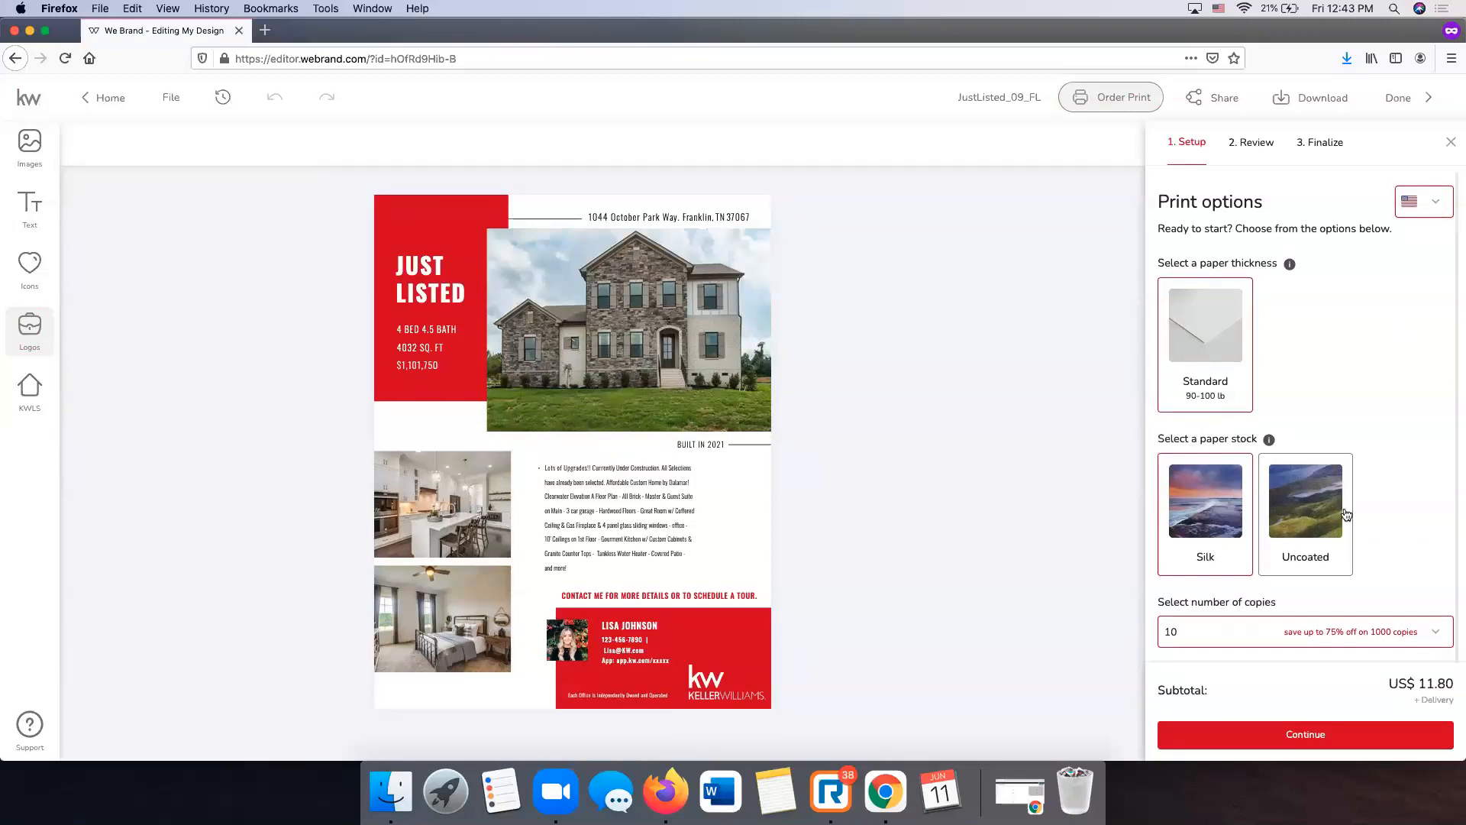
click(1395, 631)
click(1275, 513)
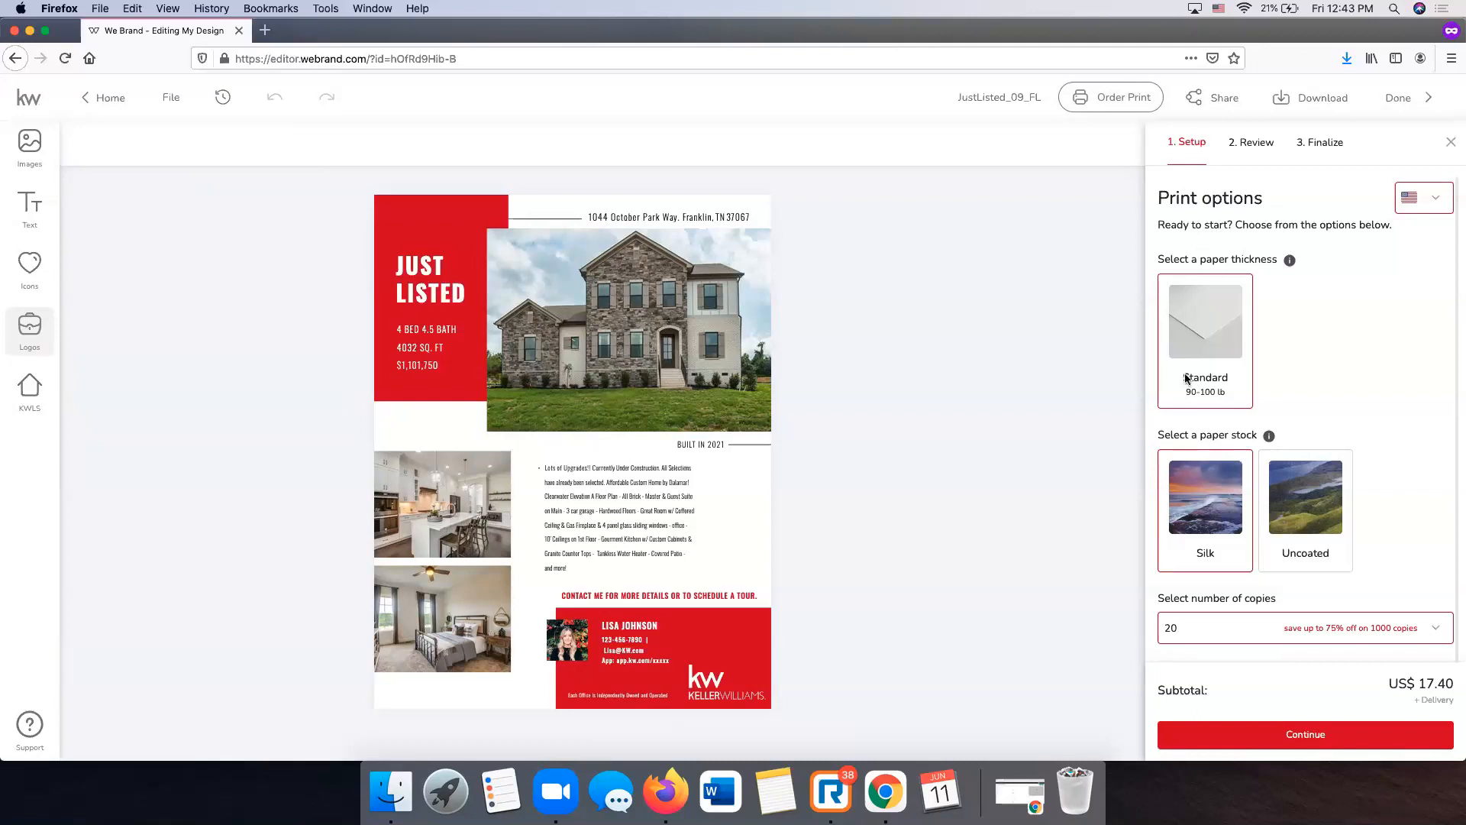
click(1274, 738)
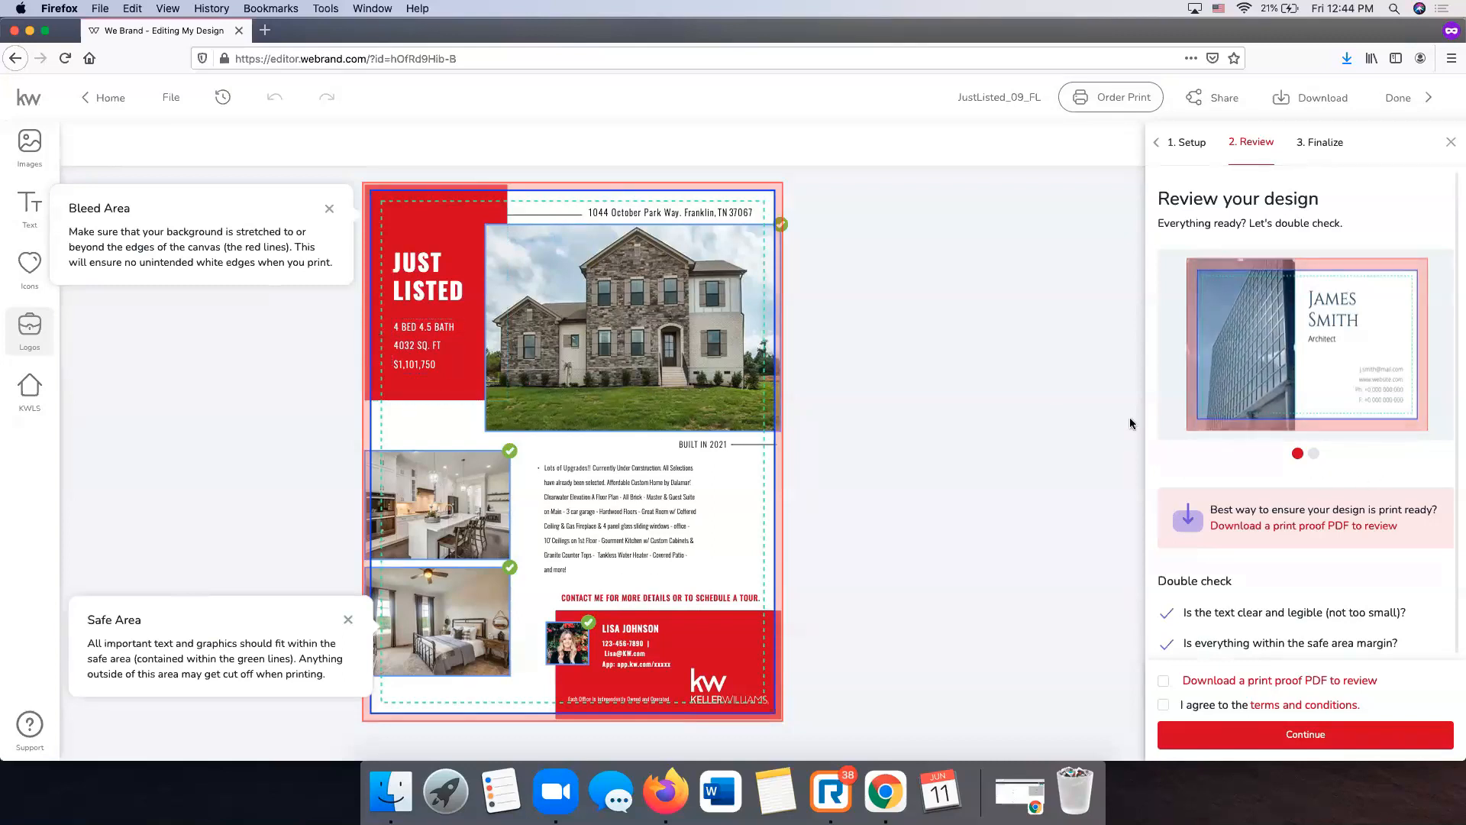
- Agree to the terms and conditions and check the second sample preview of the flyer
scroll(1412, 642, down, 3)
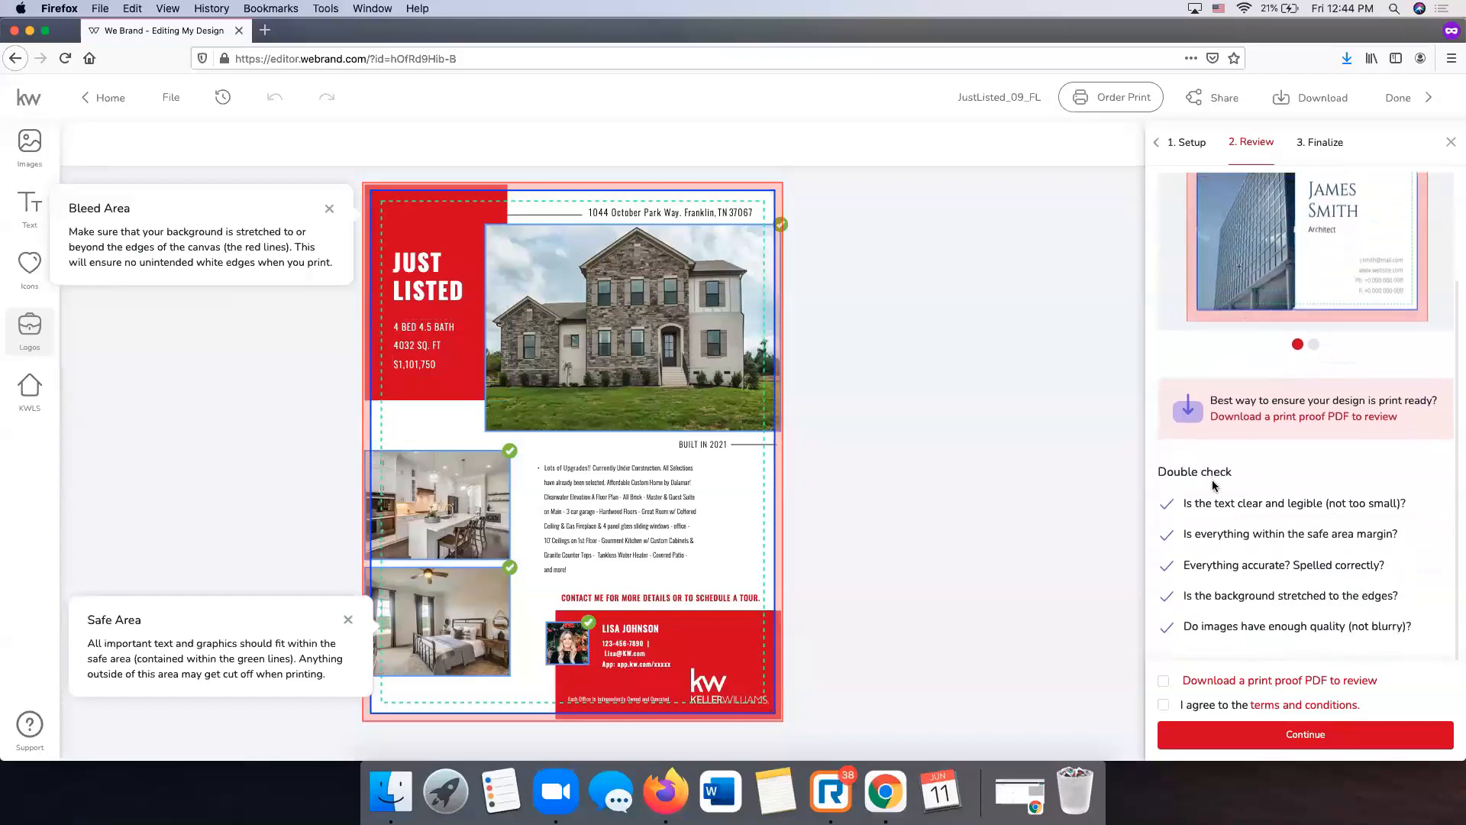
scroll(1236, 573, up, 3)
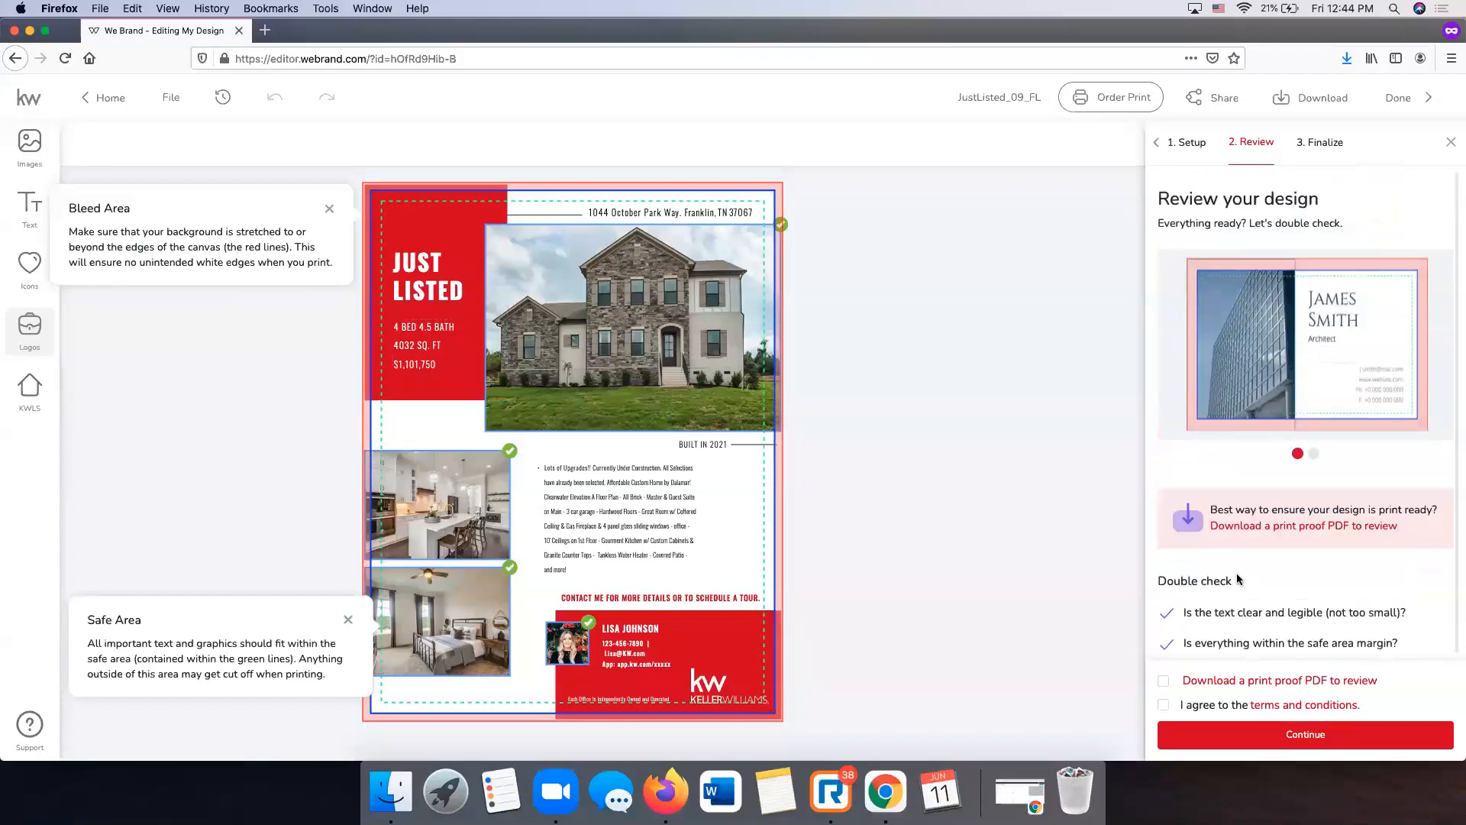
scroll(1235, 573, down, 3)
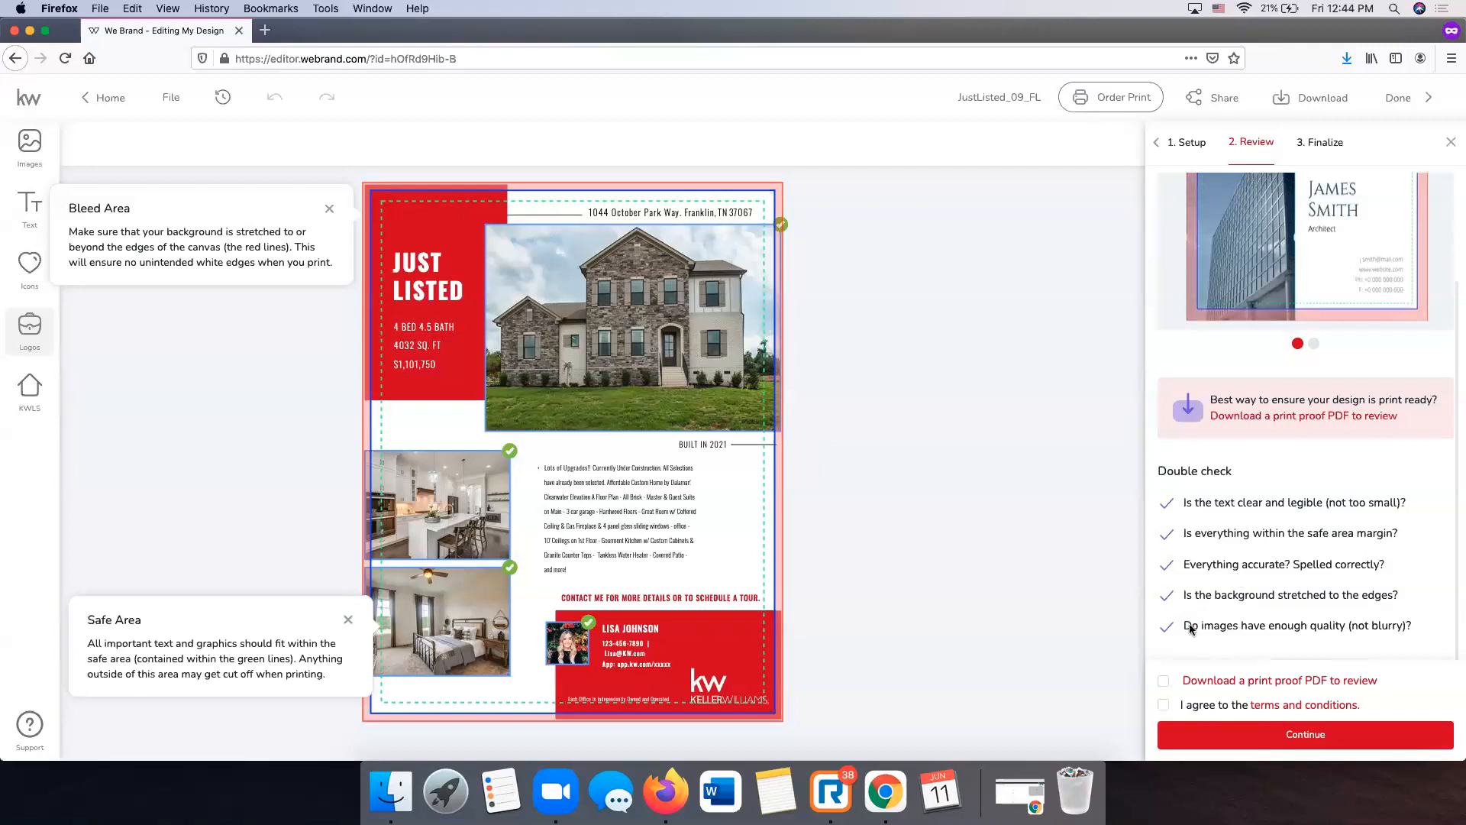
click(1164, 704)
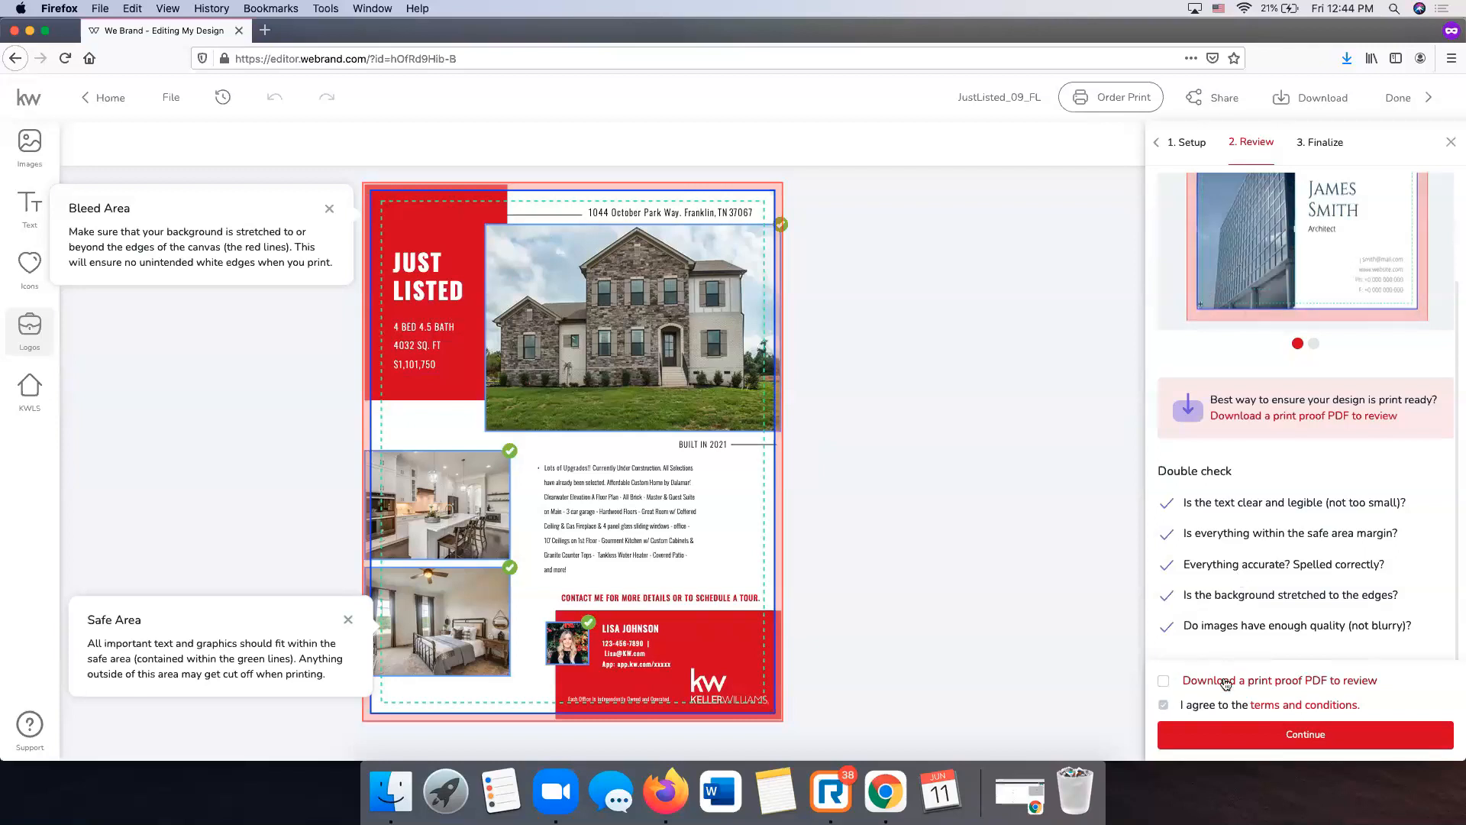
scroll(1236, 463, up, 3)
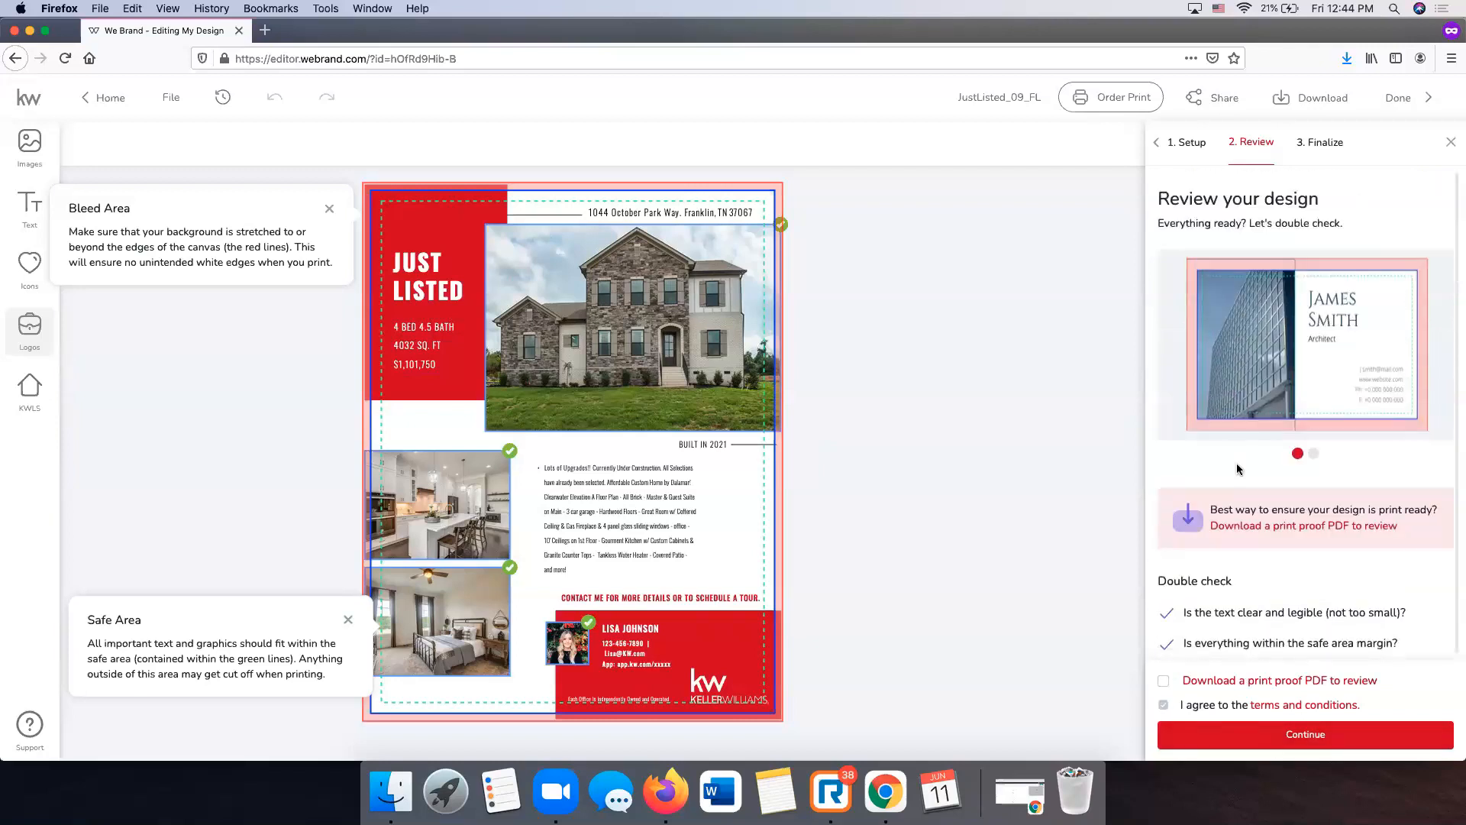
click(1315, 454)
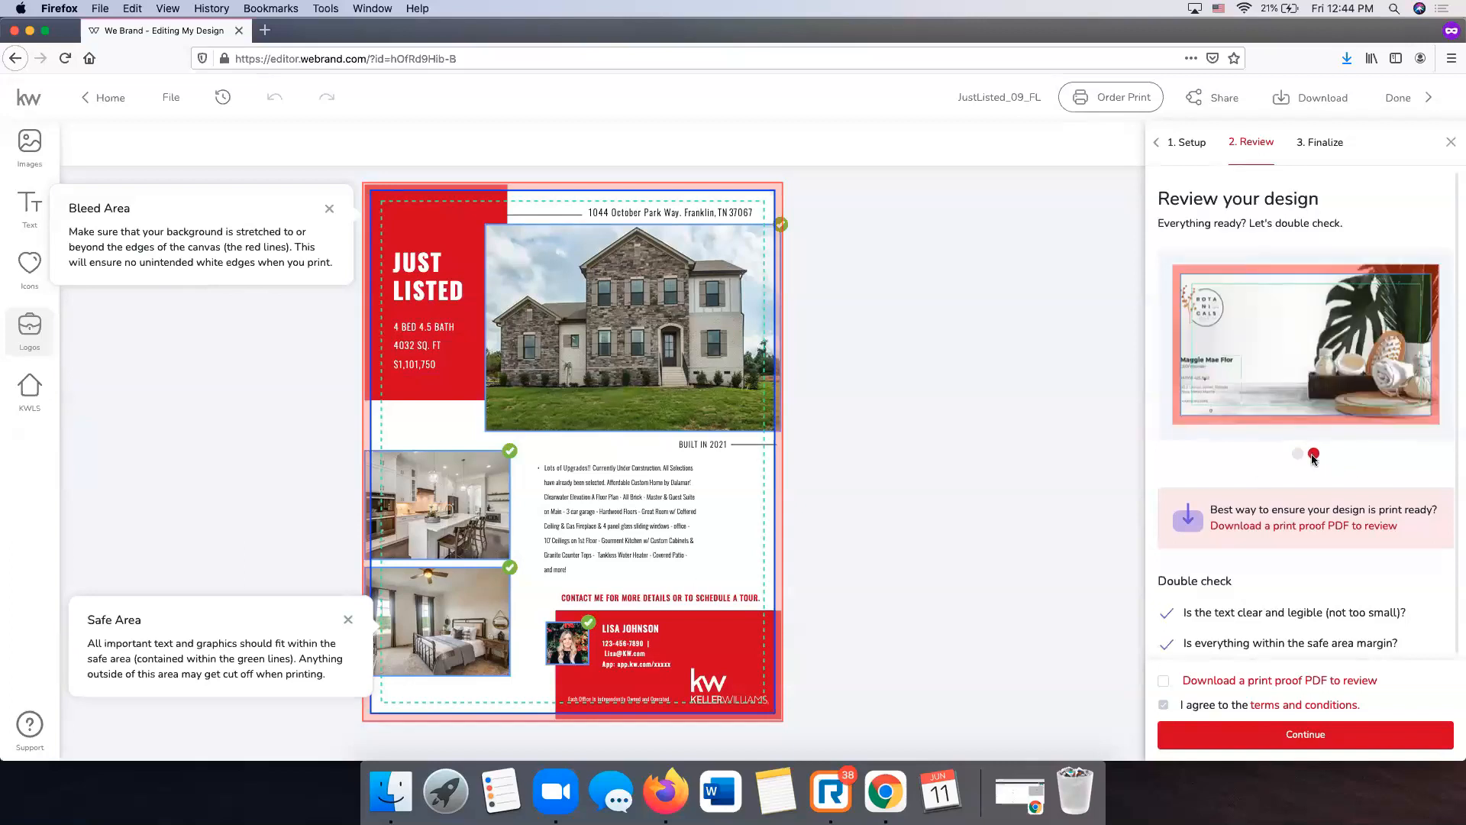
click(1311, 741)
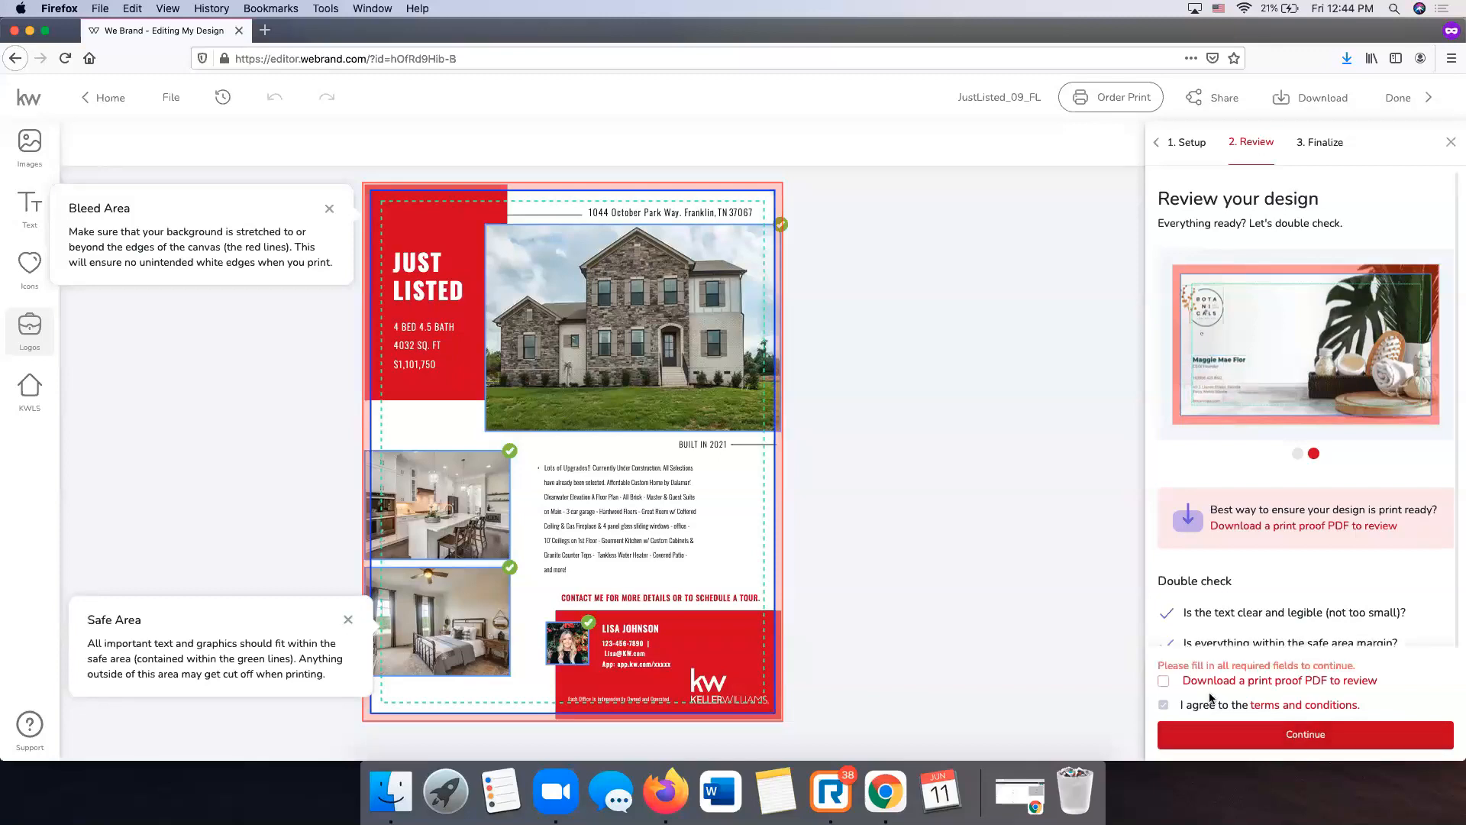
- Tick 'Download a print proof PDF', dismiss the save prompt, and continue to 3. Finalize
click(1166, 685)
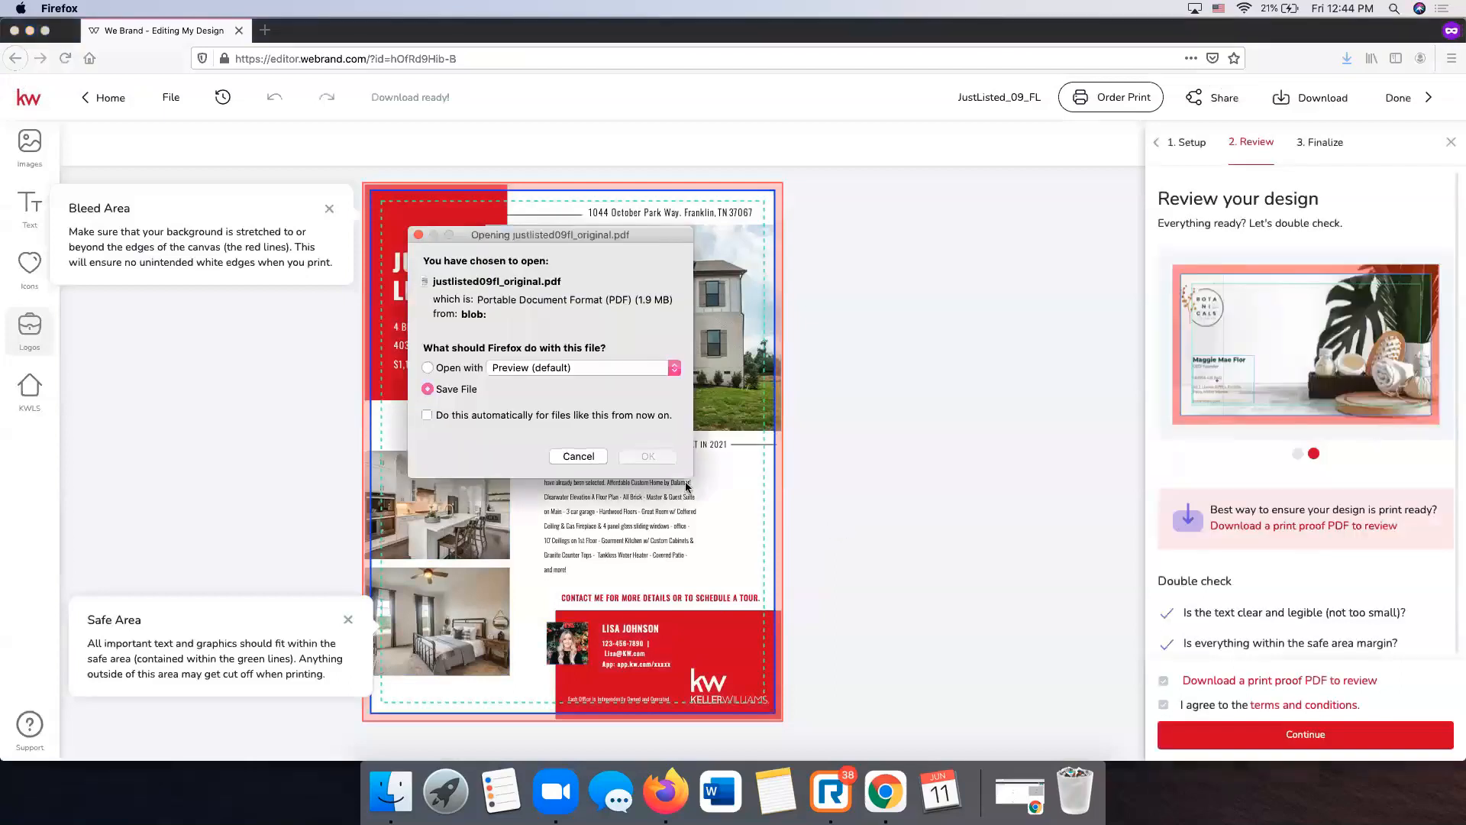
click(580, 456)
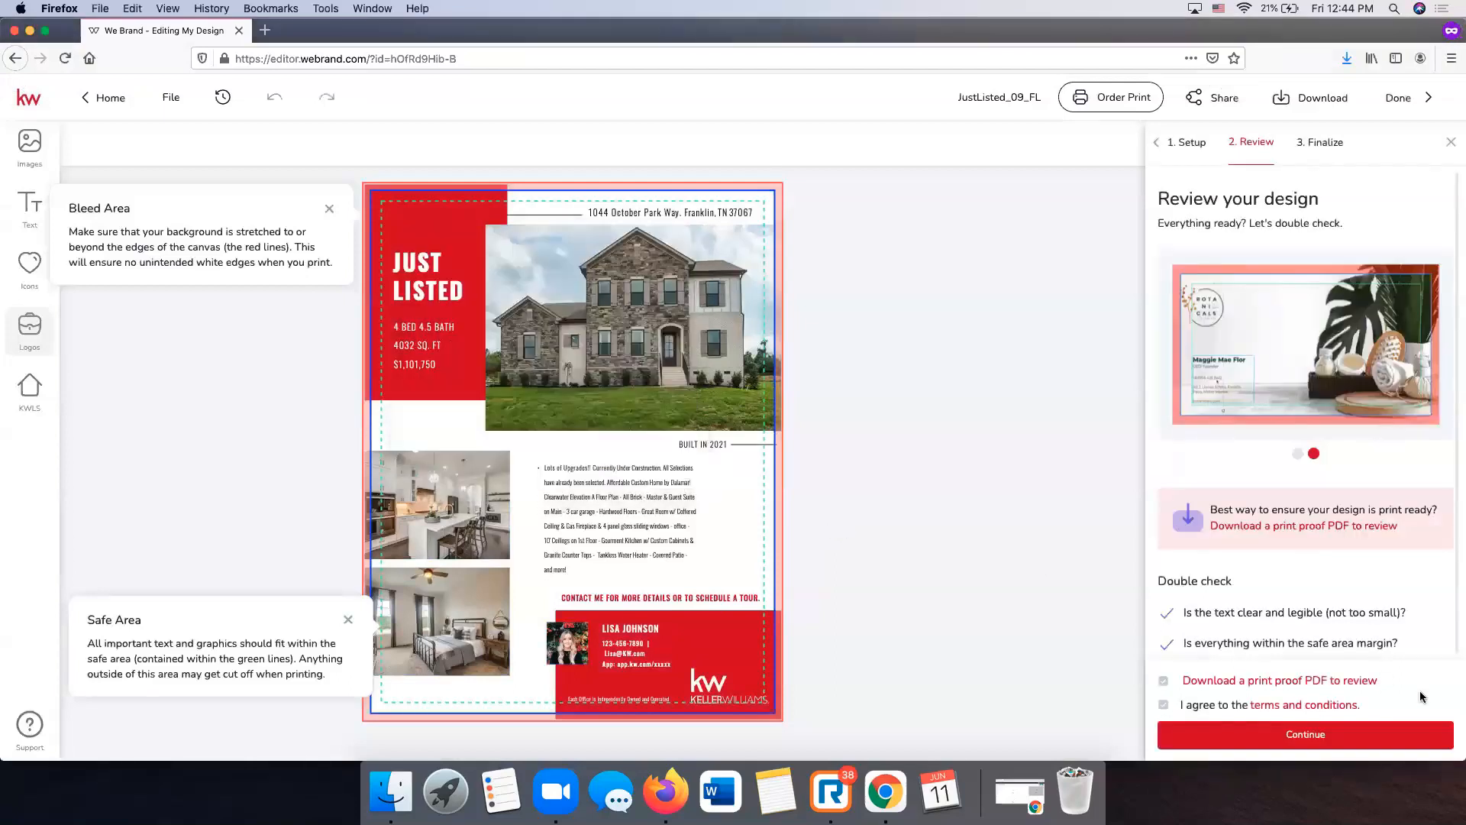
click(1305, 734)
scroll(1231, 414, down, 1)
scroll(1231, 415, up, 1)
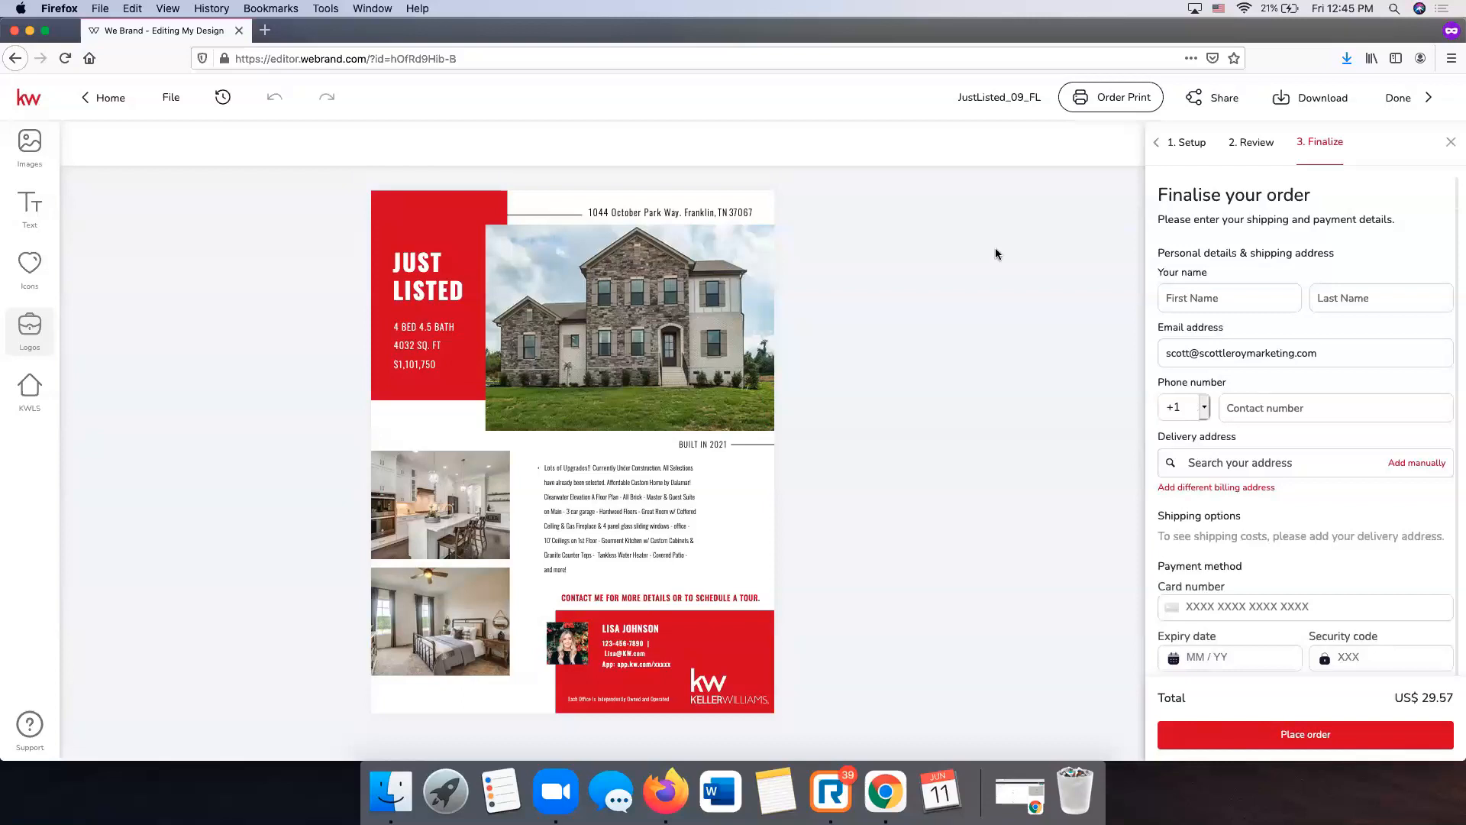
- Close the order form and choose PDF for Printing as the download file type
click(1451, 146)
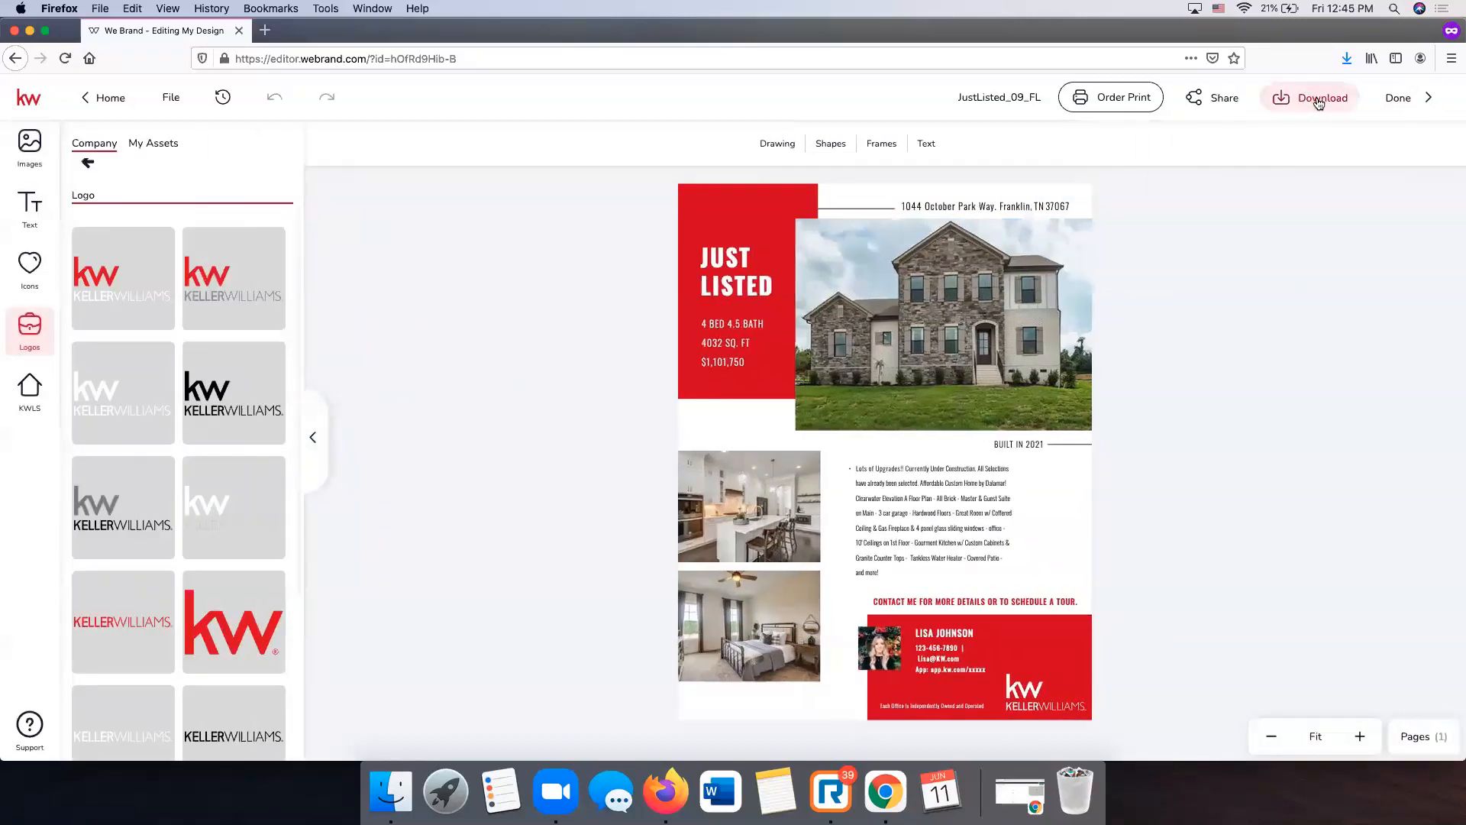
click(1315, 101)
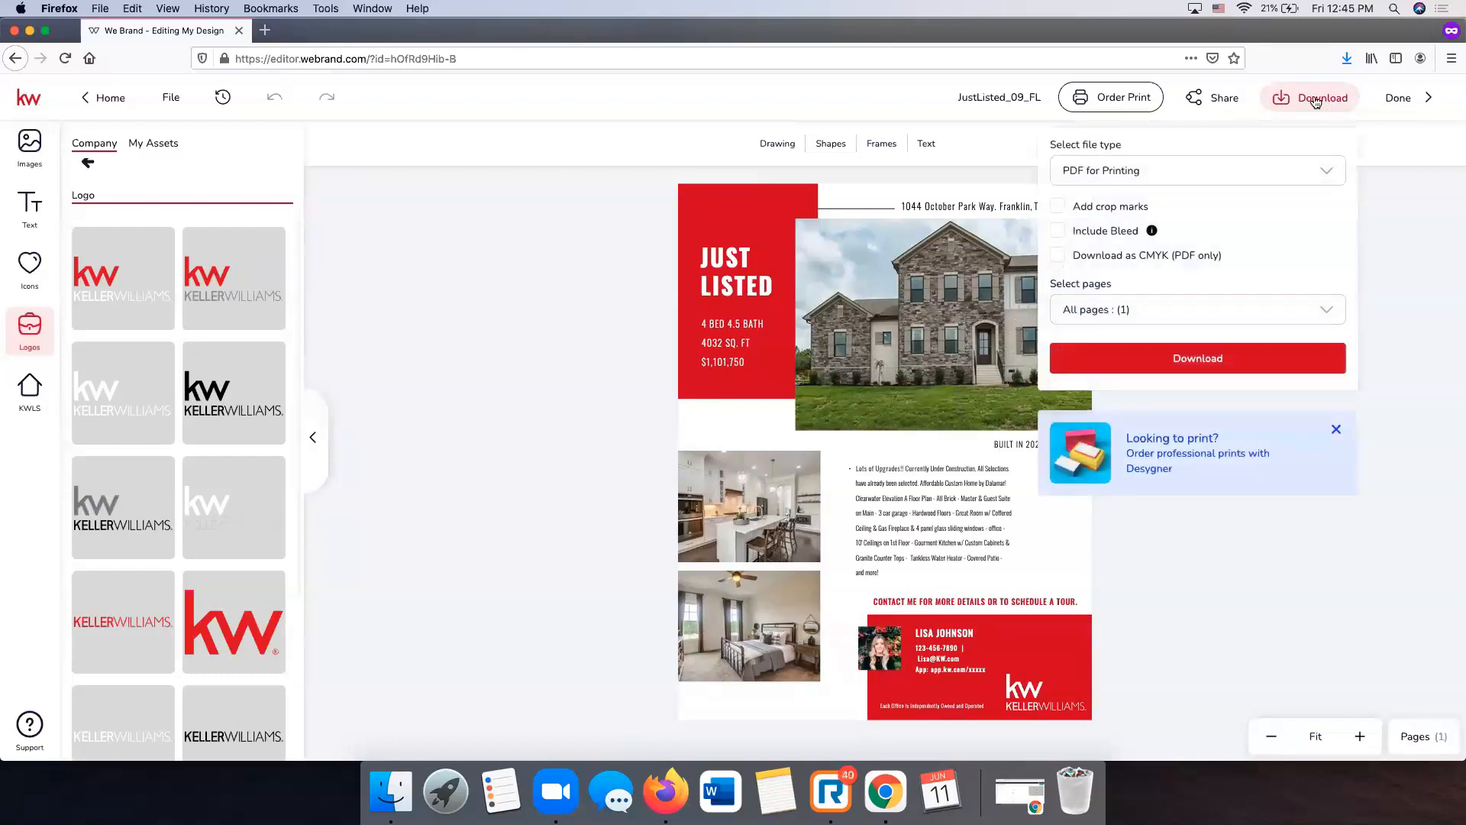
click(1149, 178)
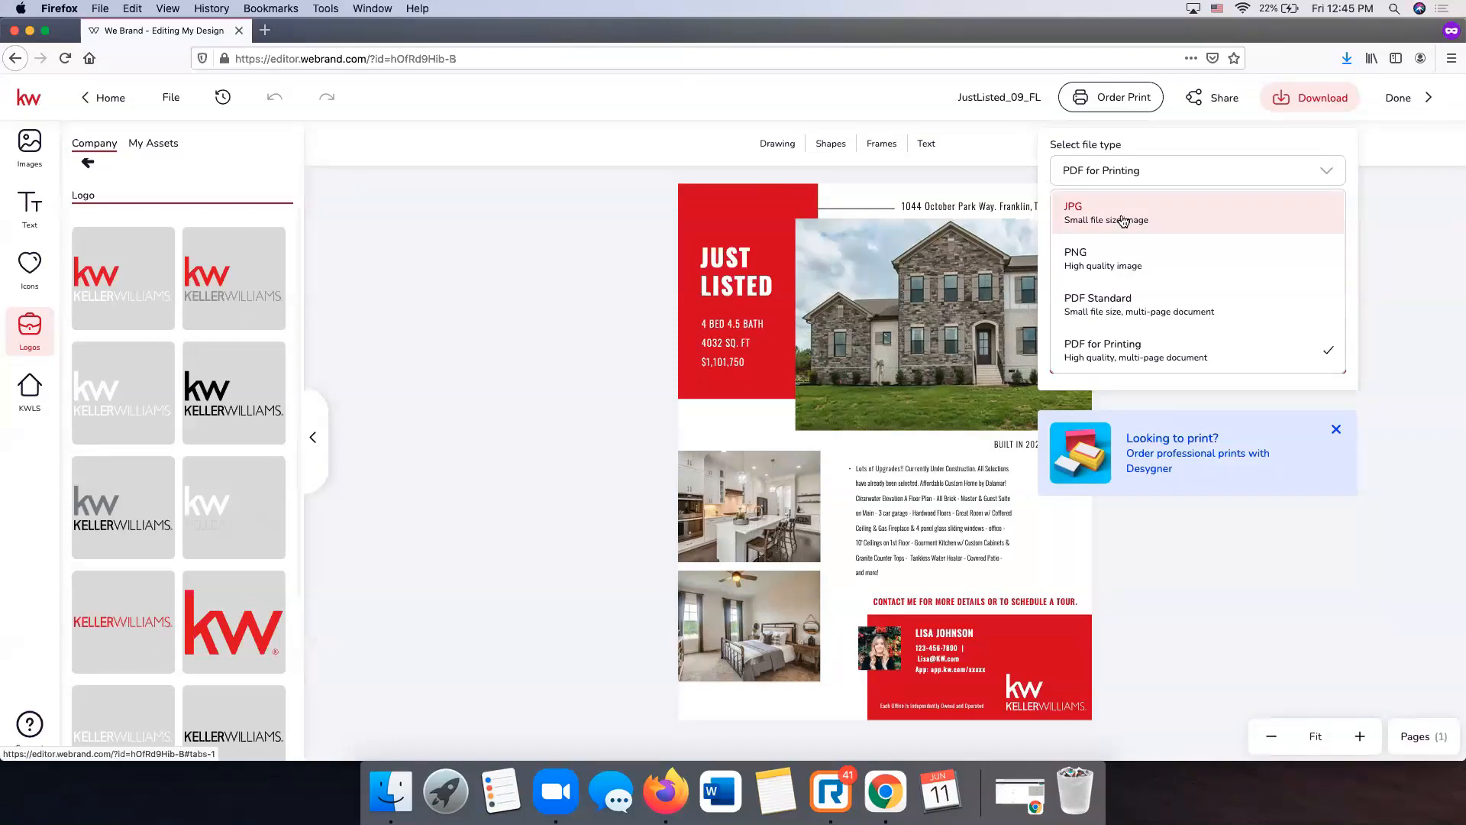
click(1116, 362)
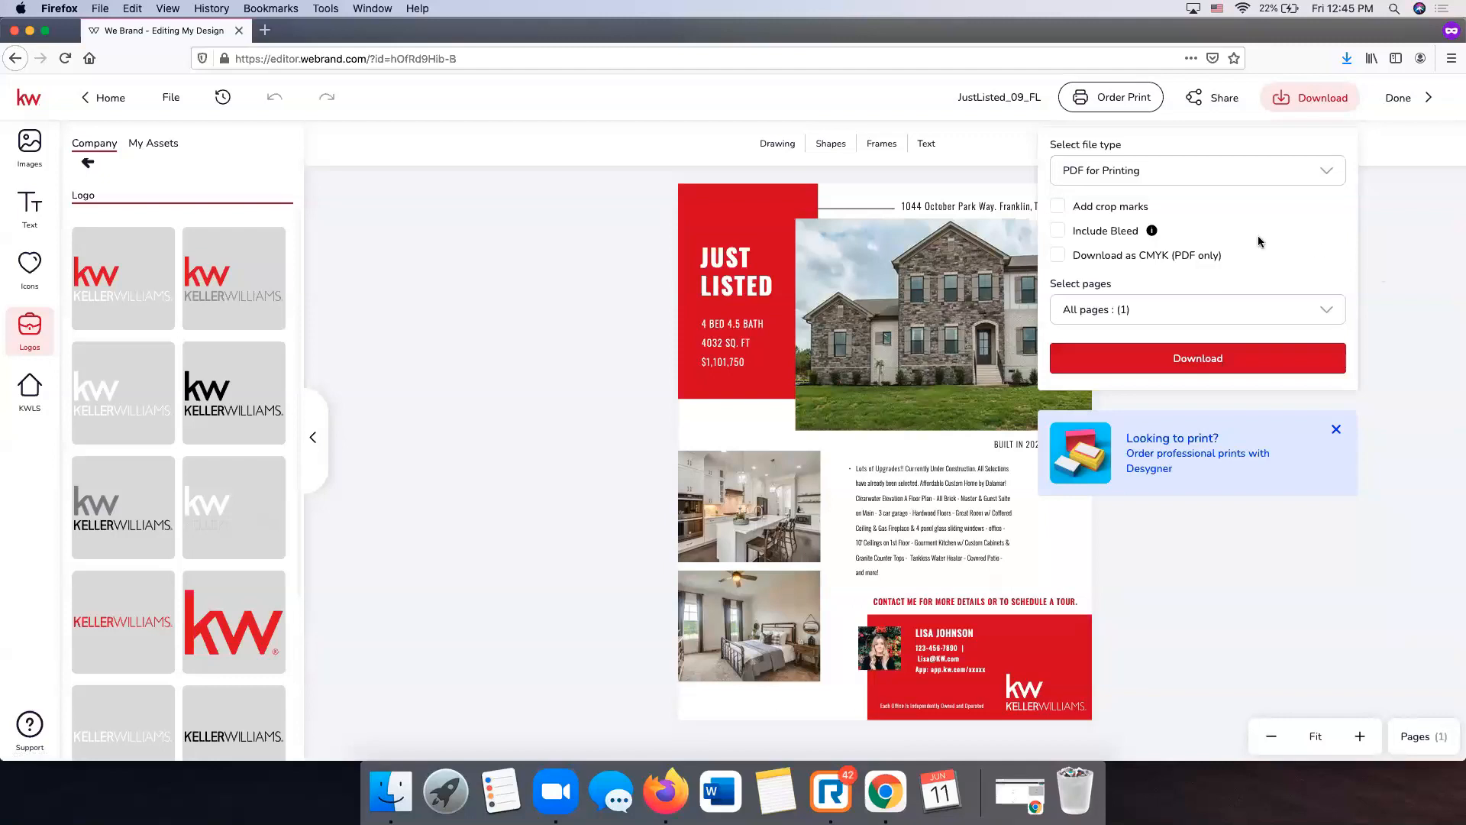
- Leave crop marks, bleed and CMYK unticked and download the flyer PDF
click(1057, 207)
click(1058, 230)
click(1065, 307)
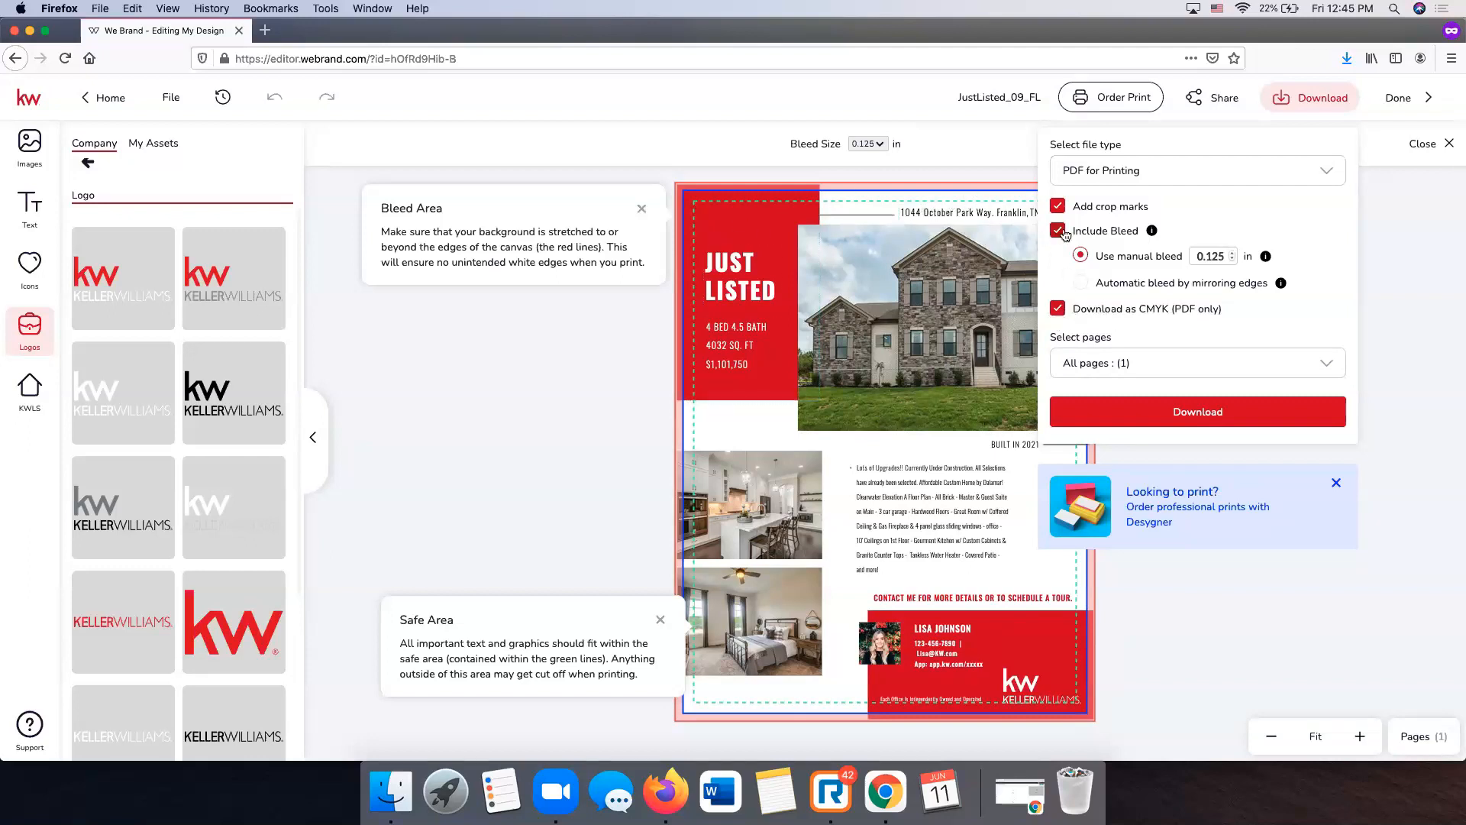
click(1057, 310)
click(1057, 230)
click(1057, 206)
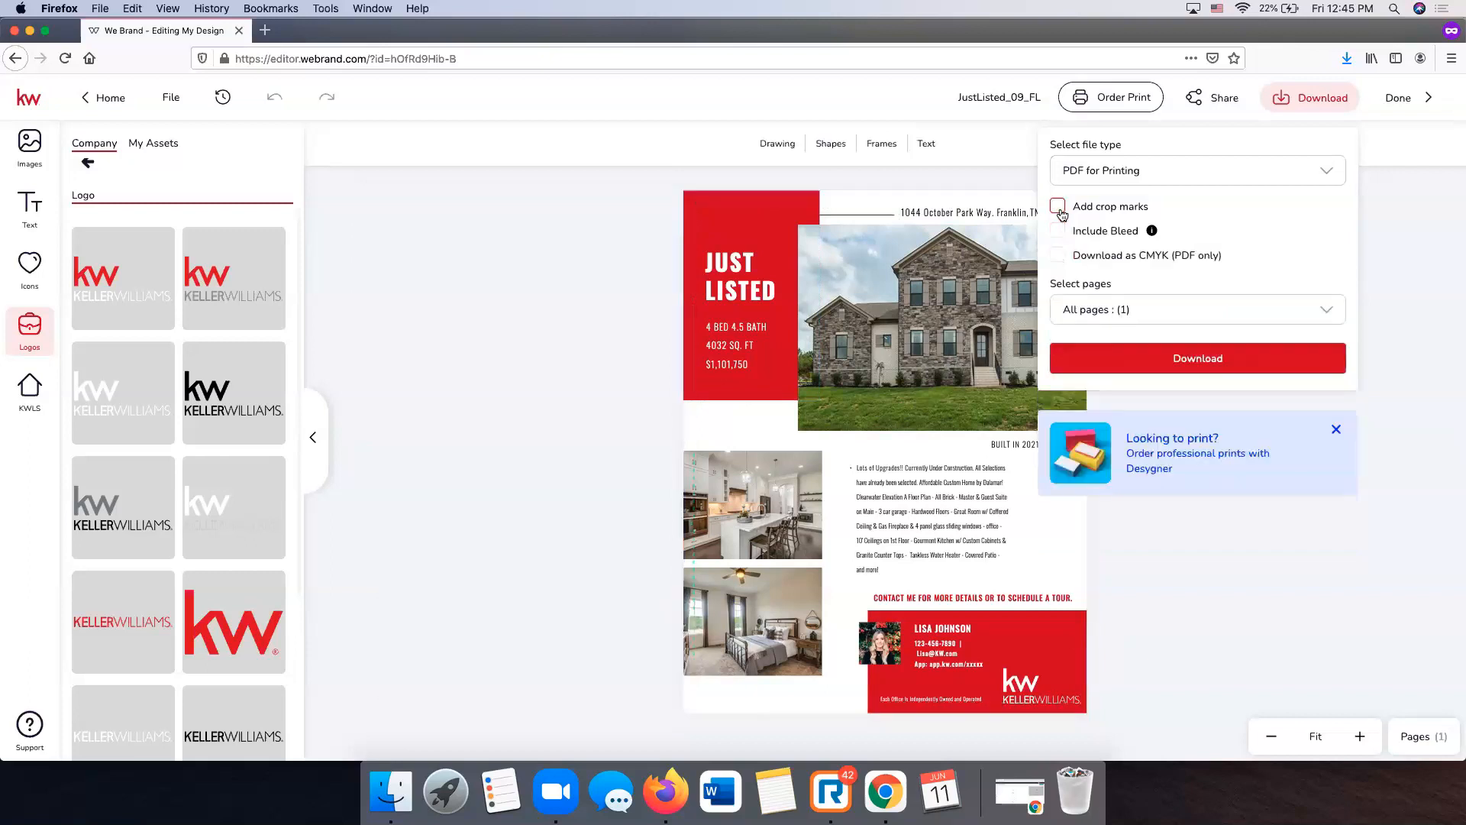
click(1174, 317)
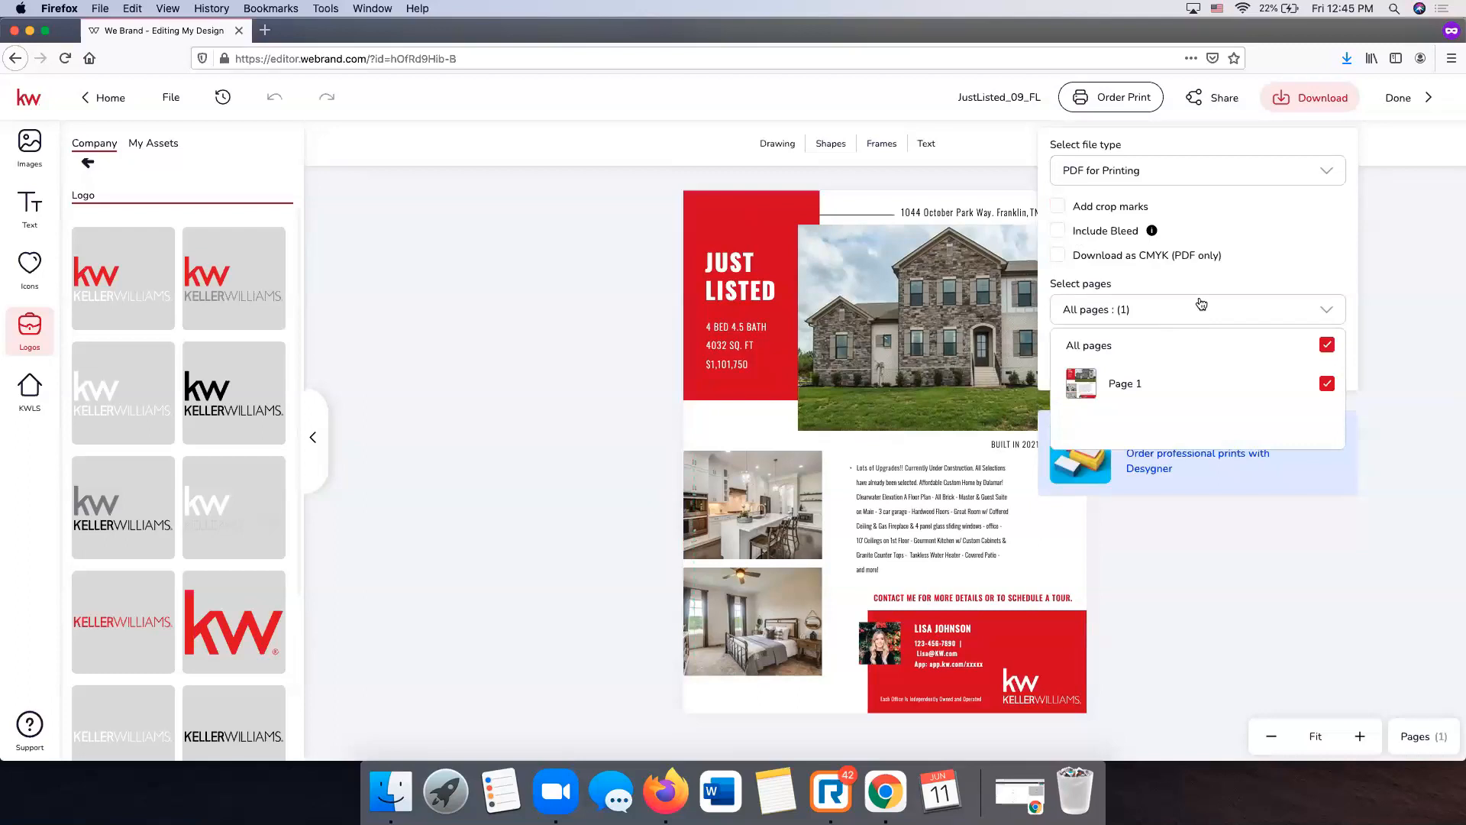
click(1319, 313)
click(1182, 365)
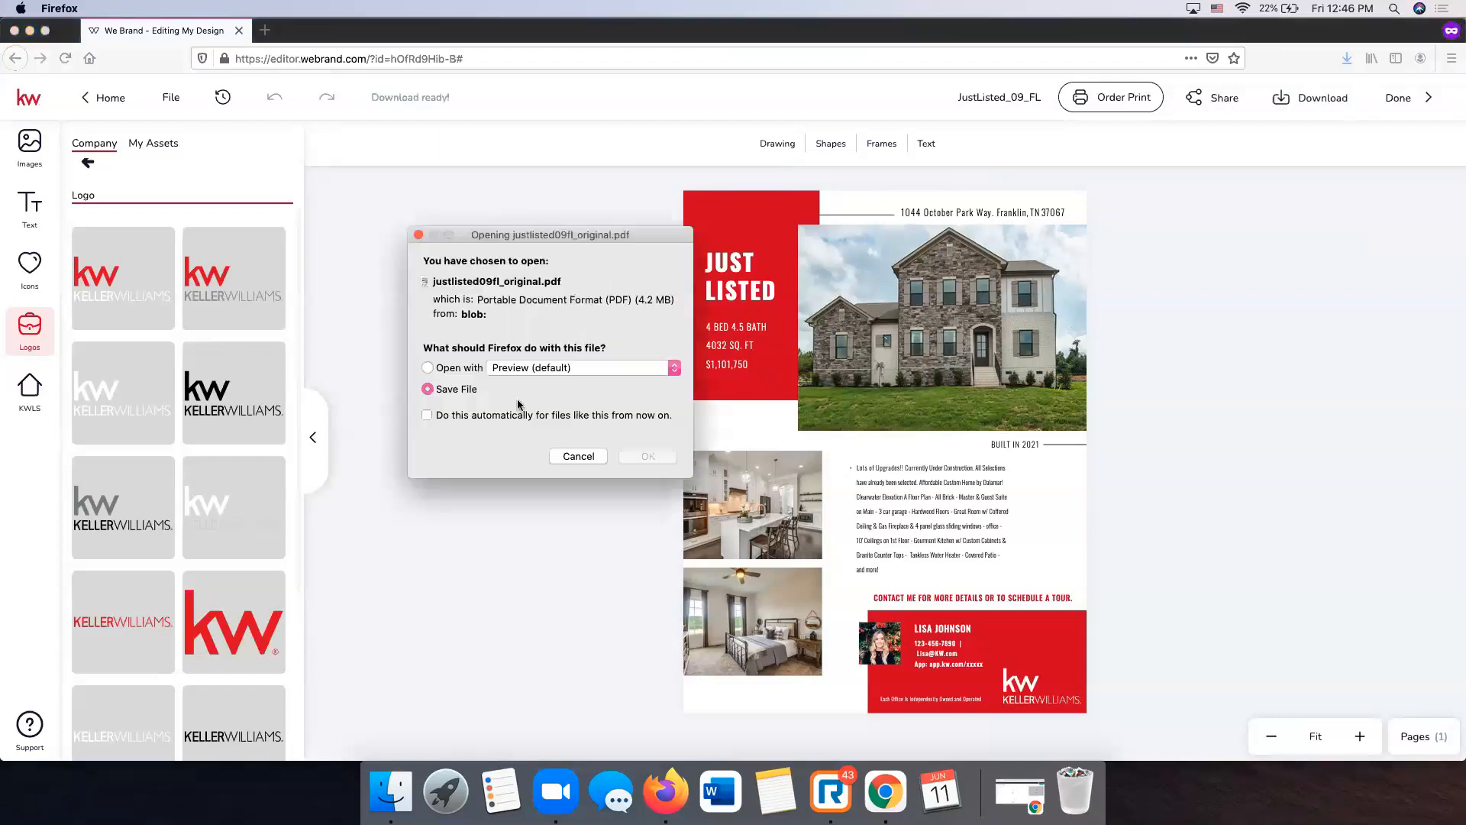
- Open justlisted09fl_original.pdf in Preview, look it over, and close the Preview window
click(627, 459)
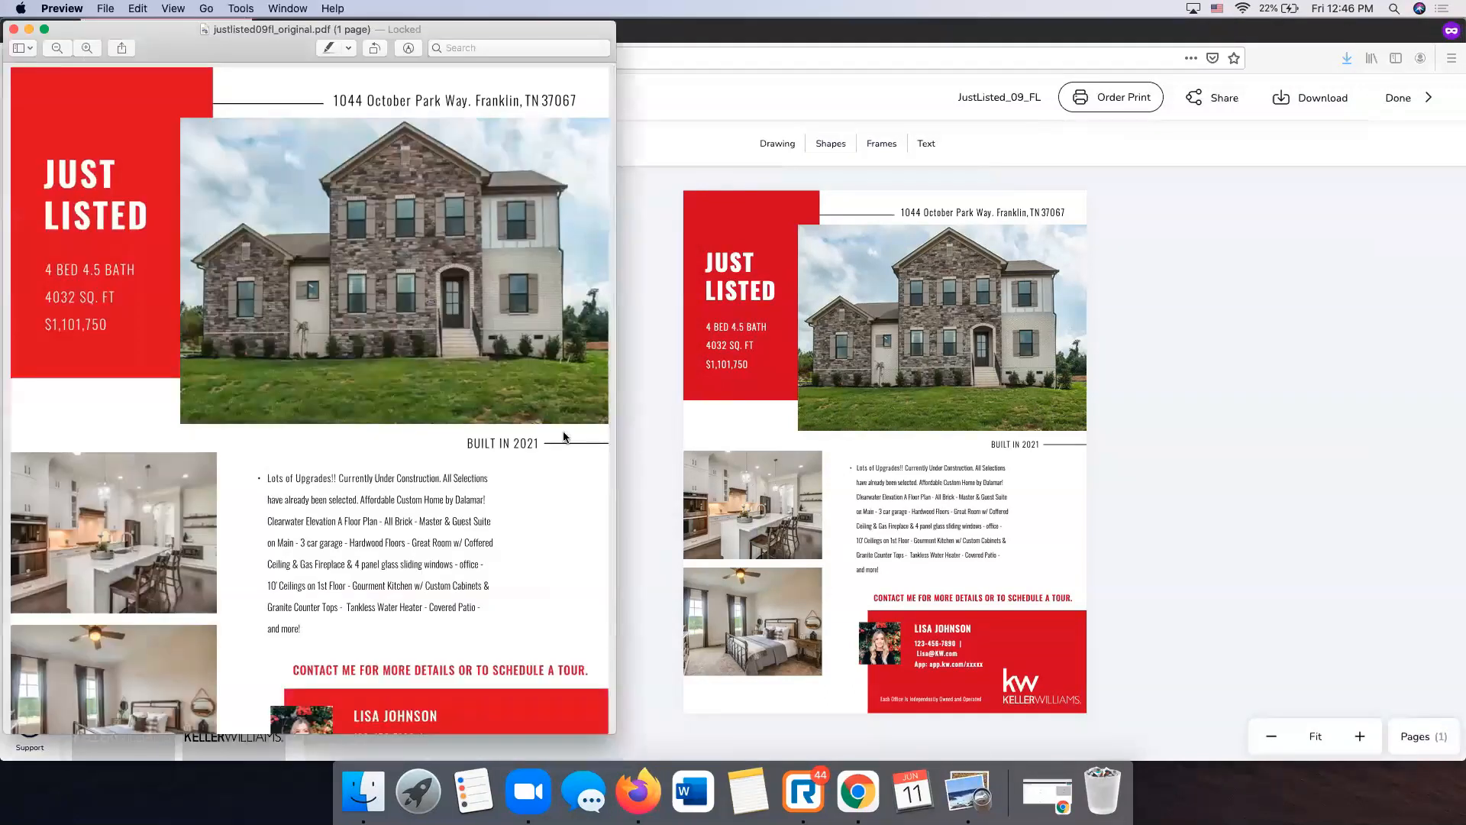
scroll(448, 414, down, 3)
scroll(448, 414, up, 3)
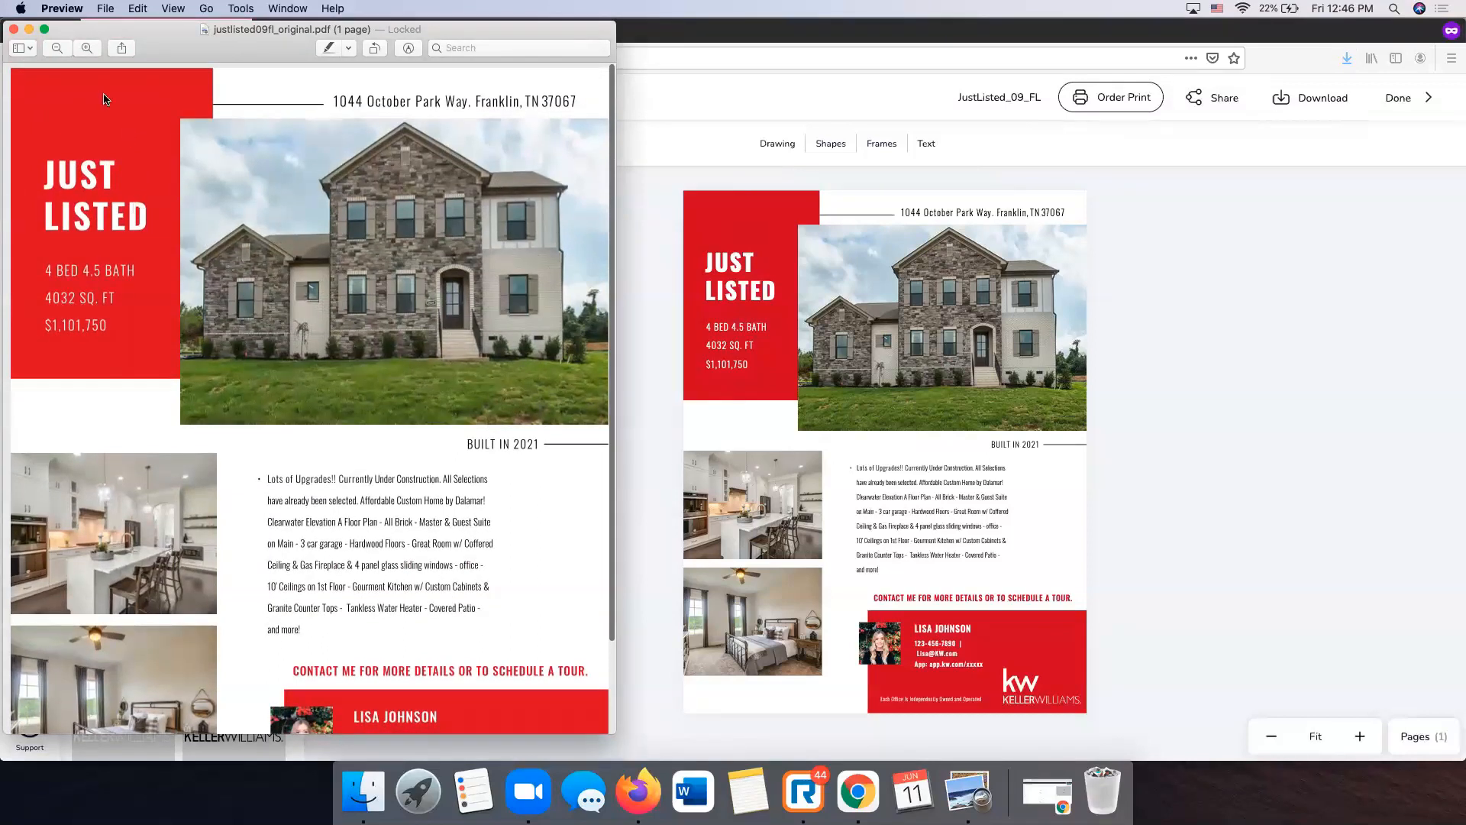
click(14, 30)
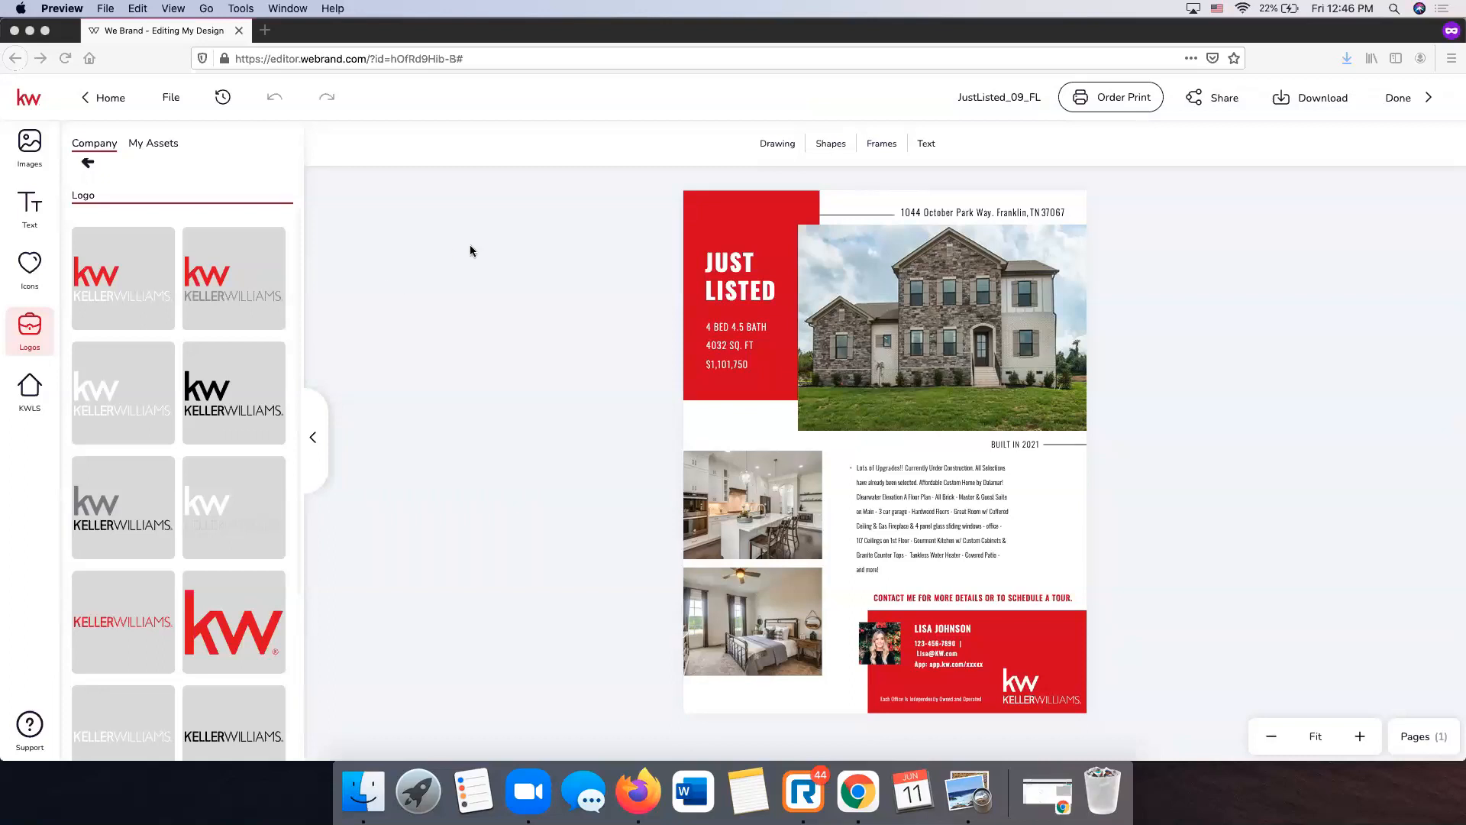
- Load scottleroymarketing.com in Firefox and go to its LOGIN page
click(457, 63)
text(sco)
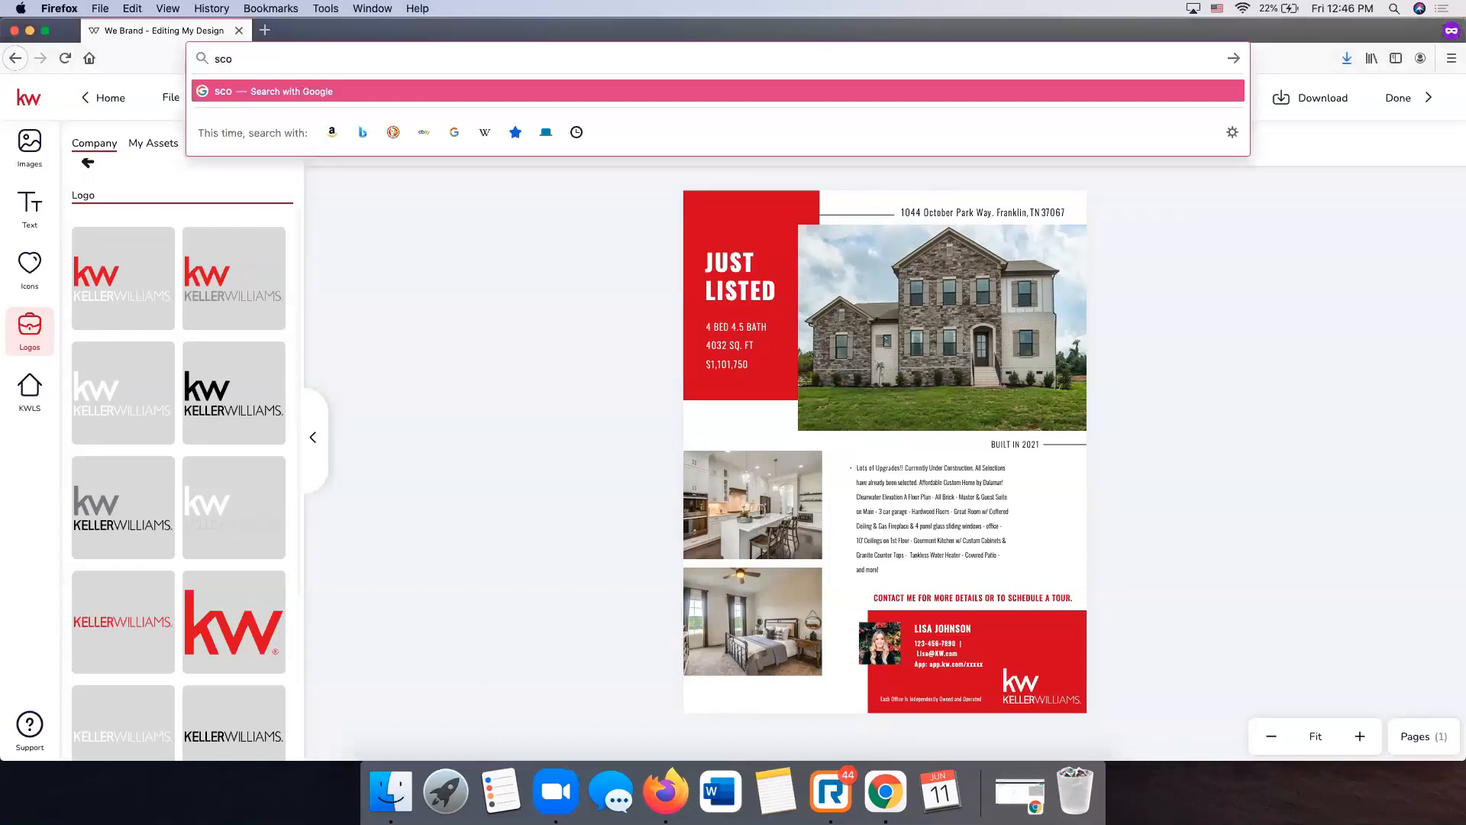
text(ttleroymarketing.com)
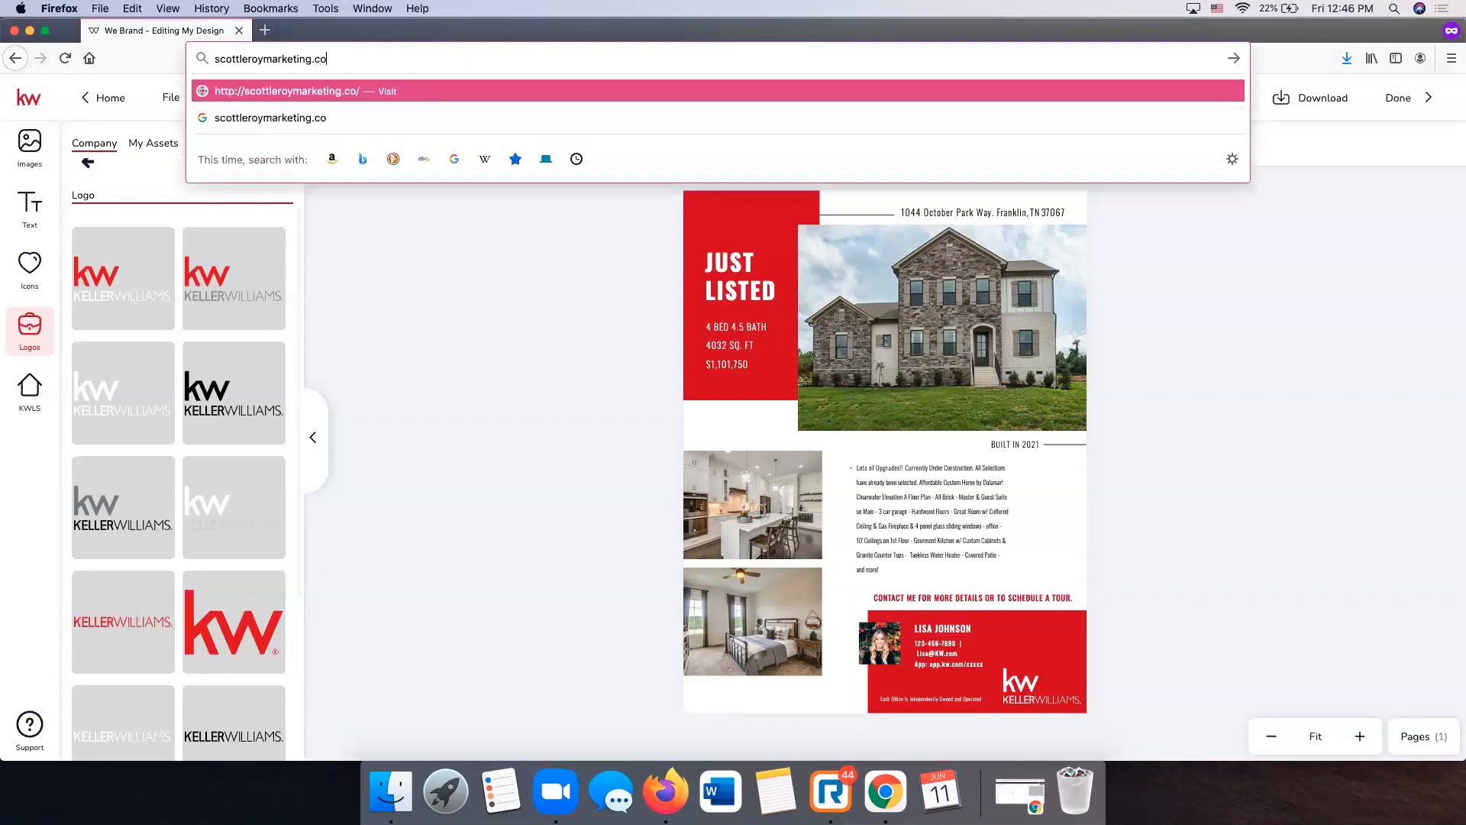
key(Return)
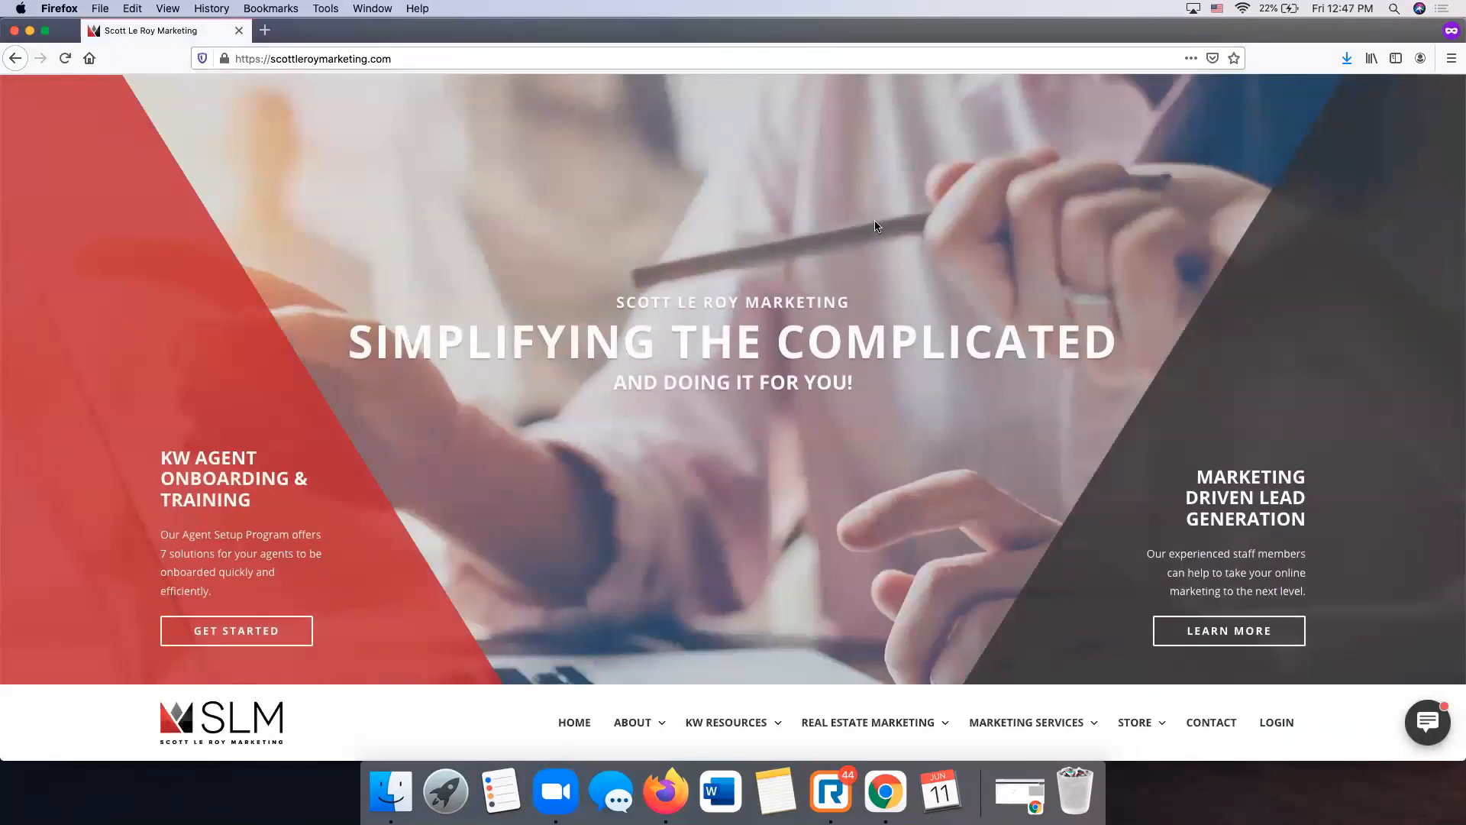
scroll(870, 229, down, 5)
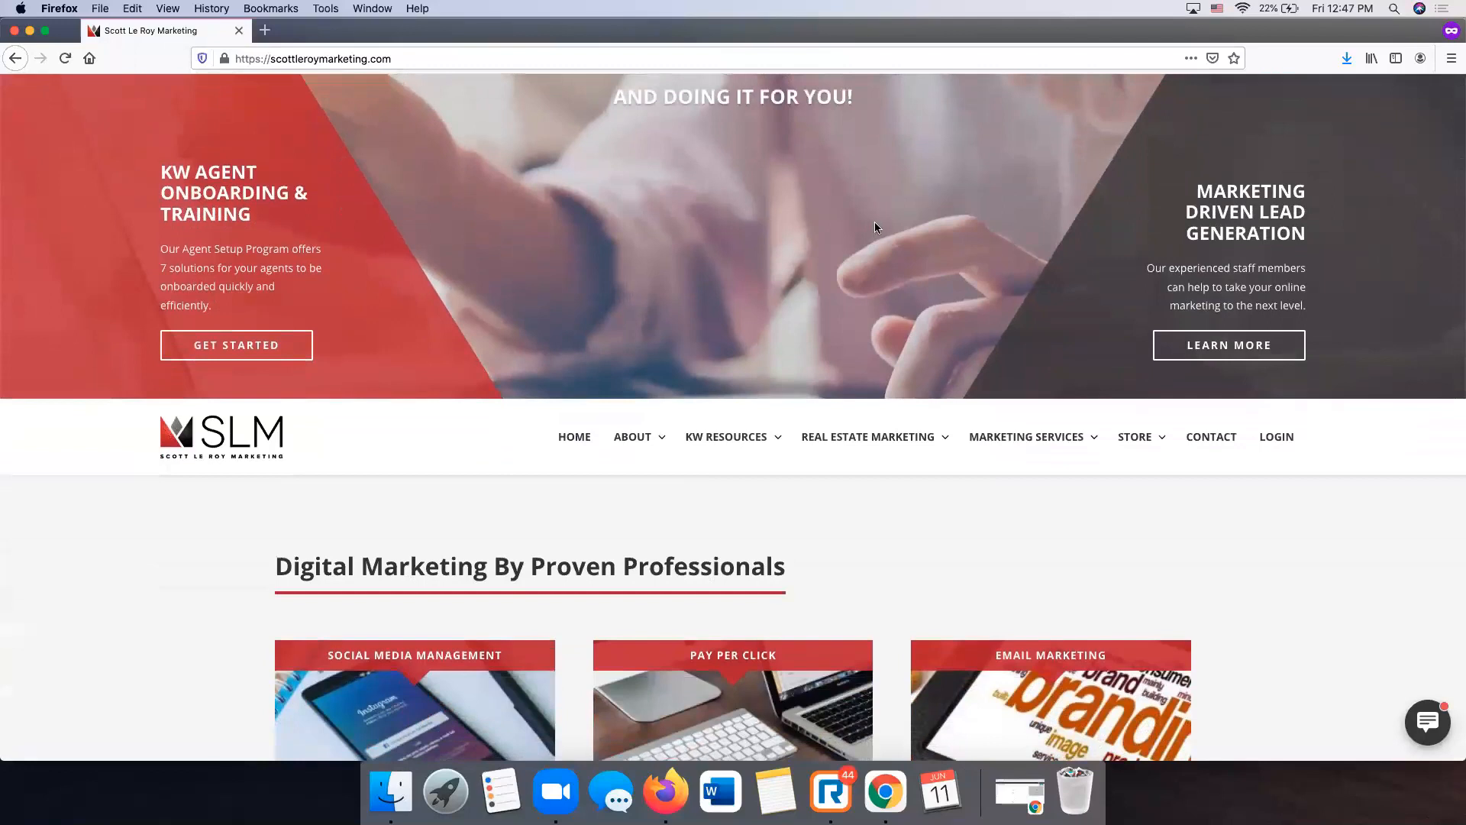
click(1285, 446)
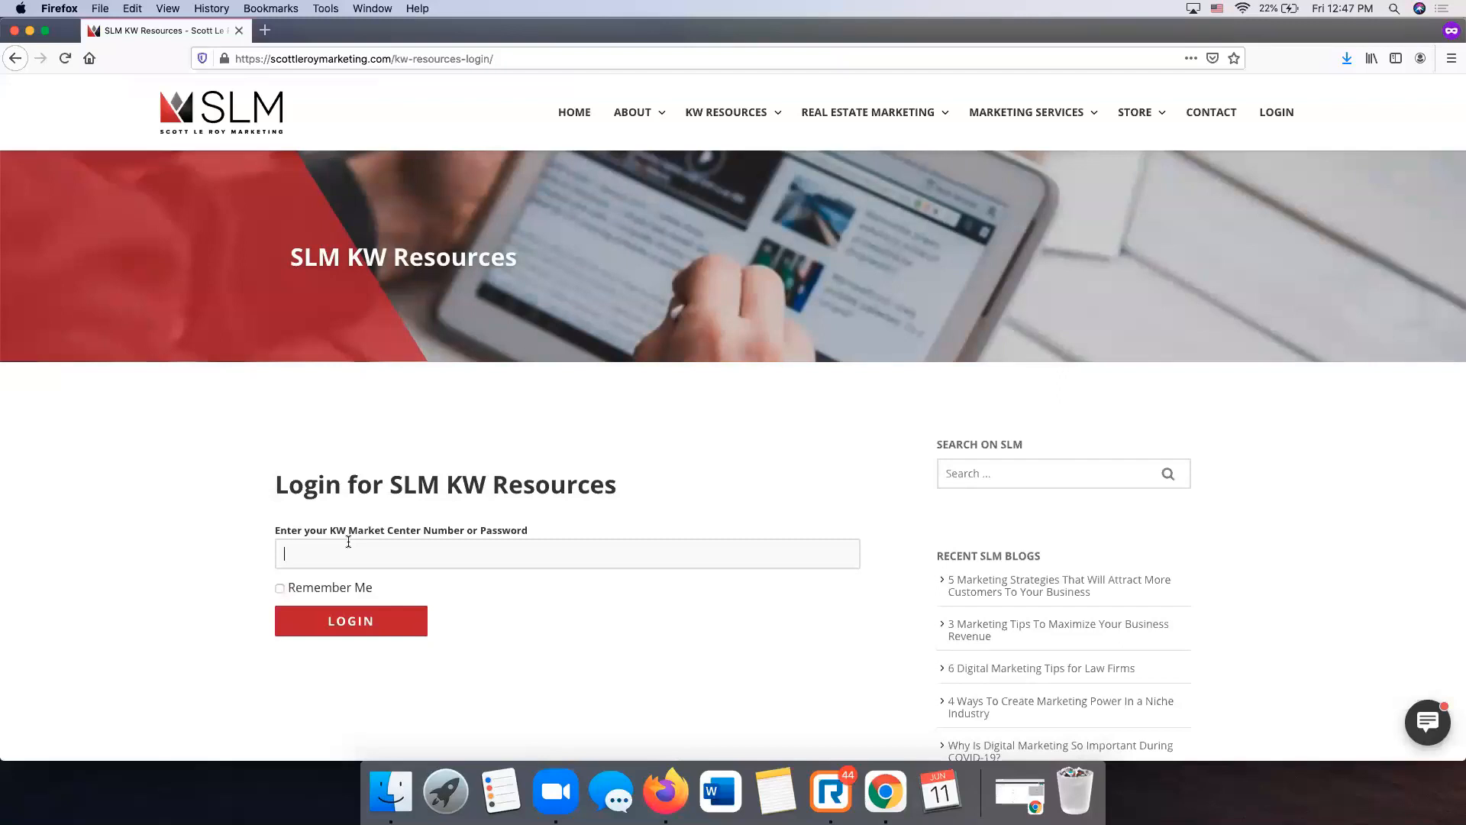
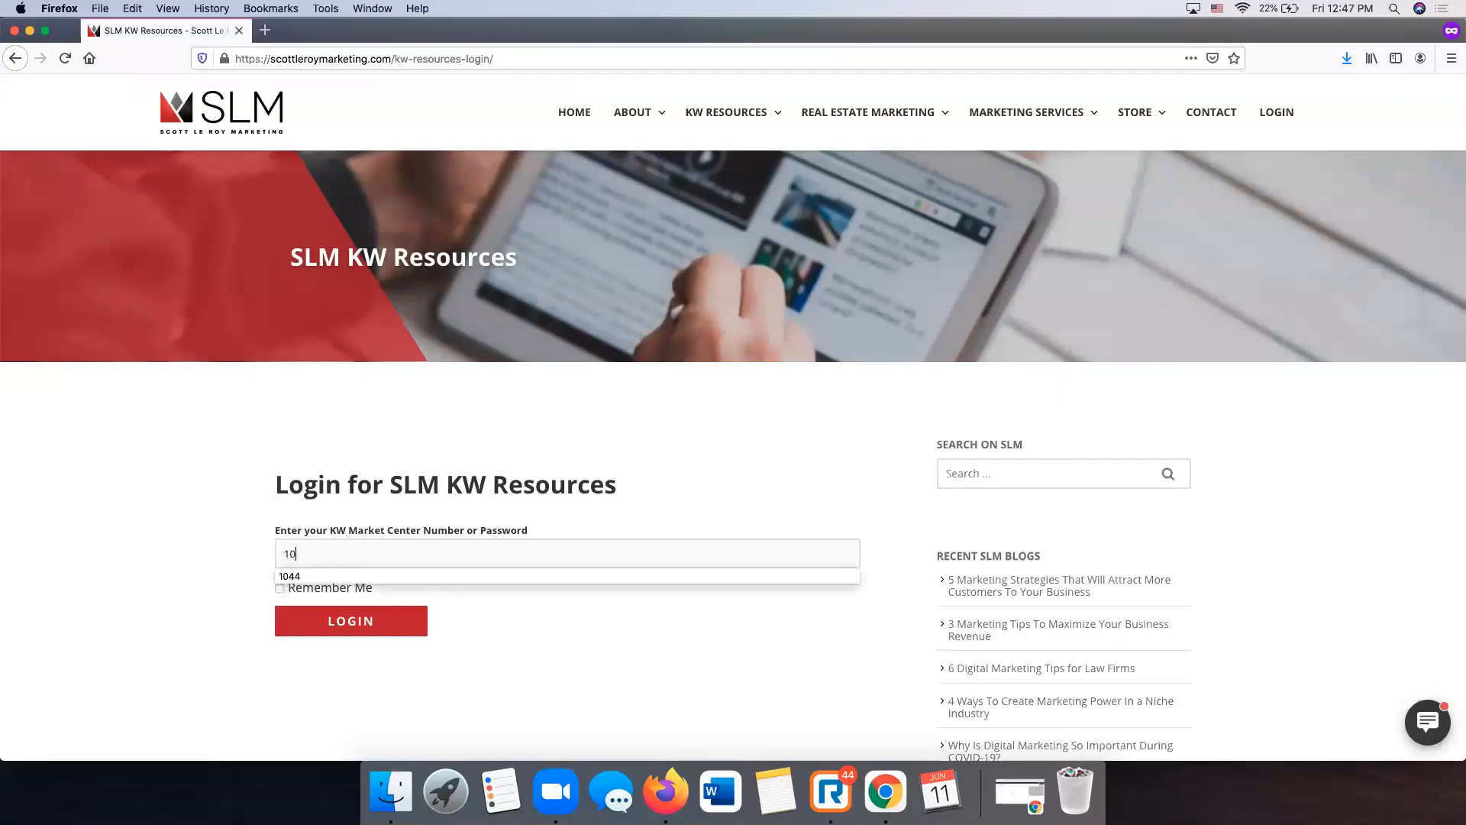
- Log in with the Market Center number and open KW Resources > Templates
click(380, 622)
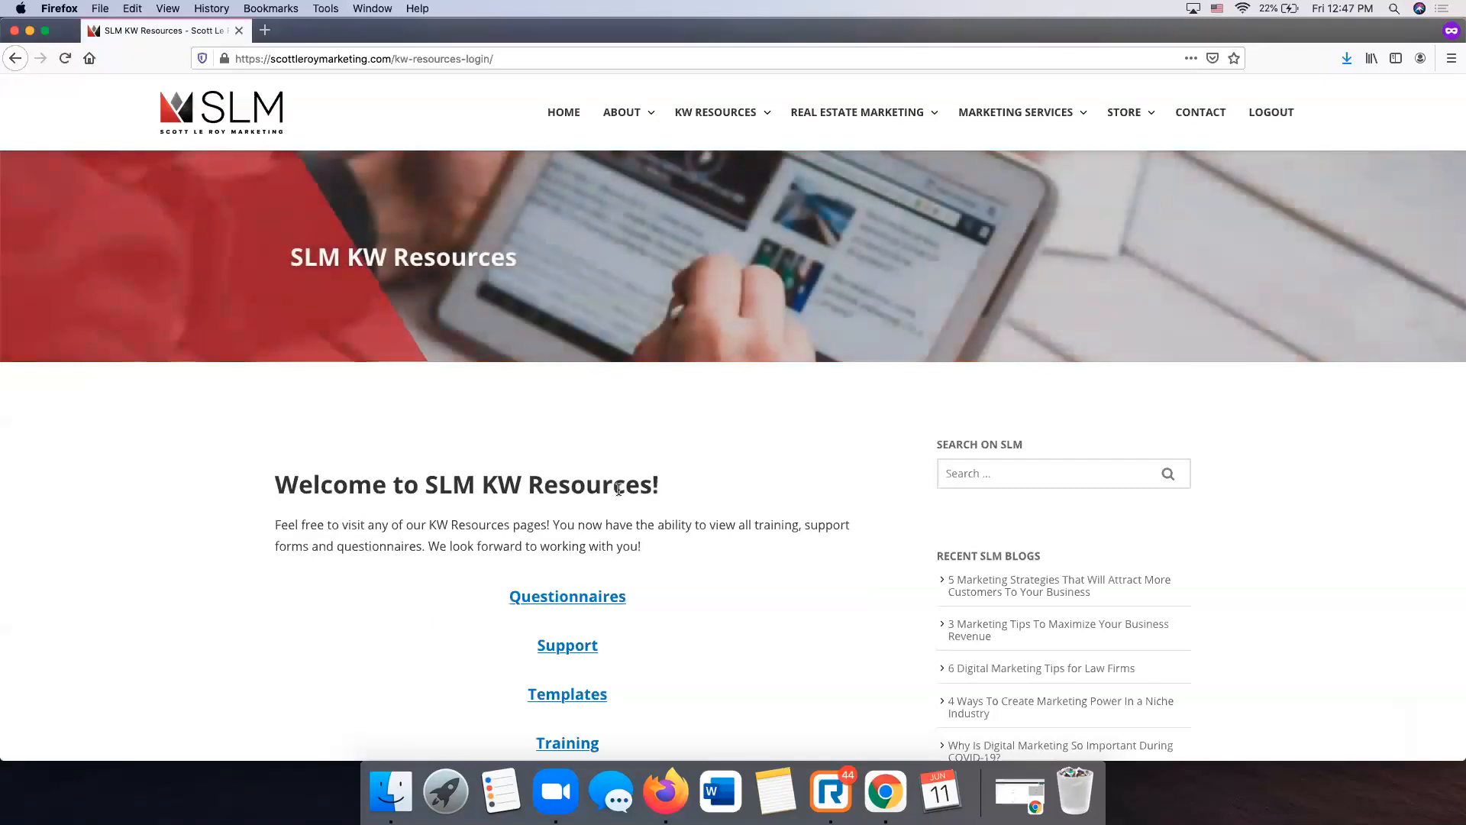
mouse_move(730, 109)
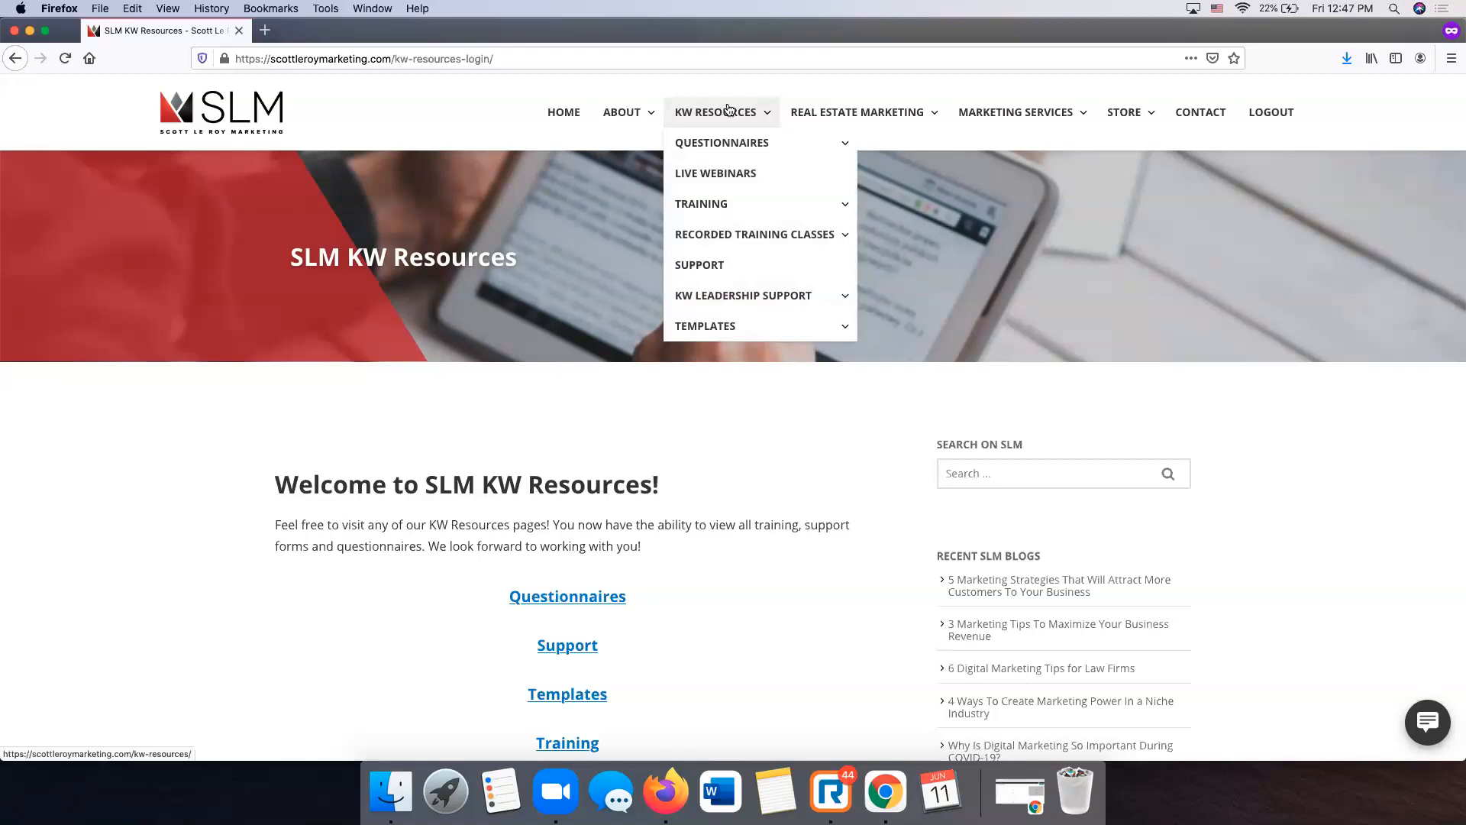
mouse_move(704, 327)
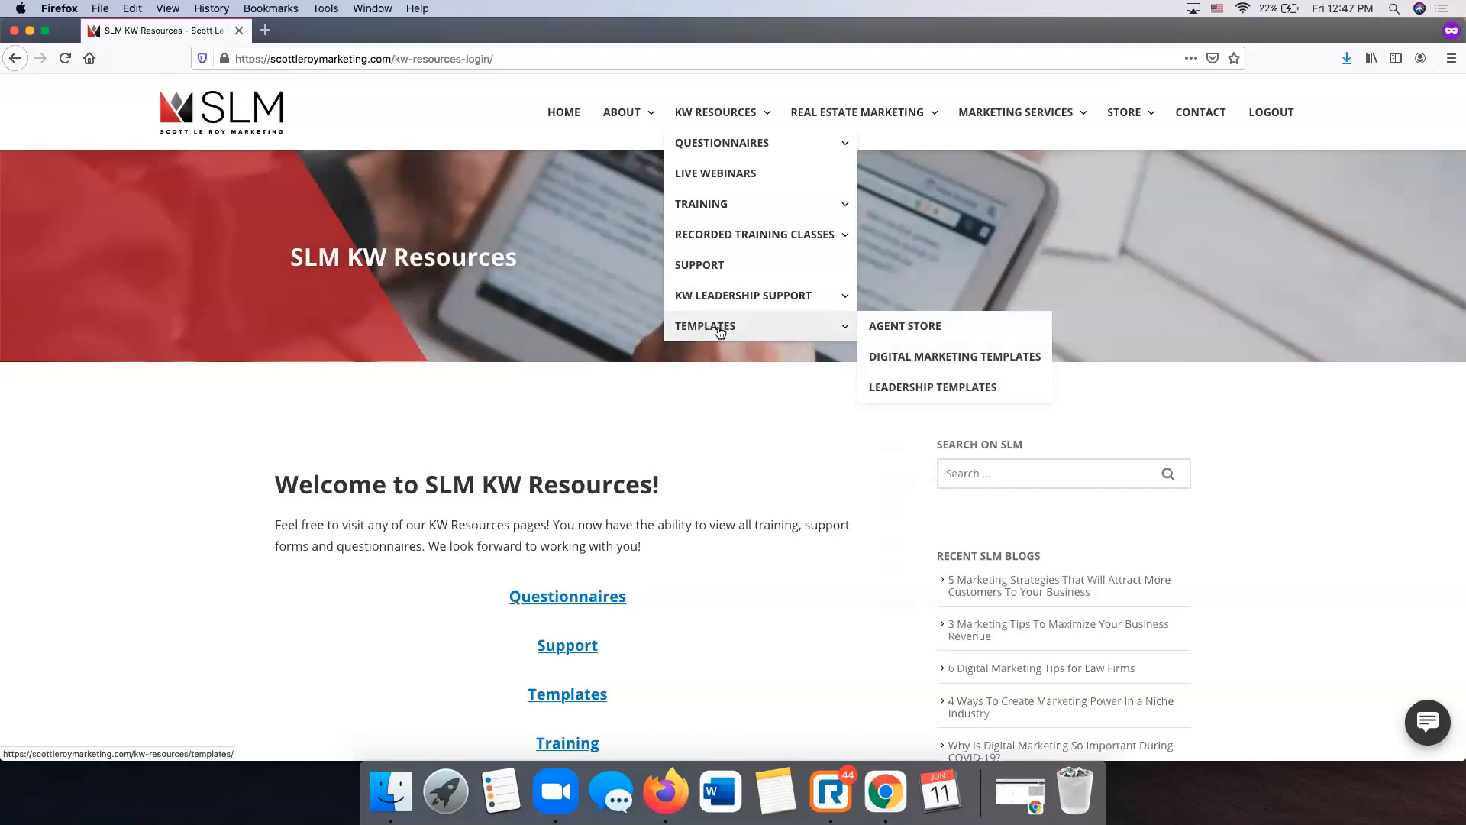
click(720, 331)
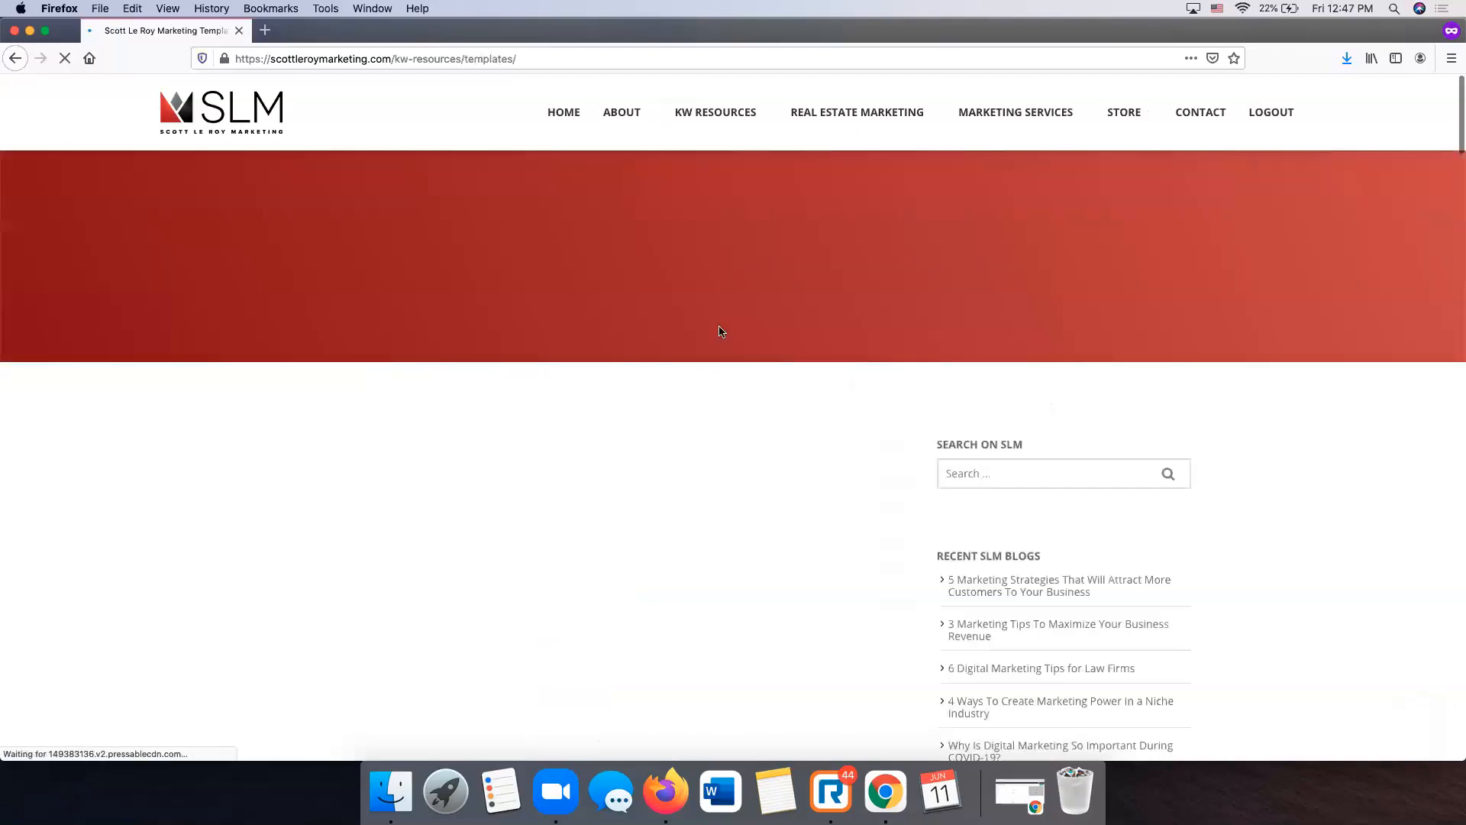
mouse_move(737, 326)
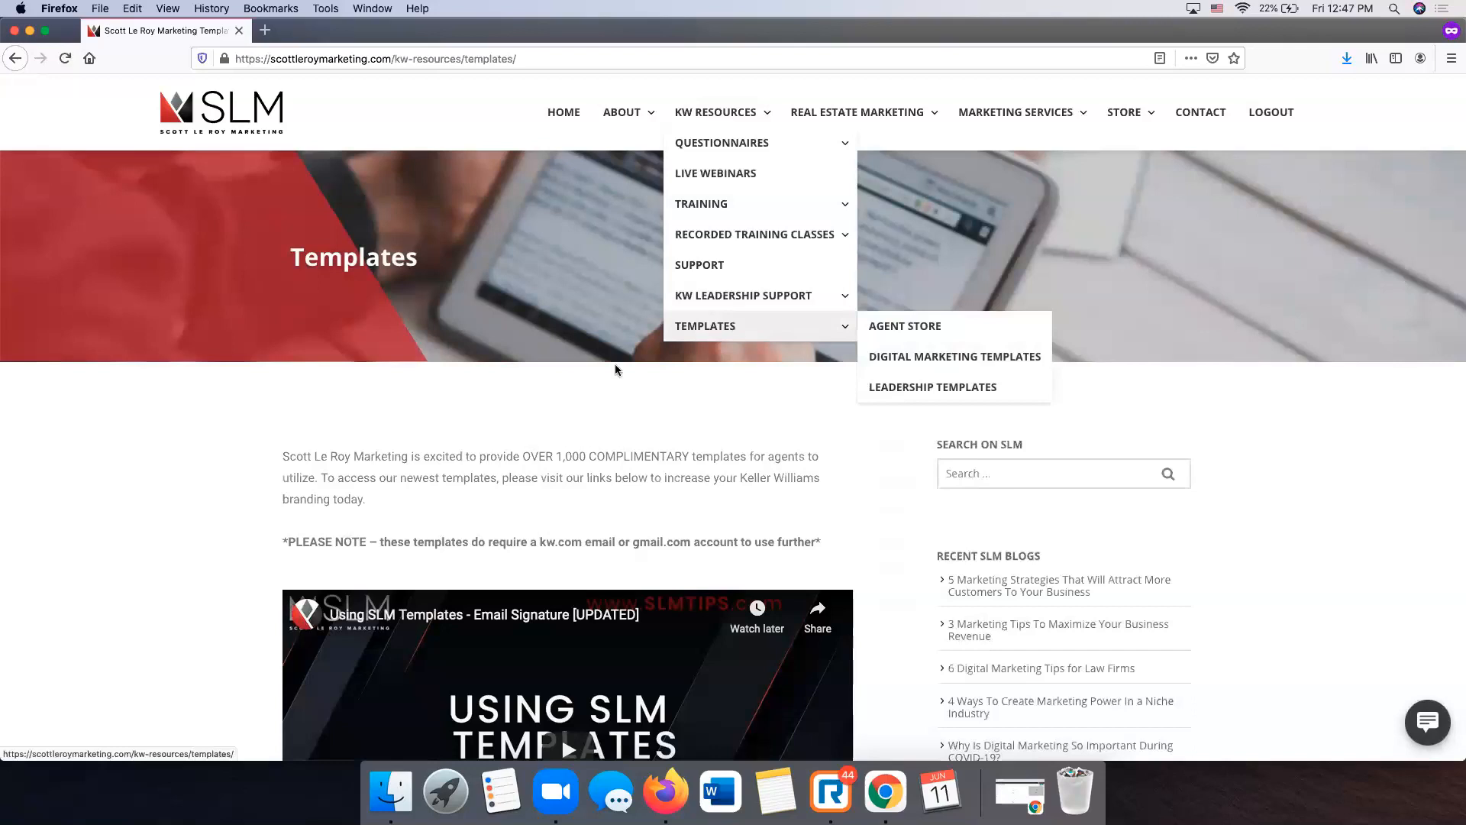
scroll(308, 451, down, 3)
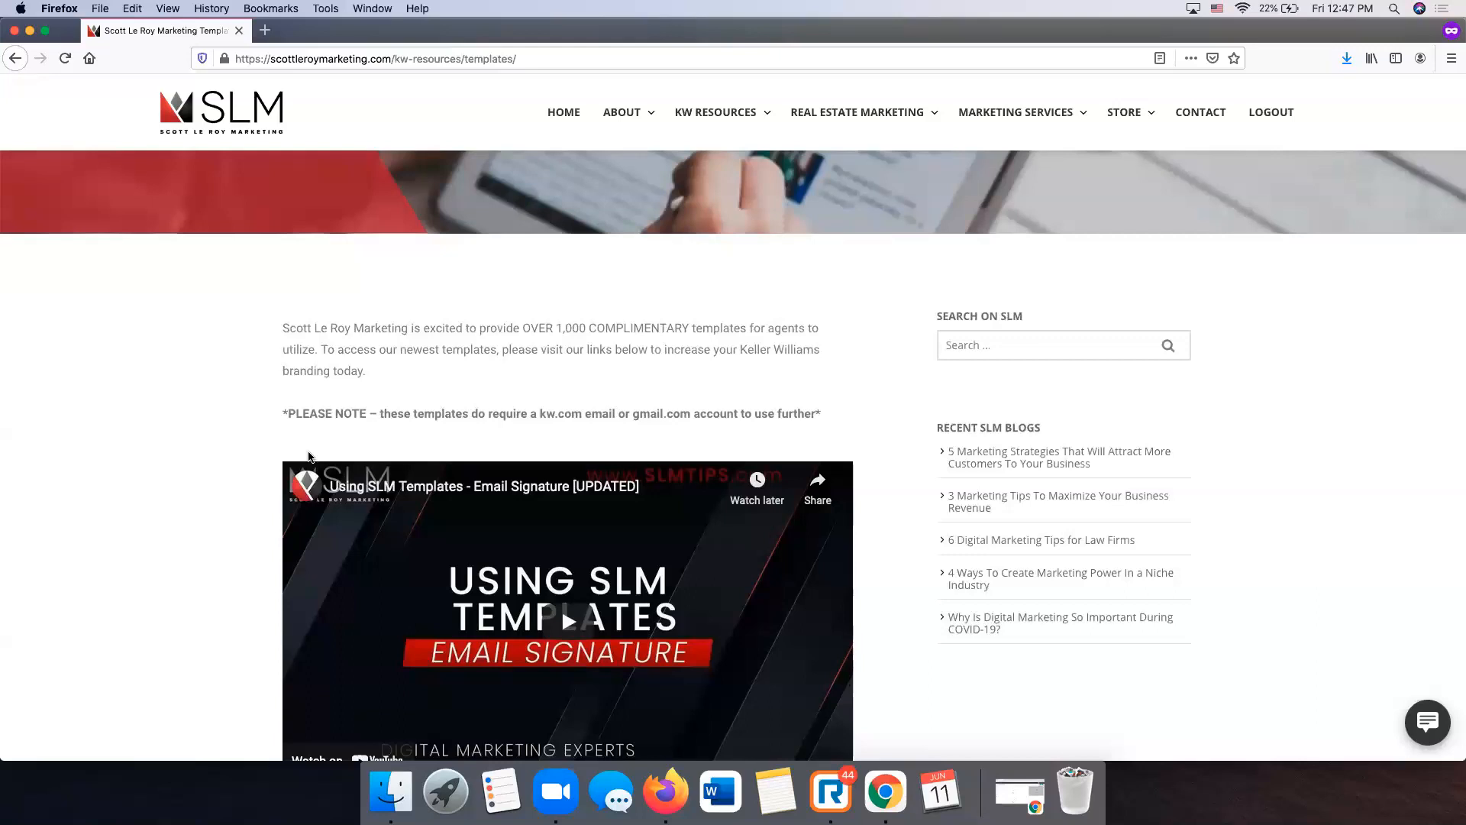
scroll(309, 457, down, 10)
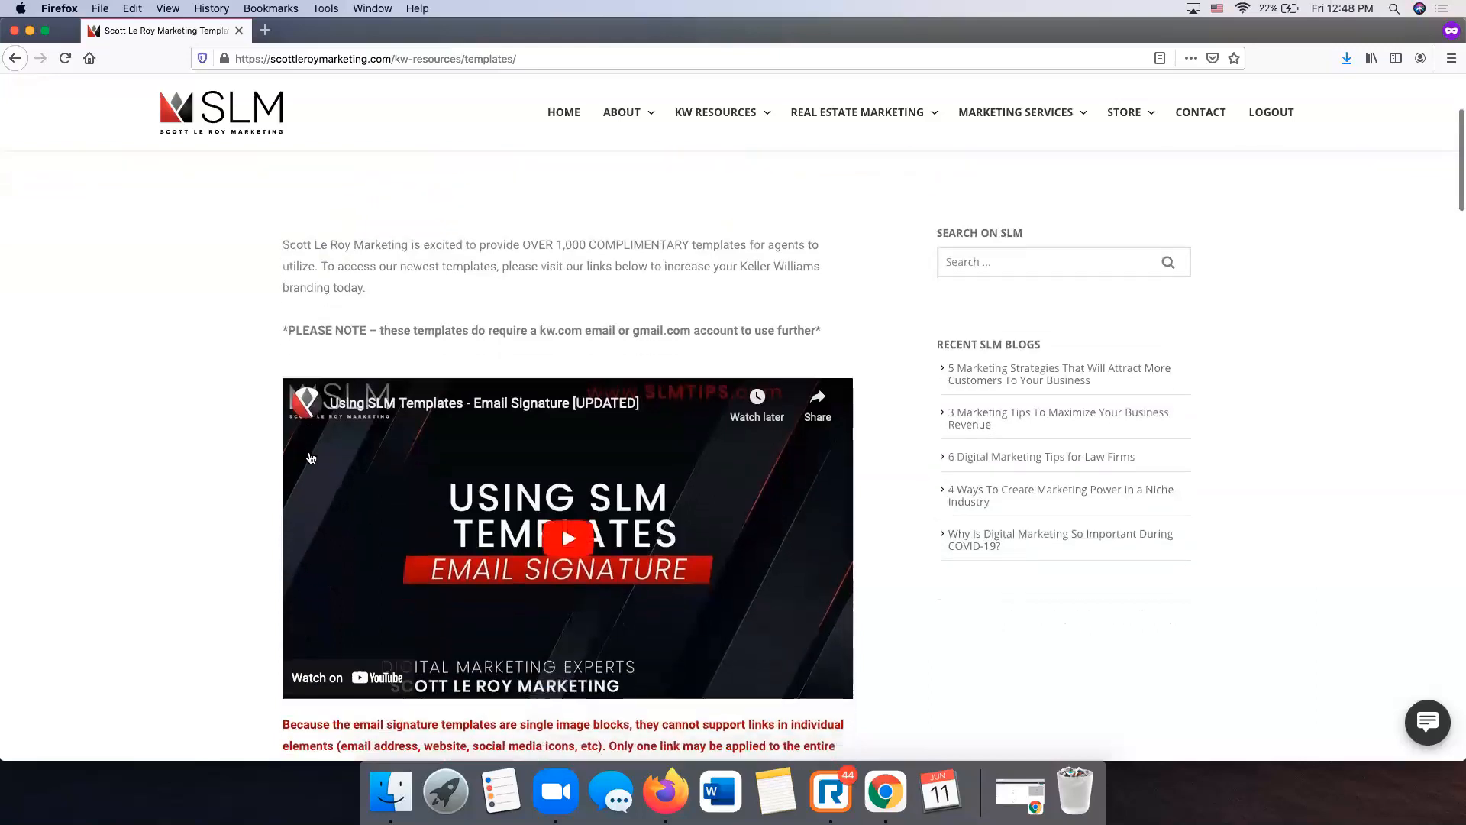
scroll(311, 456, down, 6)
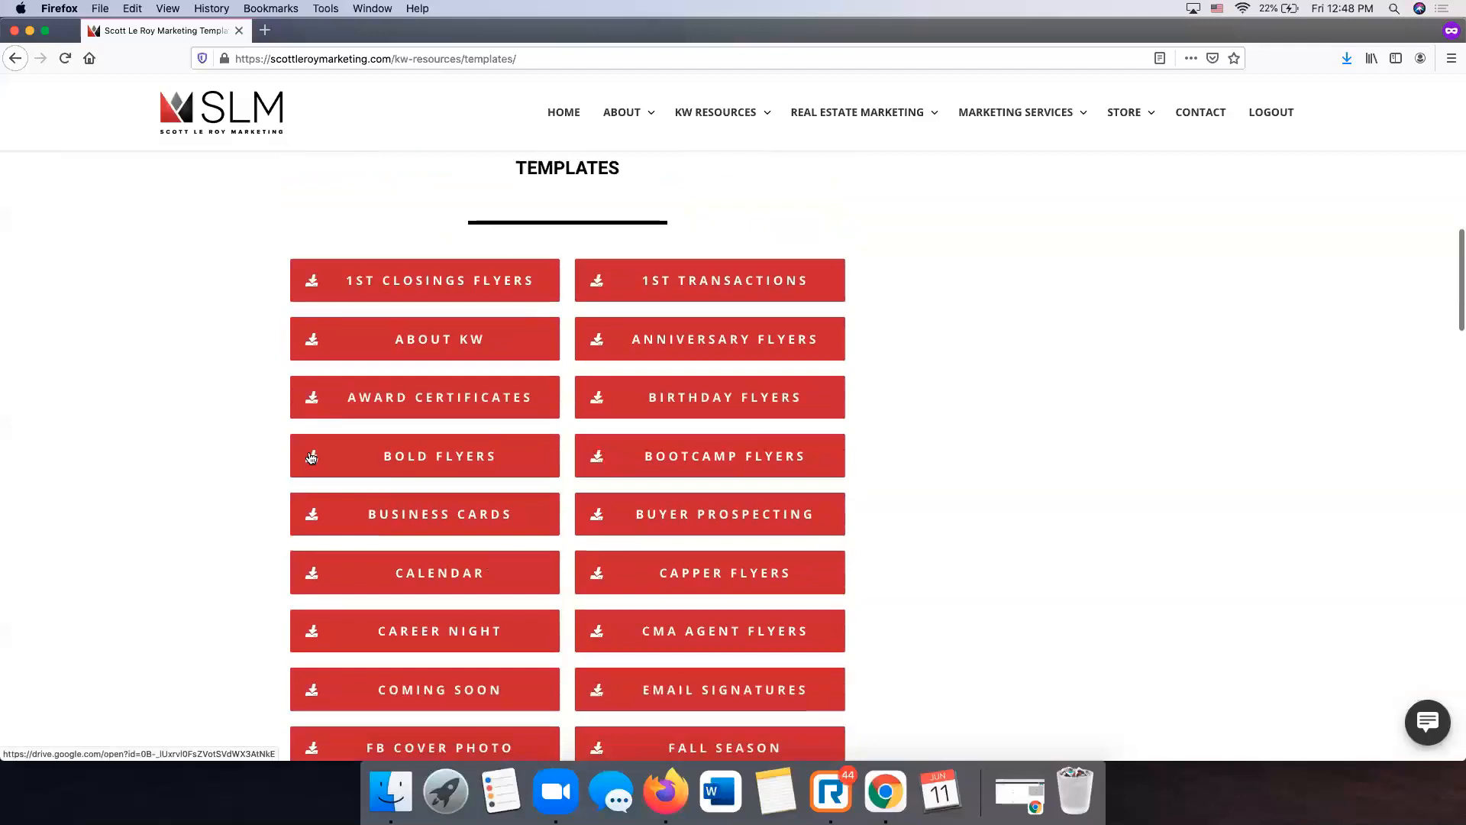
scroll(311, 457, down, 1)
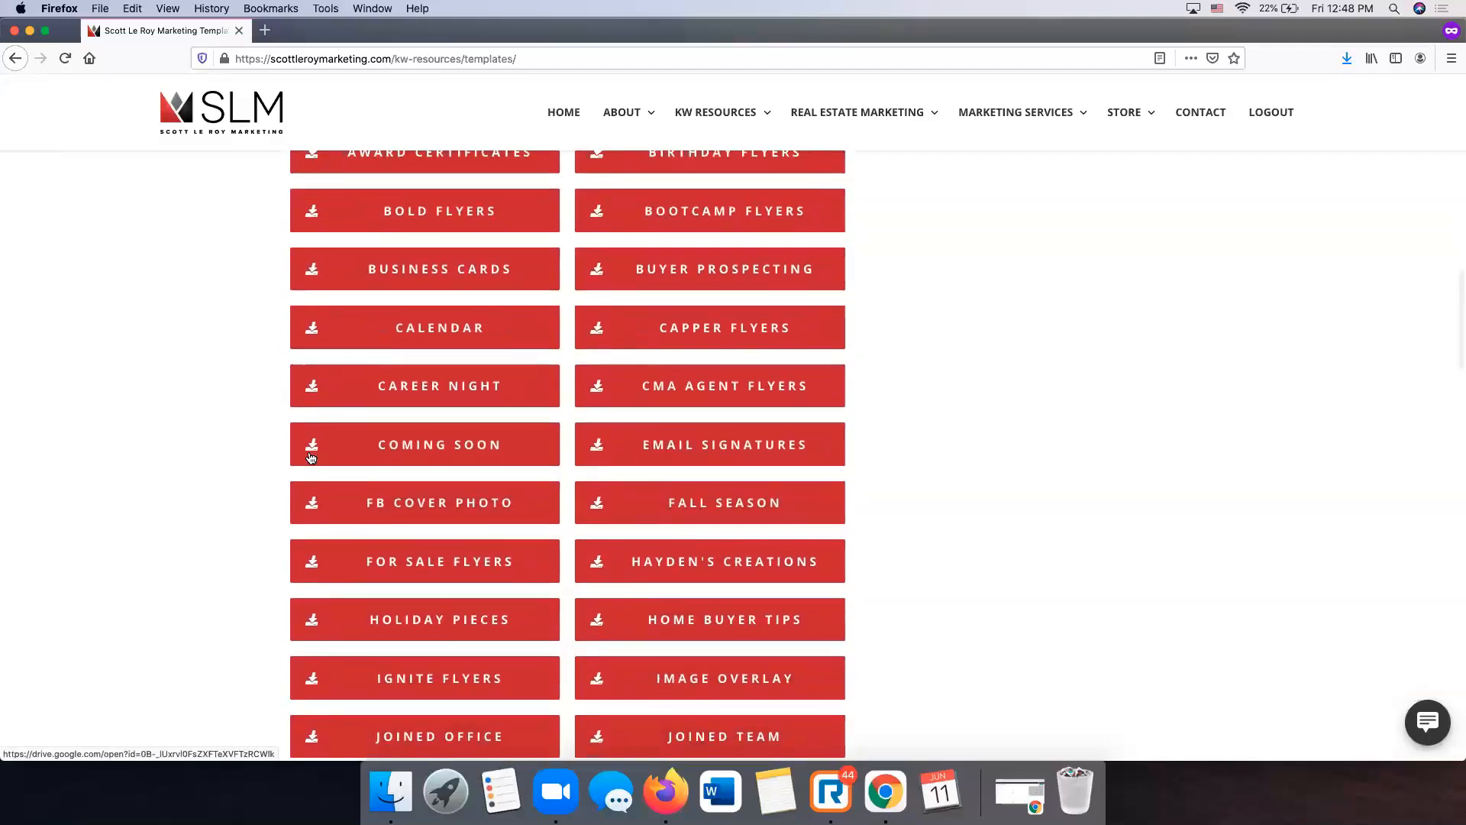
scroll(311, 457, down, 6)
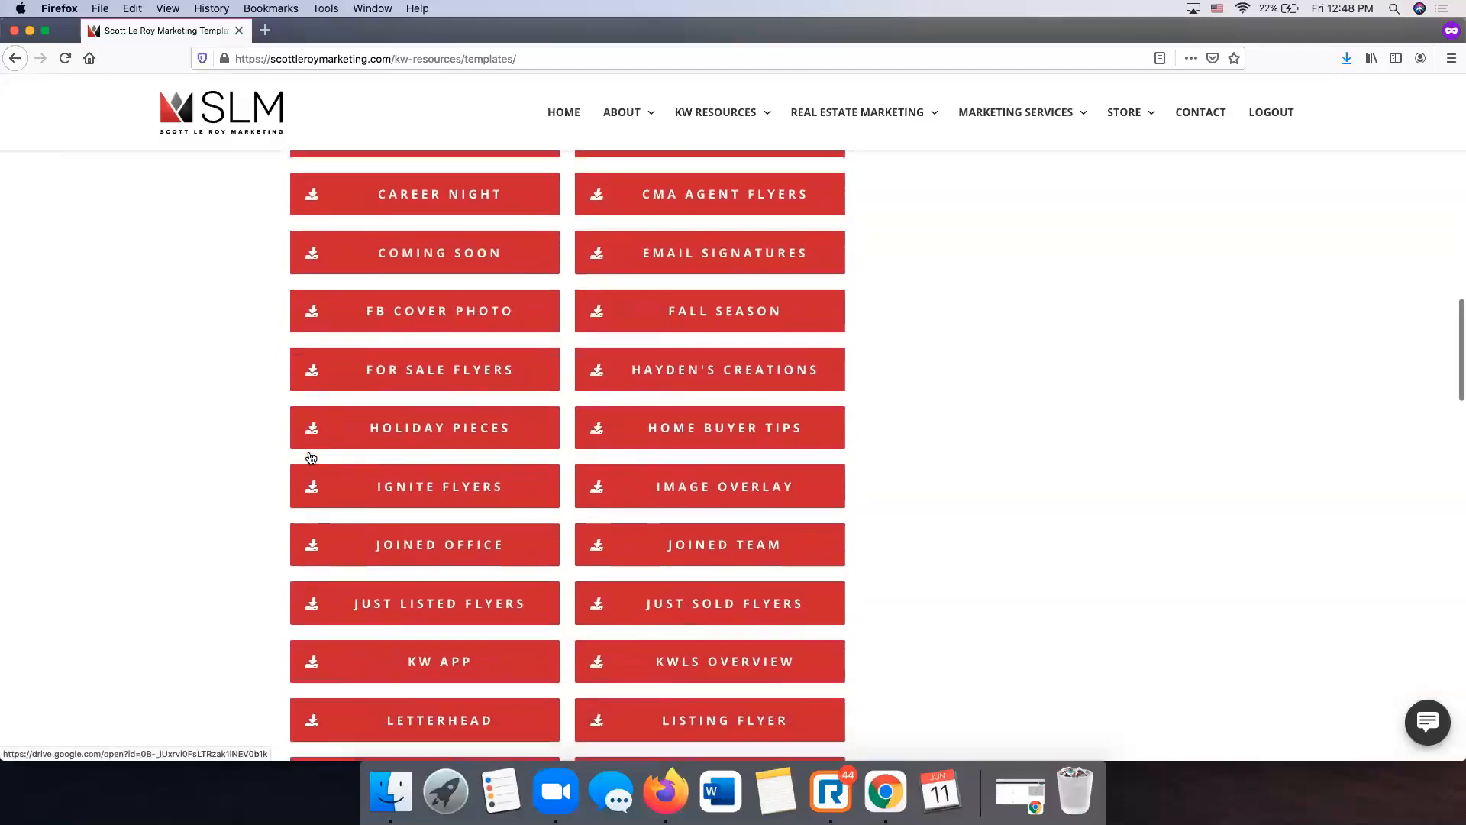
scroll(311, 457, up, 5)
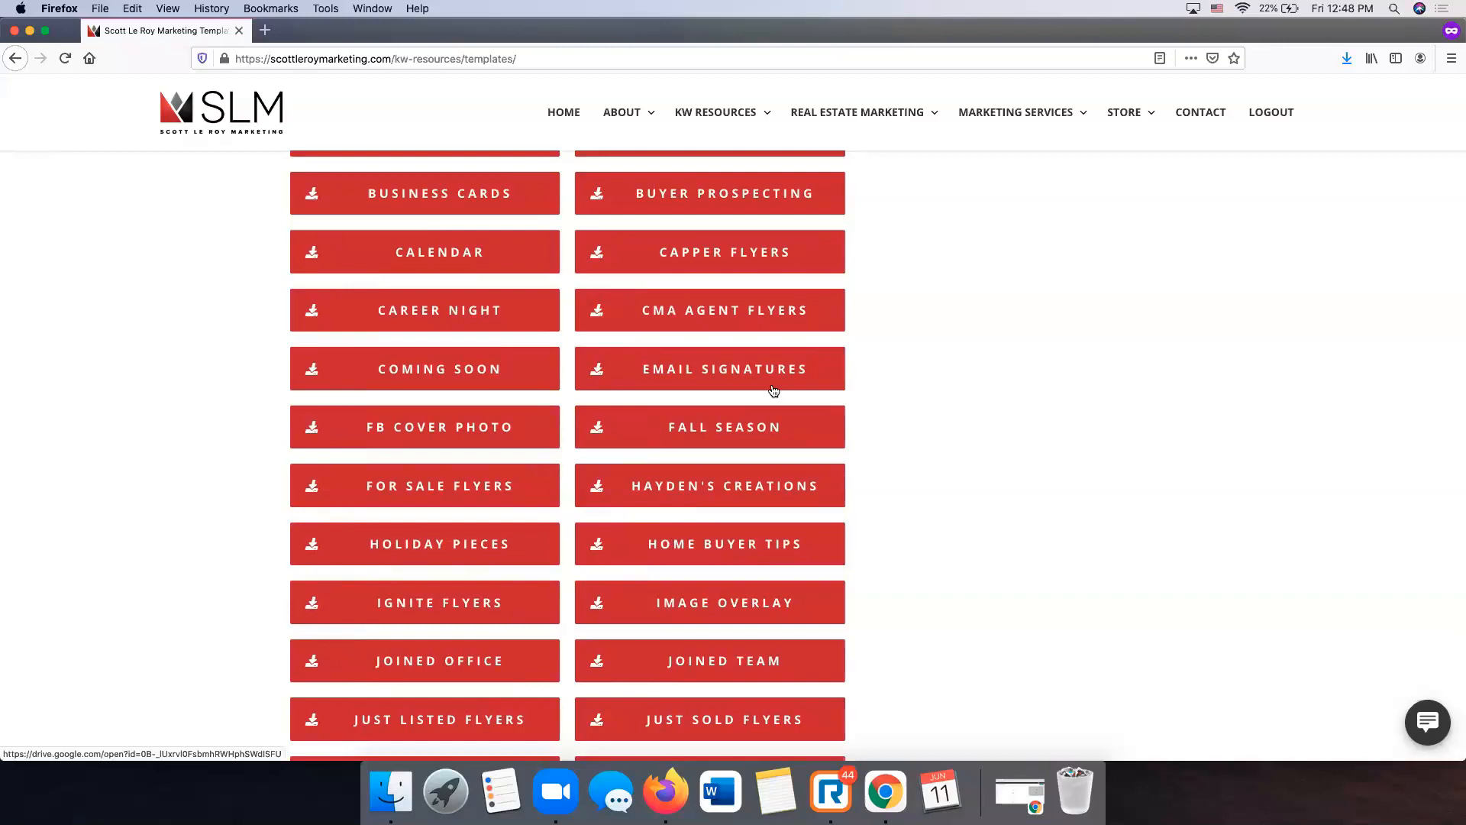
scroll(774, 390, up, 2)
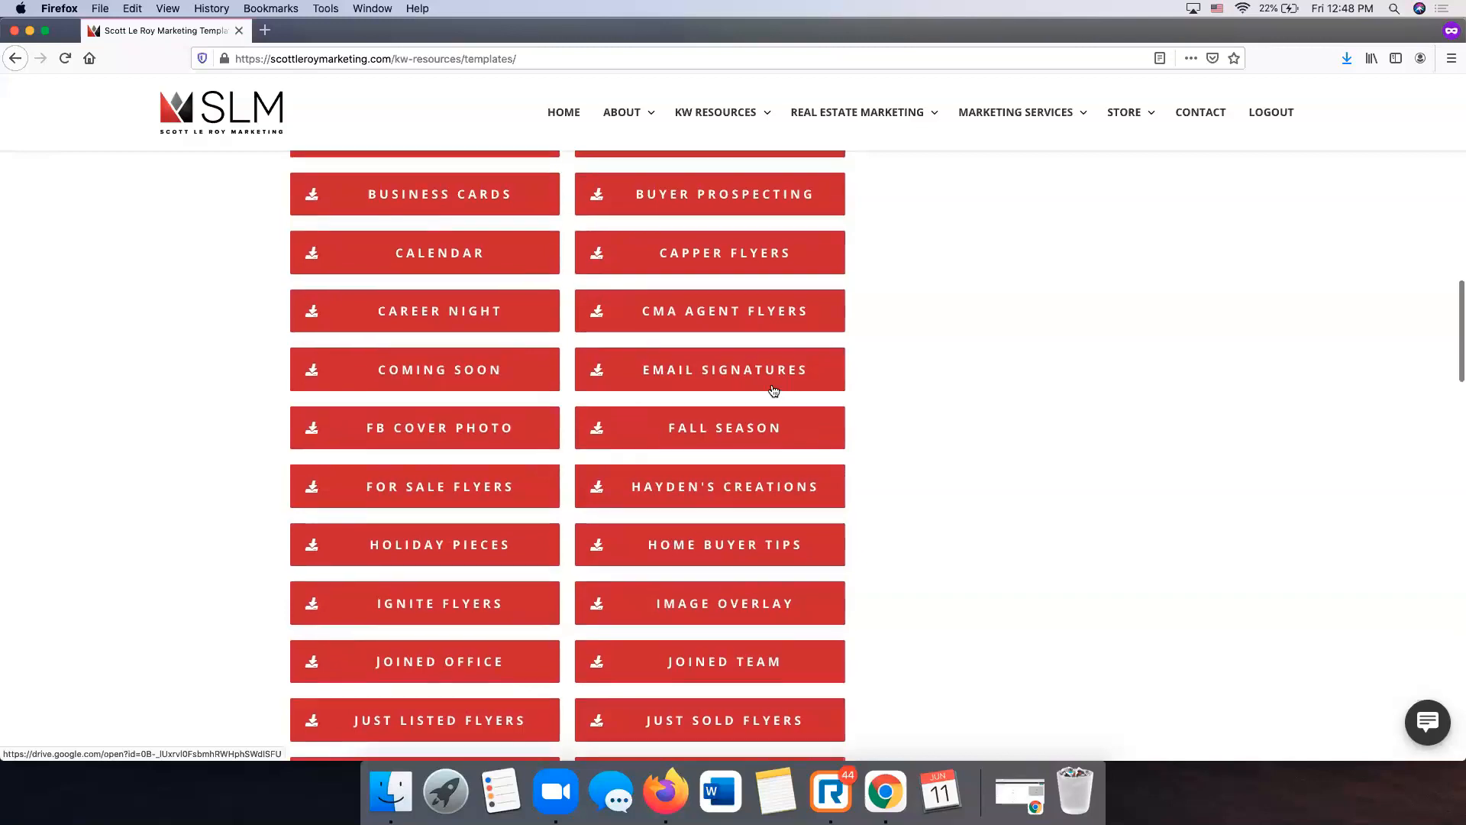
scroll(774, 391, up, 15)
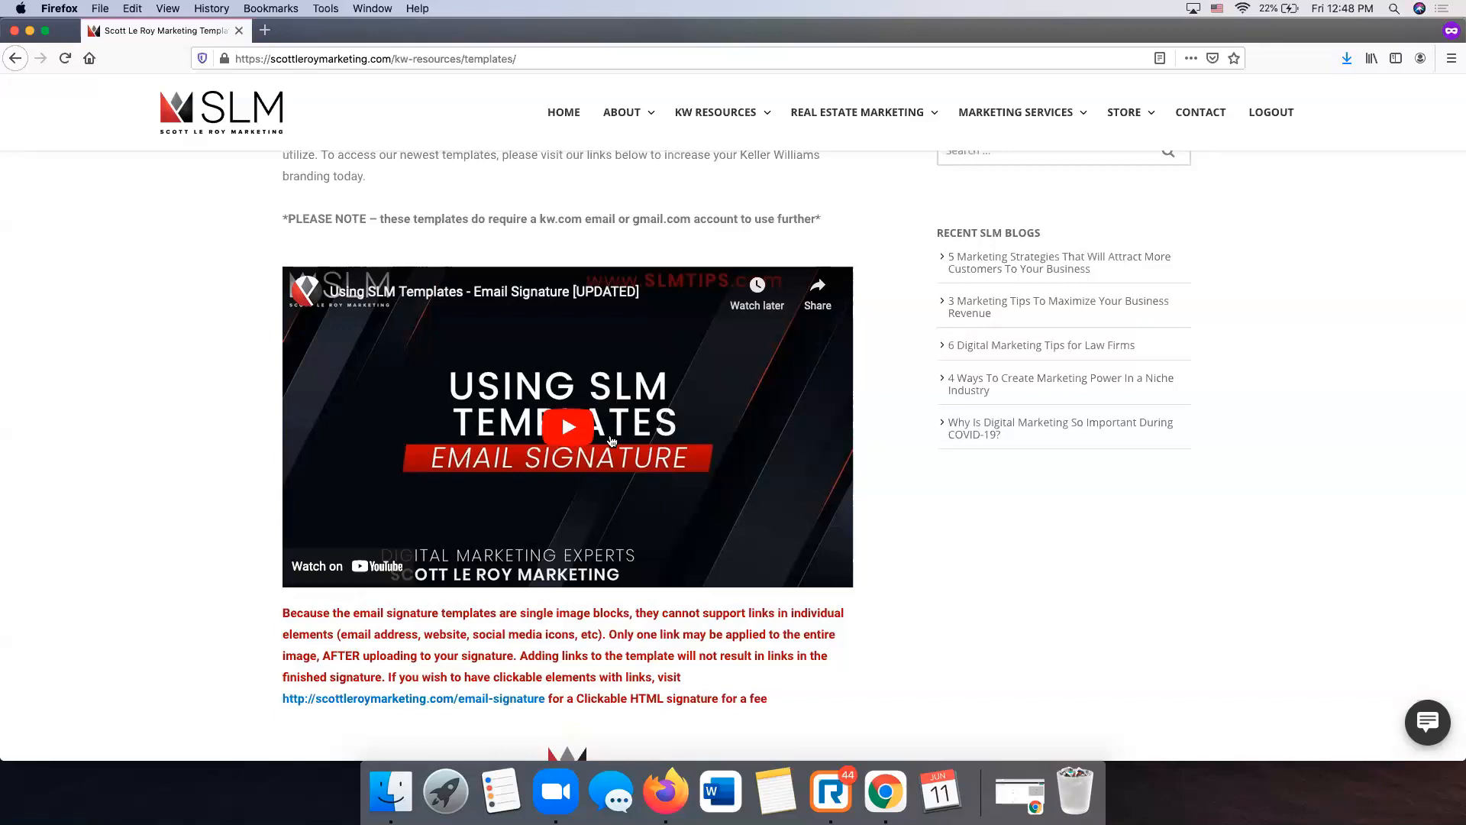
scroll(611, 441, down, 2)
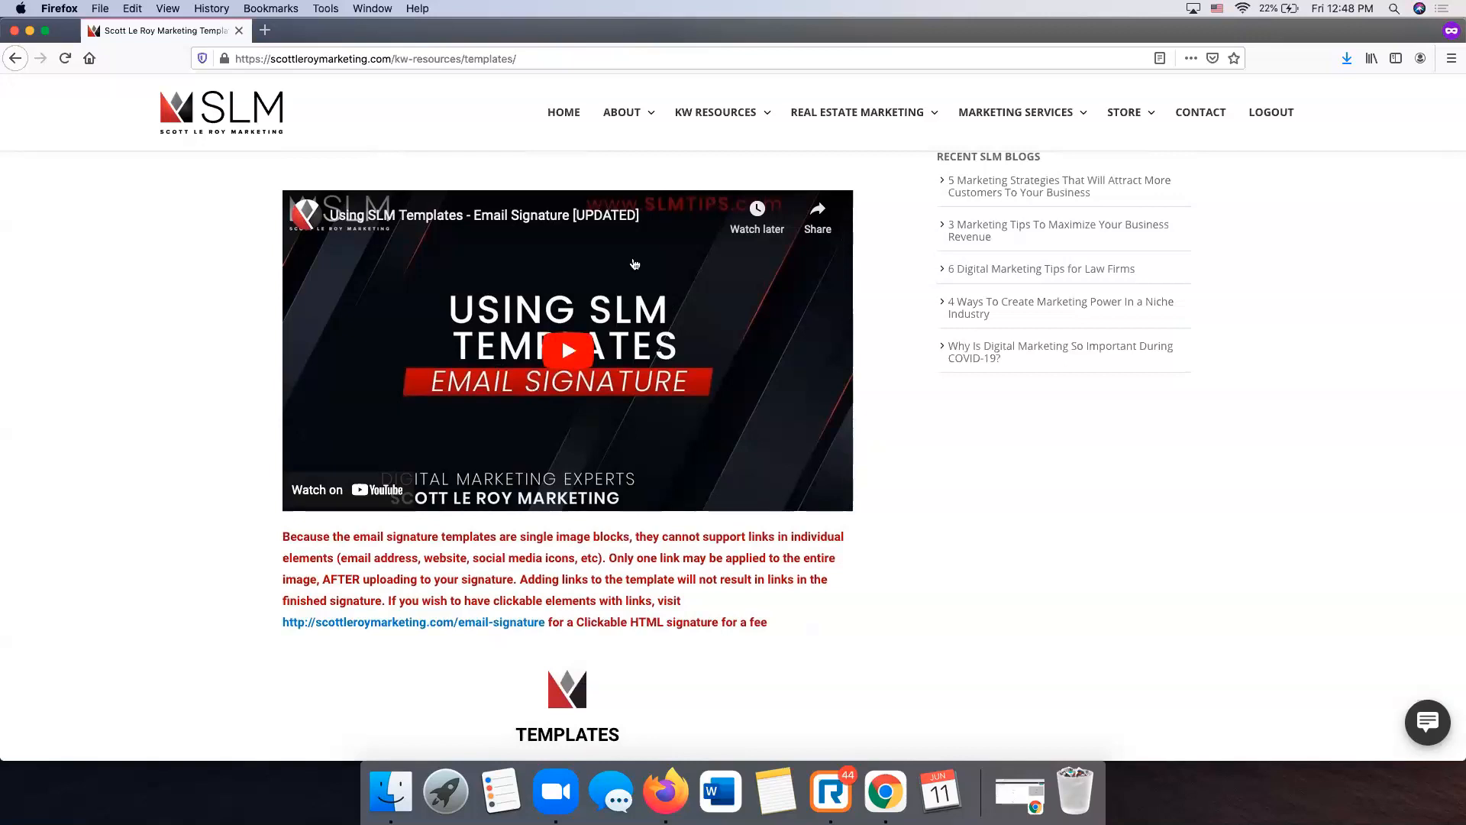
scroll(593, 329, down, 10)
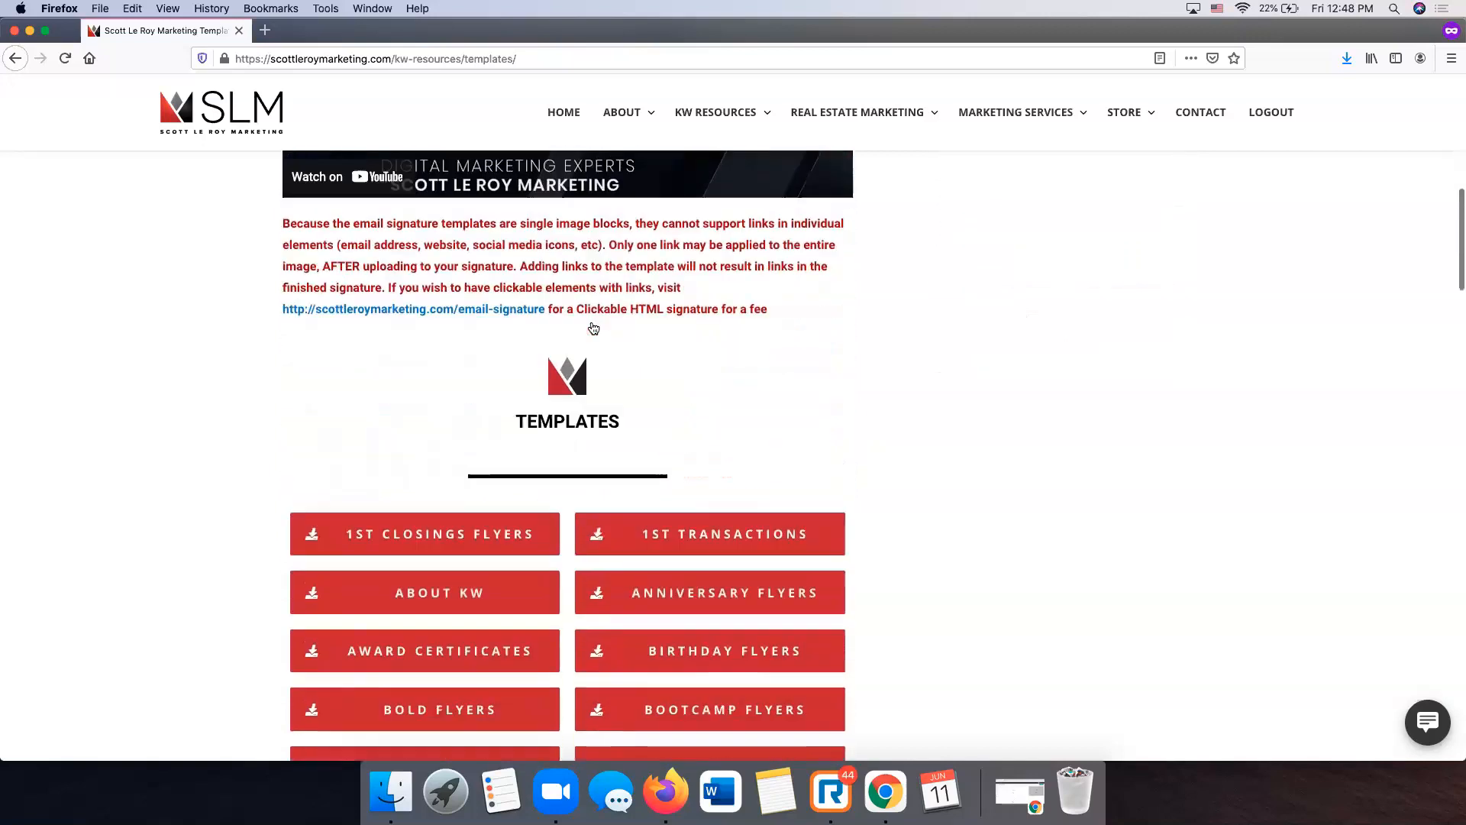
scroll(594, 329, down, 5)
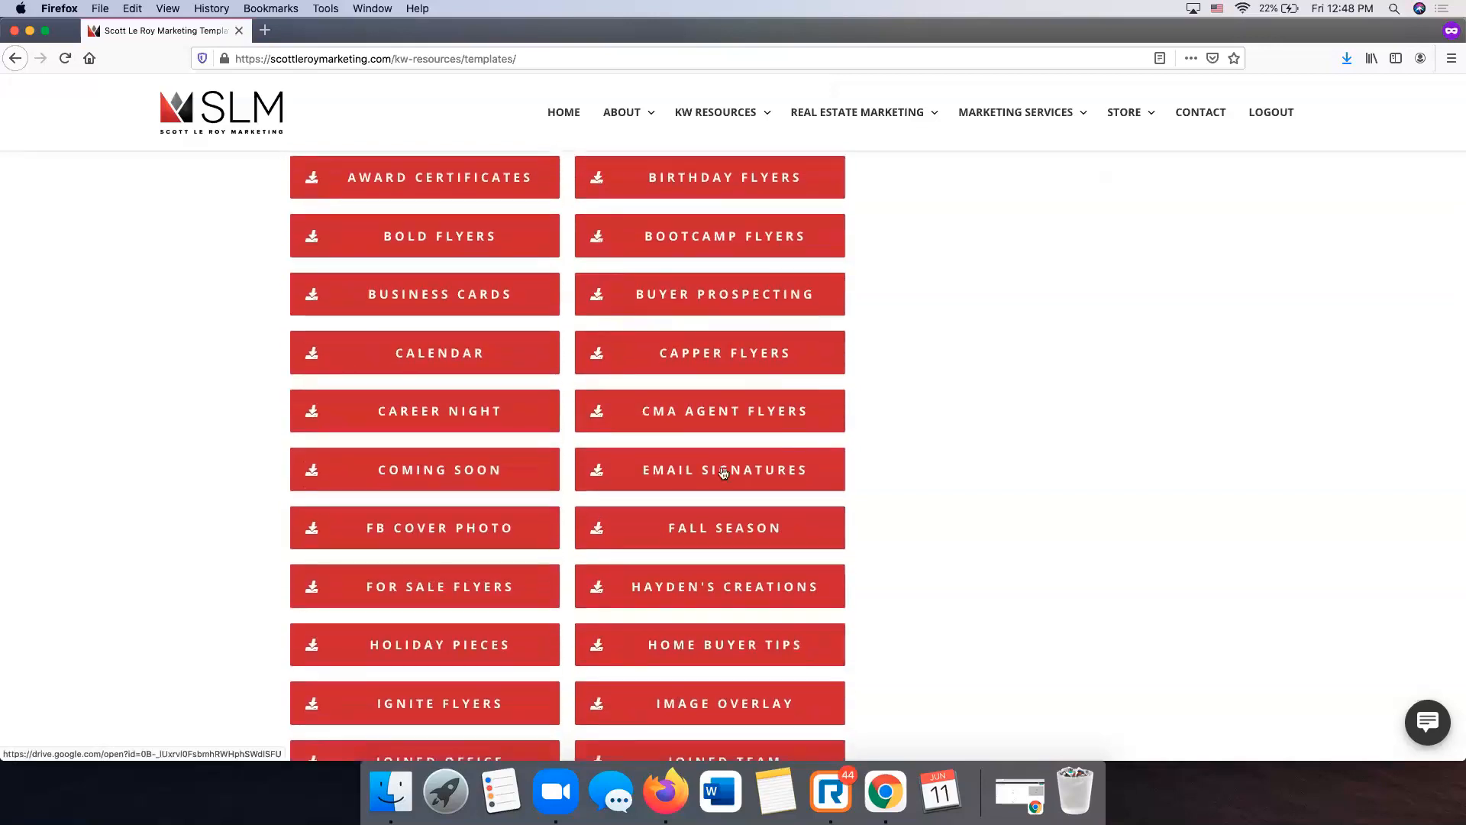
- Open the EMAIL SIGNATURES folder and sign in to Google Drive with the account e-mail and password
click(787, 477)
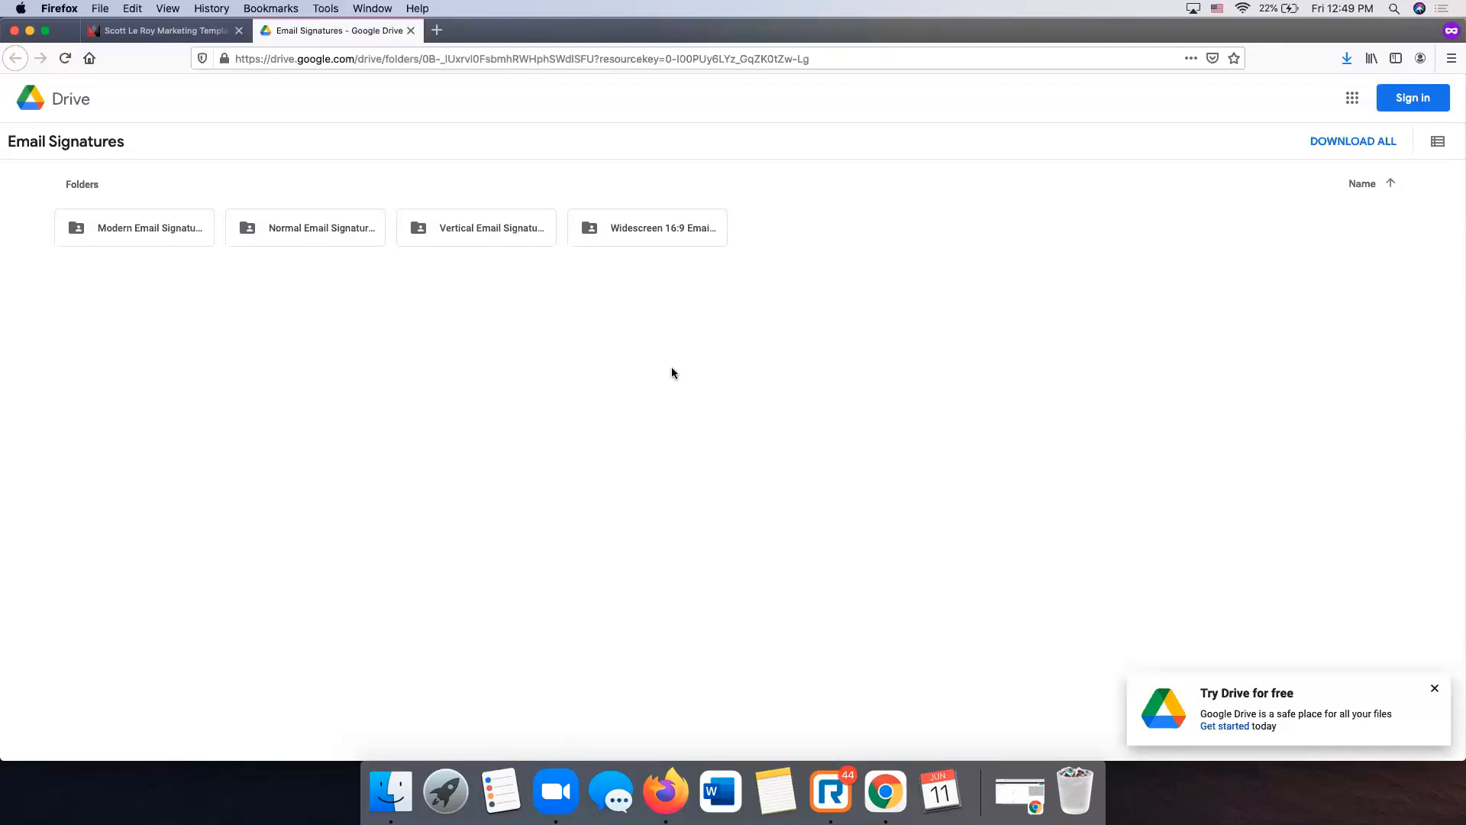
click(1413, 99)
key(Return)
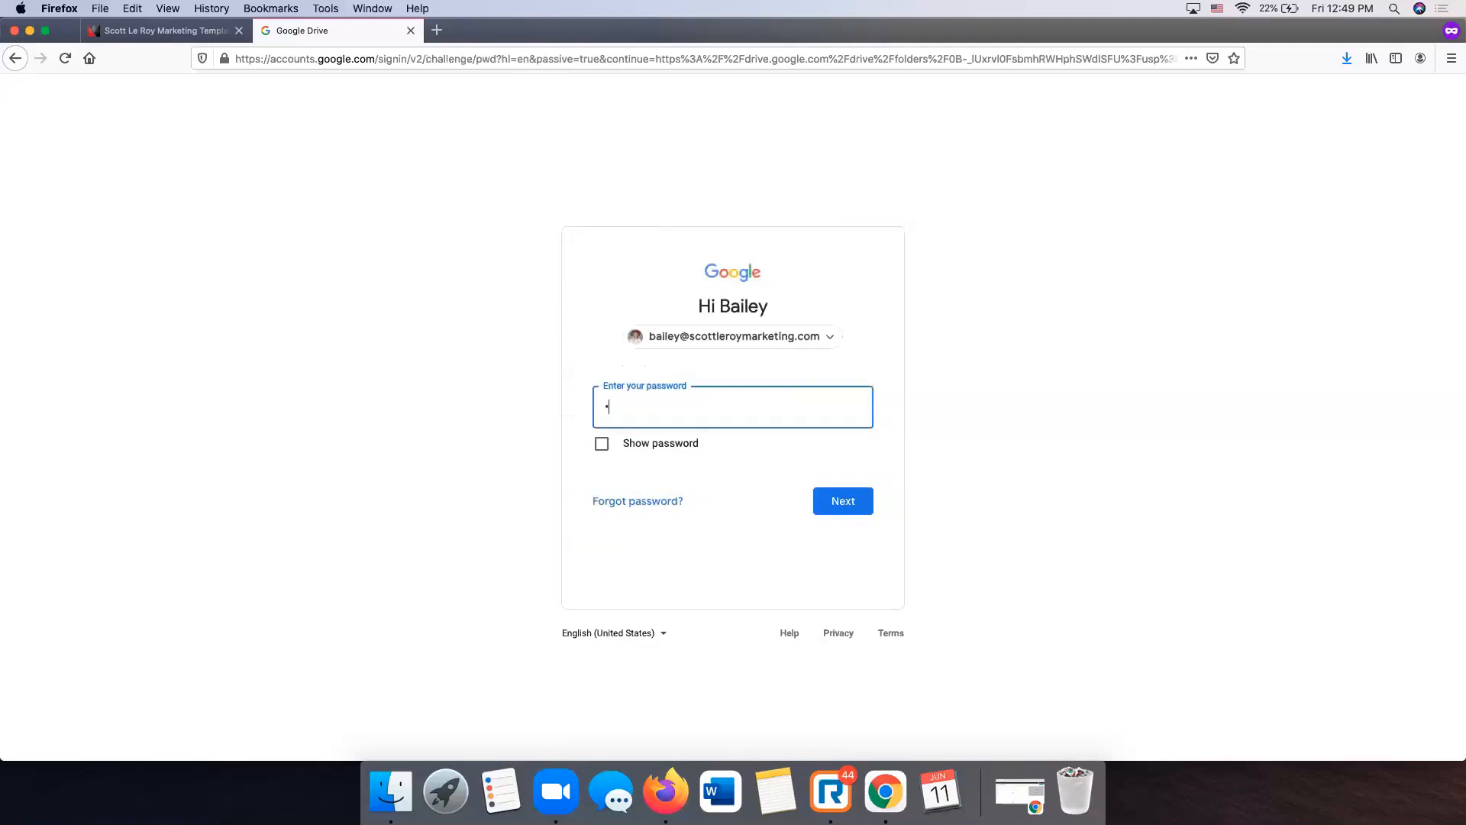
key(Return)
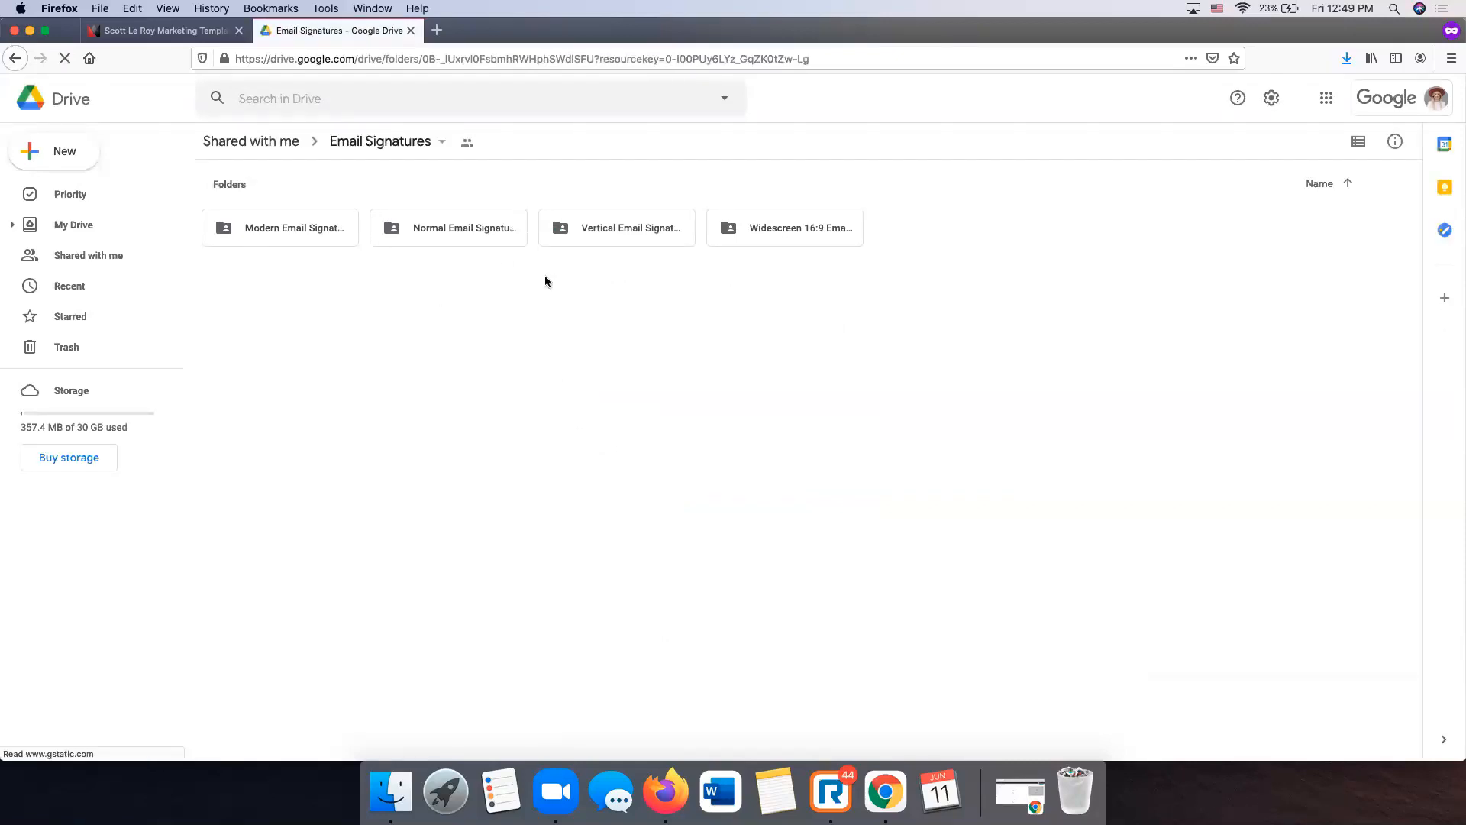
- Compare the Modern and Normal Email Signatures folders, then select the first Modern template file
double_click(296, 228)
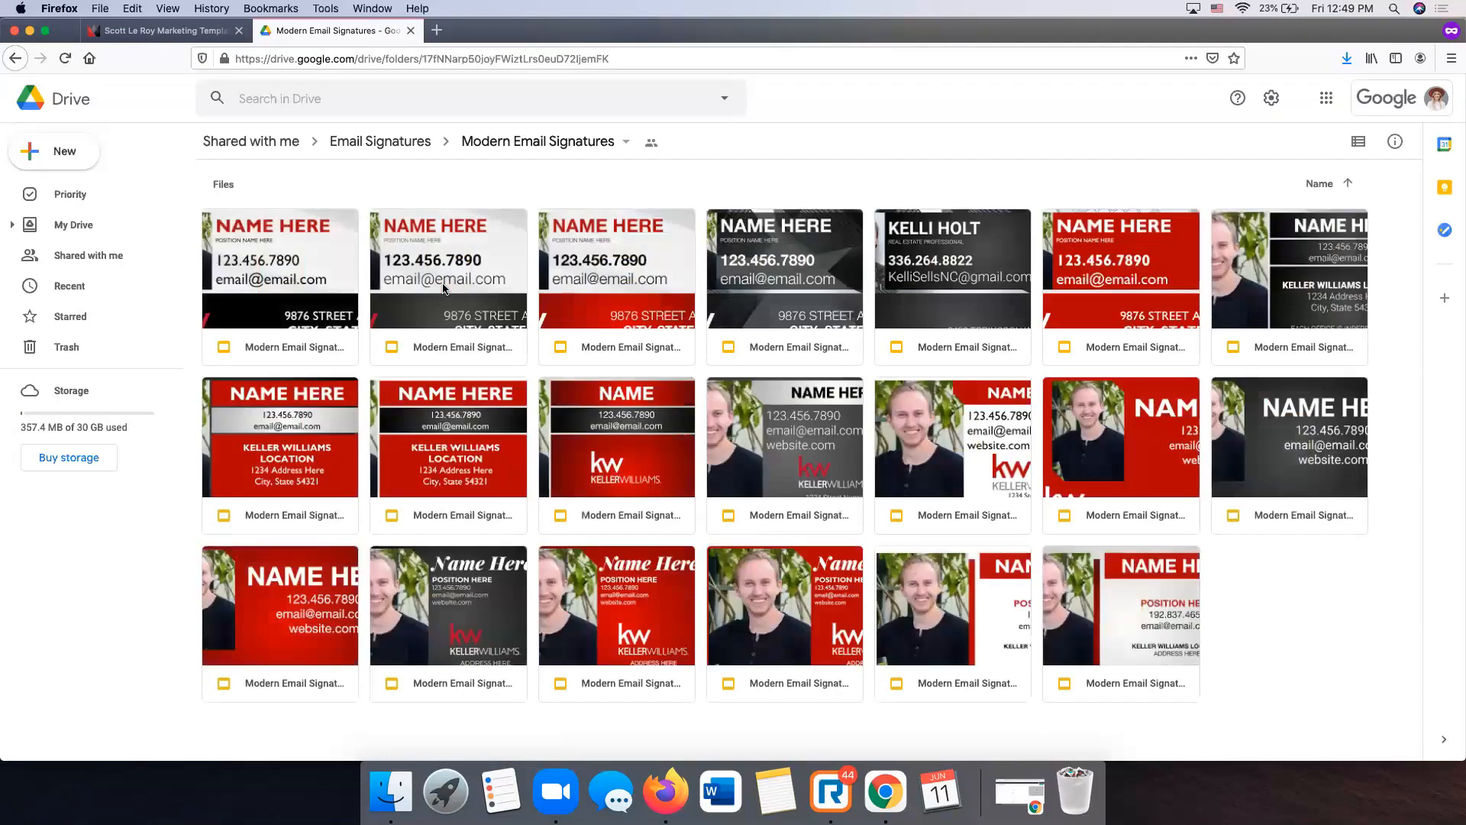
click(14, 60)
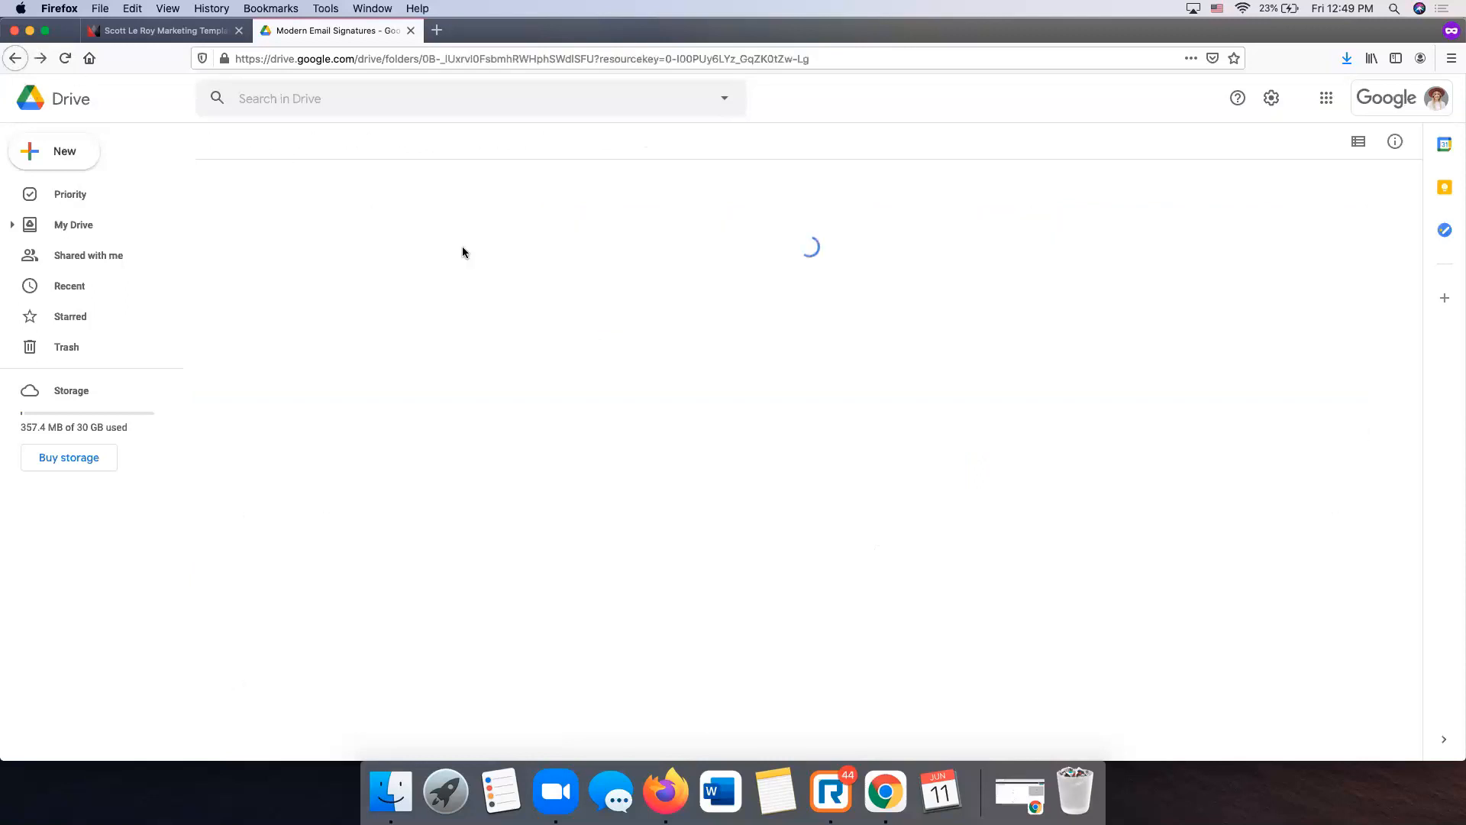
double_click(460, 241)
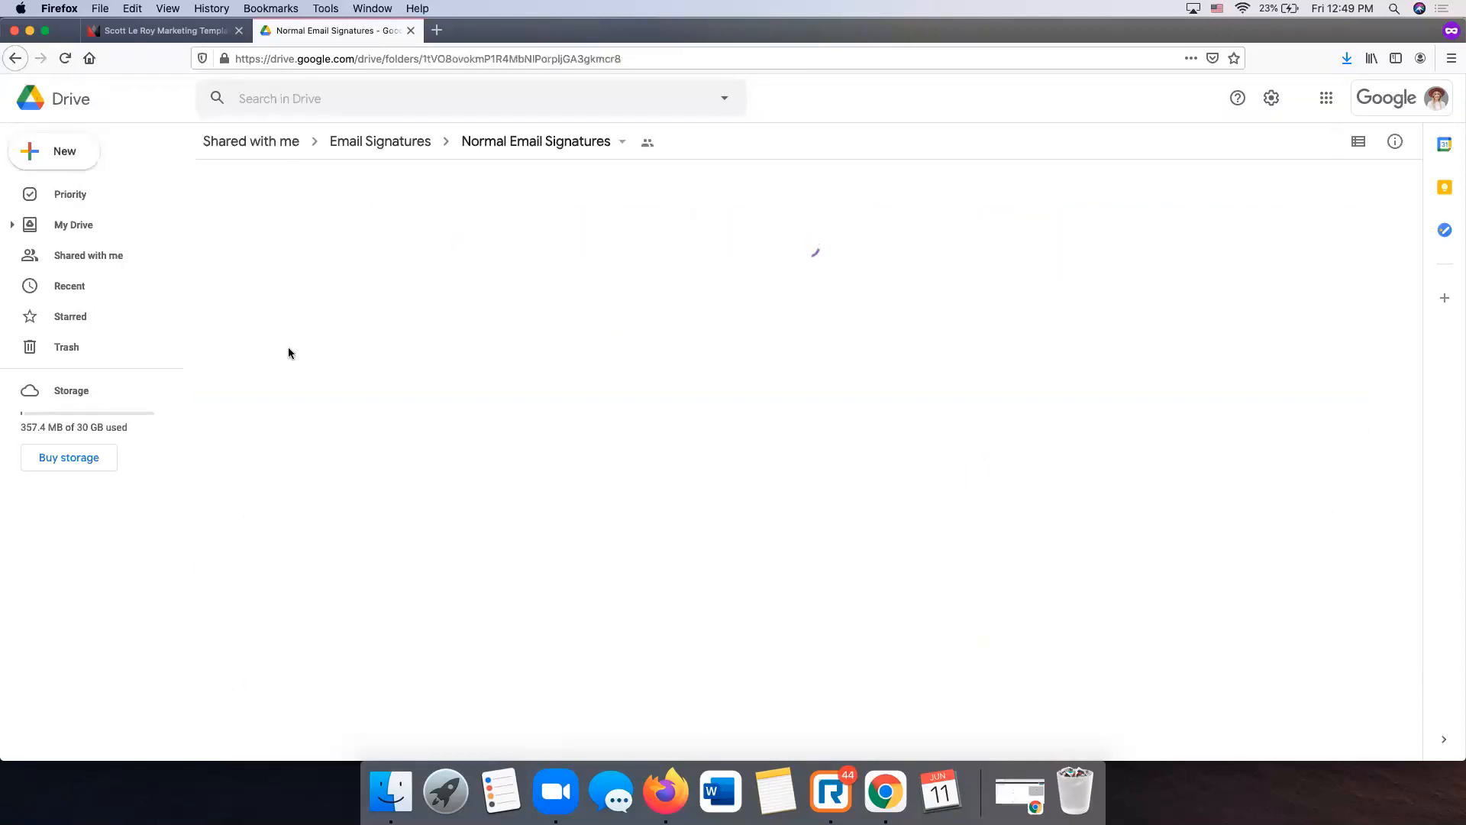
scroll(290, 353, down, 3)
scroll(290, 353, up, 3)
click(16, 58)
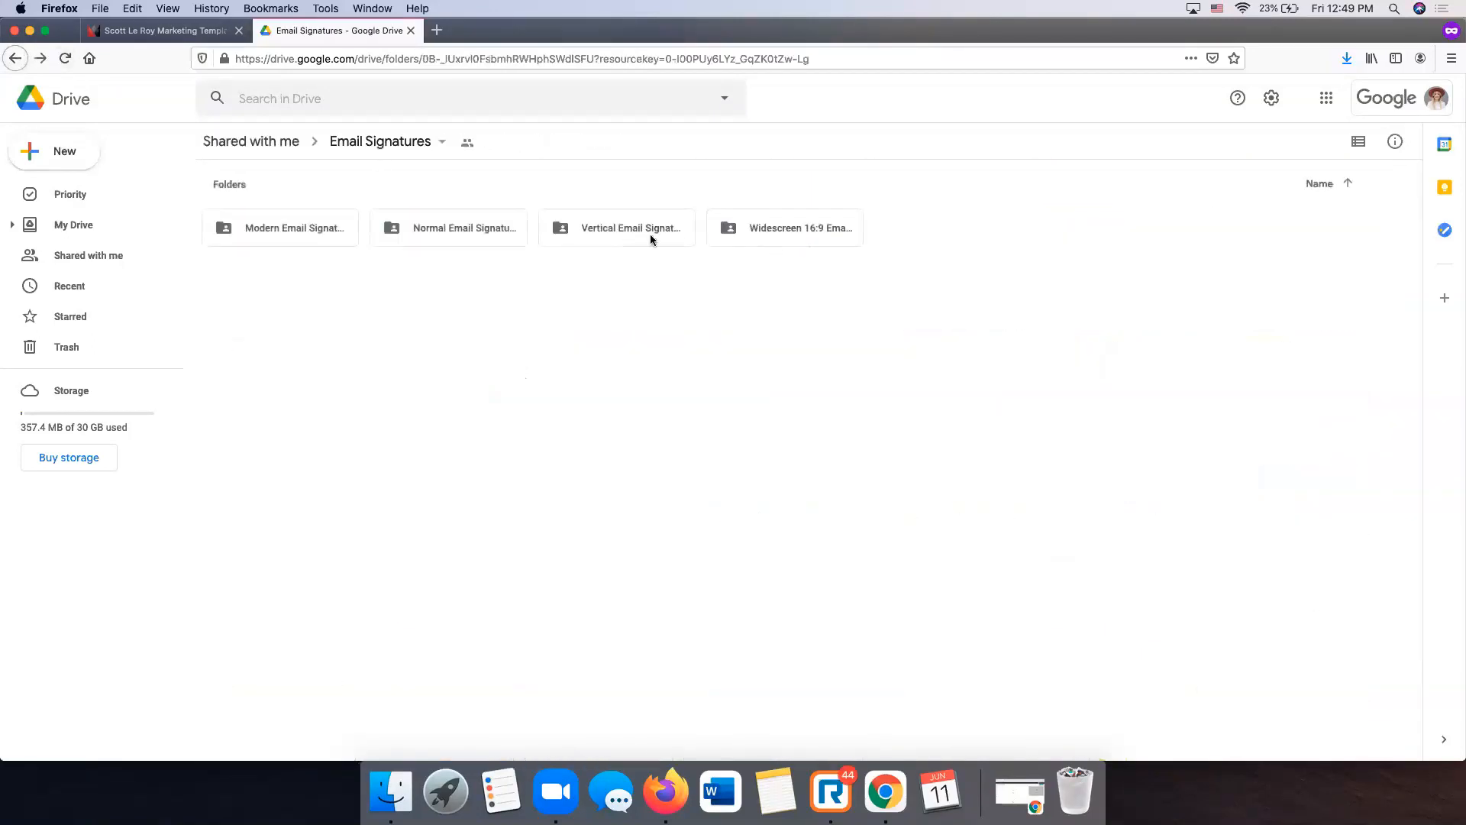
double_click(311, 233)
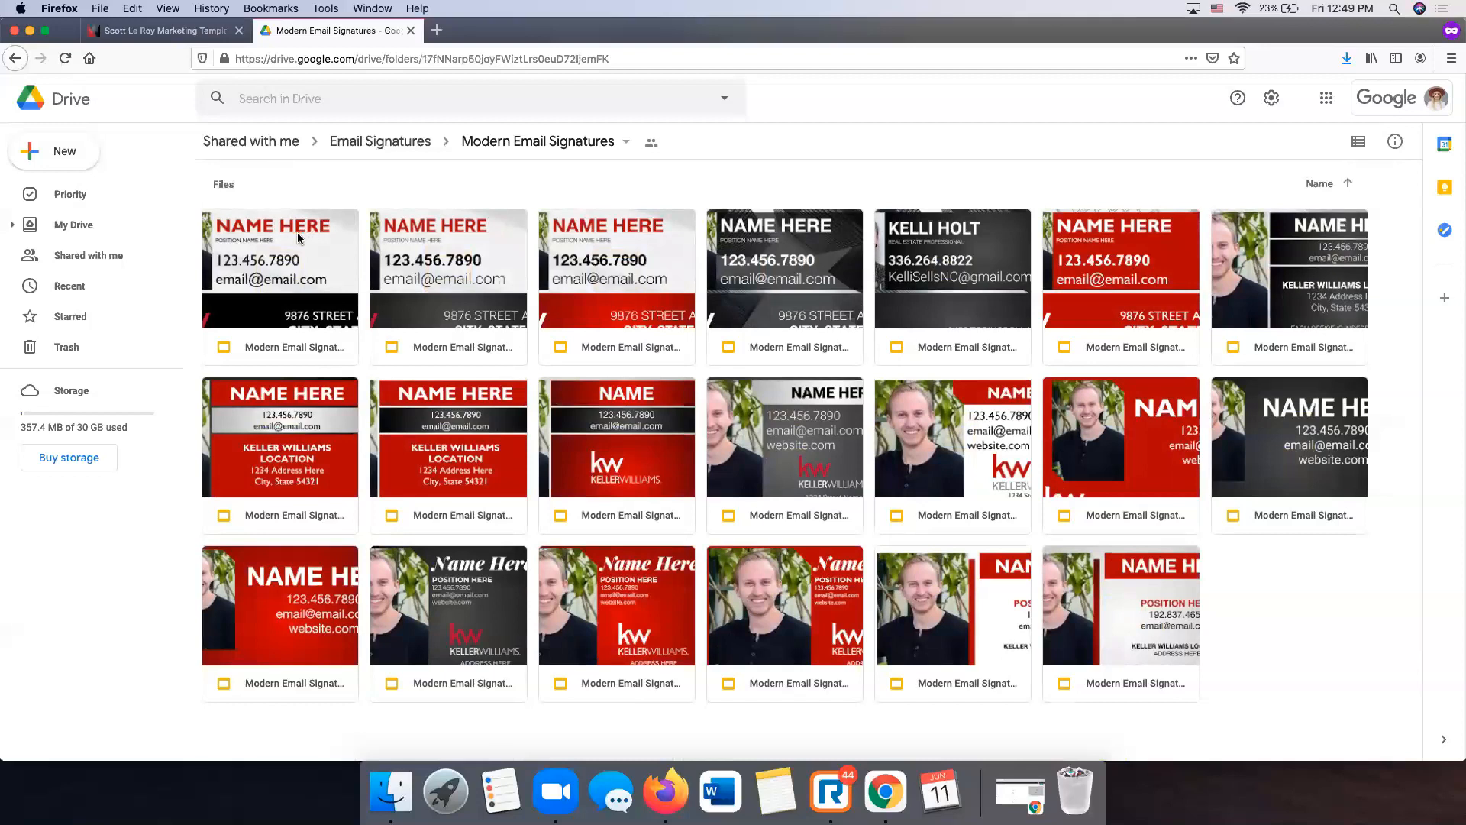
click(298, 238)
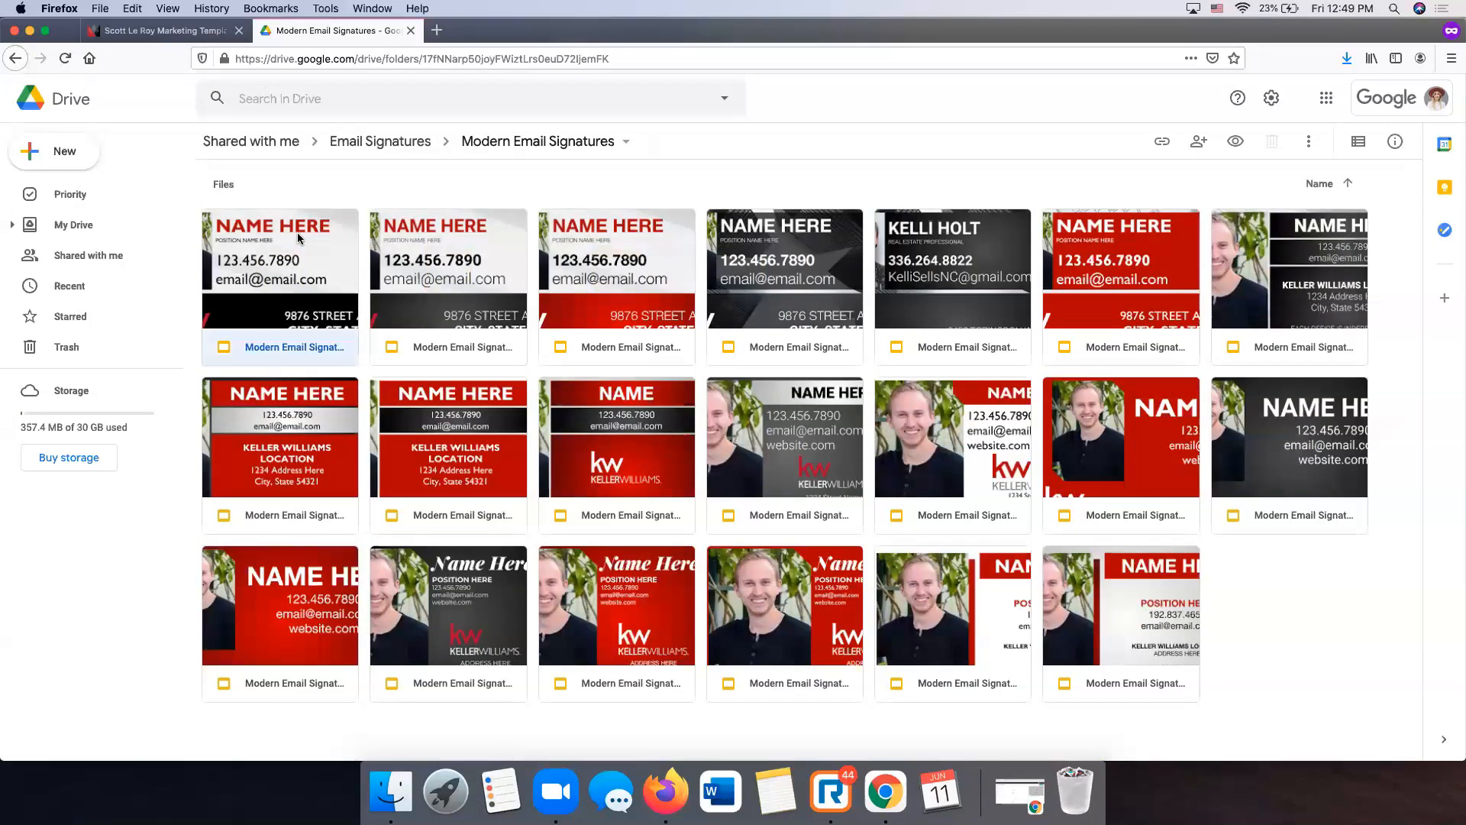
- Open Modern Email Signature #001 and review its signature design, link note and usage instructions slides
double_click(298, 238)
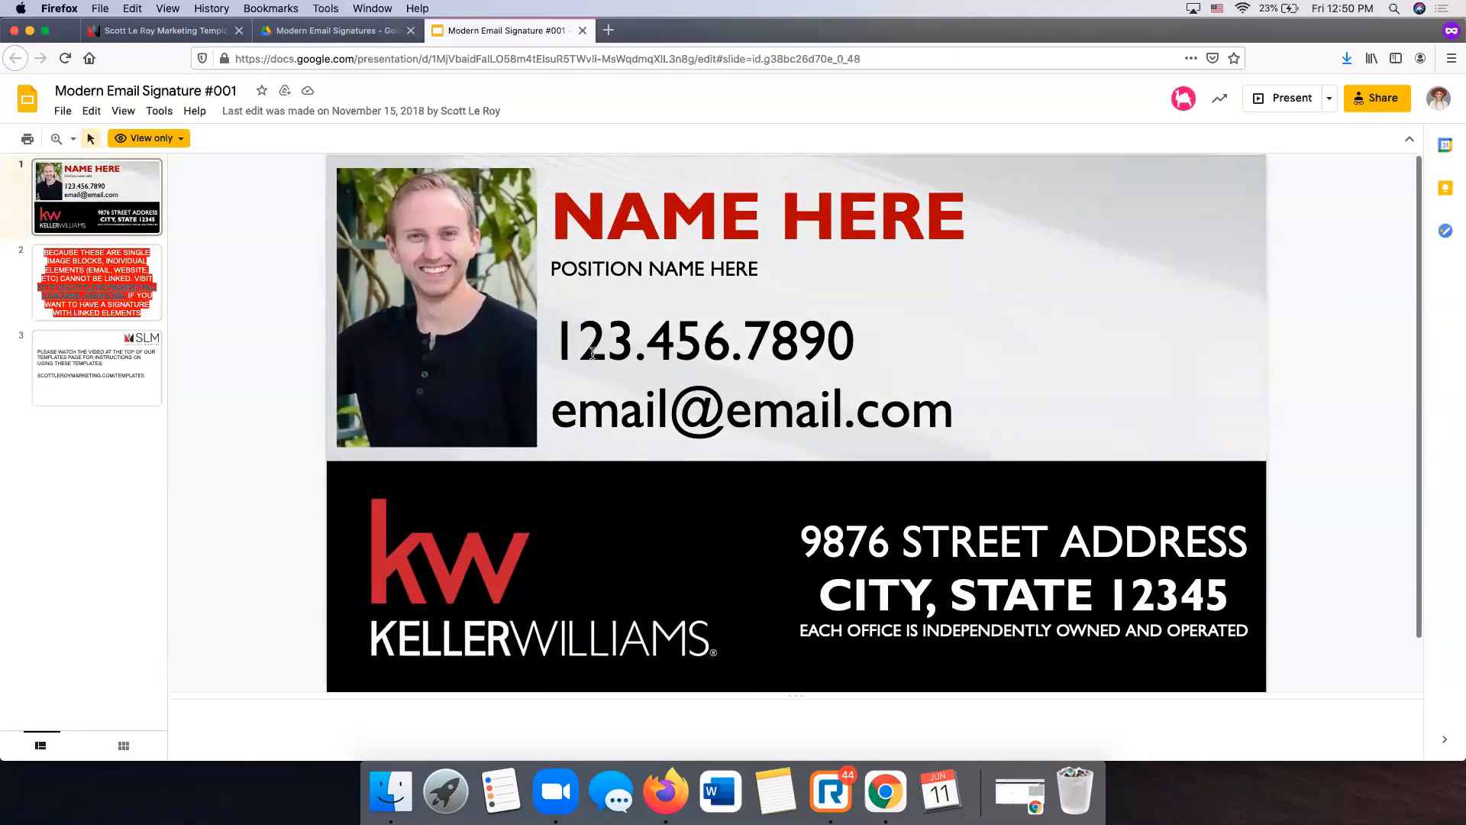
click(127, 244)
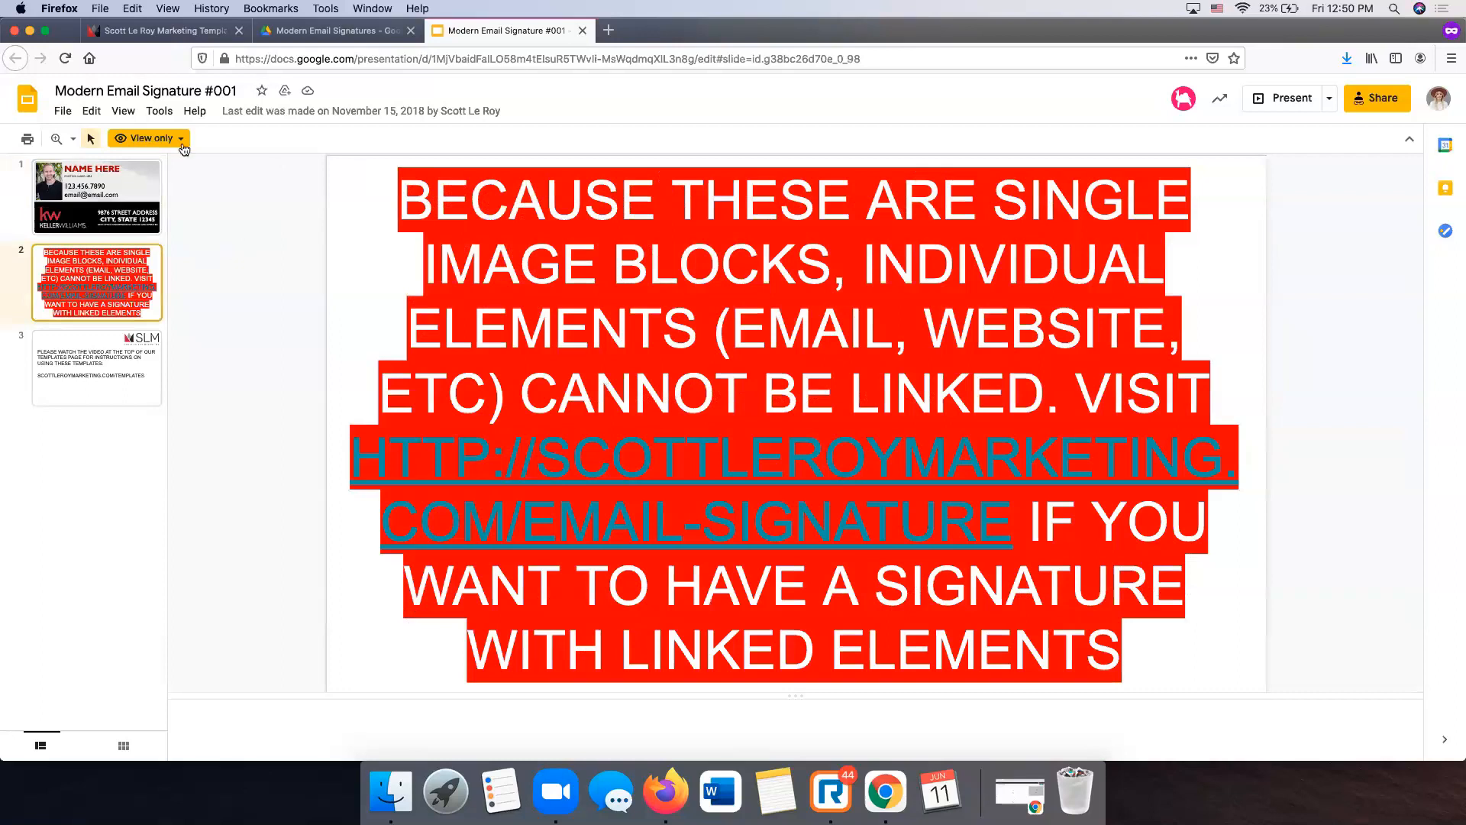
click(120, 172)
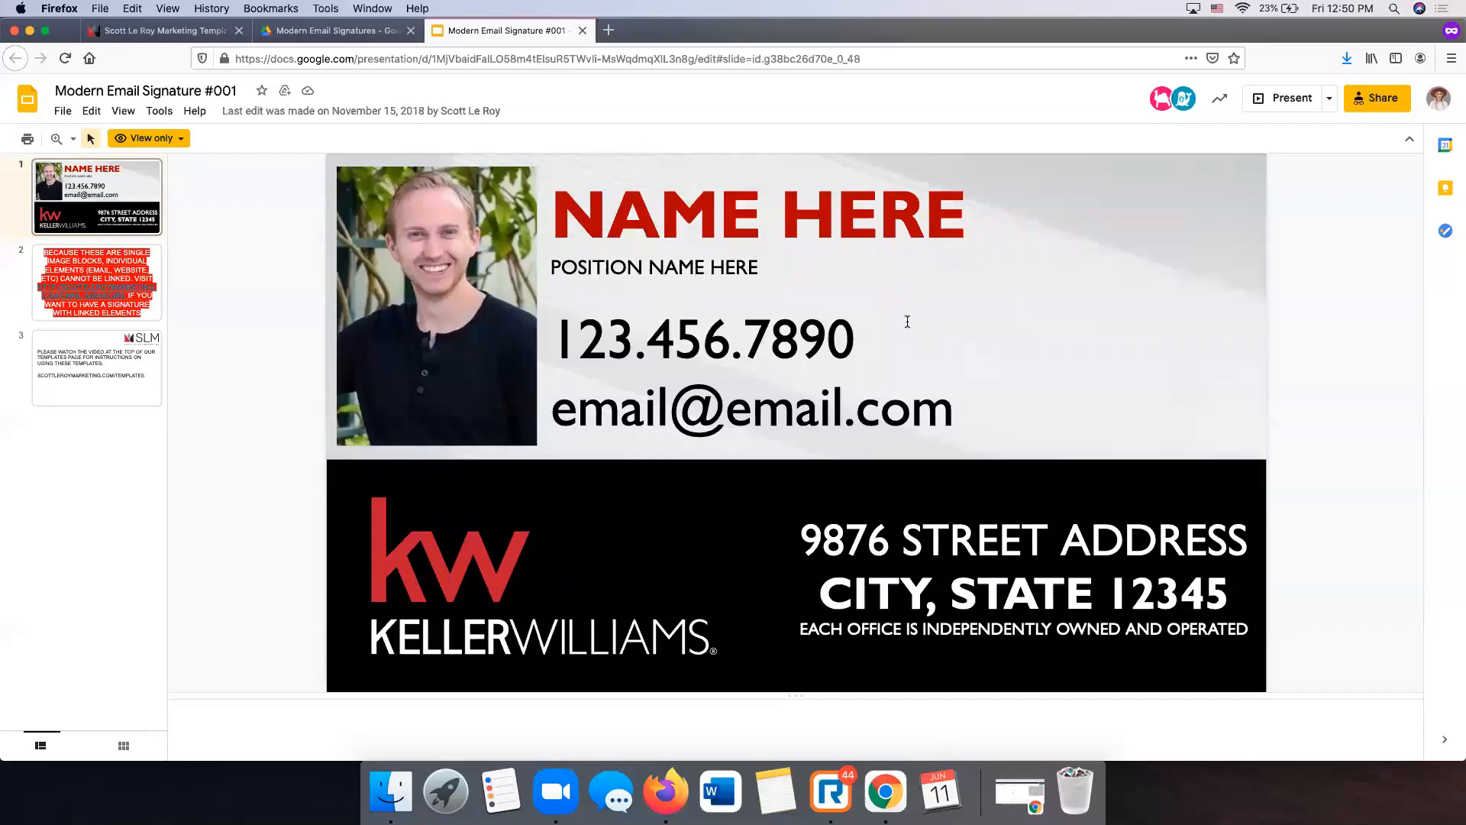
scroll(557, 604, down, 2)
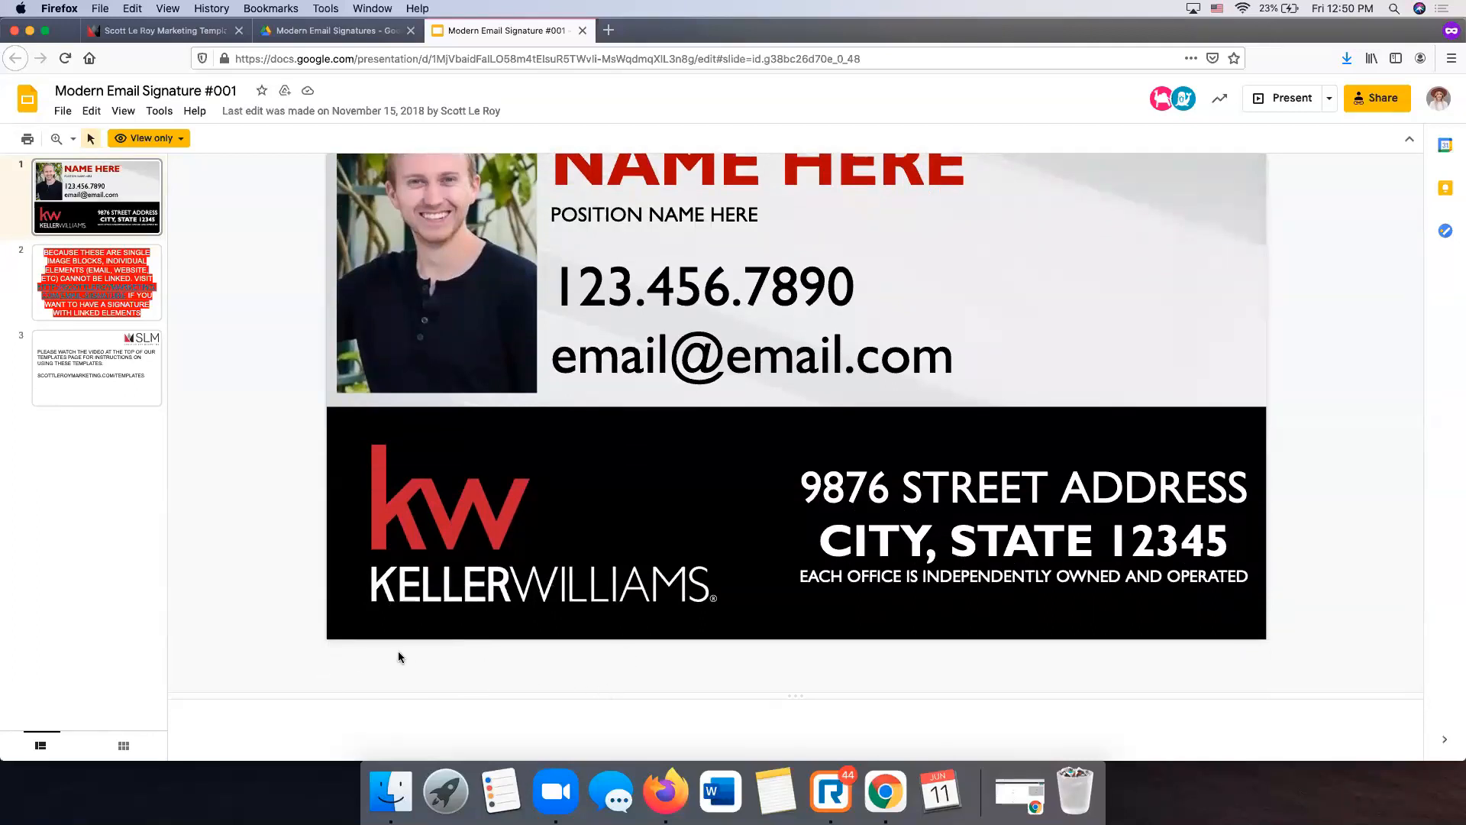
scroll(350, 648, up, 2)
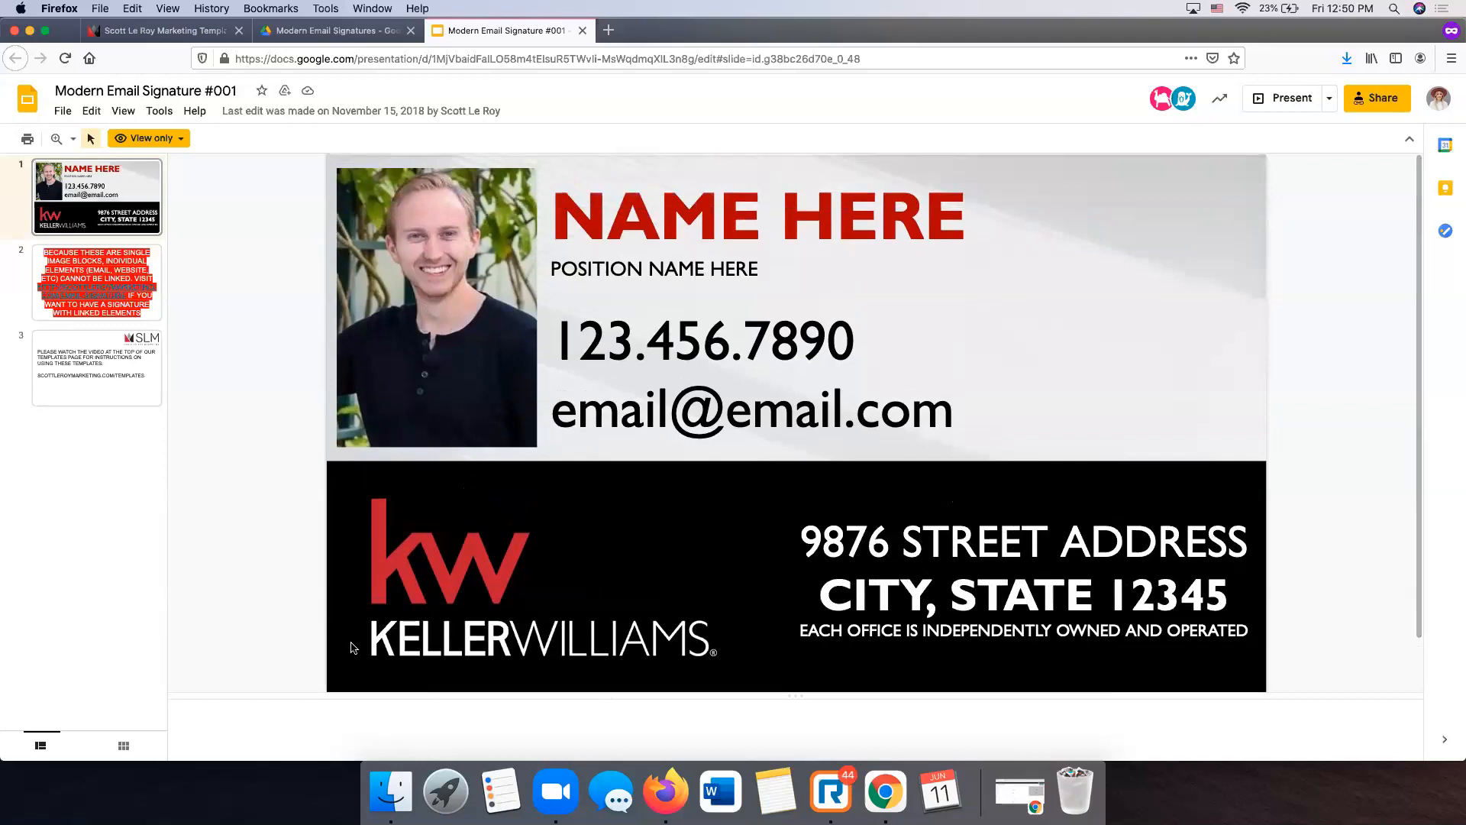
click(134, 268)
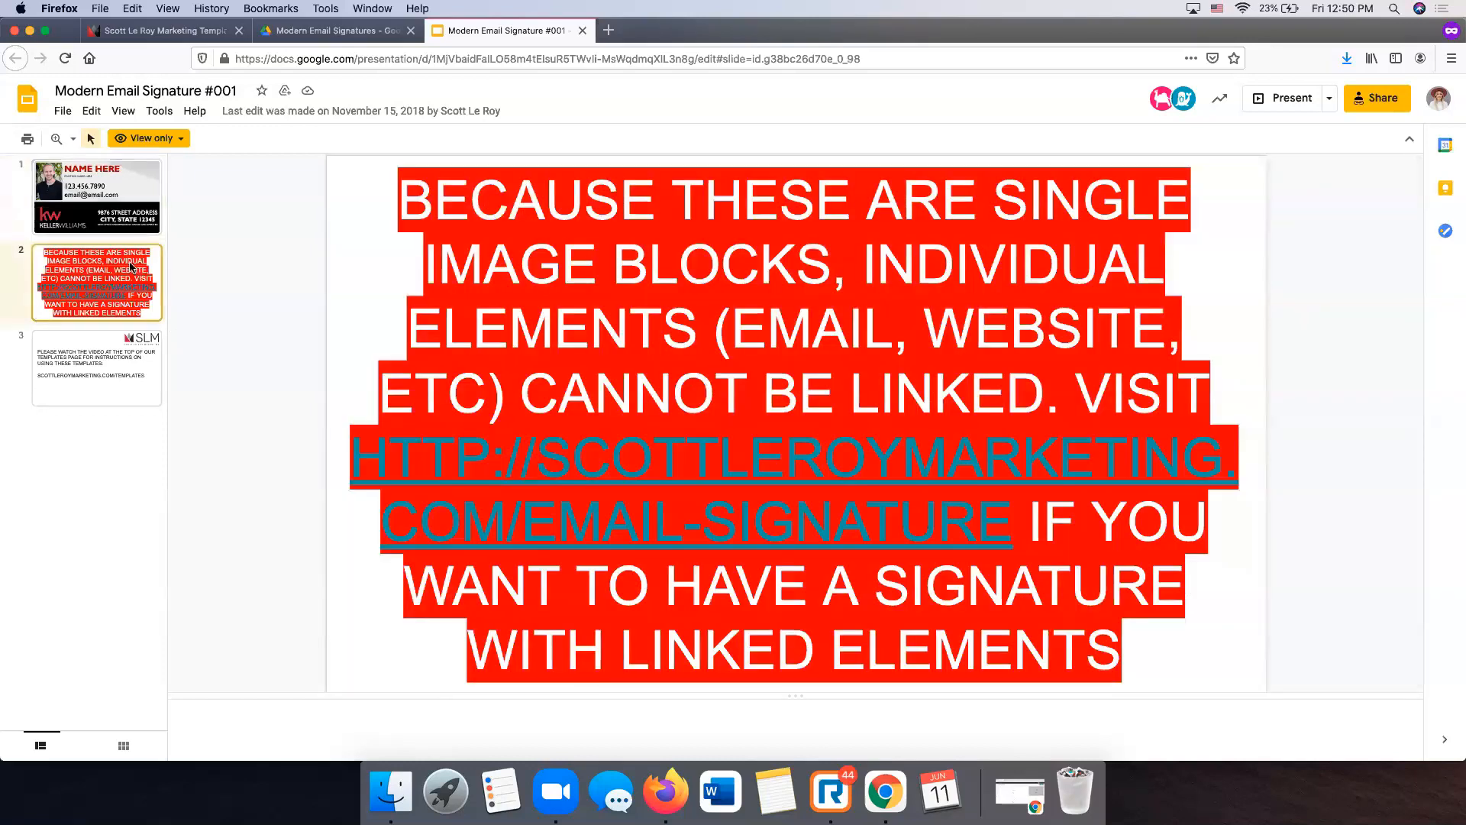
click(100, 350)
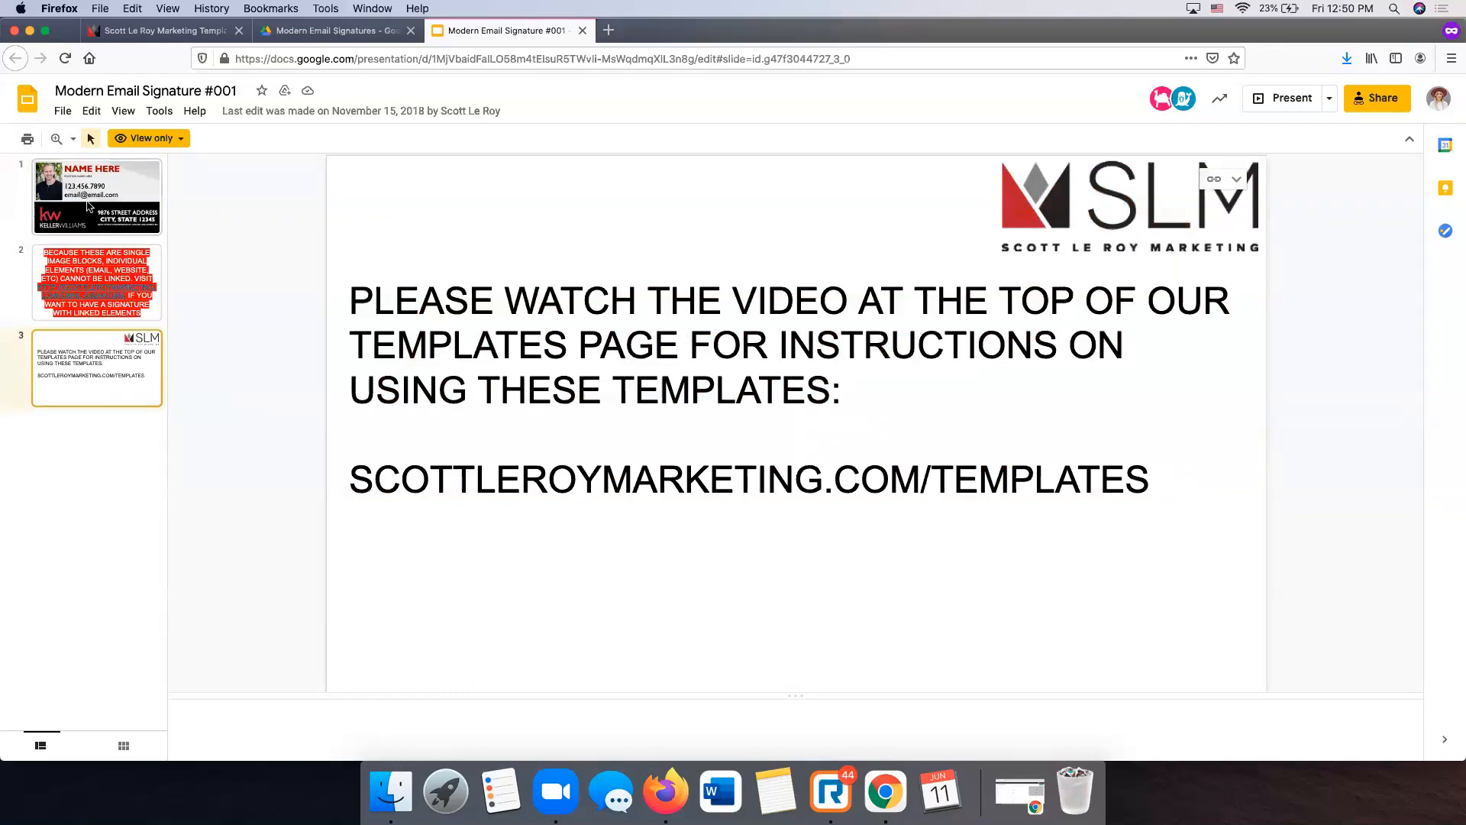
click(28, 195)
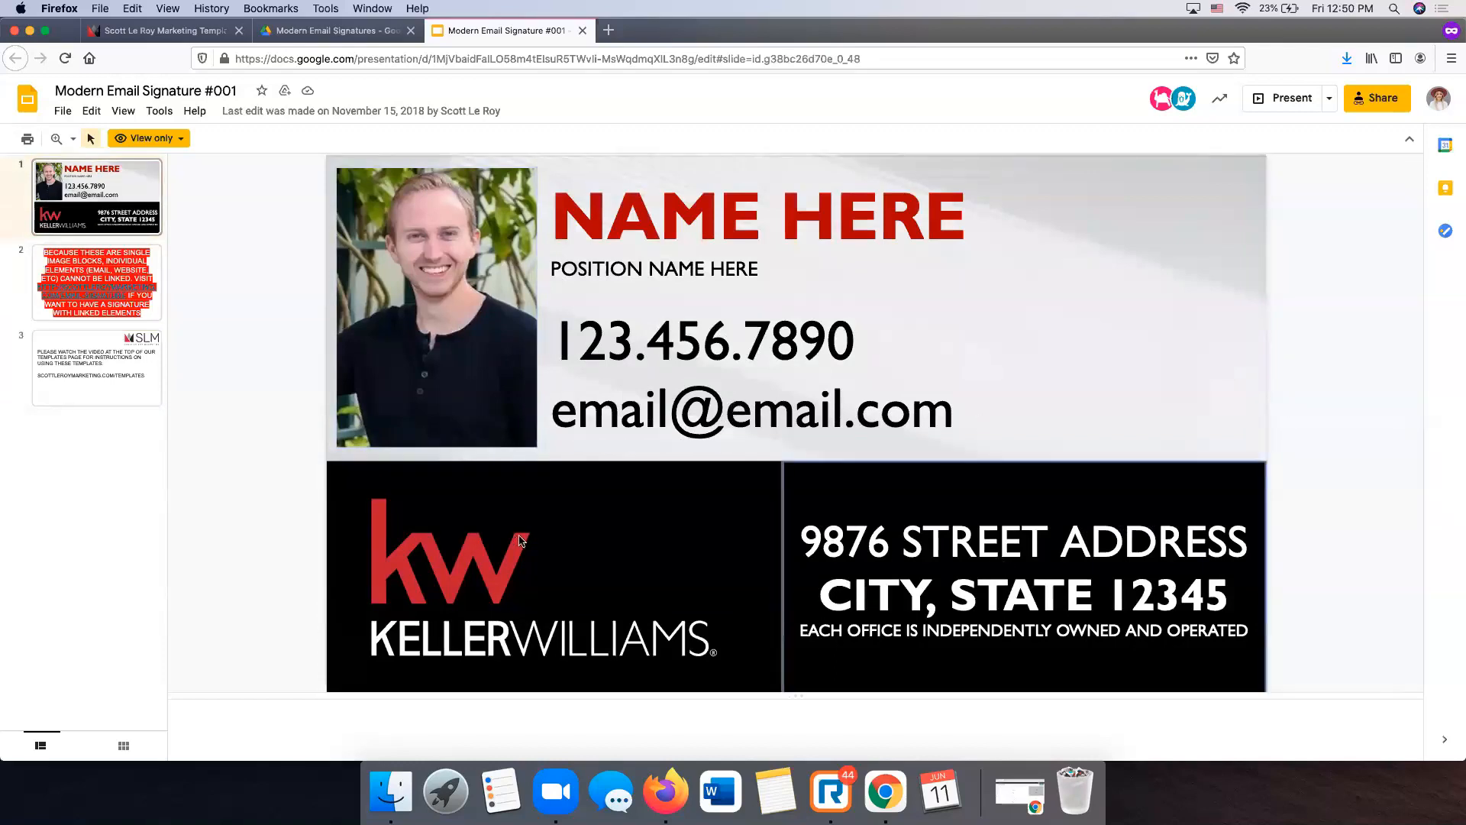
scroll(291, 356, down, 2)
scroll(291, 360, up, 2)
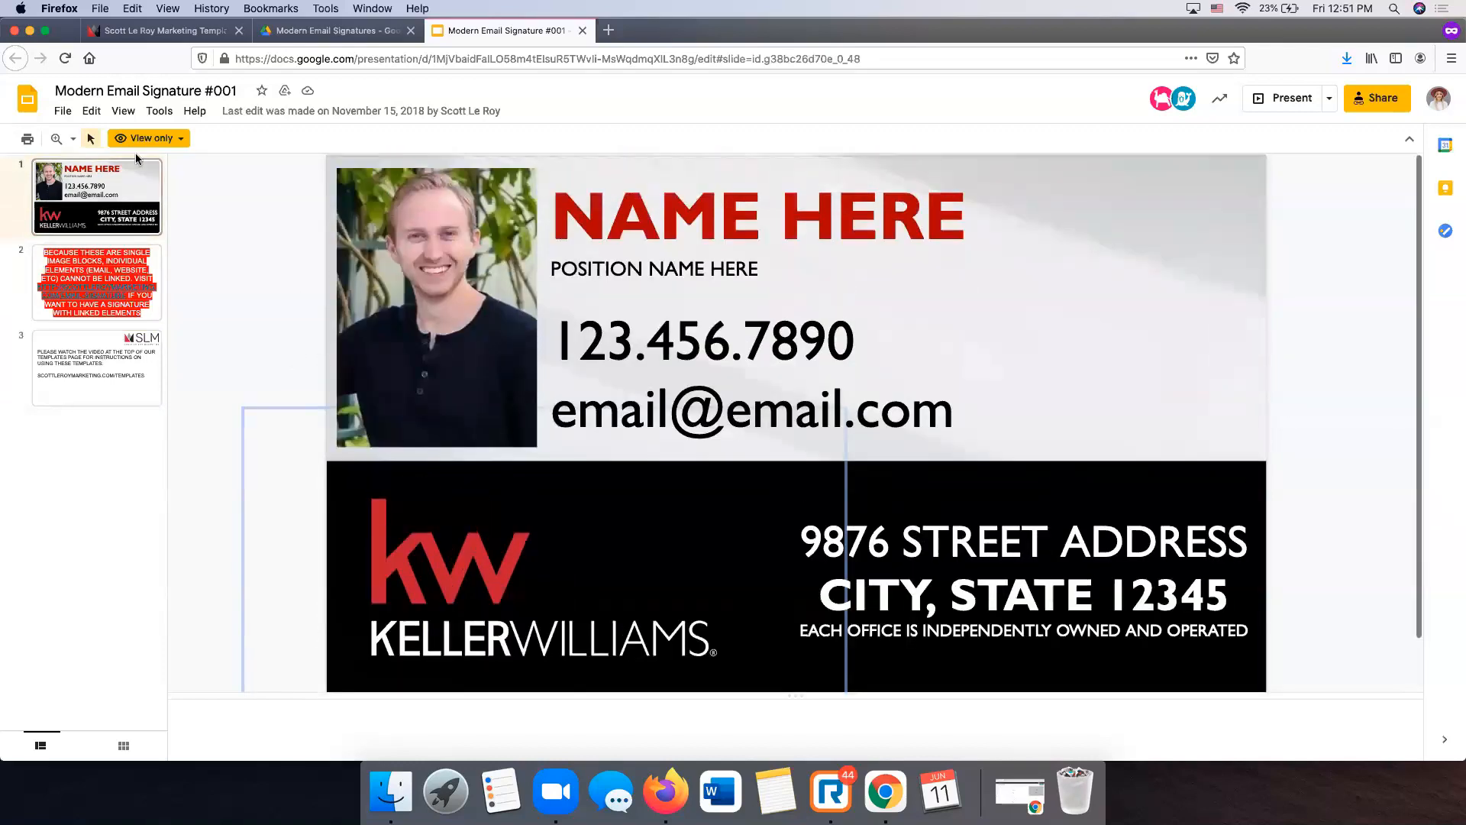
click(64, 112)
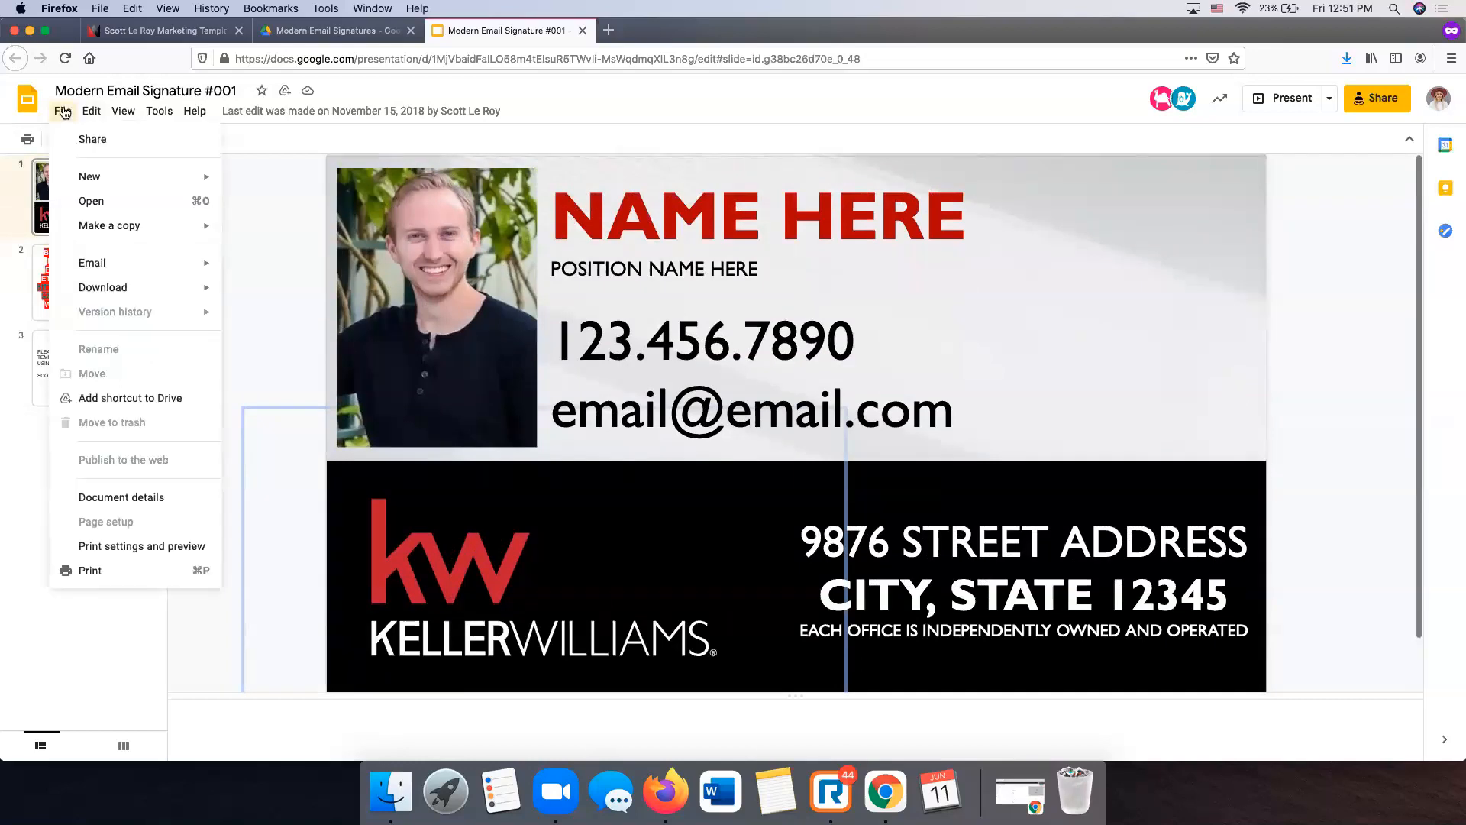
- Make a copy of only the selected signature slide, keeping the default name
mouse_move(133, 231)
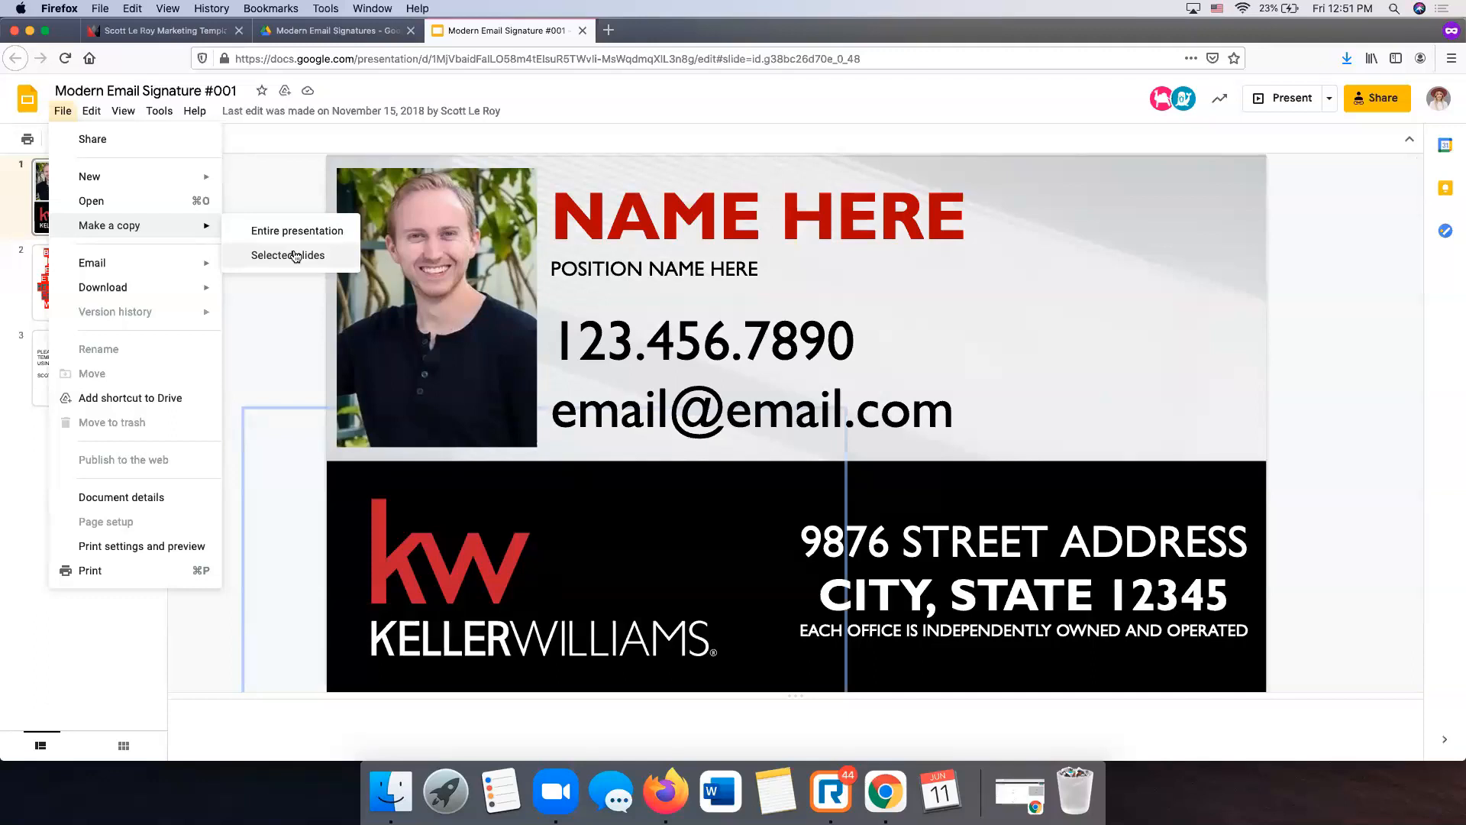
click(298, 256)
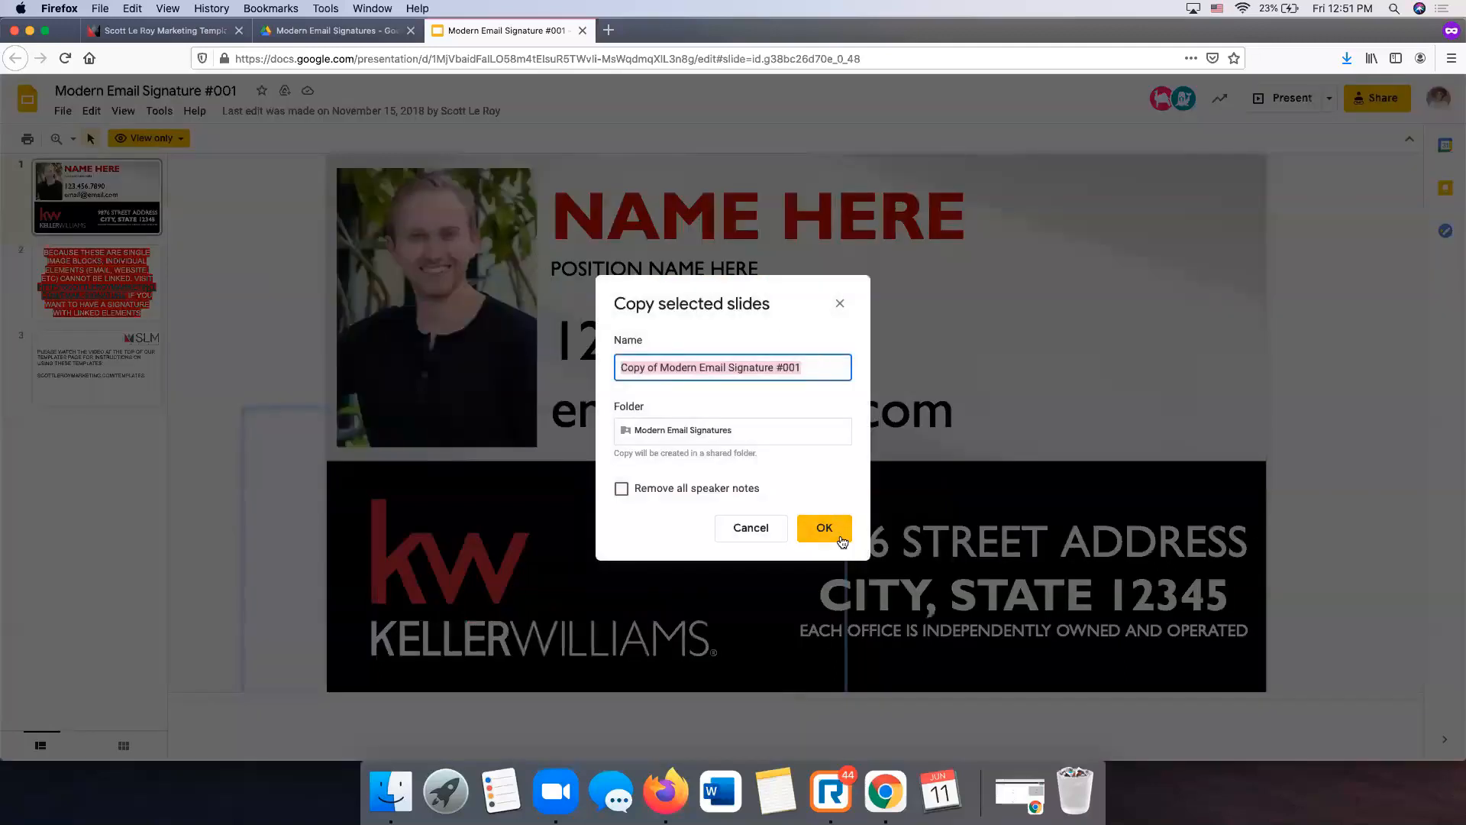
click(839, 536)
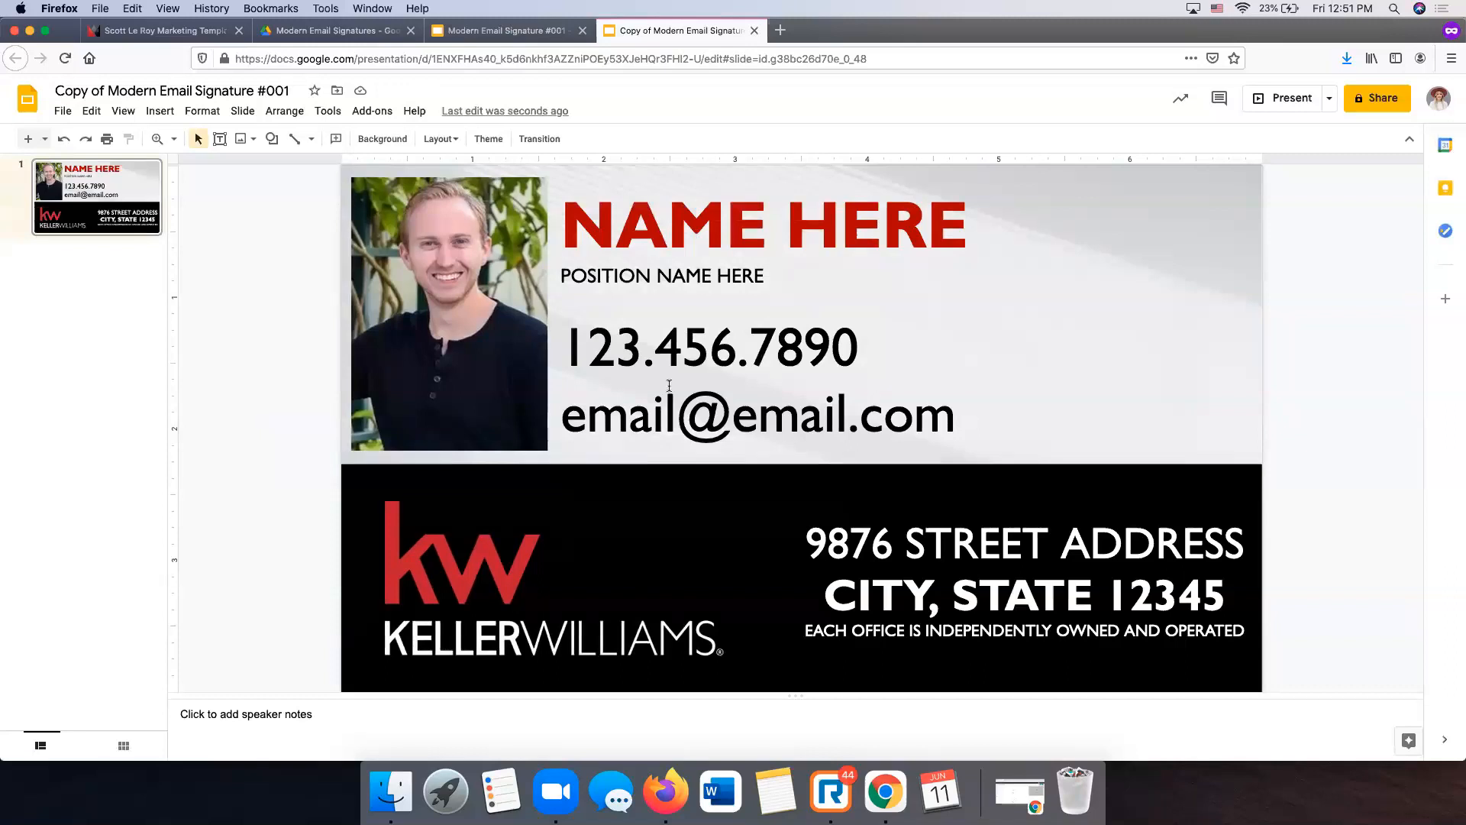
- Swap the sample portrait for the agent's headshot file from the SLM Items folder
click(410, 307)
click(673, 303)
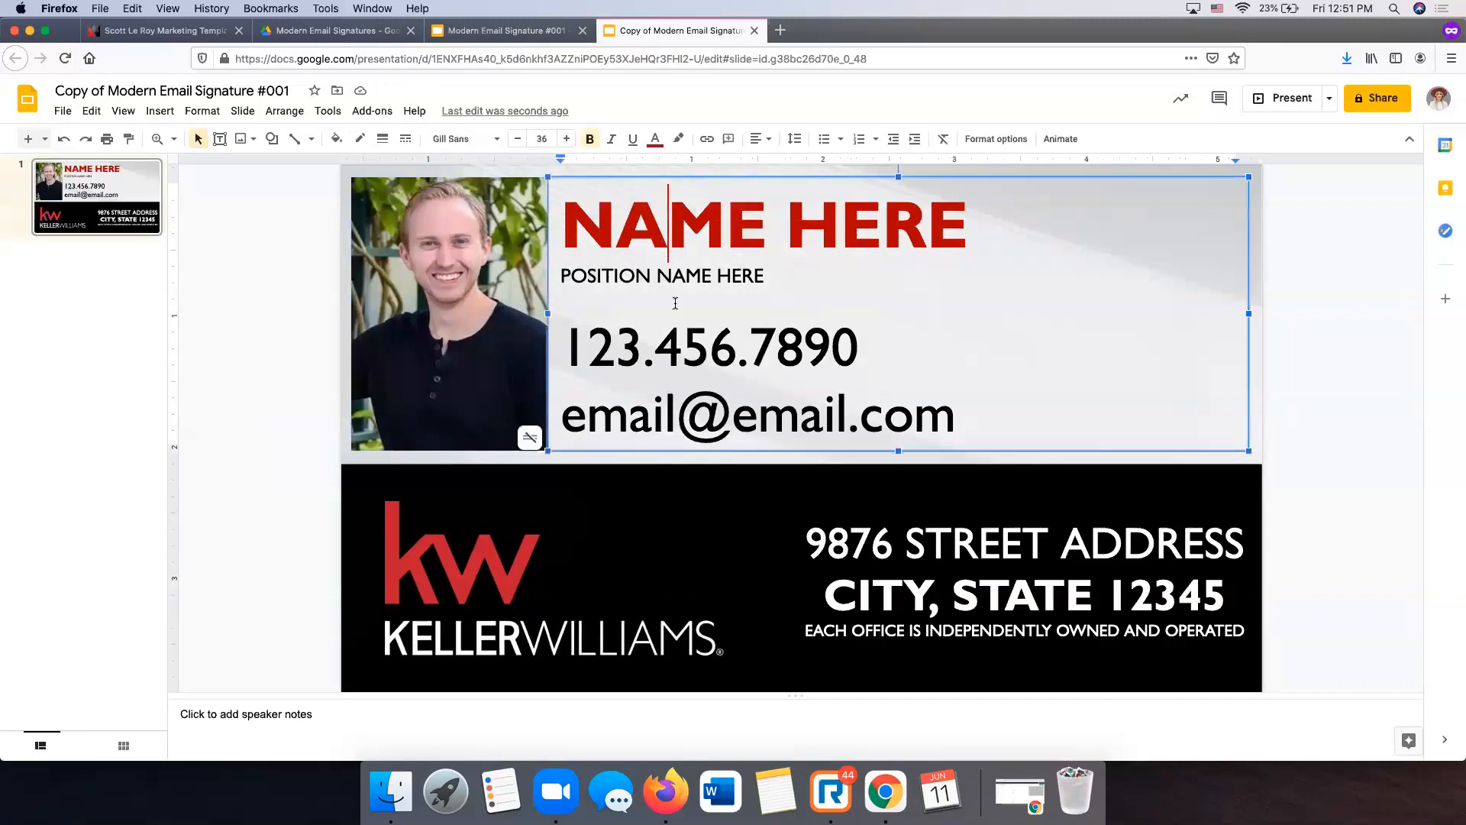
click(1308, 308)
click(518, 255)
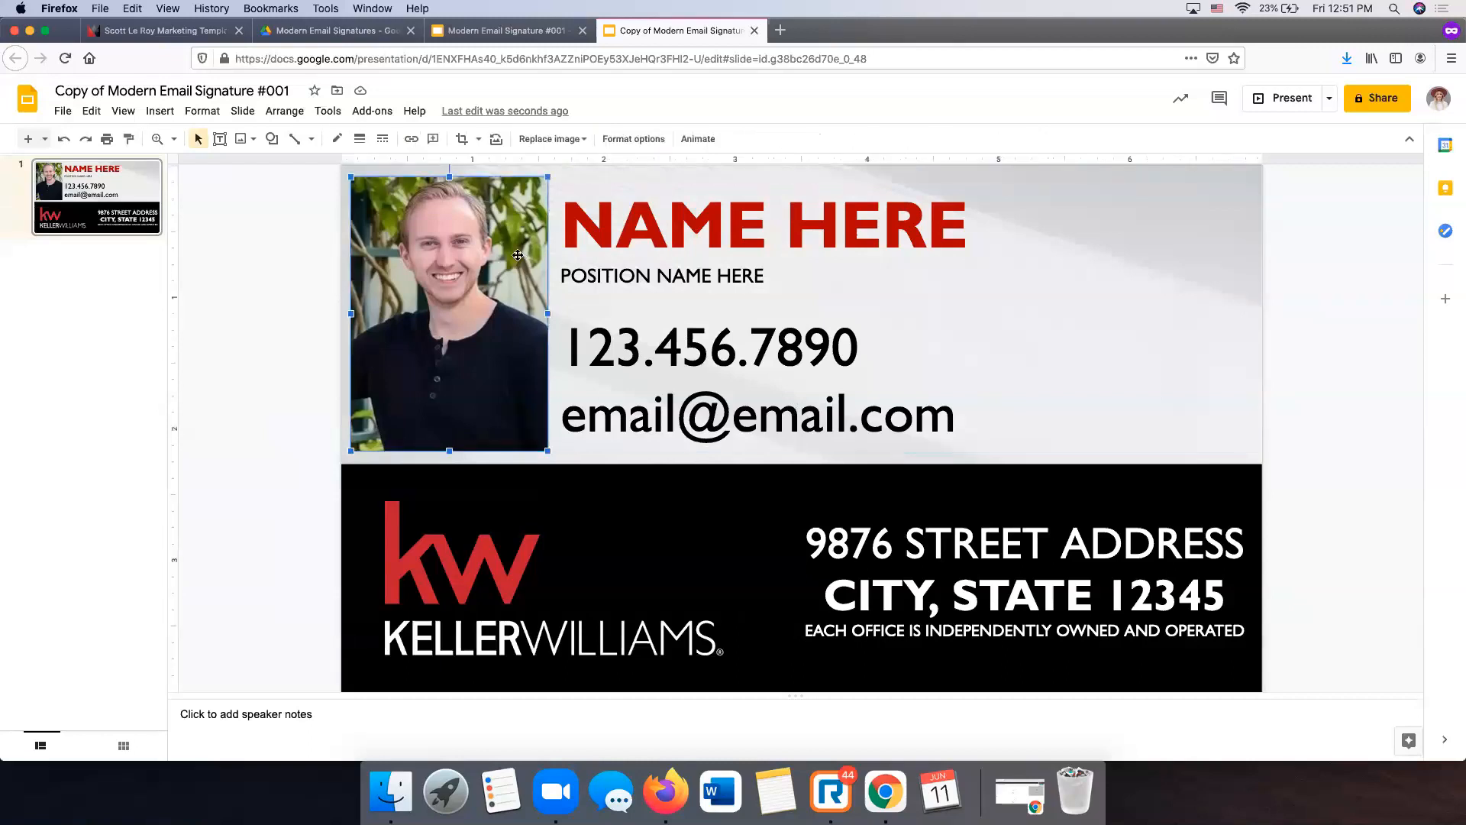
right_click(462, 251)
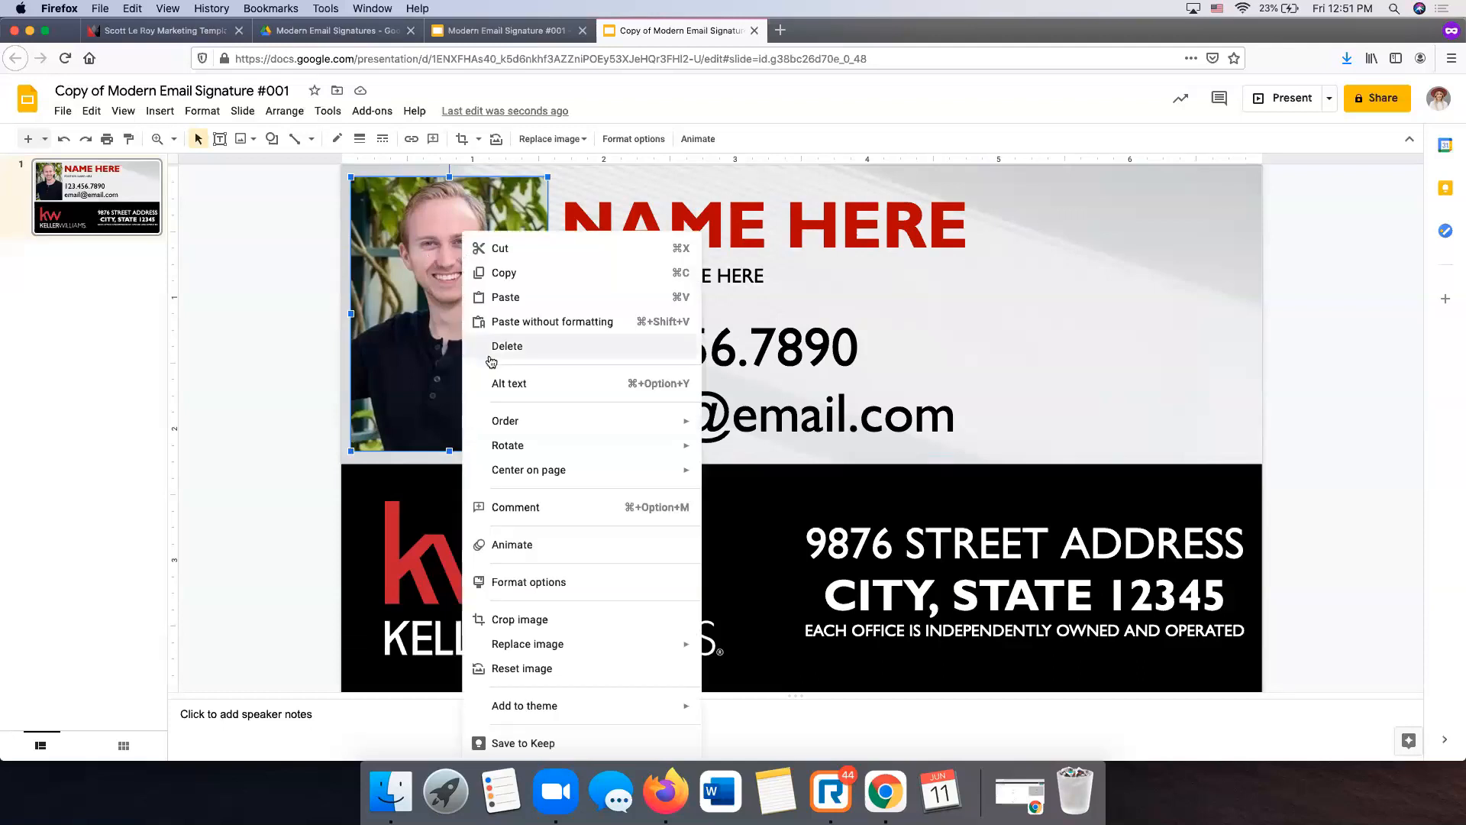
mouse_move(626, 644)
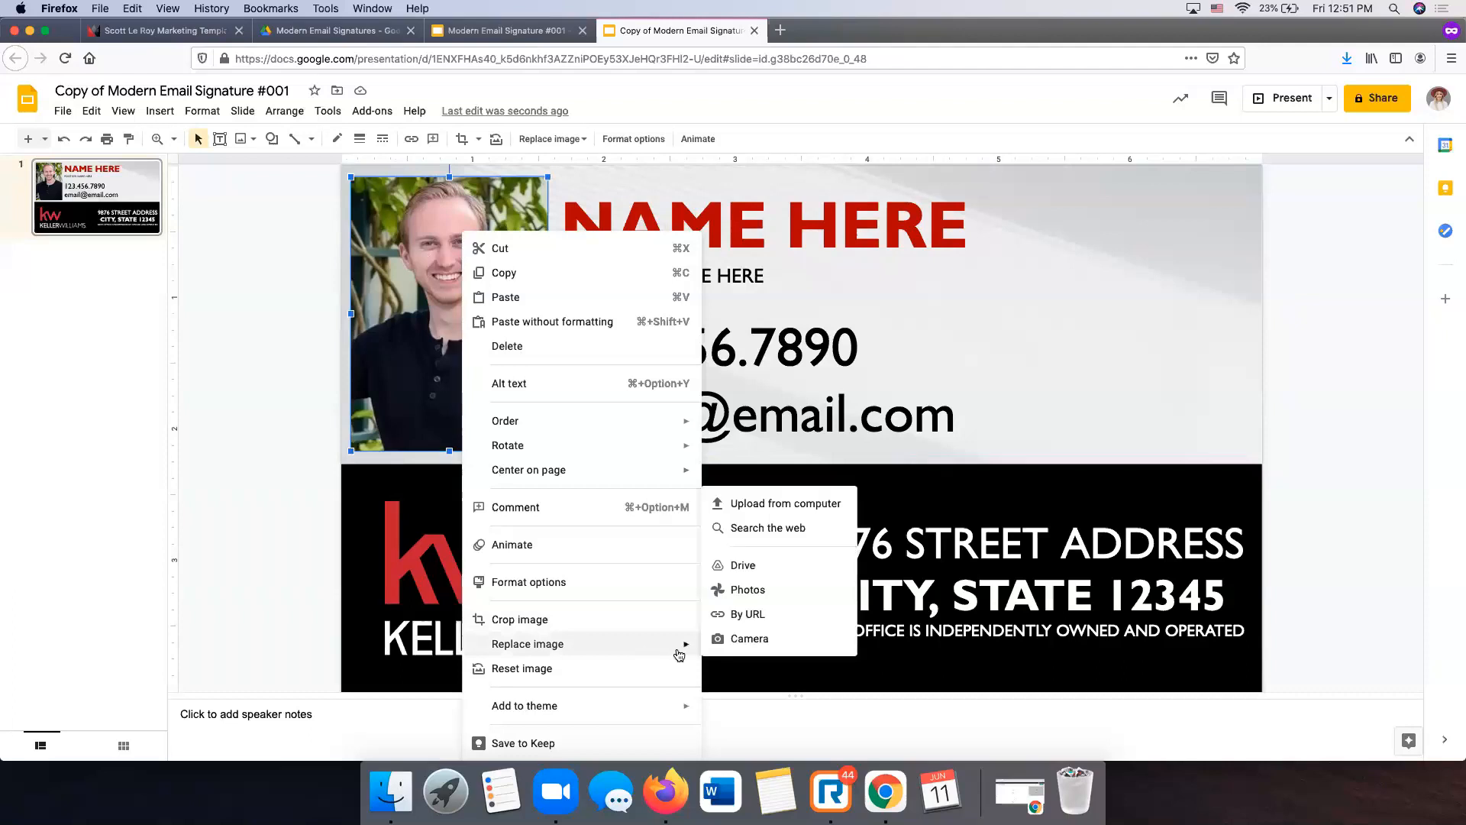
click(795, 506)
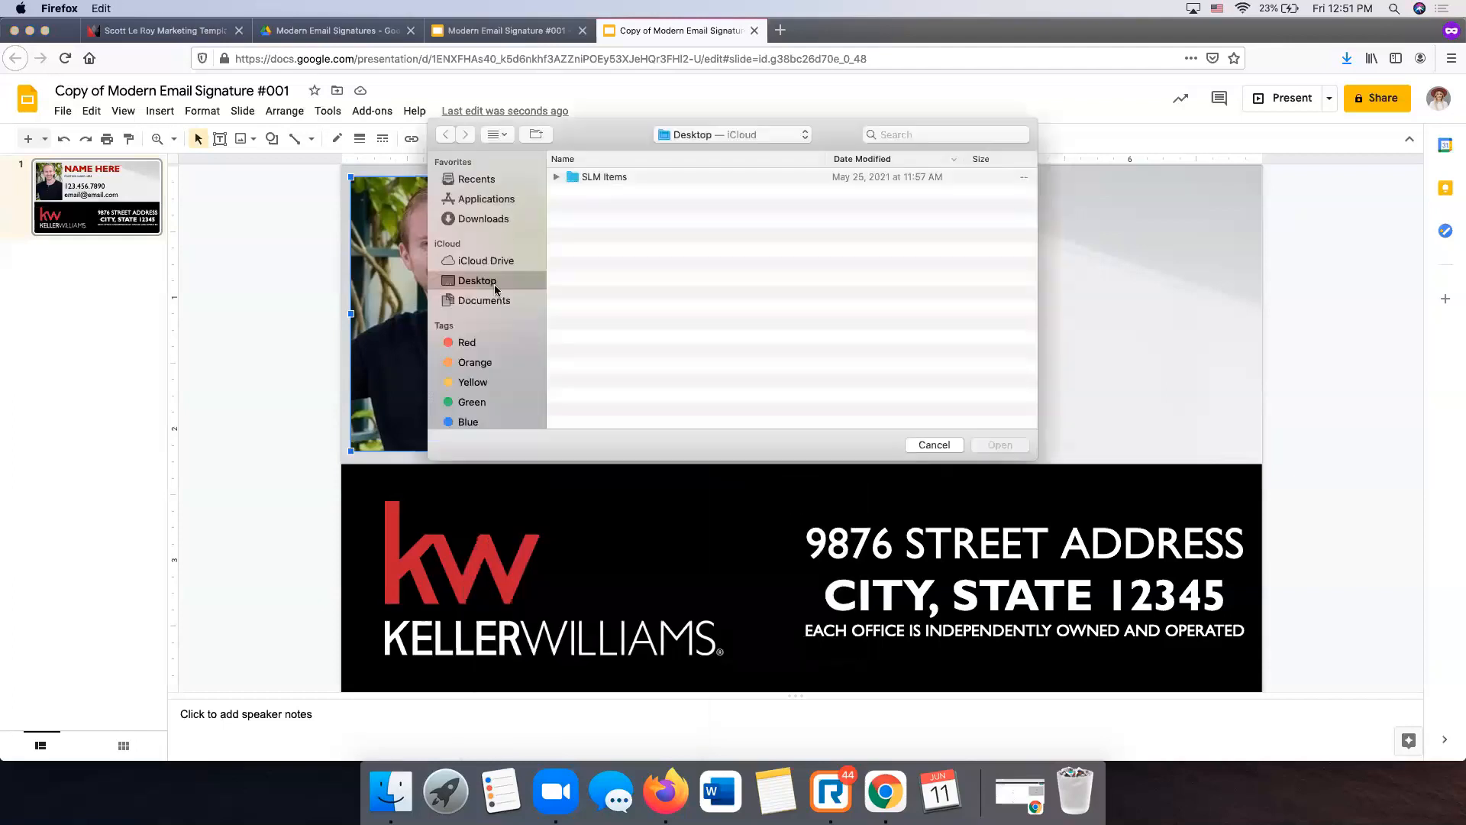
double_click(619, 176)
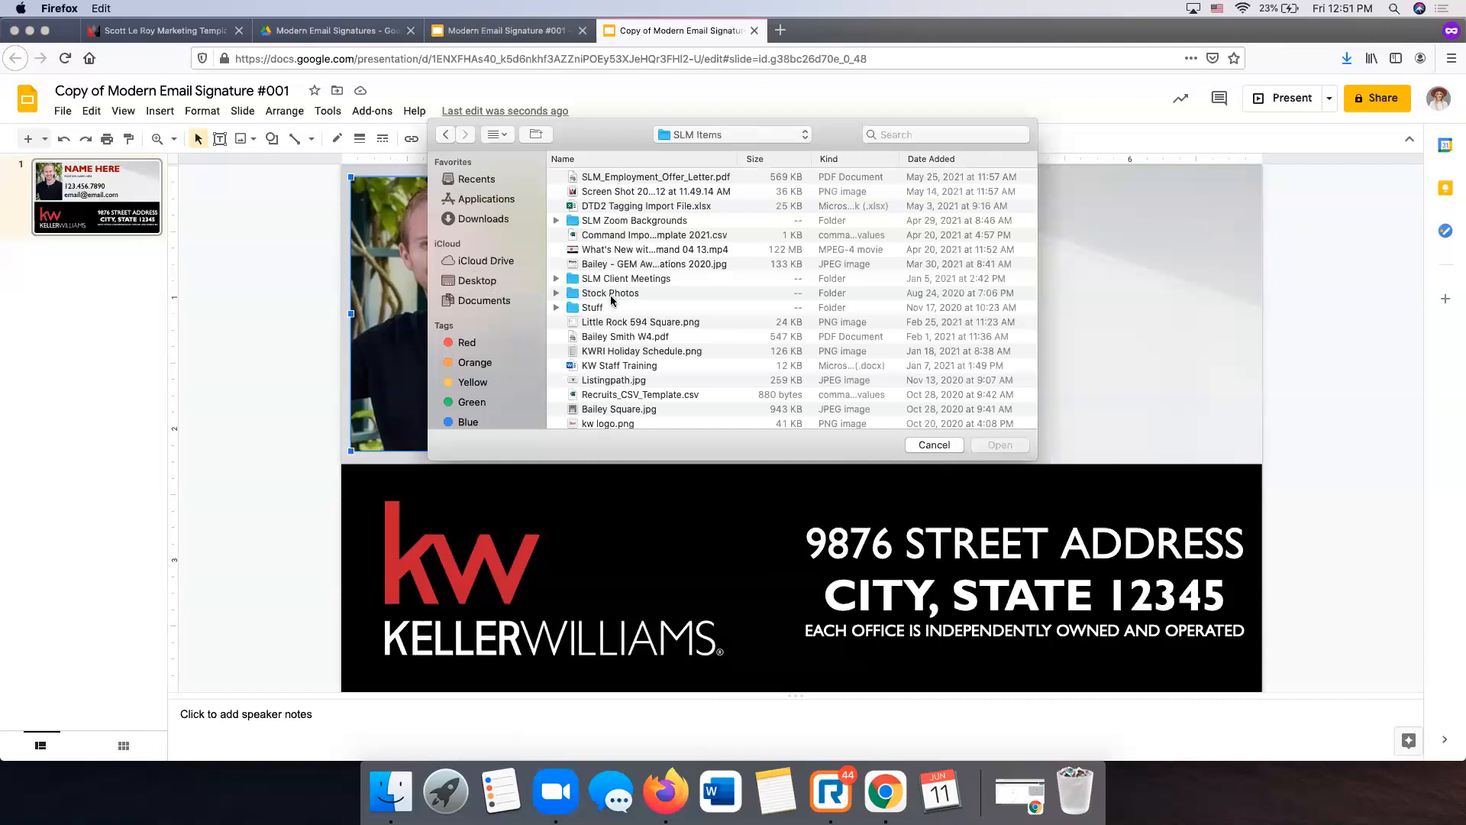
scroll(611, 229, down, 5)
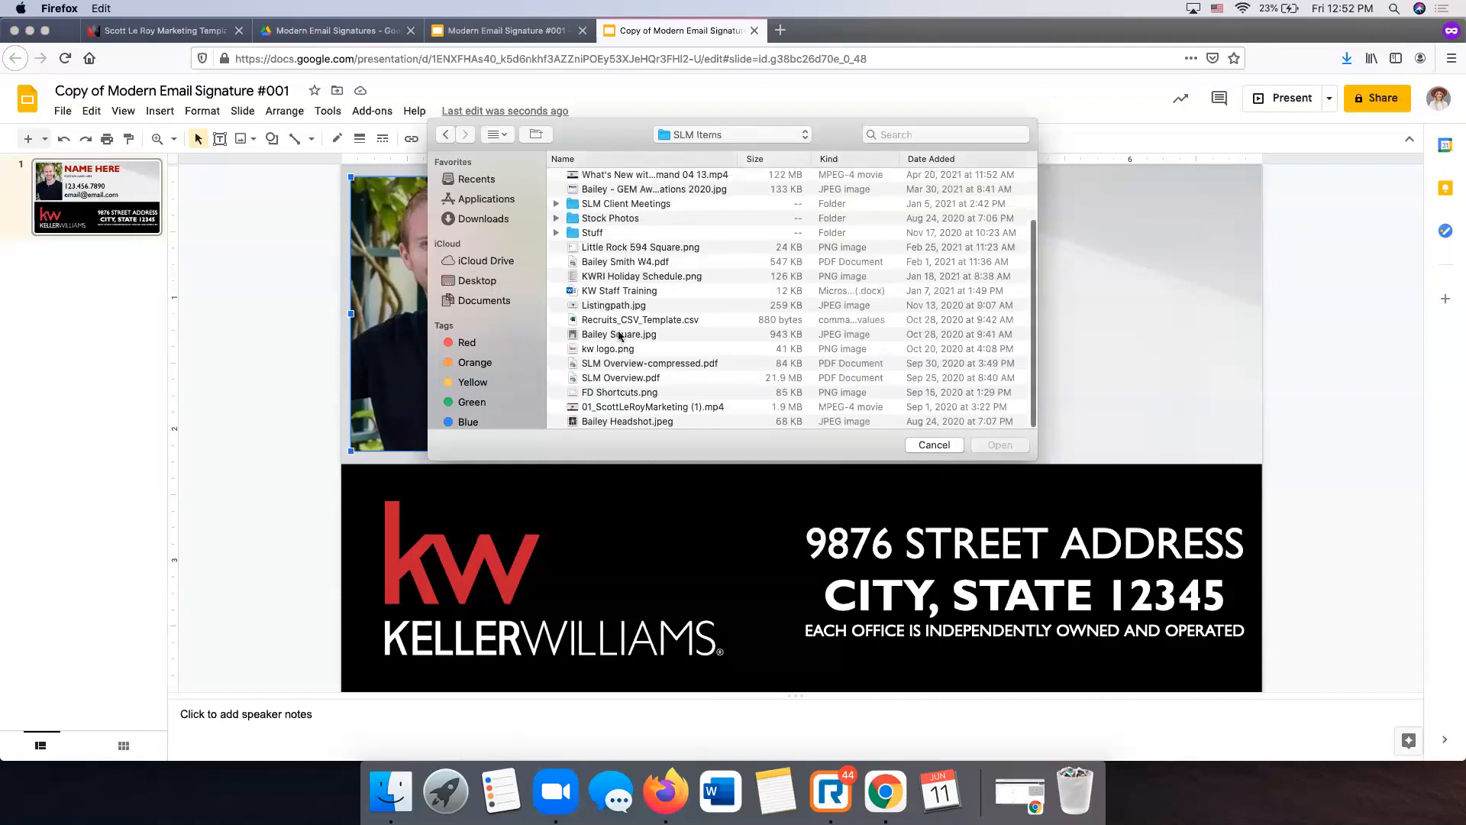
double_click(619, 420)
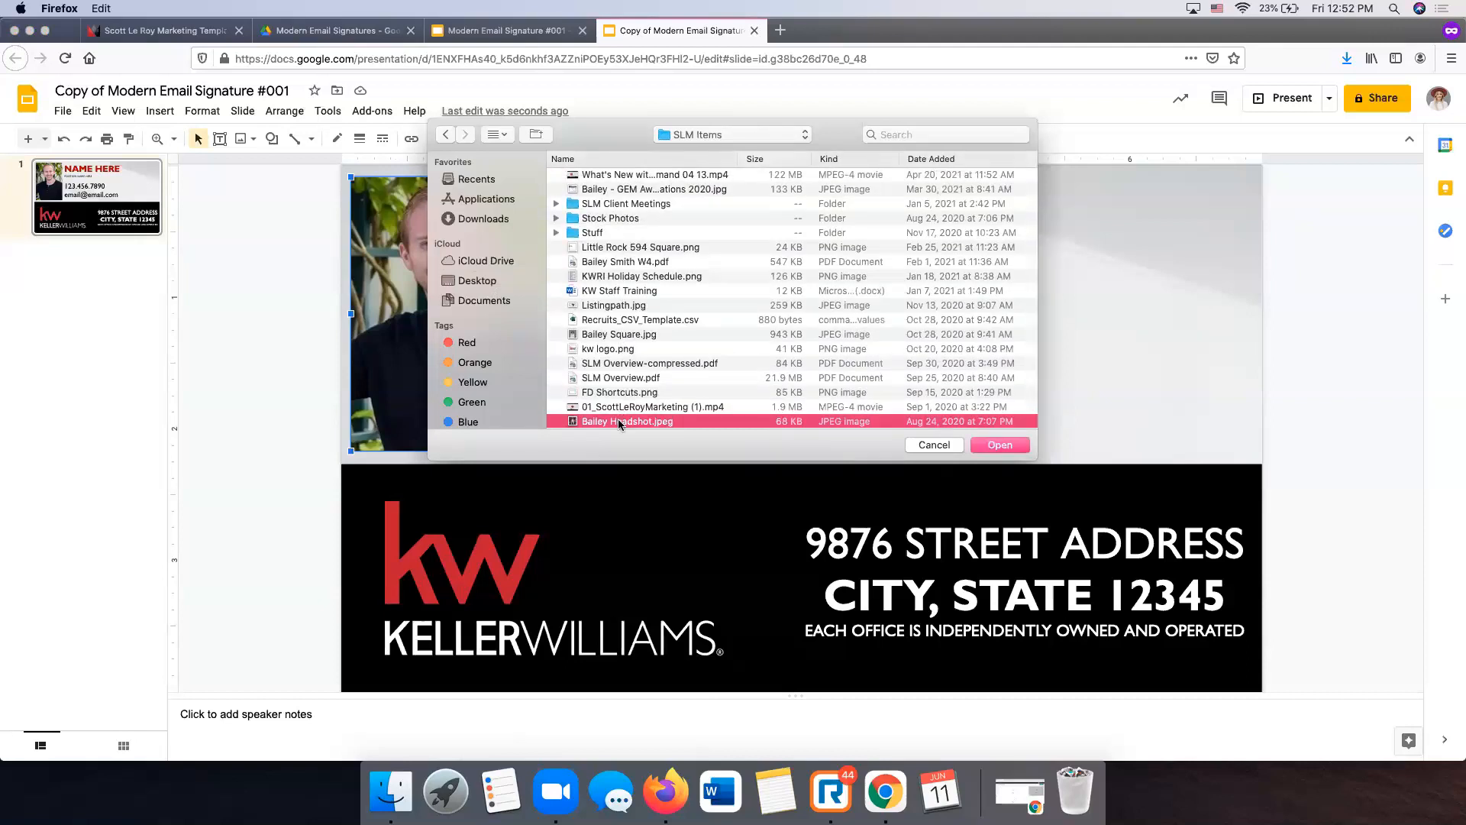
click(1337, 304)
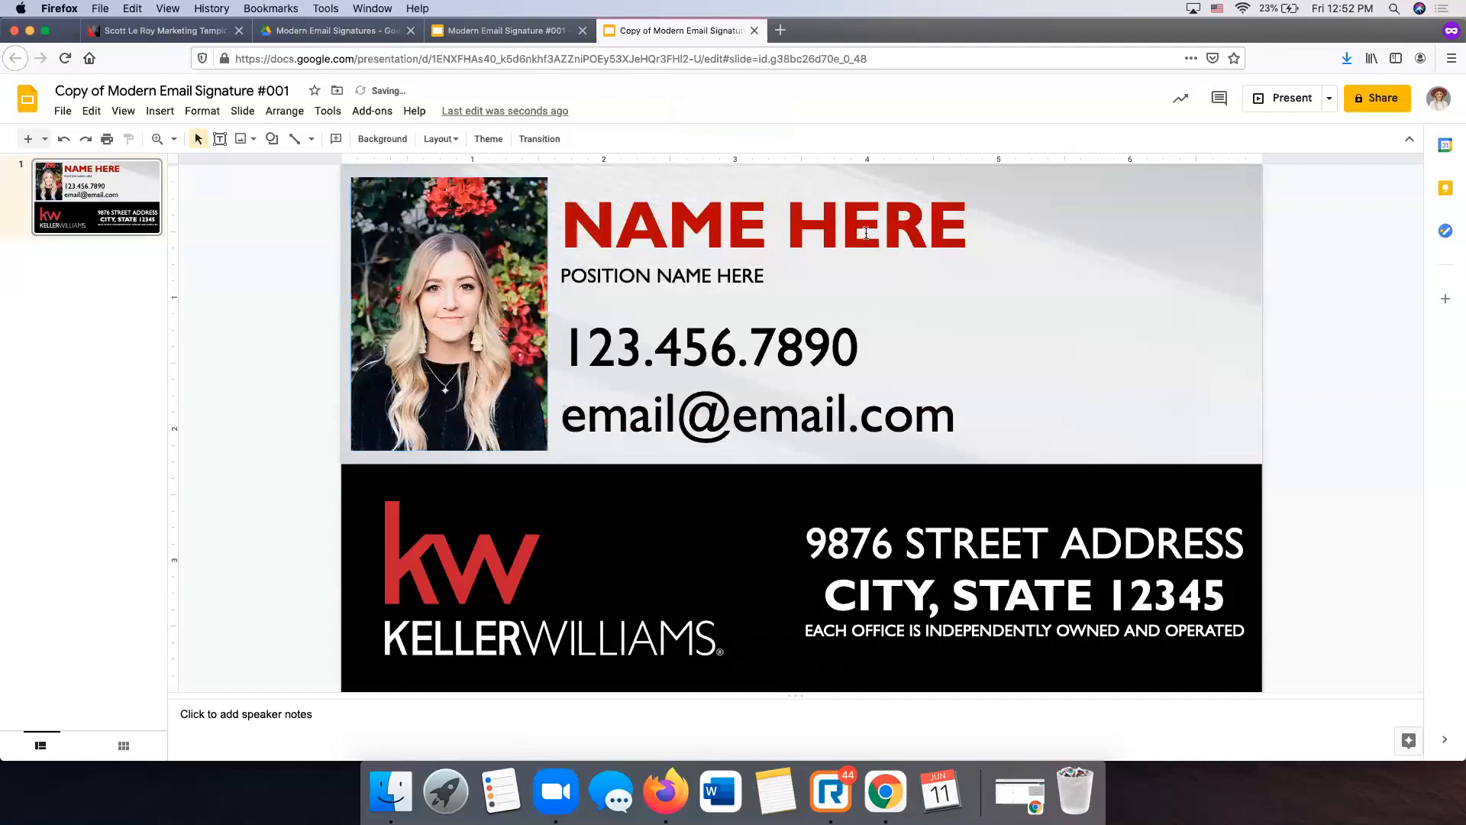
click(867, 233)
- Replace the name placeholder with the agent's name in Merriweather at size 32
double_click(980, 217)
drag(964, 214, 729, 222)
key(BackSpace)
key(BackSpace)
key(BackSpace)
key(BackSpace)
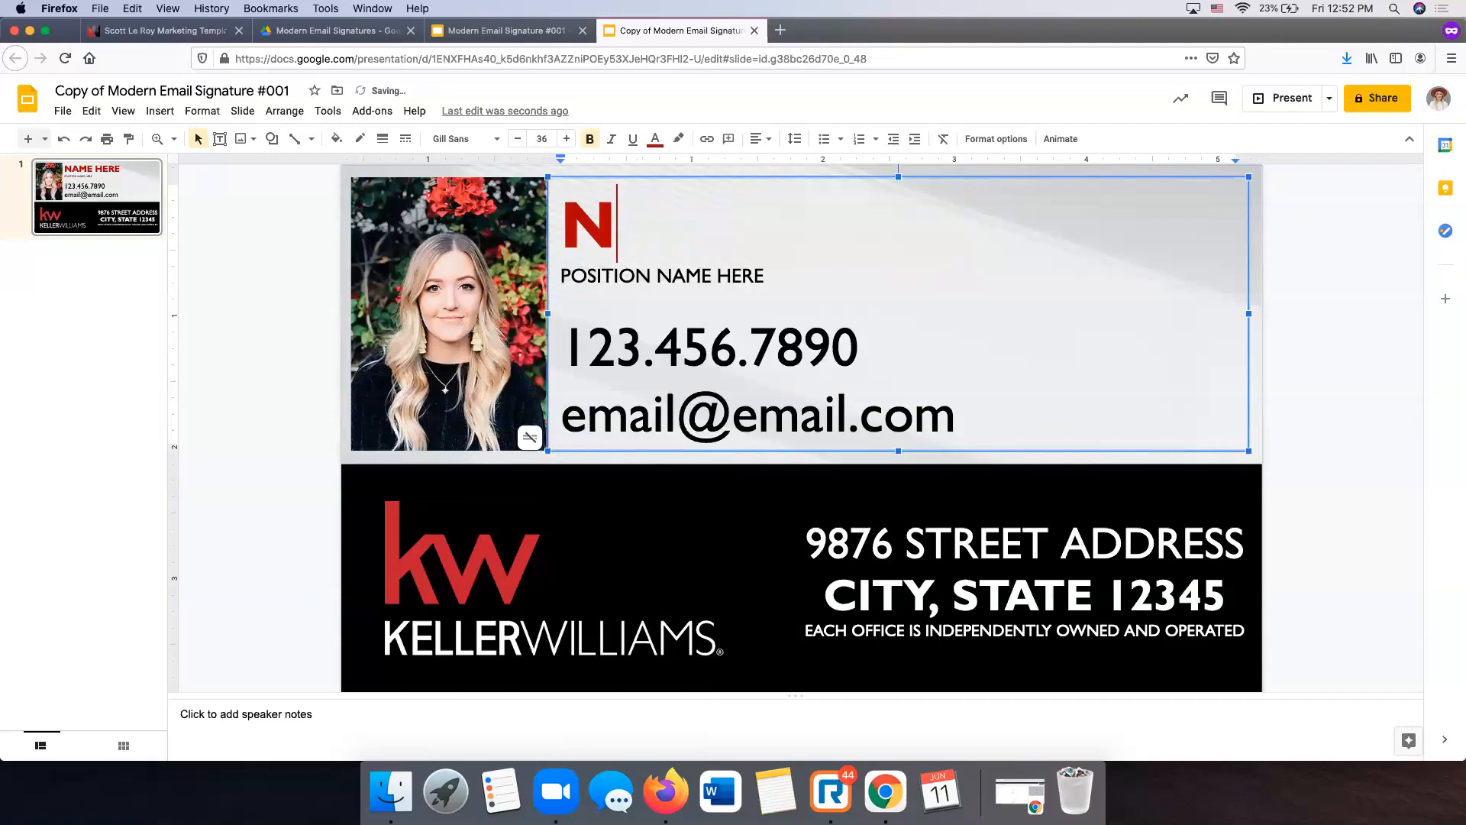
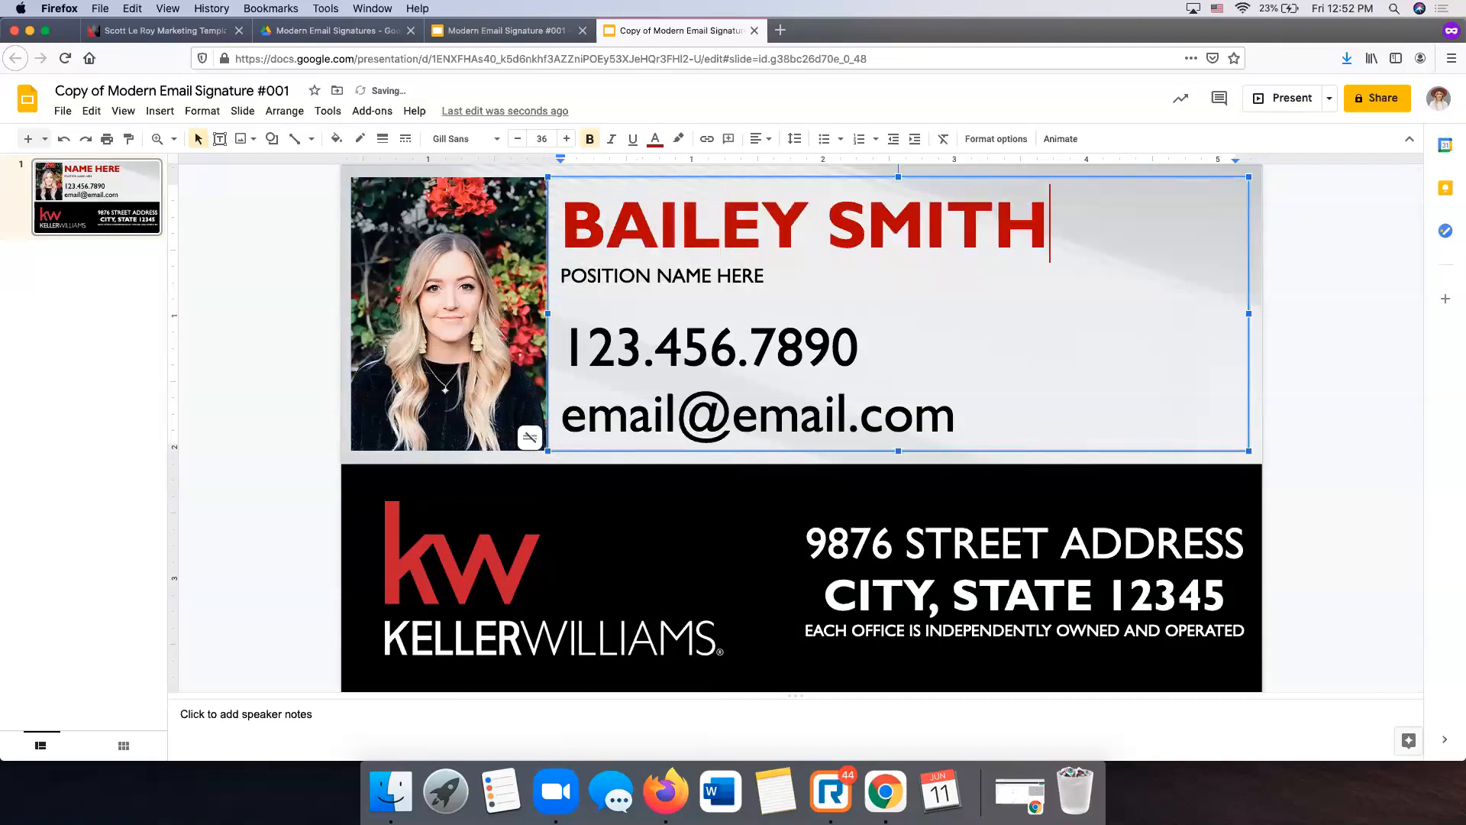
triple_click(698, 224)
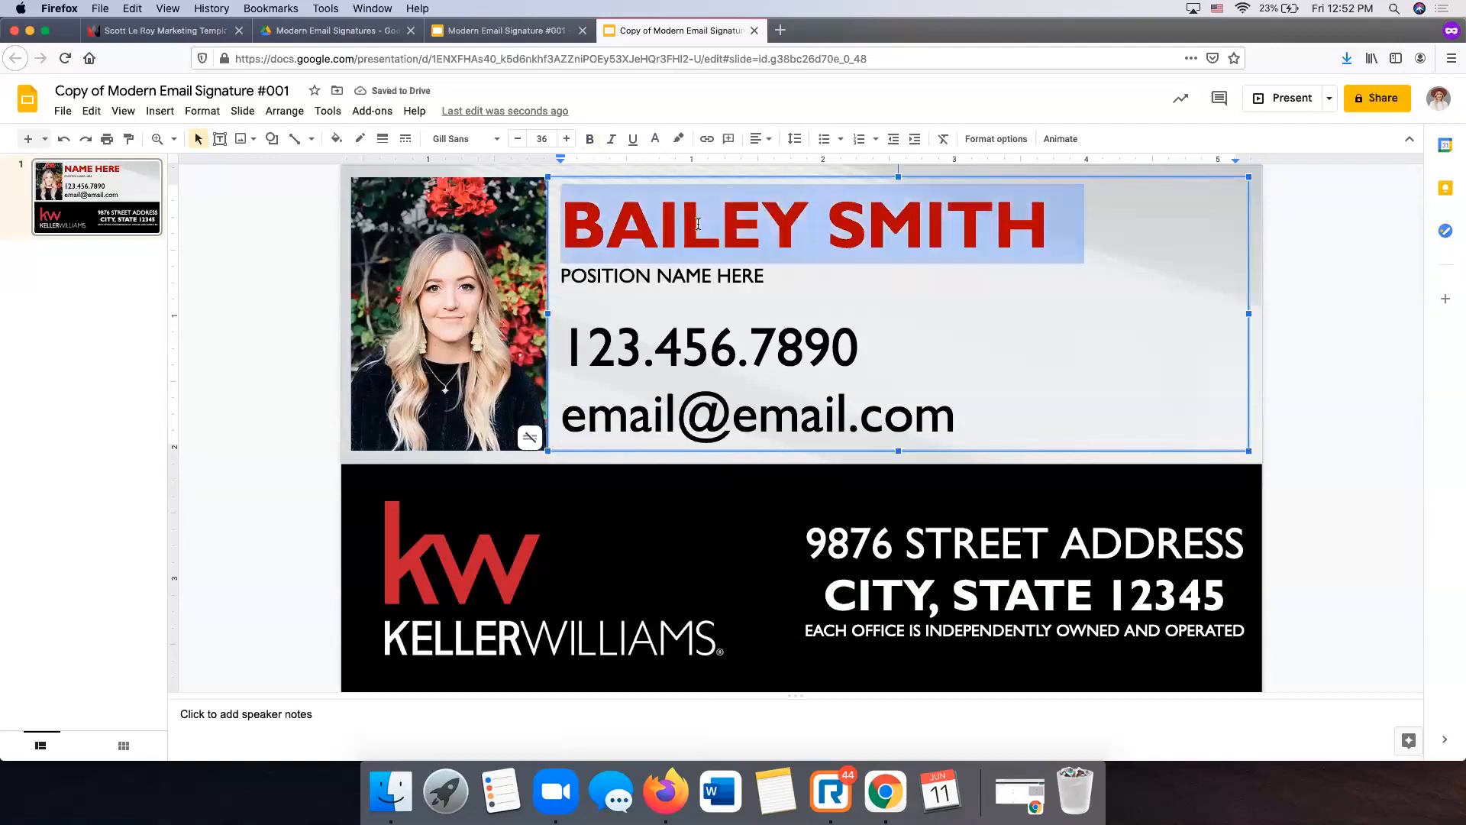
click(495, 140)
click(497, 225)
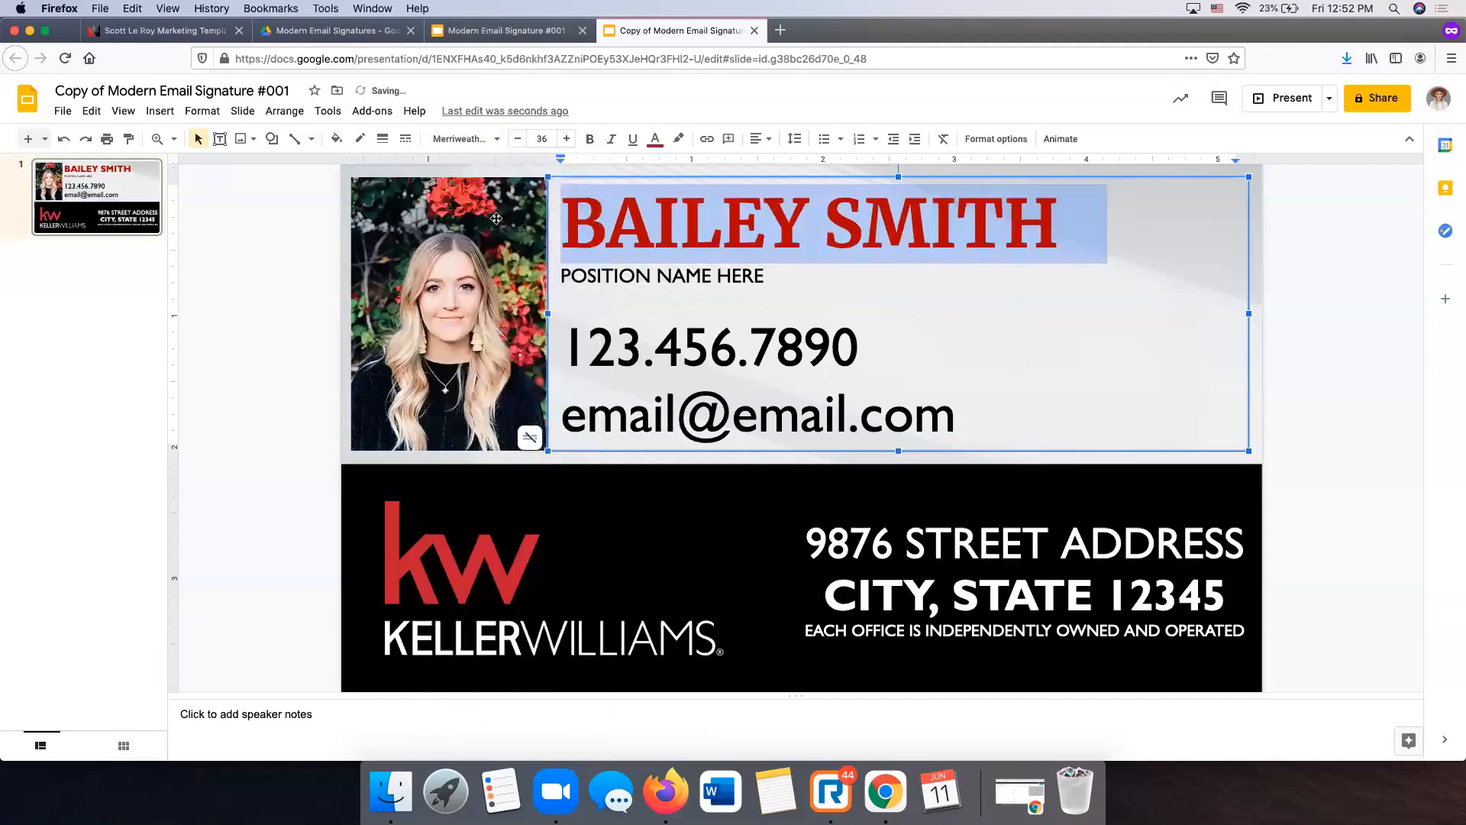
click(517, 139)
click(517, 138)
click(518, 138)
click(518, 138)
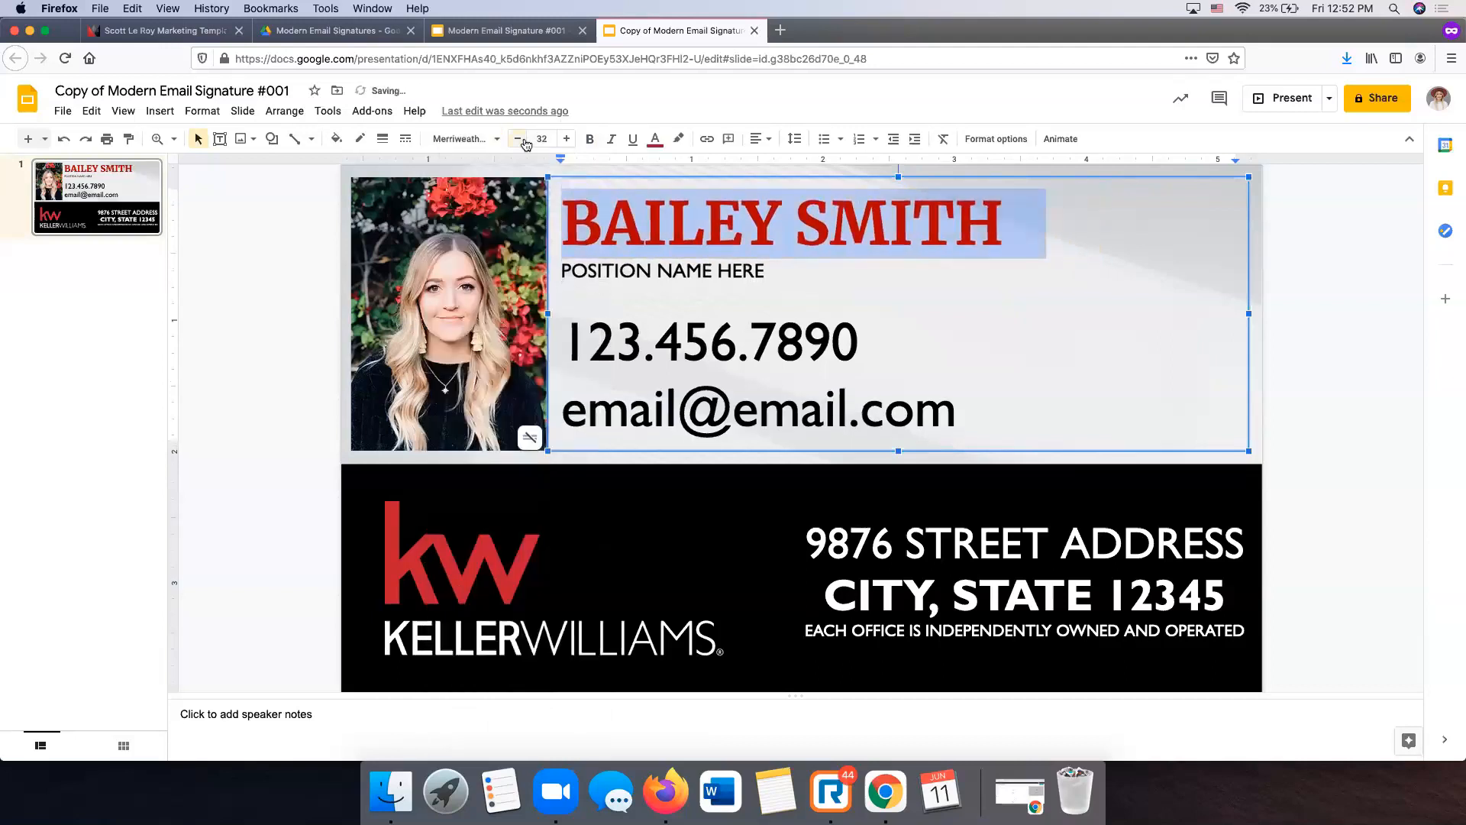
- Set the title line to REALTOR and enter the agent's phone number
click(657, 271)
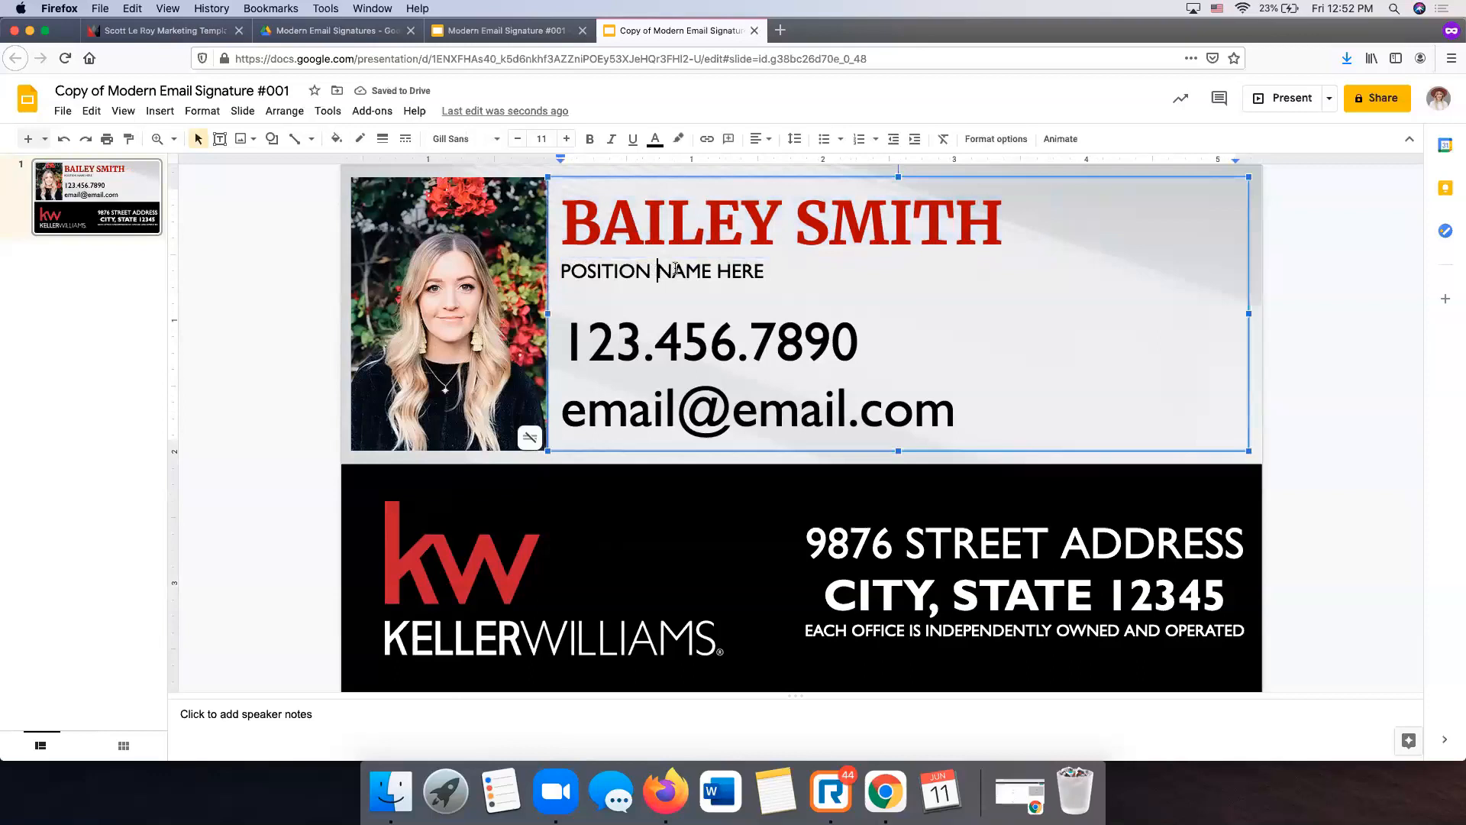
drag(758, 270, 606, 270)
key(BackSpace)
key(BackSpace)
key(BackSpace)
key(BackSpace)
key(BackSpace)
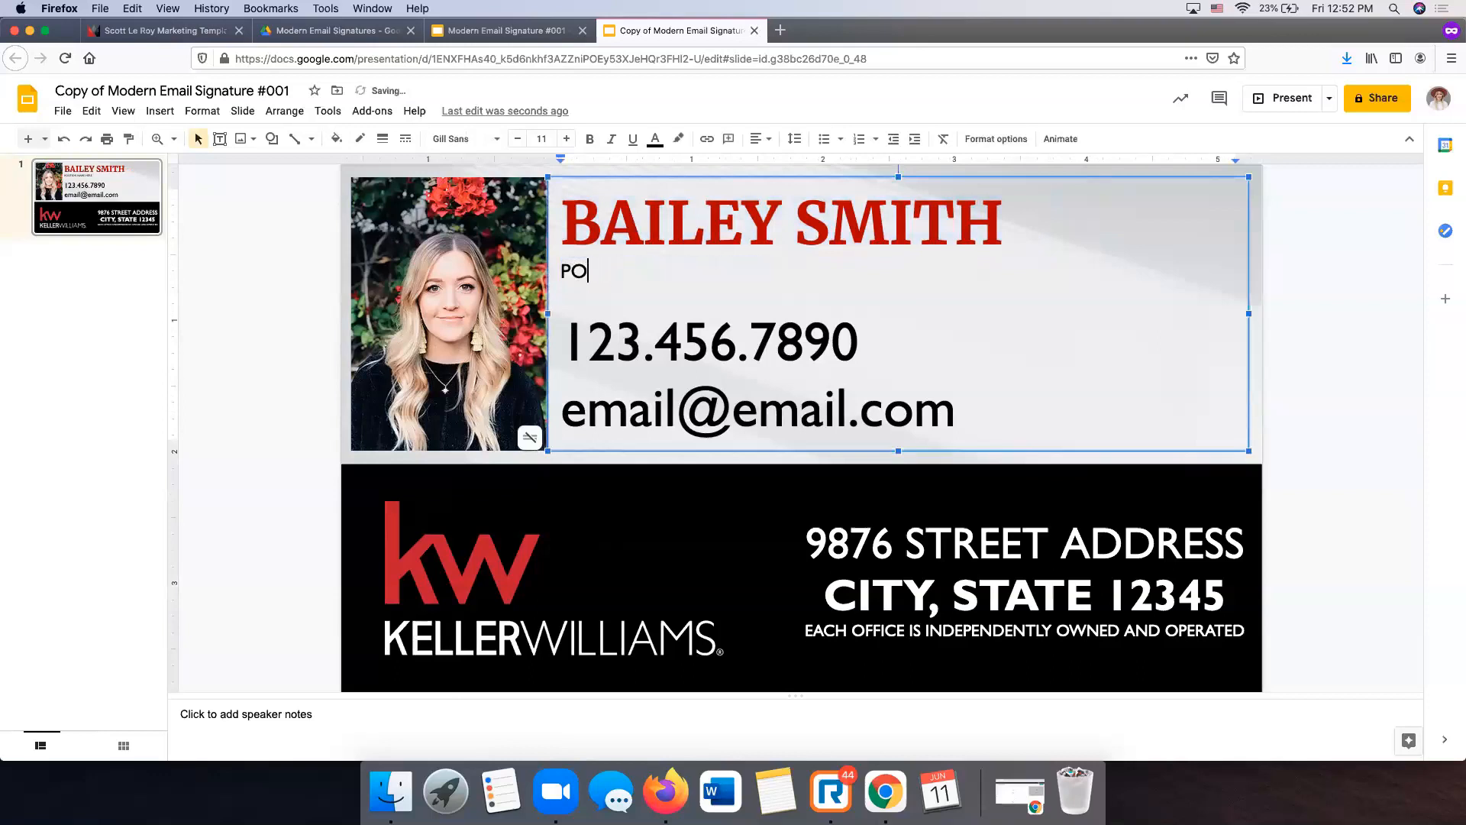
text(REALTOR)
drag(862, 344, 616, 344)
key(BackSpace)
key(BackSpace)
key(BackSpace)
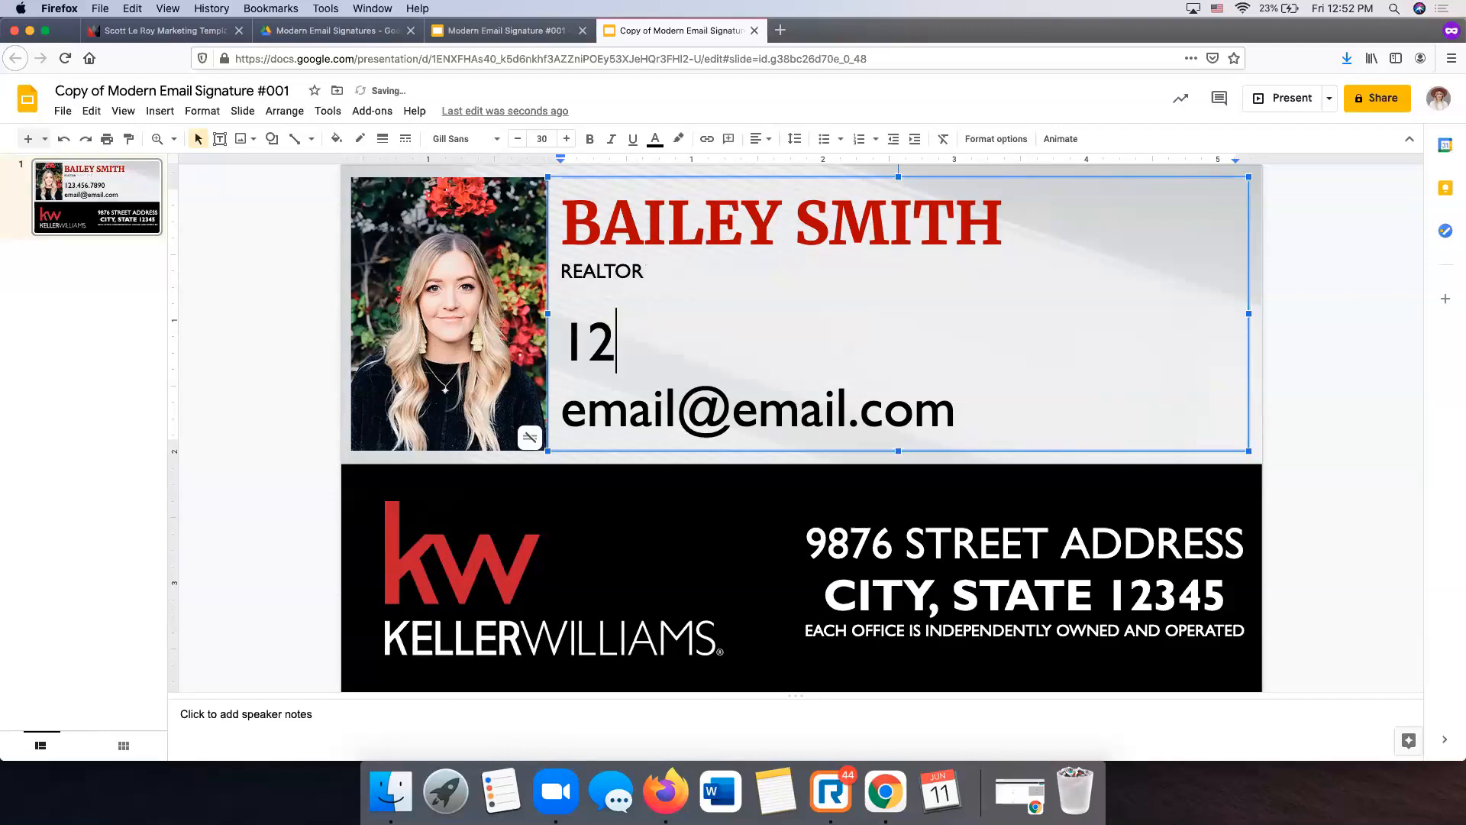
text(321.23)
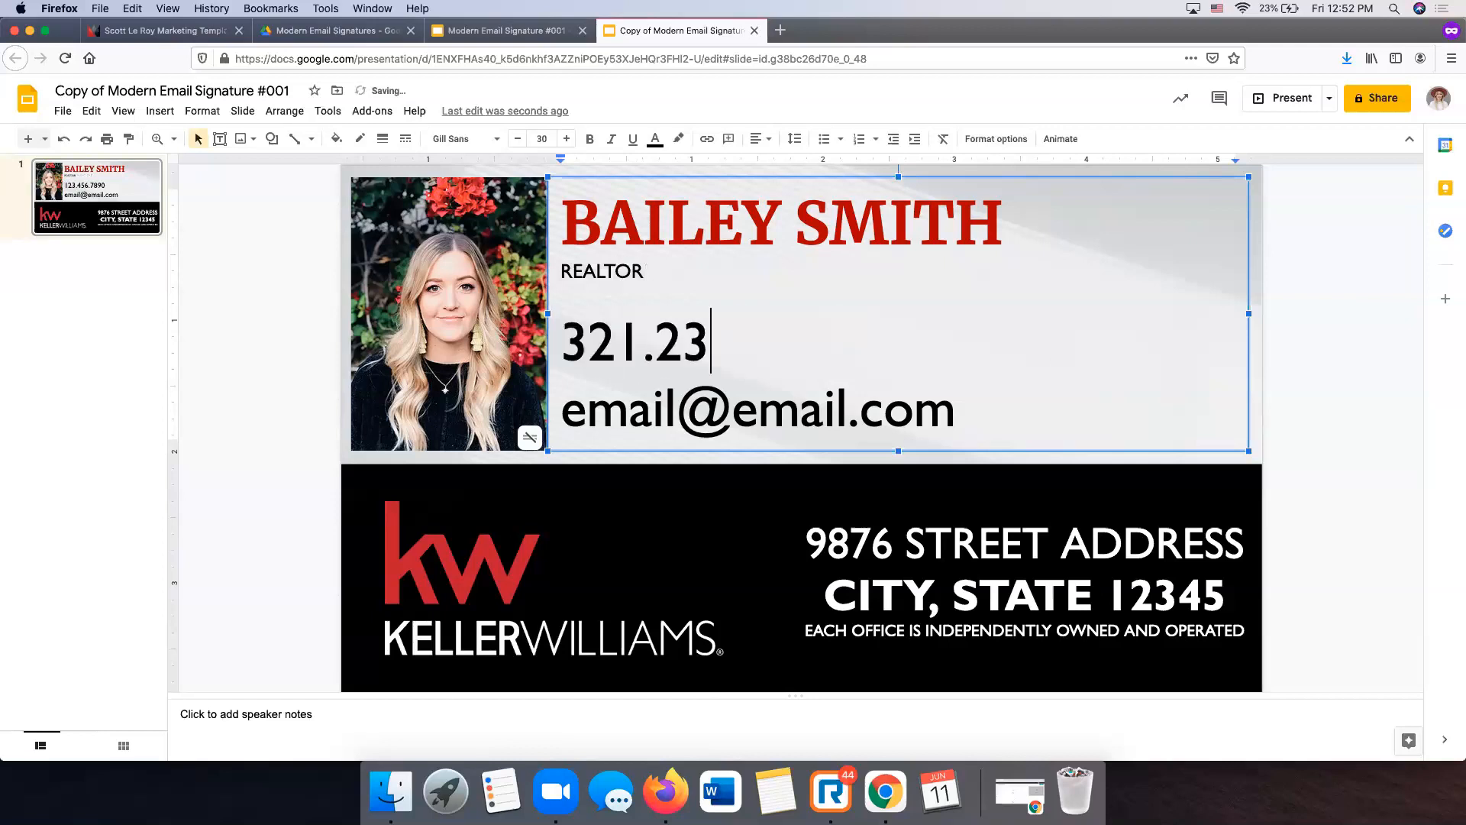
text(6.25)
- Replace the placeholder e-mail with the agent's e-mail address at size 22
click(837, 407)
drag(960, 406, 561, 406)
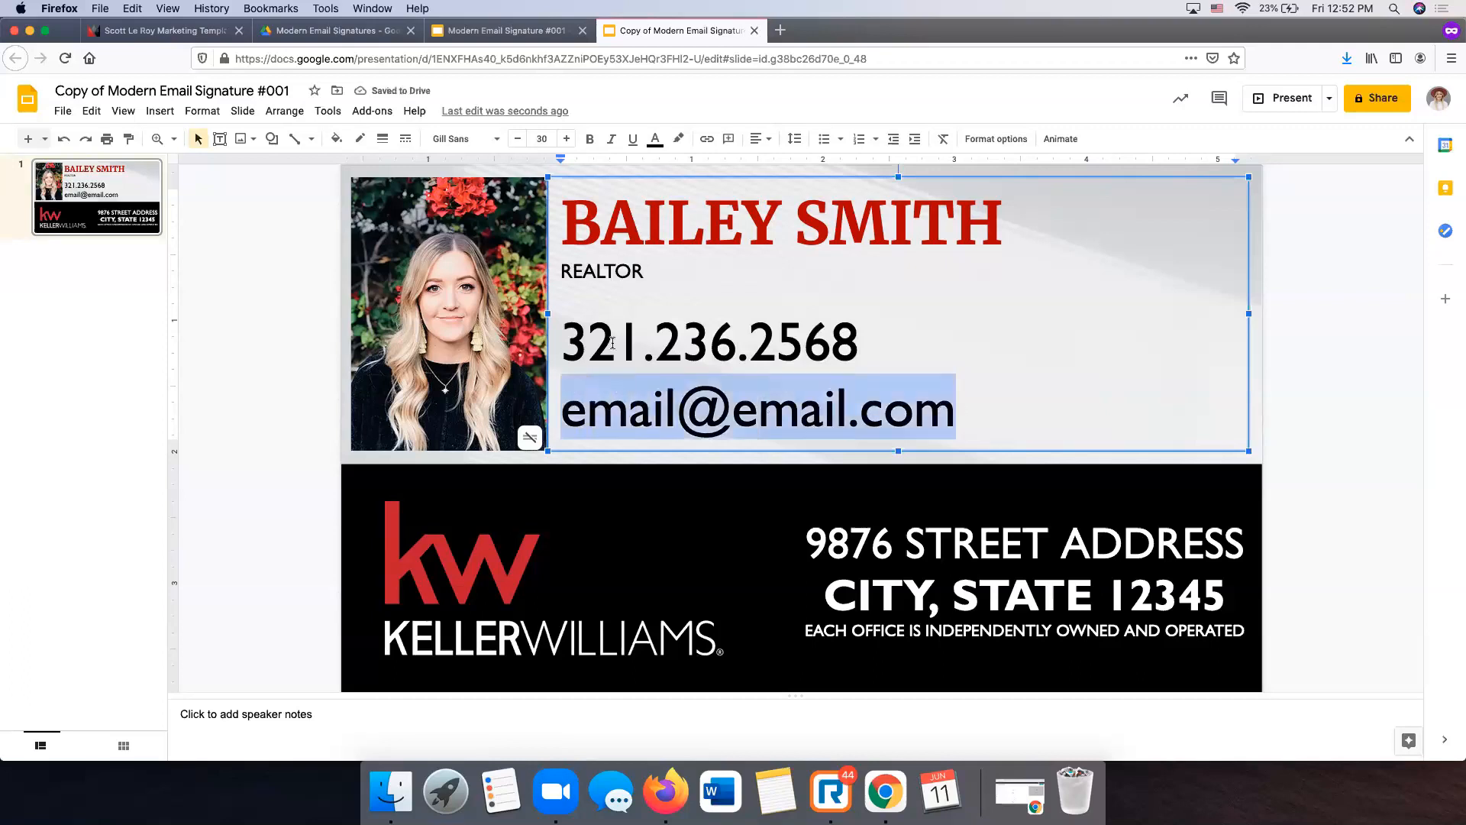
click(515, 140)
click(514, 140)
click(514, 140)
click(515, 140)
click(514, 140)
click(515, 140)
click(515, 139)
click(515, 140)
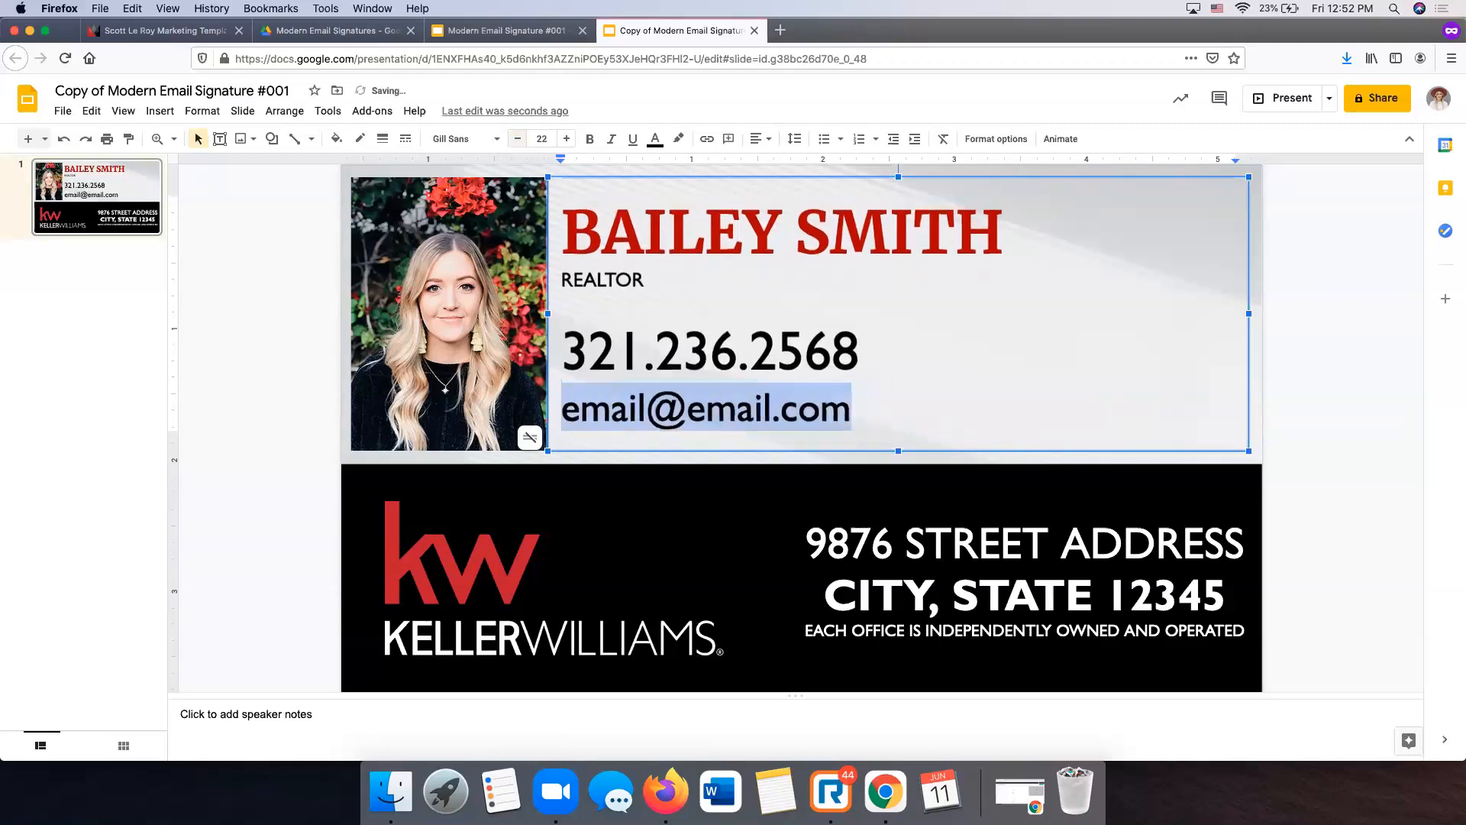
key(BackSpace)
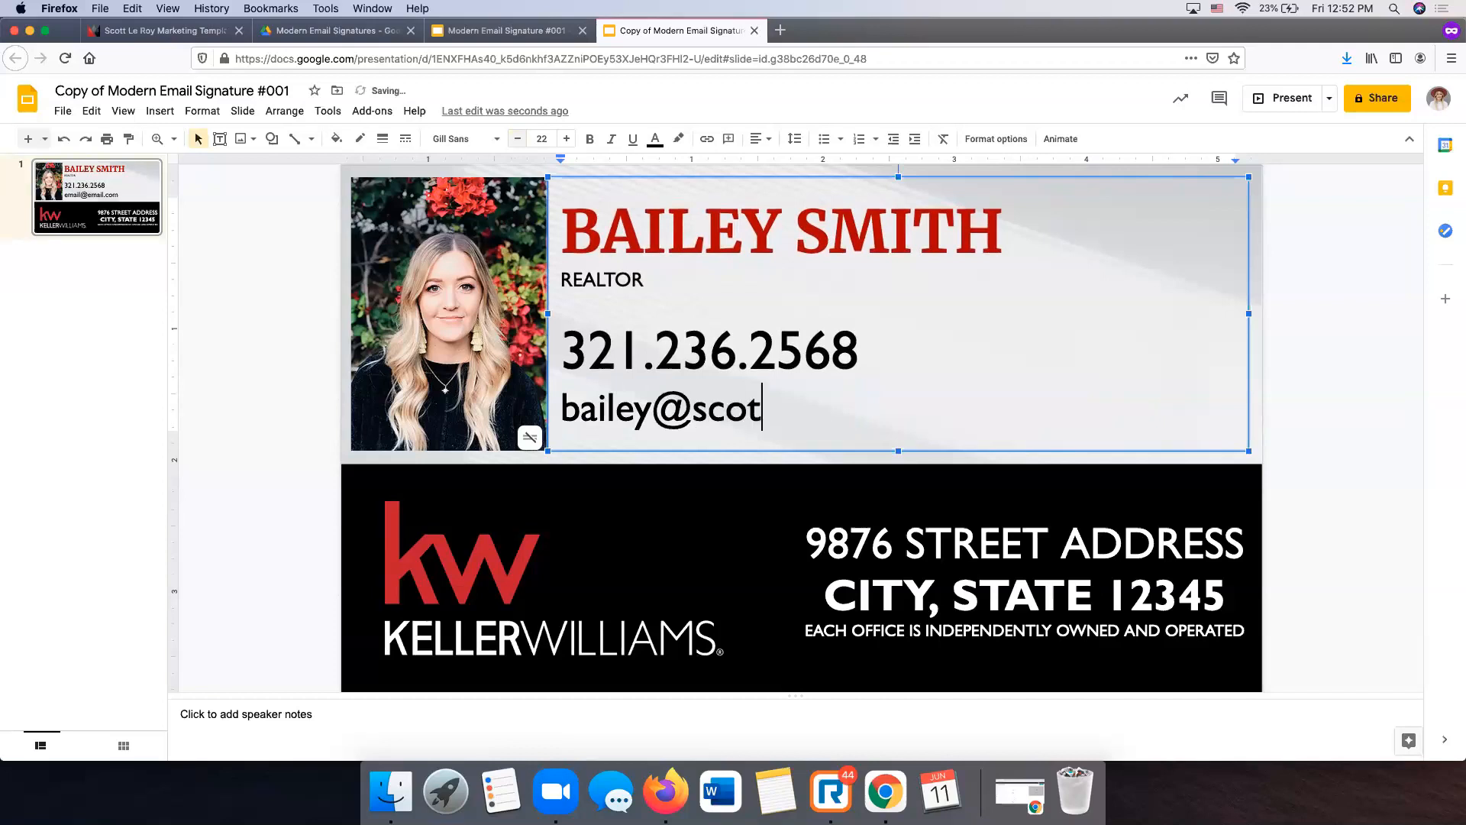
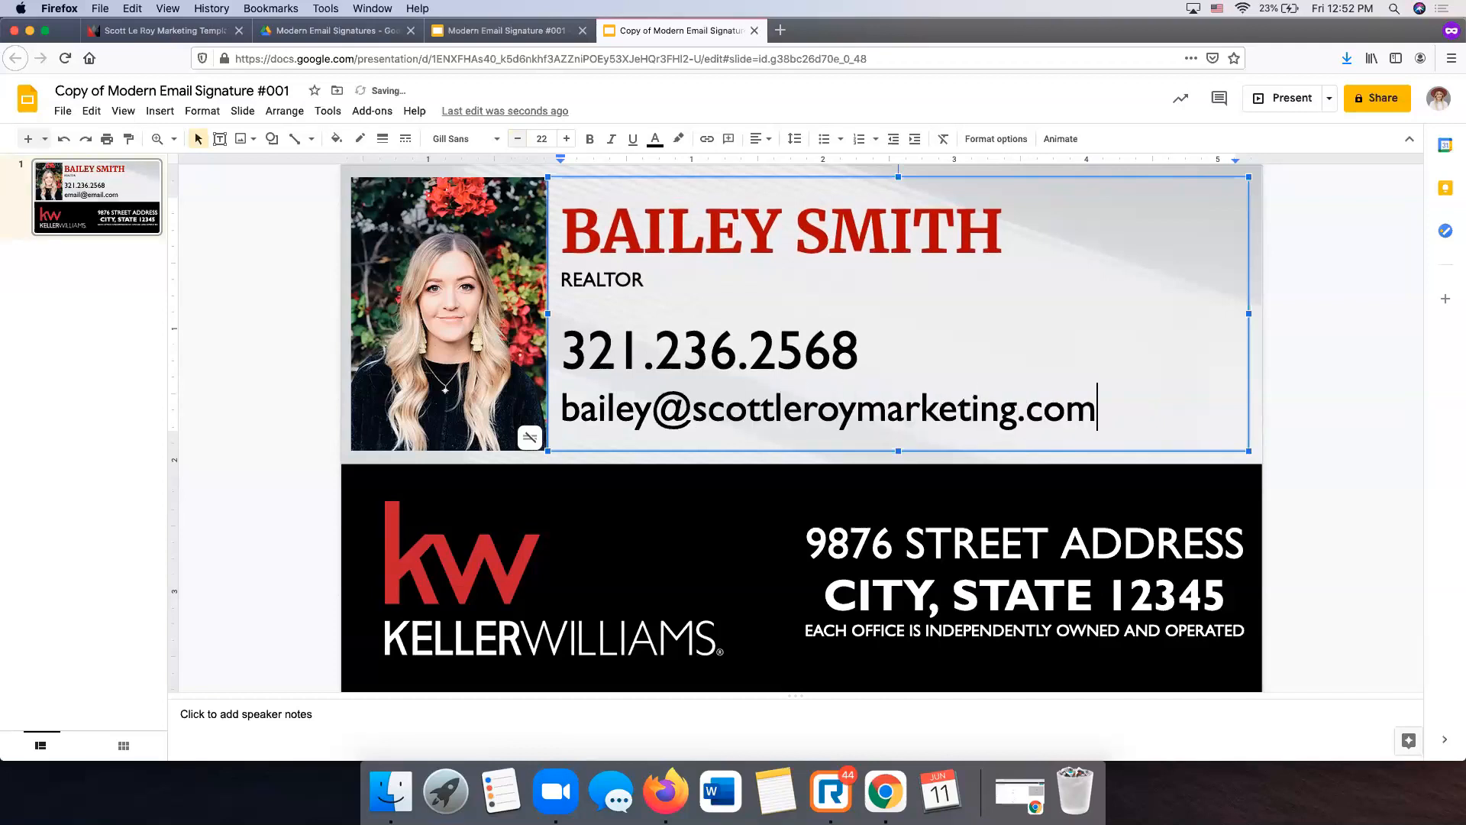
click(1345, 290)
click(1045, 539)
- Shrink the Keller Williams logo and shift it up and right on the banner
click(1377, 517)
click(633, 525)
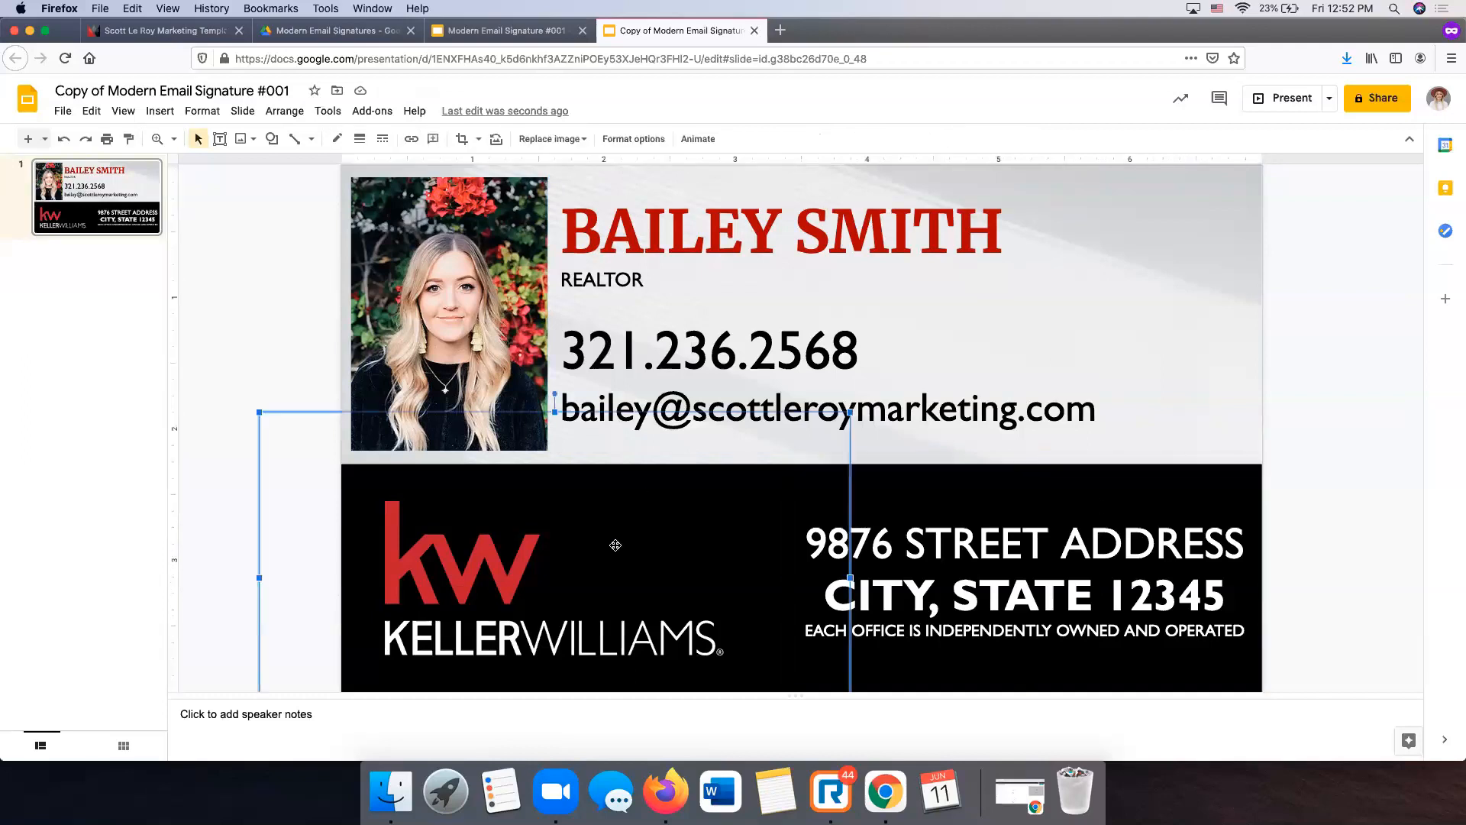
drag(380, 489, 390, 493)
drag(506, 580, 603, 533)
- Fill the black address banner with a red gradient
click(381, 537)
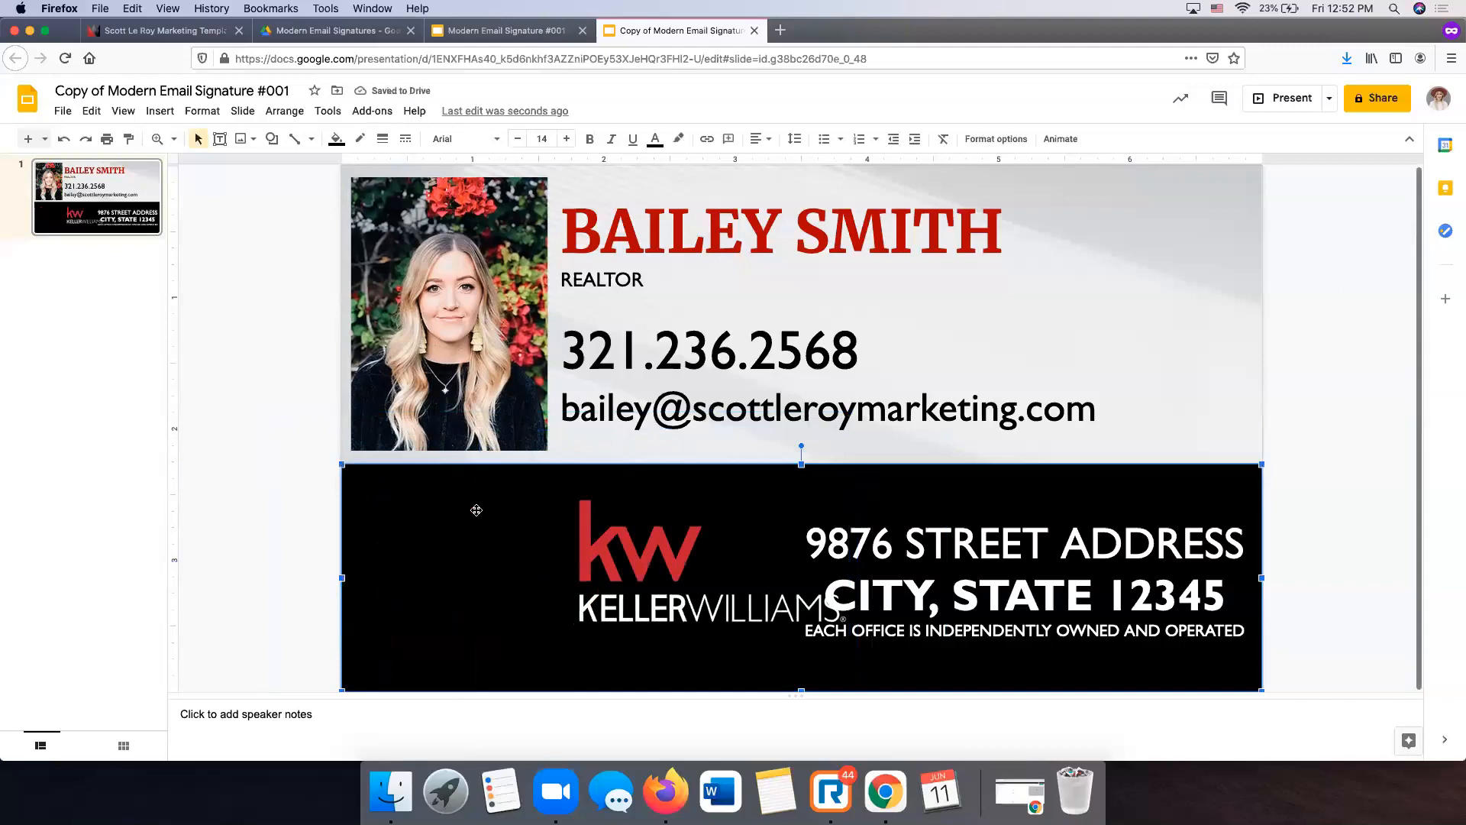
click(336, 139)
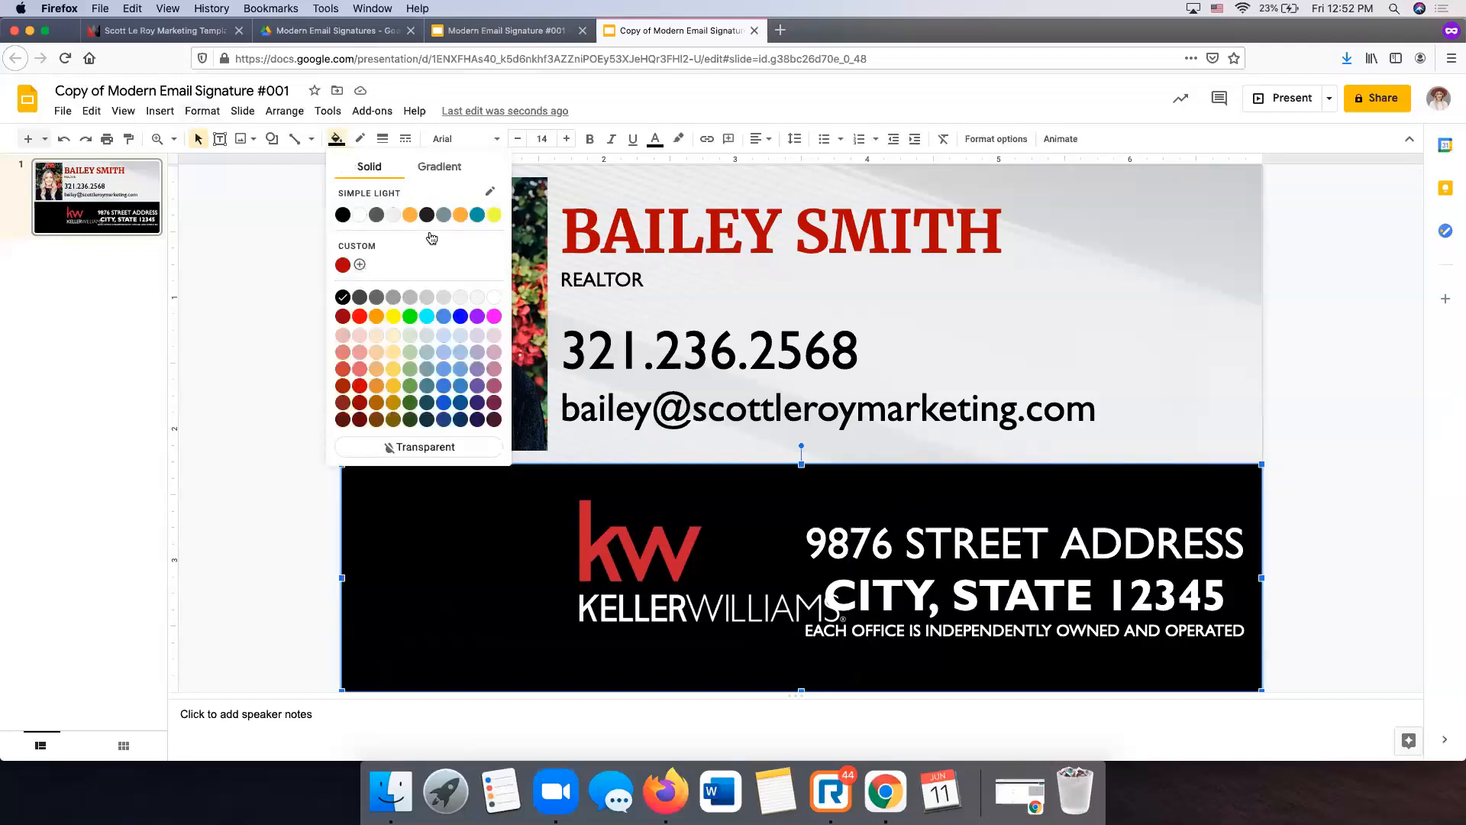
click(439, 167)
click(341, 416)
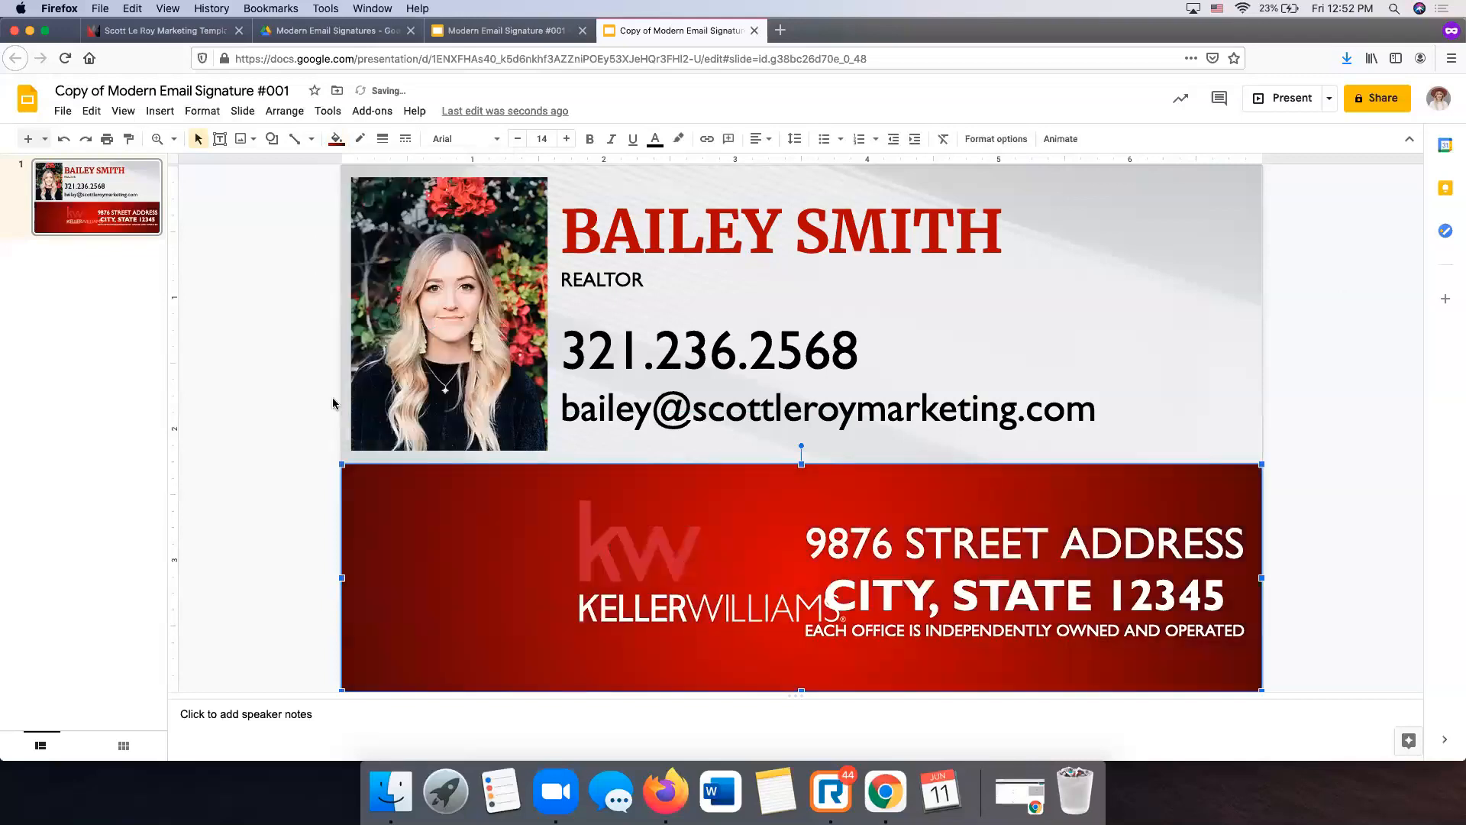
click(353, 441)
- Move the Keller Williams logo to the left side of the red banner
click(622, 551)
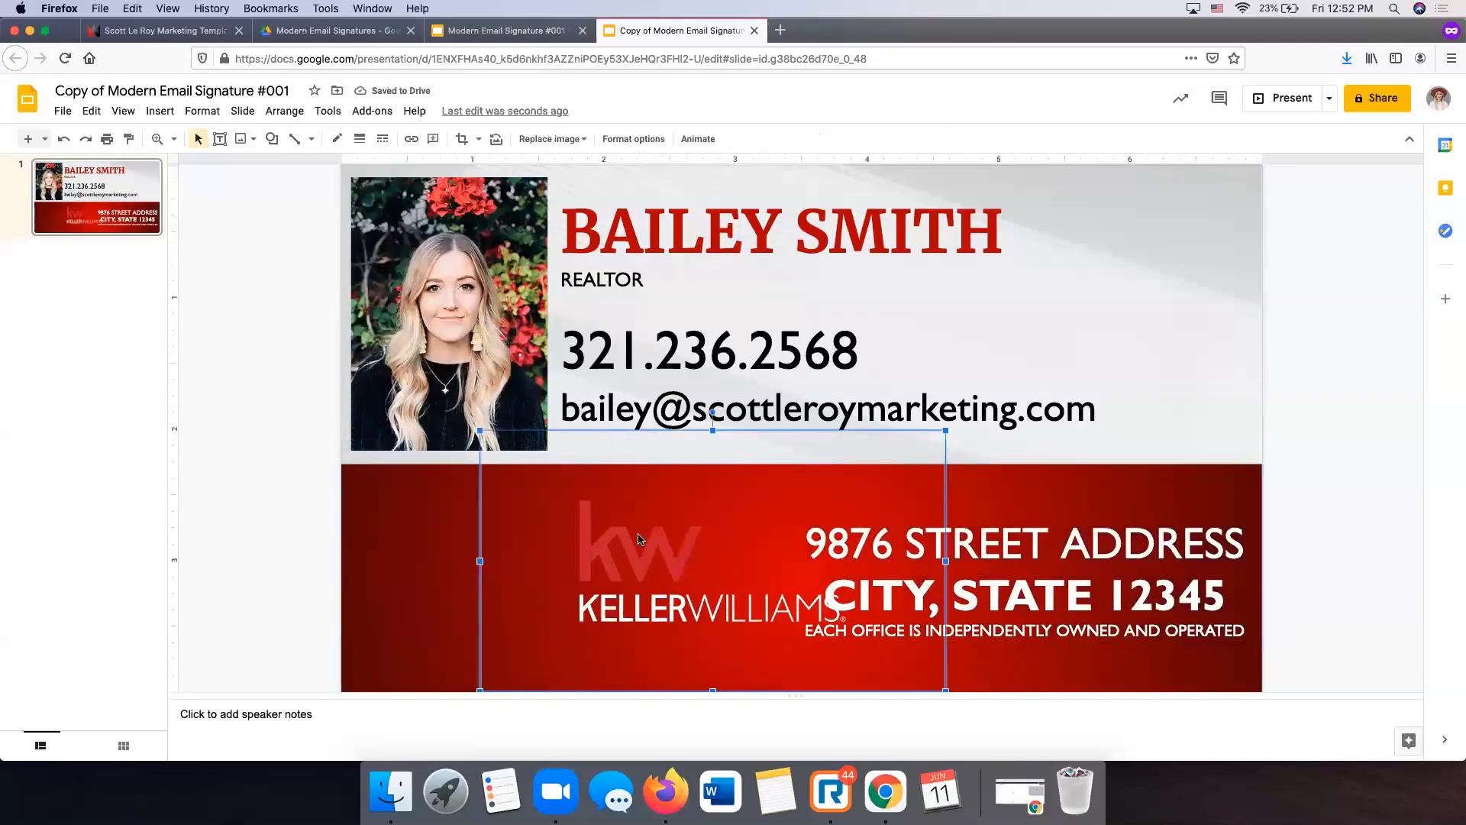
drag(478, 524, 440, 558)
click(1266, 438)
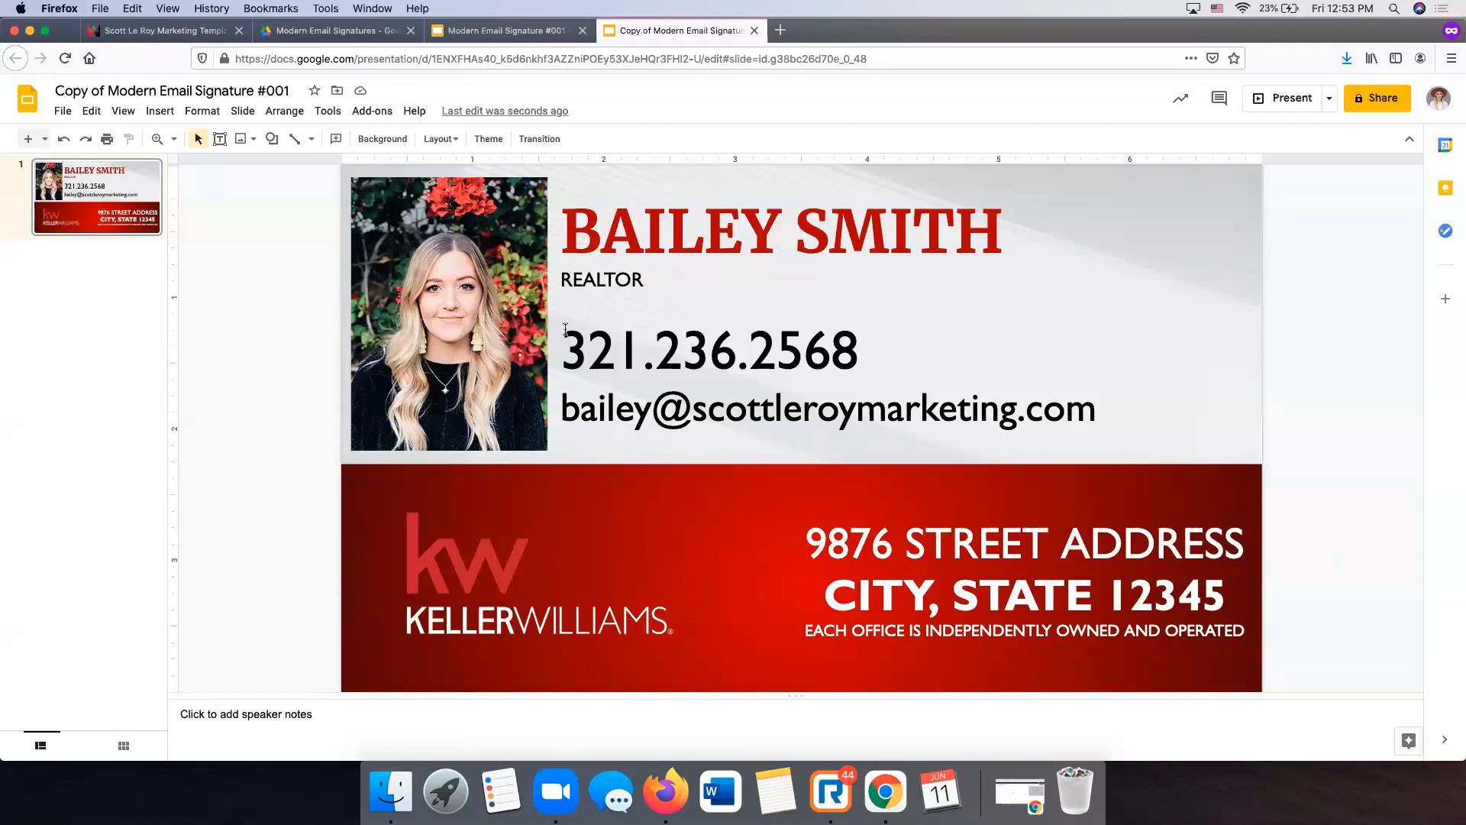
- Download the slide as a PDF, saved as Copy of Modern Email Signature #001.pdf
click(63, 112)
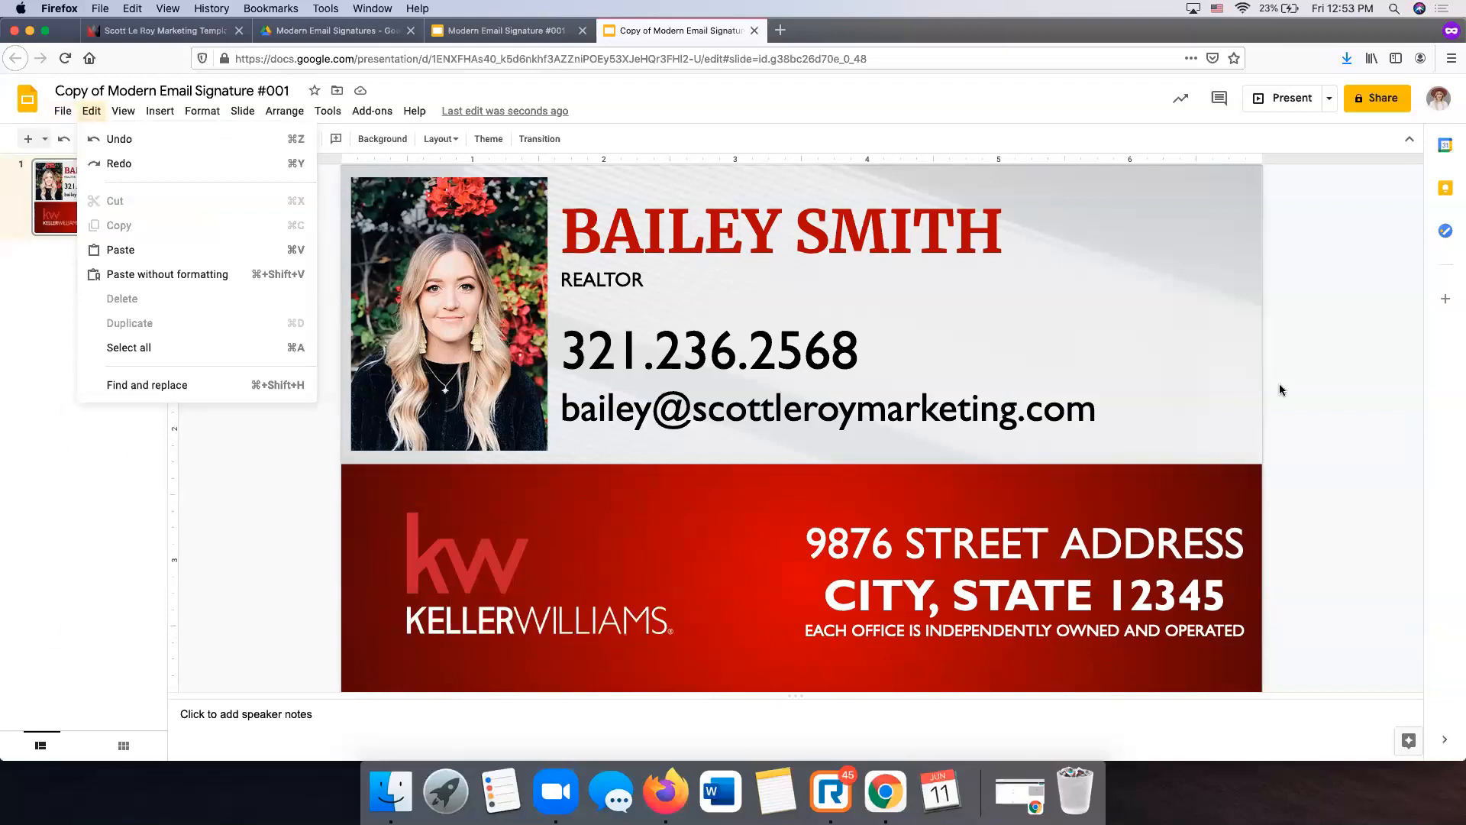
mouse_move(62, 114)
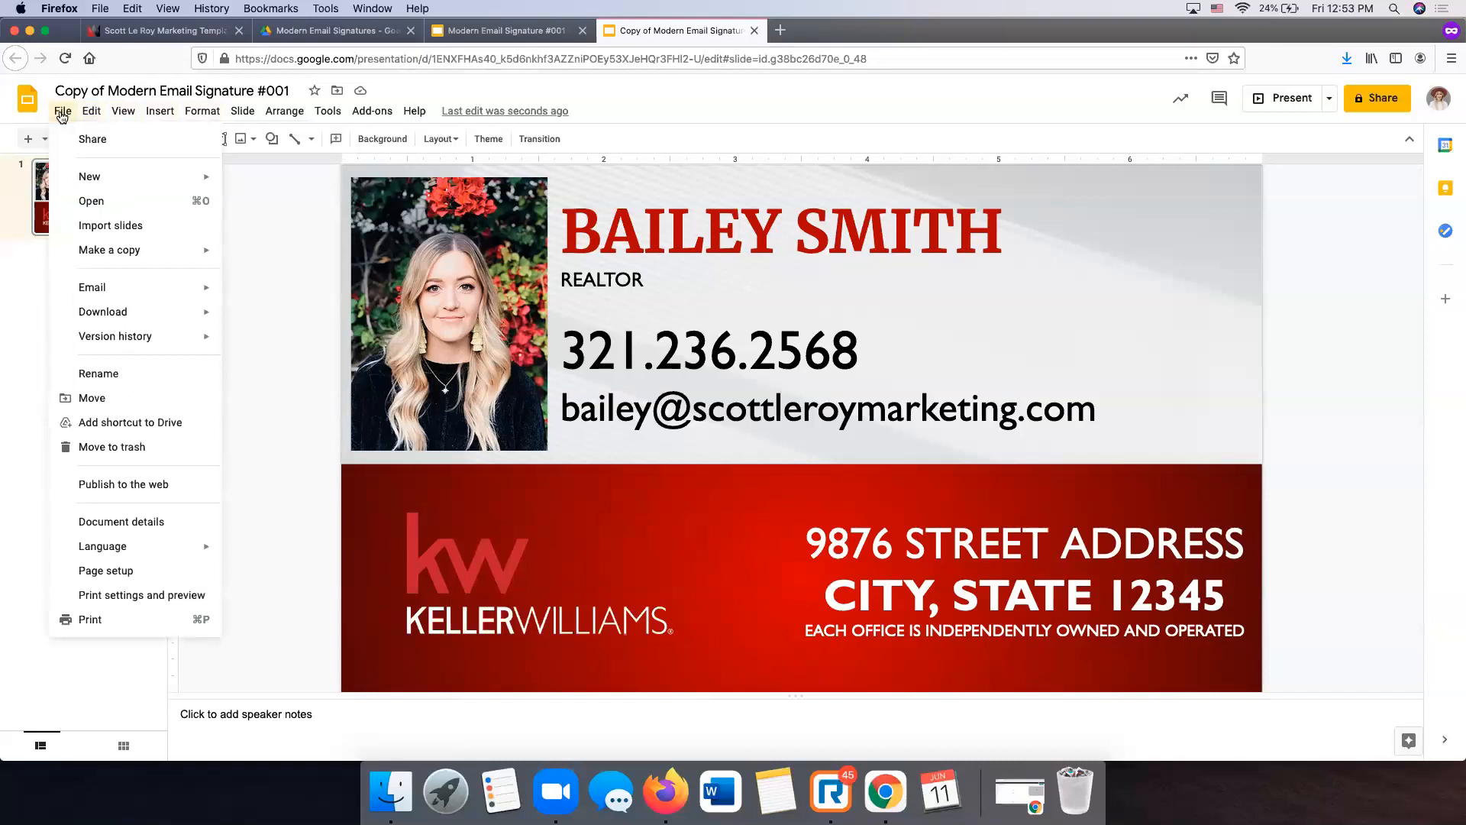
mouse_move(139, 317)
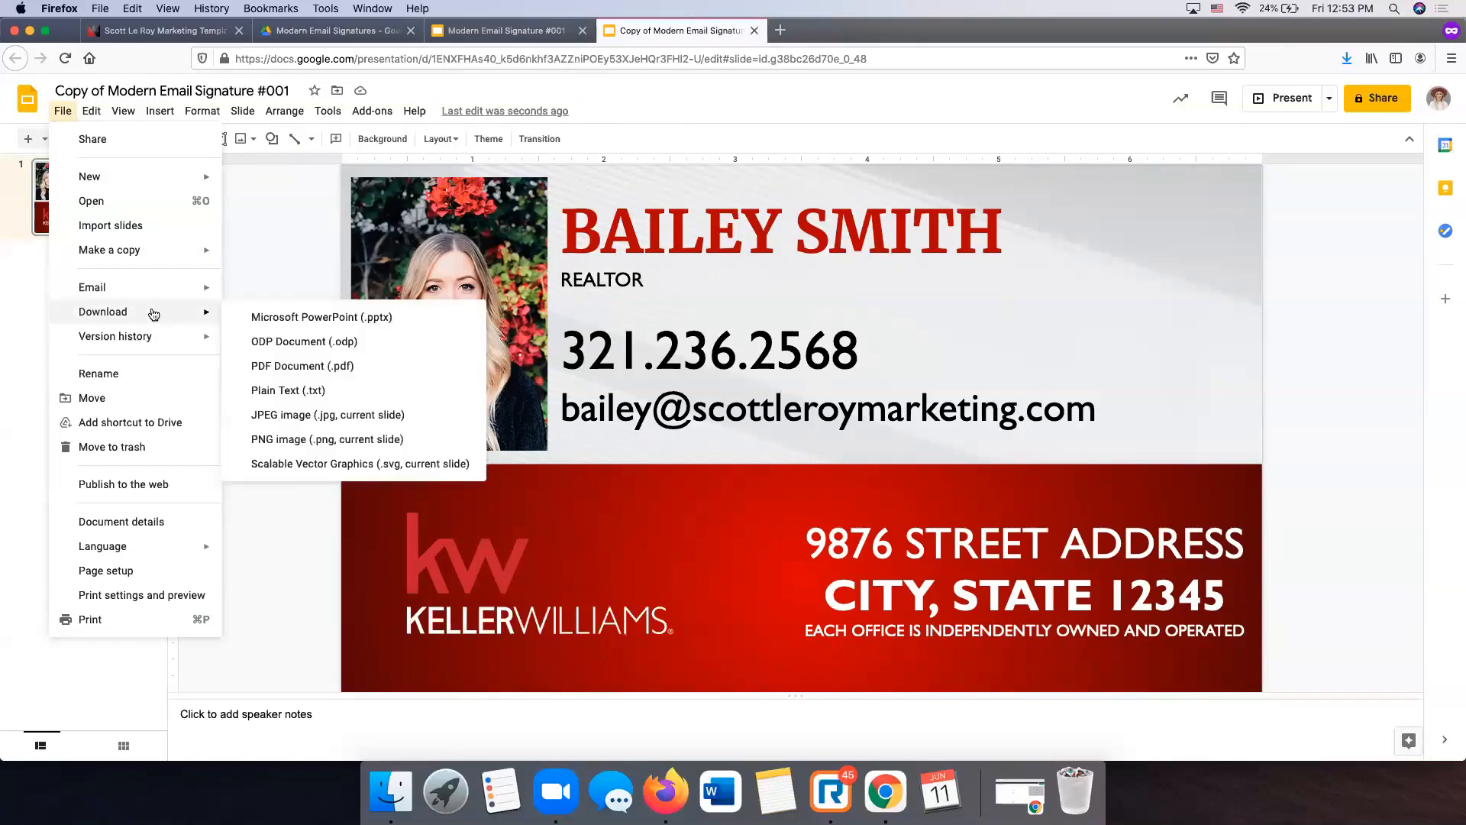
click(314, 368)
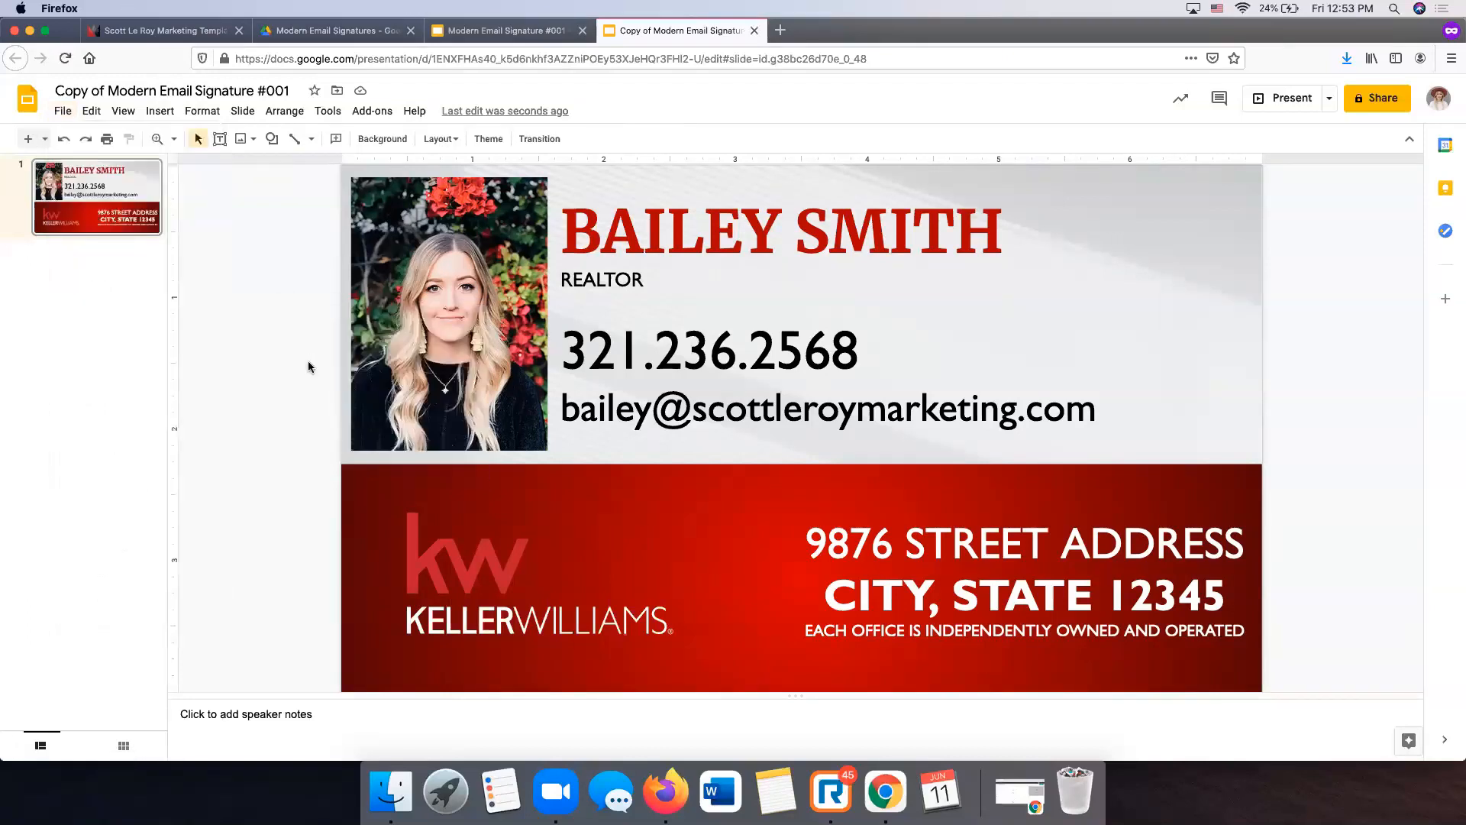
click(445, 410)
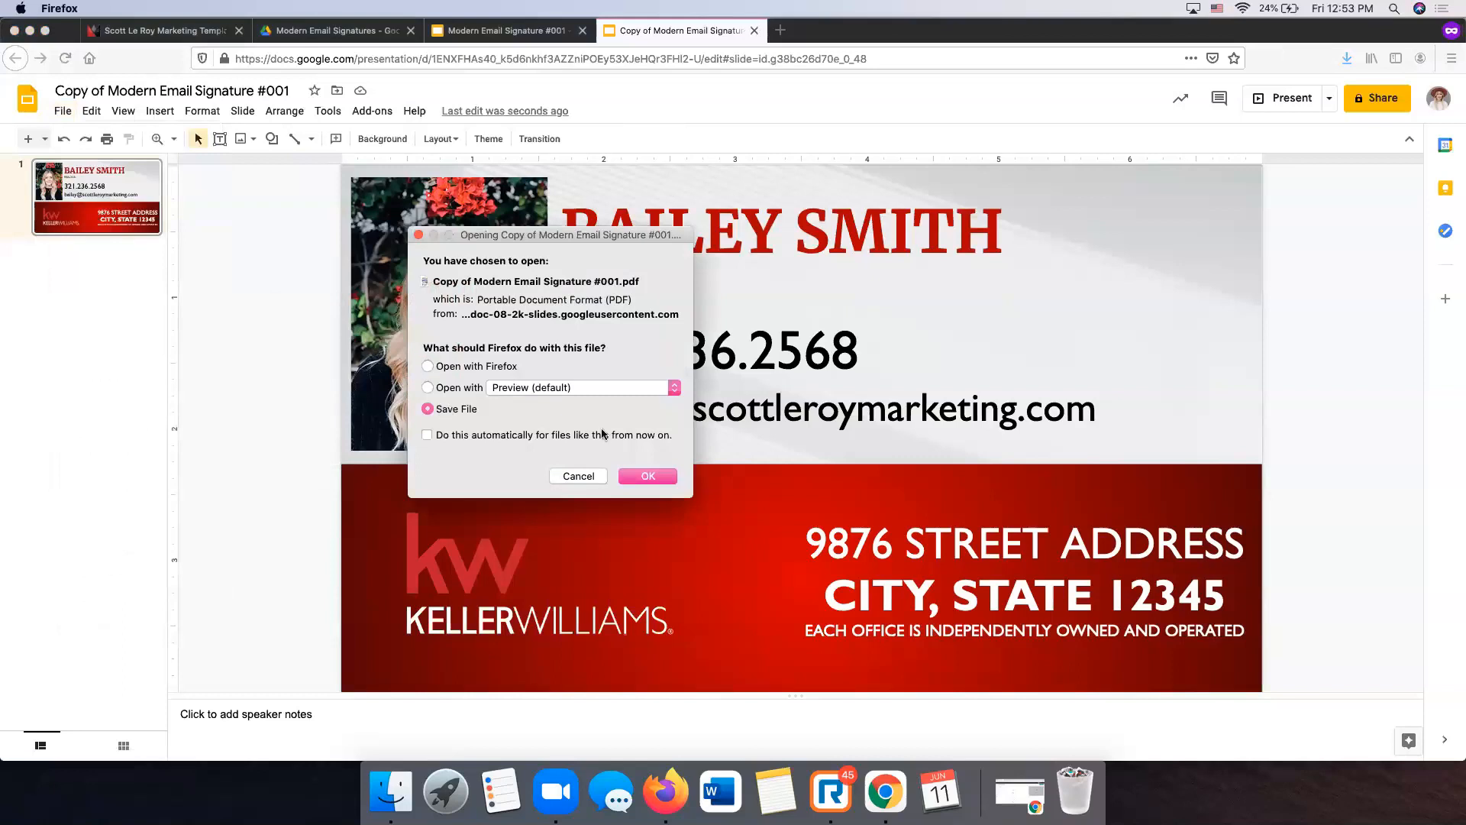
click(649, 477)
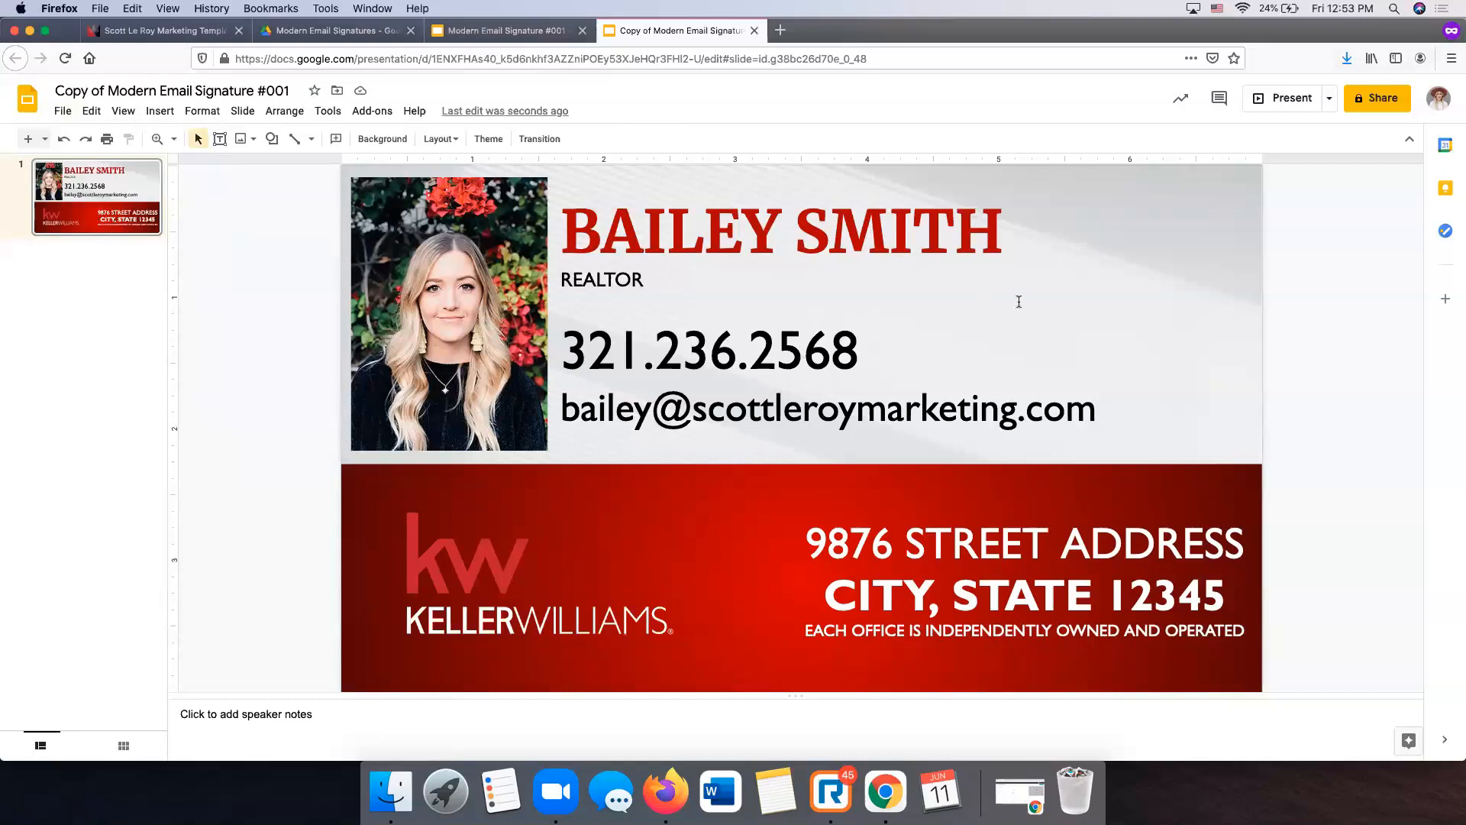
- Load pdf2jpg.net in a new private browsing tab
click(780, 30)
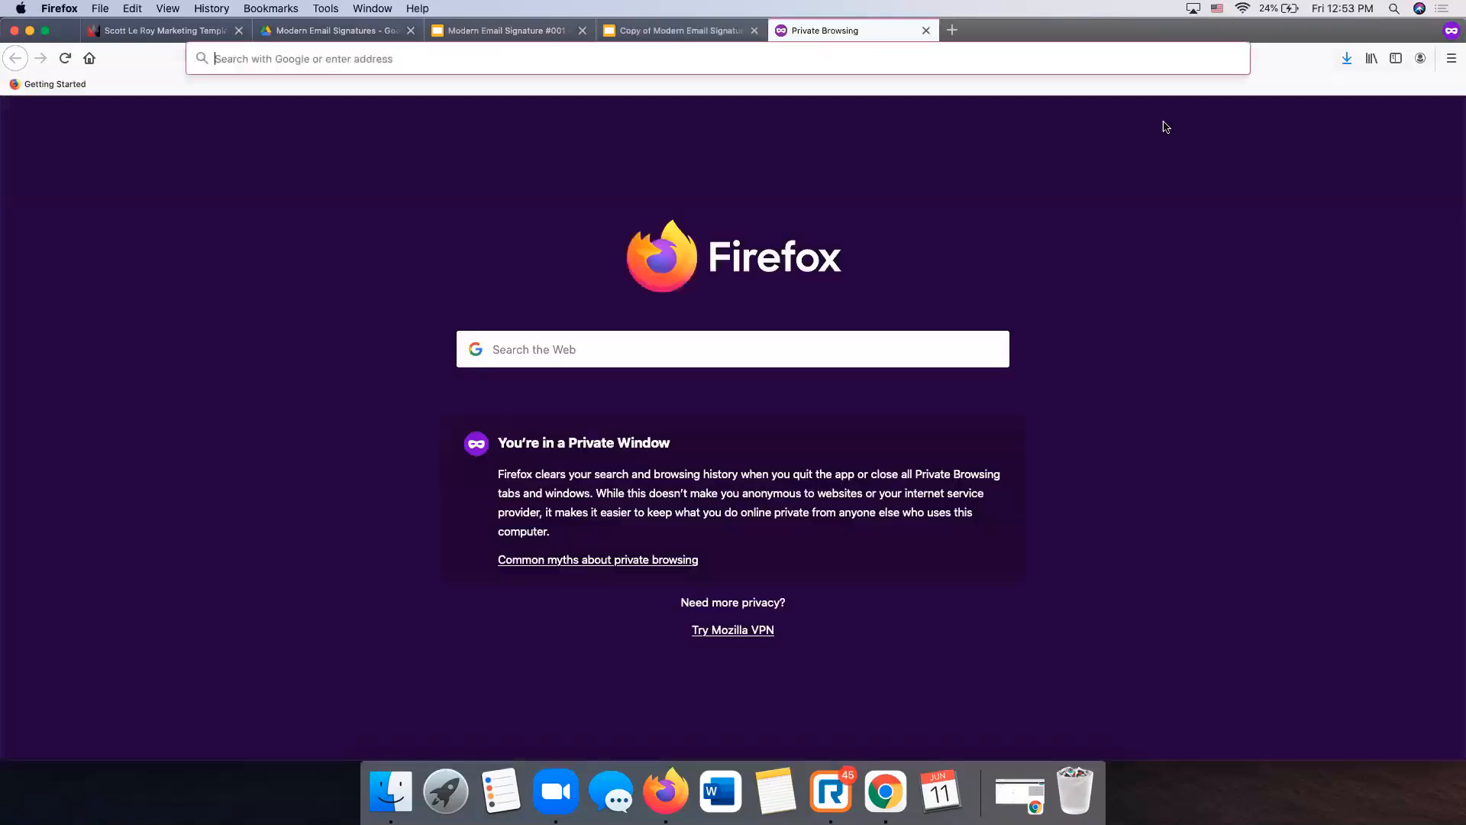
text(pdf)
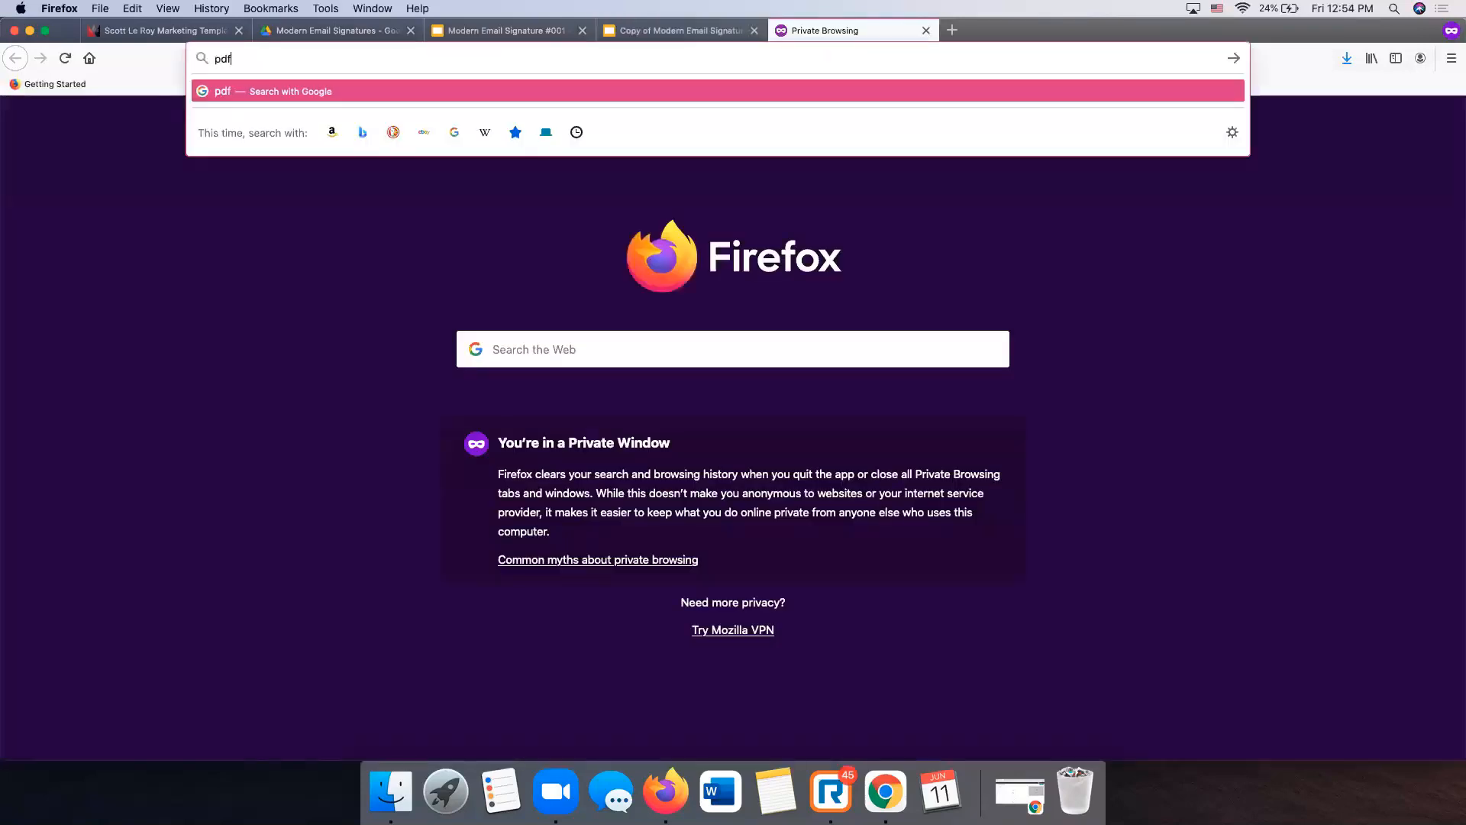
text(2jpg.net)
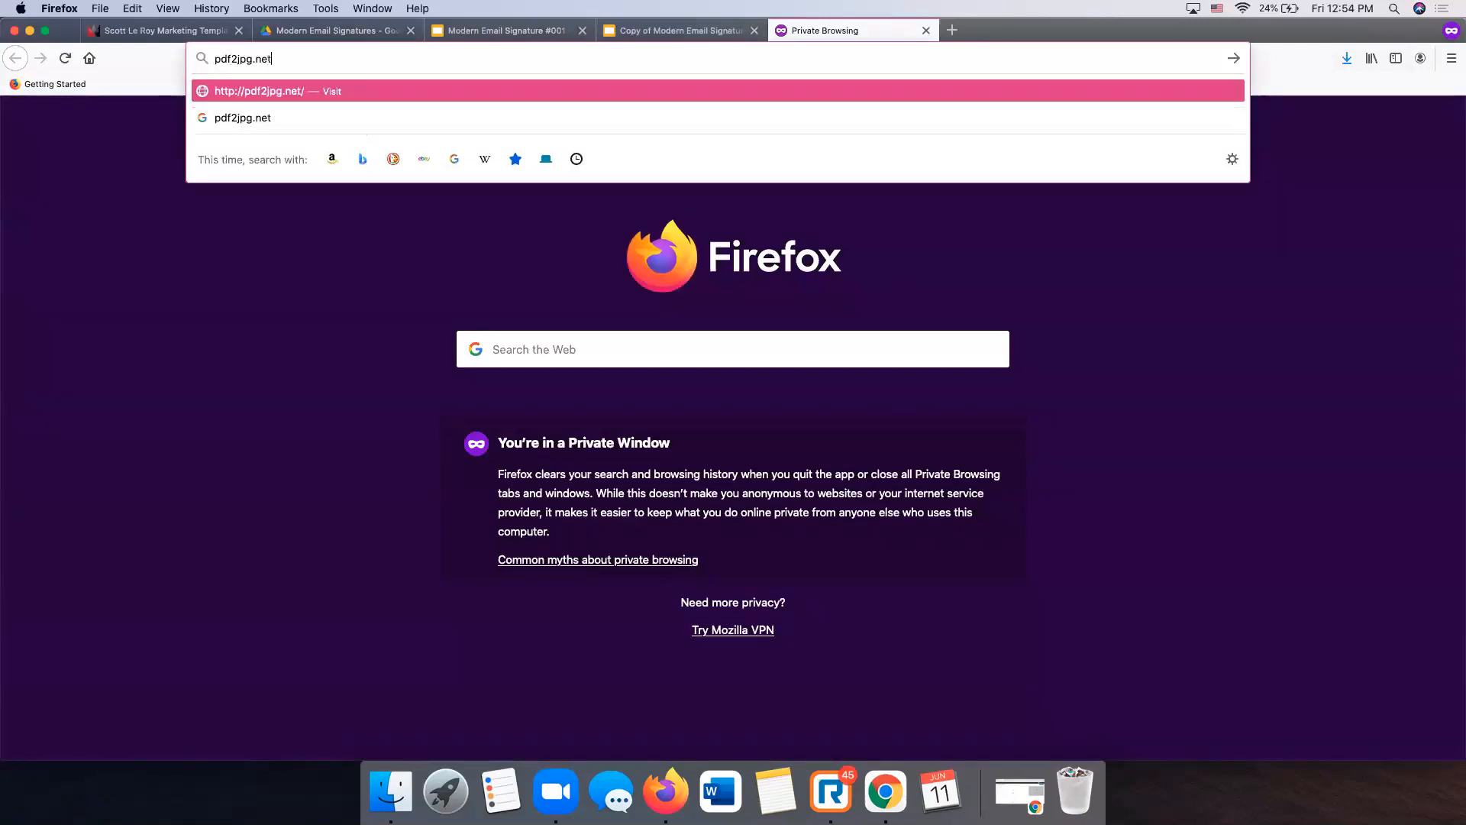
key(Return)
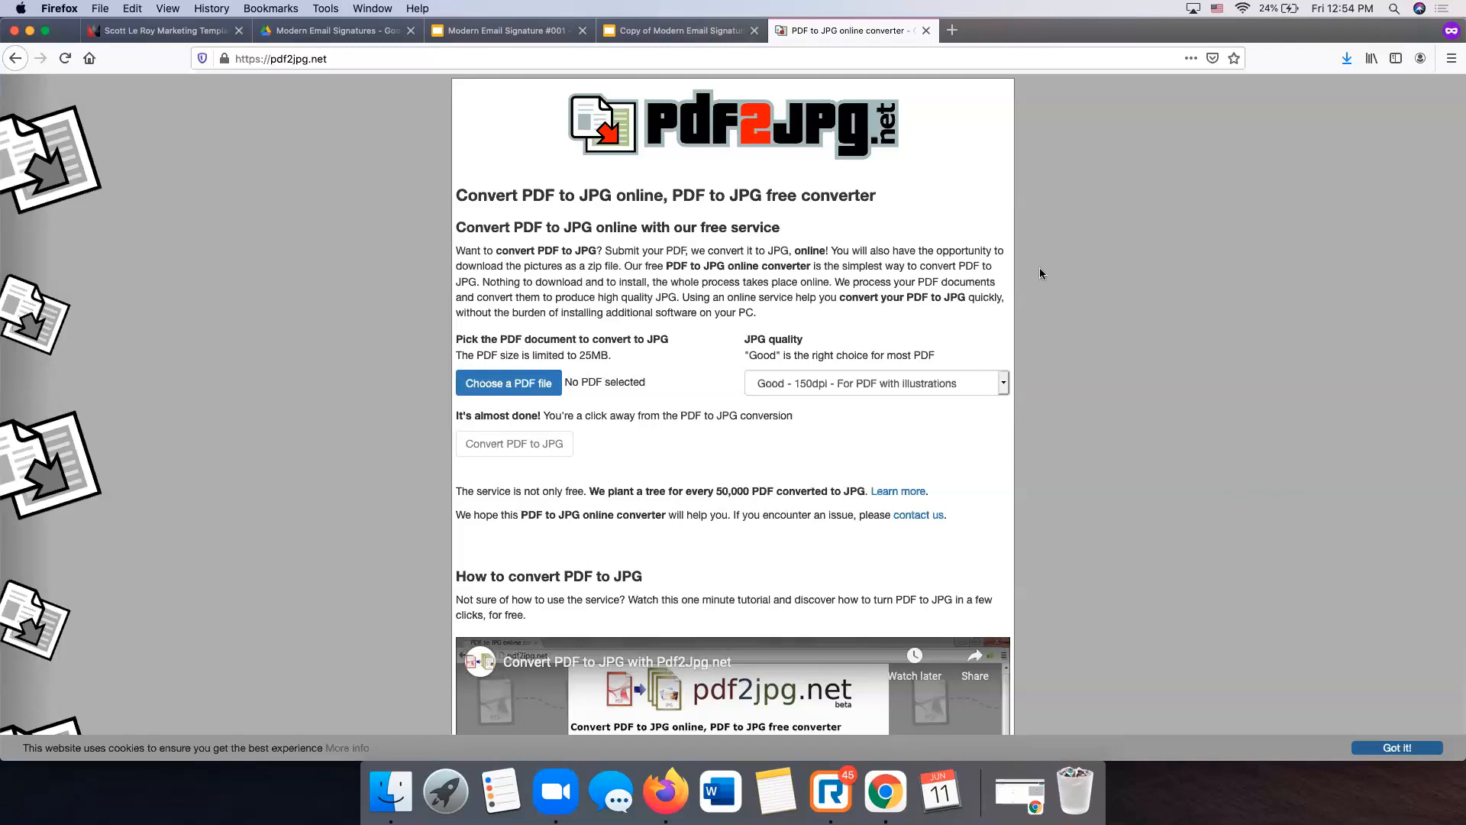
- Choose Copy of Modern Email Signature #001(2).pdf from Downloads for conversion
click(529, 391)
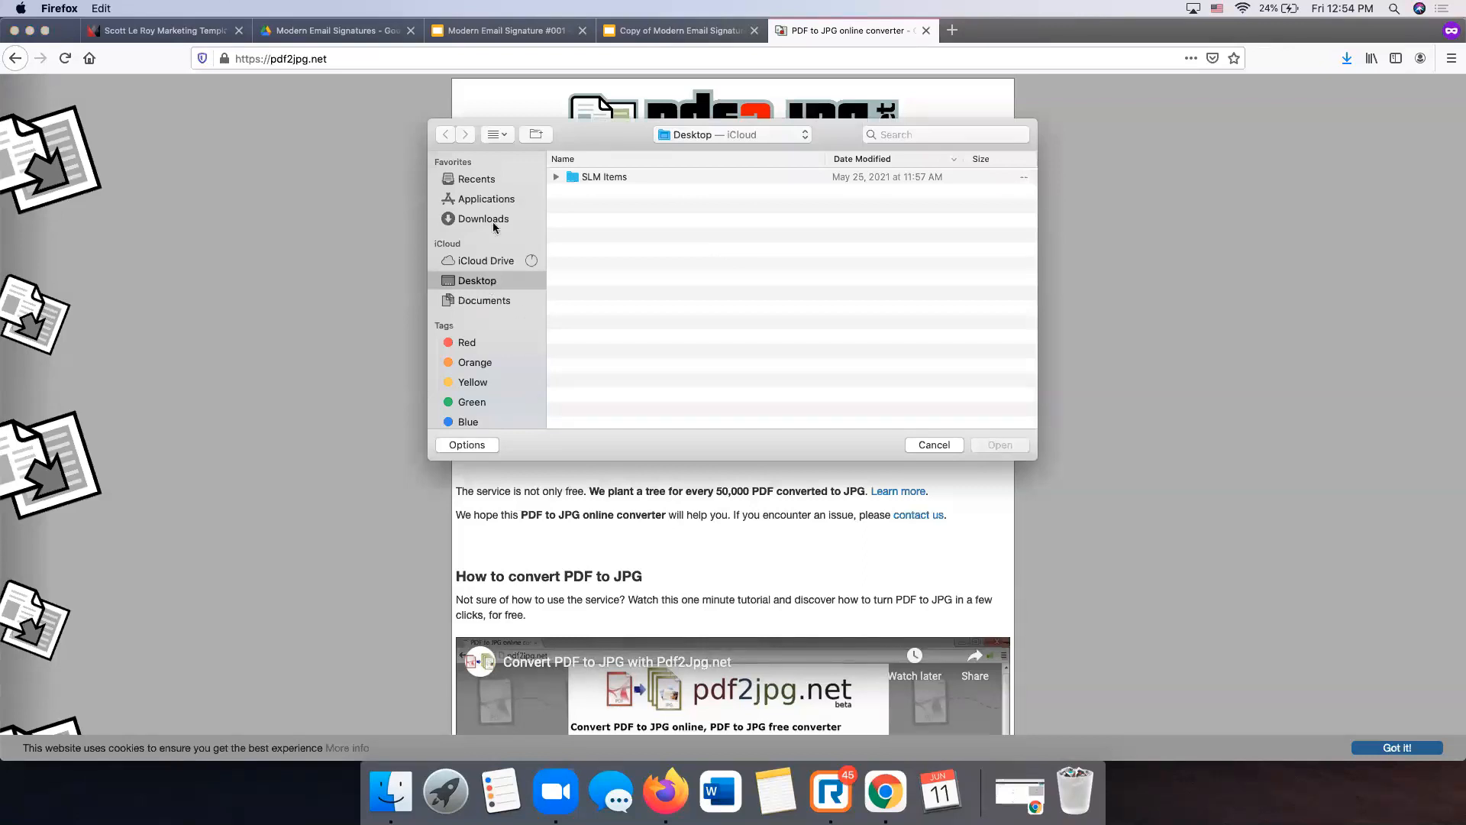
click(489, 220)
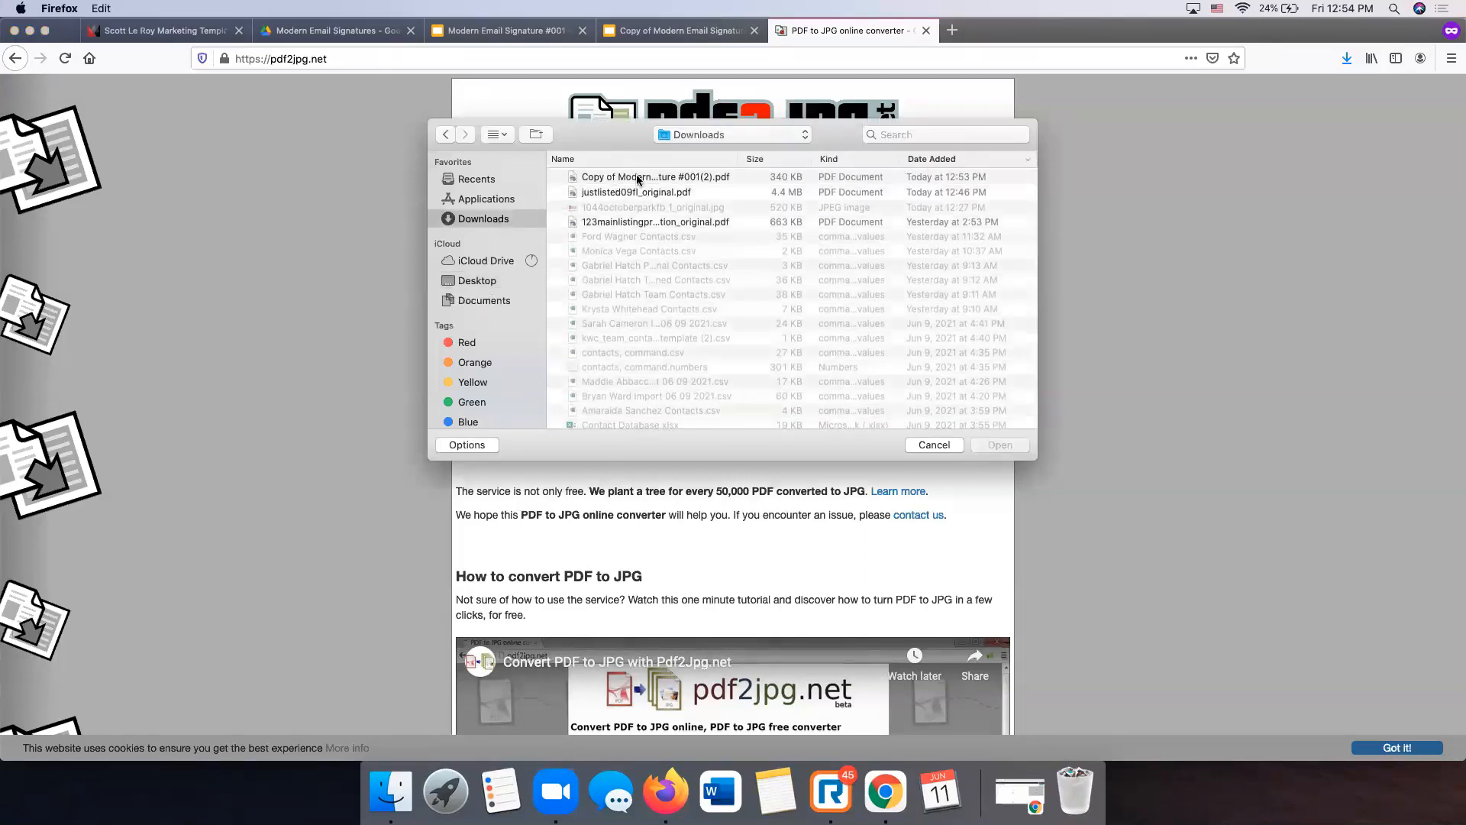
click(640, 178)
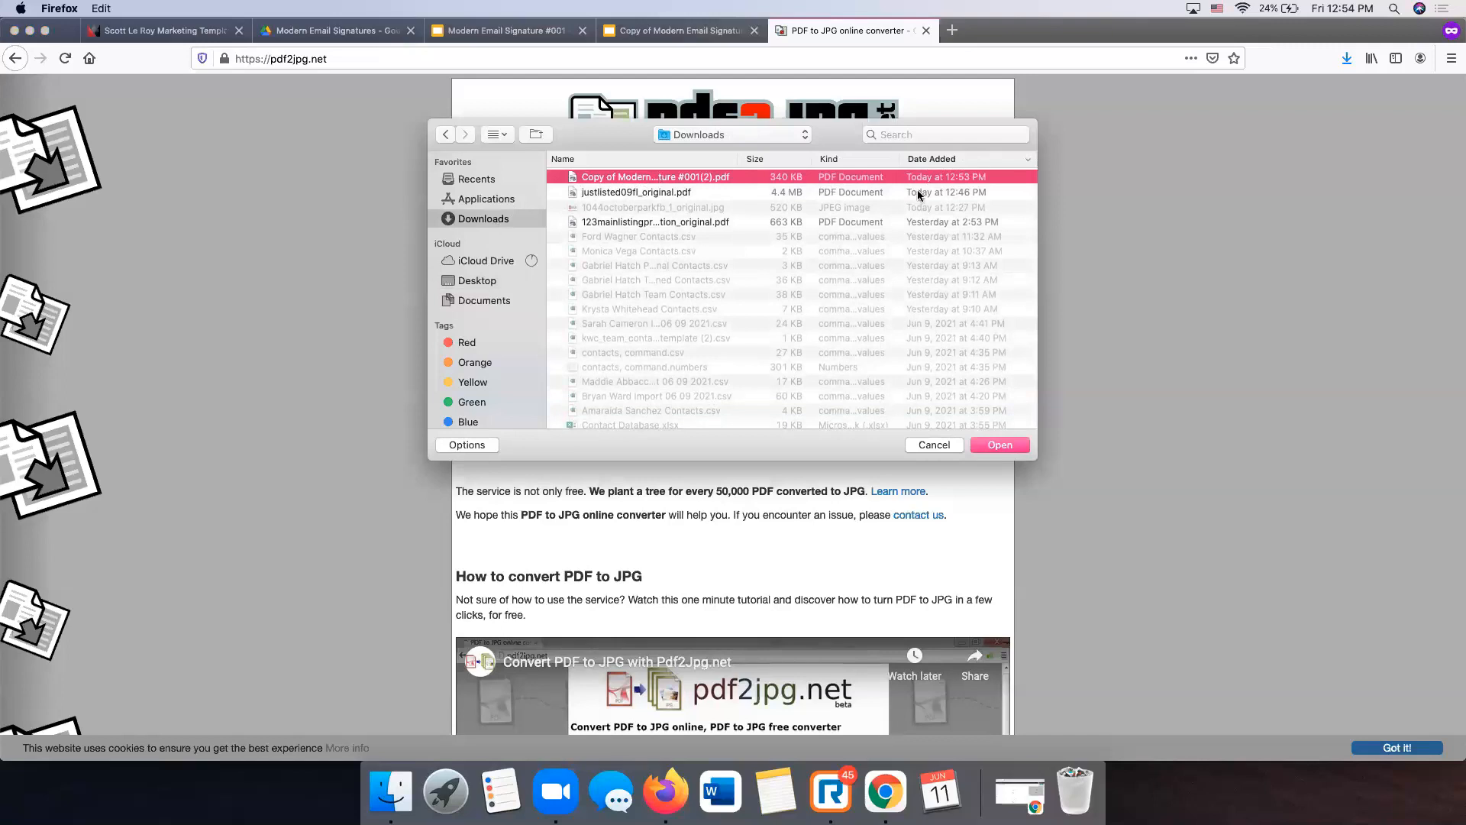
key(Return)
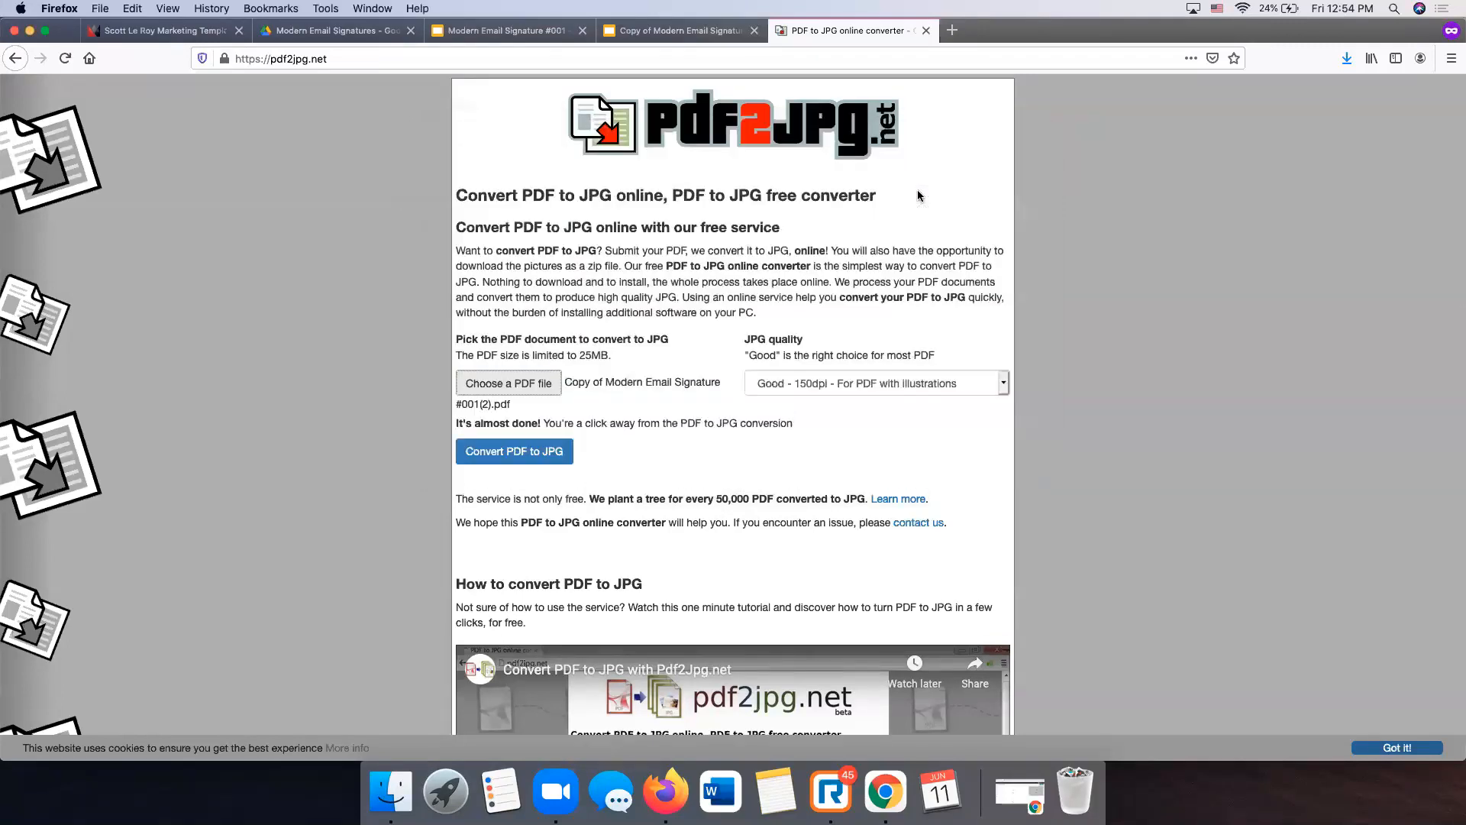
- Convert it to JPG at Excellent - 300dpi quality and save the page 1 image
click(846, 384)
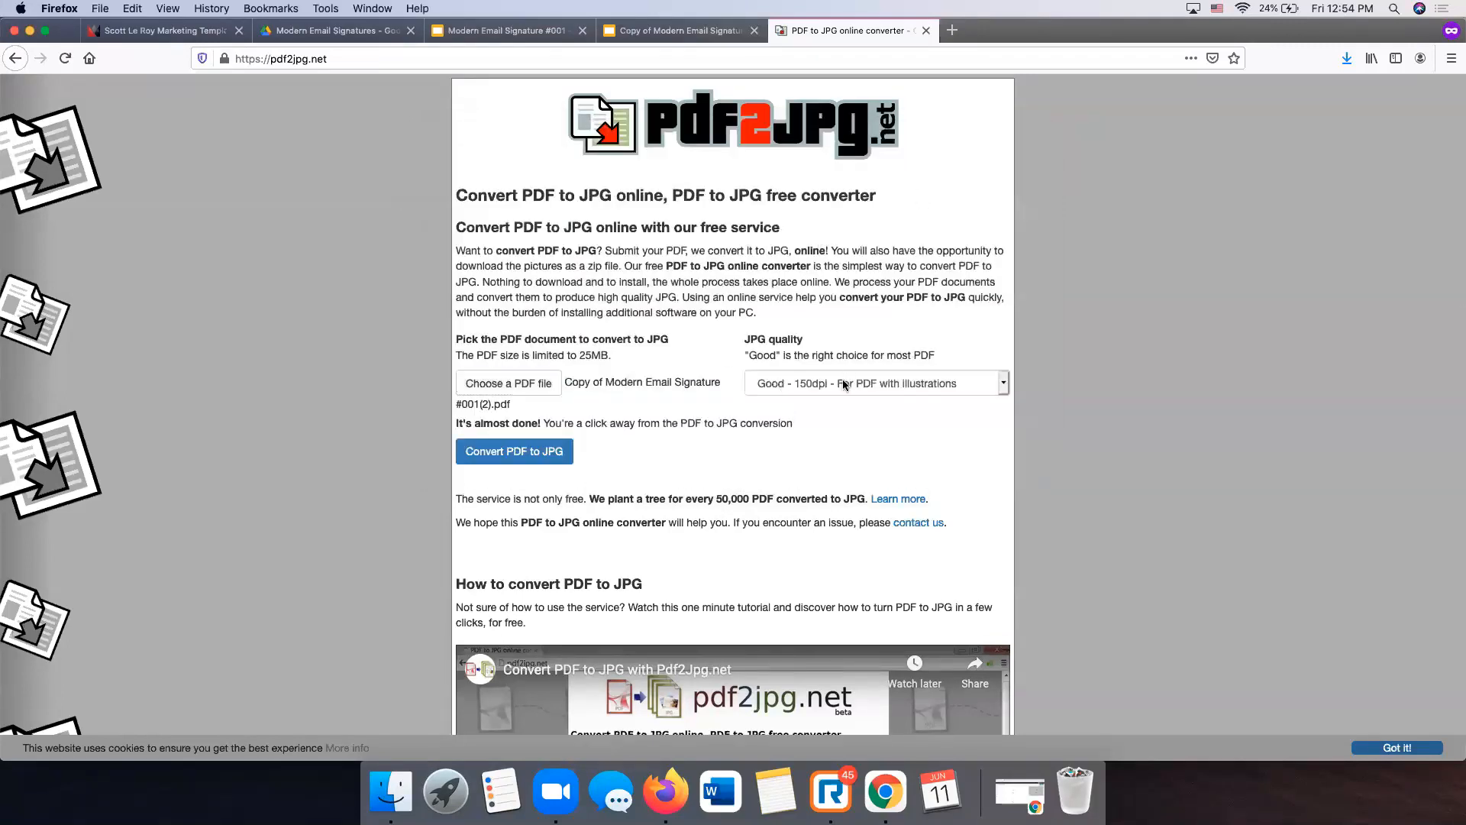
click(841, 398)
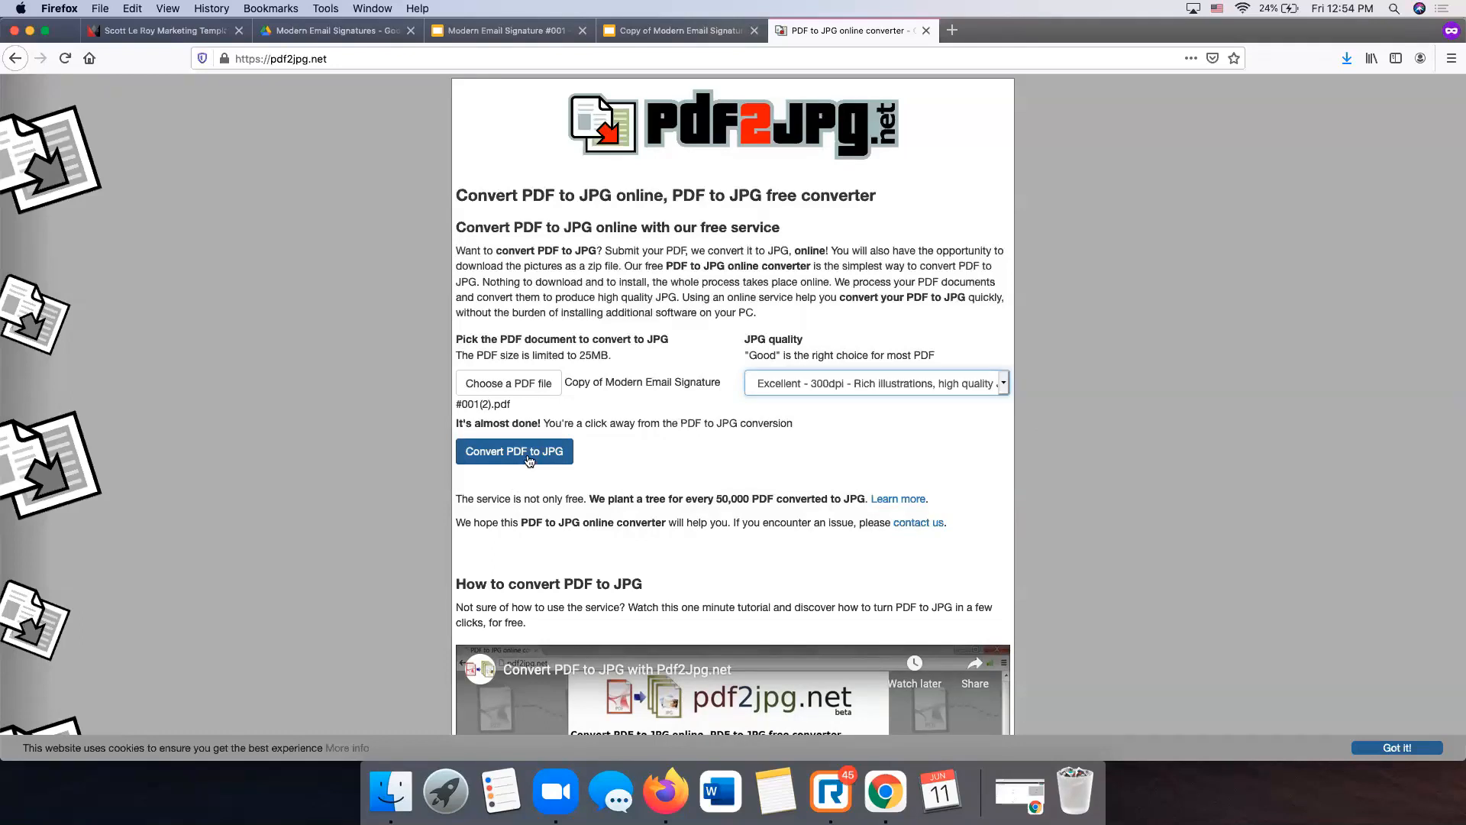
click(529, 458)
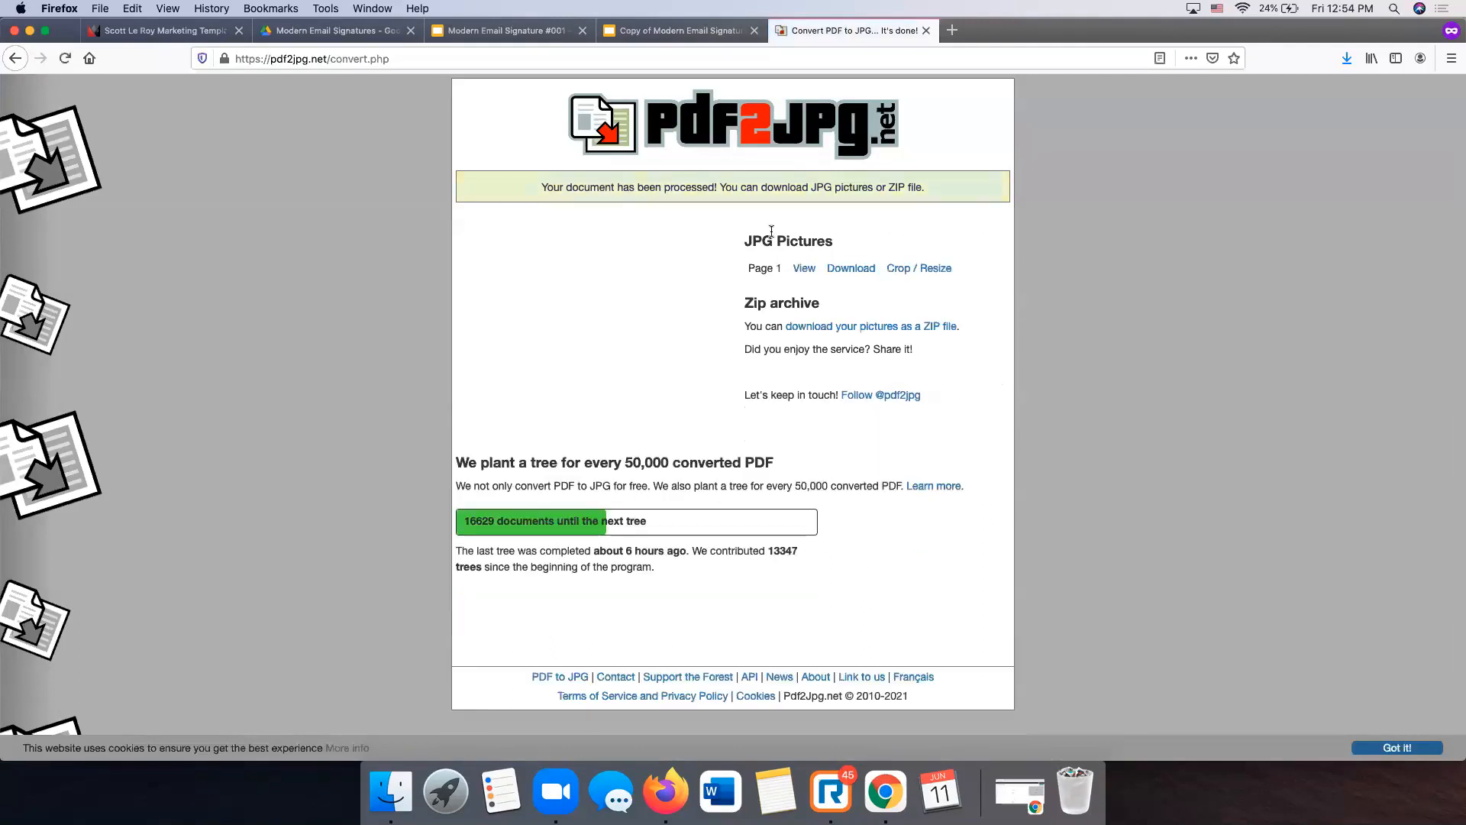
click(860, 272)
click(428, 389)
click(650, 436)
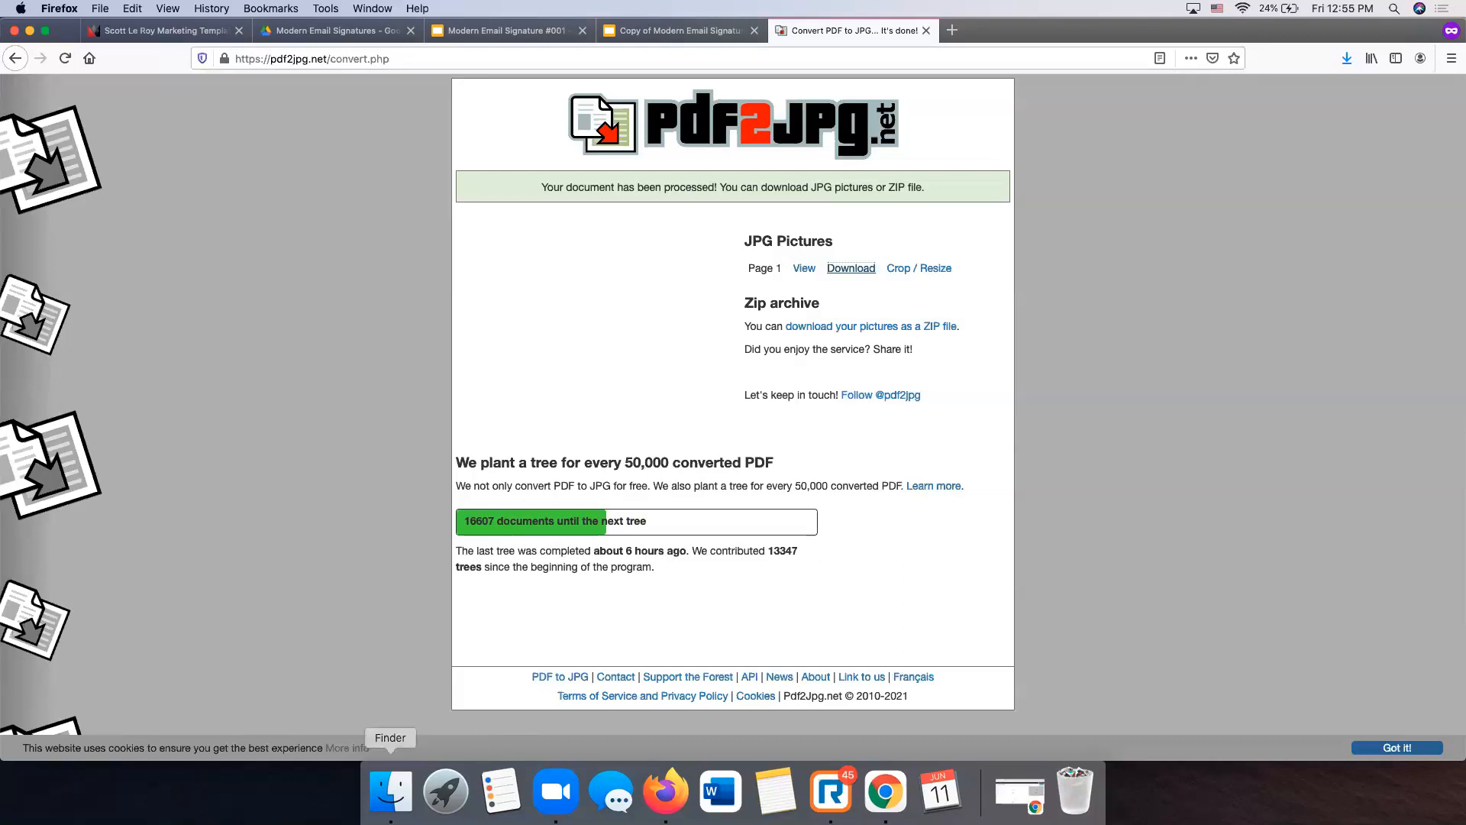
- Open the converted -page-001.jpg from Downloads in Preview
click(391, 790)
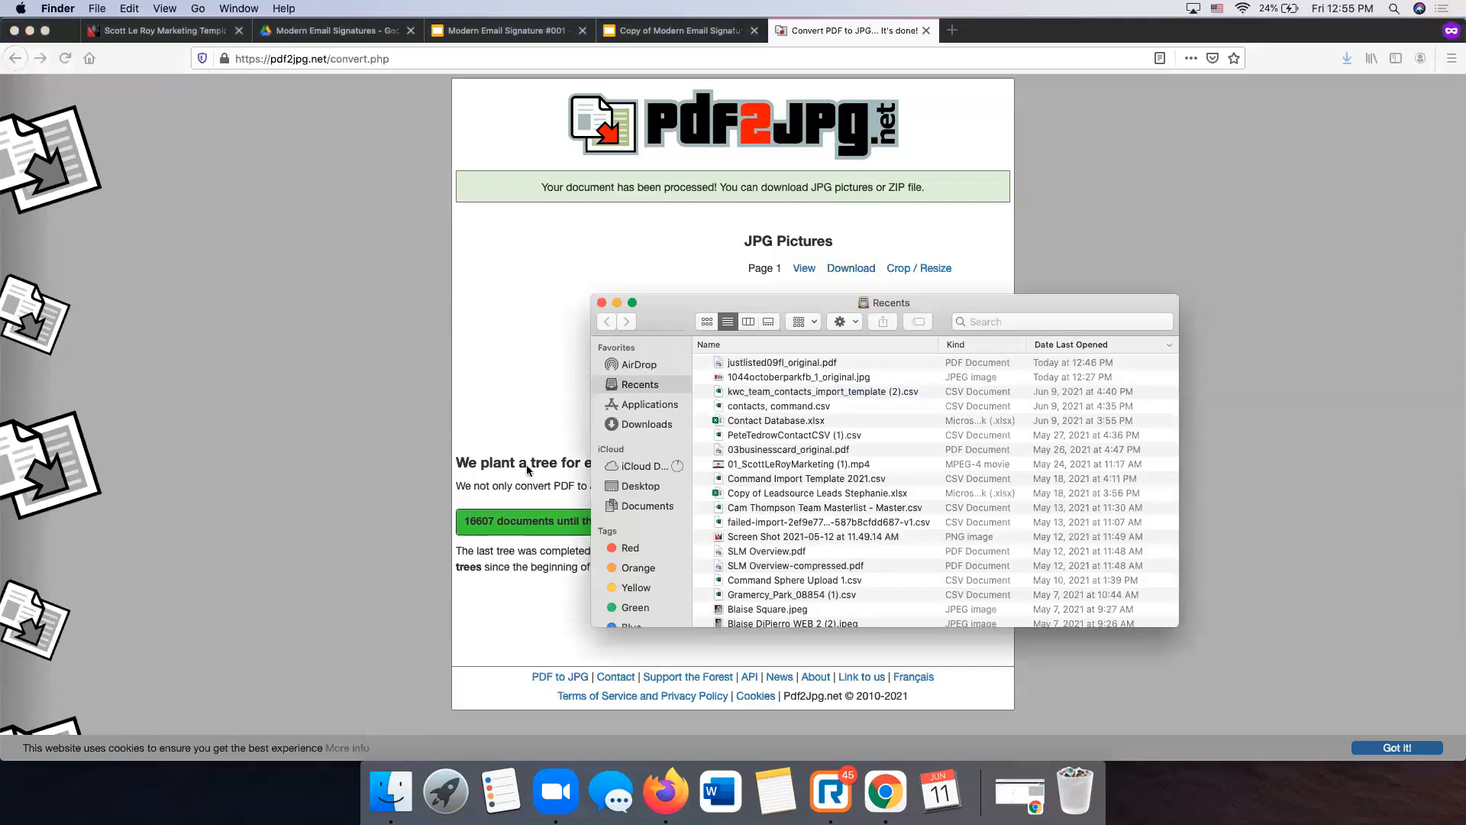
click(640, 425)
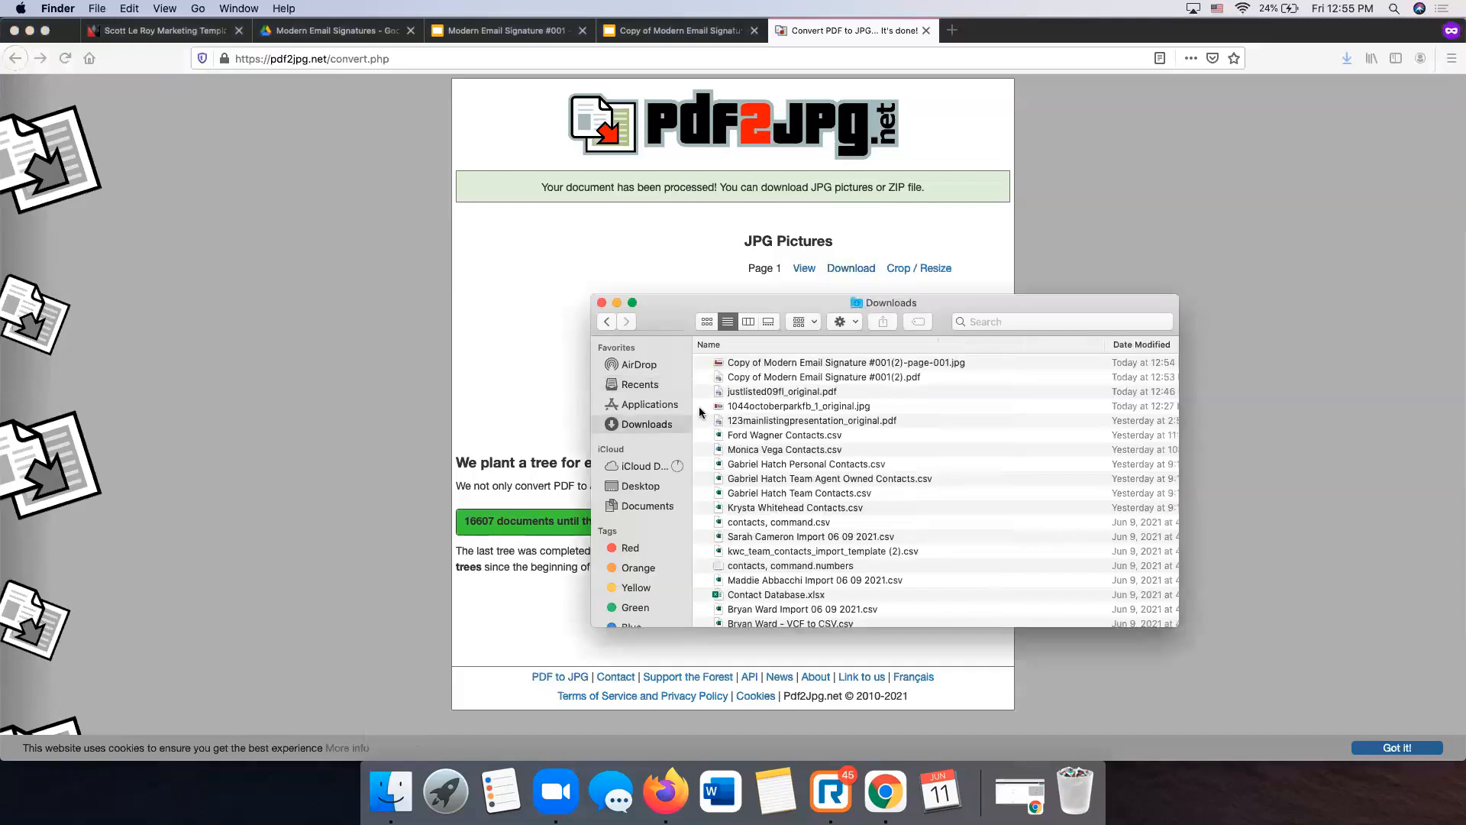
click(756, 365)
click(30, 32)
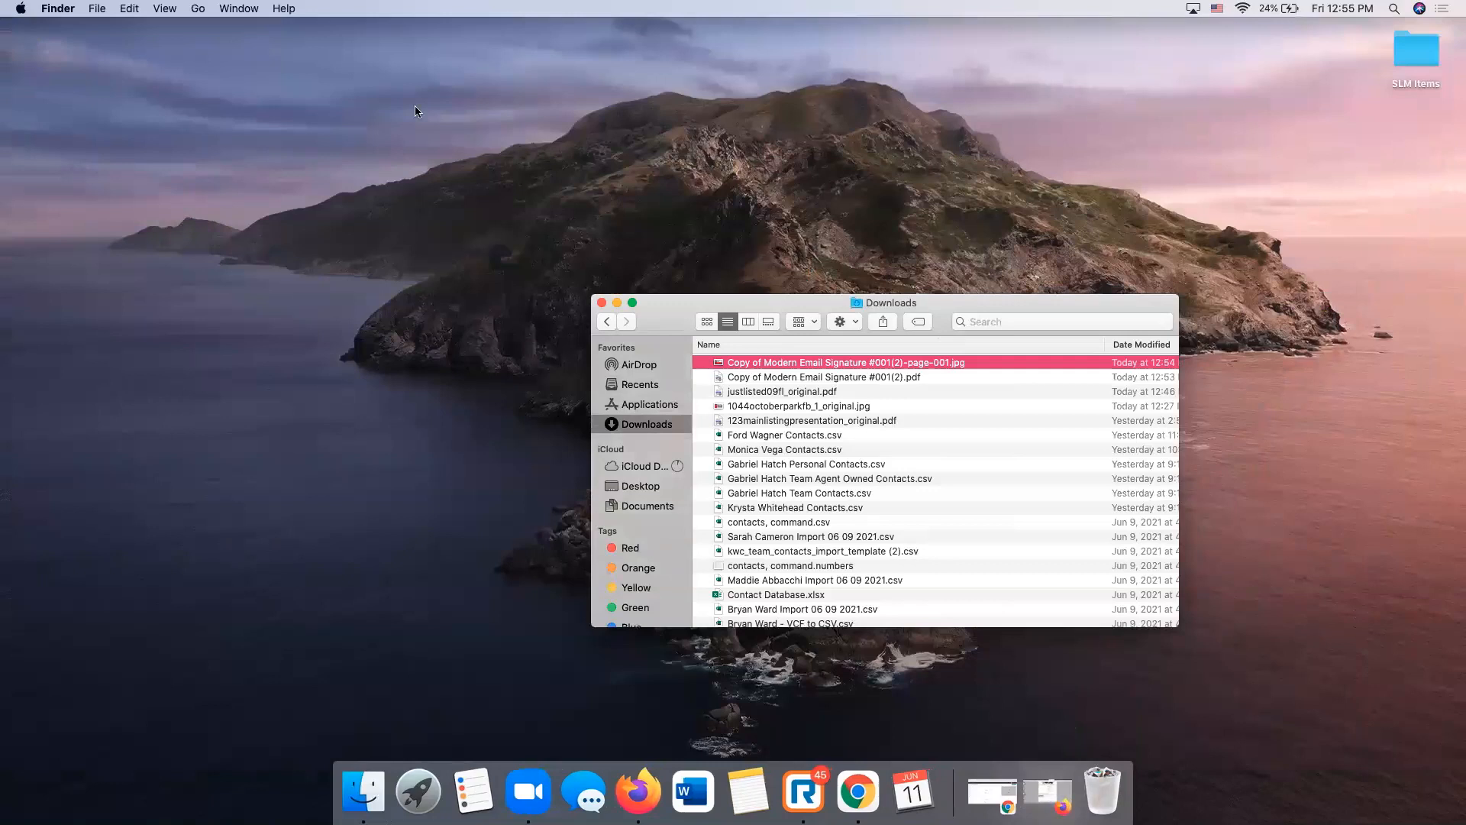
double_click(748, 366)
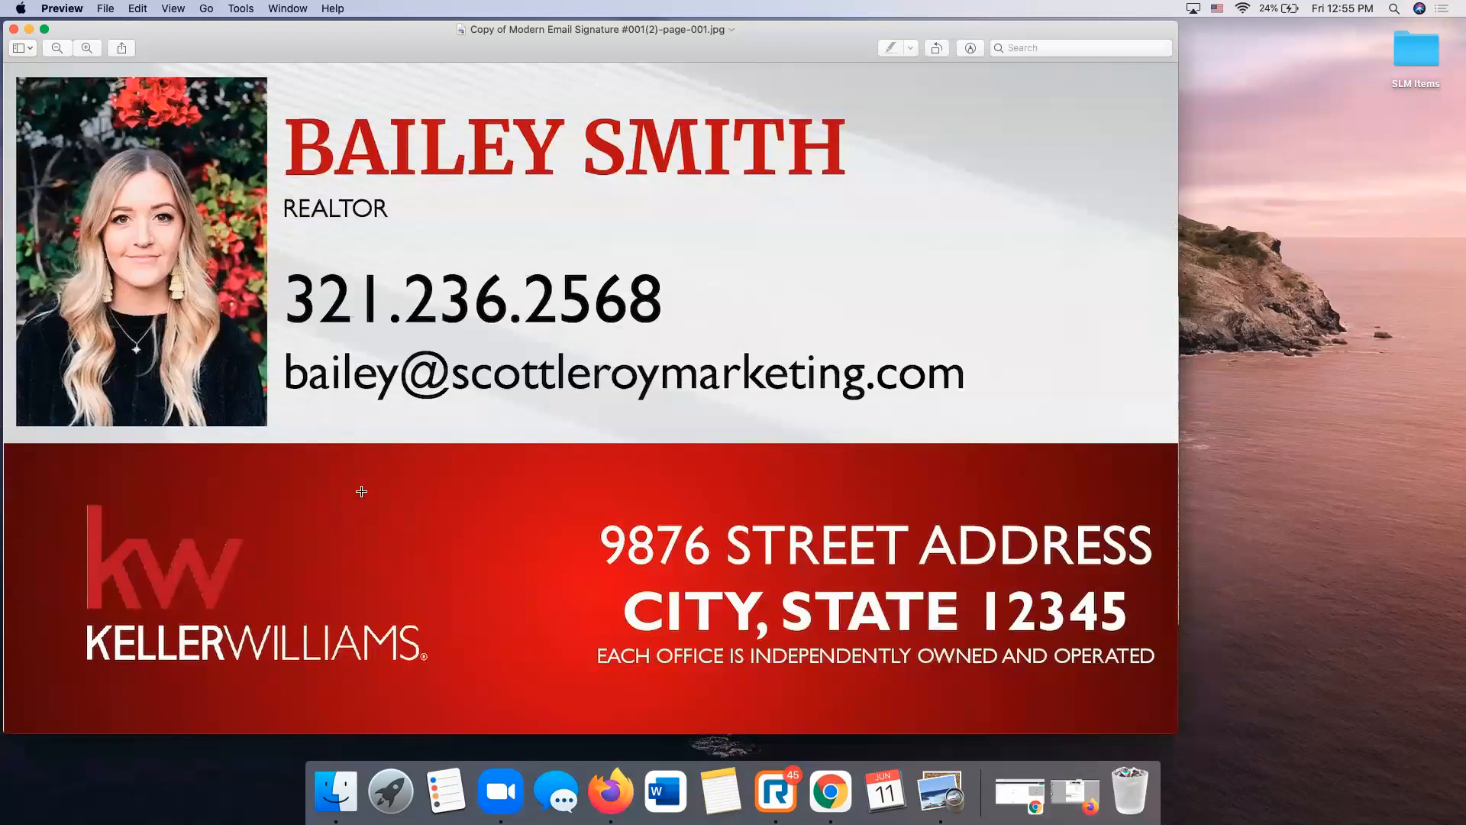
- Resize and centre the Preview window, close Finder, and bring Firefox back
drag(1179, 730, 456, 261)
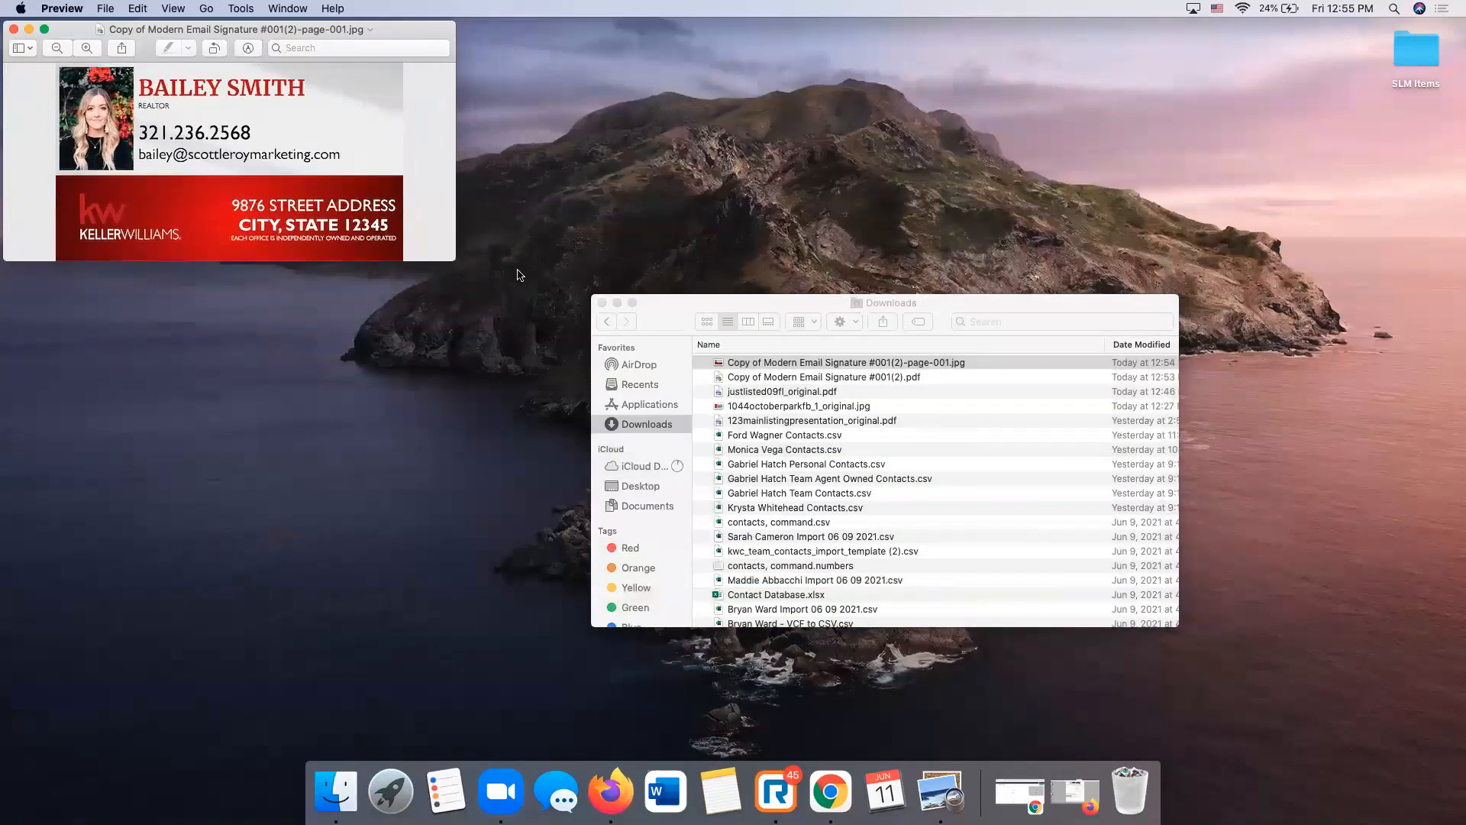
click(602, 303)
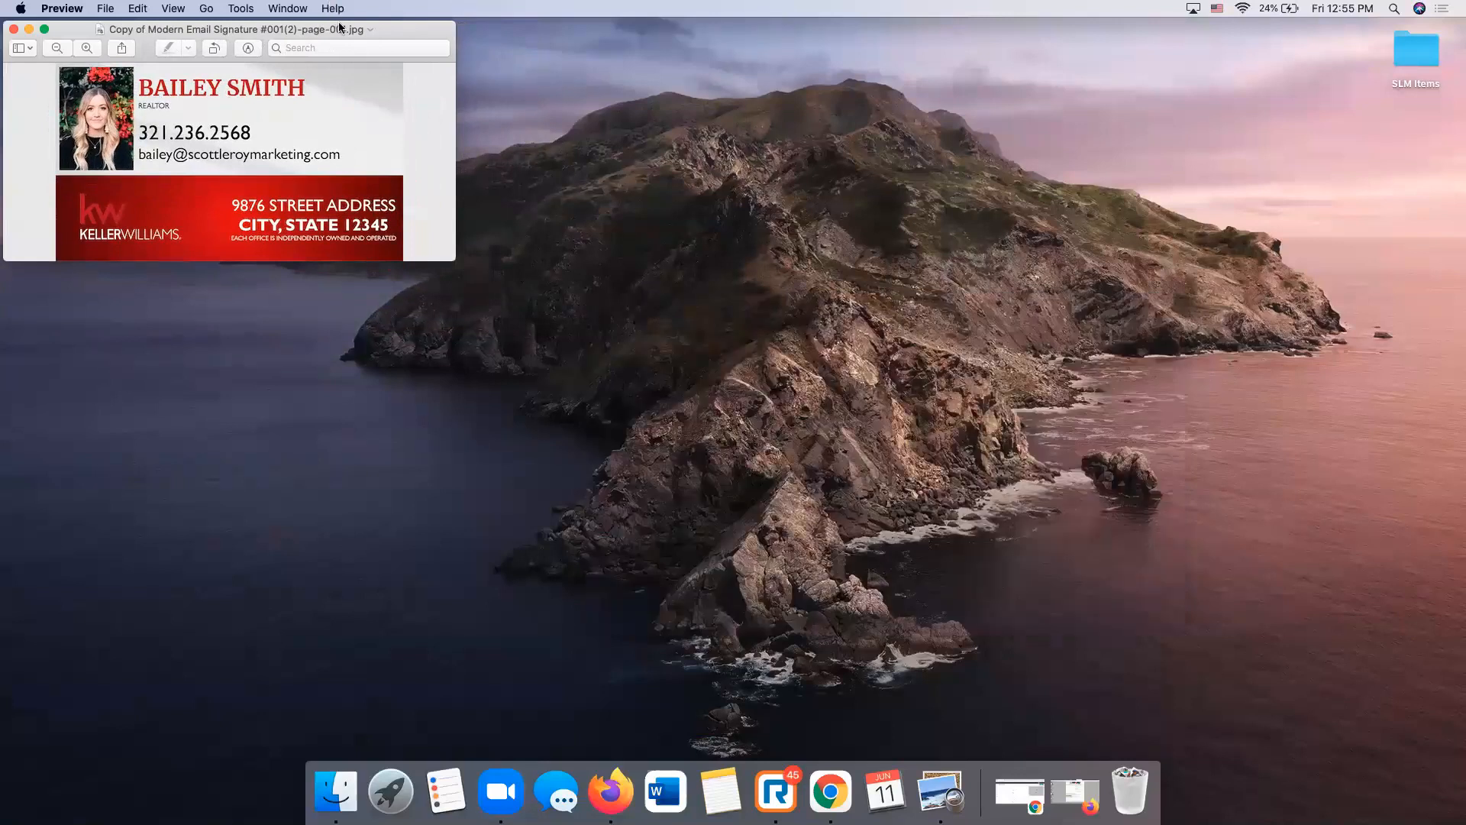
drag(339, 27, 838, 161)
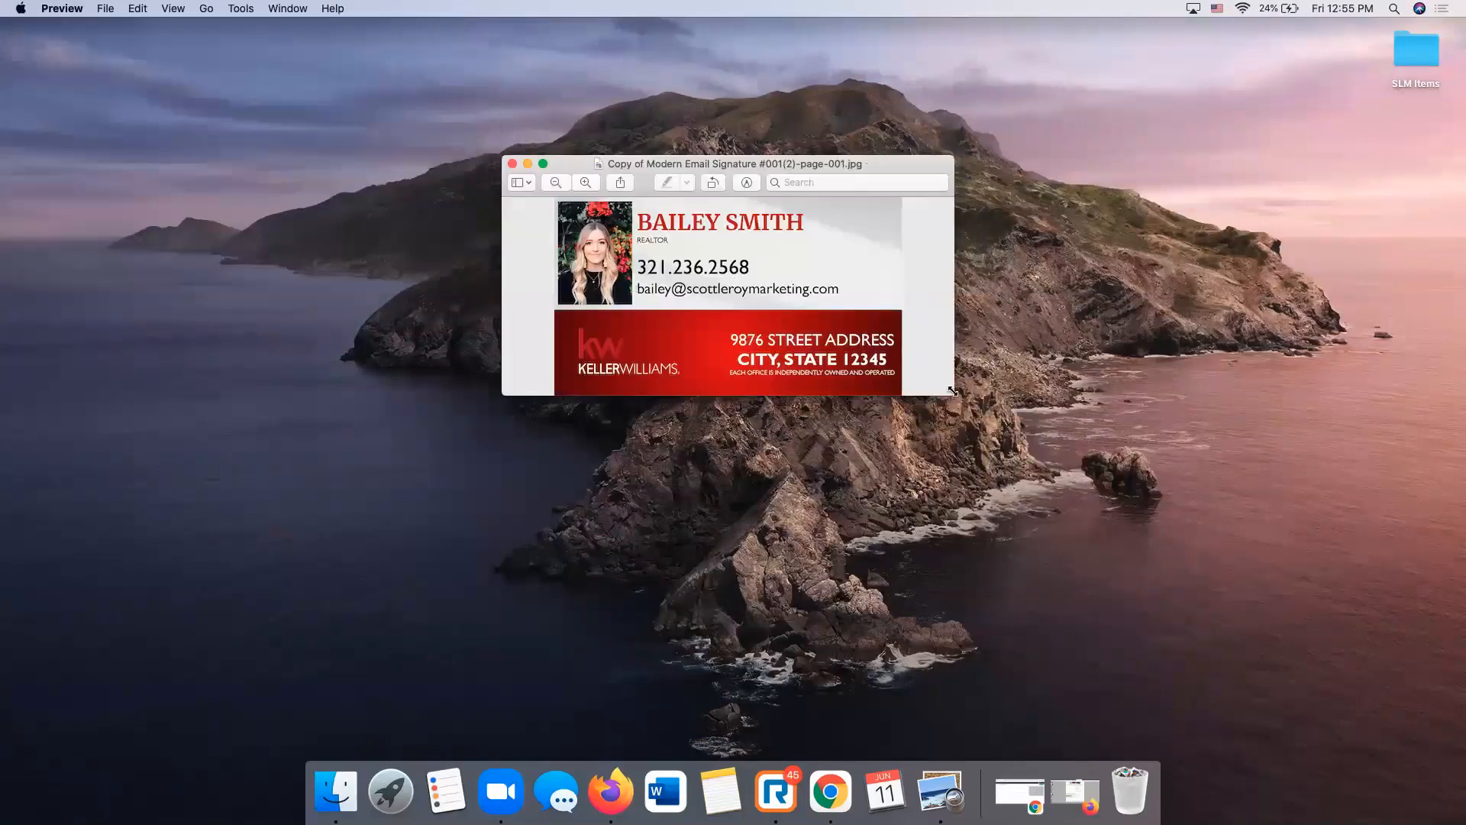
drag(953, 393, 1043, 458)
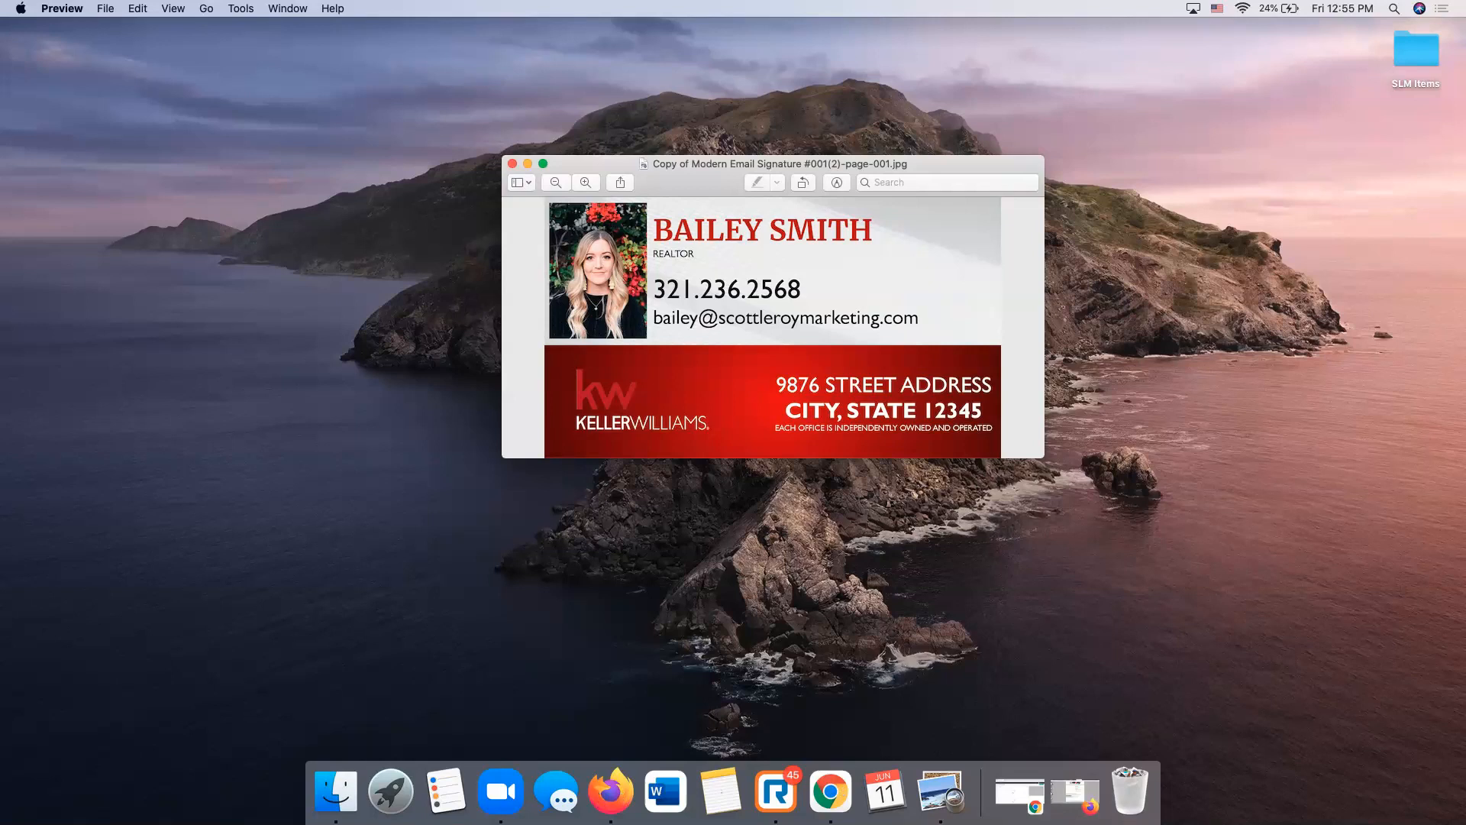
click(612, 800)
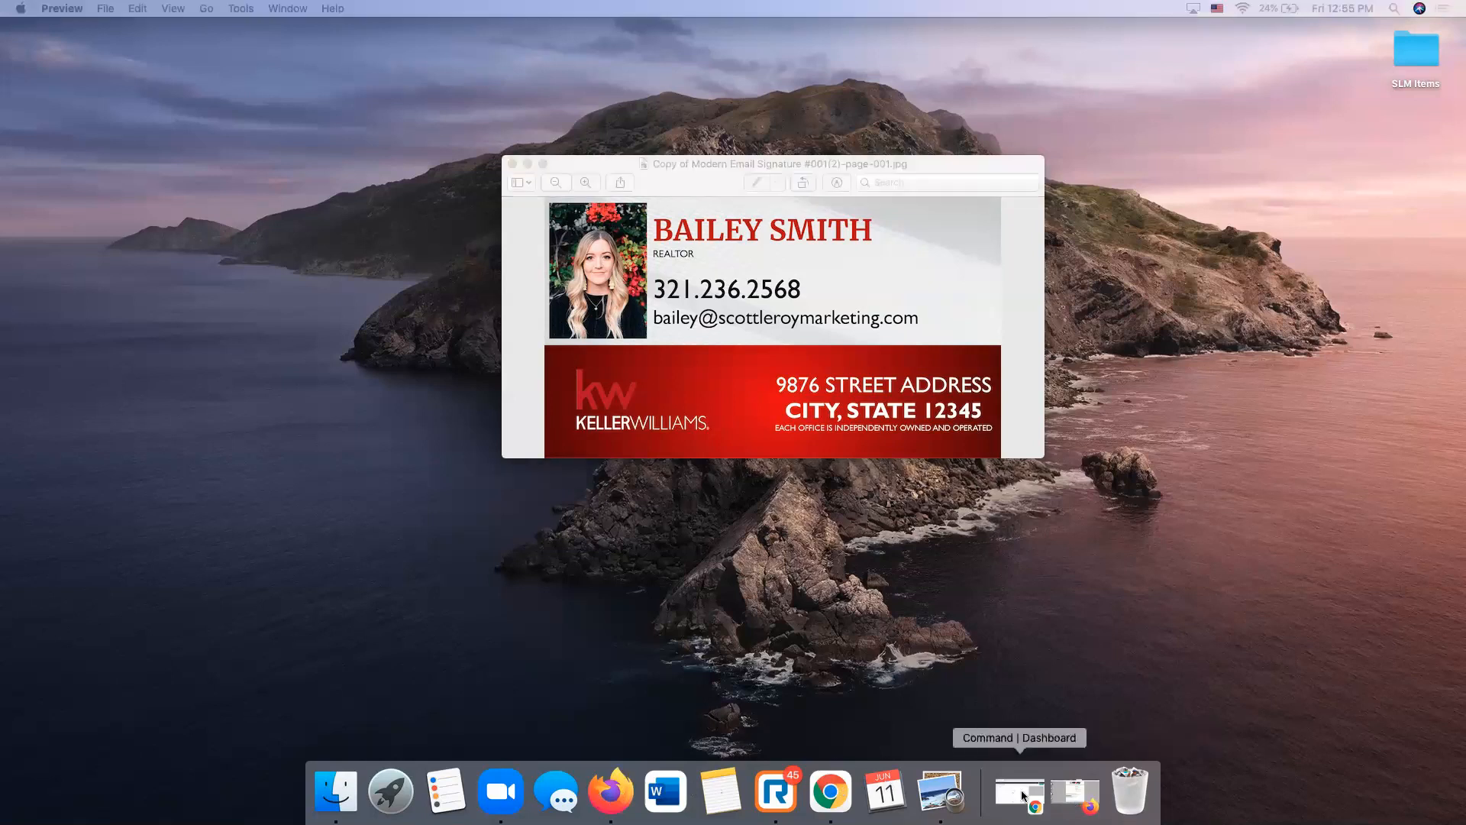
click(1074, 792)
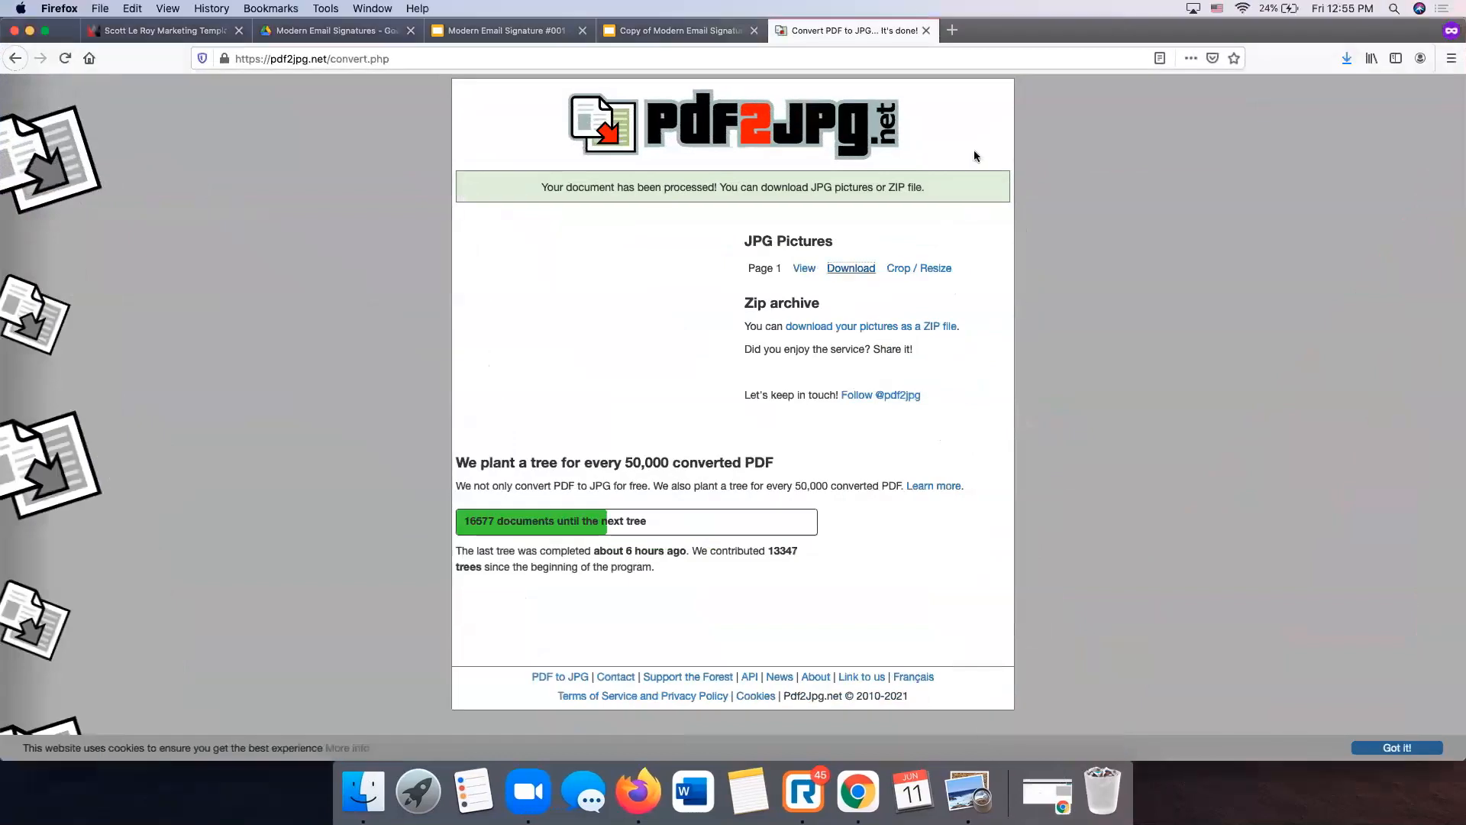
- Close the pdf2jpg tab and scroll the Scott Le Roy Marketing Templates page to its footer
click(927, 31)
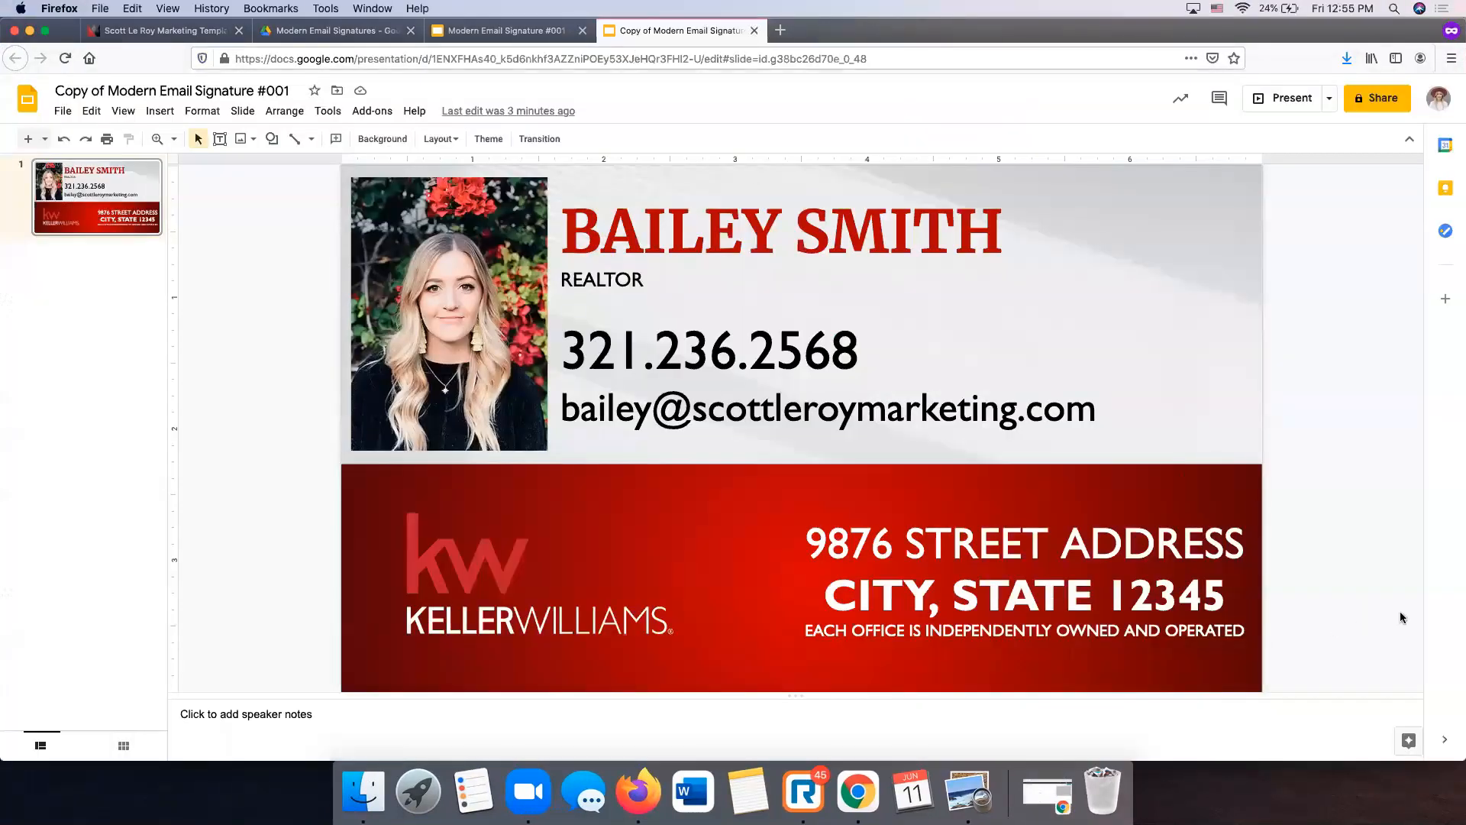
click(213, 33)
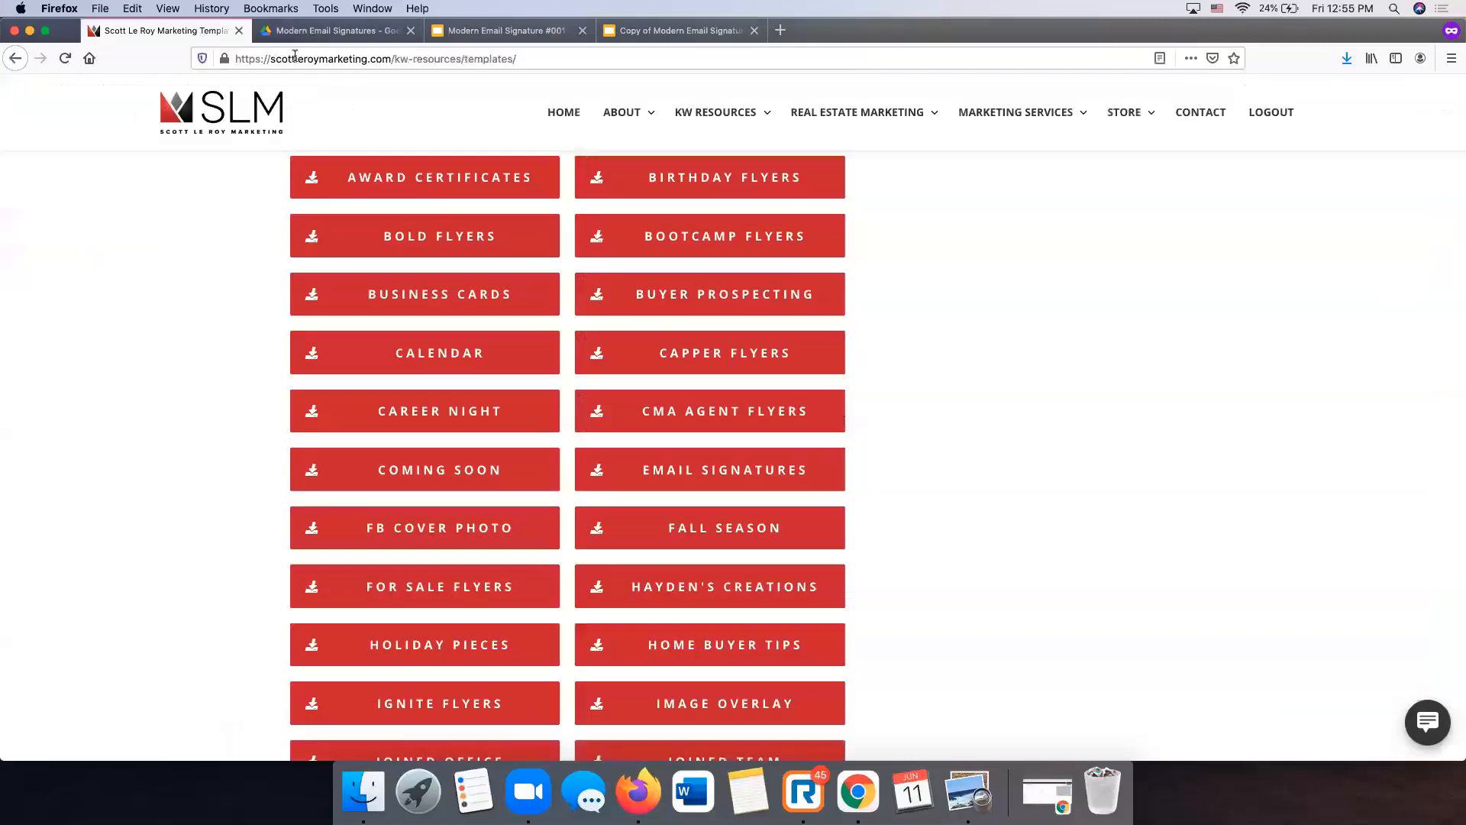
scroll(650, 242, up, 10)
scroll(650, 242, down, 3)
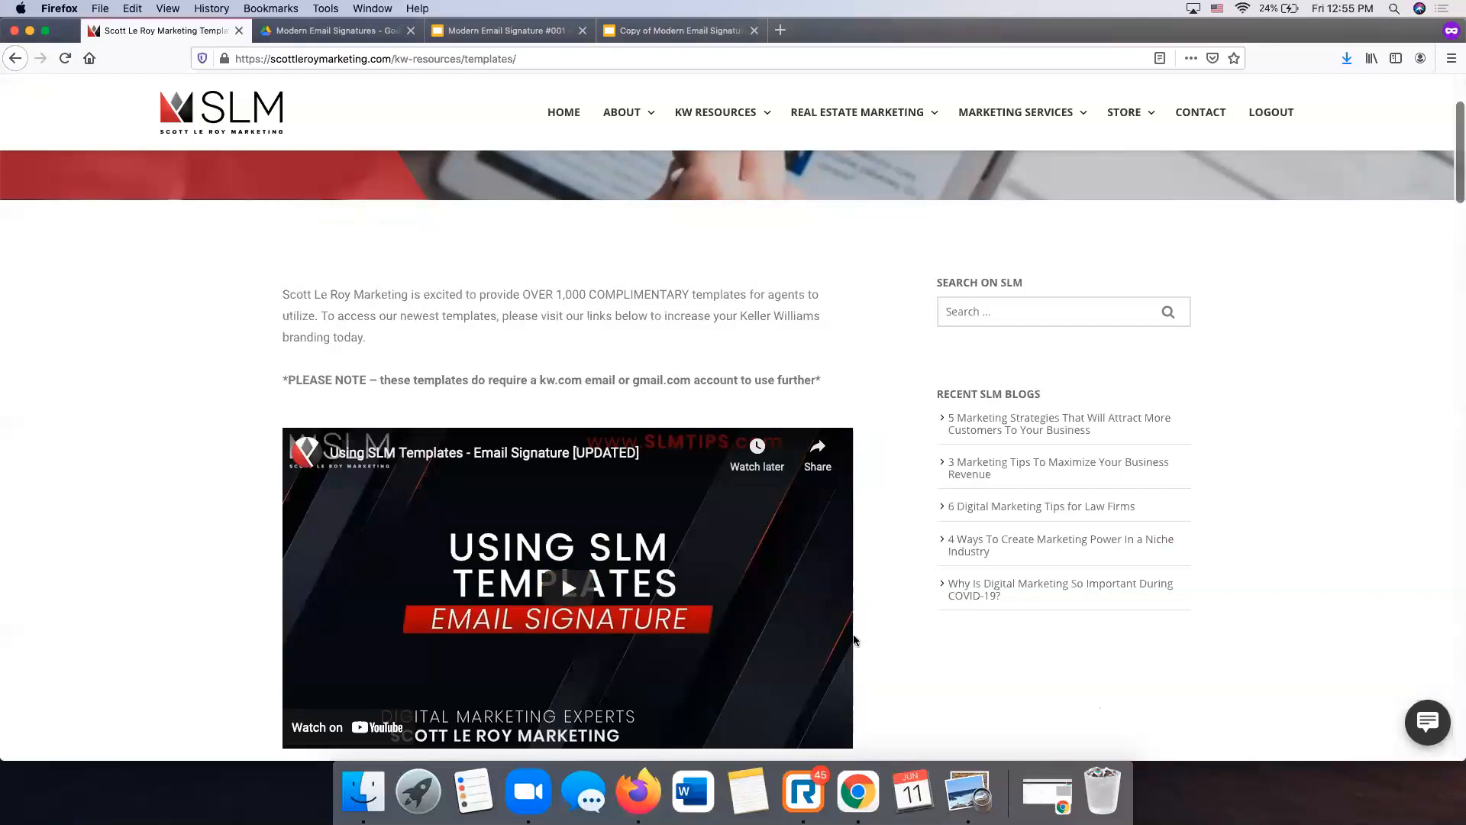
scroll(746, 617, down, 4)
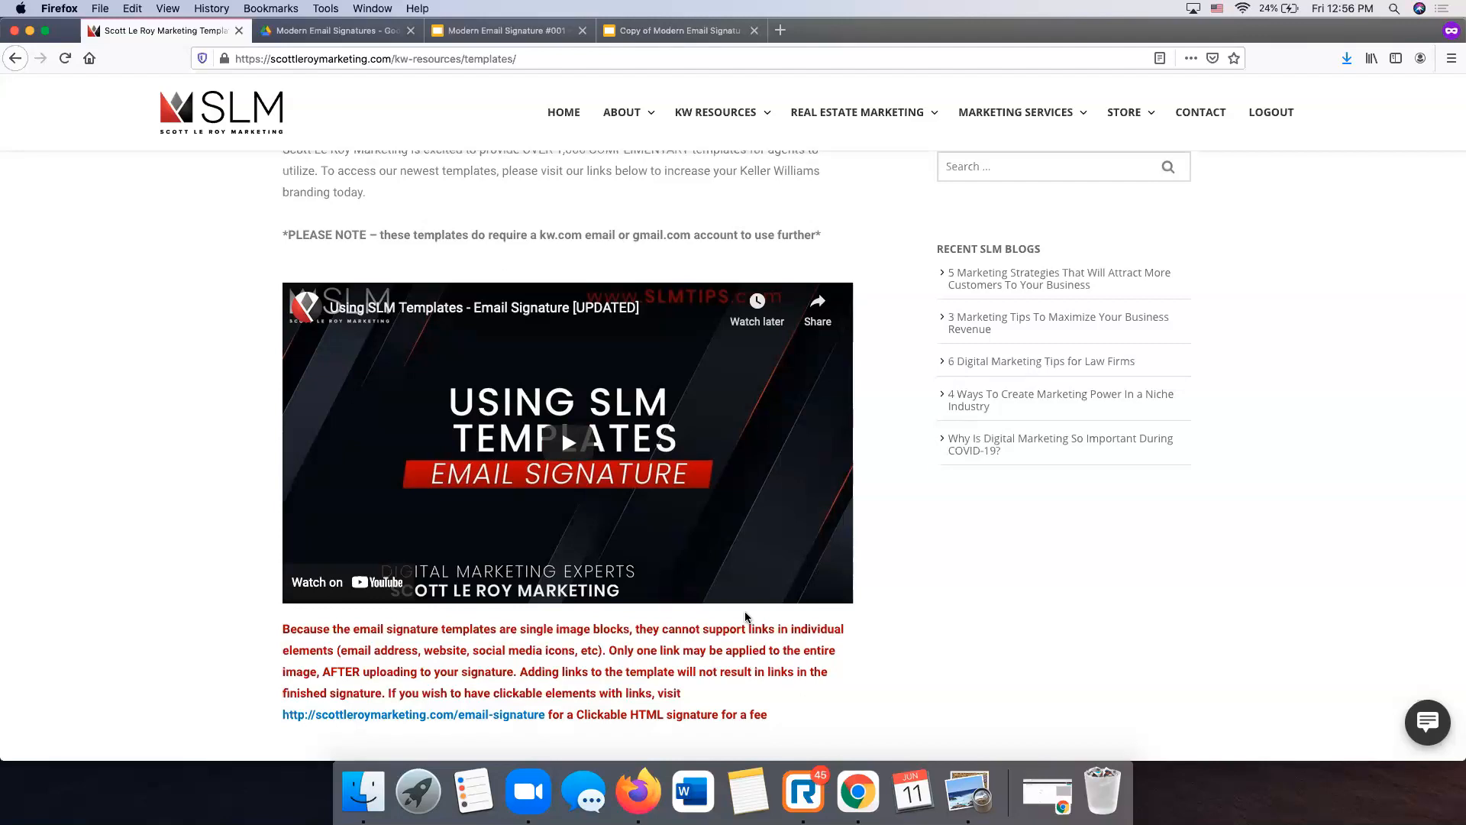
scroll(746, 616, down, 15)
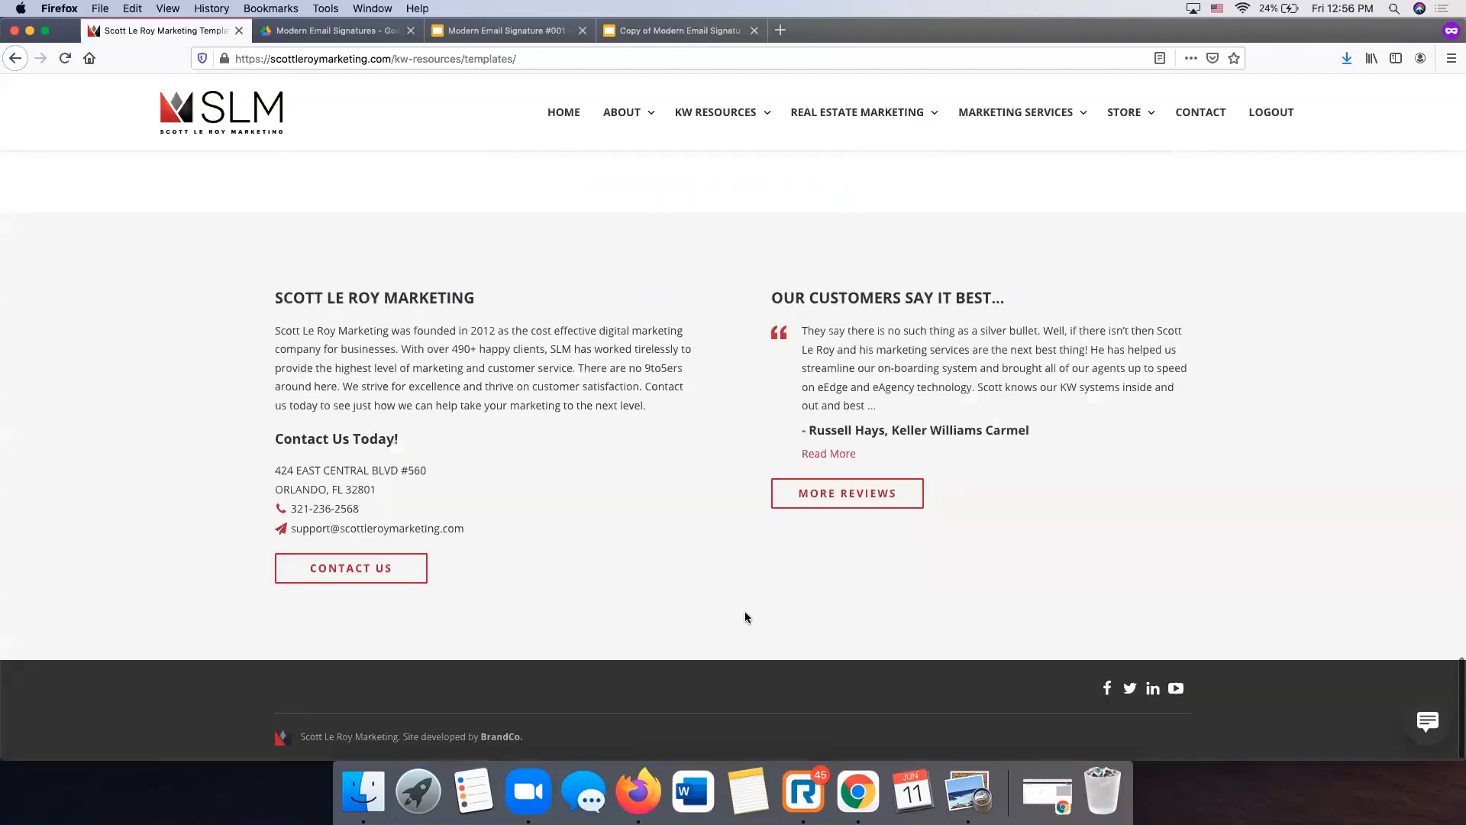